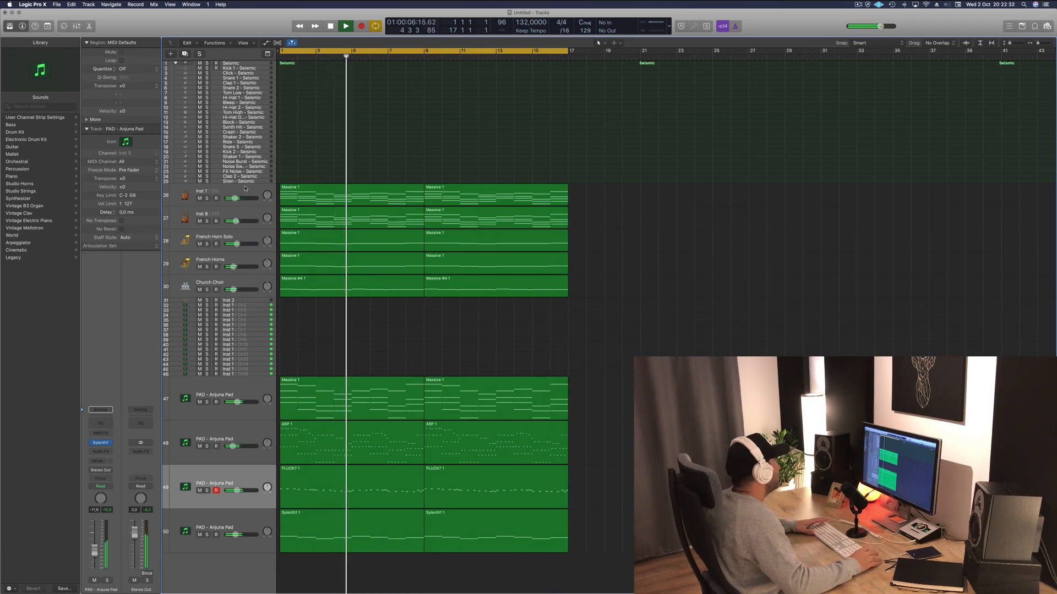
Move the string tracks Inst 1 and Inst 8 below the Church Choir track during playback
left_click(207, 190)
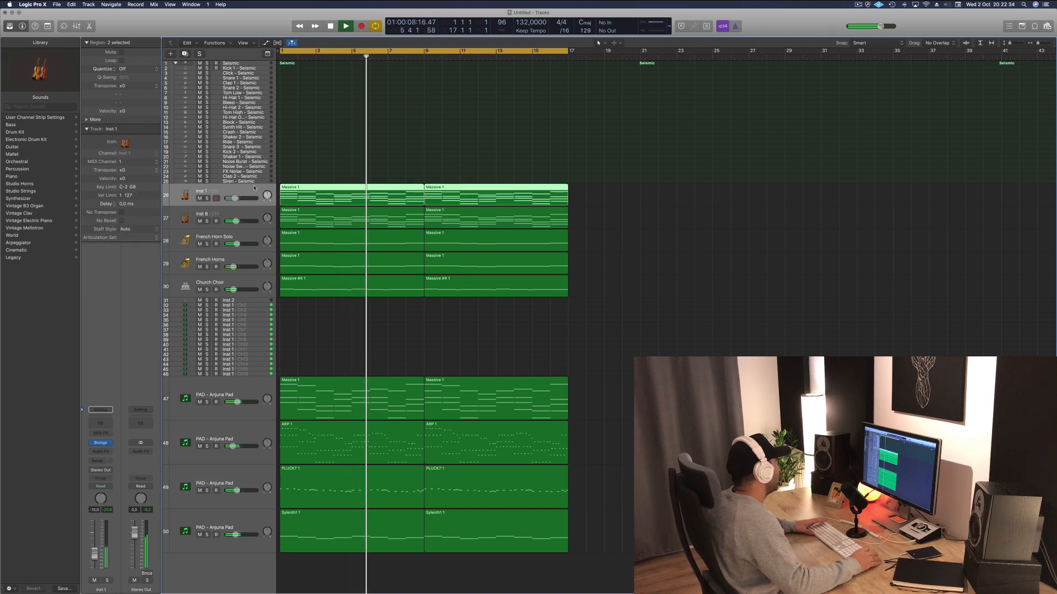
left_click(248, 214)
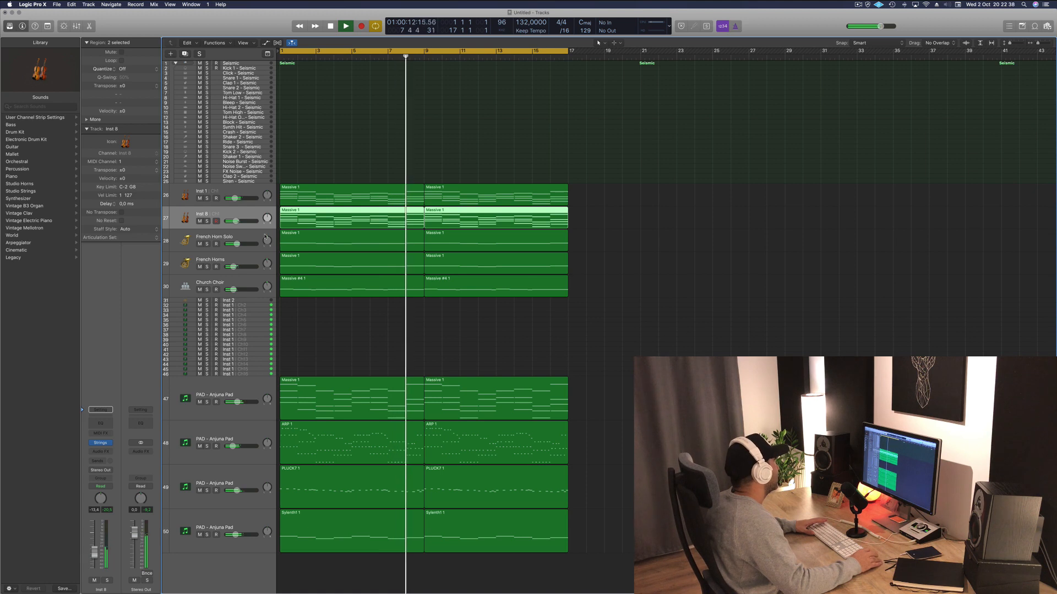
left_click(175, 243)
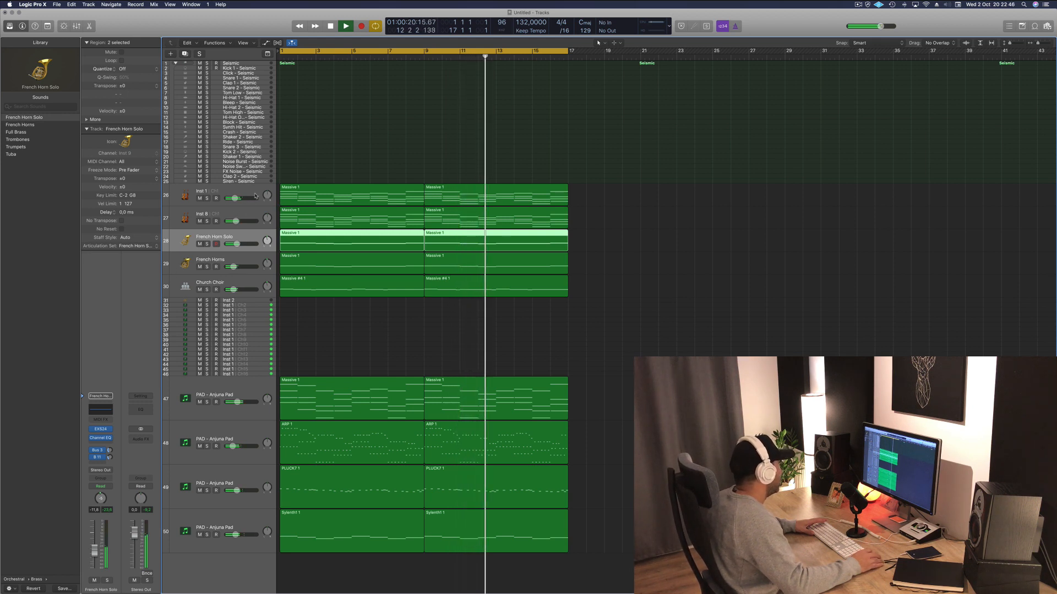
left_click_drag(254, 198, 251, 266)
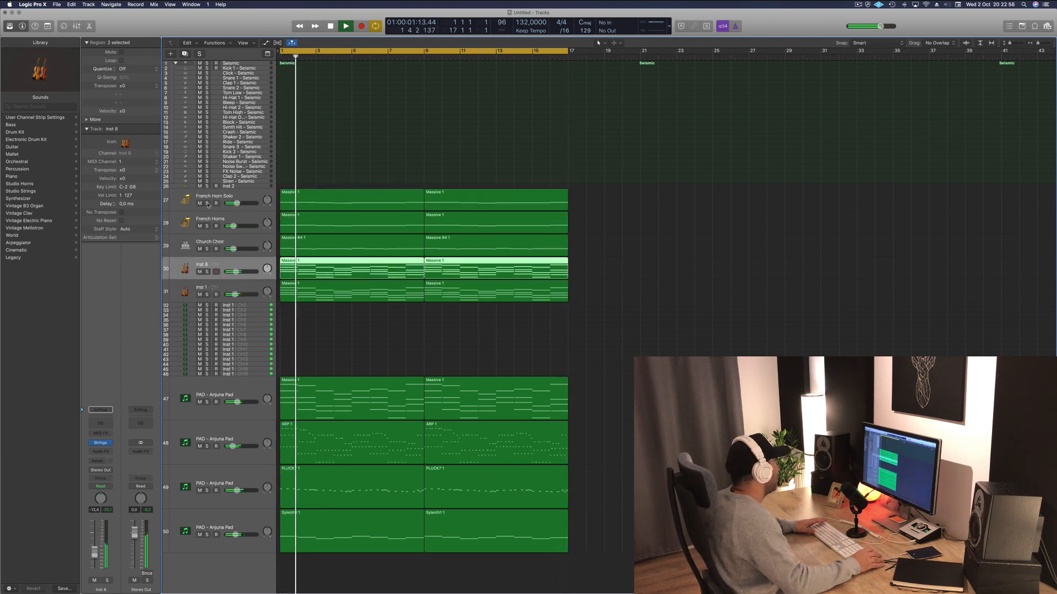
Solo the French Horns and French Horn Solo tracks to audition them, and turn both solos off again
left_click(208, 226)
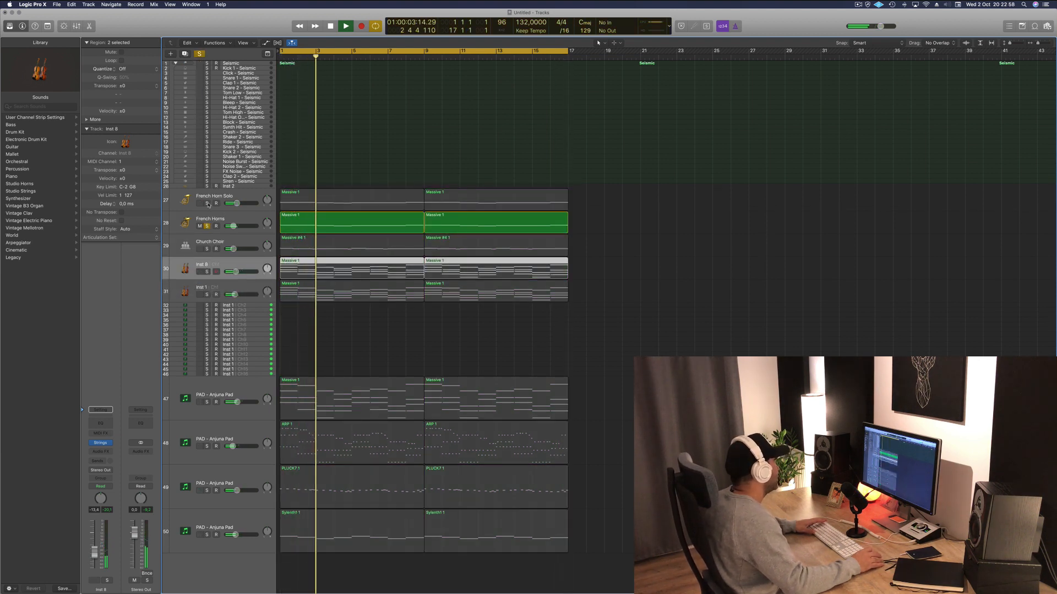
left_click(208, 204)
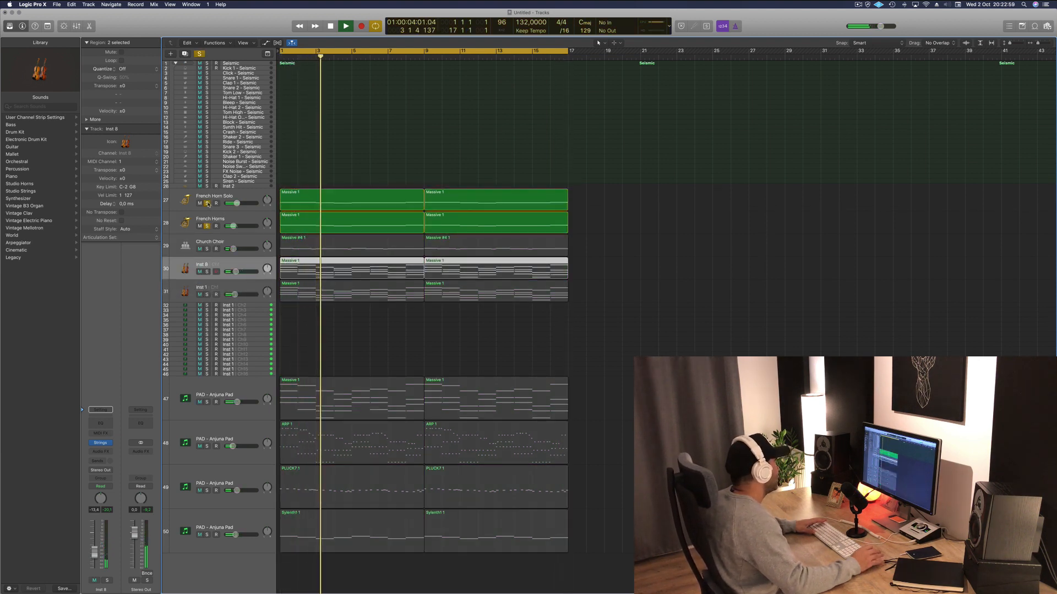
left_click(207, 204)
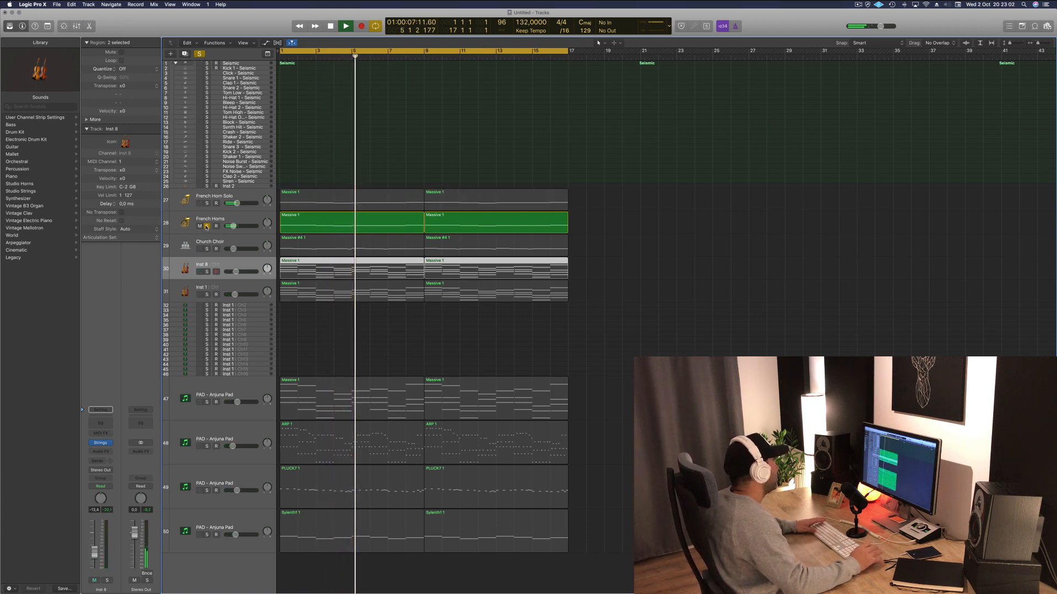
left_click(207, 226)
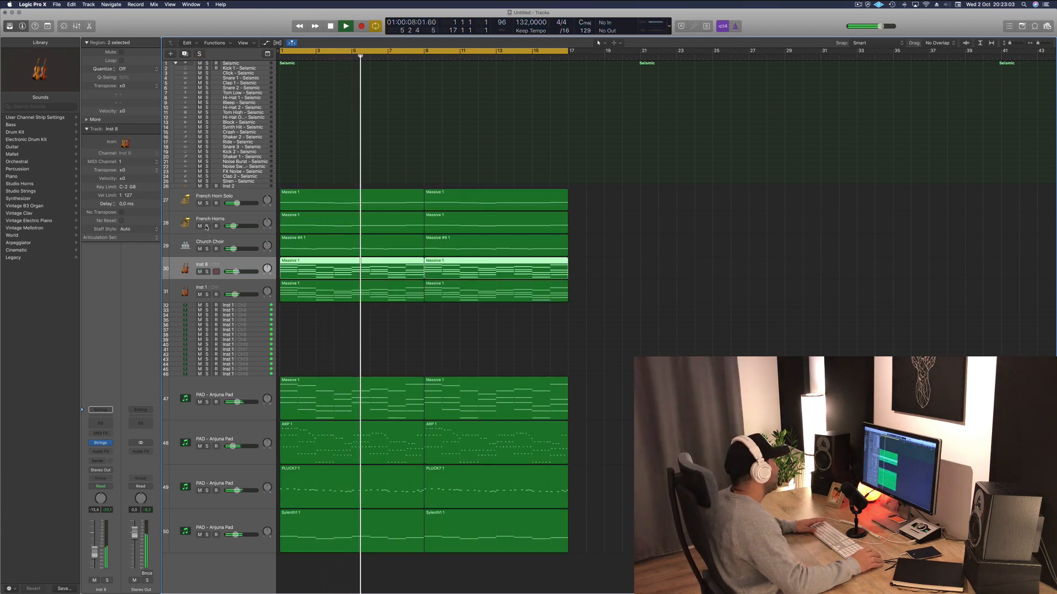
Audition the four PAD - Anjuna Pad tracks one after another in solo, ending with all tracks unsoloed
left_click(207, 403)
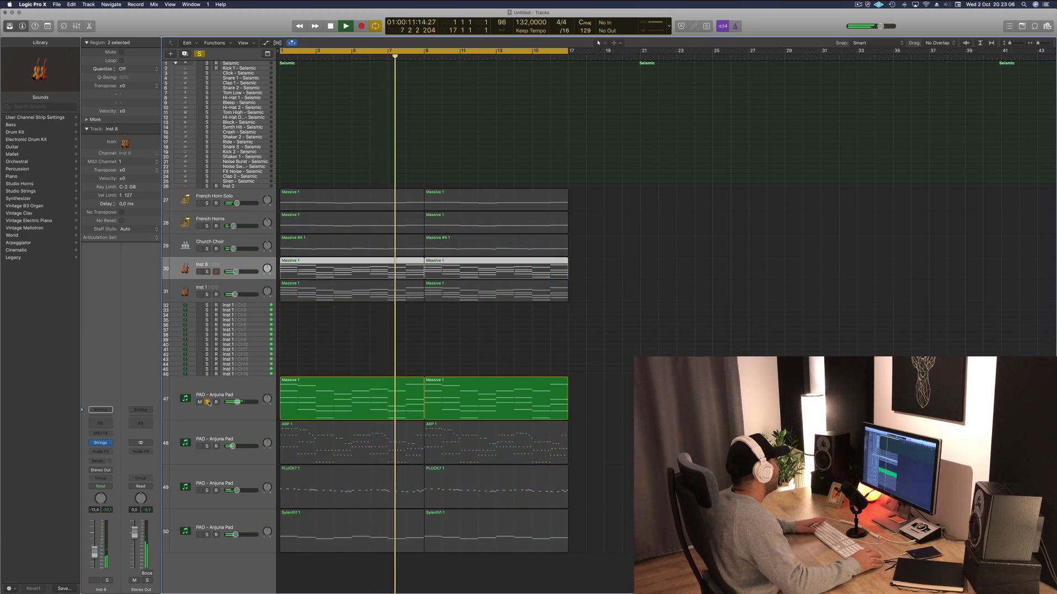
left_click(207, 402)
left_click(207, 446)
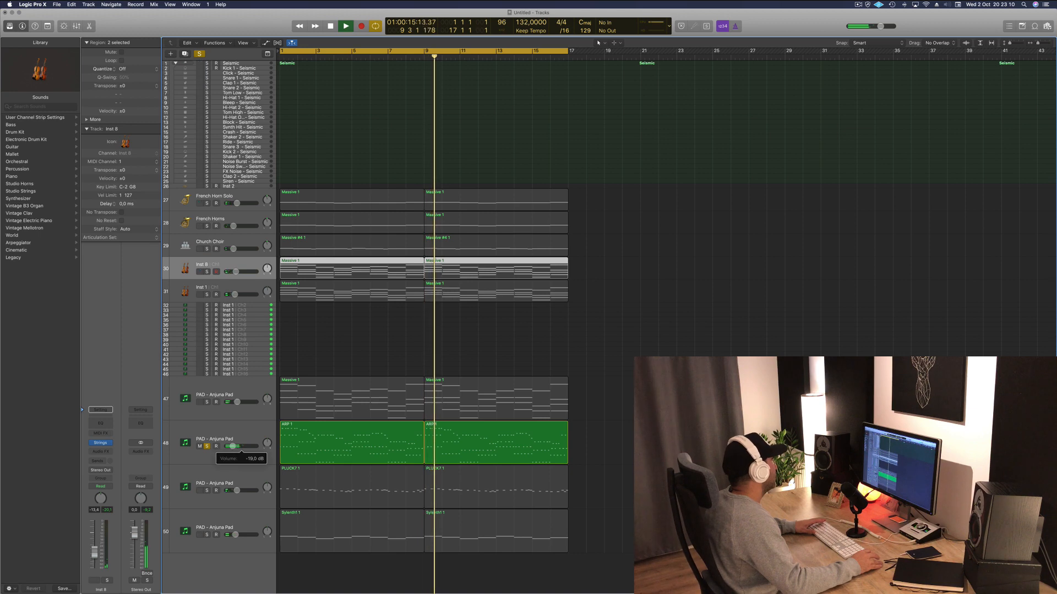
left_click(206, 447)
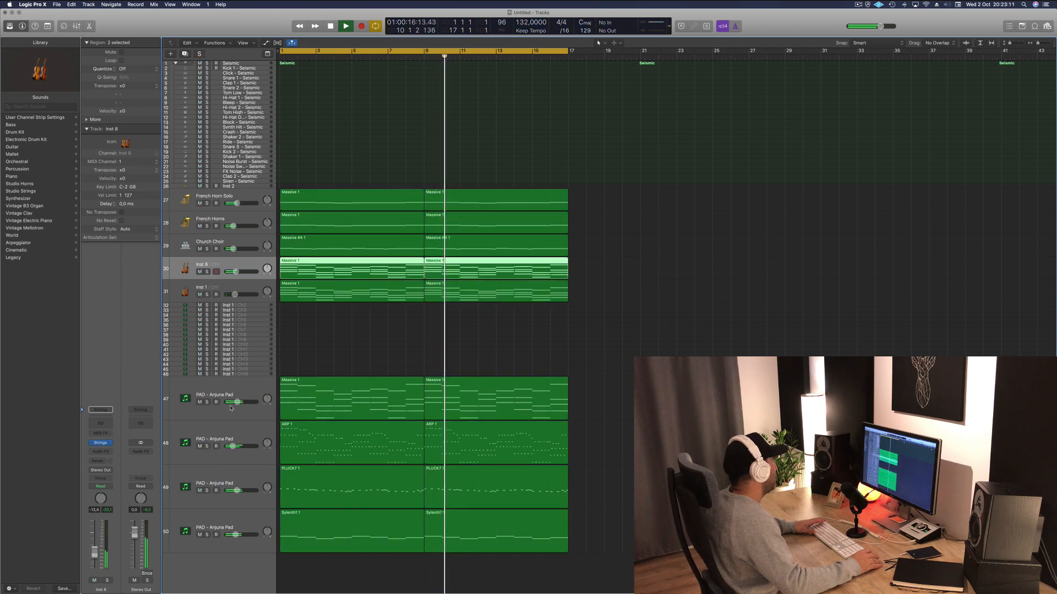
left_click(207, 490)
left_click(206, 491)
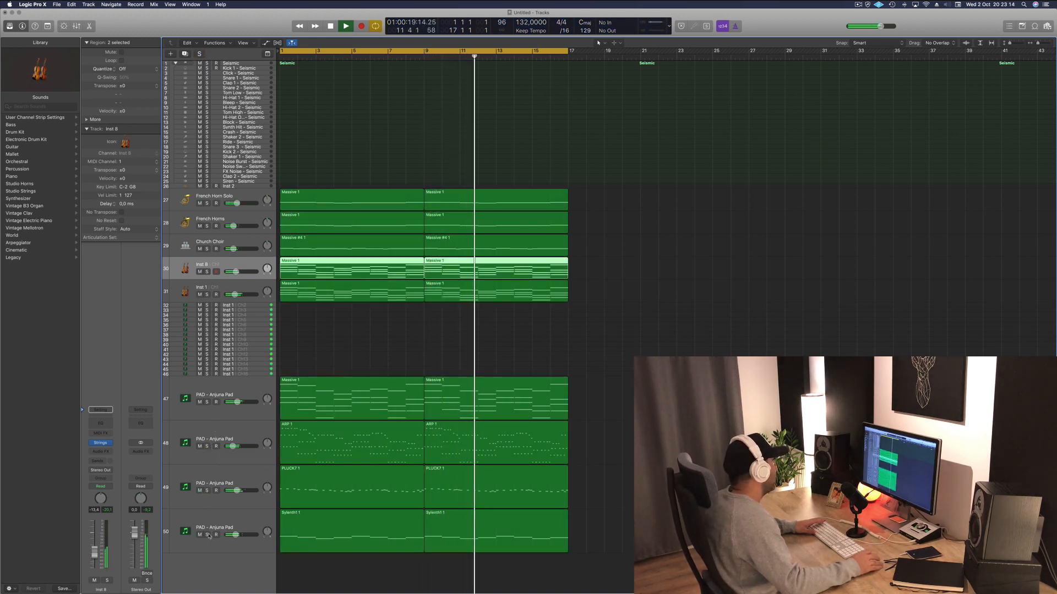
left_click(207, 535)
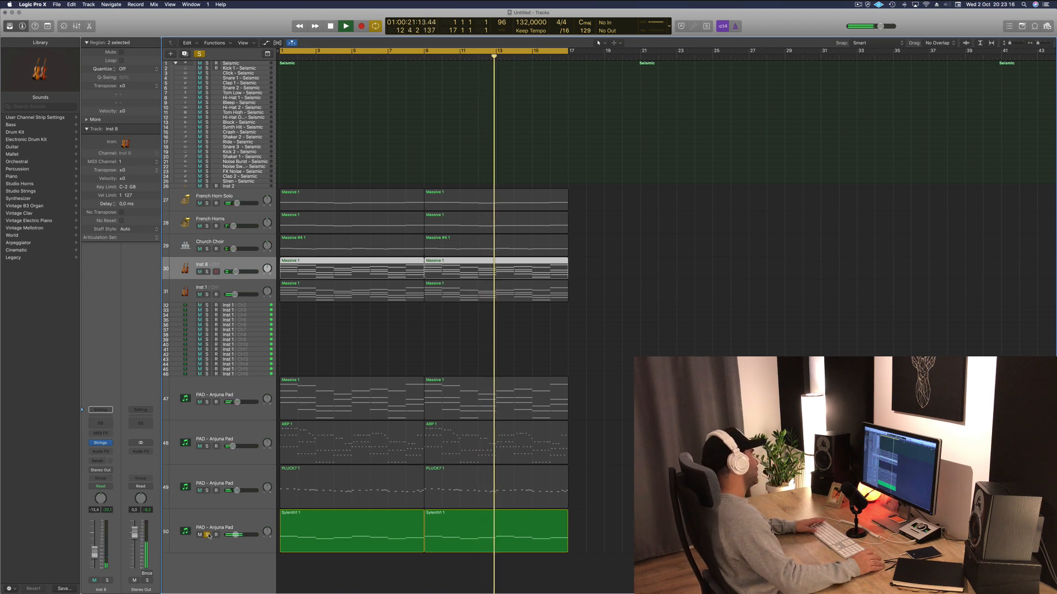
left_click(207, 535)
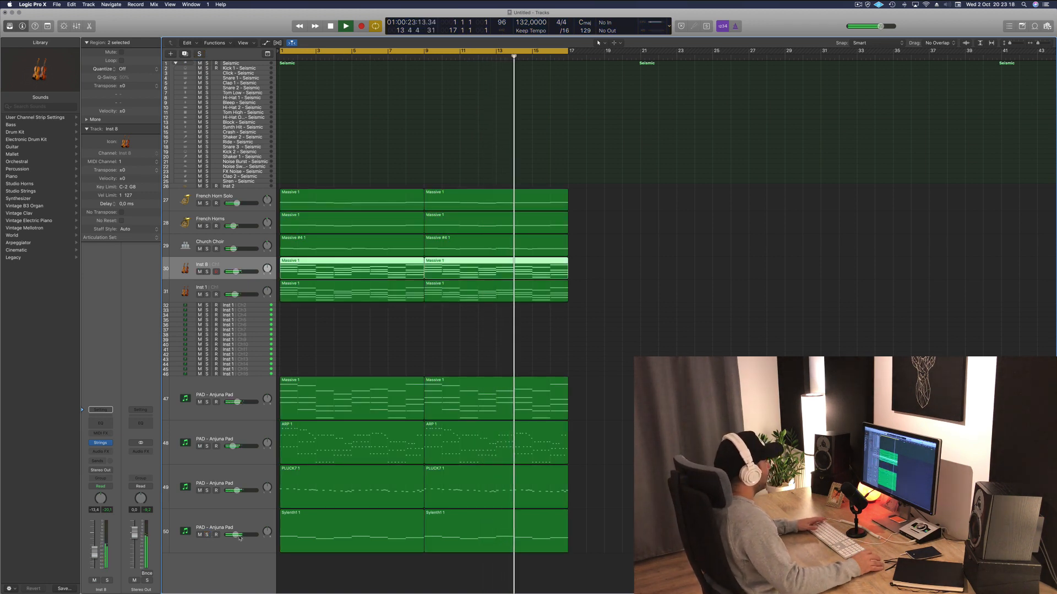
Raise the volume of the PAD - Anjuna Pad track 50 slightly, stop playback and deselect the regions
left_click_drag(236, 534, 237, 535)
key("space")
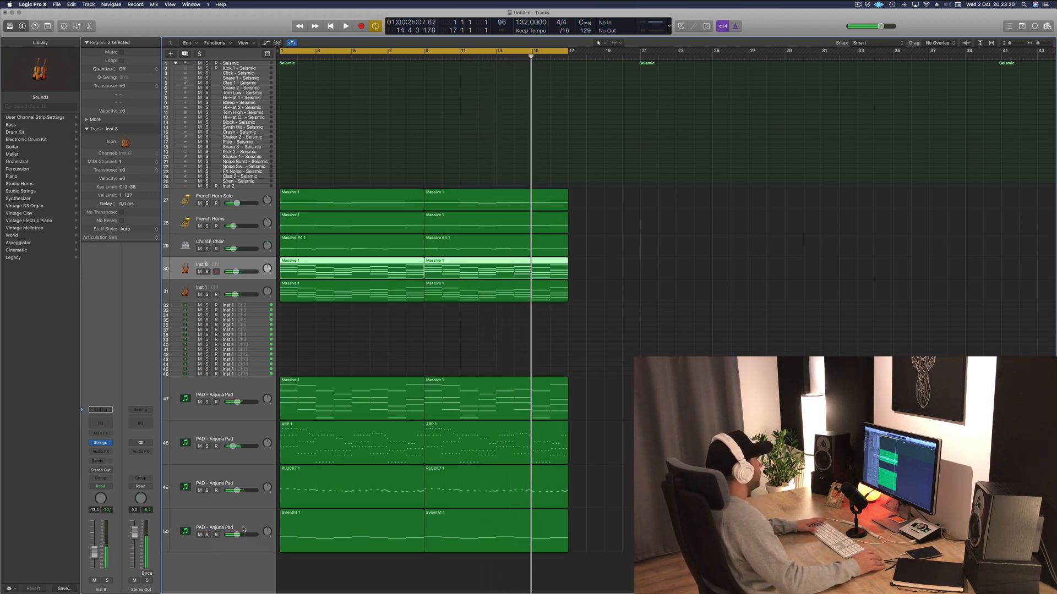
left_click(394, 348)
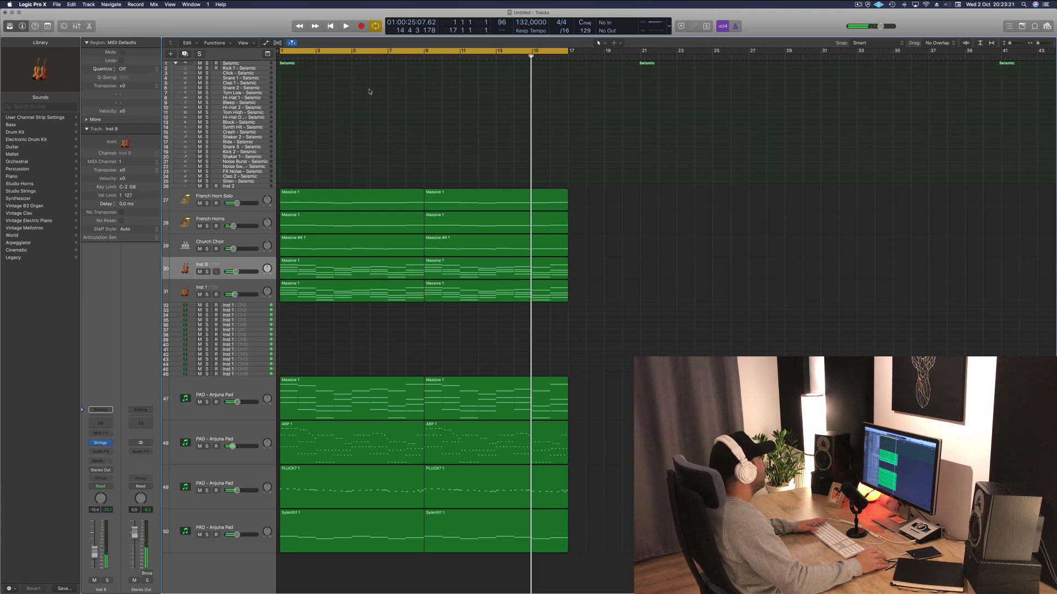
Select the main Seismic drum track at the start of the project and open Musical Typing for it
left_click(251, 64)
key("Return")
key("space")
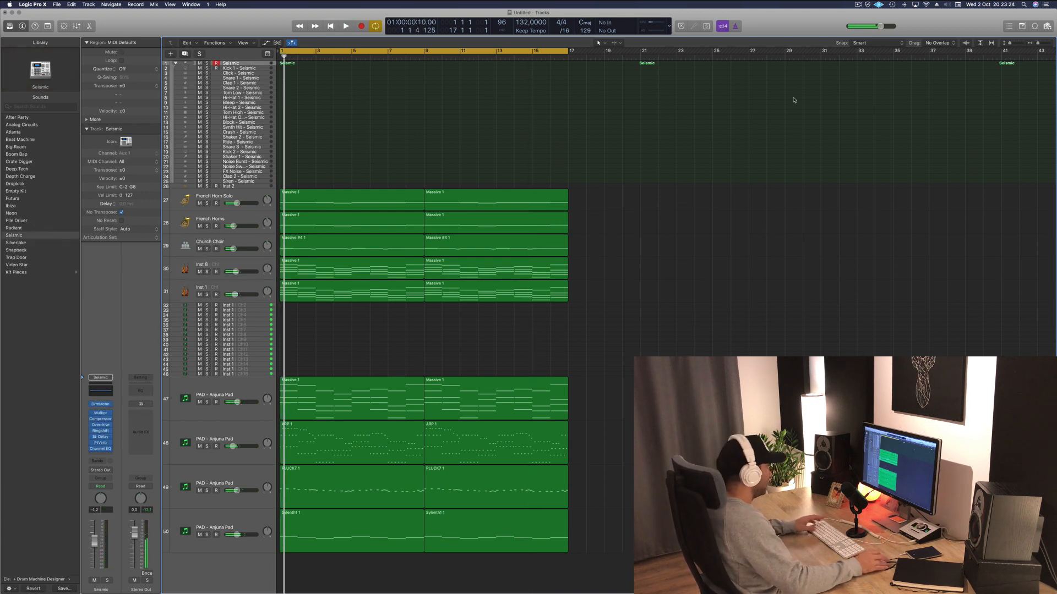
key("super+k")
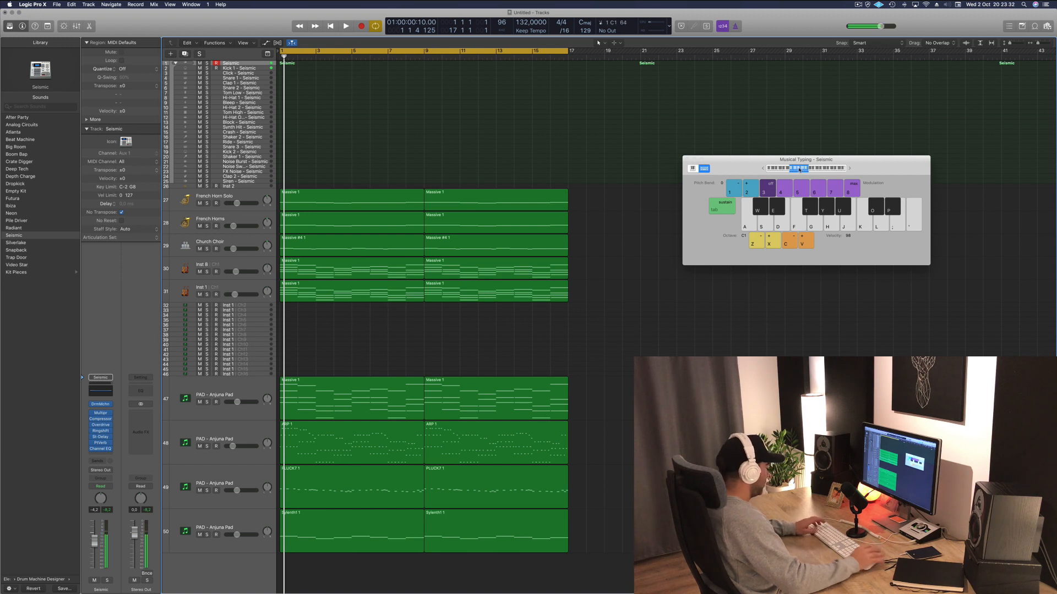
Record a kick part on the Seismic track by repeatedly playing the C note along with the song until about bar 15
key("r")
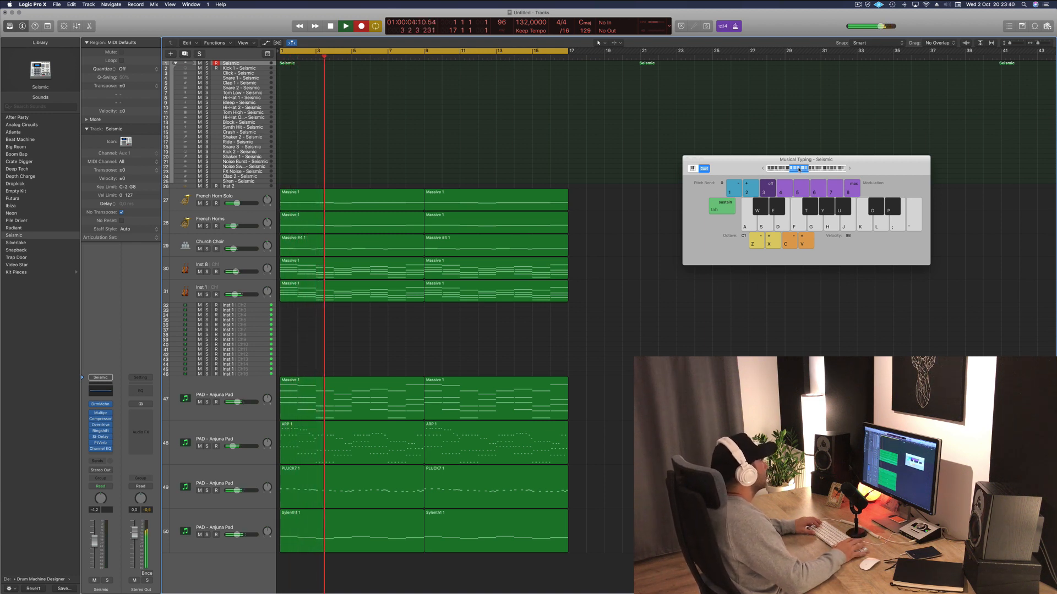
key("a")
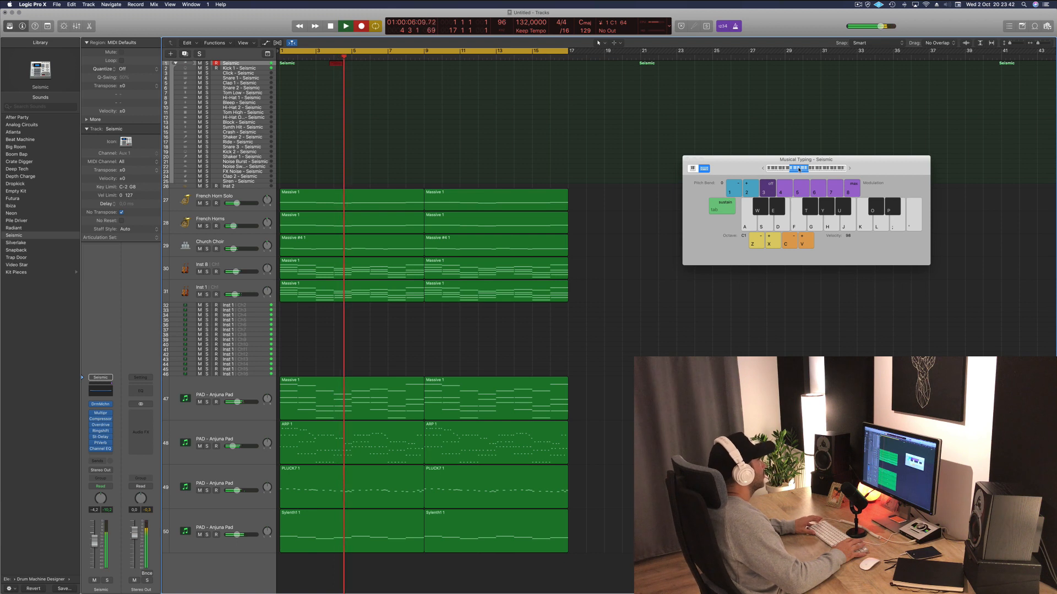
key("a")
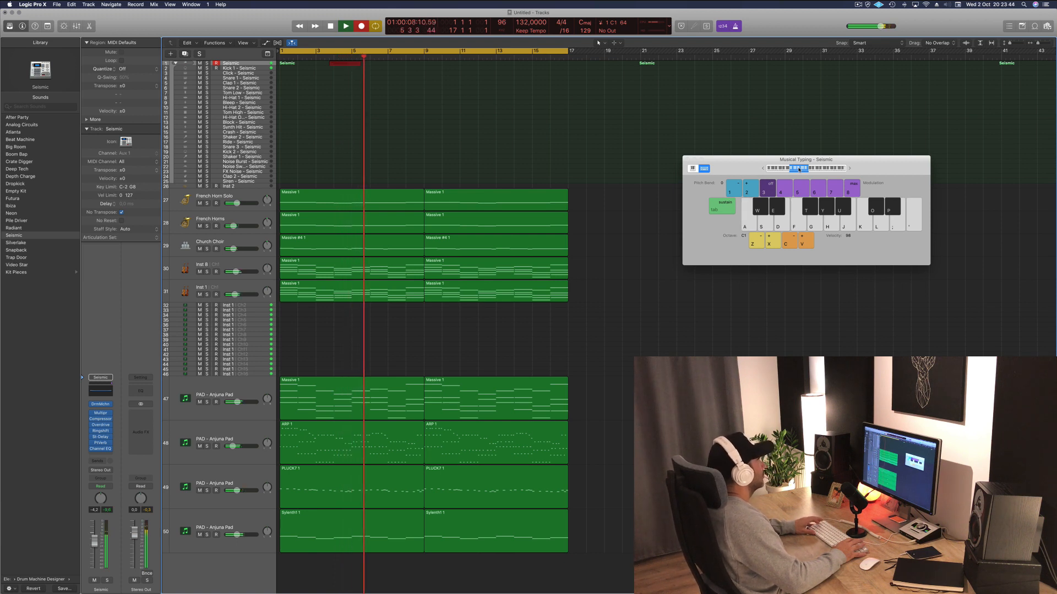
key("a")
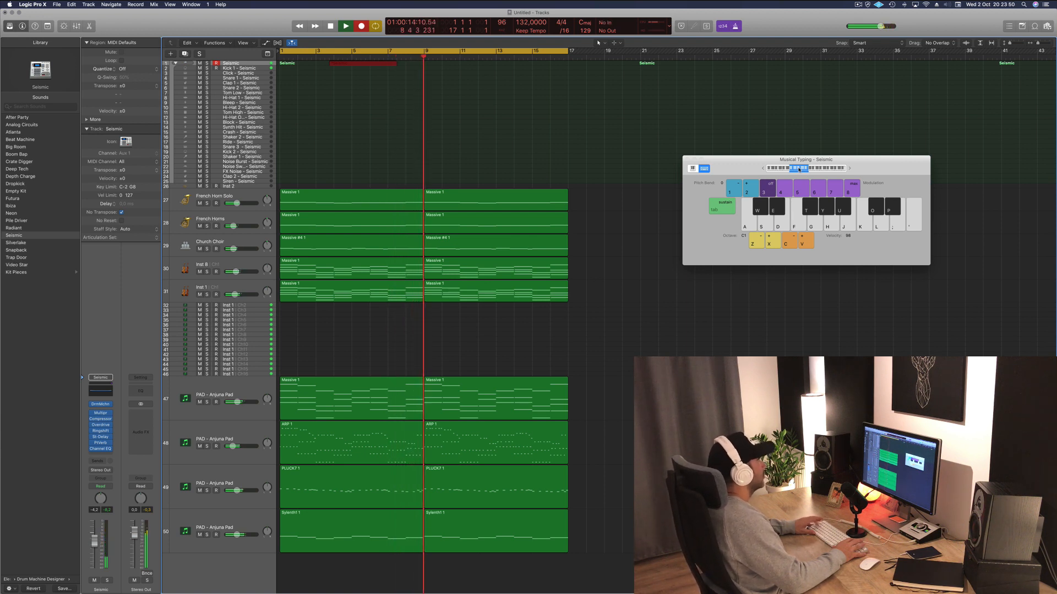
key("a")
key("a")
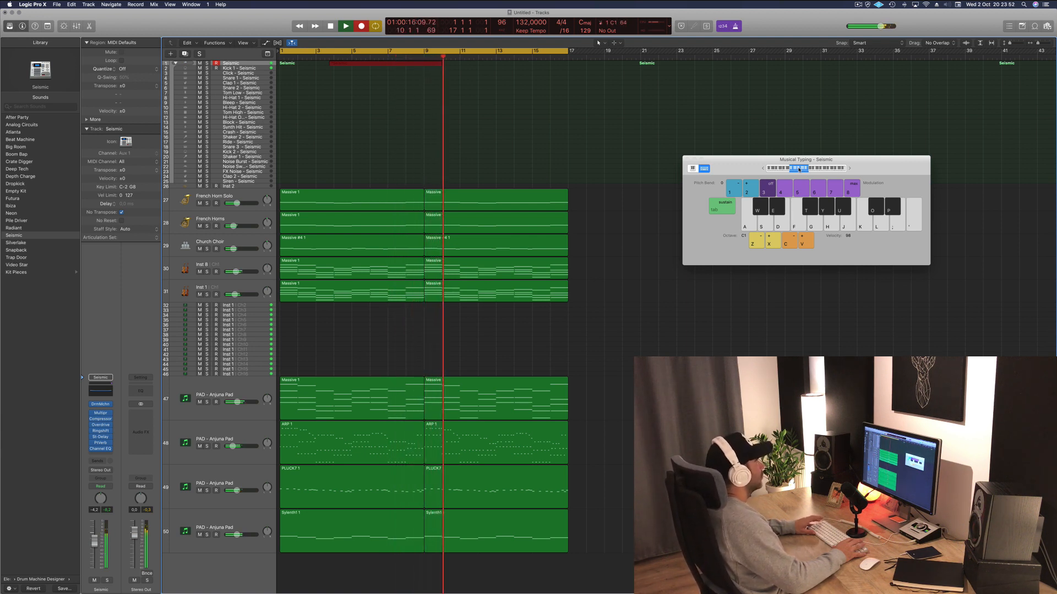
key("a")
key("a")
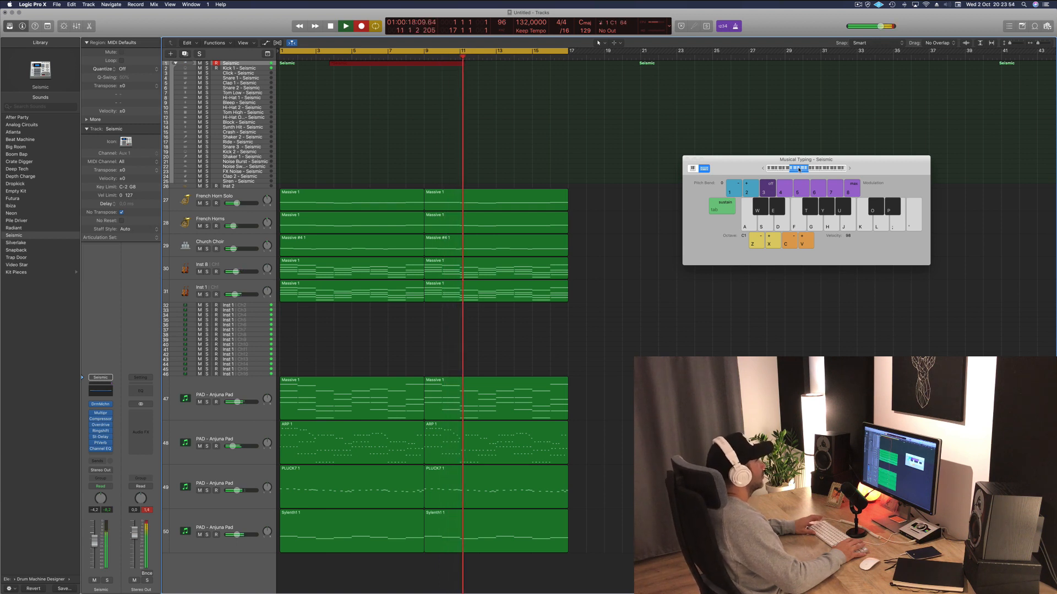
key("a")
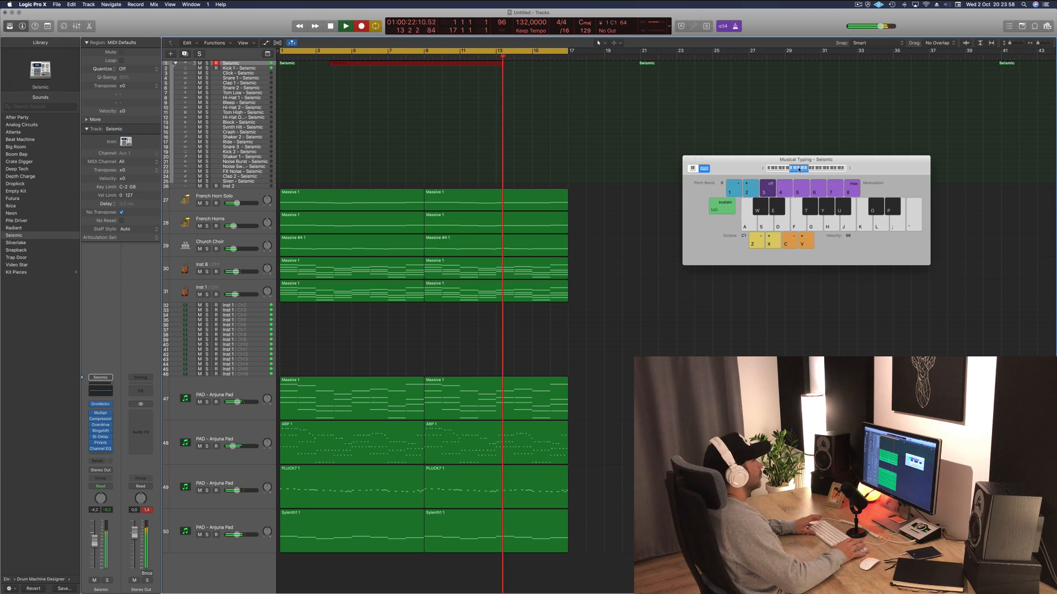
key("a")
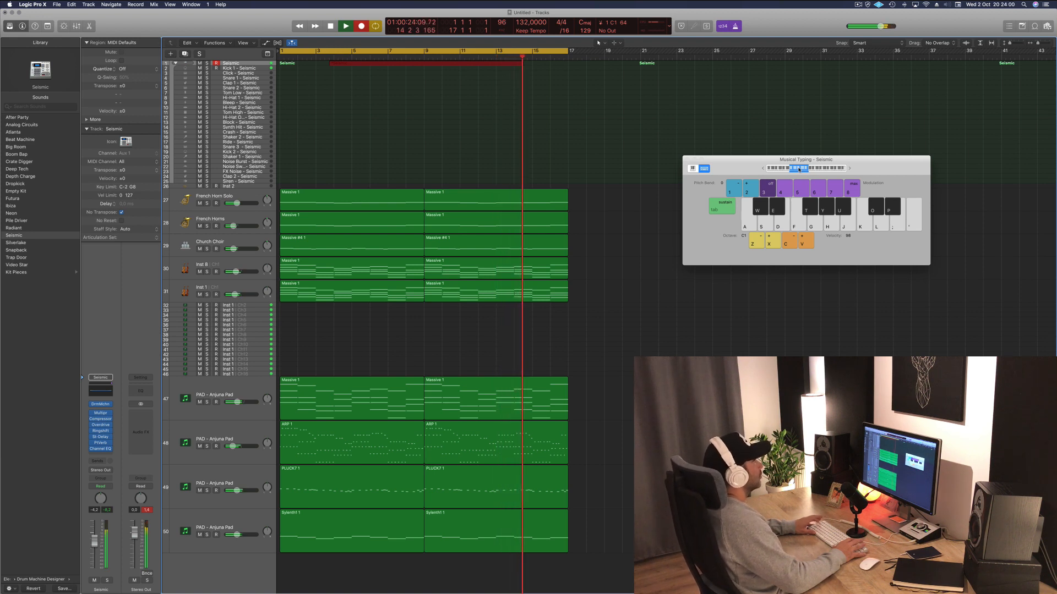
key("a")
key("space")
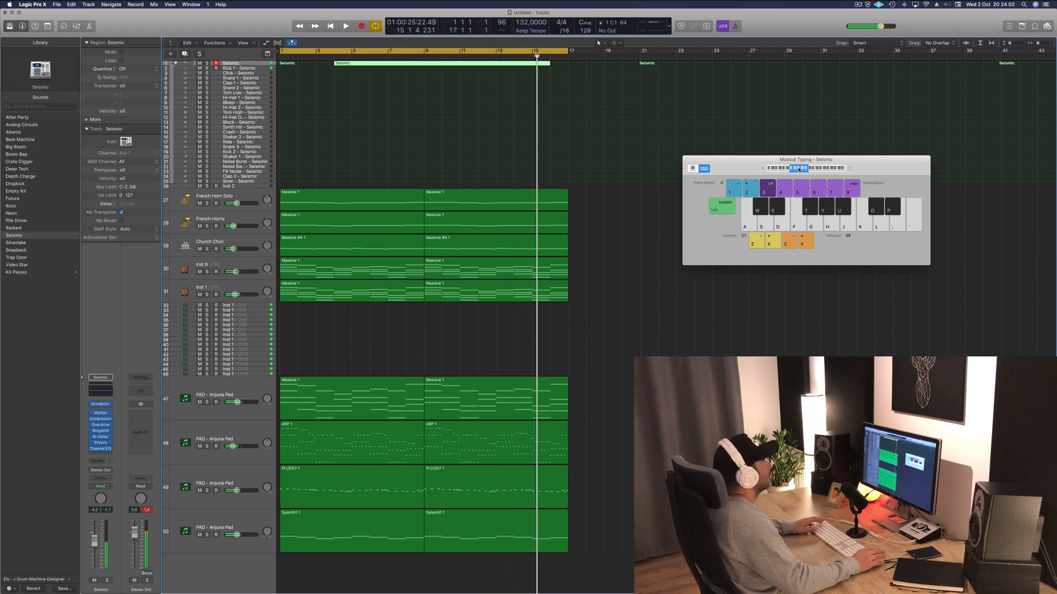
Split the recorded Seismic region at bar 13 and delete the part before the split
double_click(495, 63, "super")
left_click(475, 63)
key("Delete")
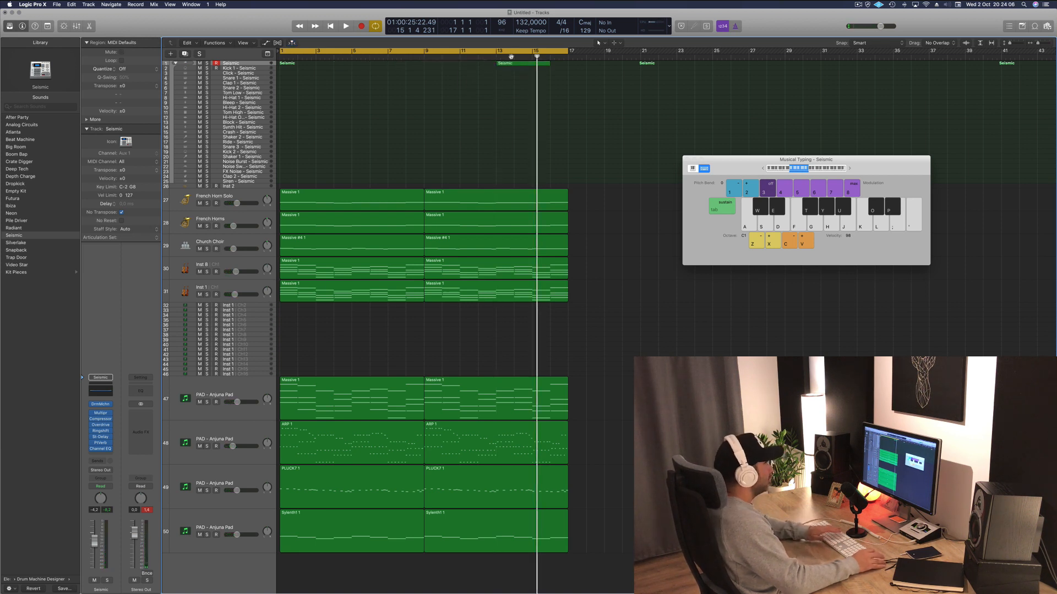
Move the remaining region to bar 1 of the Kick 1 - Seismic track and play it back
left_click_drag(527, 64, 282, 70)
key("space")
left_click(262, 69)
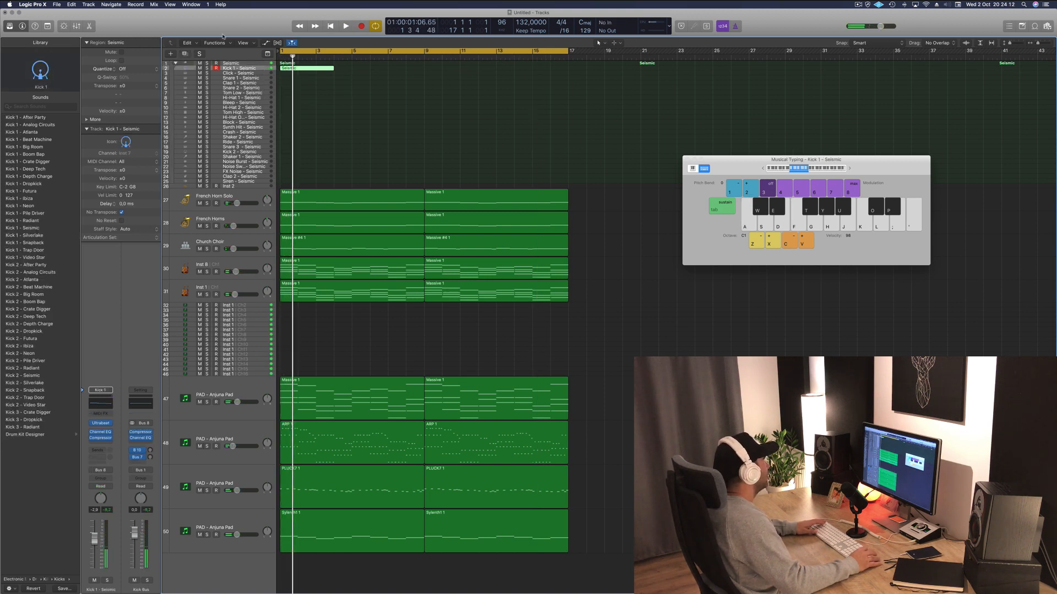
Show the toolbar, split the kick region at bar 3 with the Split option for crossing notes, and delete the remainder
key("ctrl+alt+super+t")
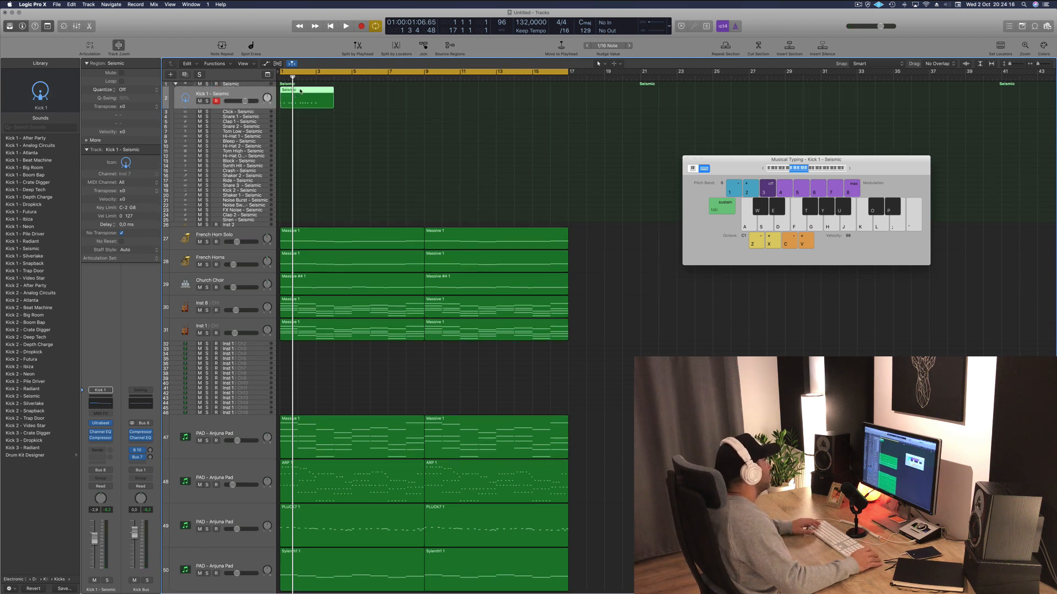
double_click(316, 90, "super")
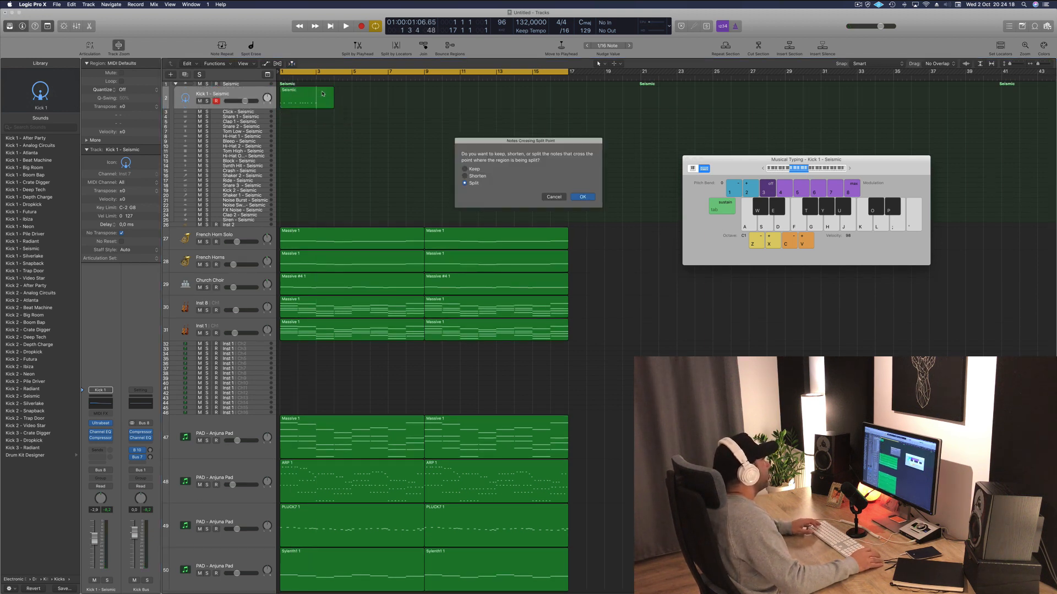
left_click(585, 197)
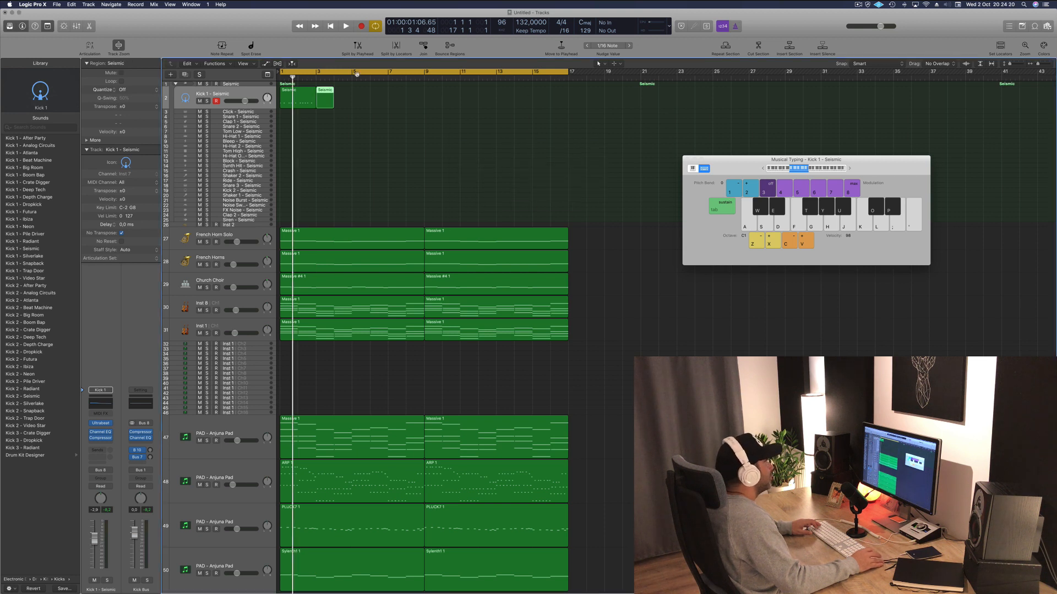
key("Delete")
Open the two-bar kick region in the Piano Roll and quantize all of its notes to 1/16 notes
left_click(294, 98)
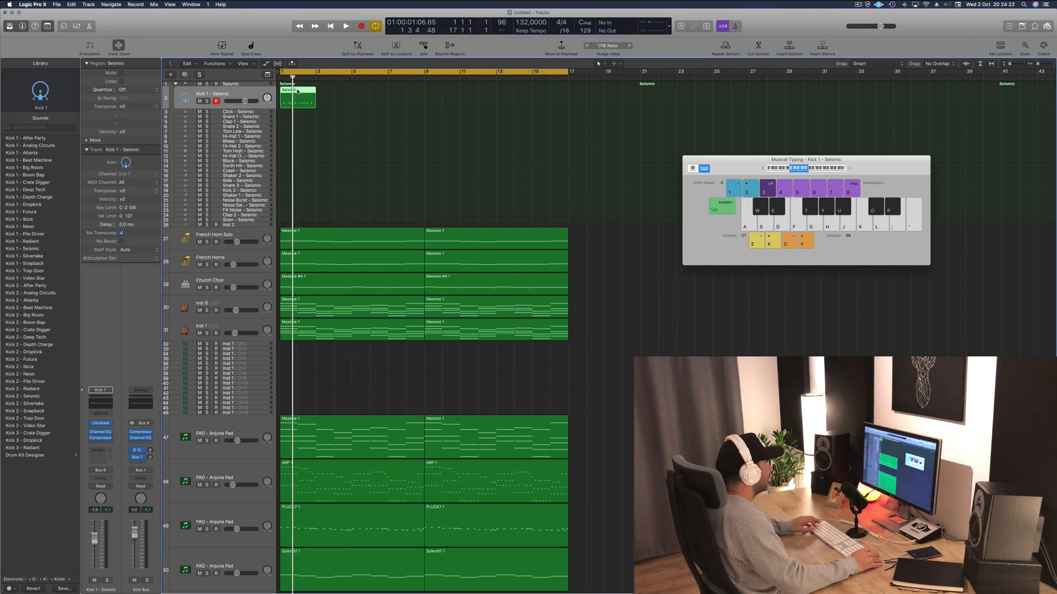
double_click(298, 91)
key("z")
scroll(318, 533, "right", 1)
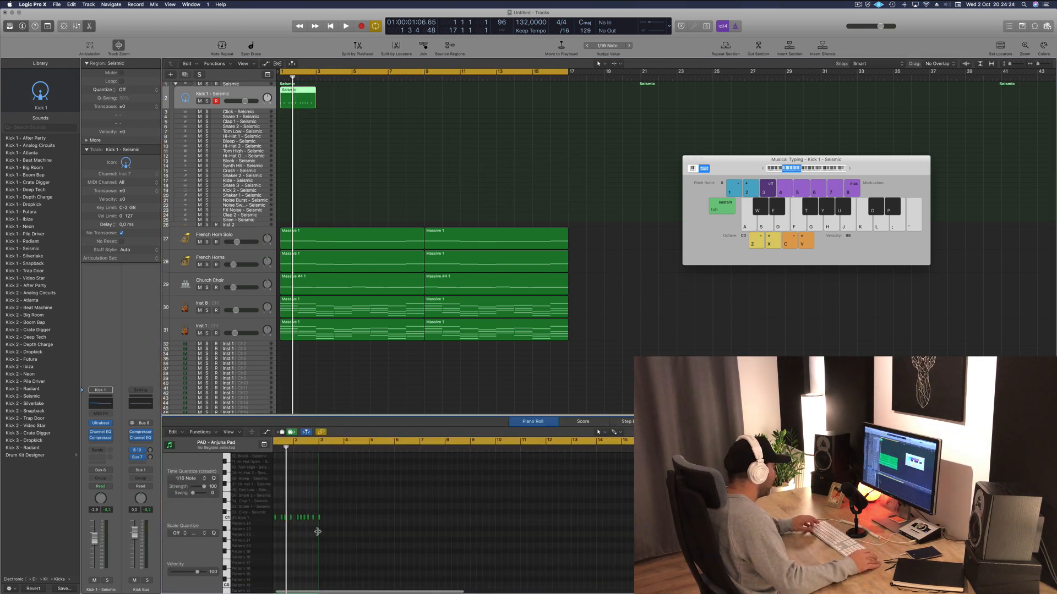
scroll(301, 537, "right", 5)
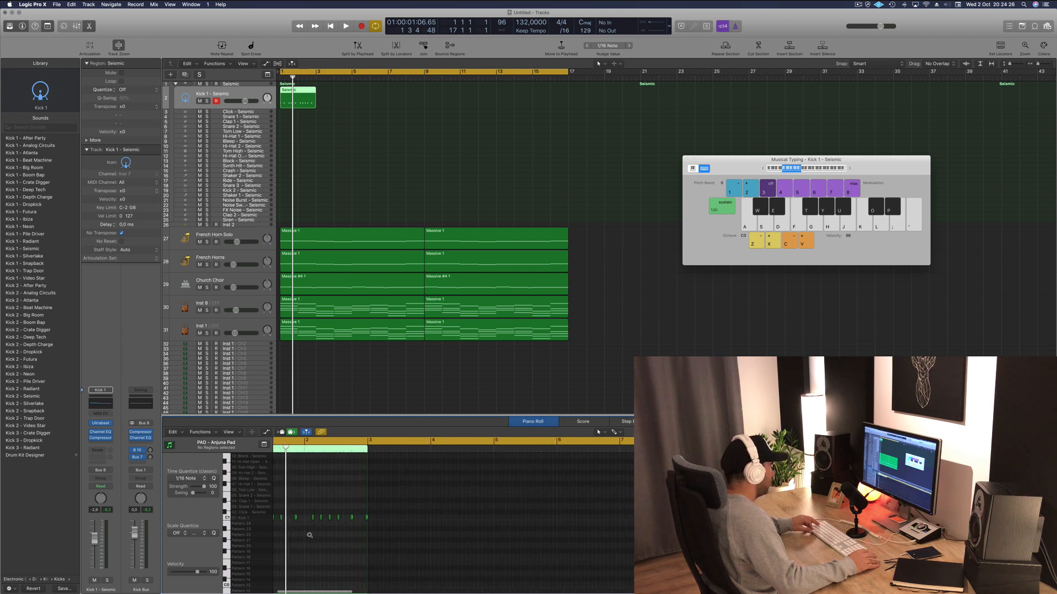
scroll(325, 538, "right", 5)
scroll(337, 538, "left", 3)
scroll(337, 537, "left", 3)
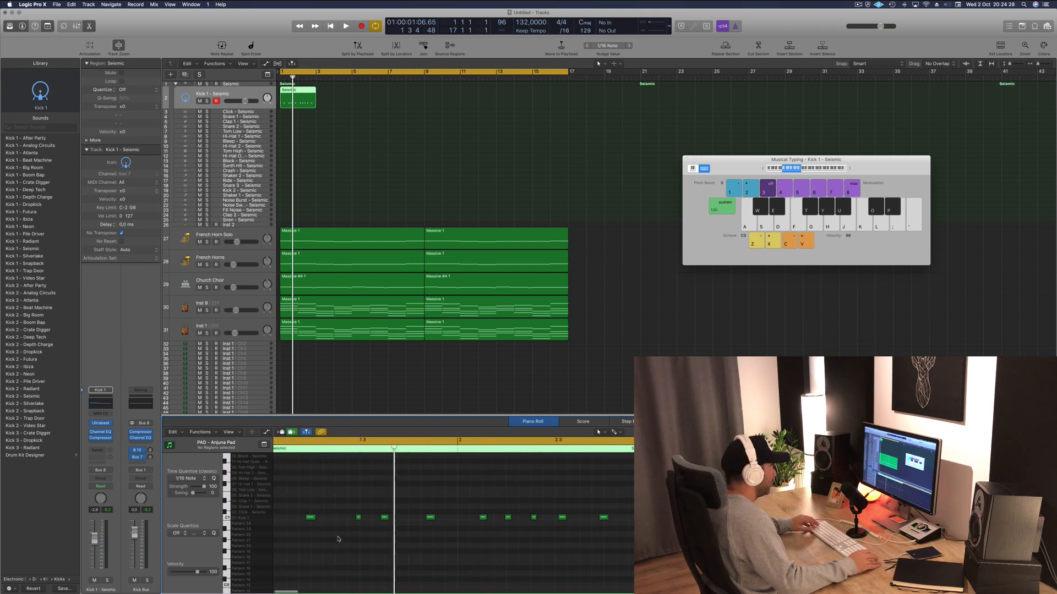
key("super+a")
key("space")
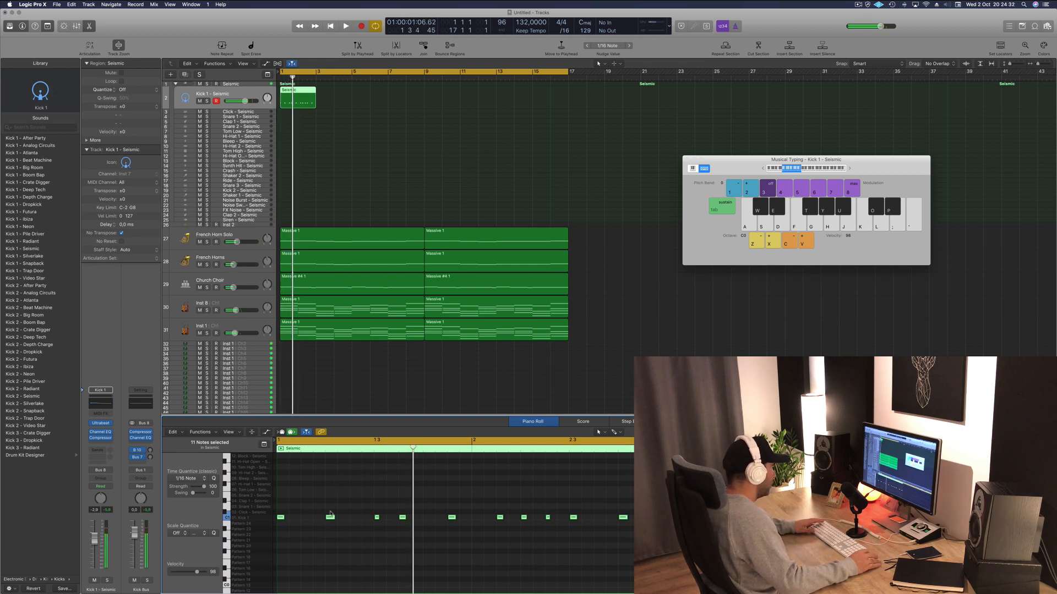
Move the second kick note one sixteenth earlier and the fourth one sixteenth later, playing the pattern after each change
left_click_drag(329, 517, 317, 517)
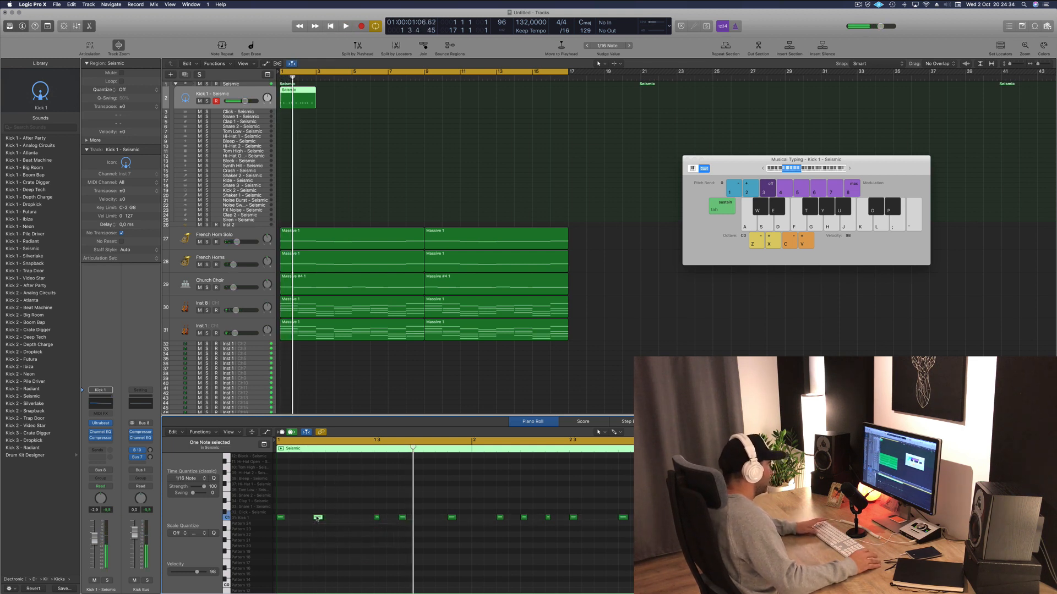
key("space")
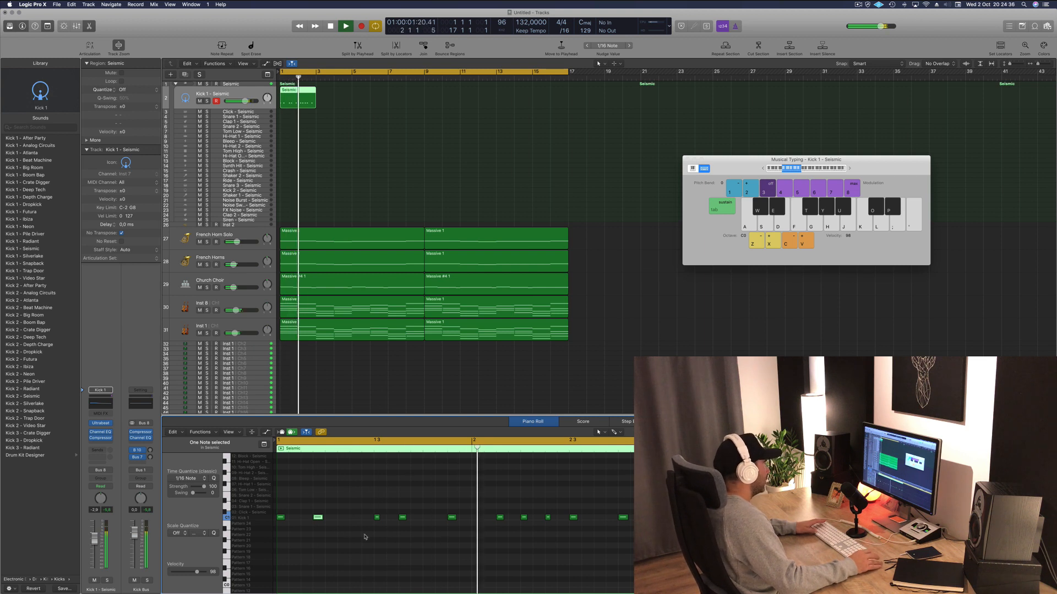
key("space")
left_click_drag(402, 518, 415, 519)
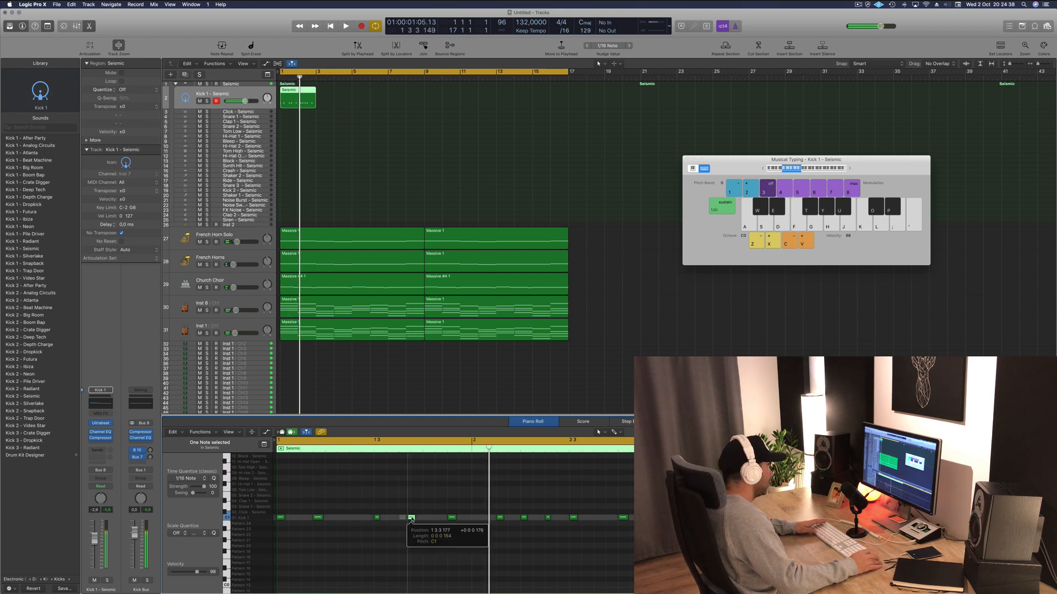
key("space")
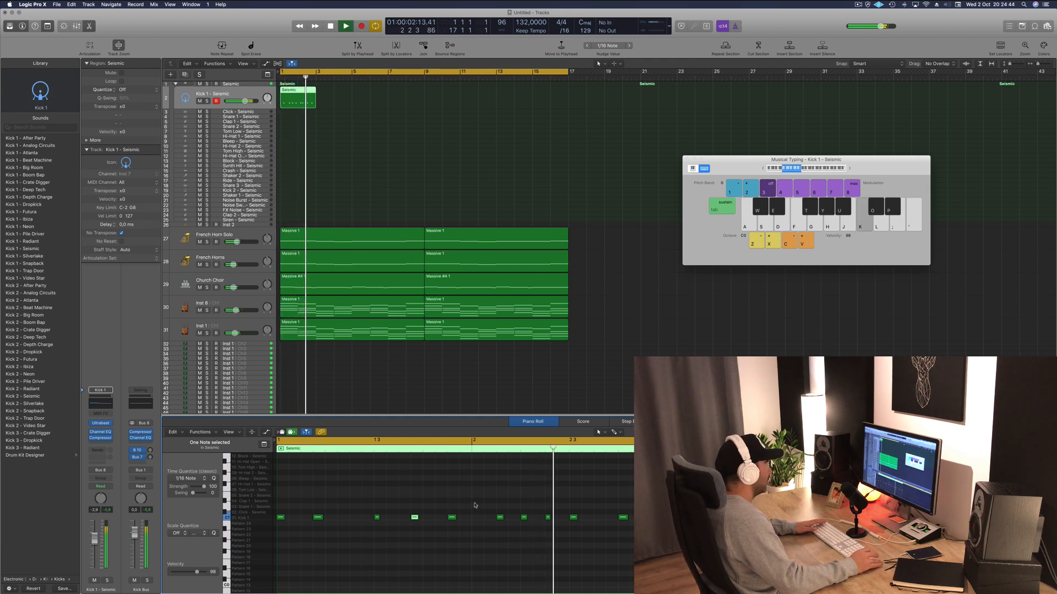
key("space")
Replace the kick notes in bar 2 with a copy of bar 1's five notes starting at 2 1 1 1, and play it back
left_click_drag(486, 499, 636, 539)
mouse_move(487, 511)
left_mouse_down()
mouse_move(278, 528)
mouse_move(280, 519)
mouse_move(476, 520)
left_mouse_up()
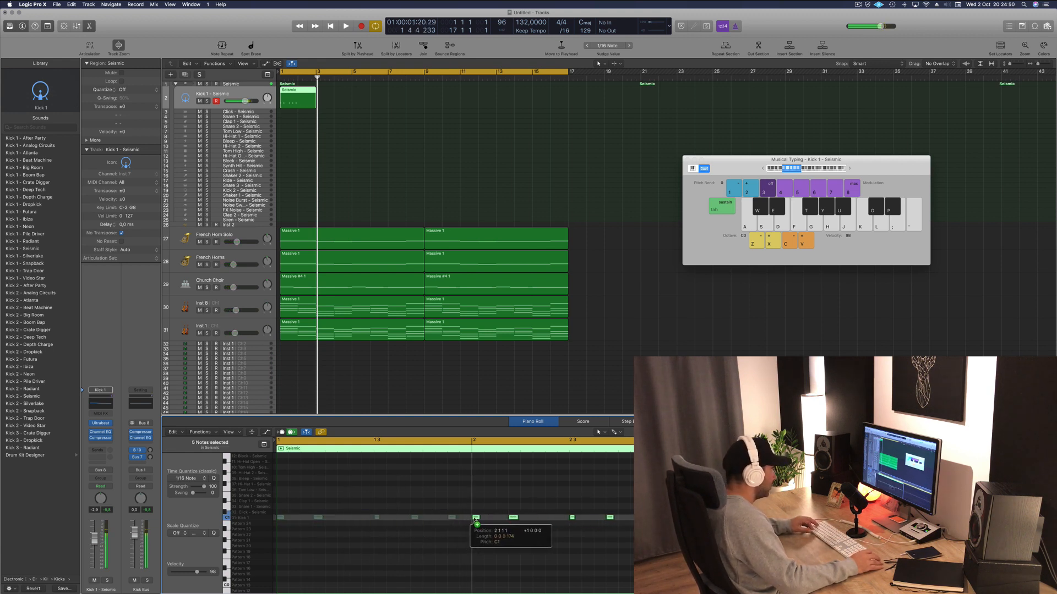
key("space")
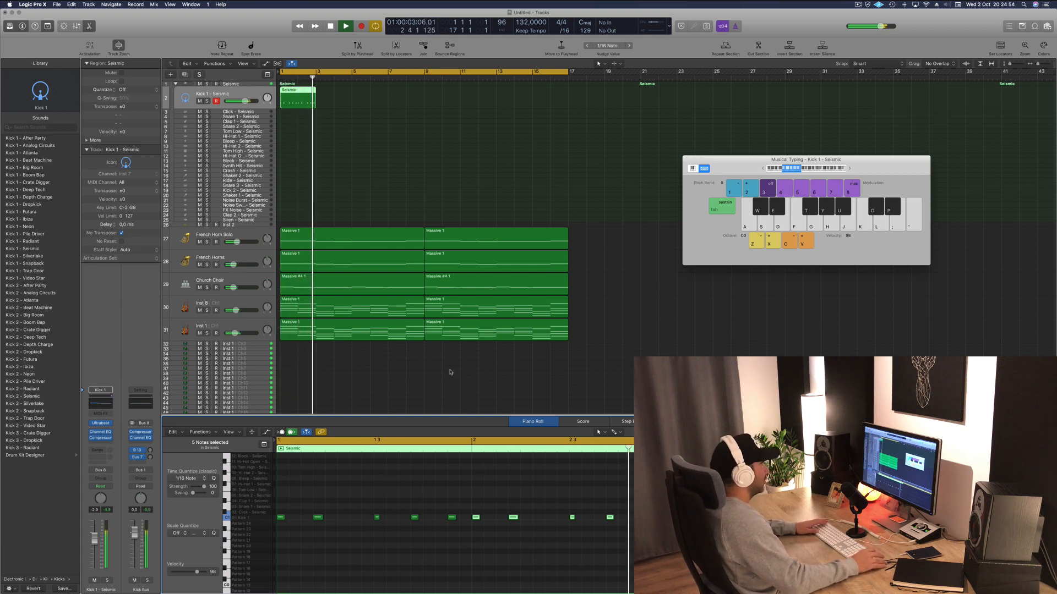
key("space")
Repeat the two-bar kick region along the Kick 1 - Seismic track until it fills the arrangement up to bar 17
left_click_drag(302, 91, 274, 98)
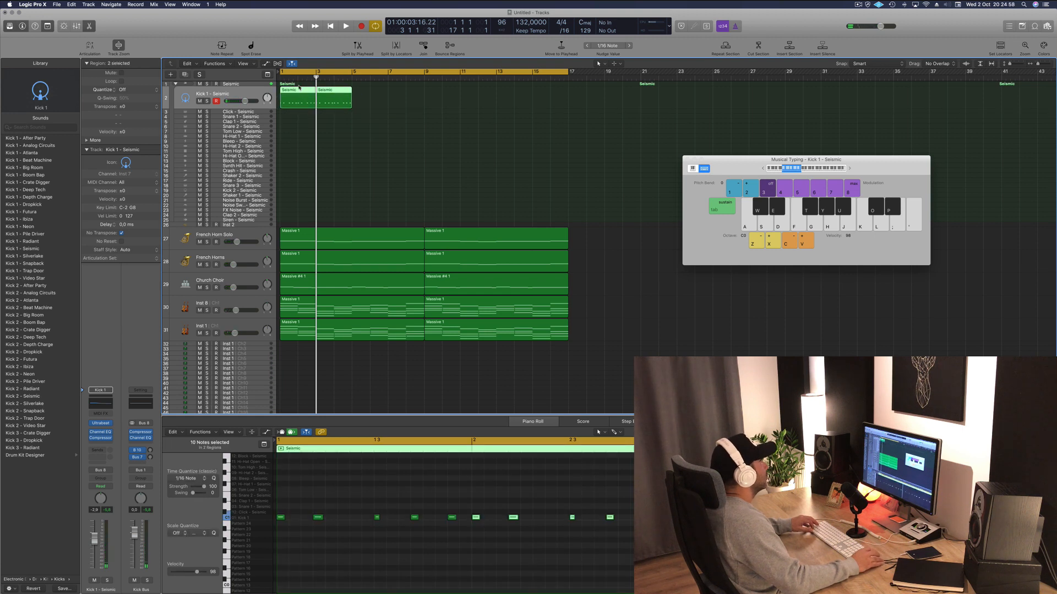
left_click_drag(356, 94, 449, 95)
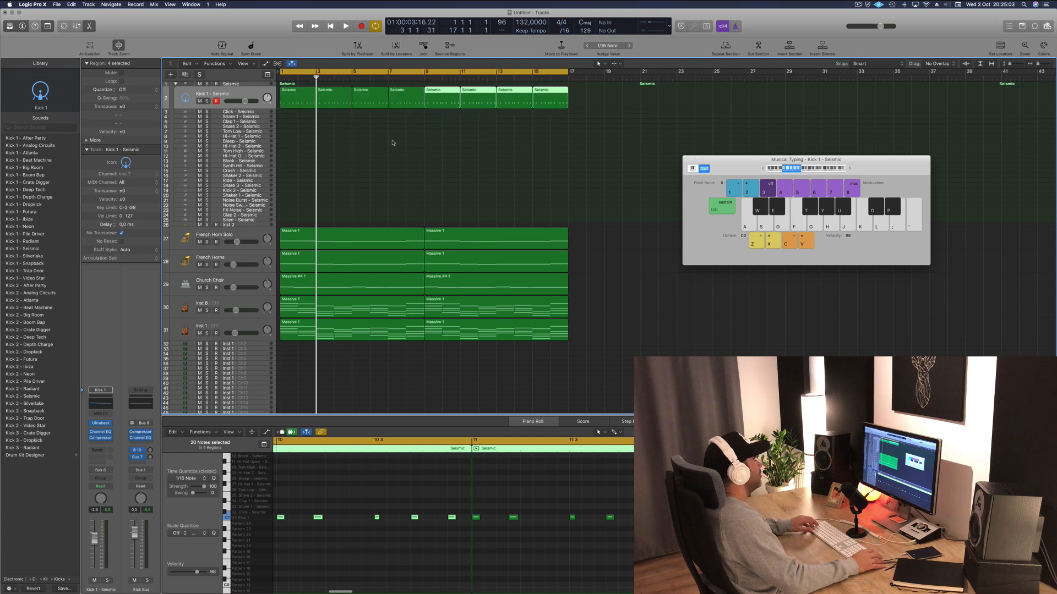
left_click(387, 169)
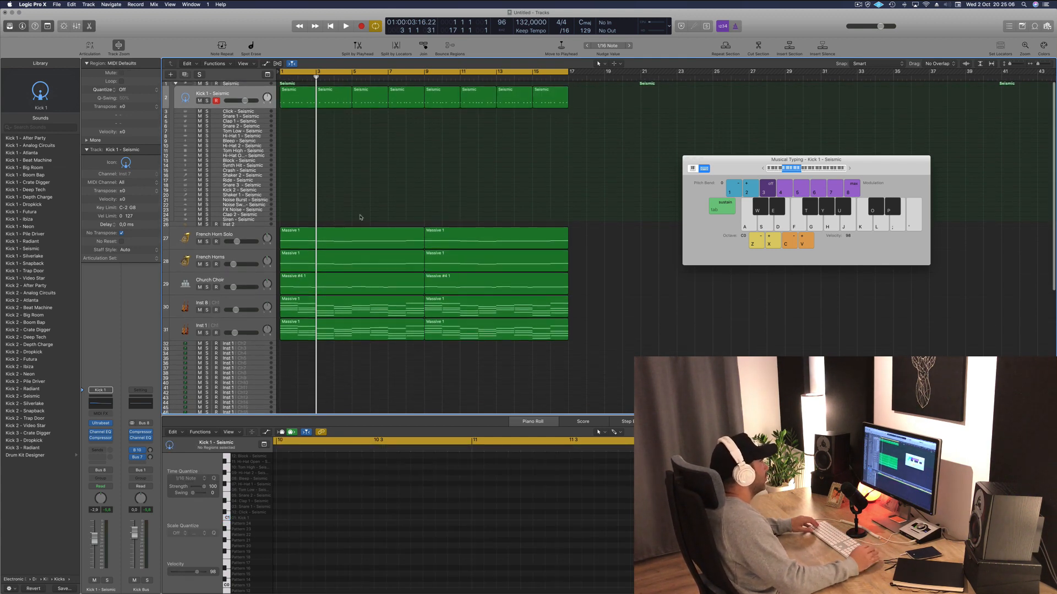
Copy the first kick region to bar 1 of the Snare 1 - Seismic track and reduce it to one note on the snare pitch
left_click_drag(297, 95, 301, 115)
scroll(350, 515, "left", 5)
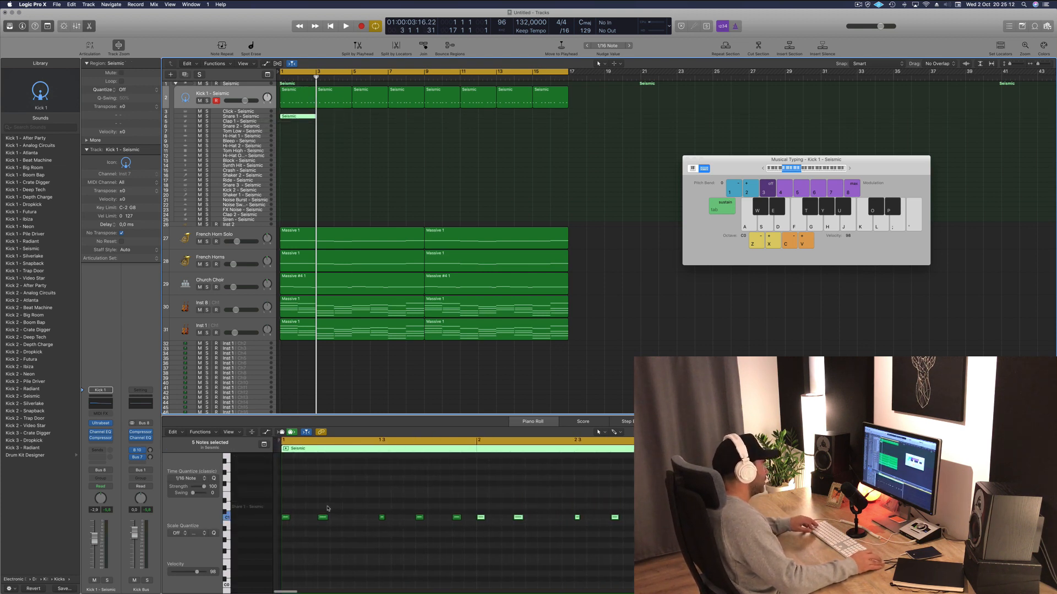
left_click_drag(279, 518, 301, 504)
left_click_drag(306, 511, 625, 526)
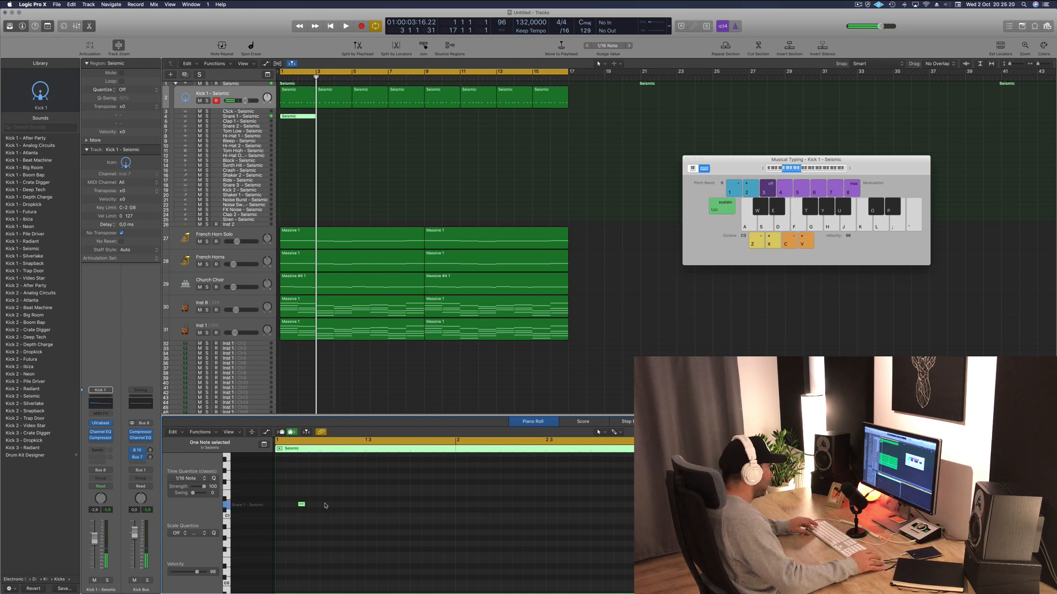
Place two evenly spaced snare hits in bar 1, audition them, and copy both into bar 2
mouse_move(324, 505)
left_mouse_down()
mouse_move(349, 504)
mouse_move(294, 507)
mouse_move(392, 505)
left_mouse_up()
key("space")
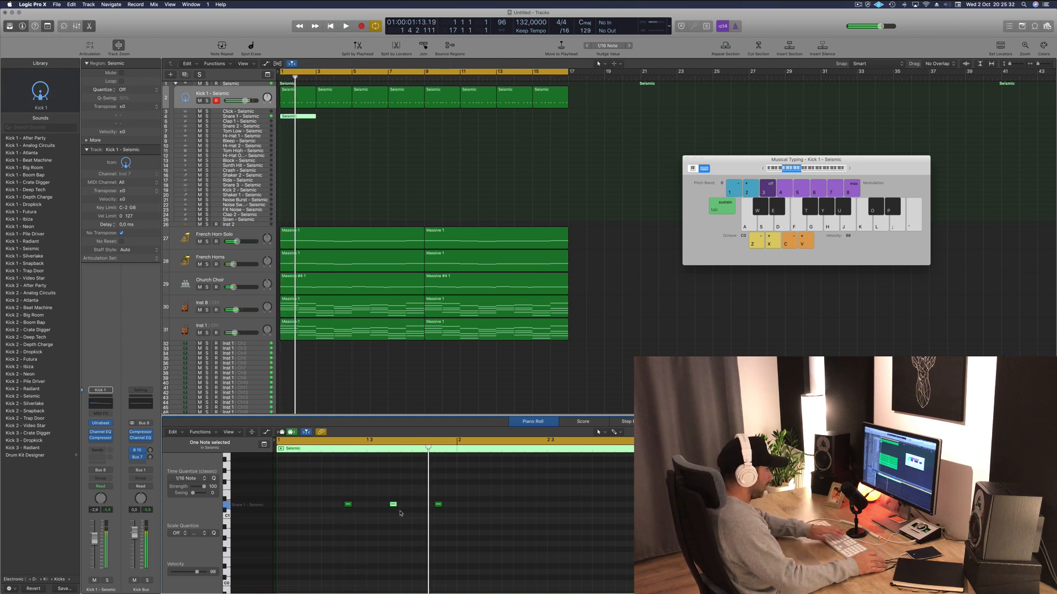
key("space")
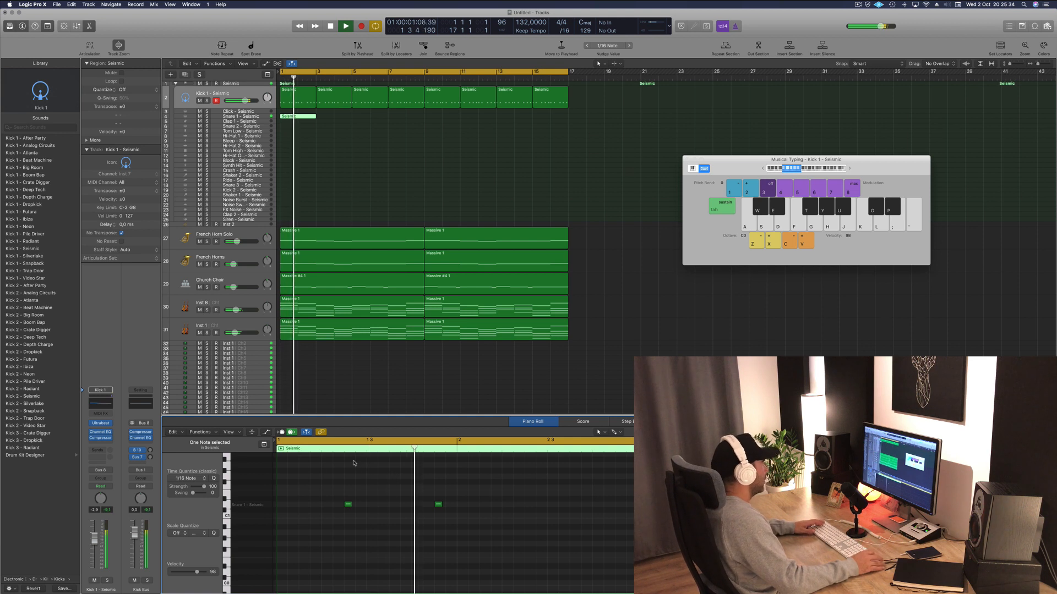
key("space")
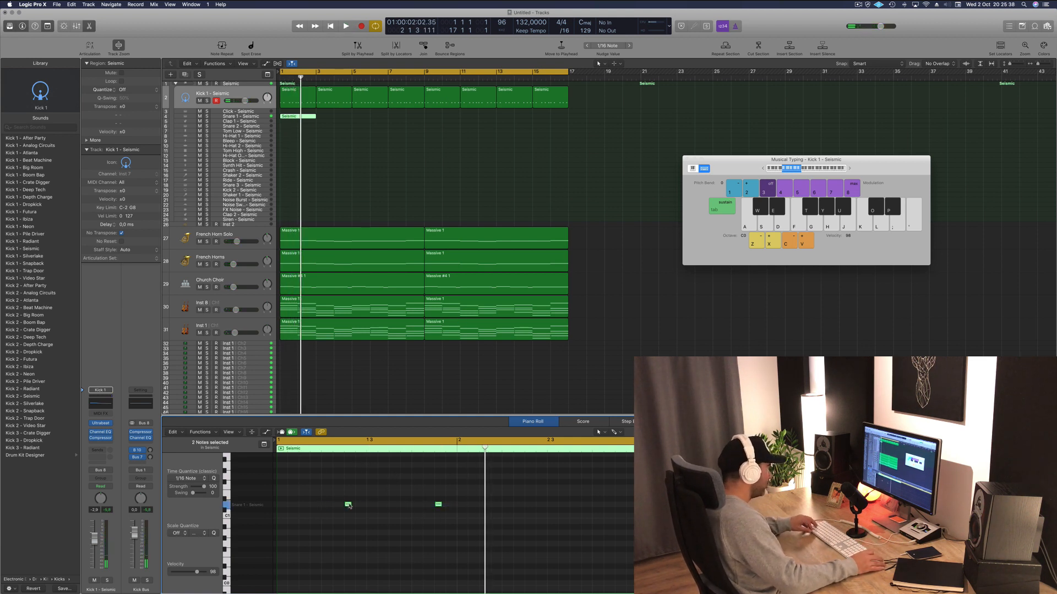
left_click_drag(349, 505, 529, 507)
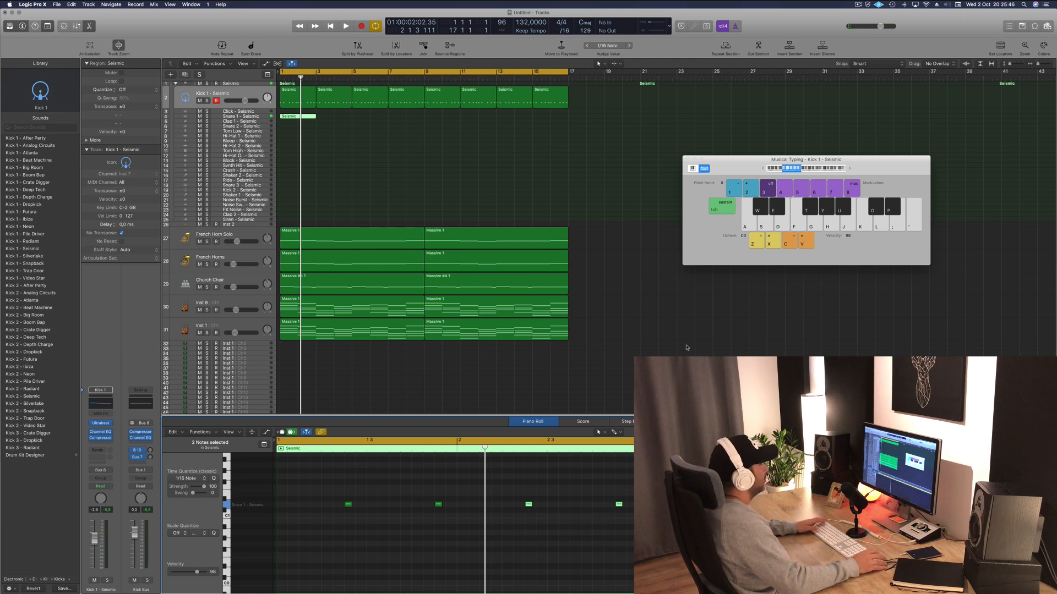
Play the snare pattern with the song and repeat its two-bar region along the Snare 1 - Seismic track up to bar 17
left_click(300, 117)
key("space")
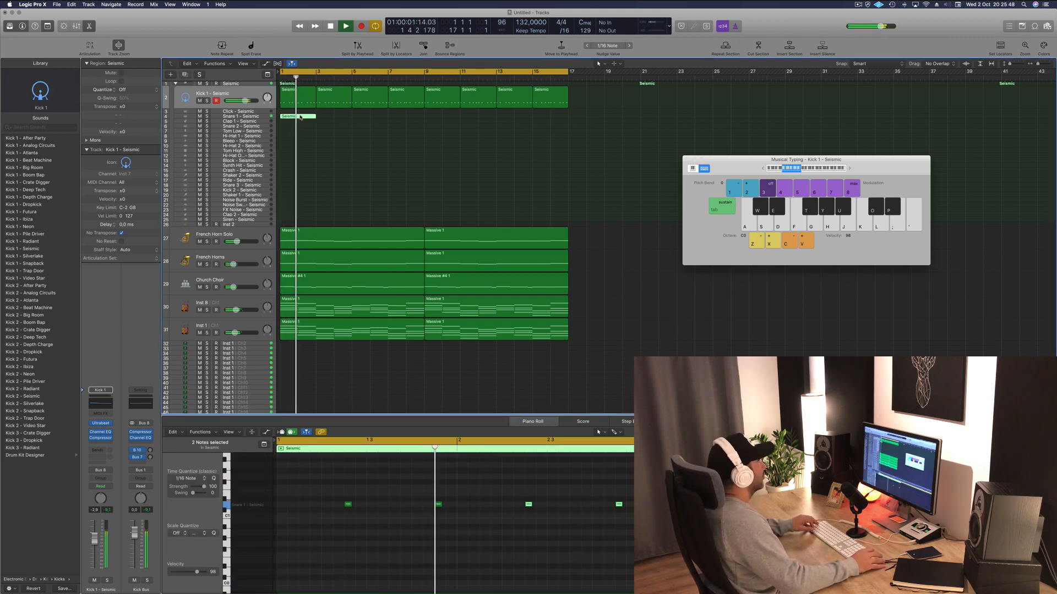
mouse_move(300, 118)
left_mouse_down()
mouse_move(451, 117)
mouse_move(302, 119)
left_mouse_up()
left_click(303, 118, "shift")
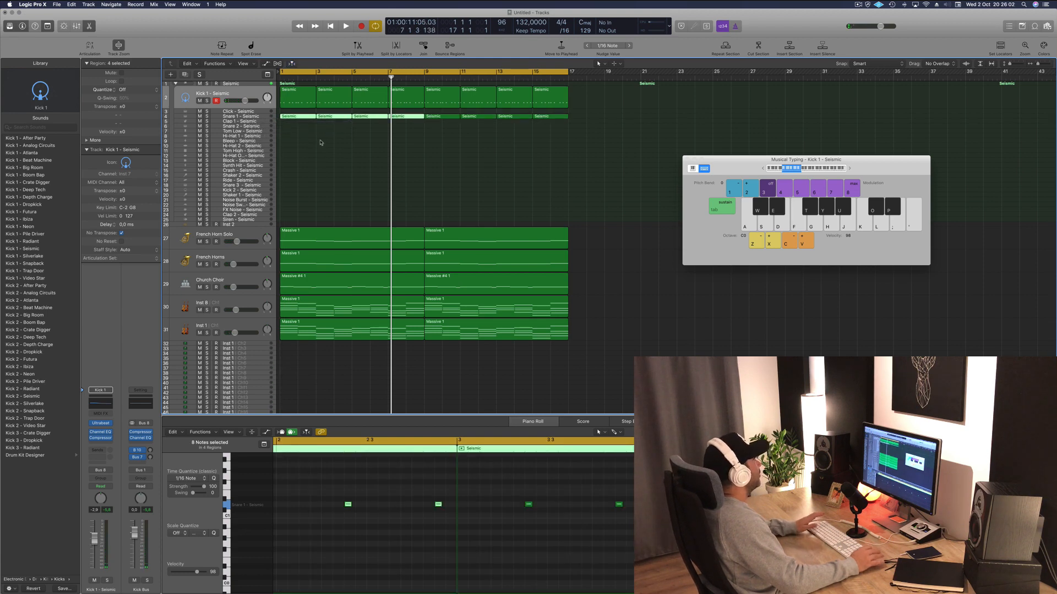
Enlarge the selected Snare 1 - Seismic track and audition it, followed by the Kick 1 - Seismic track from the start
left_click(248, 116)
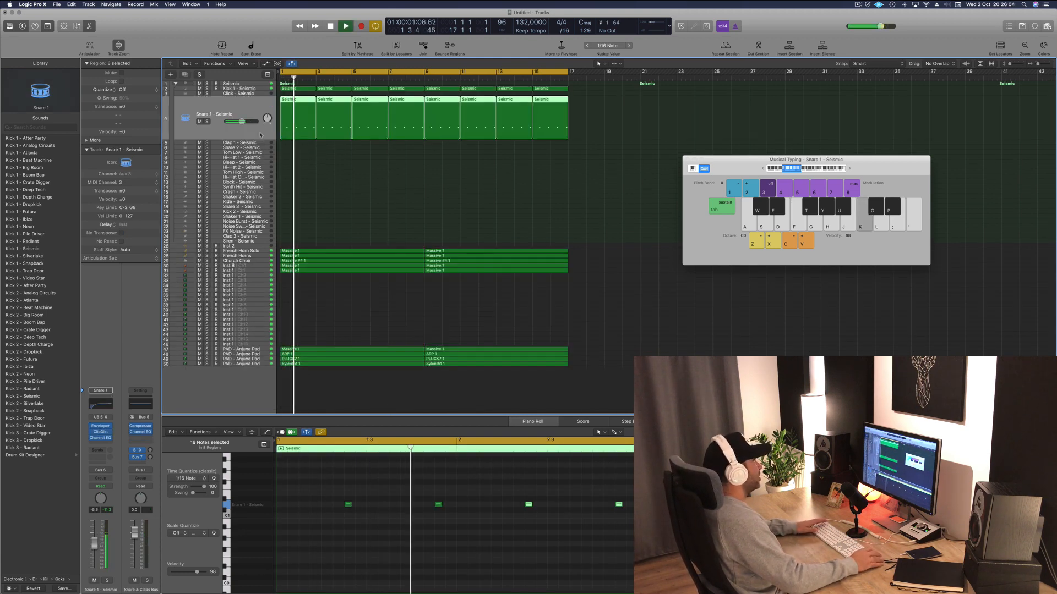
left_click_drag(254, 138, 254, 163)
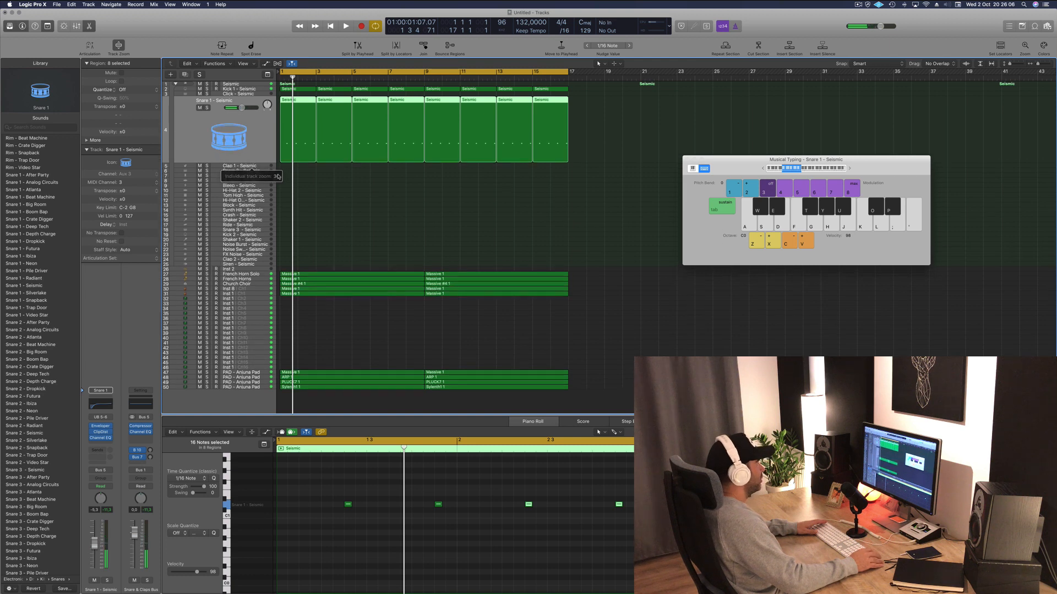
key("space")
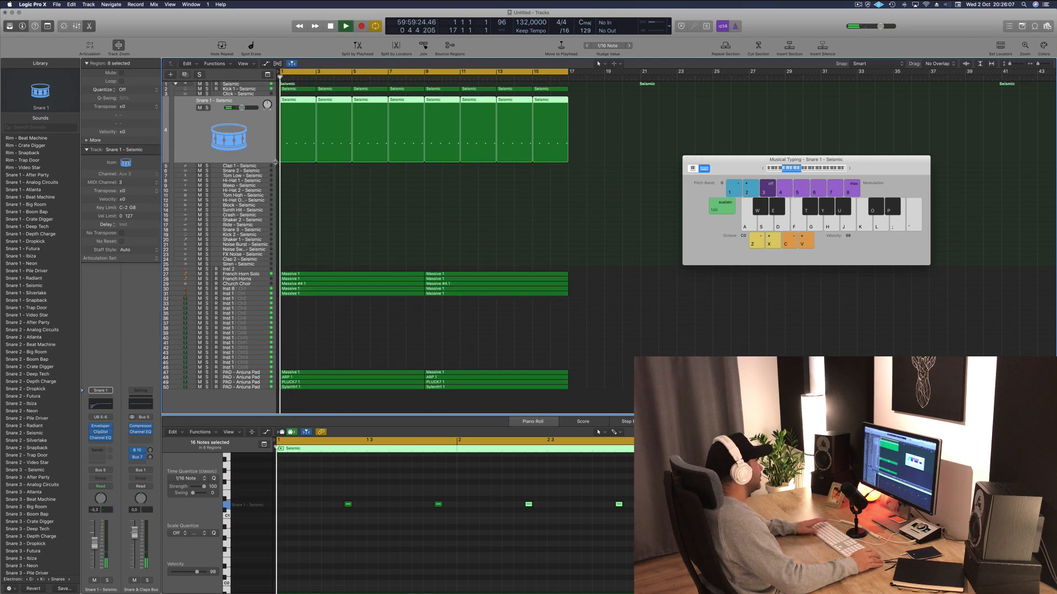
mouse_move(241, 108)
left_click(233, 89)
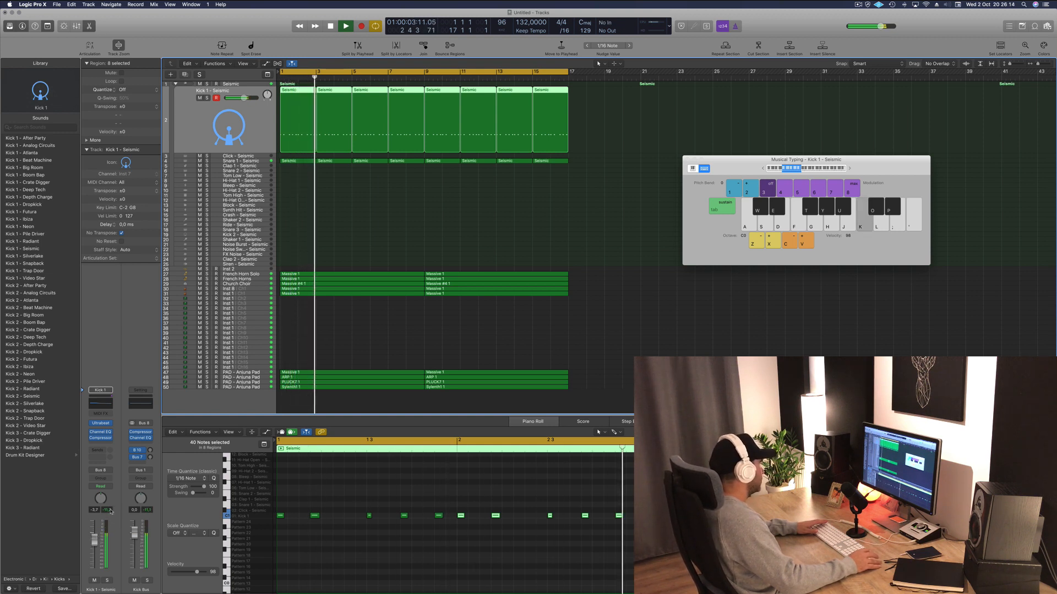
key("Return")
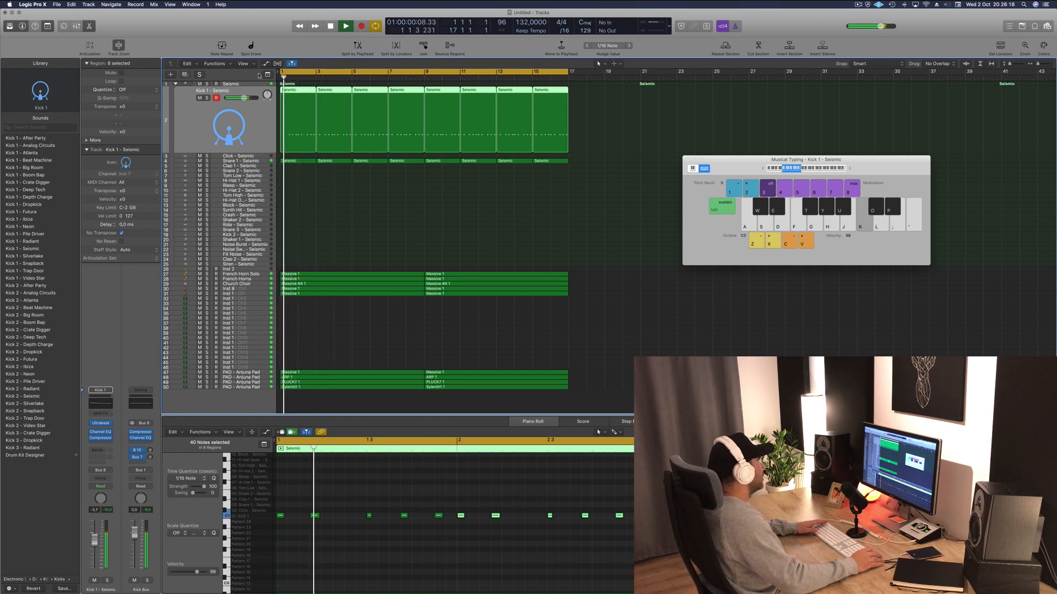
Audition the song with the main Seismic kit track selected, return to the start, and select the French Horn Solo track
left_click(254, 84)
key("space")
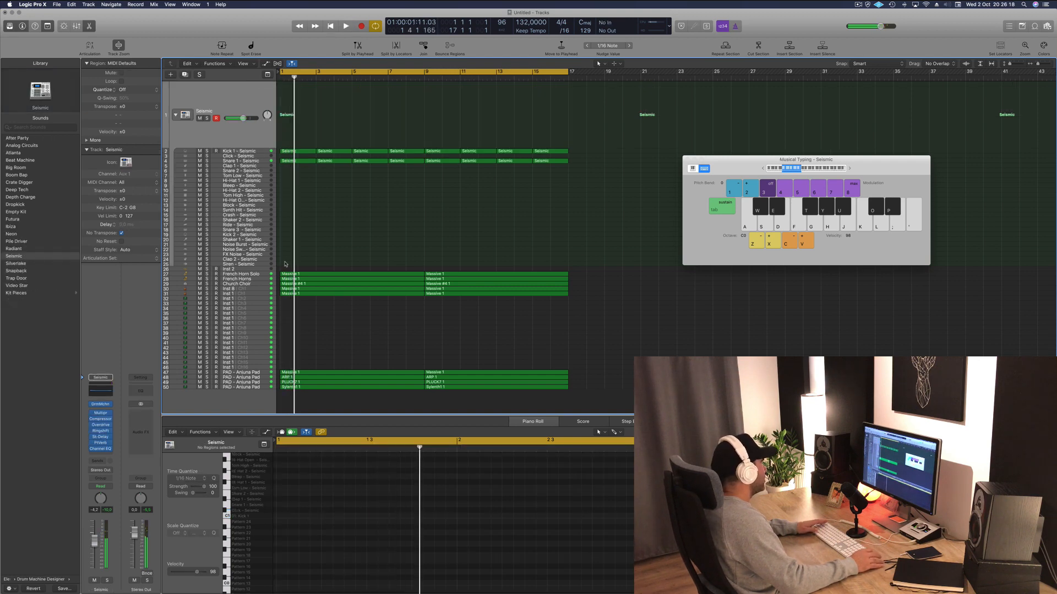
key("Return")
key("space")
left_click(265, 273)
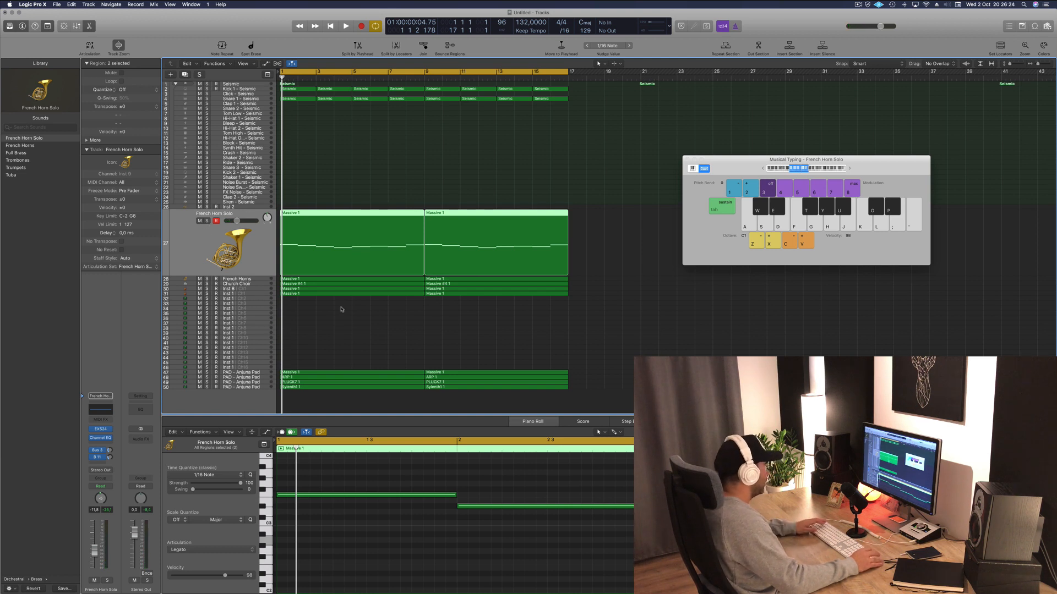
Deselect the regions, close the Musical Typing keyboard, and open the Mixer to look through the Seismic kit's channel strips during playback
left_click(587, 365)
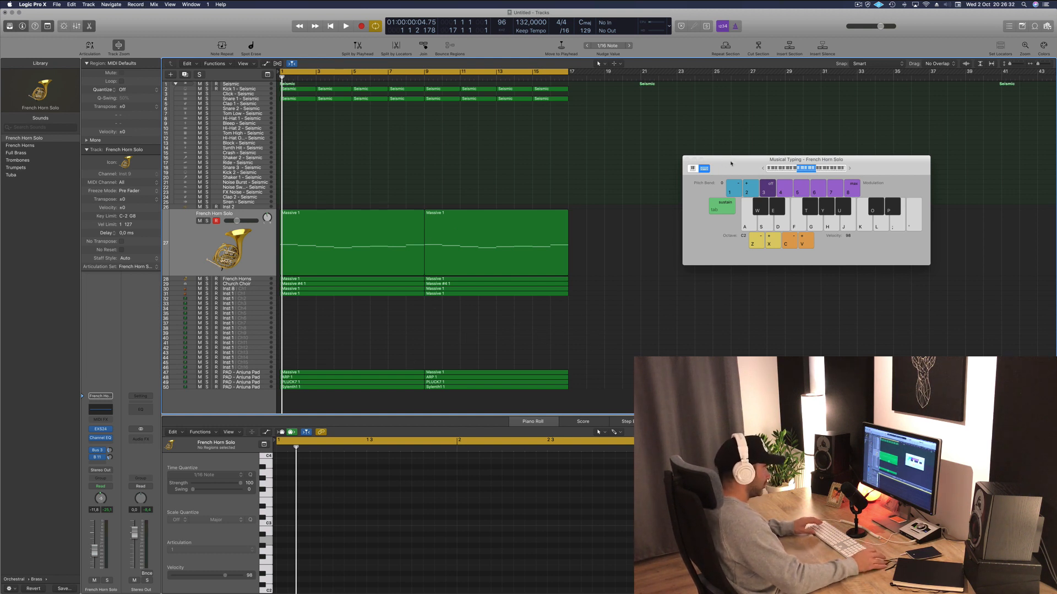
key("super+k")
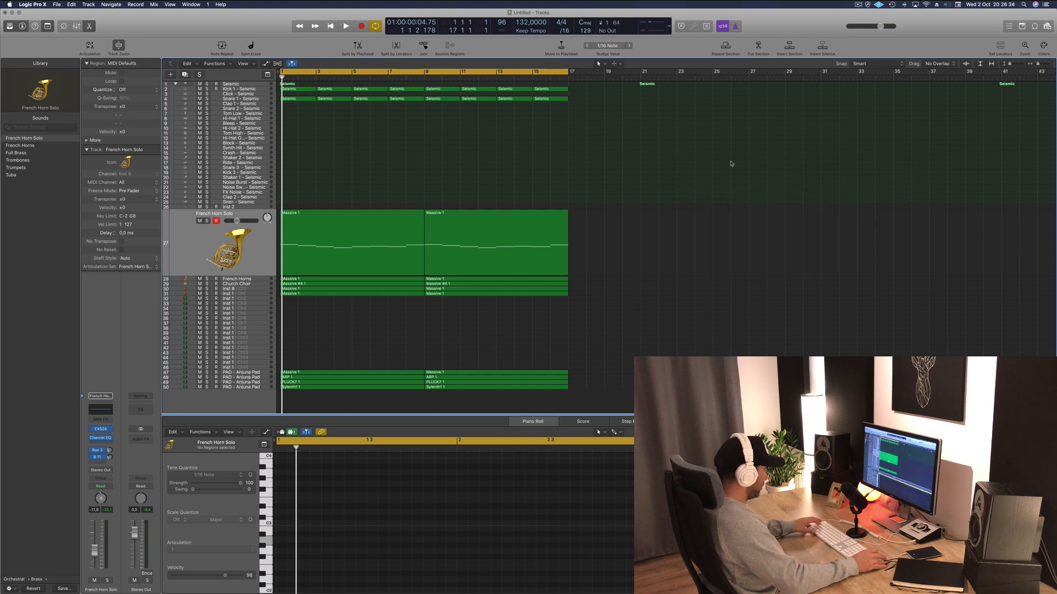
key("x")
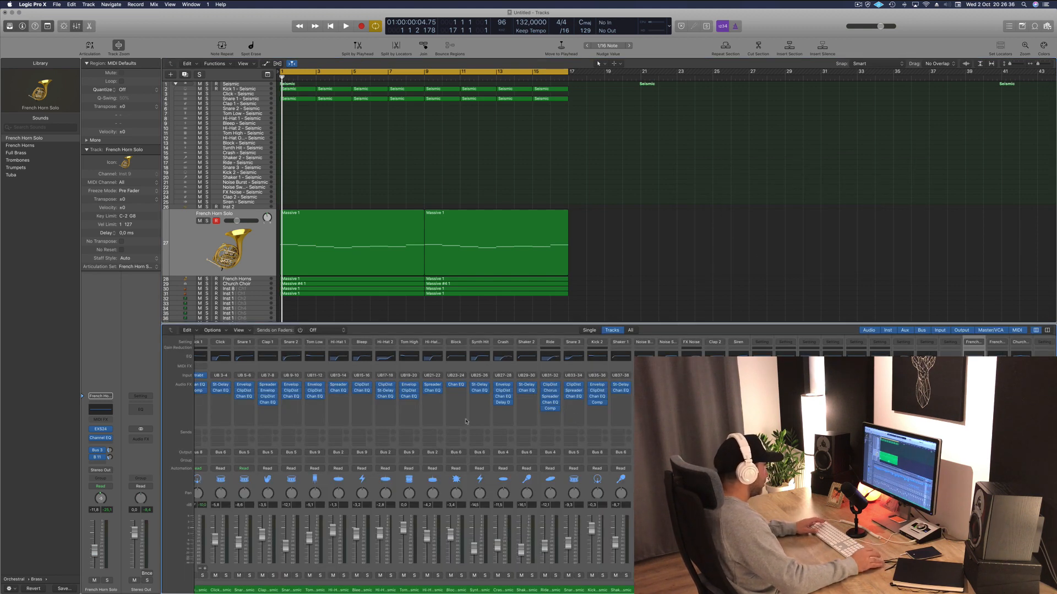
scroll(503, 435, "left", 2)
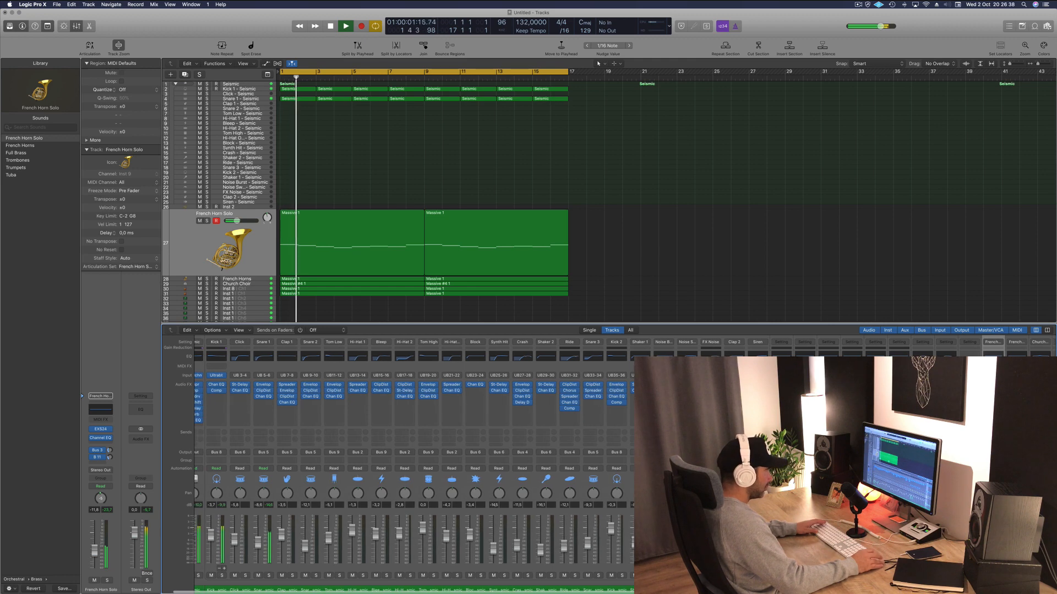
scroll(570, 490, "left", 2)
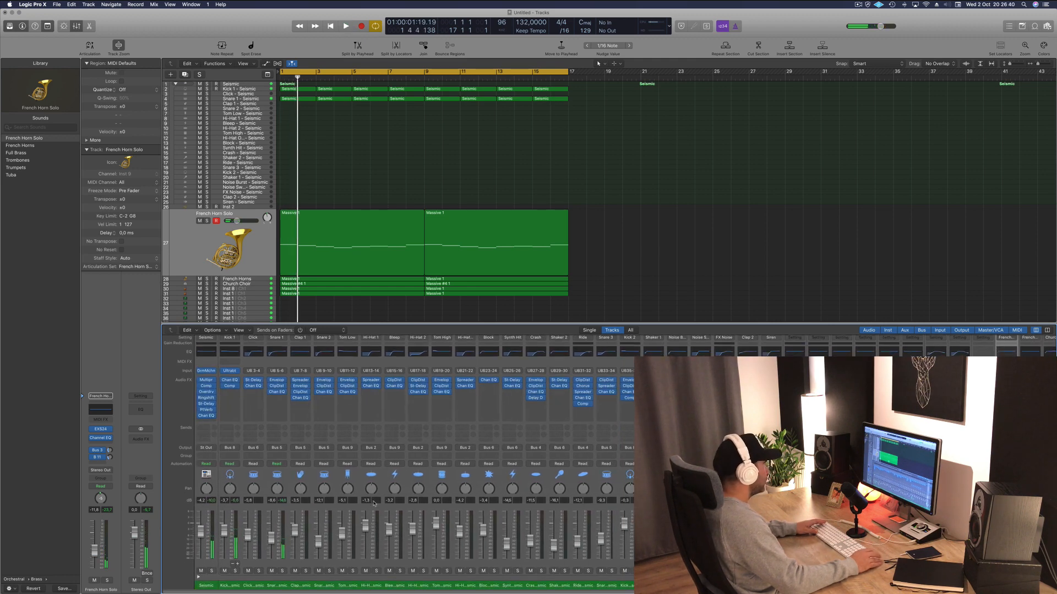
scroll(570, 490, "right", 6)
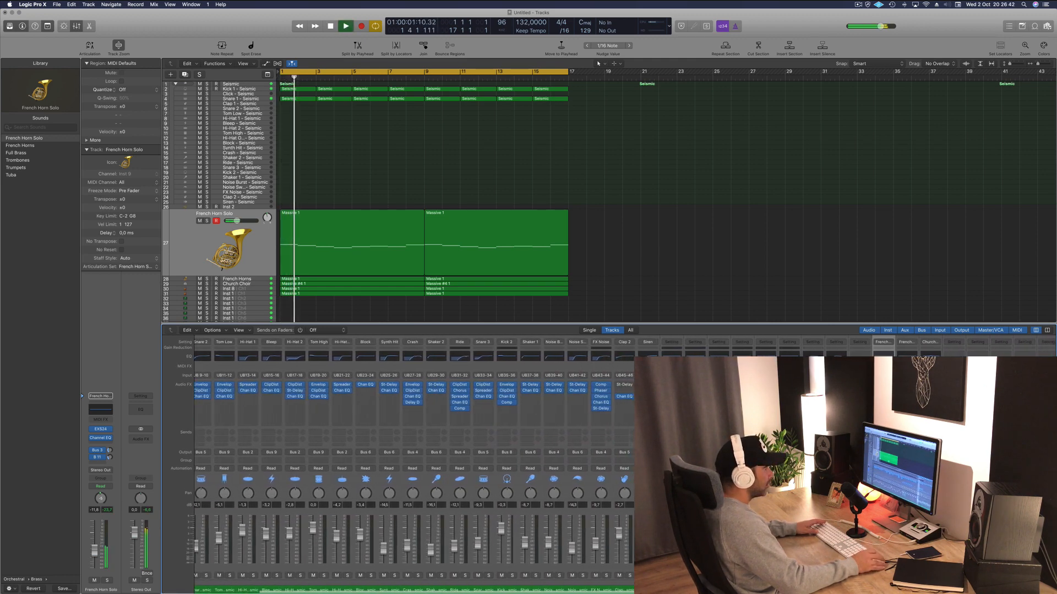
Look through the remaining Seismic channel strips during playback, toggle solo on and off for the French Horn Solo track, and return to the start
scroll(396, 468, "right", 4)
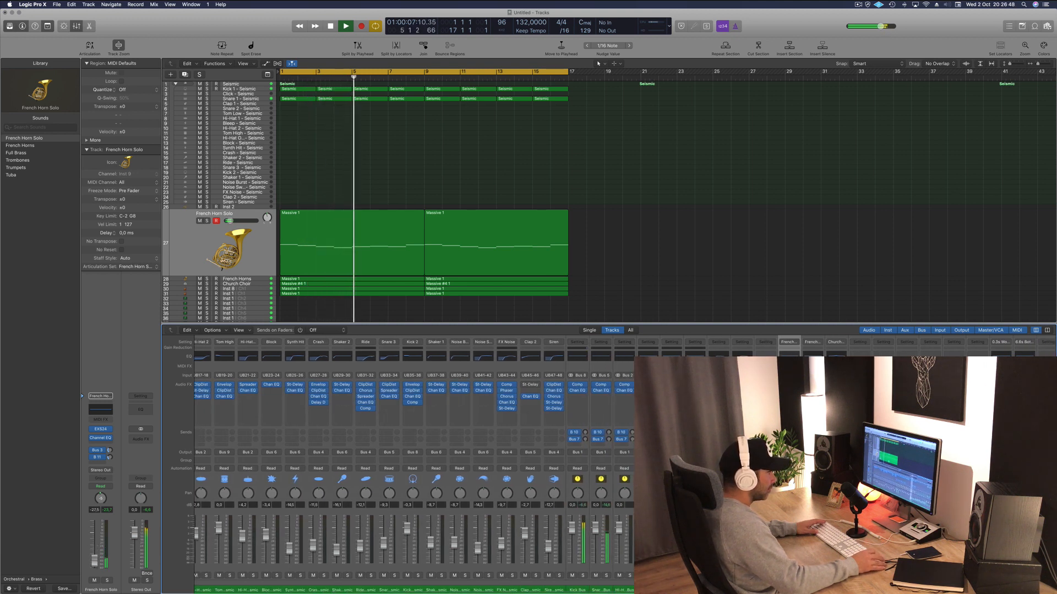
scroll(396, 467, "right", 1)
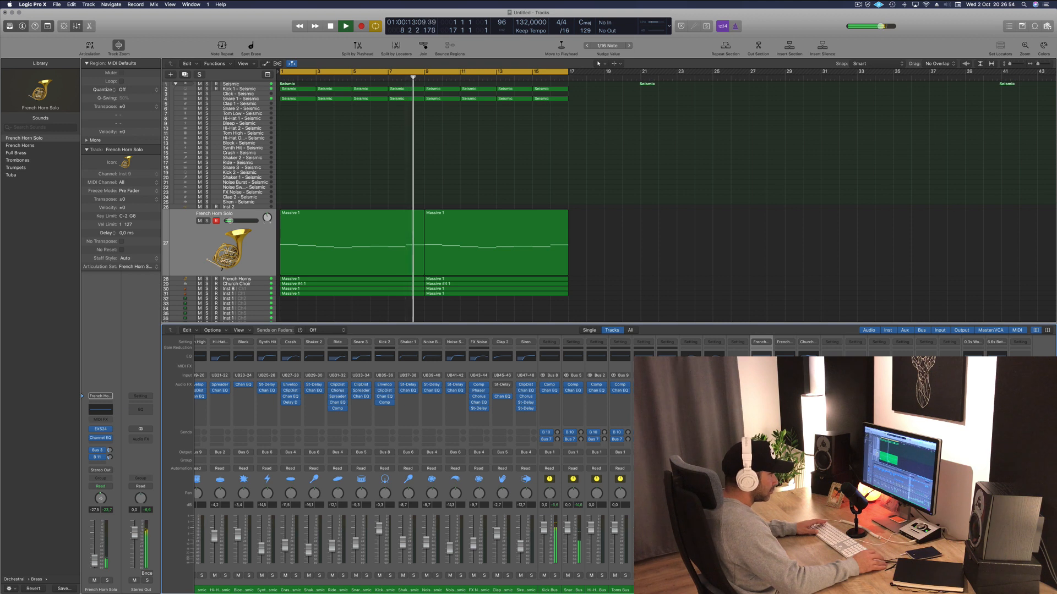
key("ctrl+s")
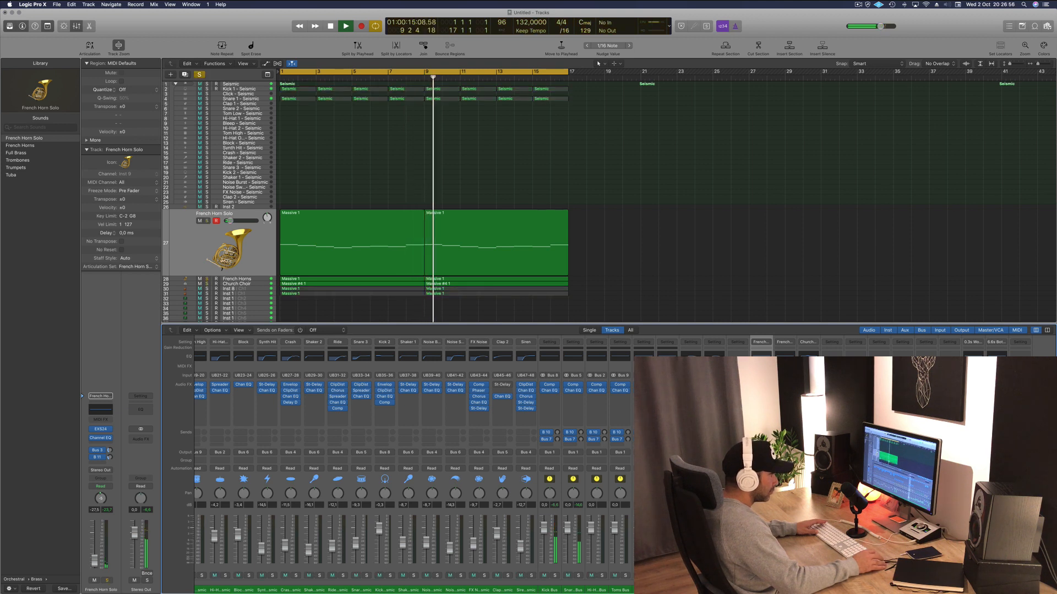
key("ctrl+s")
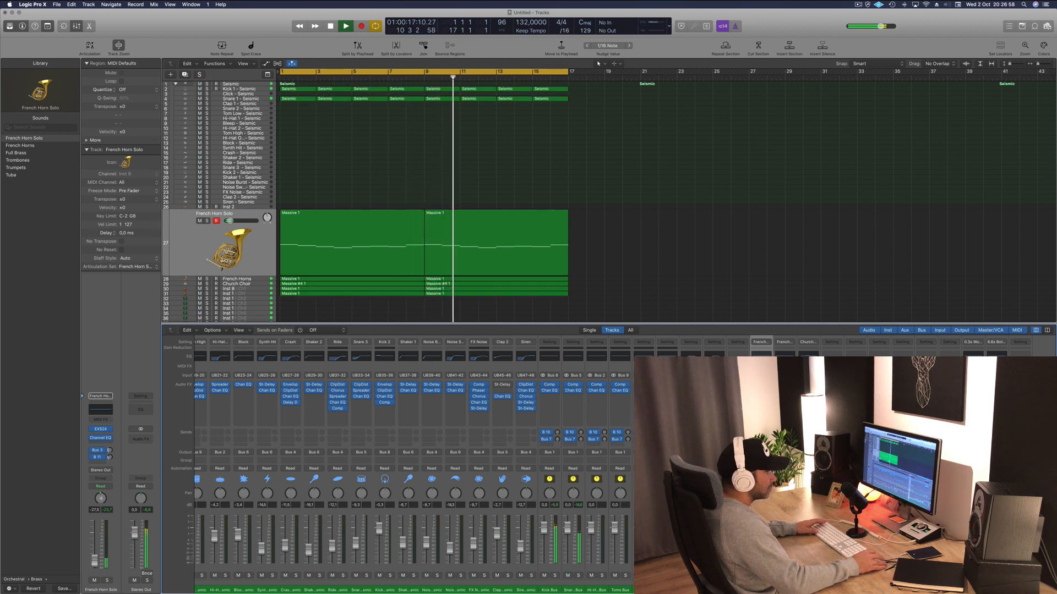
key("Return")
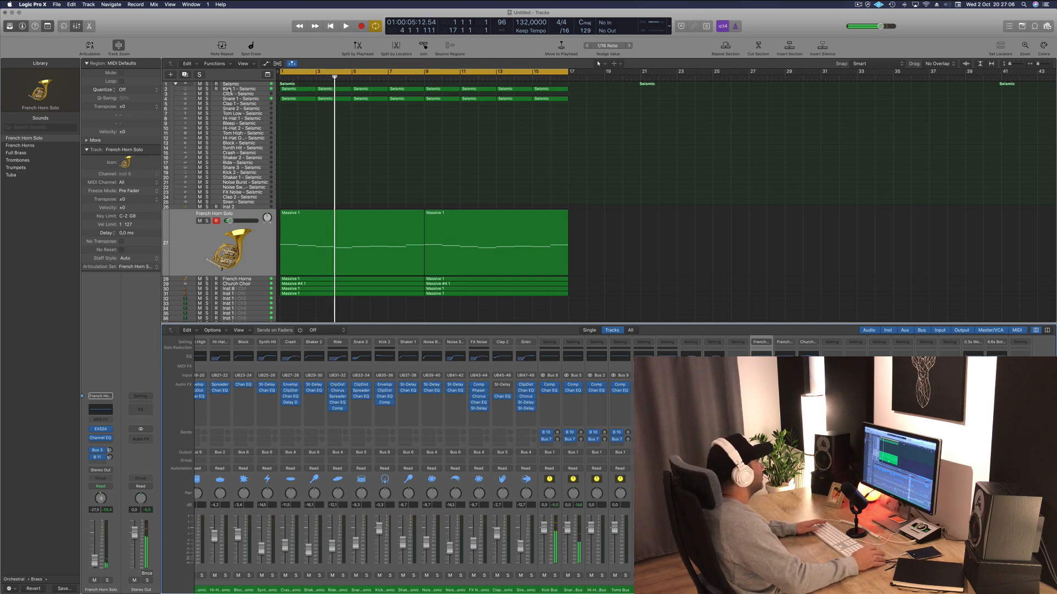
Play the song with the Kick 1 - Seismic track selected and view its Ultrabeat instrument, closing it again
left_click(264, 90)
key("Return")
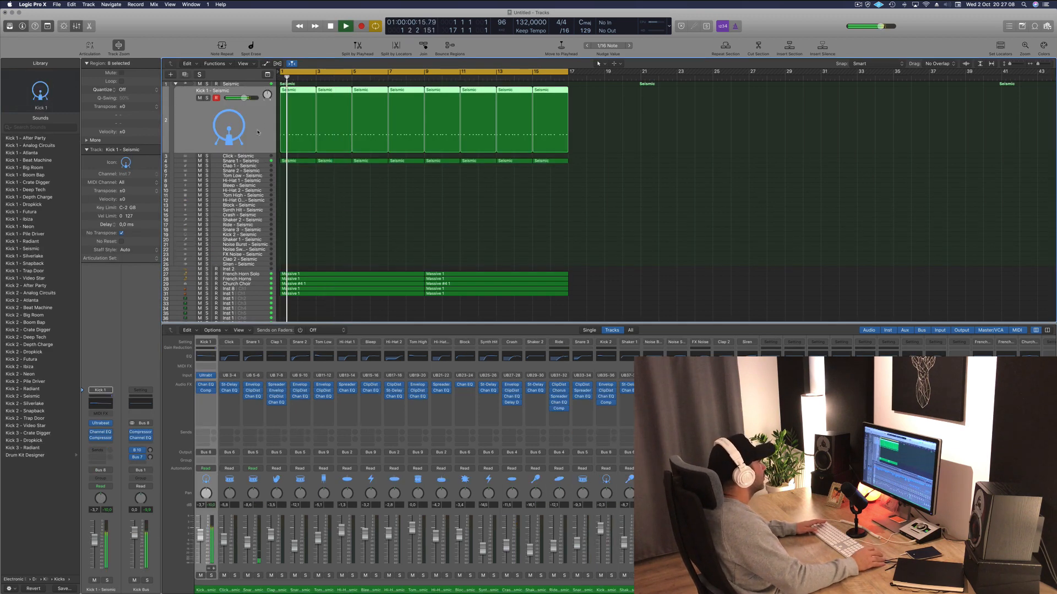
left_click(100, 424)
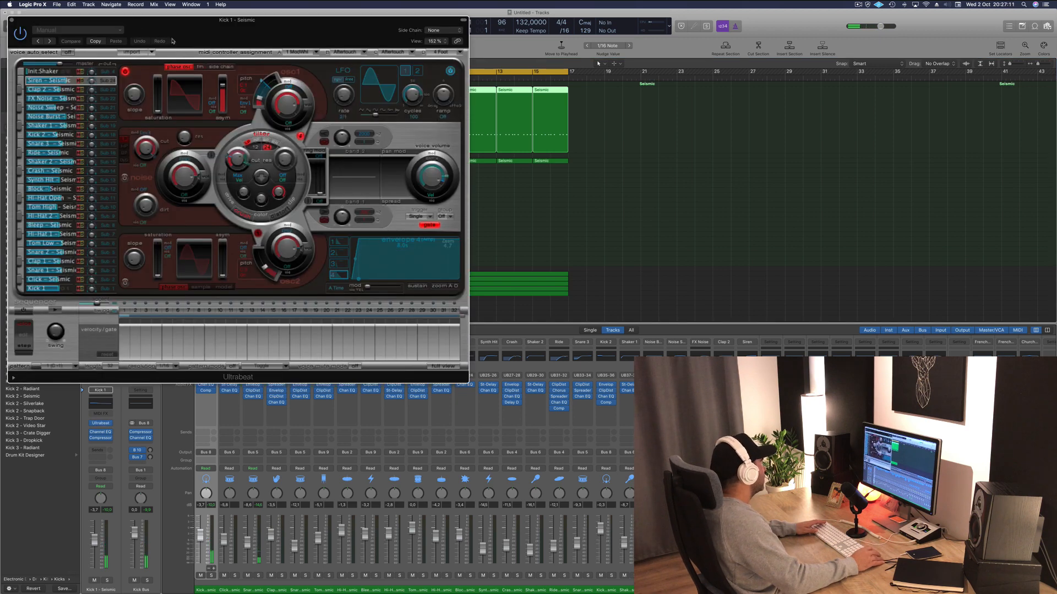
left_click(11, 21)
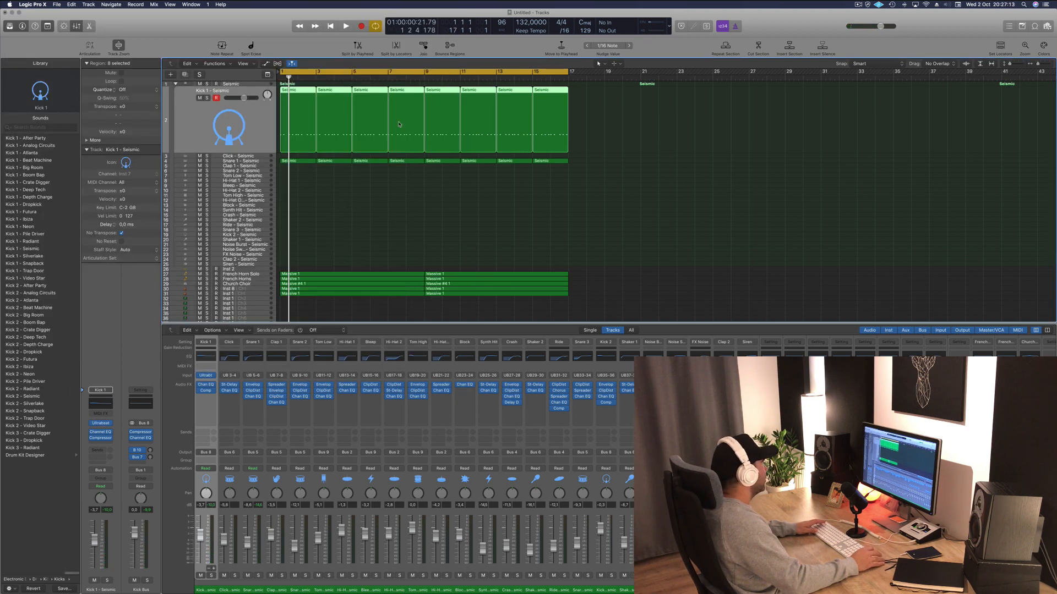
Examine the main Seismic kit's mix controls and the Kick 1 sound controls in Drum Machine Designer during playback, and close it
left_click(258, 84)
left_click(100, 405)
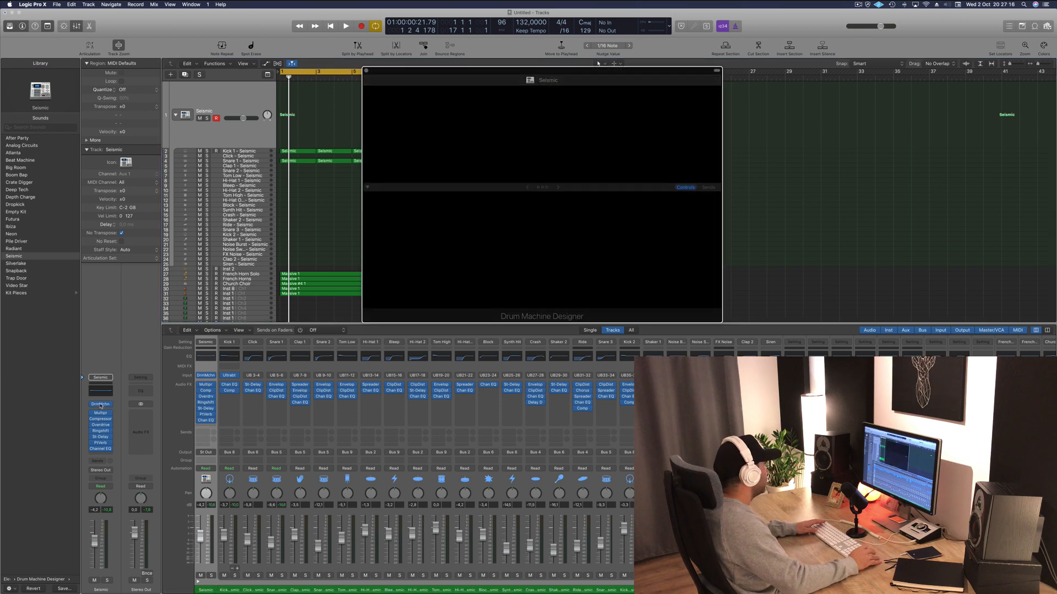
left_click(366, 71)
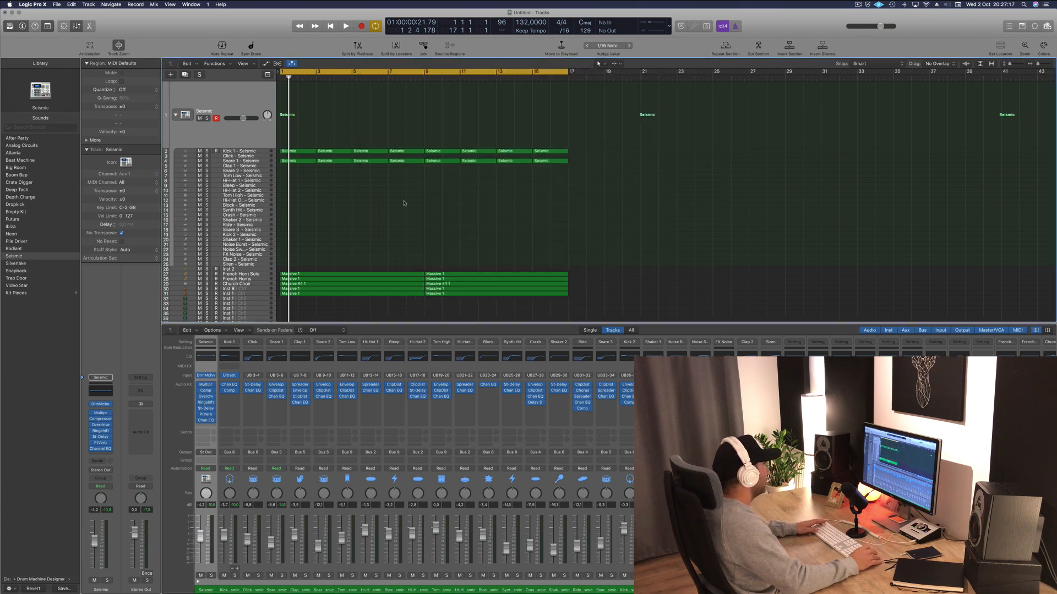
left_click(101, 405)
key("space")
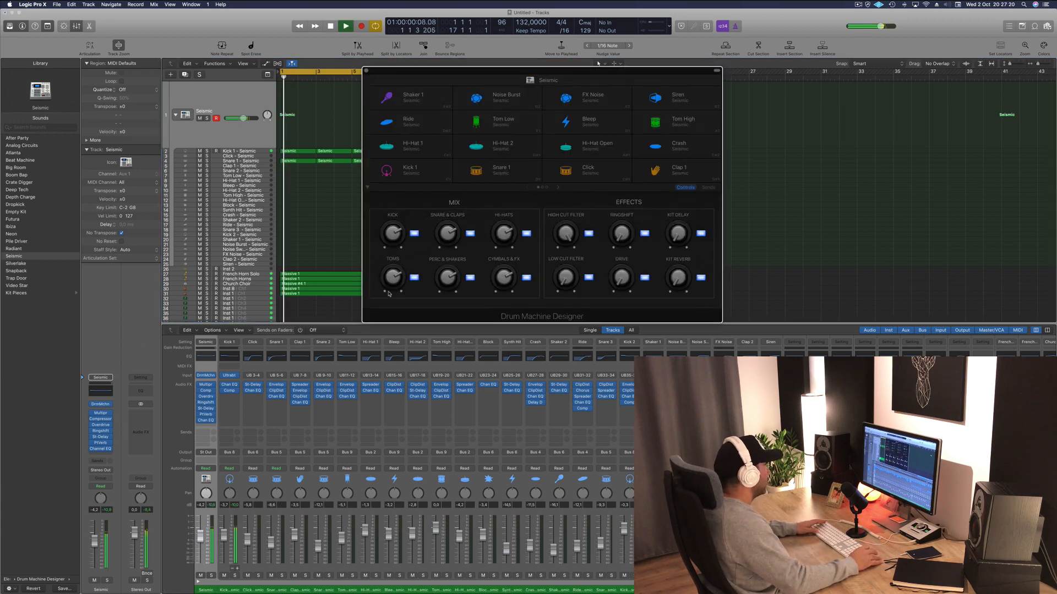
left_click(424, 166)
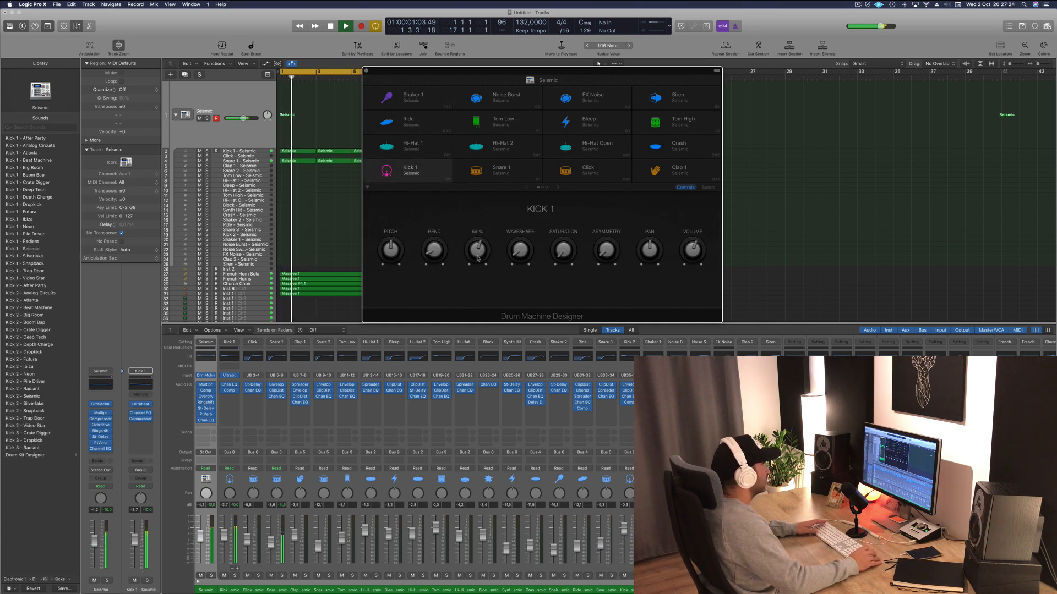
left_click(109, 510)
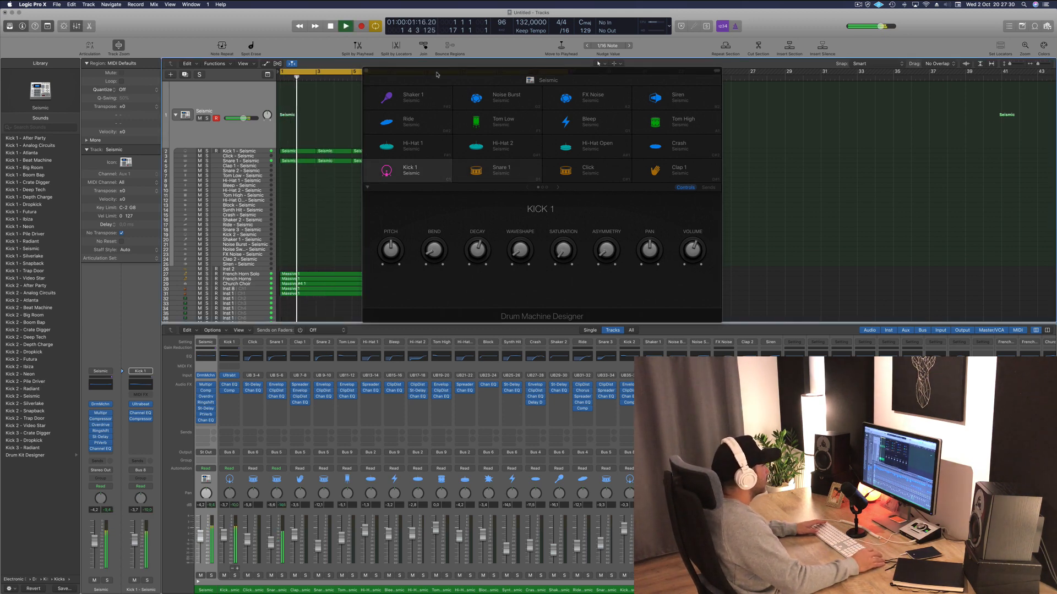
left_click_drag(436, 74, 623, 101)
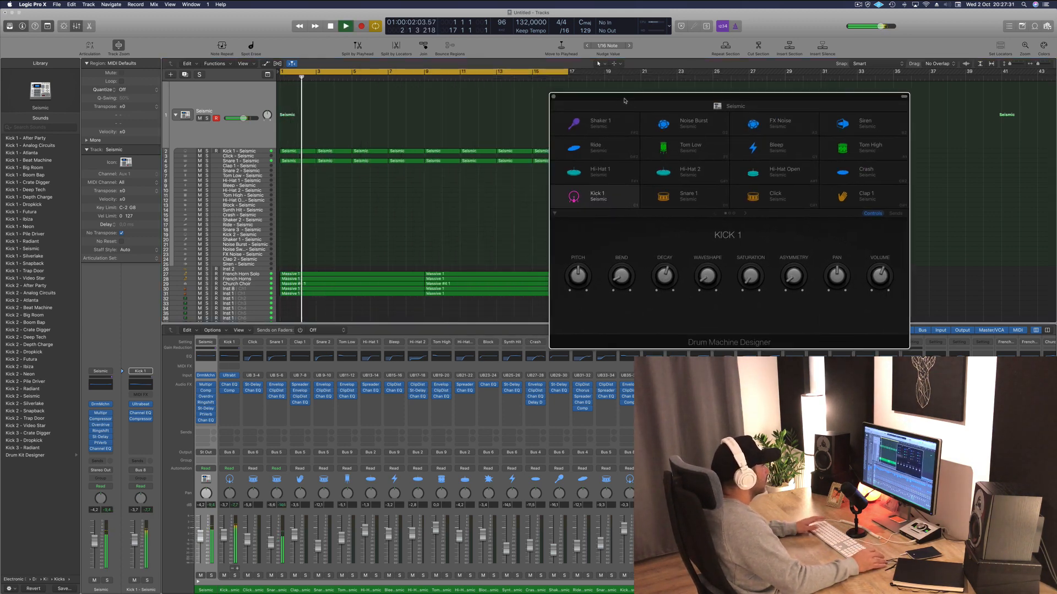
left_click(555, 98)
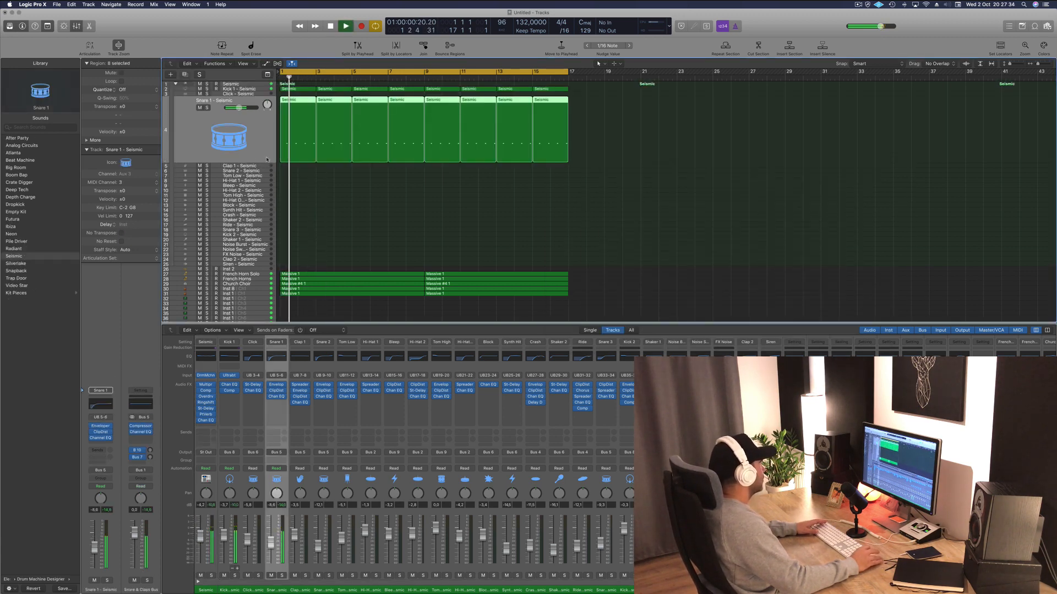
Select the Snare 1 - Seismic track and set its volume to -6.4 dB
left_click(257, 162)
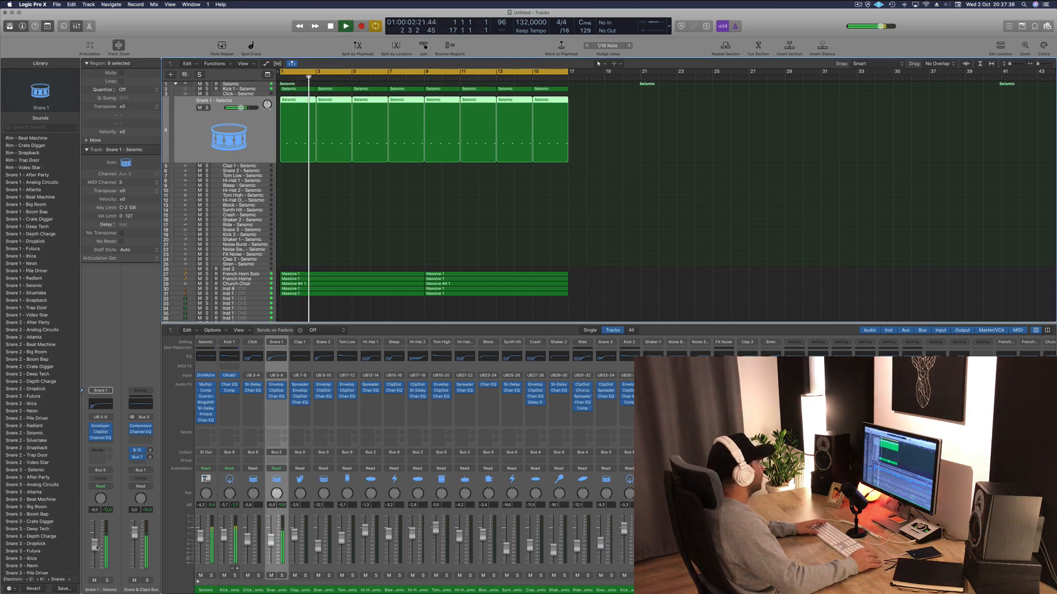
key("space")
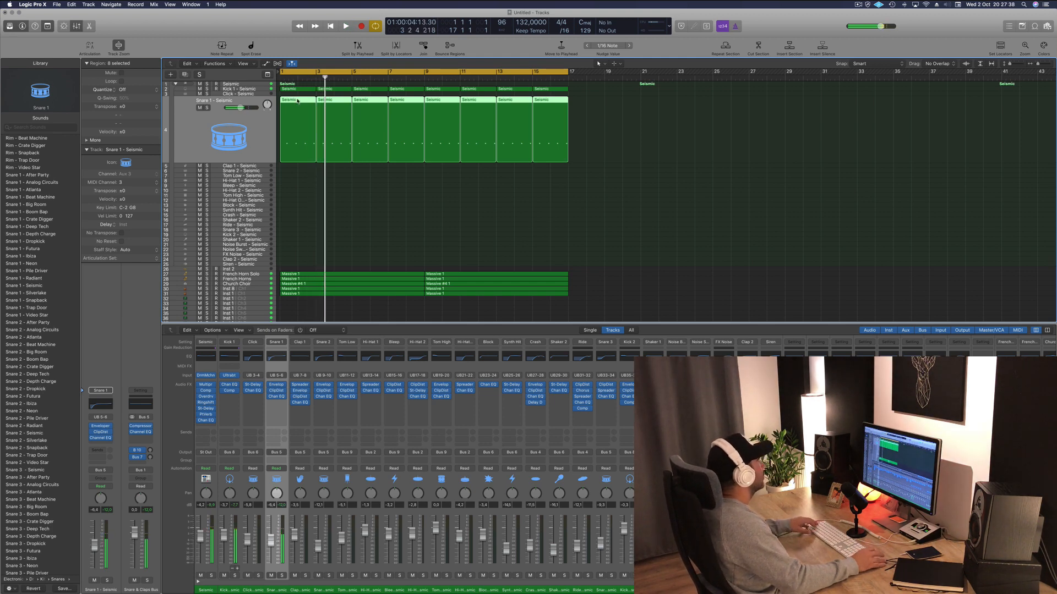
Copy the first Snare 1 region to the Hi-Hat 1 - Seismic track and move its four notes to the Hi-Hat 1 pitch in the Piano Roll
left_click(299, 89)
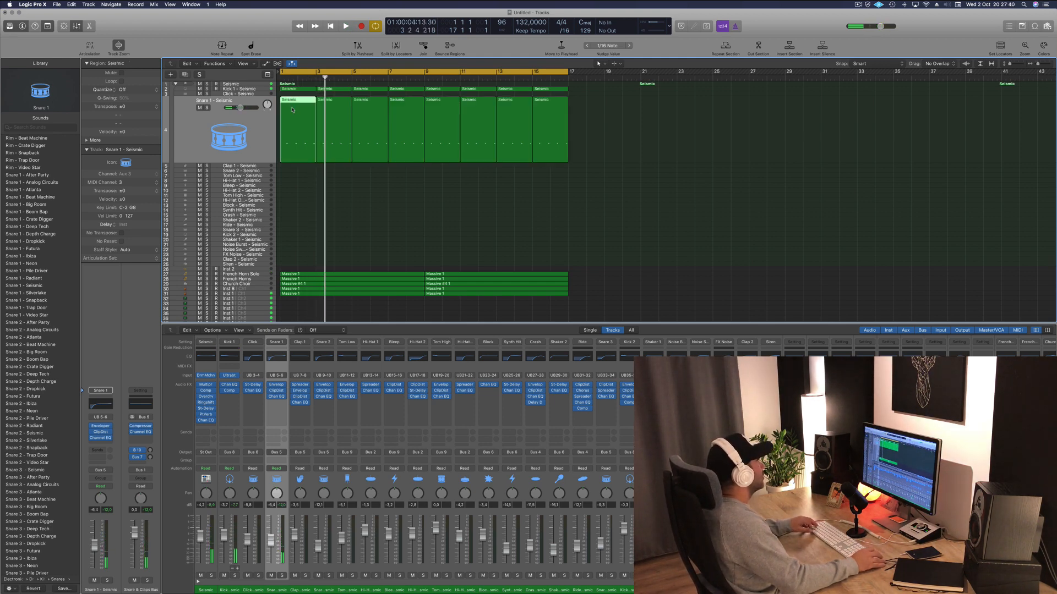
left_click_drag(292, 109, 285, 180)
key("p")
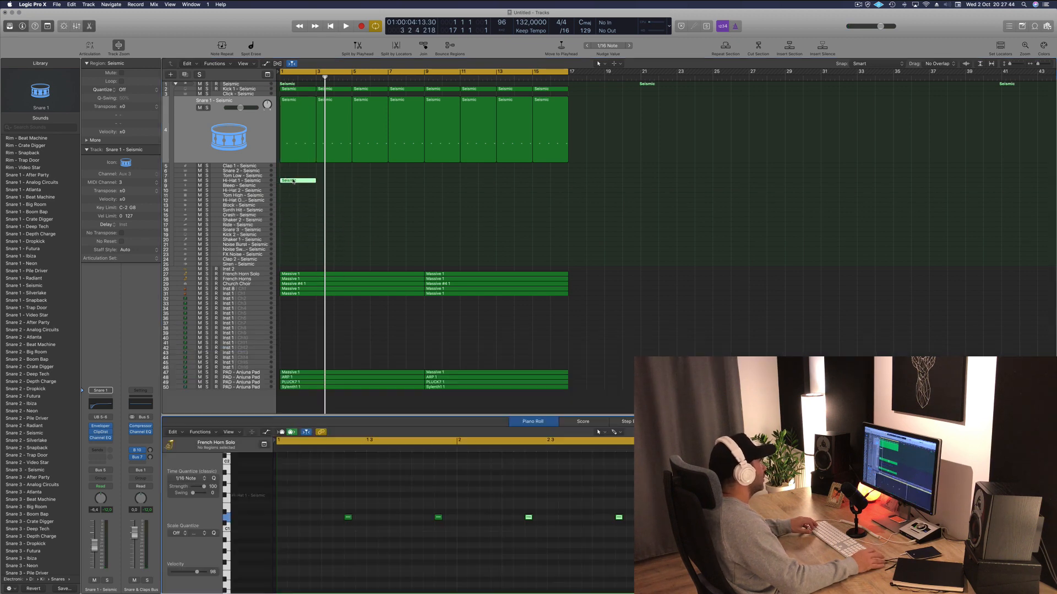
left_click_drag(329, 494, 636, 556)
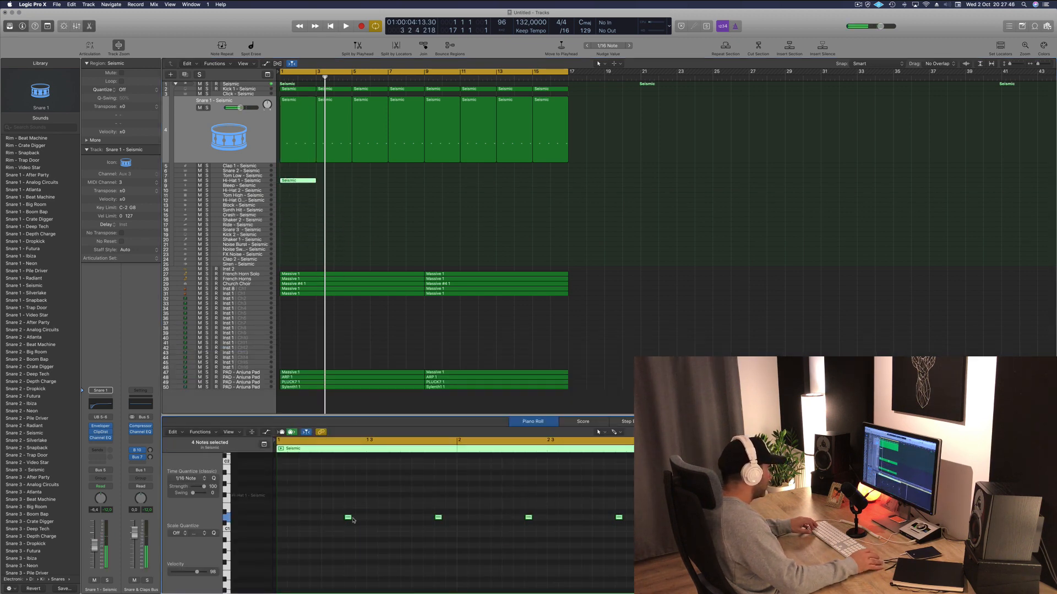
left_click_drag(347, 519, 286, 497)
key("space")
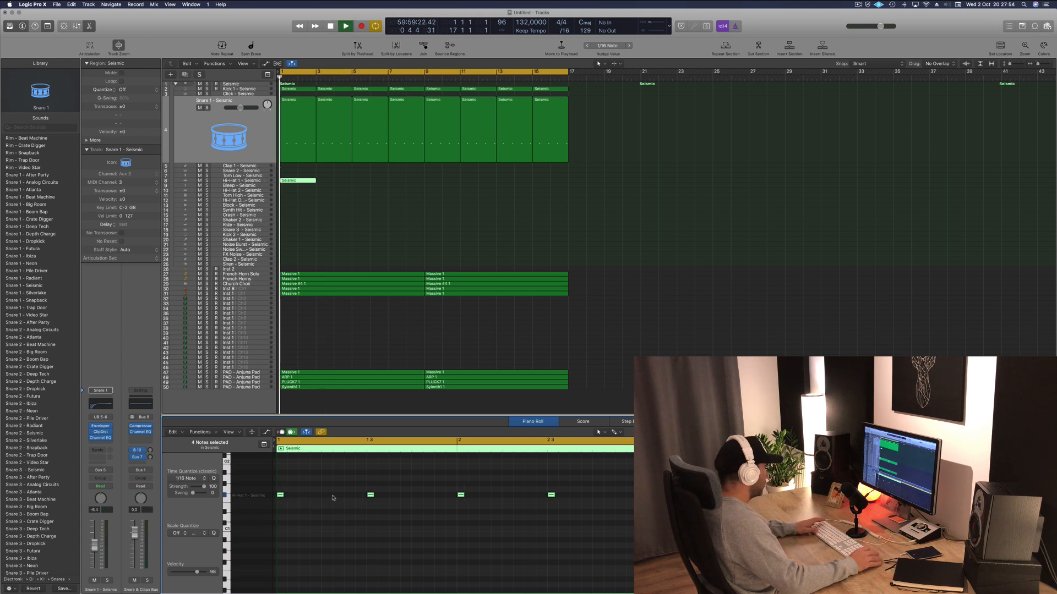
Shift the four Hi-Hat 1 notes half a beat off the downbeats and play the result
left_click(311, 510)
mouse_move(311, 510)
left_mouse_down()
mouse_move(281, 501)
mouse_move(299, 496)
left_mouse_up()
left_click_drag(303, 496, 639, 520)
key("space")
key("space")
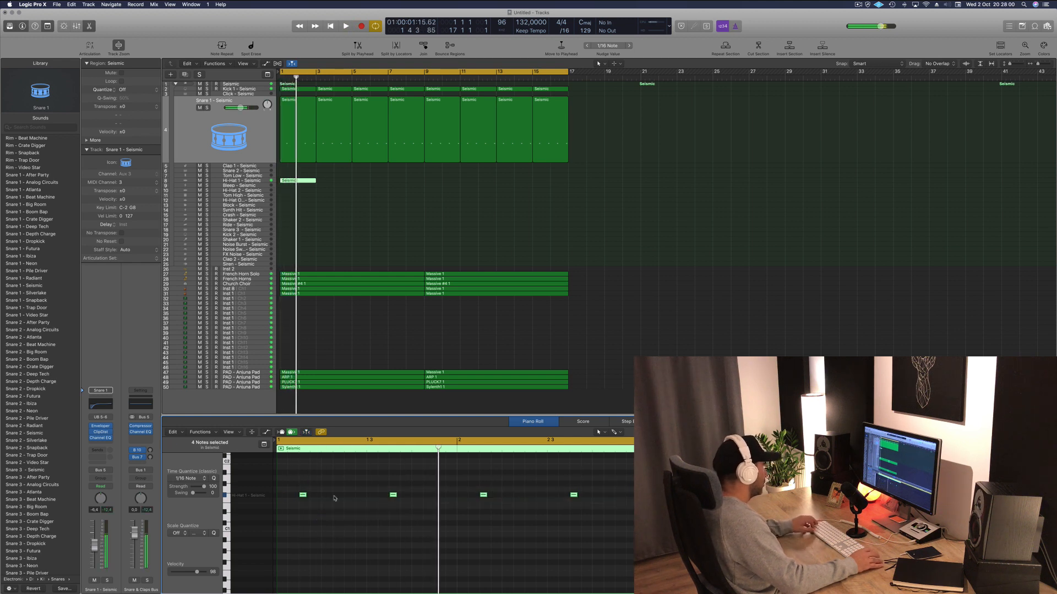
Duplicate the four Hi-Hat 1 notes one beat later so every offbeat is filled, and audition the two-bar pattern
left_click_drag(303, 495, 348, 498)
key("space")
scroll(355, 520, "down", 3)
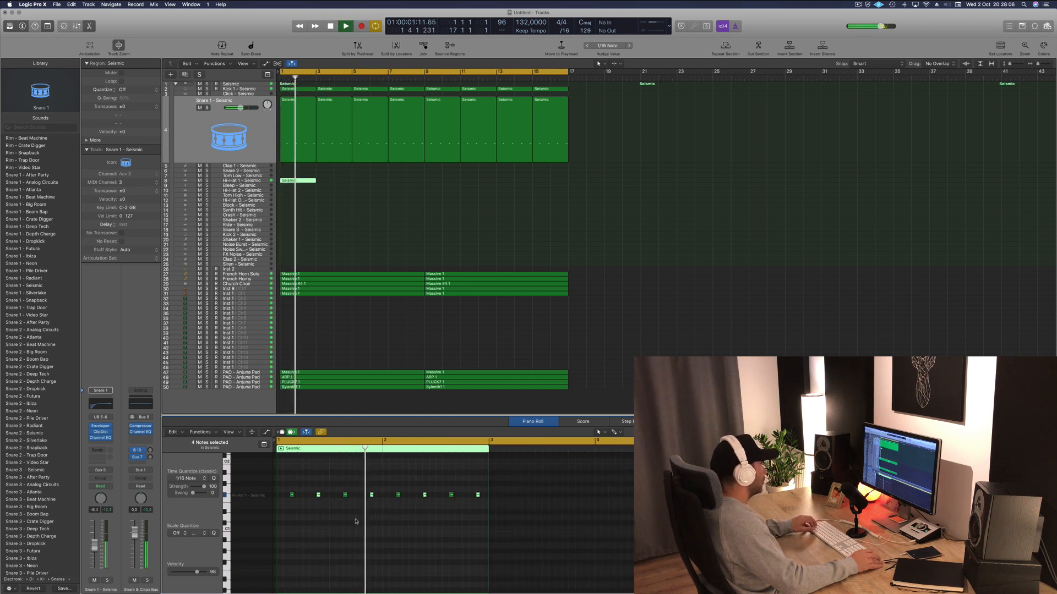
scroll(357, 521, "up", 3)
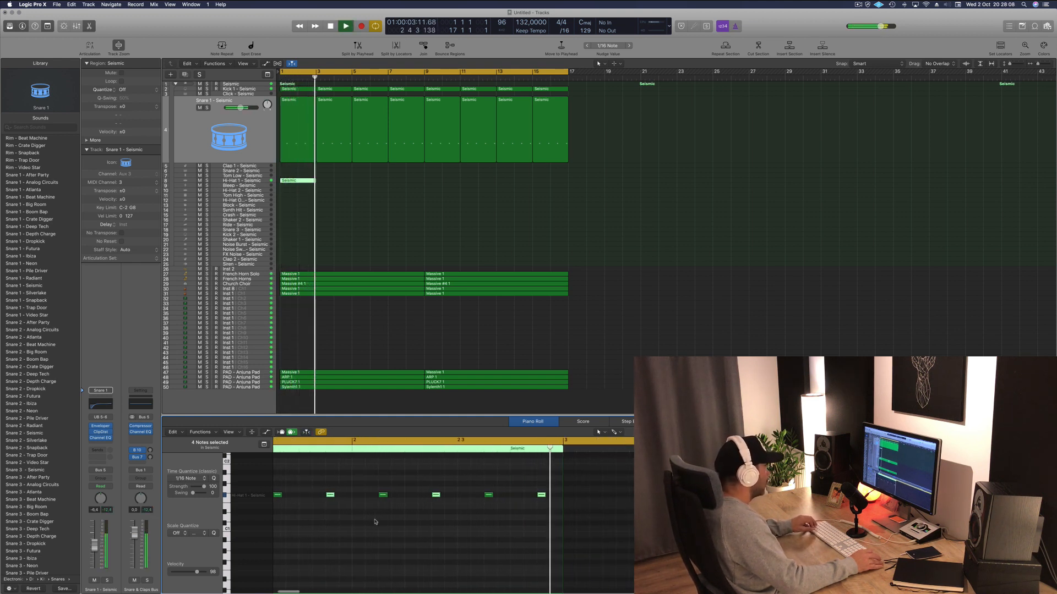
scroll(344, 523, "down", 2)
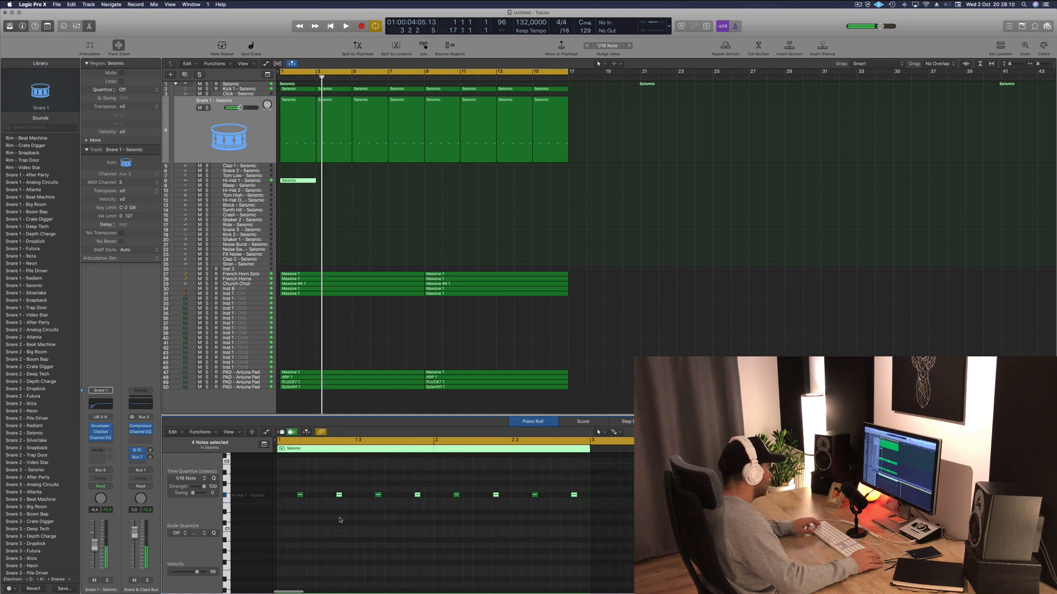
key("space")
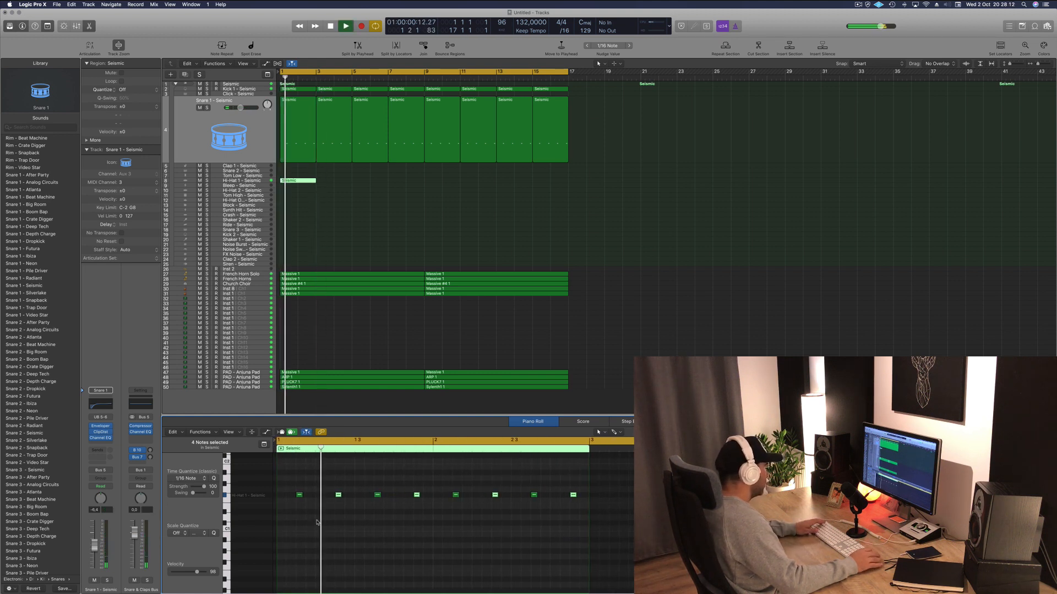
key("space")
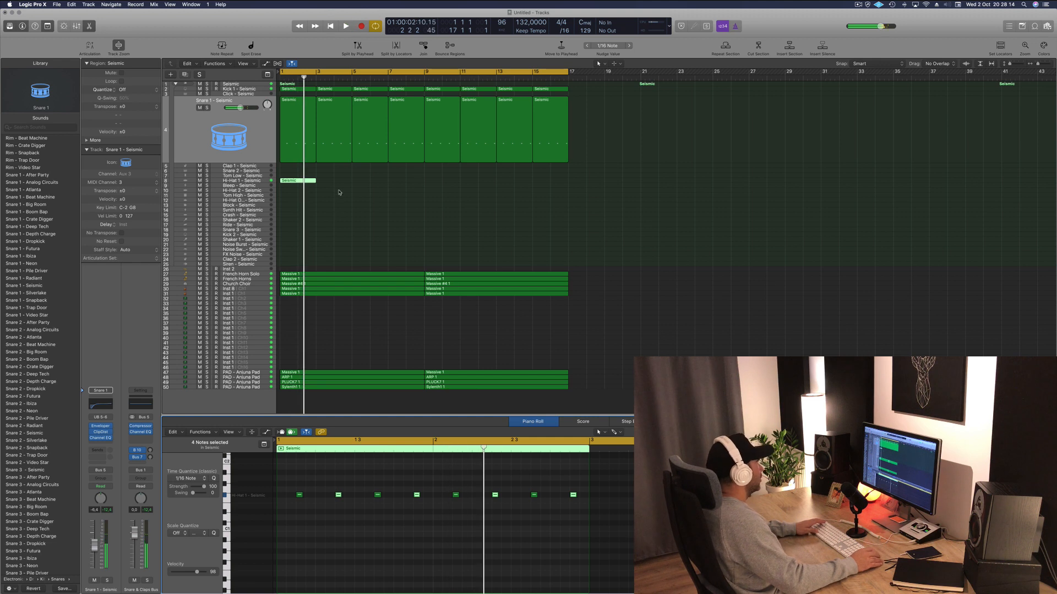
Move all four notes of the first Snare 1 region half a beat earlier onto beats 2 and 4, and play them
left_click(304, 102)
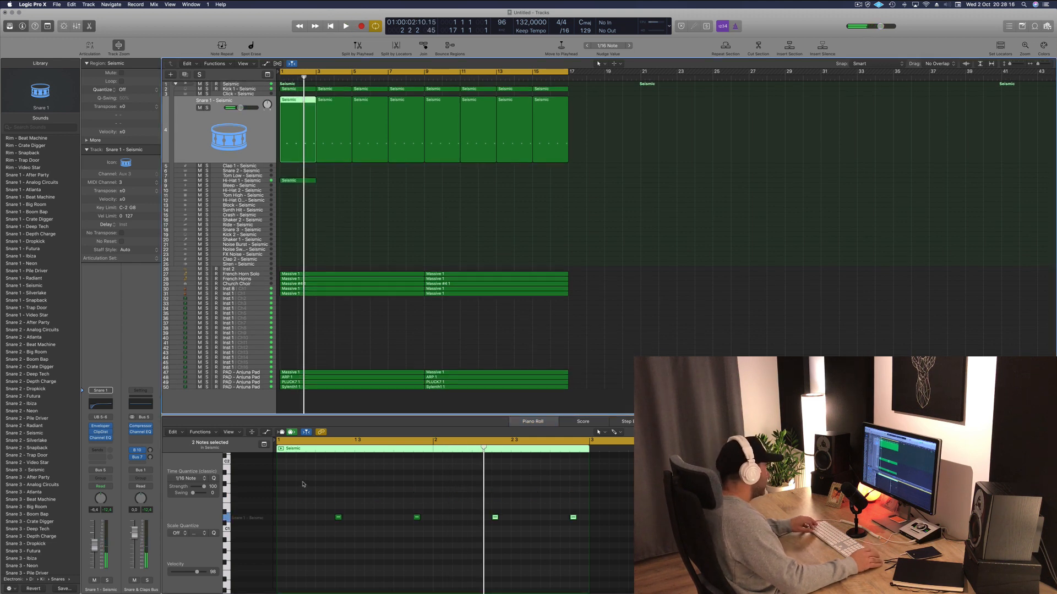
left_click(313, 494)
left_click_drag(312, 491, 599, 549)
left_click_drag(338, 518, 319, 518)
key("space")
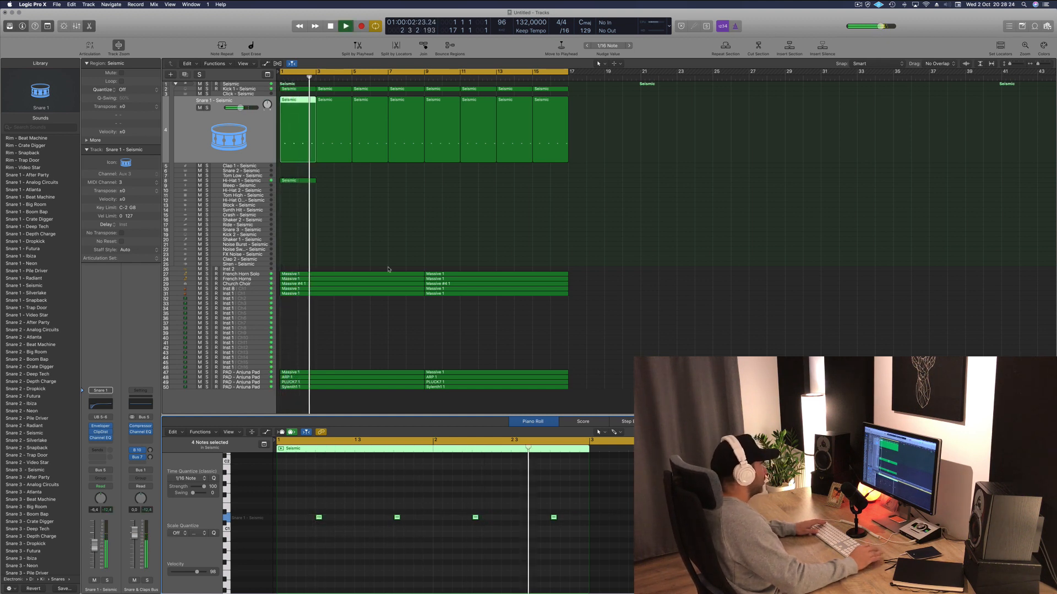
Delete the other Snare 1 regions and replace them with repeats of the edited two-bar region up to bar 17
key("space")
left_click(319, 120)
left_click_drag(616, 121, 293, 108)
key("Delete")
key("space")
Repeat the two-bar Hi-Hat 1 region along its track up to bar 17 and play the song from the start
left_click_drag(290, 178, 374, 183)
mouse_move(442, 177)
left_mouse_down()
mouse_move(291, 186)
mouse_move(436, 185)
left_mouse_up()
key("space")
key("Return")
key("space")
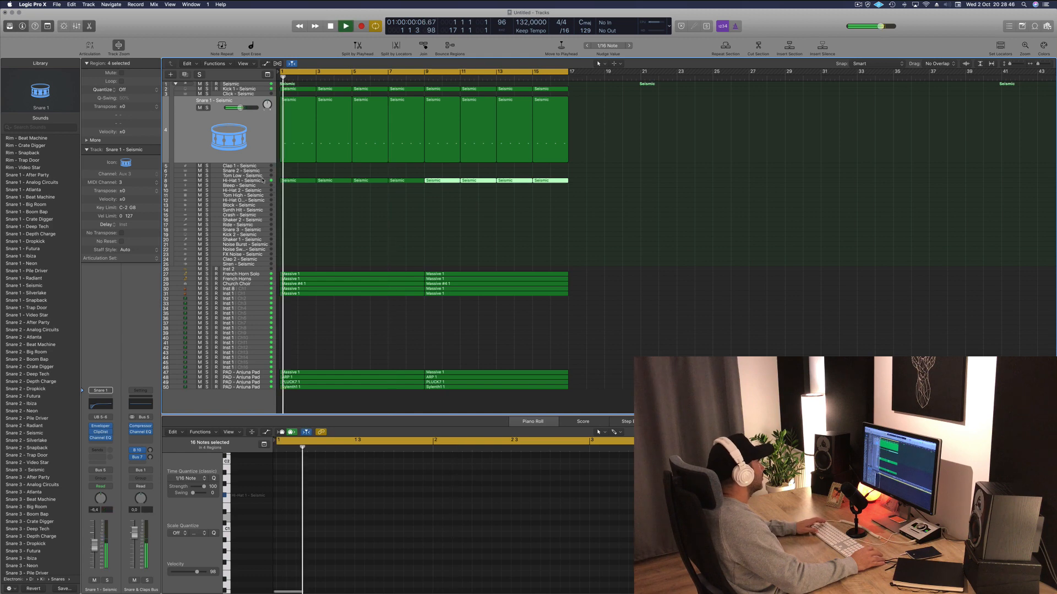
Audition Hi-Hat 2 sounds on the Hi-Hat 1 track, settle on Hi-Hat 2 - Atlanta and lower its level to about -6 dB
left_click(204, 181)
left_click(31, 292)
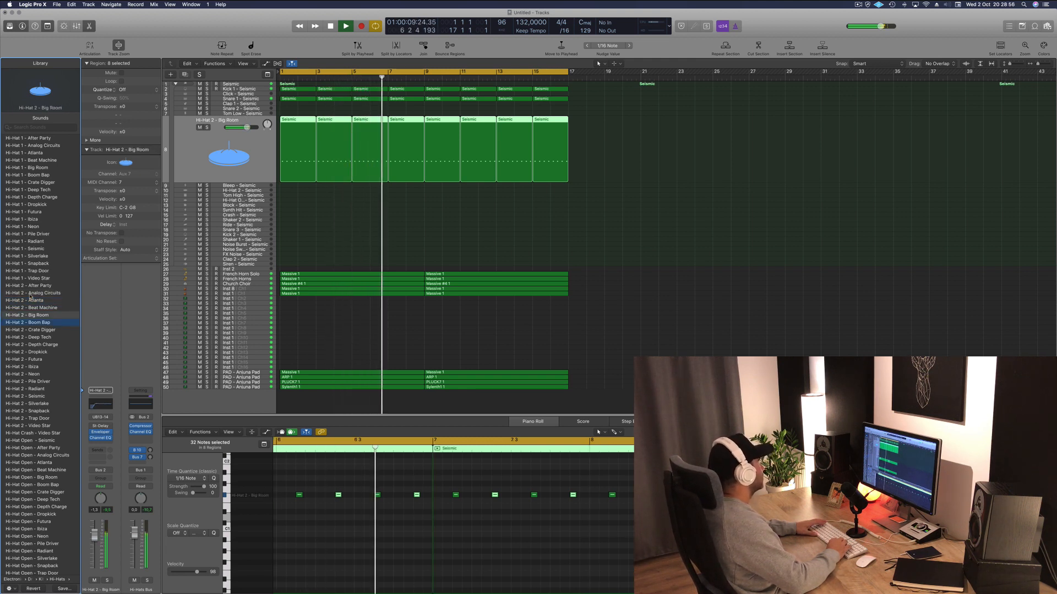
key("Down")
key("Down")
key("Down")
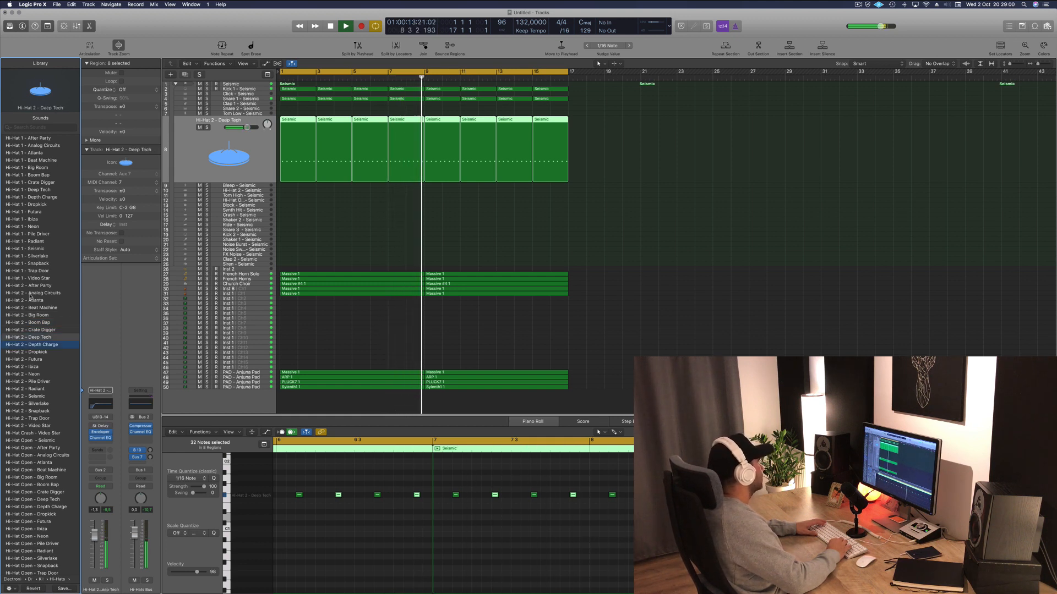
key("Down")
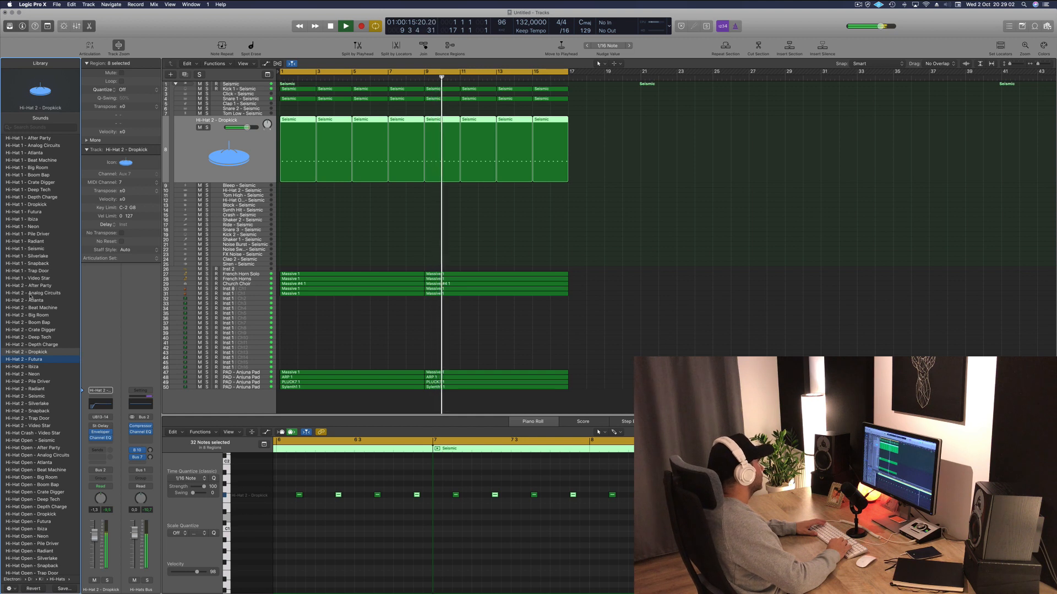
key("Down")
key("Down")
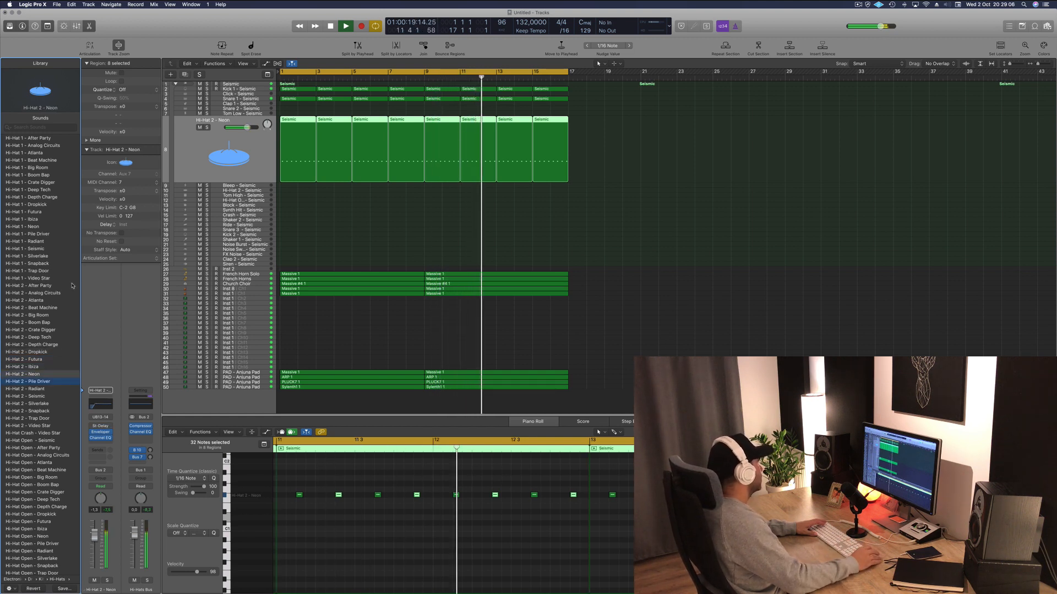
key("Down")
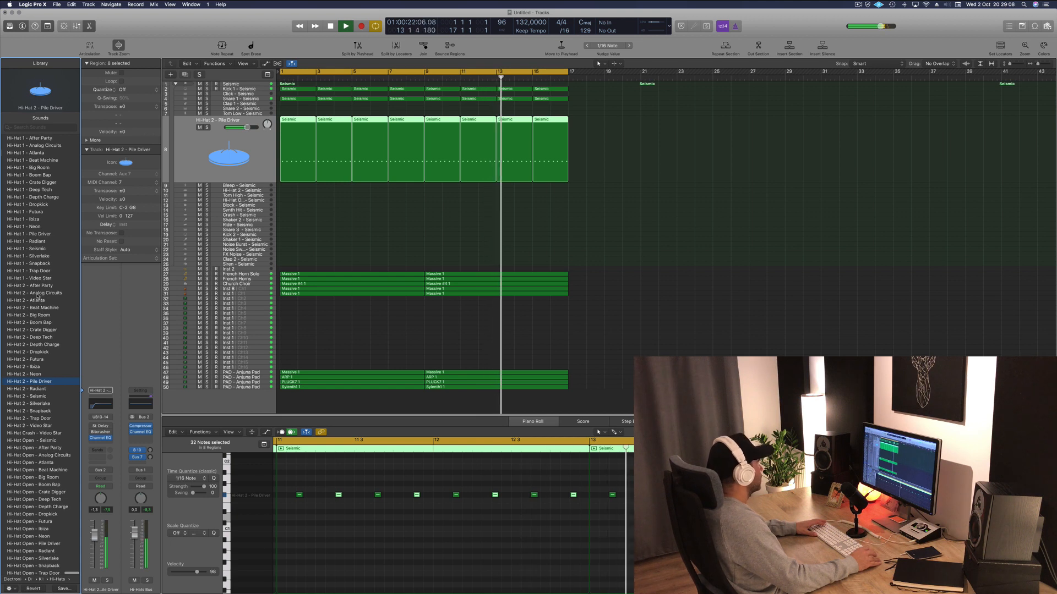
left_click(39, 293)
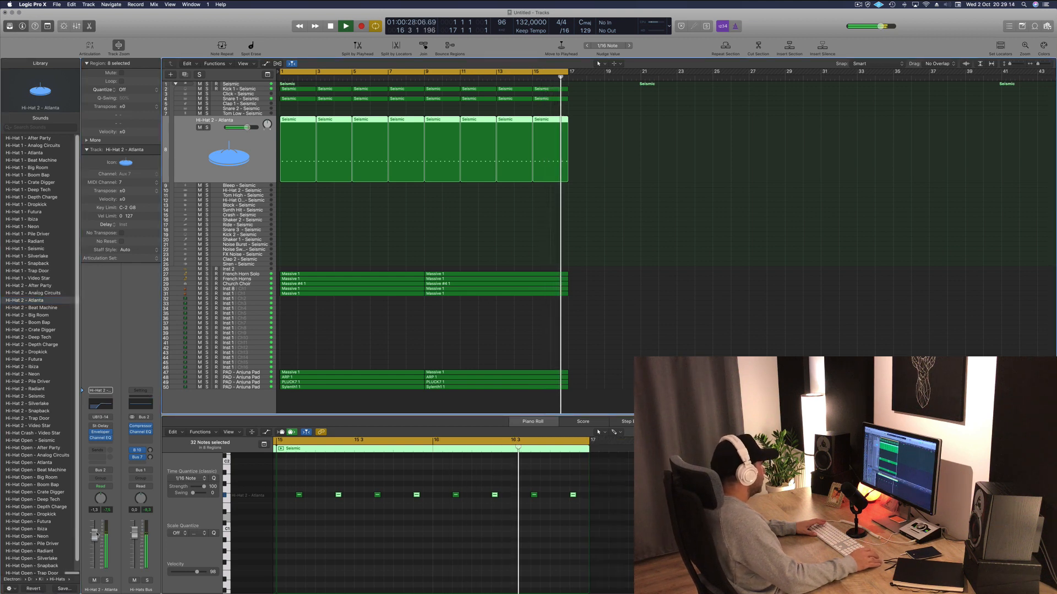
left_click_drag(94, 535, 96, 548)
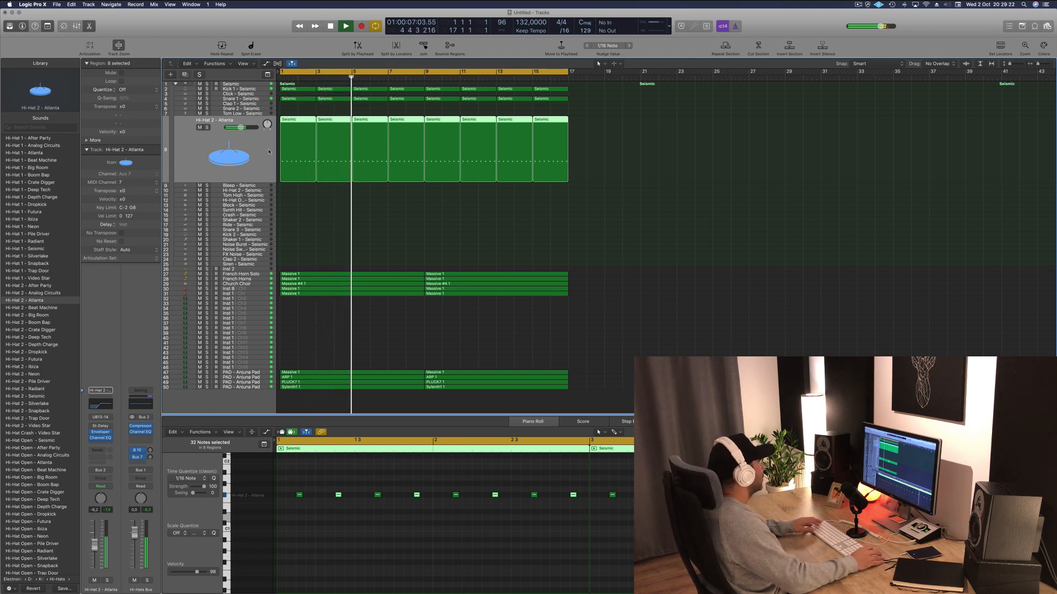
Copy the first hi-hat region onto the Kick 2 track at bar 1 and transpose all its notes up to F2
left_click(300, 126)
left_click_drag(300, 125, 293, 236)
key("super+a")
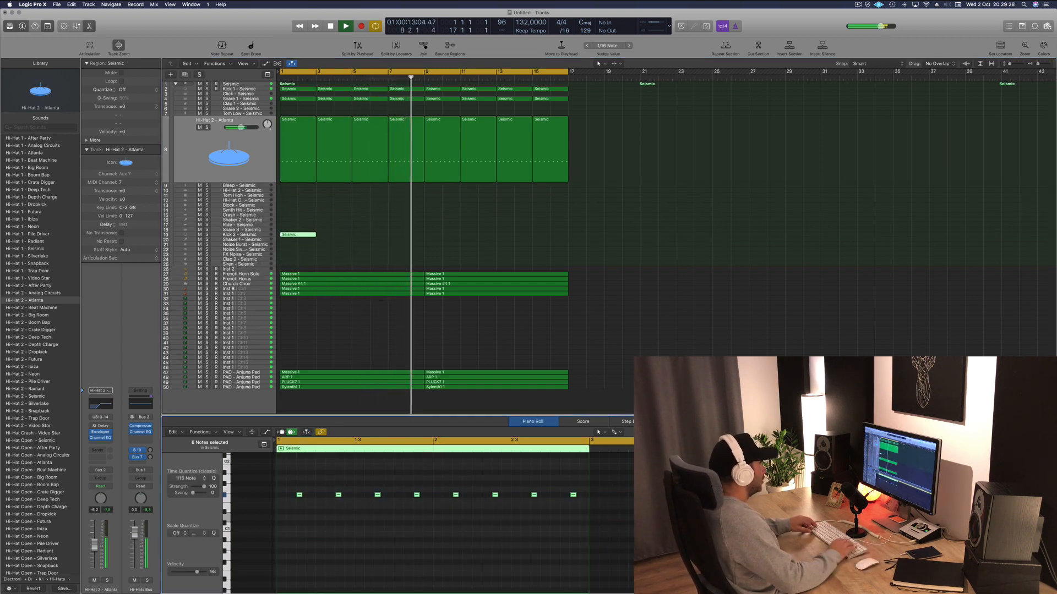
key("alt+Up")
key("alt+Up")
key("alt+Up")
key("alt+Up")
key("alt+Up")
key("alt+Up")
key("alt+Up")
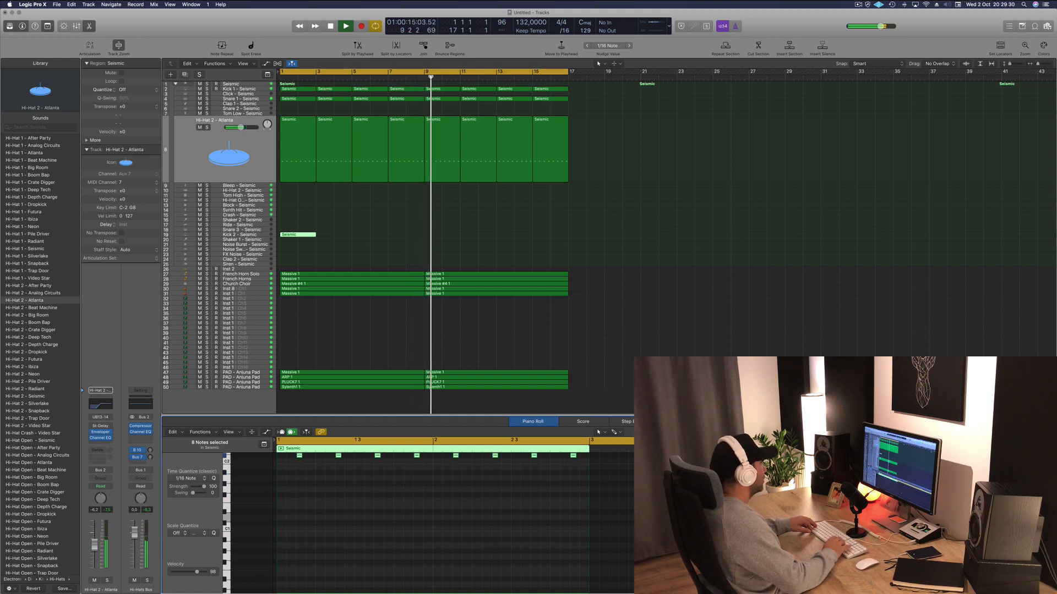
key("space")
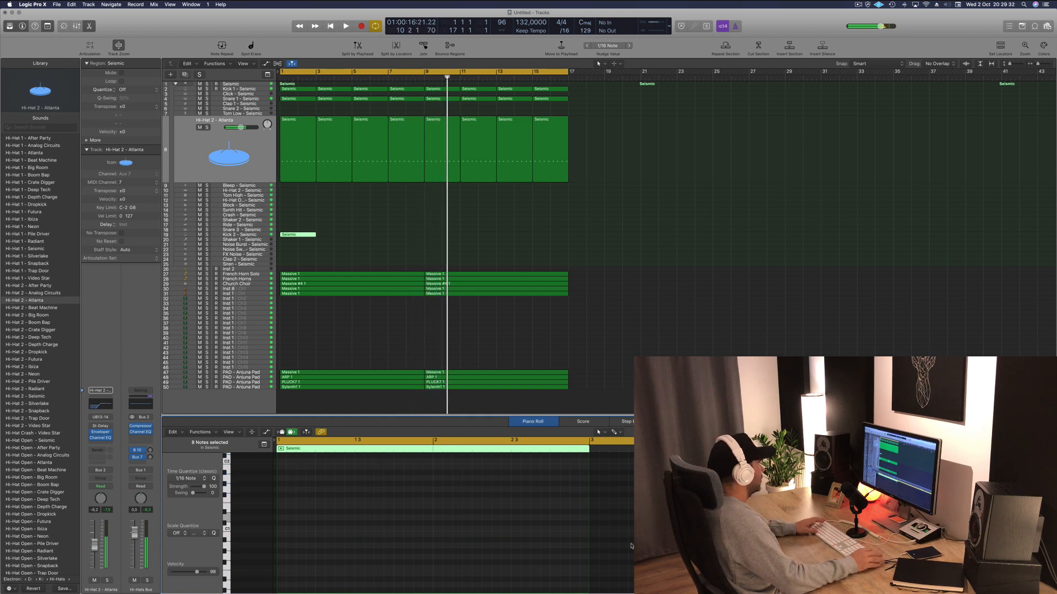
key("space")
scroll(370, 520, "up", 3)
scroll(370, 520, "up", 5)
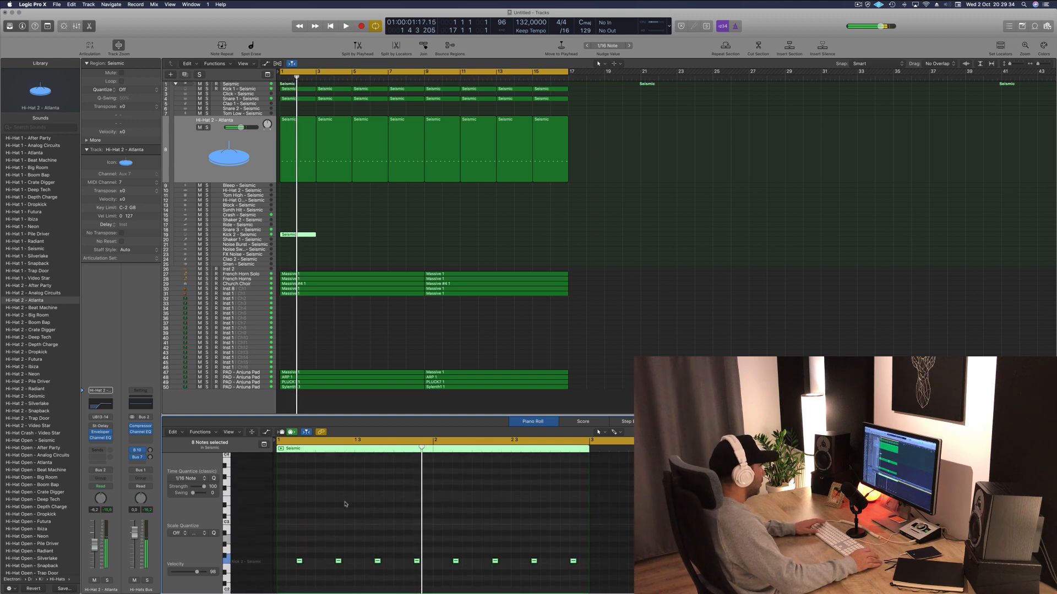
scroll(353, 507, "down", 2)
key("space")
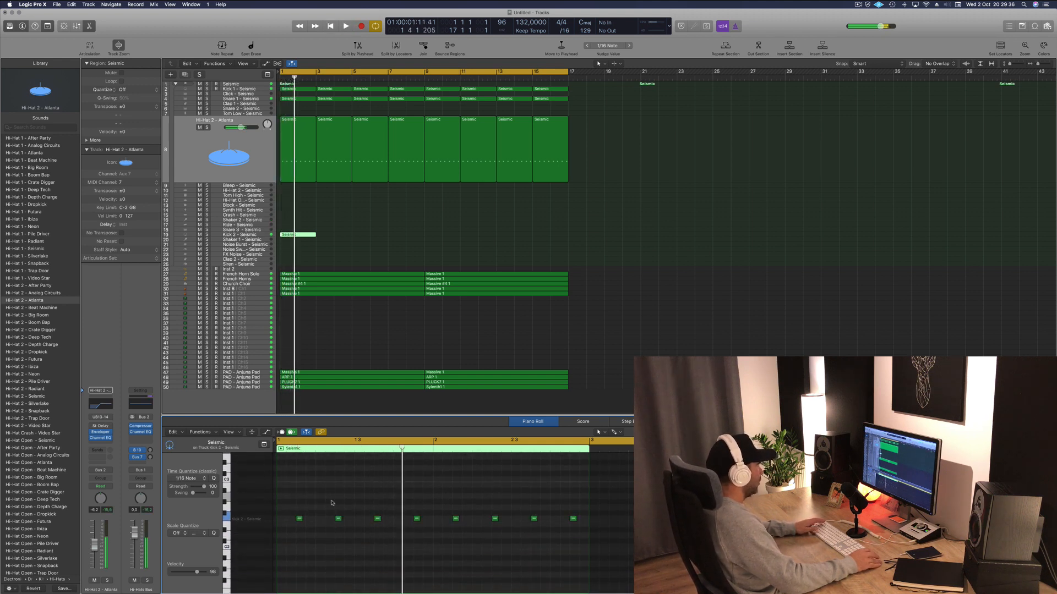
Delete all Kick 2 notes except the first, duplicate that note three sixteenths later and play the pattern
left_click_drag(325, 496, 576, 547)
key("Delete")
key("space")
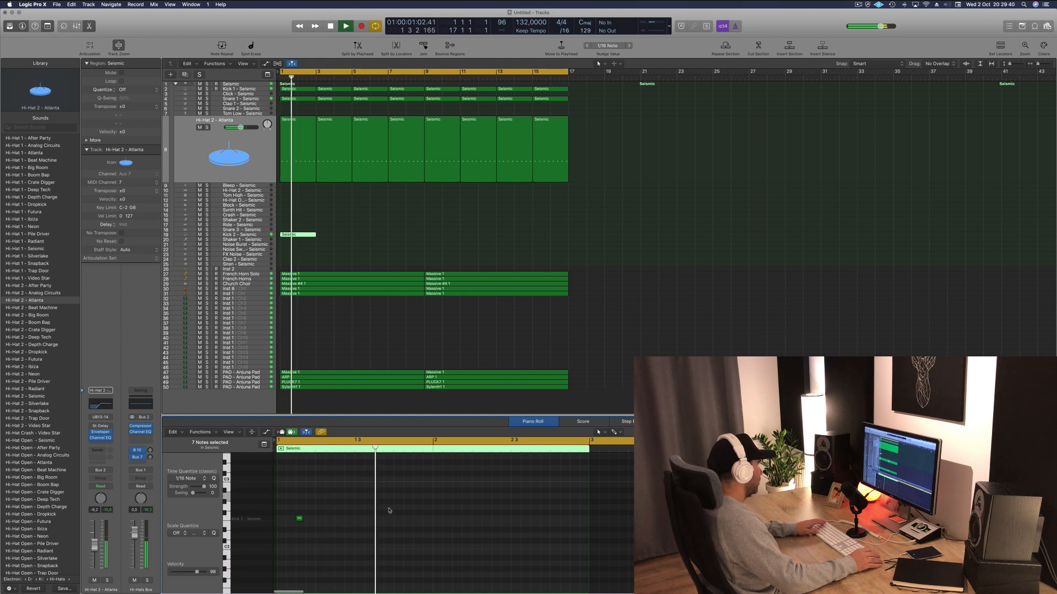
mouse_move(300, 520)
left_mouse_down()
mouse_move(329, 520)
mouse_move(300, 520)
left_mouse_up()
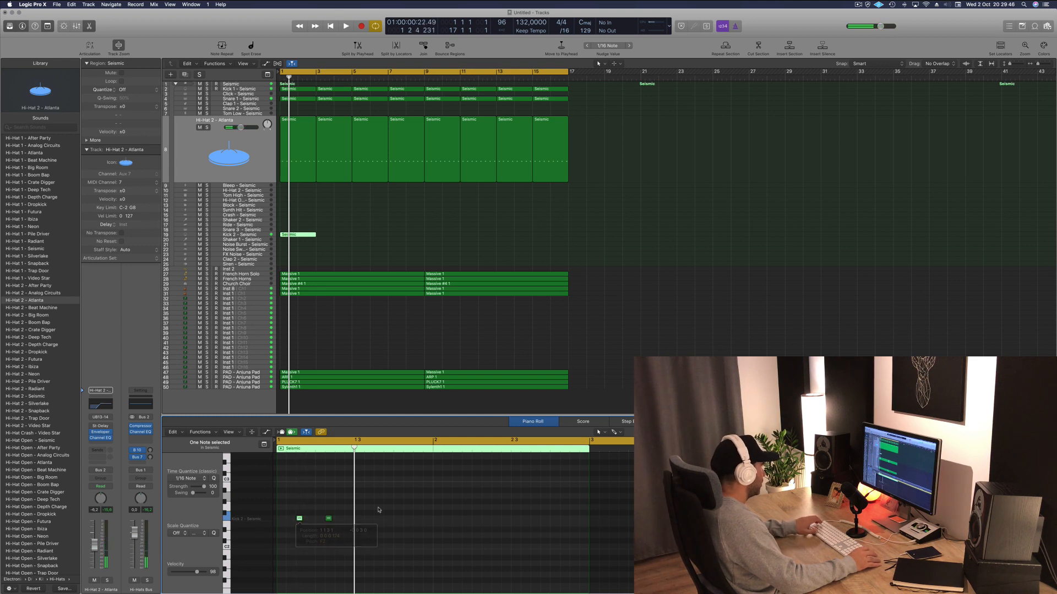
key("space")
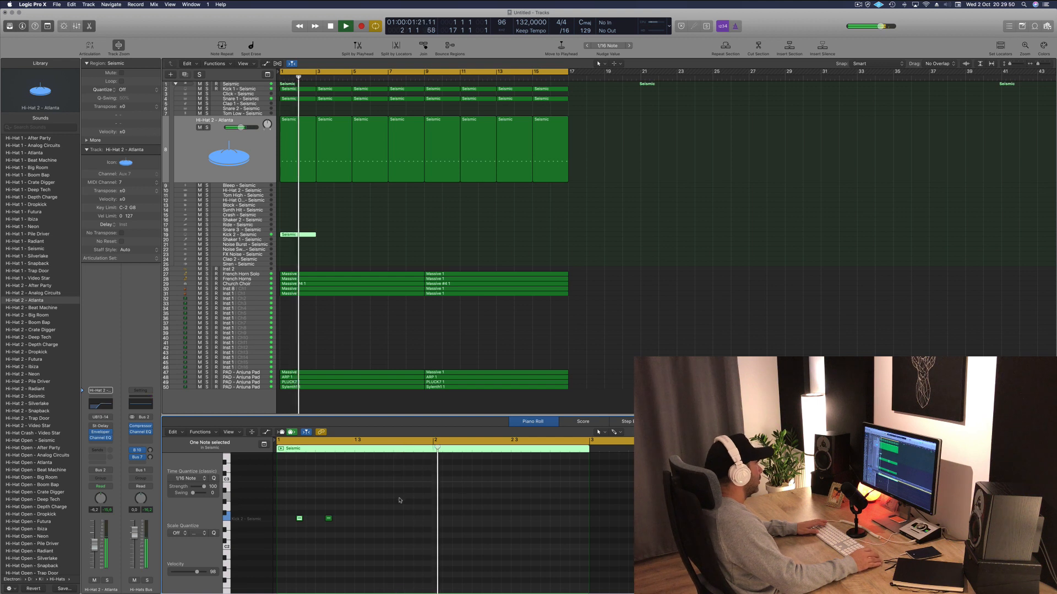
Duplicate the two Kick 2 notes two beats later, then delete the second note of the original pair and audition the rhythm
left_click_drag(307, 528, 347, 521)
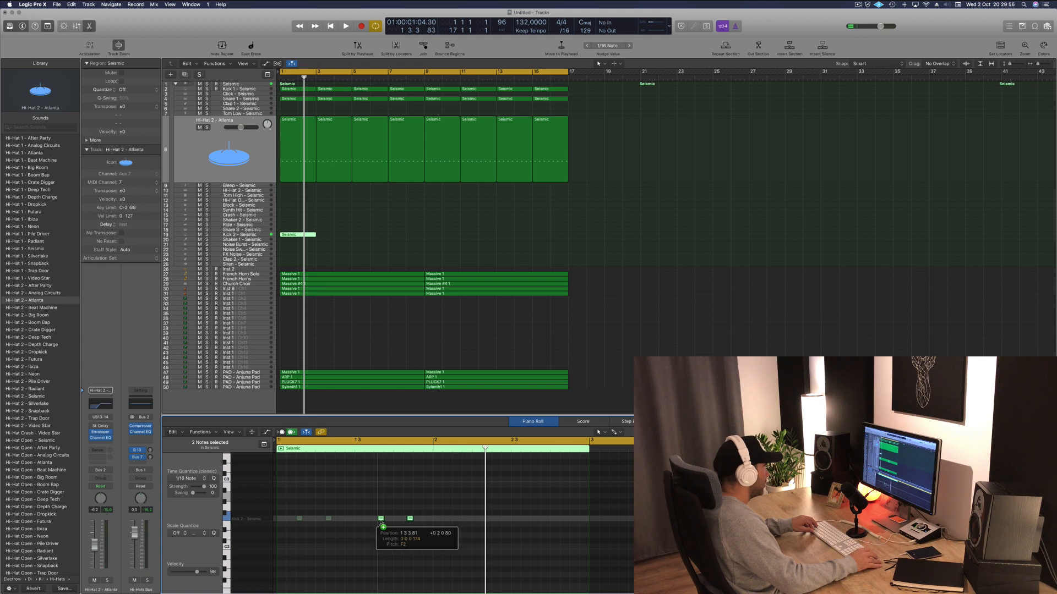
left_click_drag(377, 521, 378, 521)
key("space")
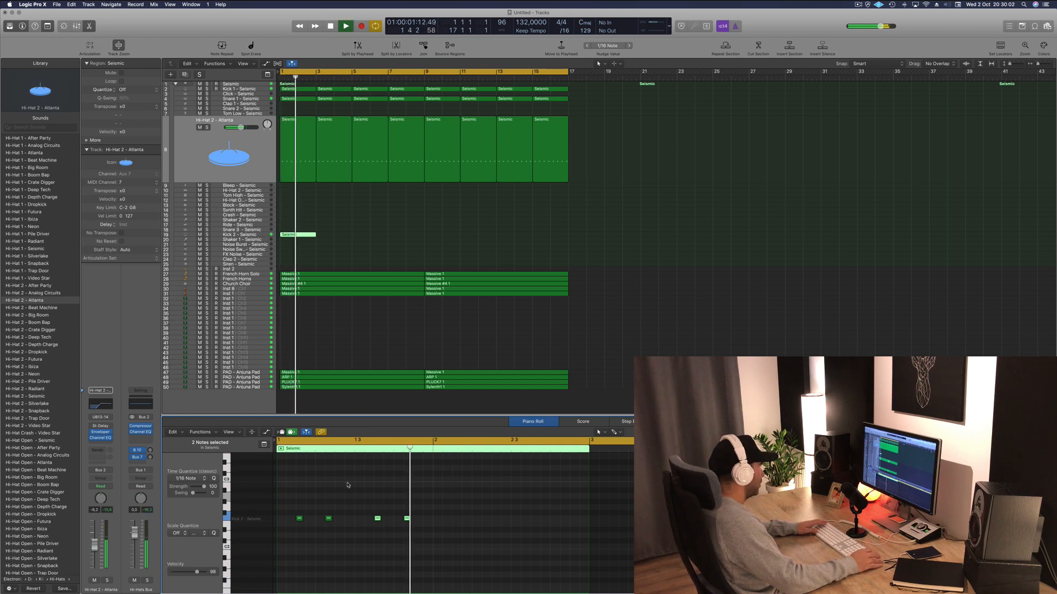
key("space")
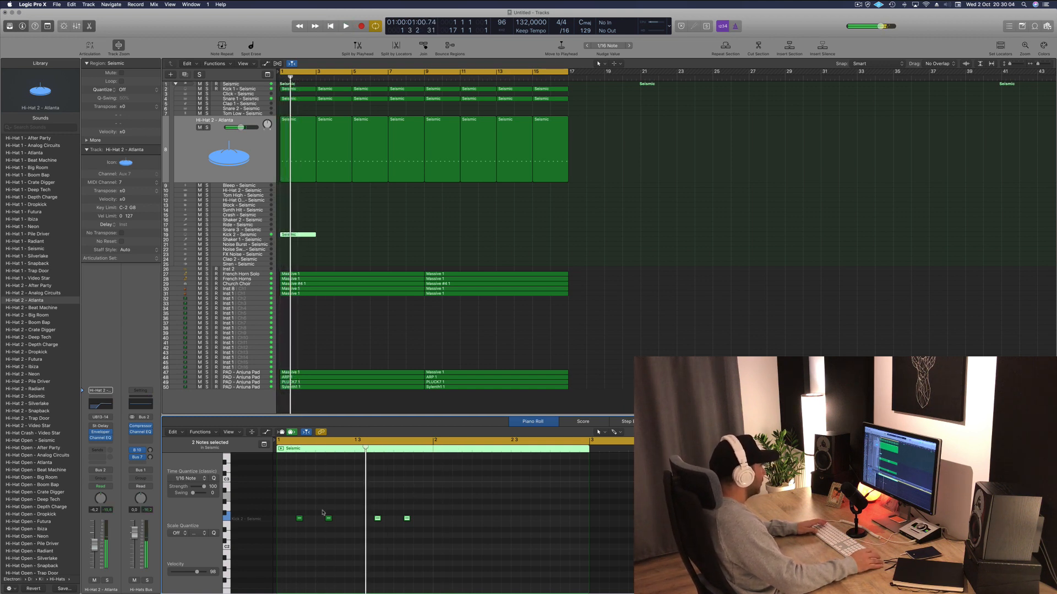
key("Delete")
key("space")
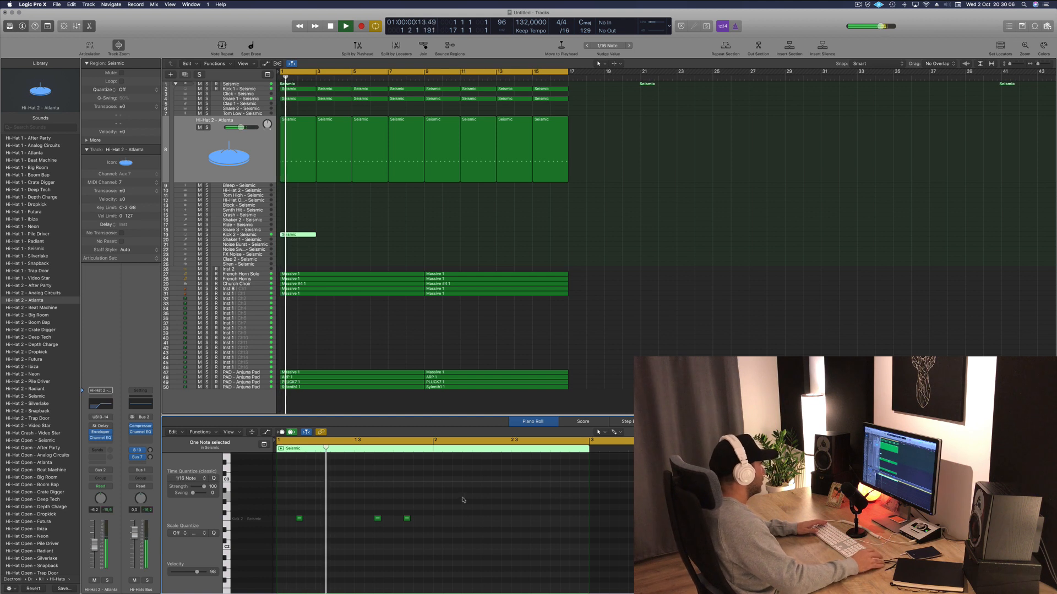
key("space")
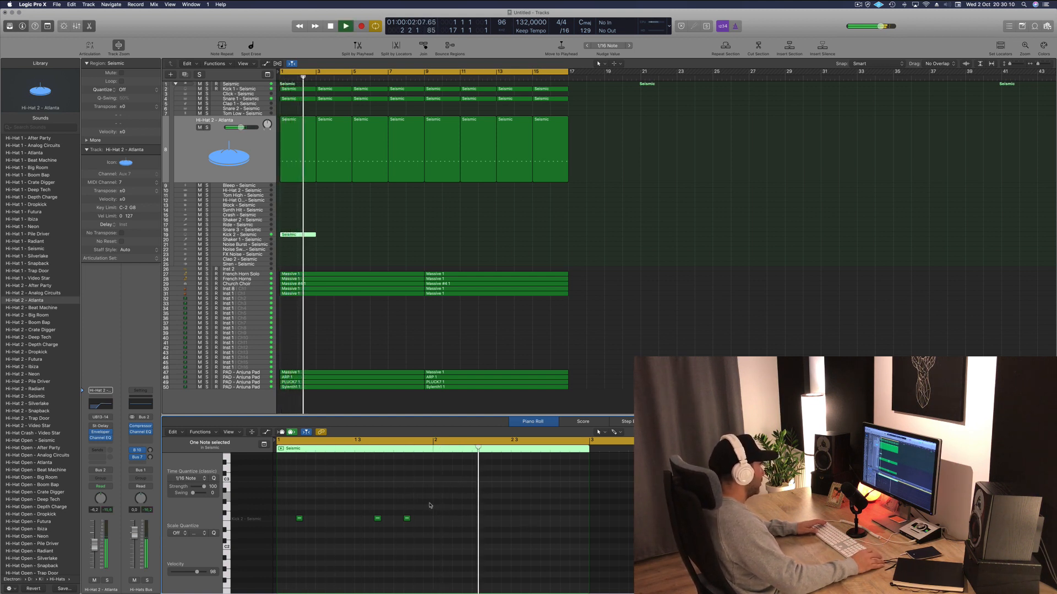
Duplicate the three Kick 2 notes one bar later to fill the two-bar region, and play it
mouse_move(434, 505)
left_mouse_down()
mouse_move(276, 539)
mouse_move(438, 520)
left_mouse_up()
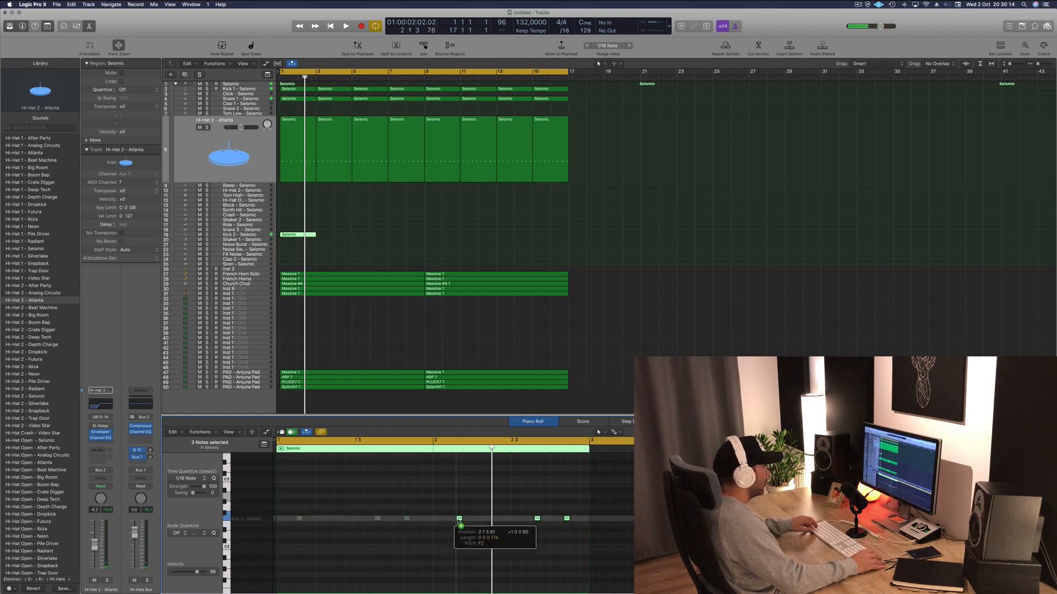
left_click_drag(455, 520, 456, 519)
key("space")
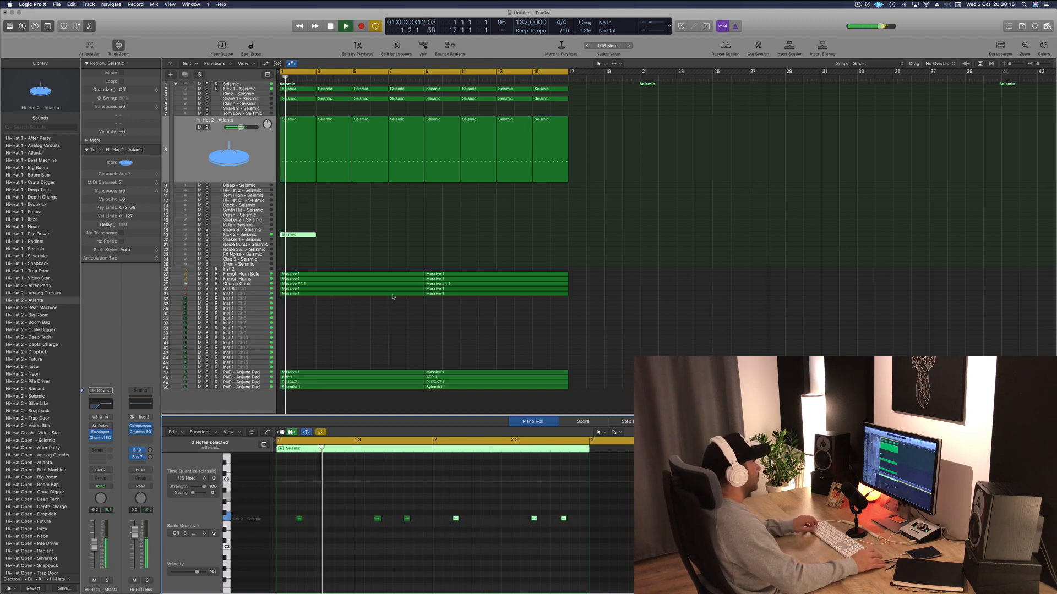
Repeat the two-bar Kick 2 region along its track up to bar 17
left_click_drag(298, 235, 374, 236)
left_click(304, 235, "shift")
mouse_move(461, 238)
left_mouse_down()
mouse_move(304, 235)
mouse_move(454, 236)
left_mouse_up()
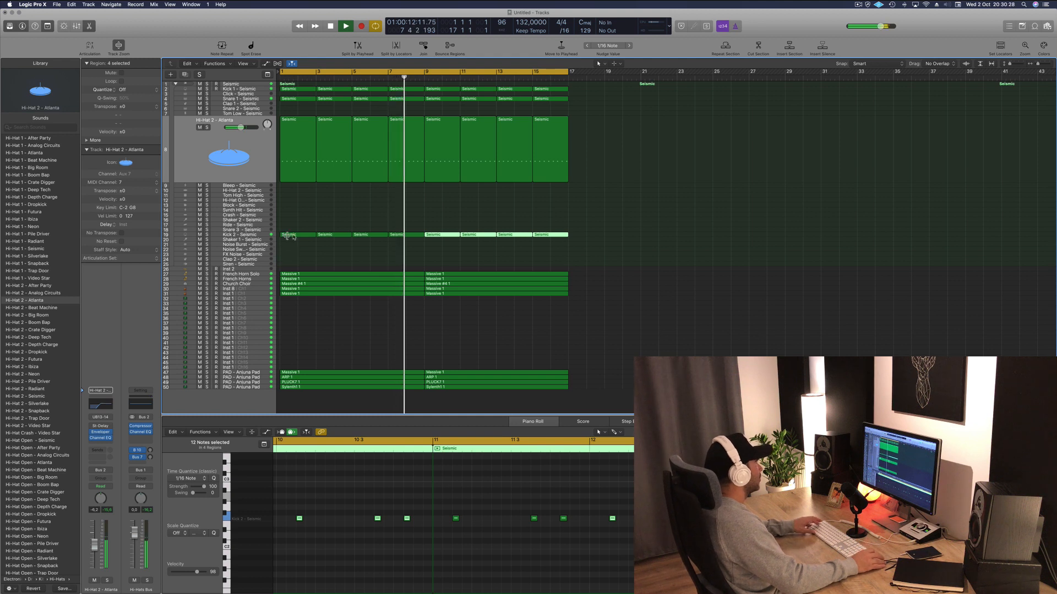
Copy the first Kick 2 region onto the Shaker 1 track and raise its three bar 2 notes by one semitone
left_click_drag(297, 234, 297, 240)
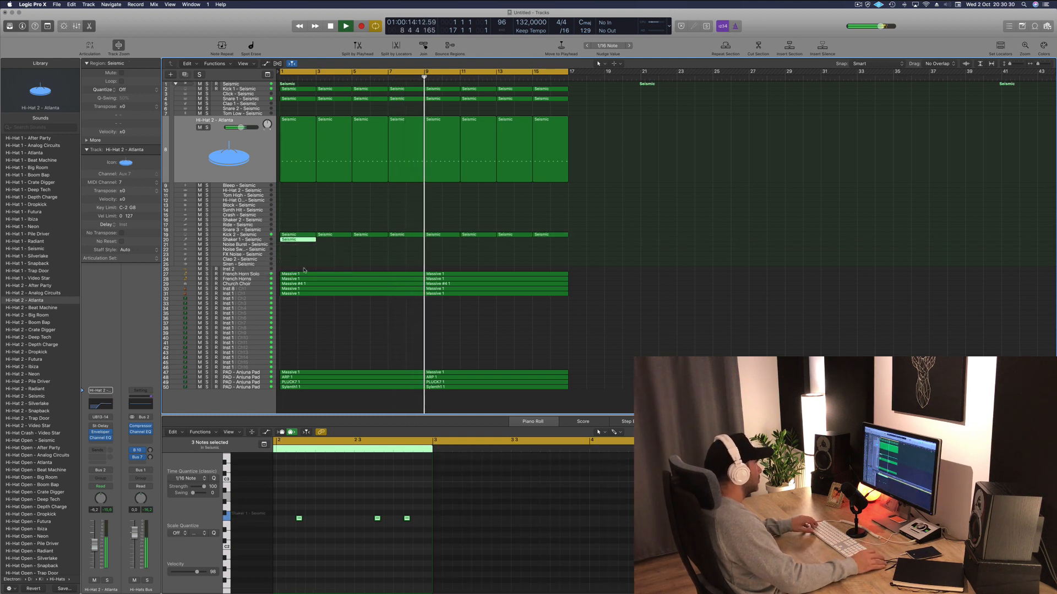
left_click_drag(292, 498, 423, 547)
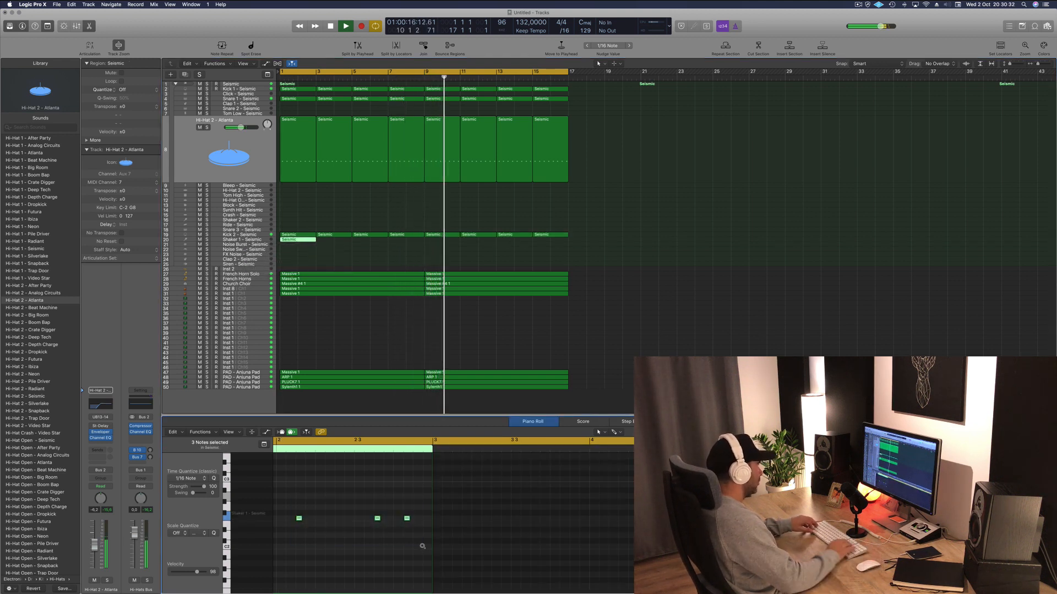
key("alt+Up")
left_click(317, 502)
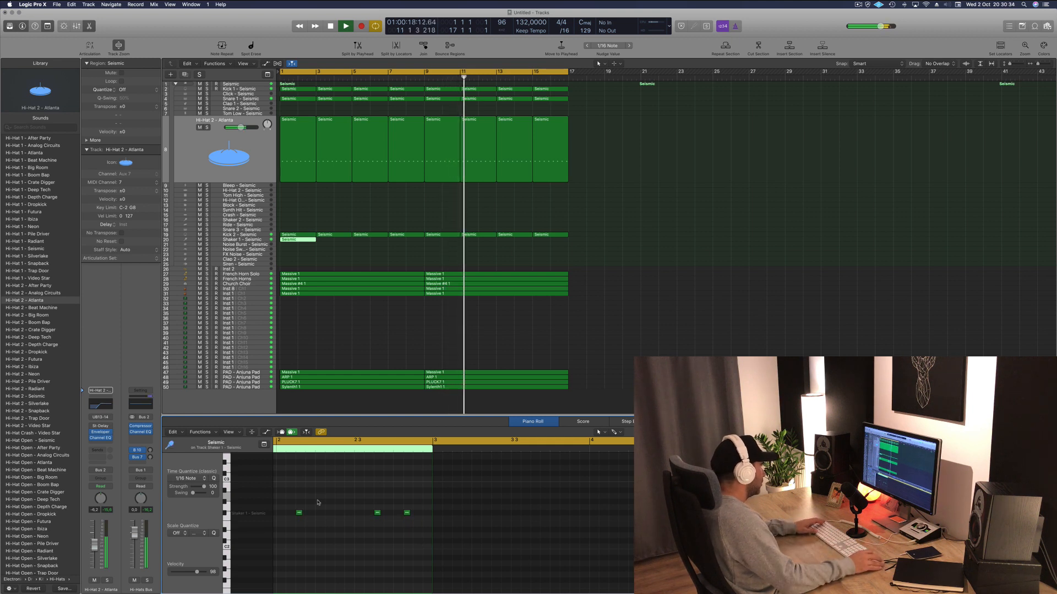
Move the first two raised Shaker 1 notes to the start of bar 2, an eighth note apart, and play the region
left_click_drag(298, 514, 279, 513)
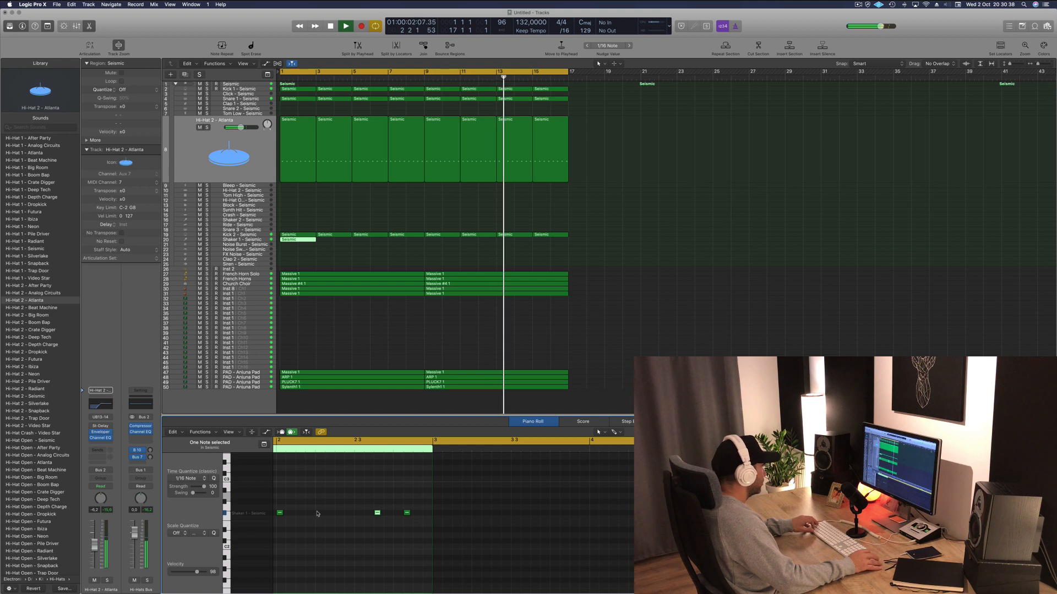
left_click_drag(377, 514, 299, 514)
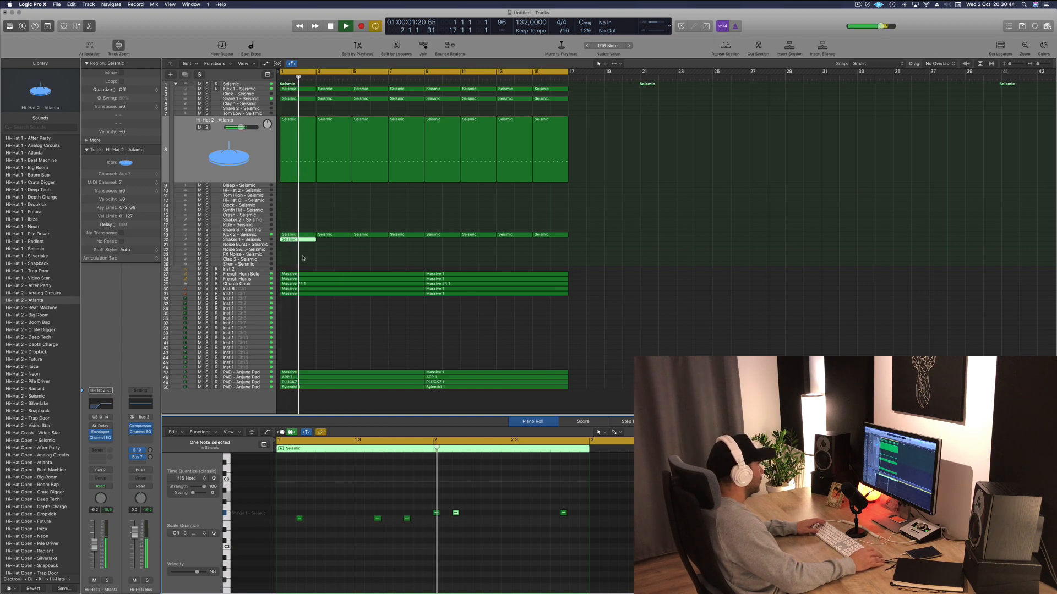
left_click(311, 234)
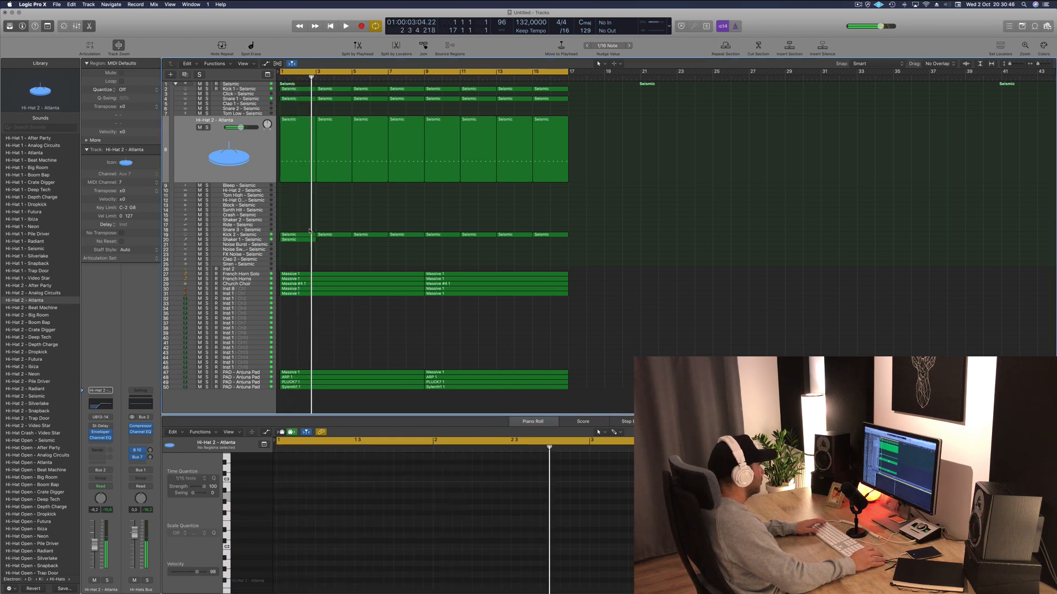
left_click(300, 245)
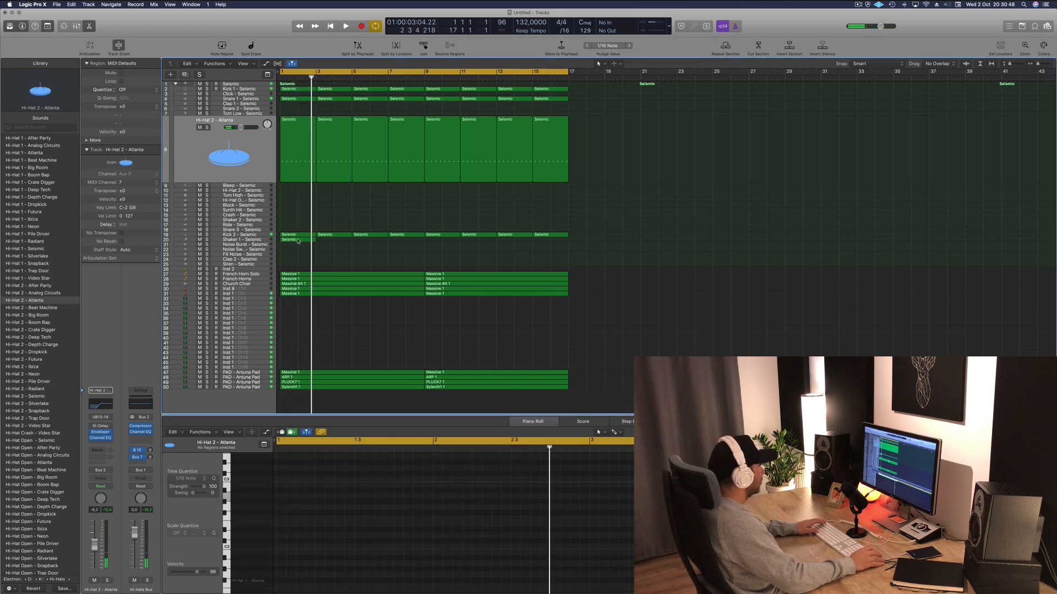
left_click(297, 240)
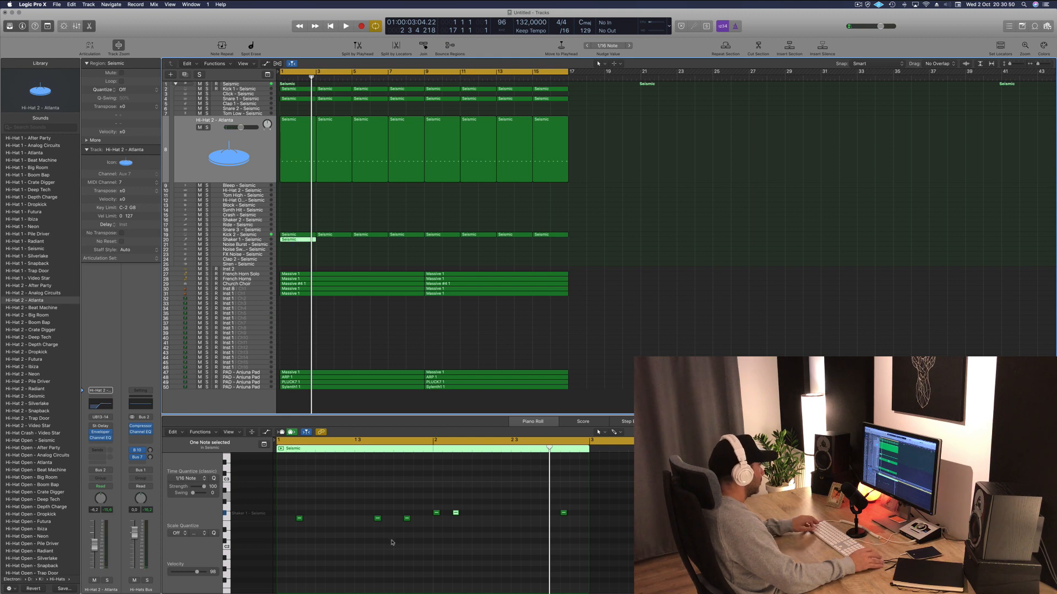
scroll(388, 533, "down", 3)
key("space")
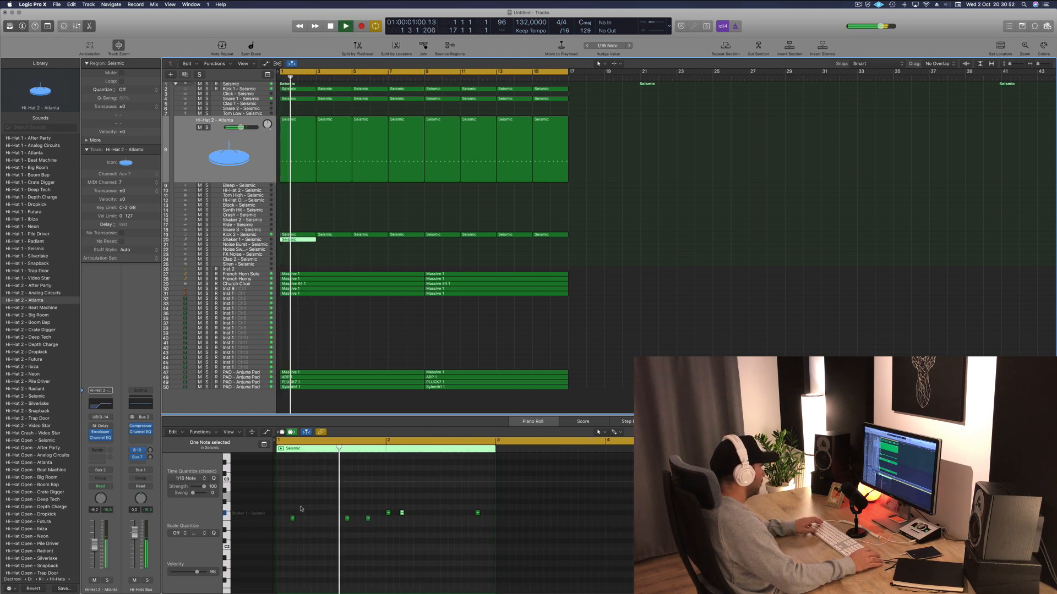
Delete the low bar 1 notes and the last note from the Shaker 1 region, and copy the remaining pair as eighths from bar 1
mouse_move(285, 507)
left_mouse_down()
mouse_move(371, 527)
mouse_move(517, 528)
left_mouse_up()
key("Delete")
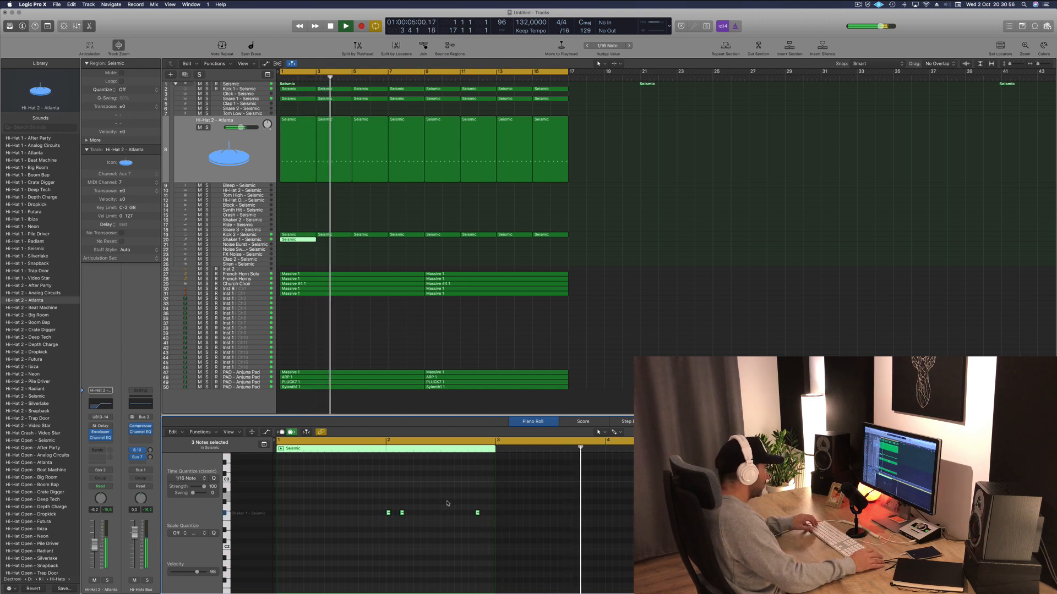
left_click(478, 513)
key("Delete")
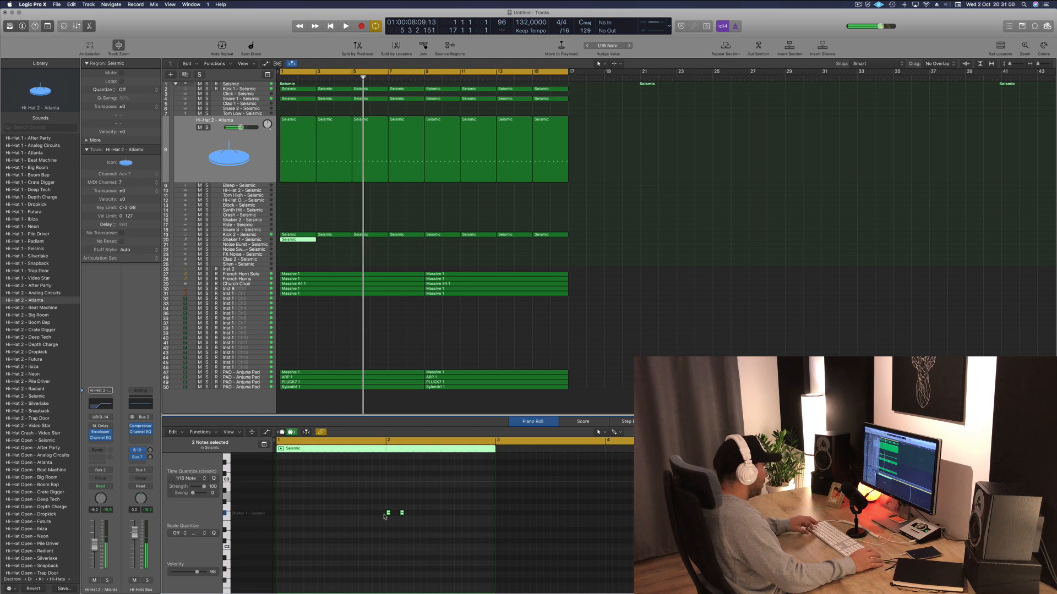
left_click_drag(389, 514, 296, 516)
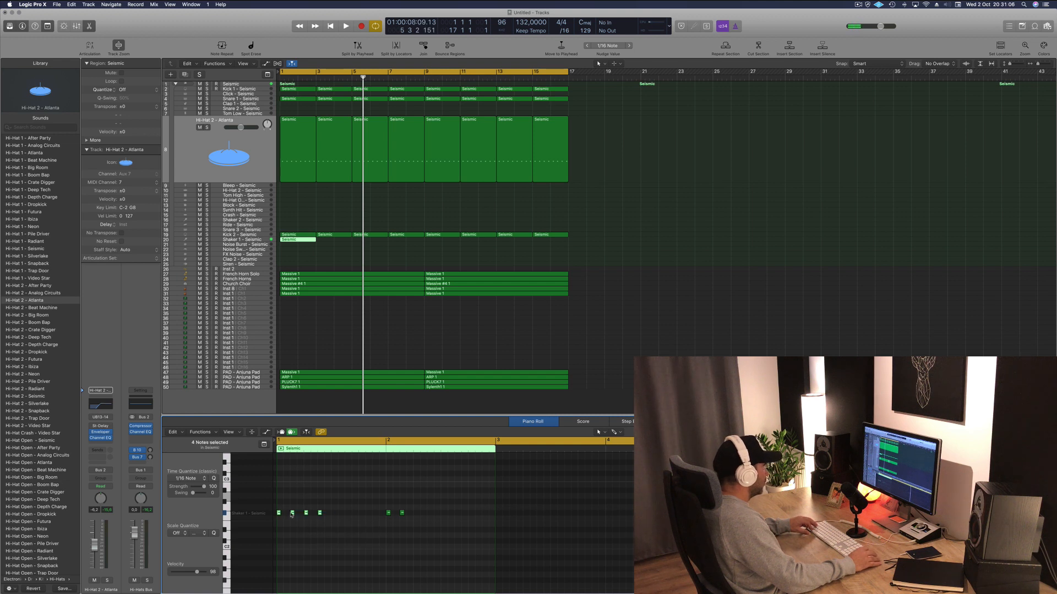
Duplicate the Shaker 1 notes to fill both bars of the region with eighth notes and play it back
left_click_drag(291, 514, 332, 514)
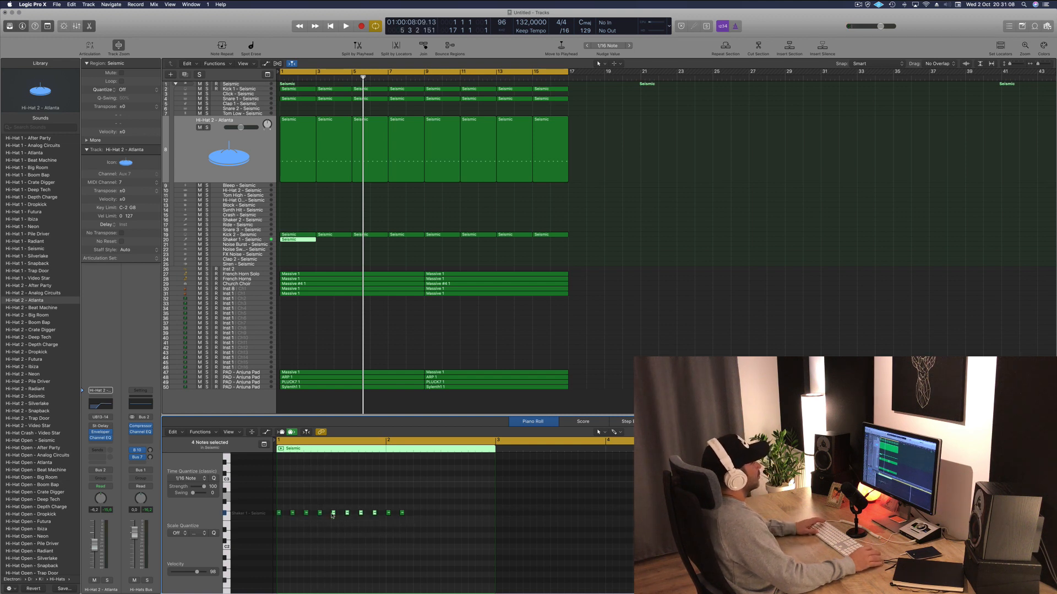
key("space")
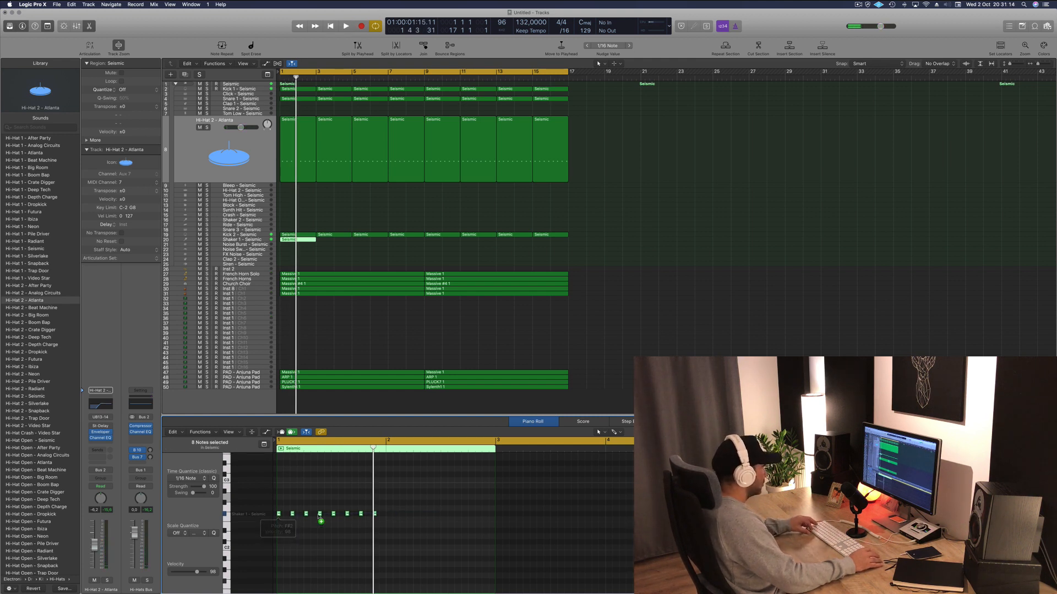
left_click_drag(320, 516, 388, 516)
key("space")
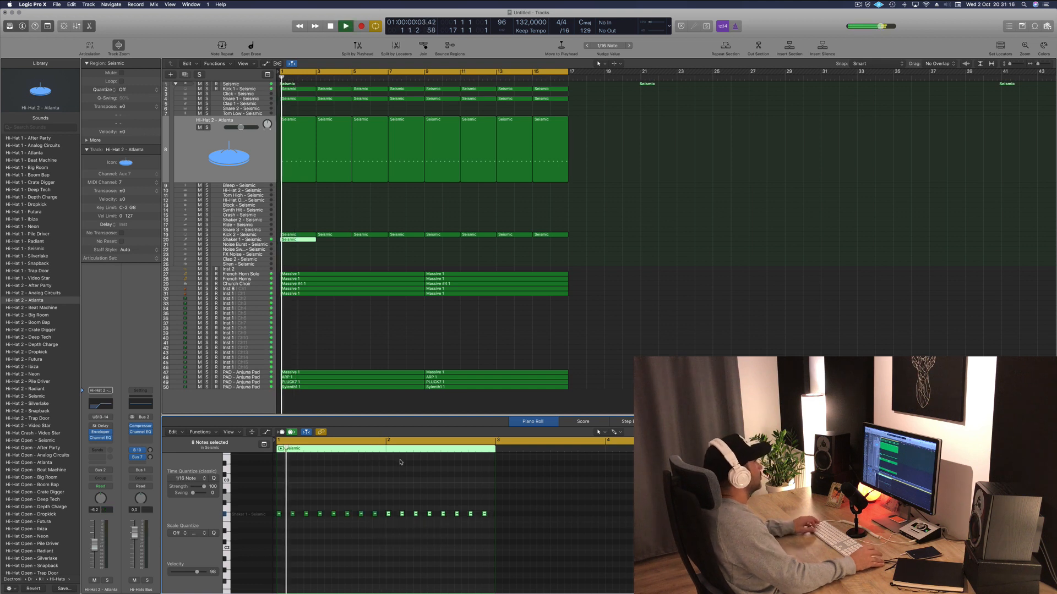
key("space")
key("space")
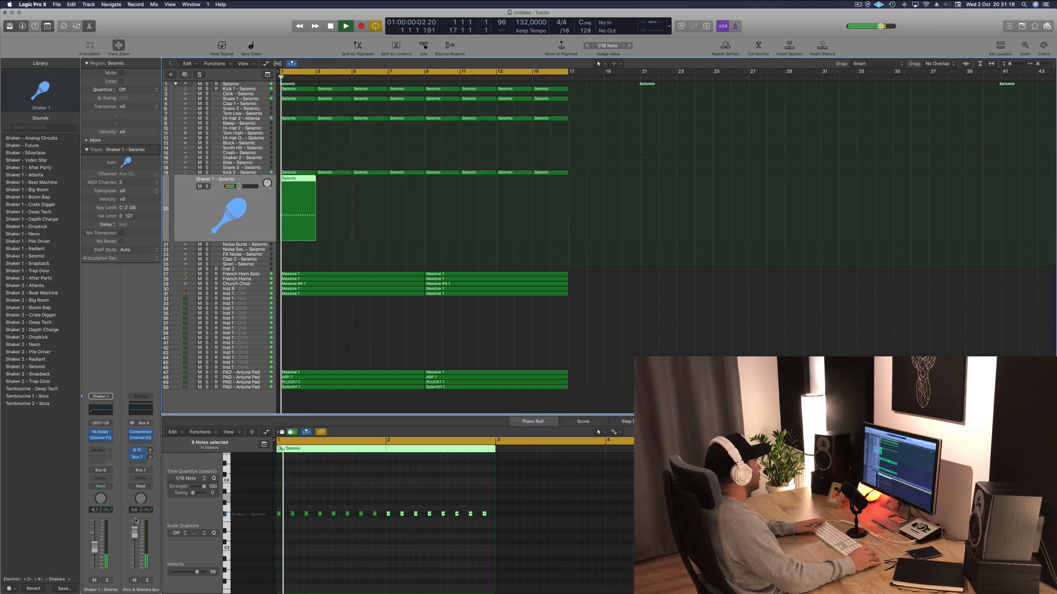
Raise the Shaker 1 volume to about -1.5 dB and repeat its two-bar region along the track up to bar 17
left_click_drag(96, 543, 99, 535)
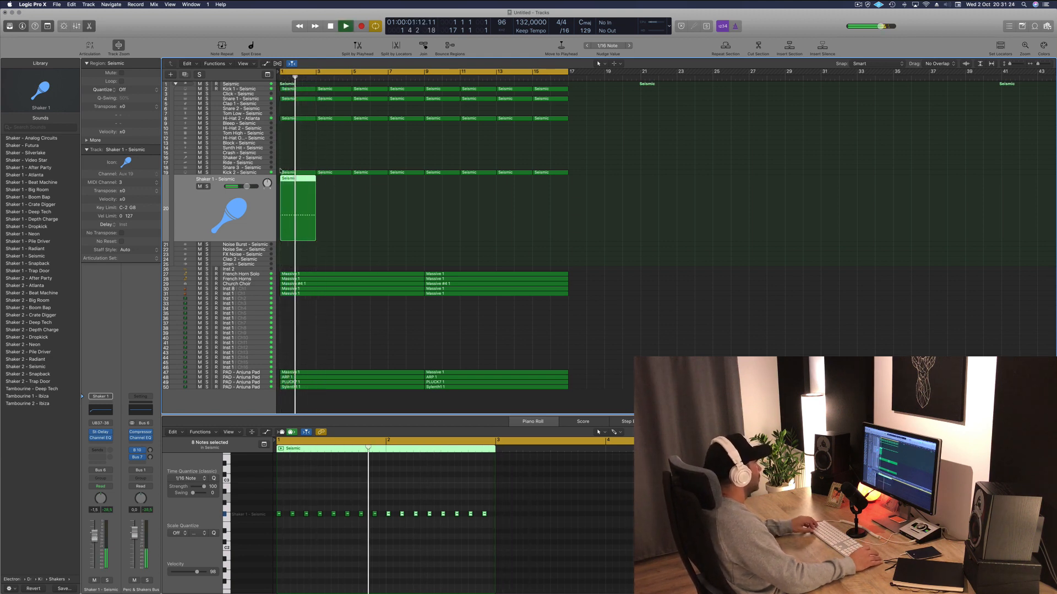
left_click_drag(298, 182, 363, 188)
left_click(297, 187, "shift")
mouse_move(482, 199)
left_mouse_down()
mouse_move(302, 202)
mouse_move(387, 186)
mouse_move(473, 186)
left_mouse_up()
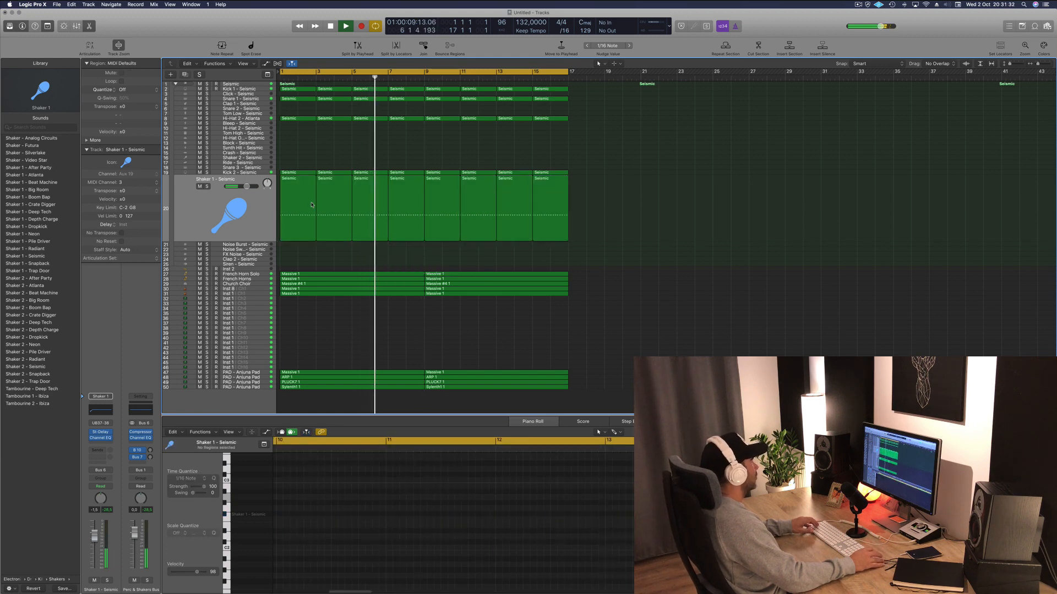
Lower the Shaker 1 track volume to about -2.8 dB and stop playback
left_click(254, 205)
left_click_drag(95, 538, 95, 542)
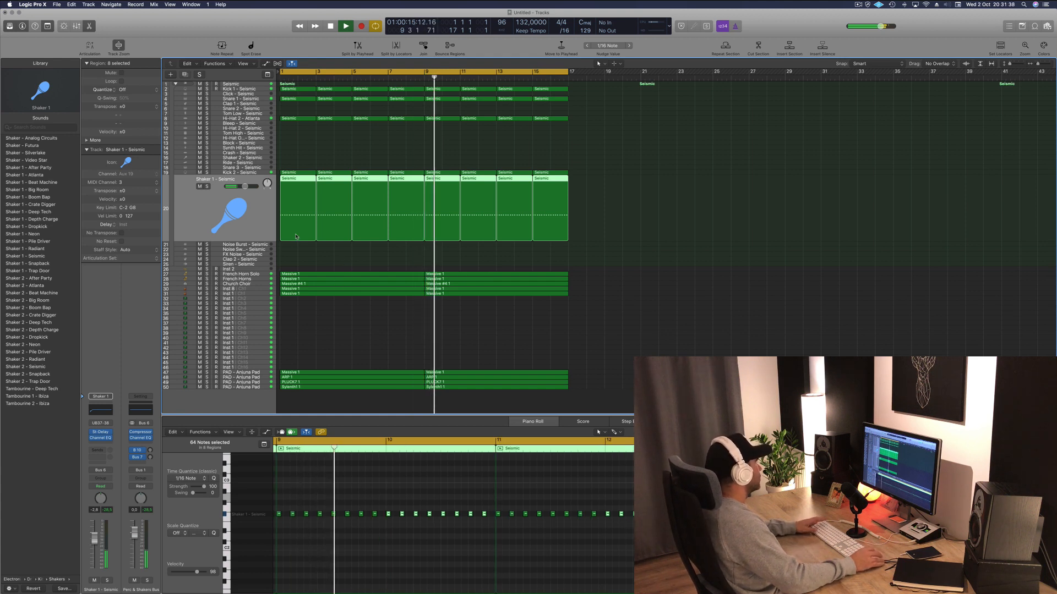
key("space")
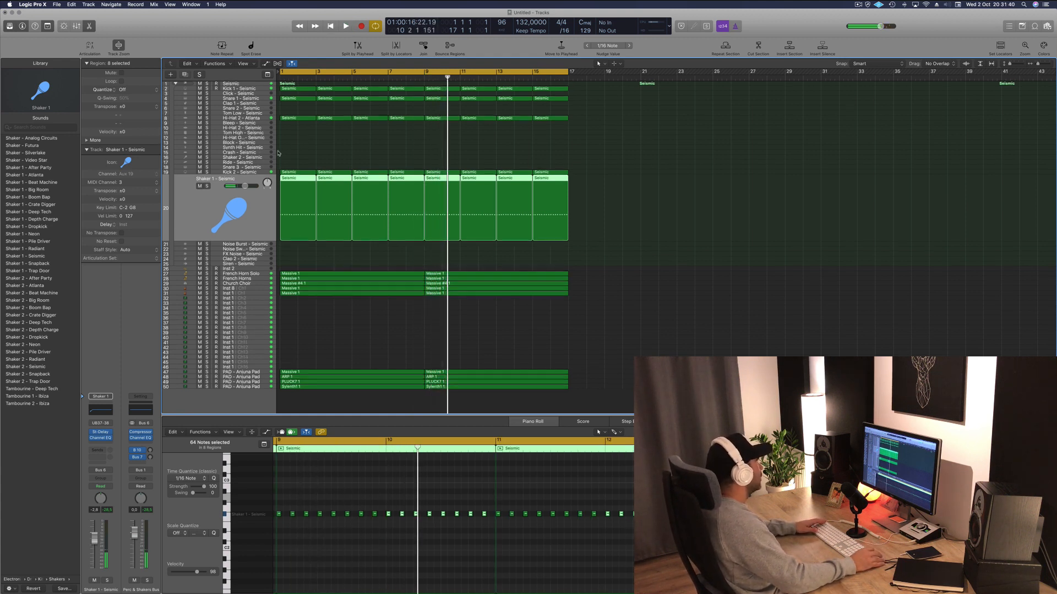
Copy the first Hi-Hat 2 region onto the Hi-Hat Open track, keep only its last note, raise it to the Hi-Hat Open pitch and play it
left_click(250, 139)
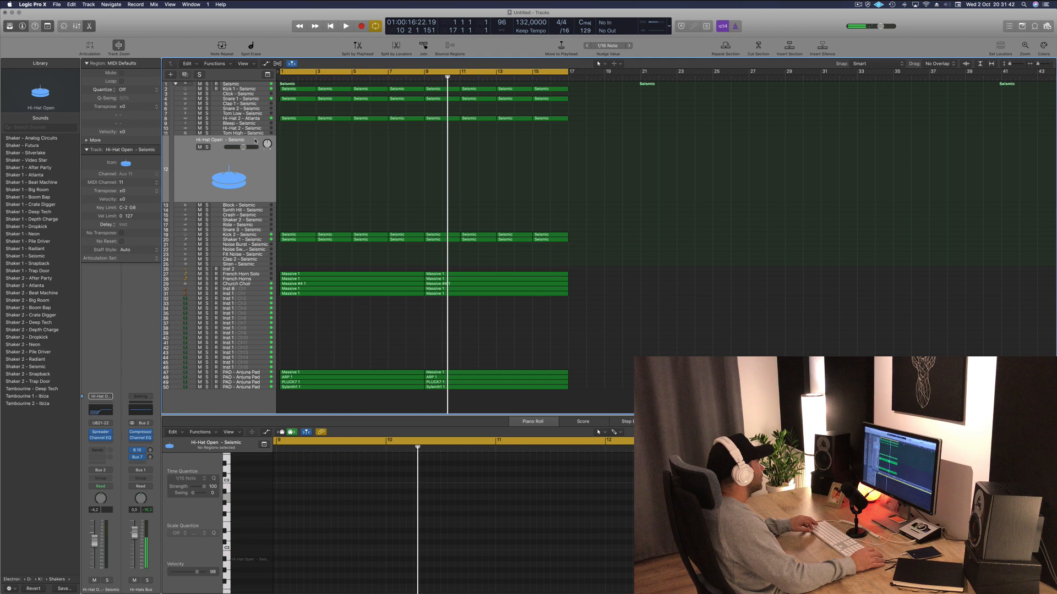
left_click(296, 119)
left_click_drag(296, 134, 297, 163)
left_click_drag(289, 570, 468, 558)
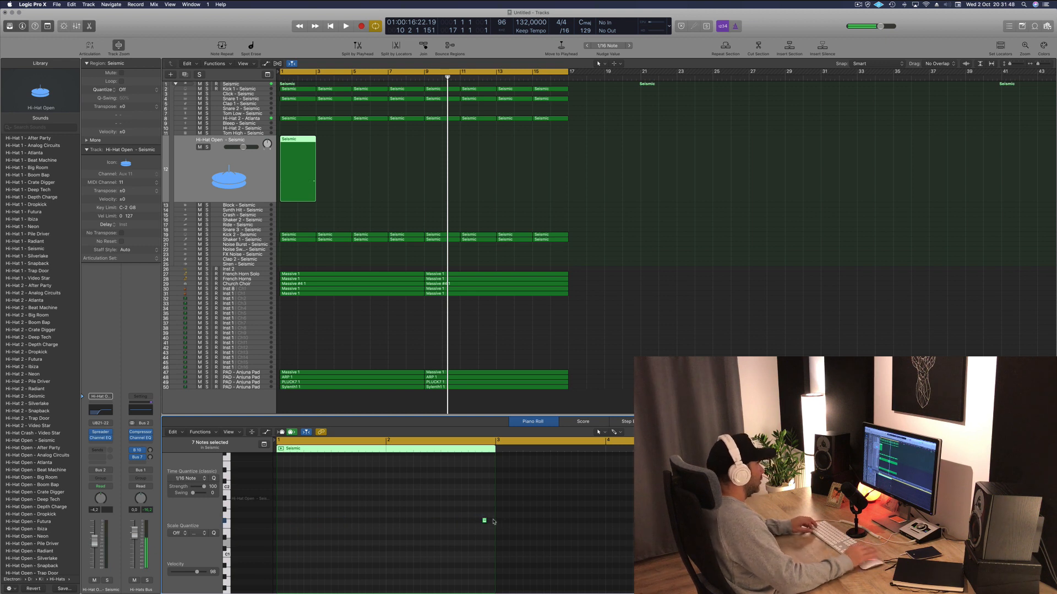
key("alt+Up")
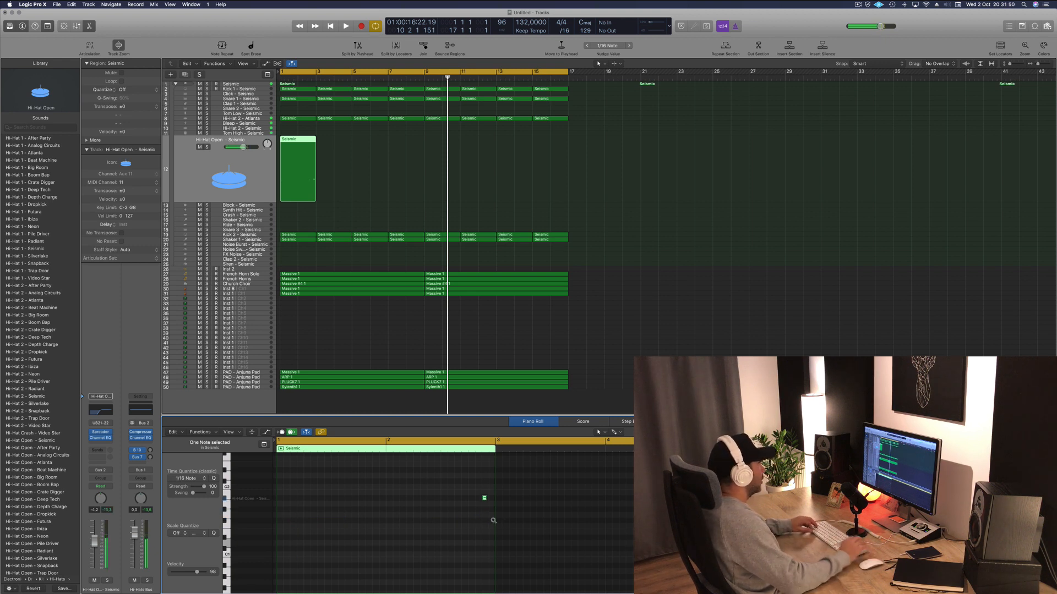
key("space")
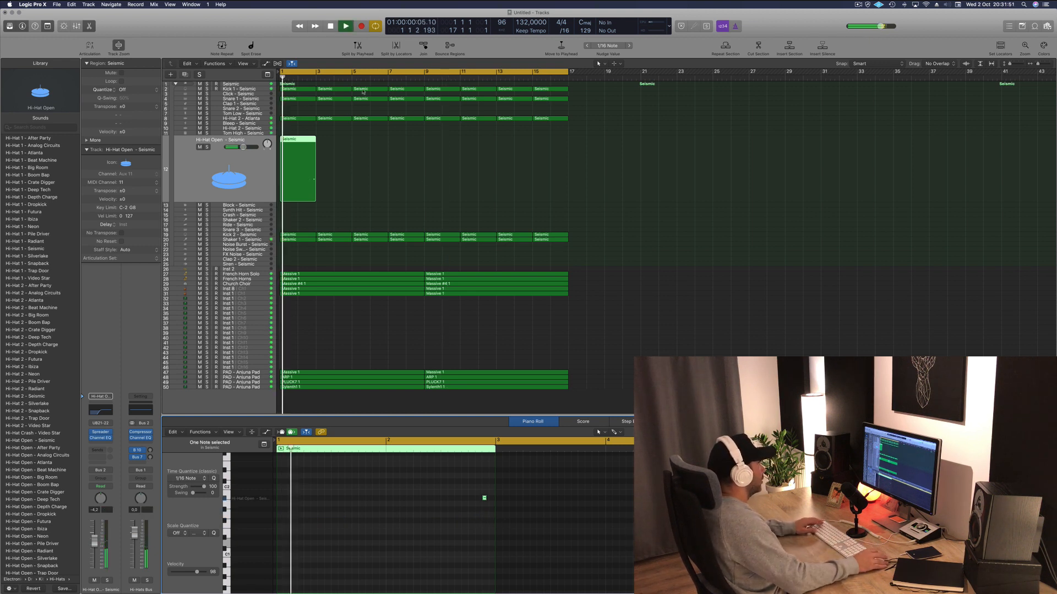
Repeat the two-bar Hi-Hat Open region along its track up to bar 17
left_click_drag(302, 143, 366, 146)
left_click(293, 140, "shift")
left_click_drag(509, 142, 440, 141)
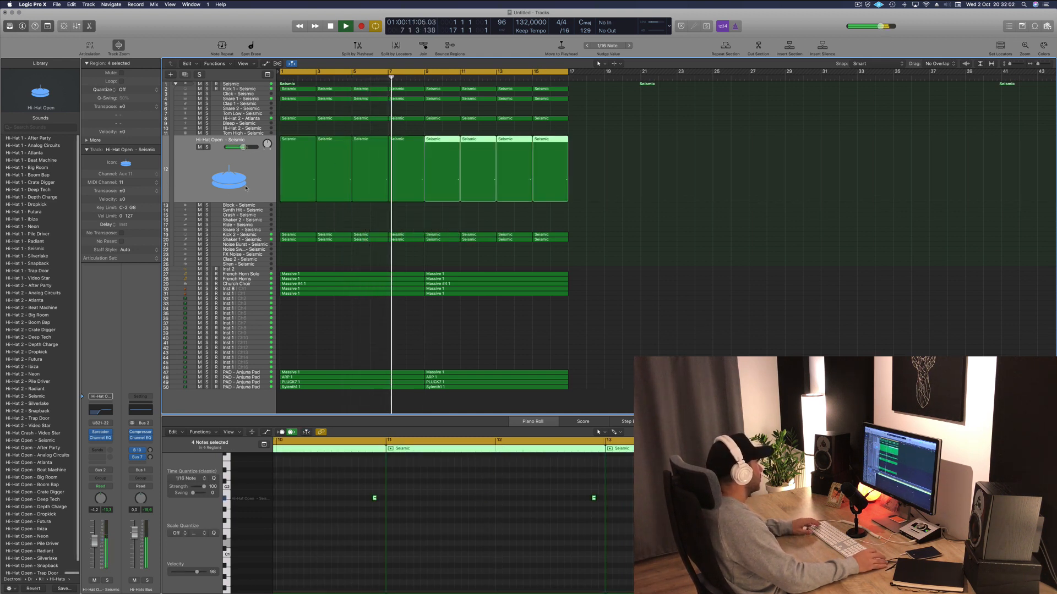
Audition Hi-Hat 1 - Neon and the Hi-Hat Open sounds Futura, Neon and Radiant on the Hi-Hat Open track, returning to Seismic
left_click(29, 226)
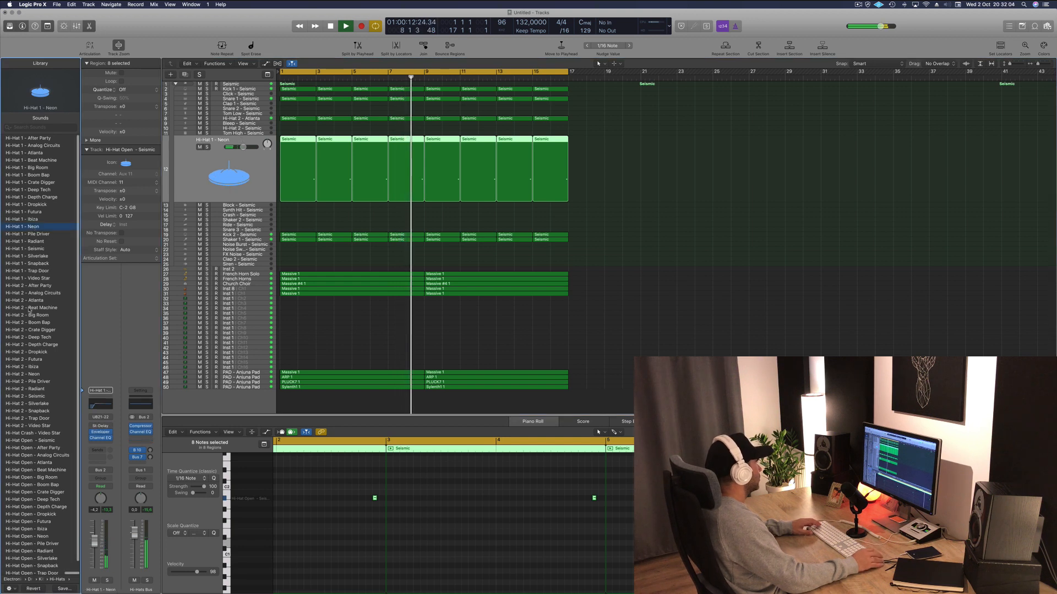
scroll(33, 495, "down", 1)
left_click(38, 514)
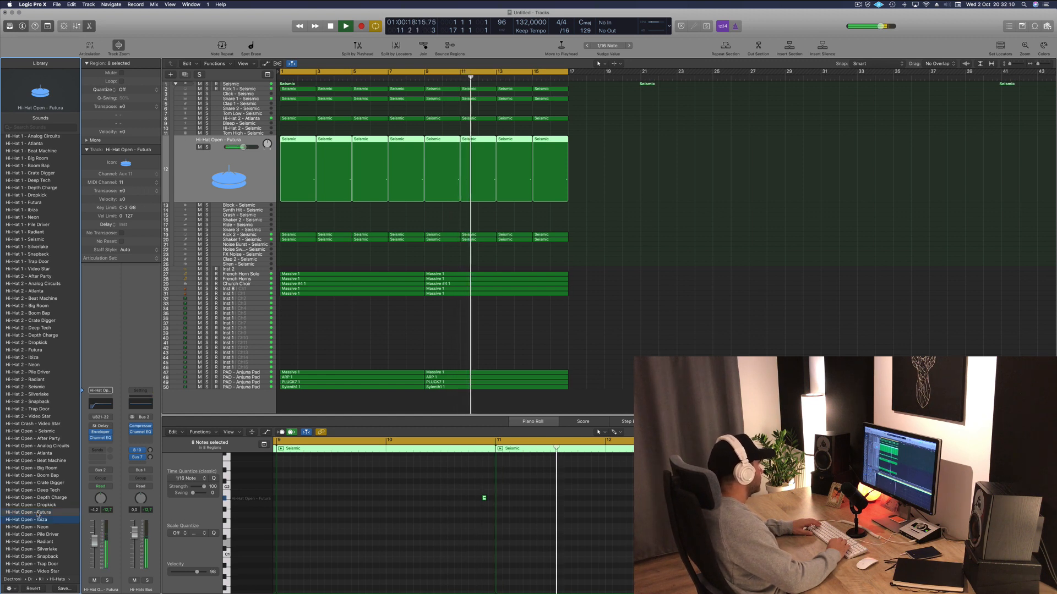
key("Down")
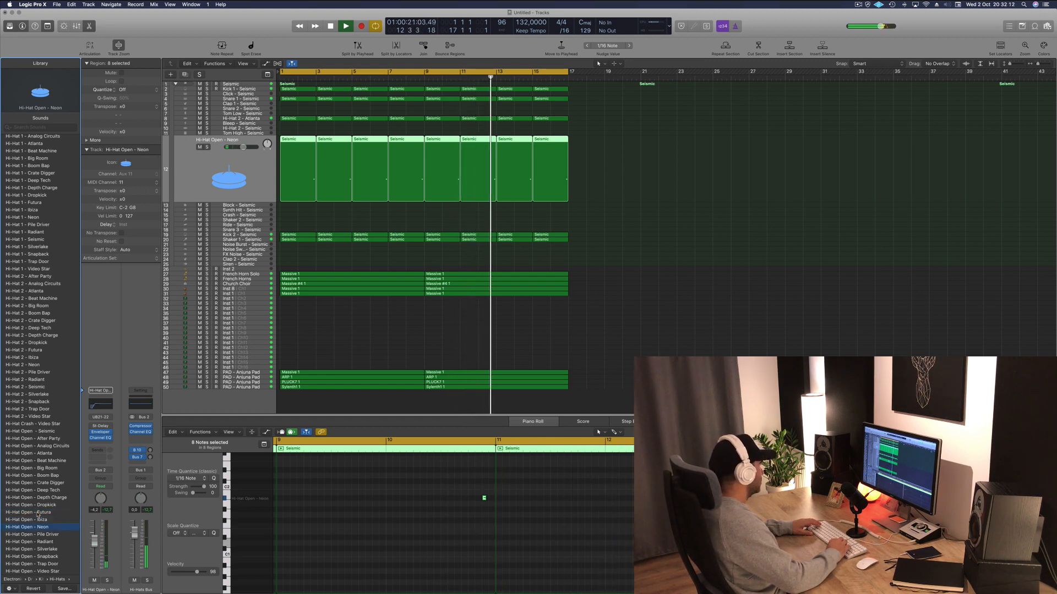
key("Down")
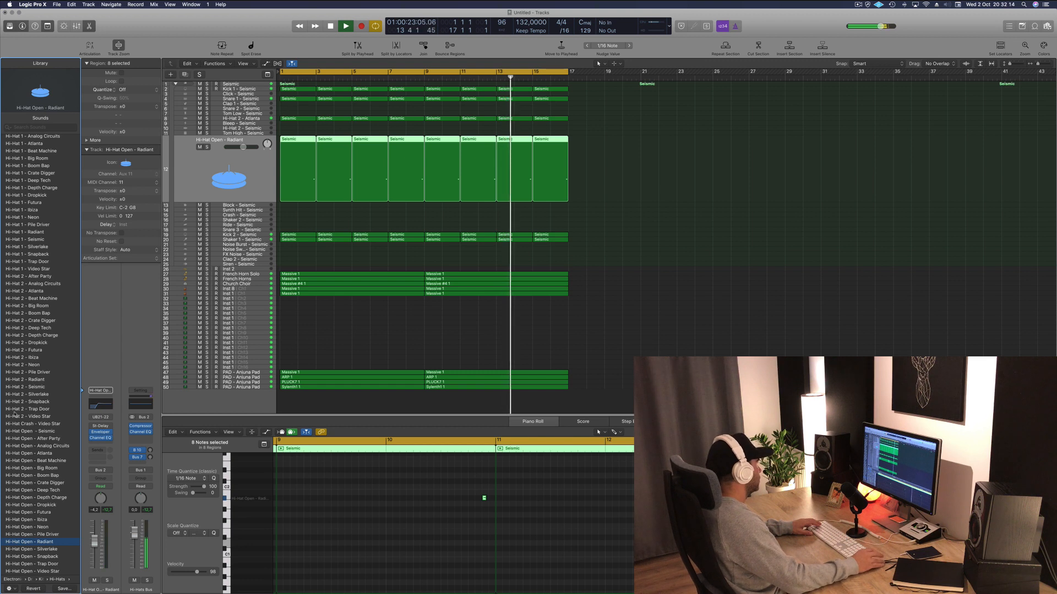
left_click(35, 431)
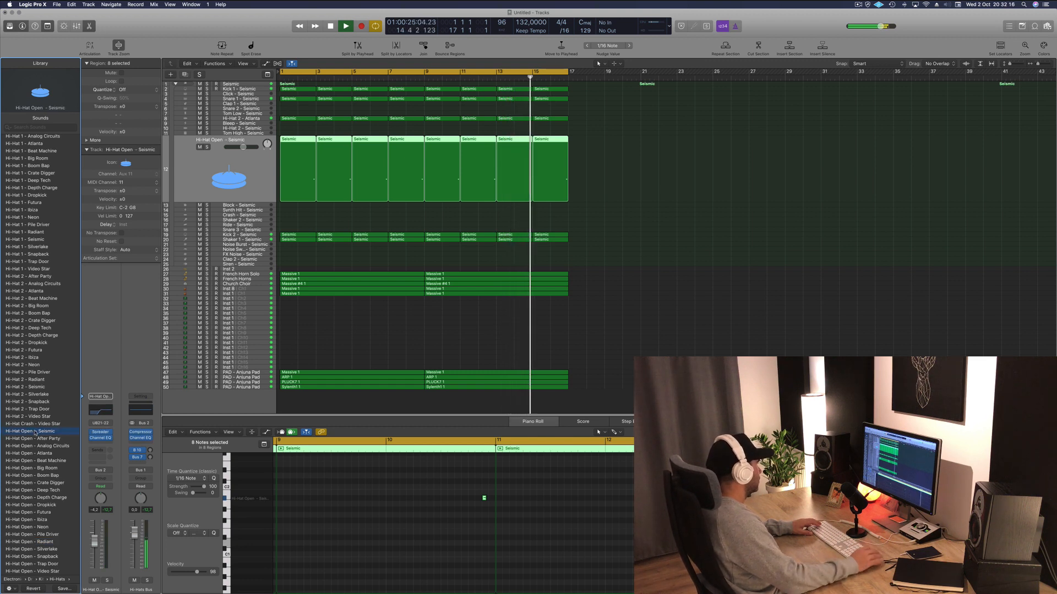
Audition the Hi-Hat Open sounds from After Party onwards, choose Depth Charge, and lower the track volume to about -6.8 dB
left_click(34, 438)
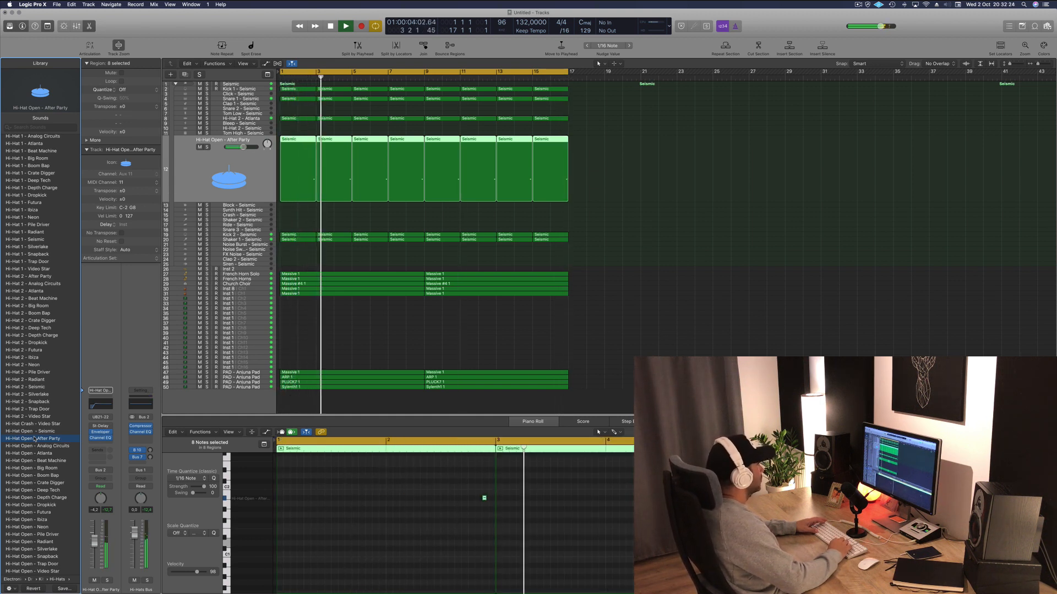
key("Down")
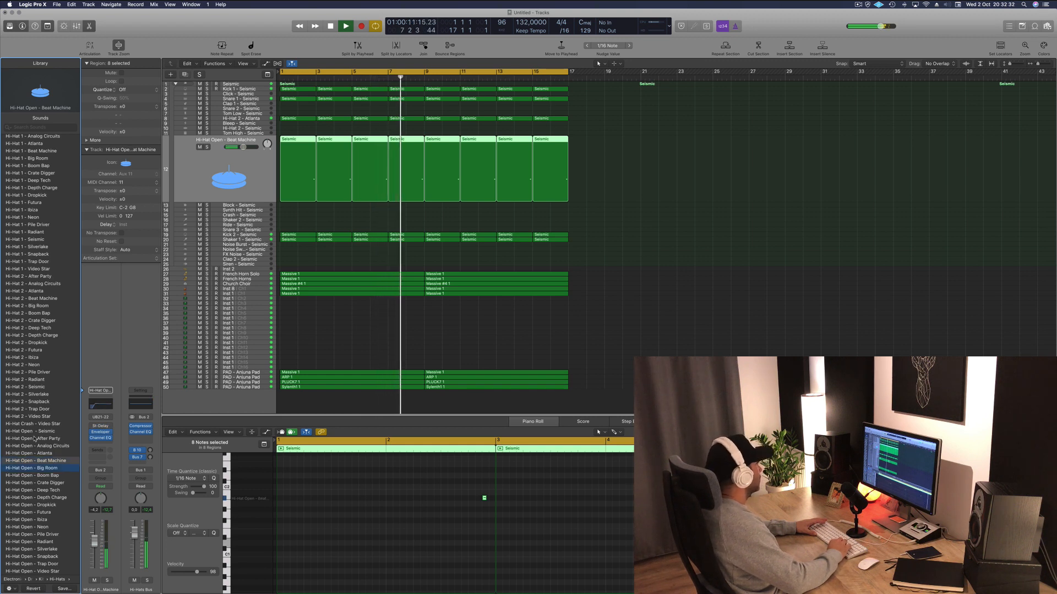
key("Down")
key("Down")
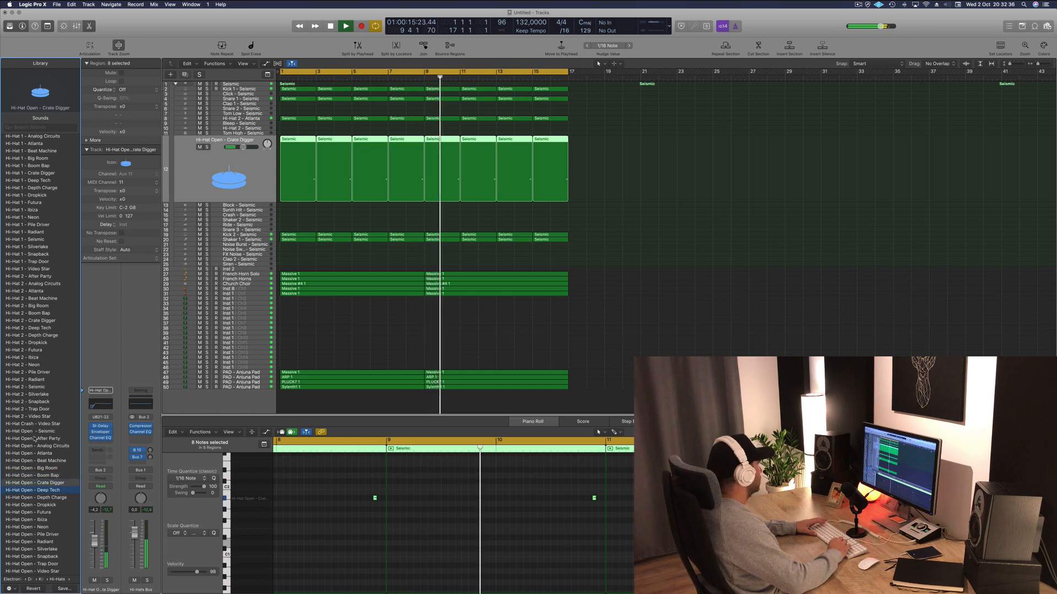
key("Down")
key("Down")
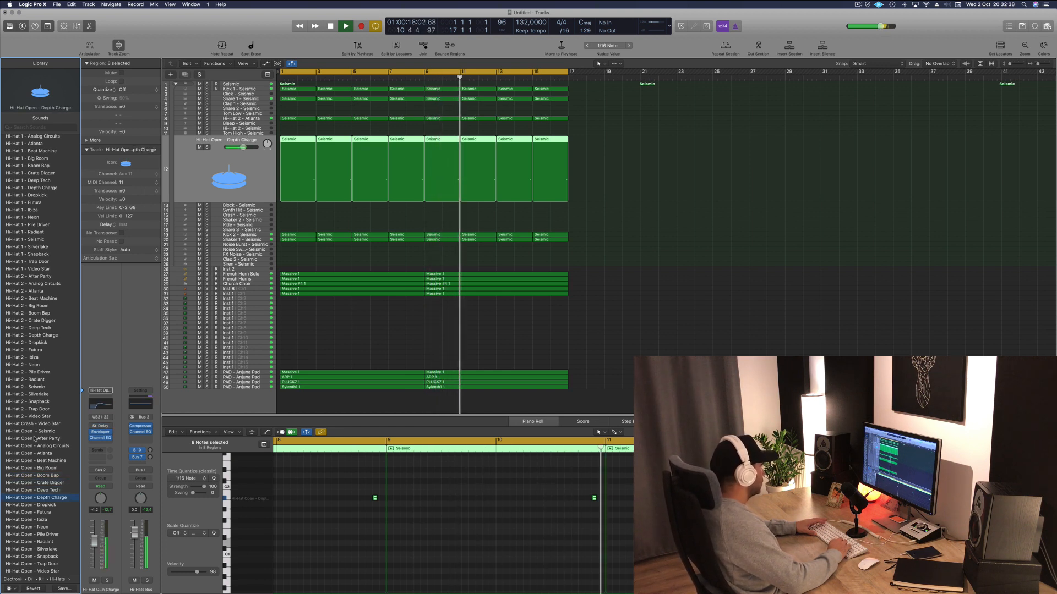
left_click_drag(94, 542, 94, 548)
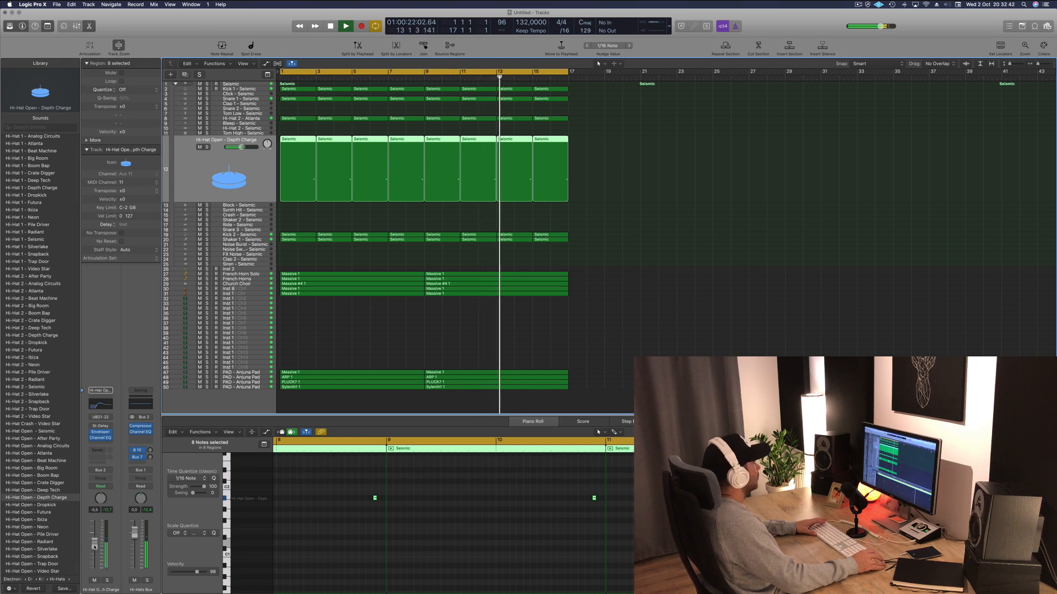
left_click(680, 305)
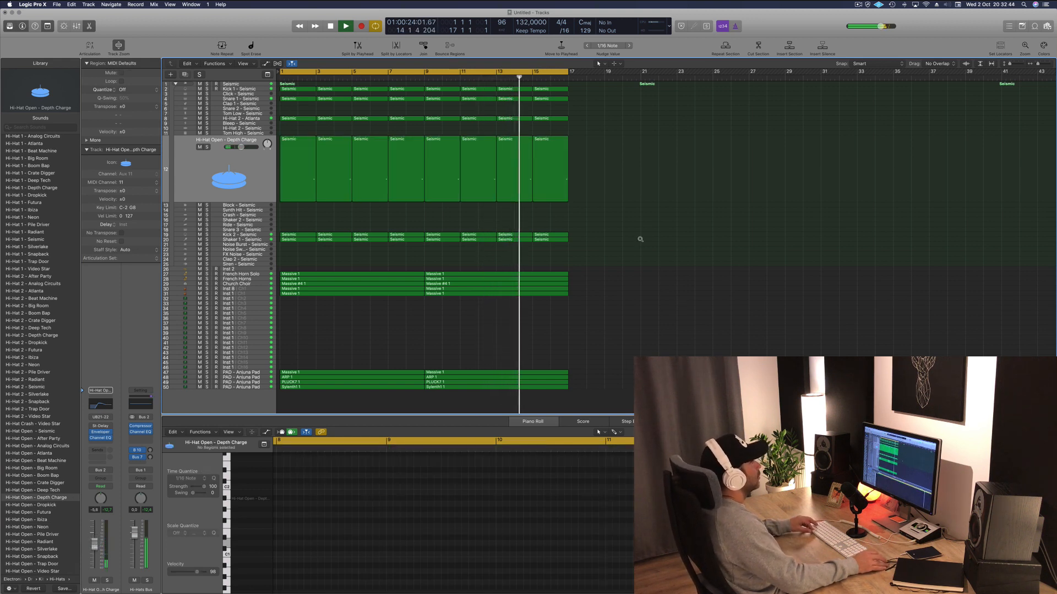
left_click(857, 8)
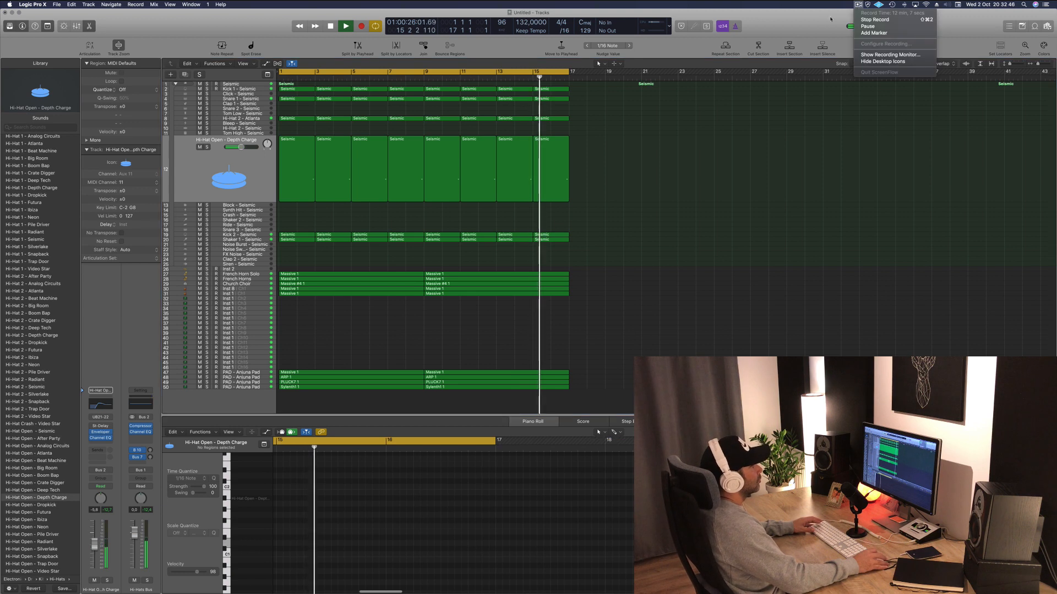
key("Escape")
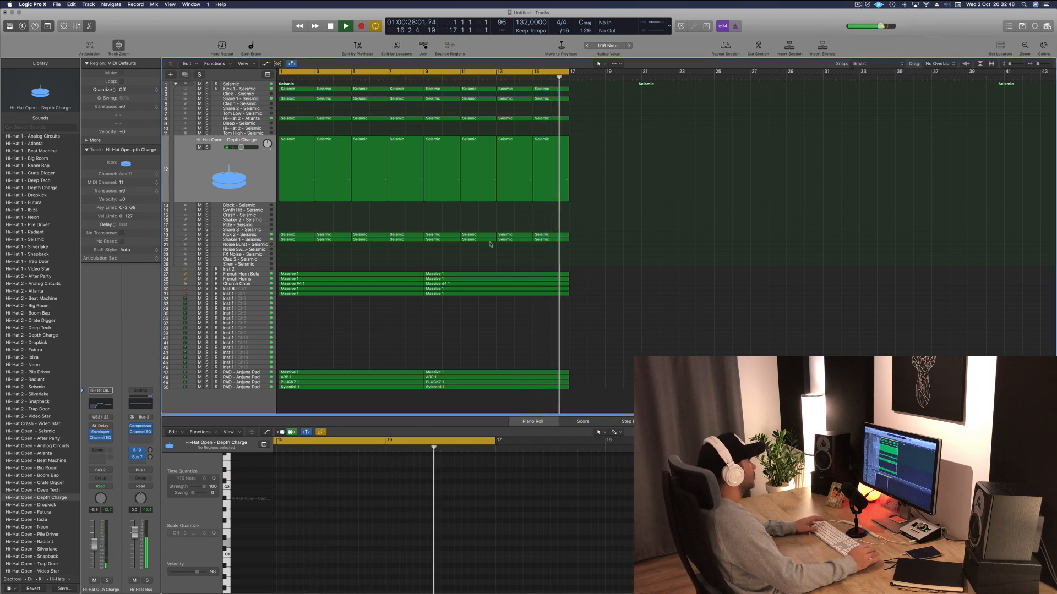
Play the arrangement from the start with the French Horn Solo track and the upper PAD - Anjuna Pad track selected in turn
key("space")
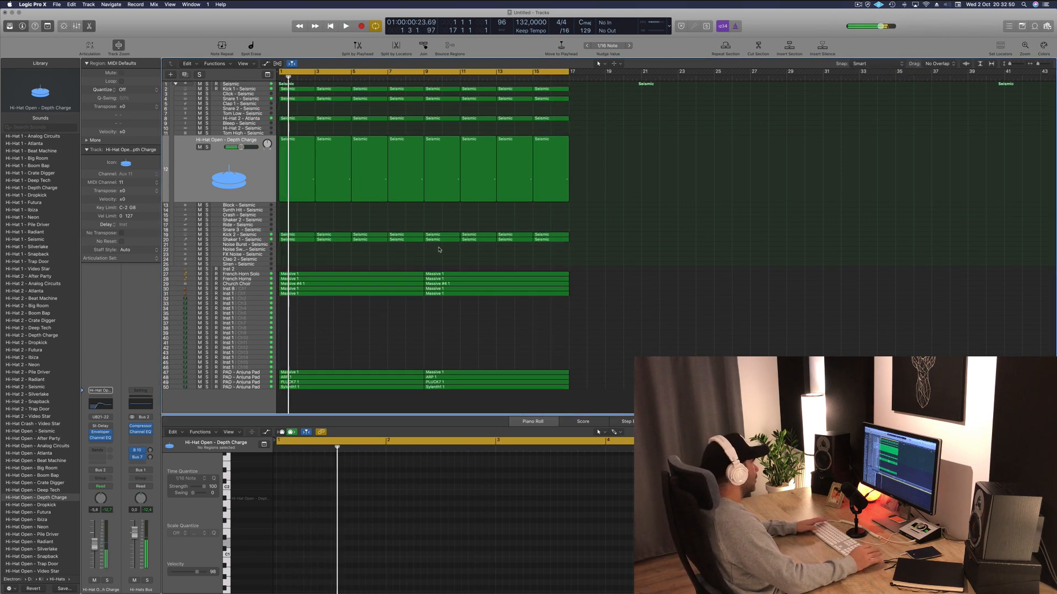
left_click(256, 274)
key("space")
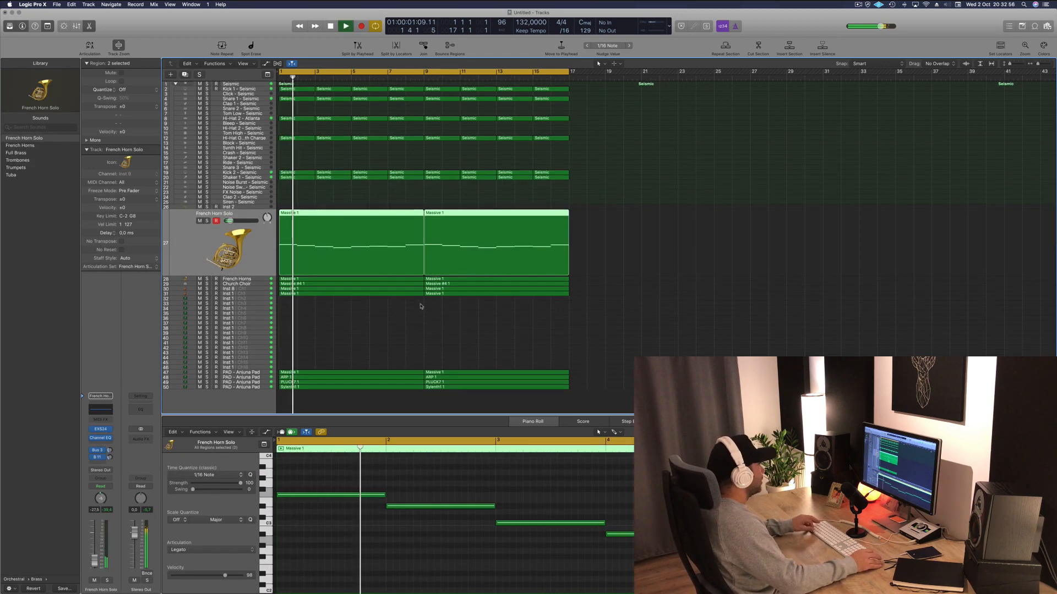
left_click(261, 372)
key("Return")
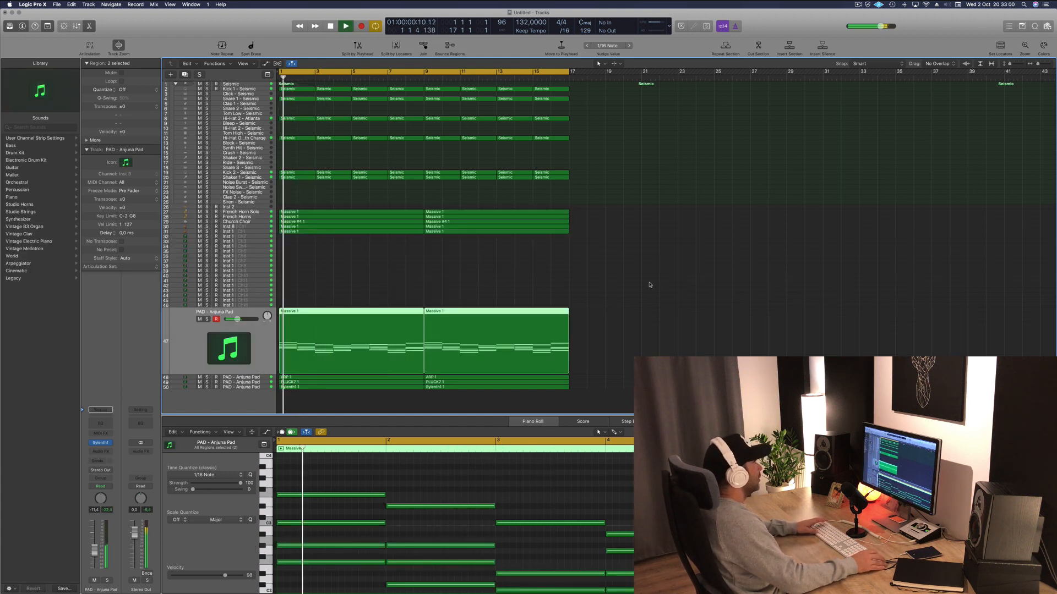
key("super+a")
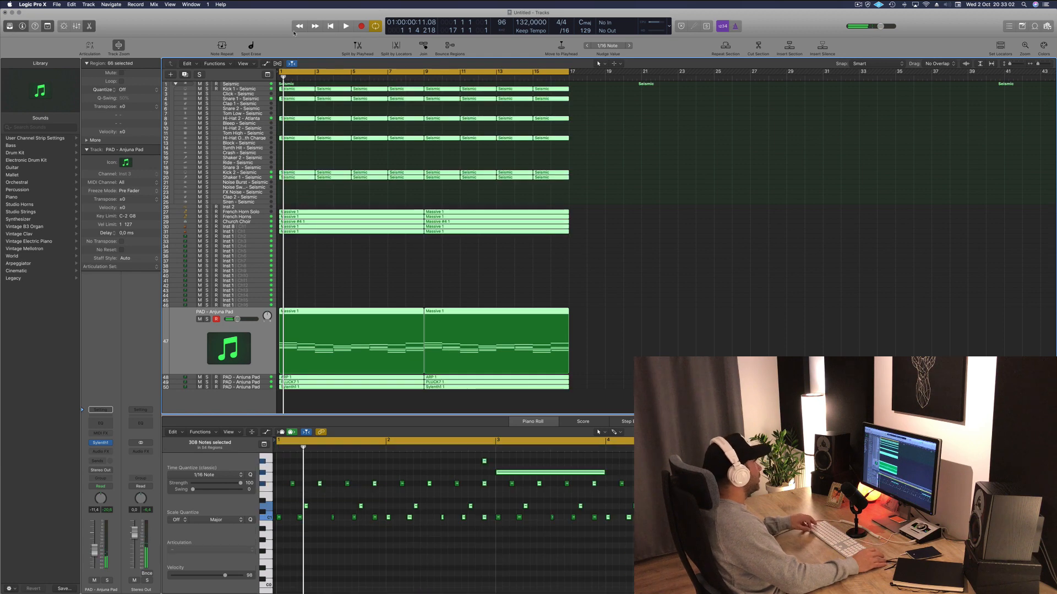
right_click(292, 89)
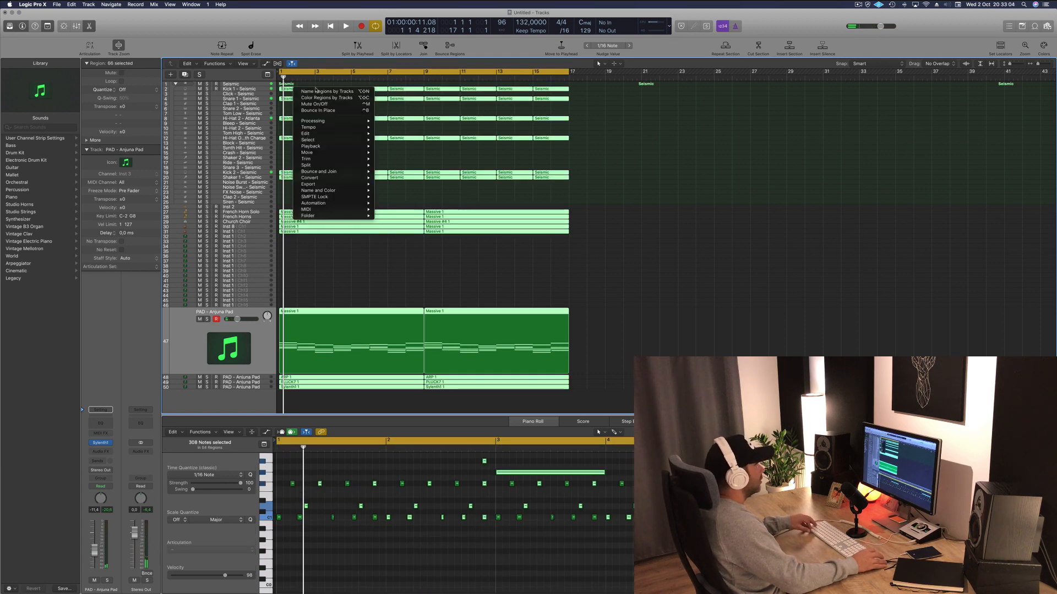
left_click(540, 94)
left_click(648, 119)
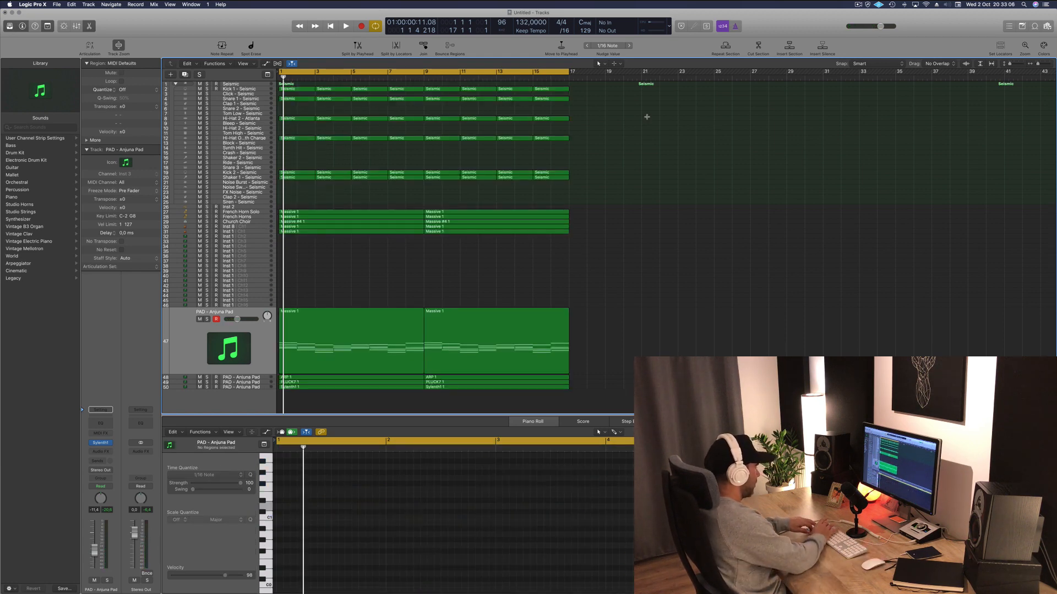
Select all regions on every track and repeat the 16-bar section until the arrangement reaches bar 65
key("super+a")
key("super+r")
key("super+r")
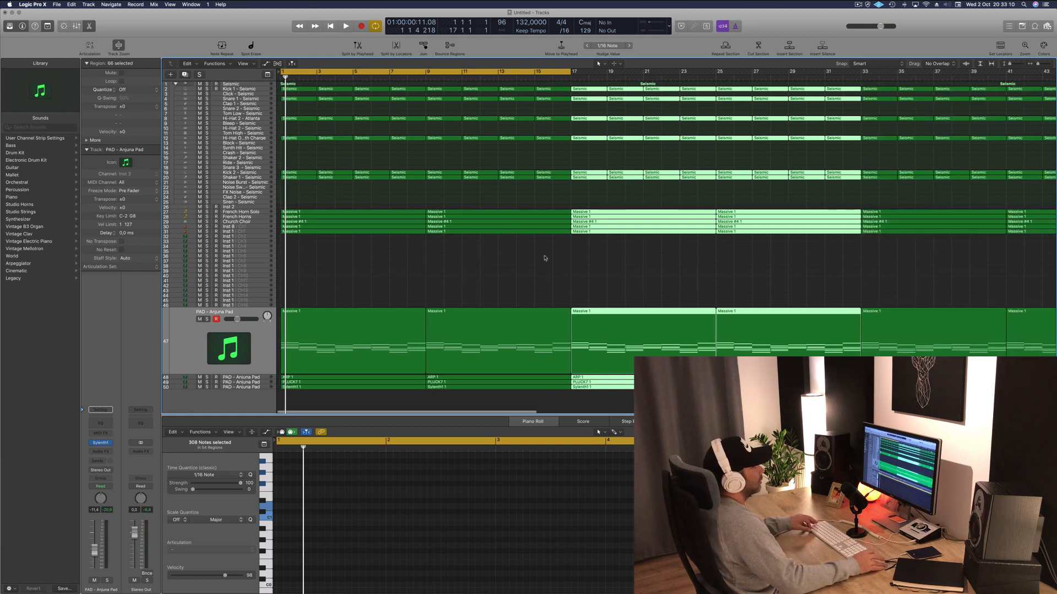
left_click(527, 267)
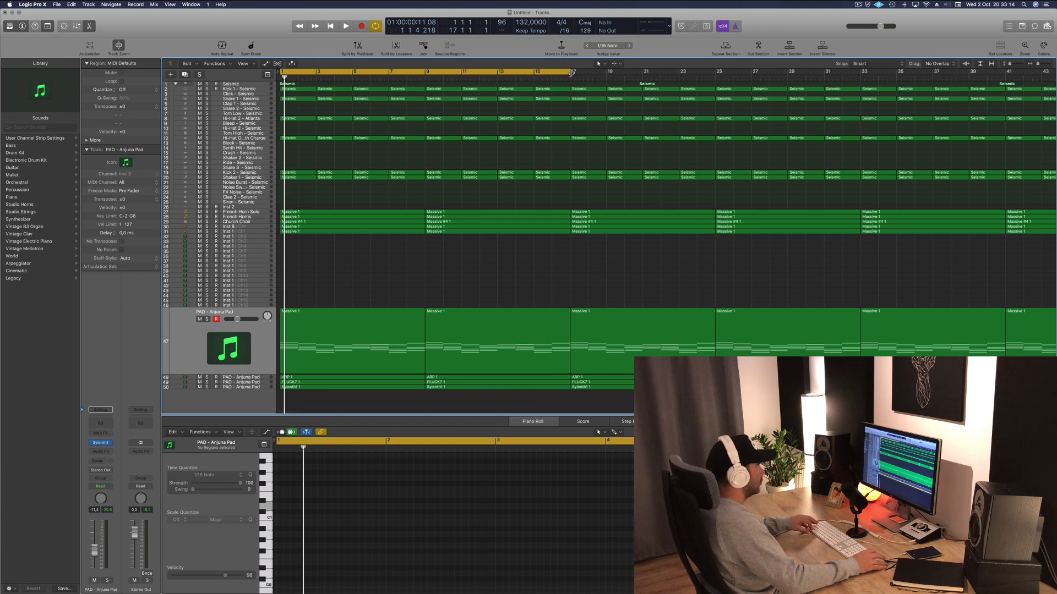
key("super+Left")
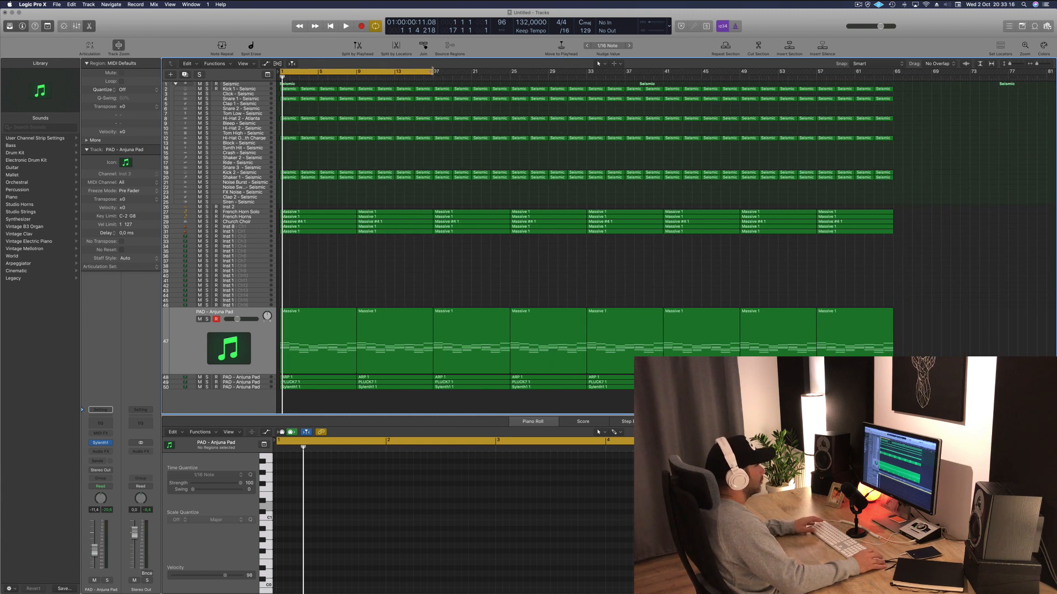
Extend the cycle range to bar 65 and show the secondary ruler above the tracks
left_click_drag(433, 71, 891, 82)
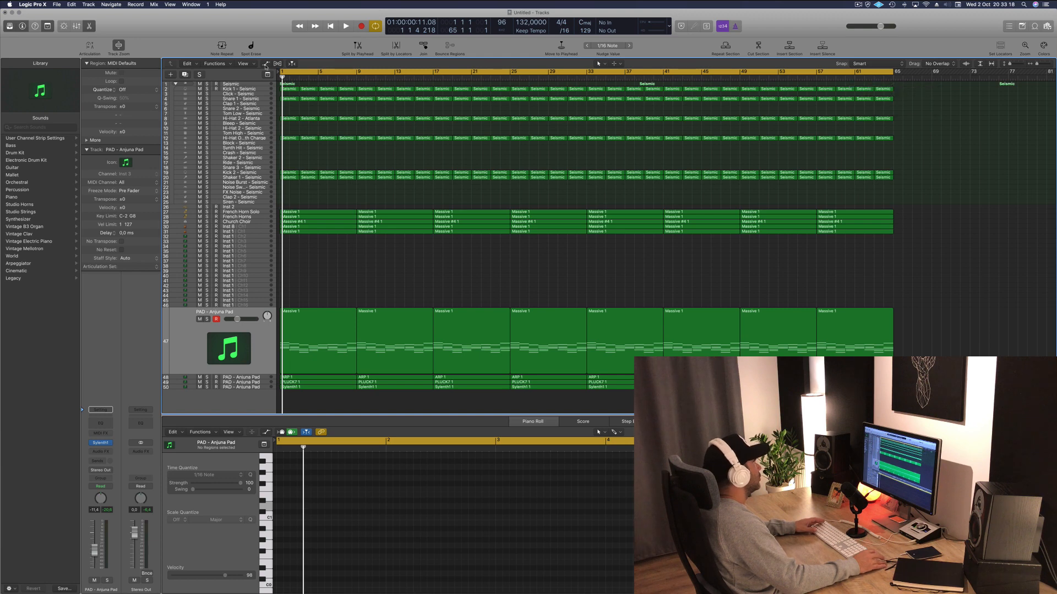
left_click(252, 64)
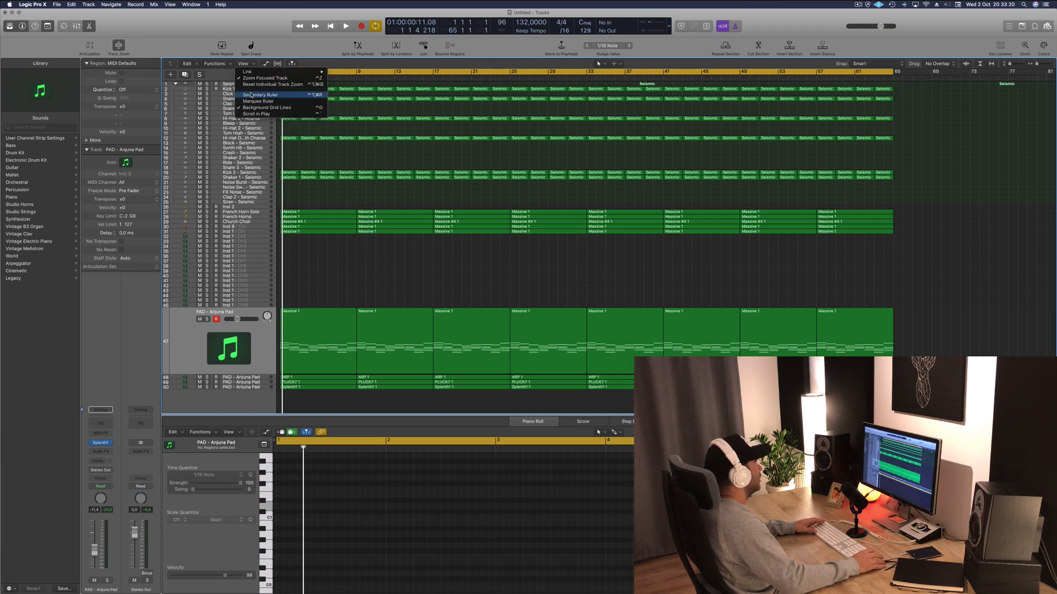
left_click(260, 95)
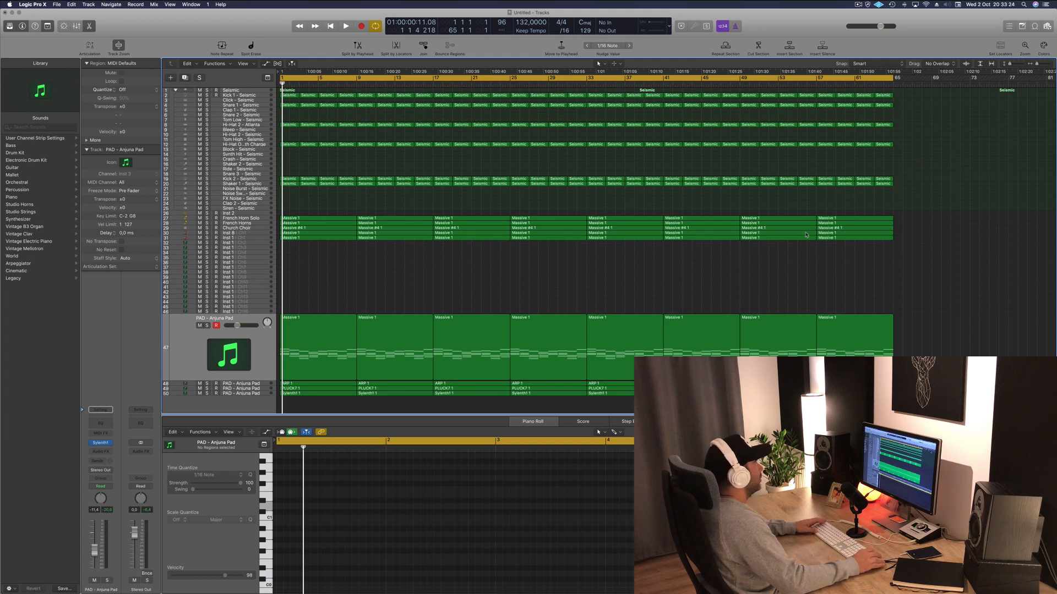
Play the arrangement from the start and remove the first 8-bar regions of the French Horns and Church Choir tracks
key("space")
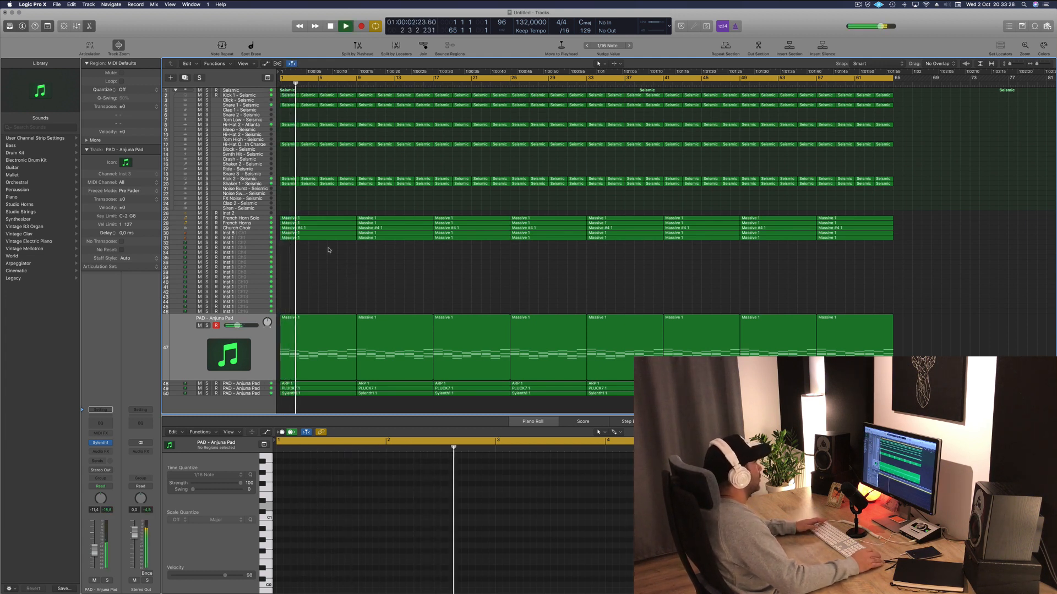
key("space")
key("space")
left_click(269, 219)
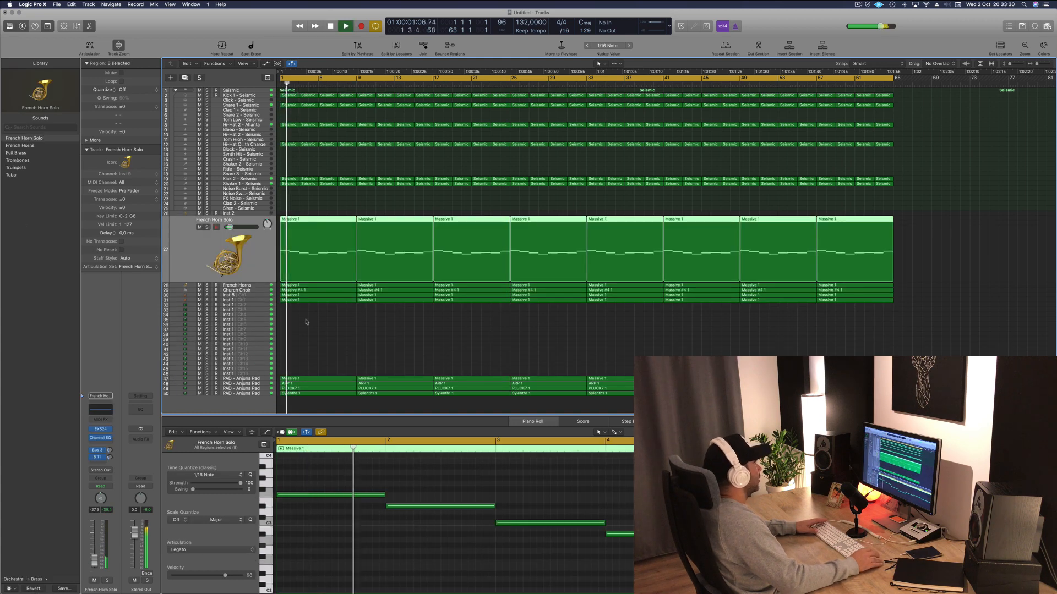
key("space")
key("space")
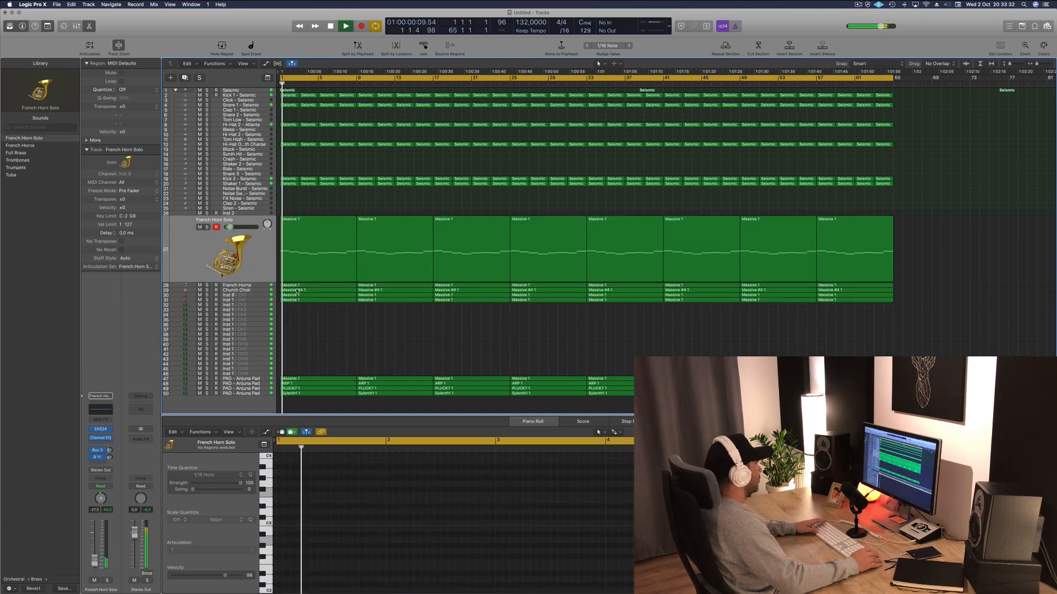
left_click(314, 286)
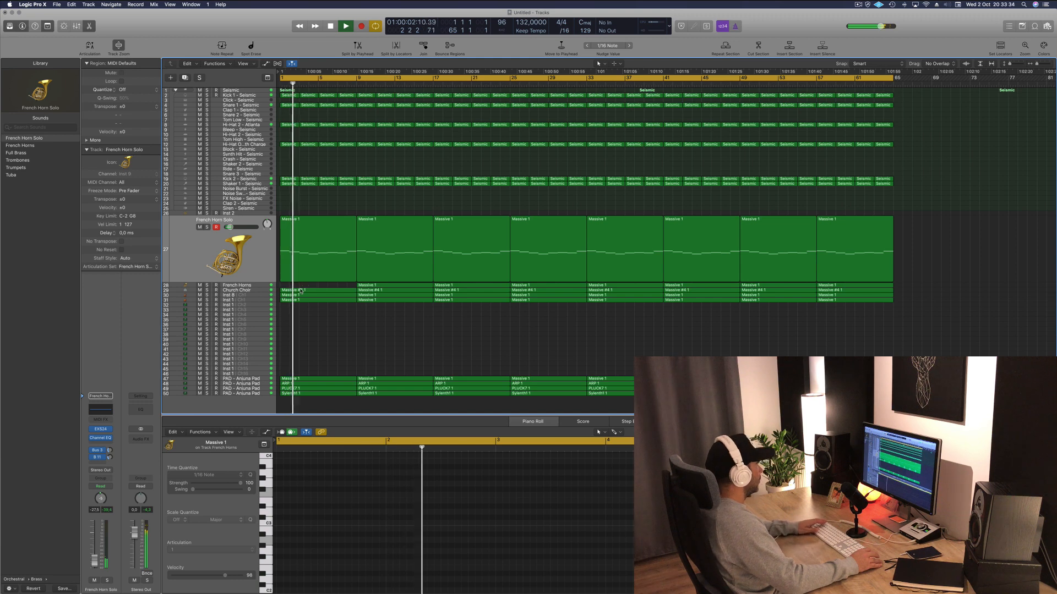
left_click(302, 290)
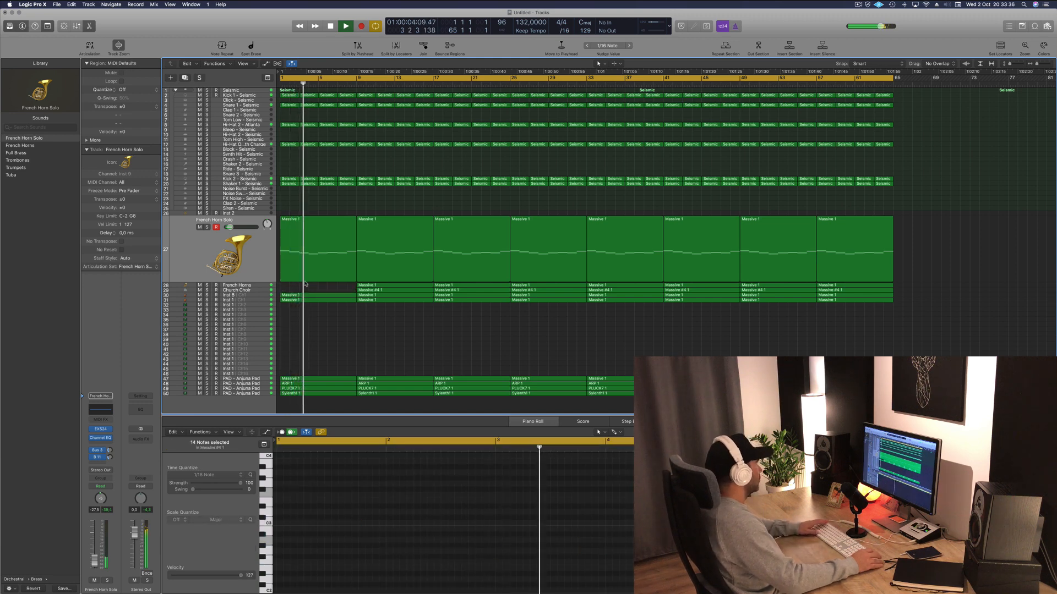
Play the two violin-icon tracks Inst 8 and Inst 1 from the start, soloing each briefly
left_click(256, 295)
key("space")
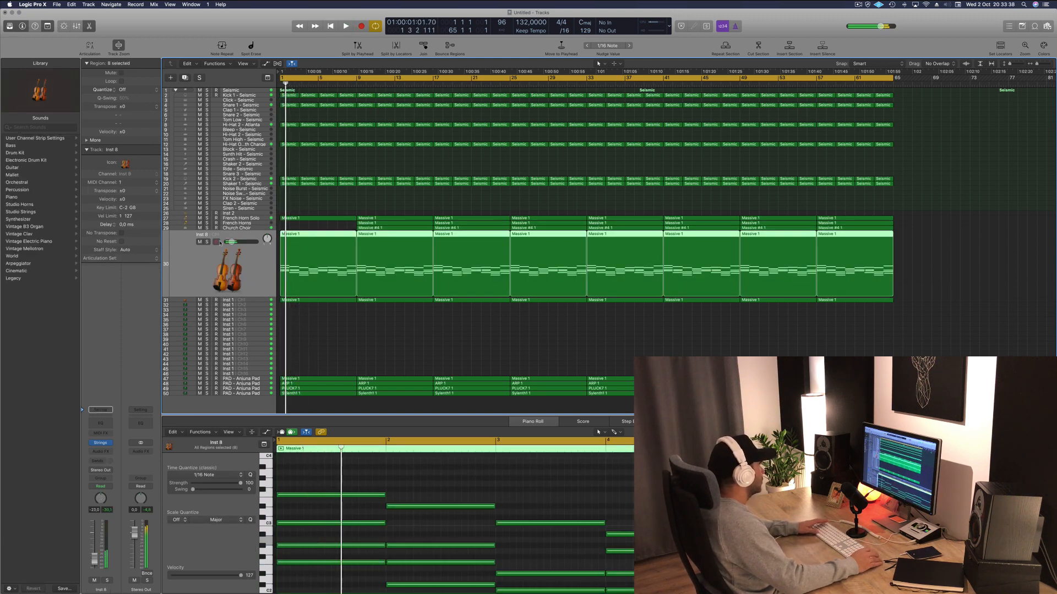
left_click(207, 242)
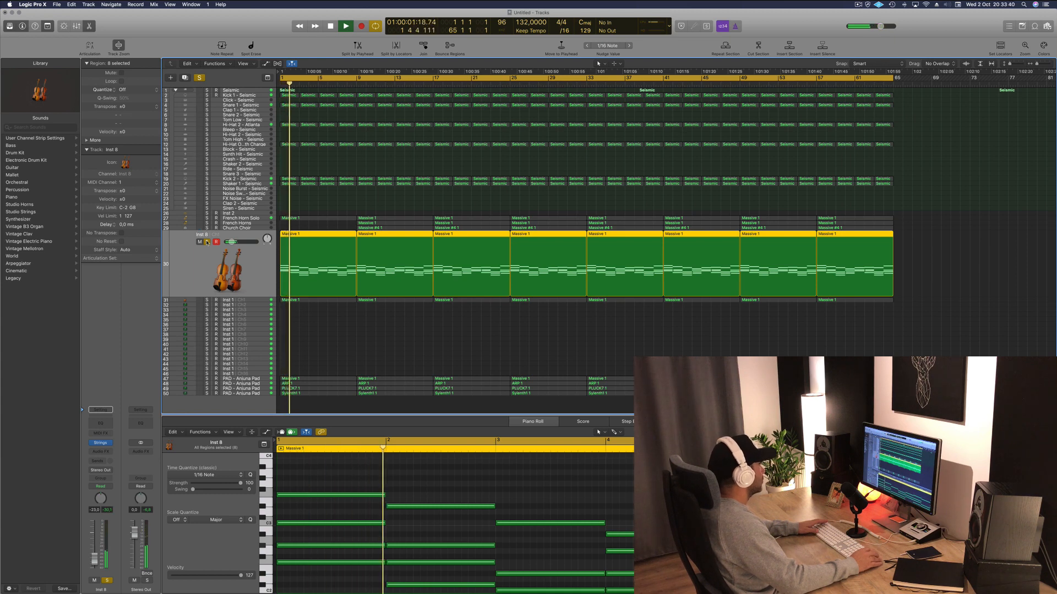
left_click(207, 242)
left_click(263, 303)
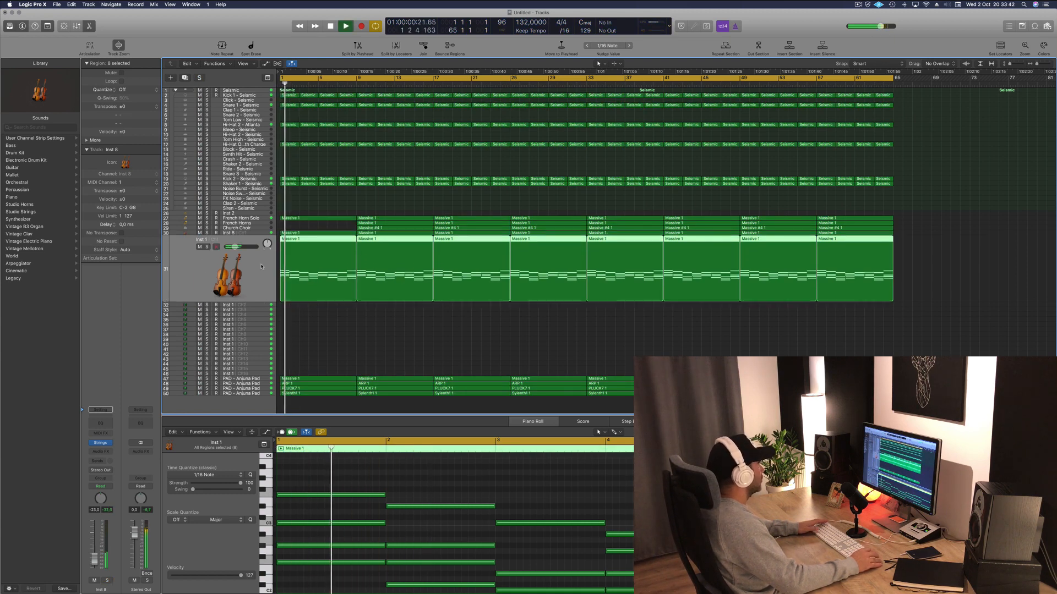
left_click(207, 247)
left_click(207, 247)
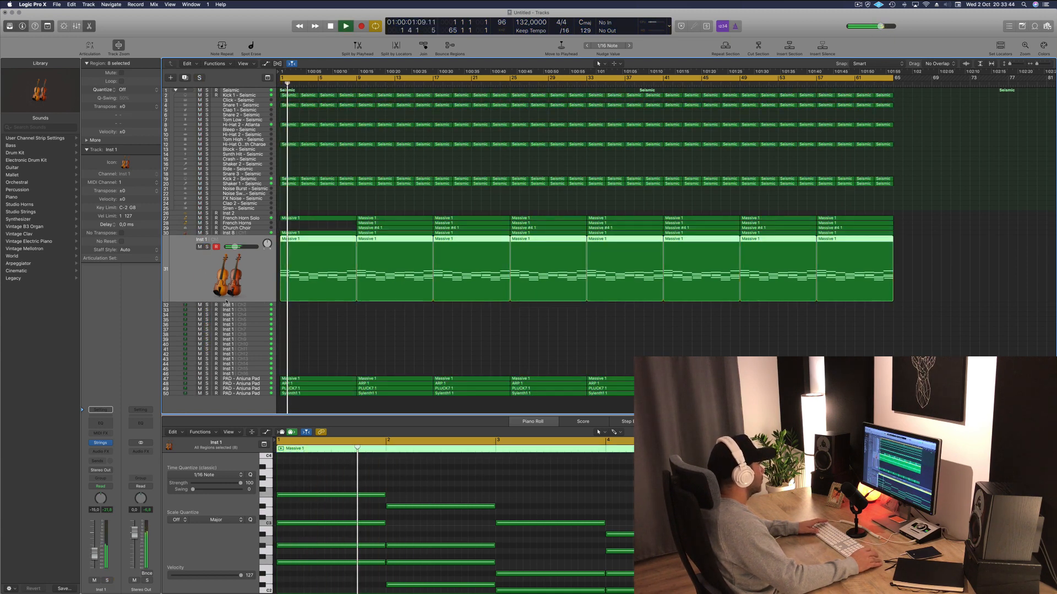
Add a Channel EQ with a raised low cut to the PAD - Anjuna Pad track holding the Massive 1 regions
left_click(256, 380)
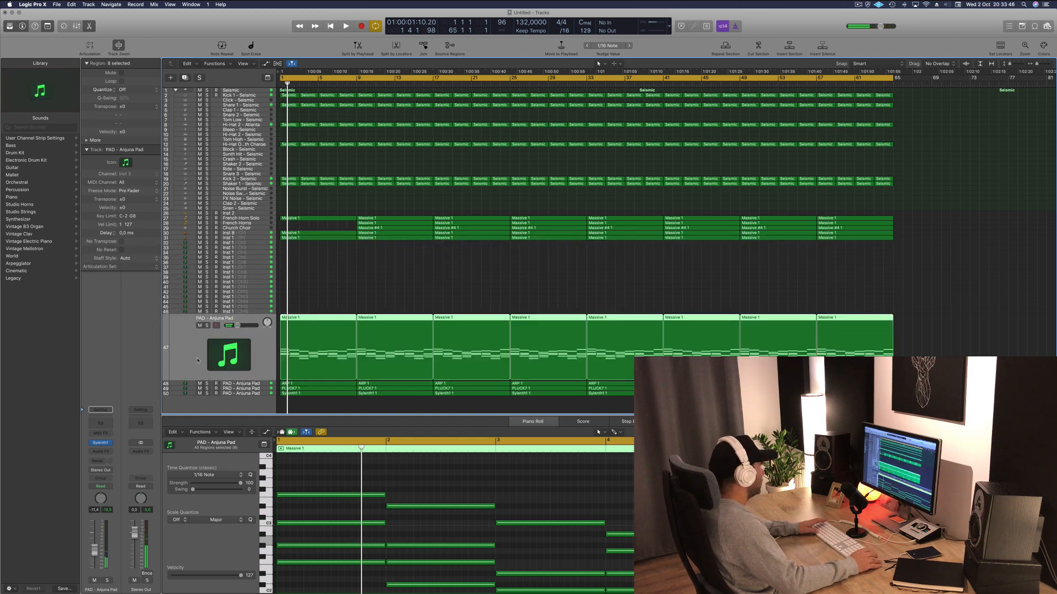
left_click(102, 424)
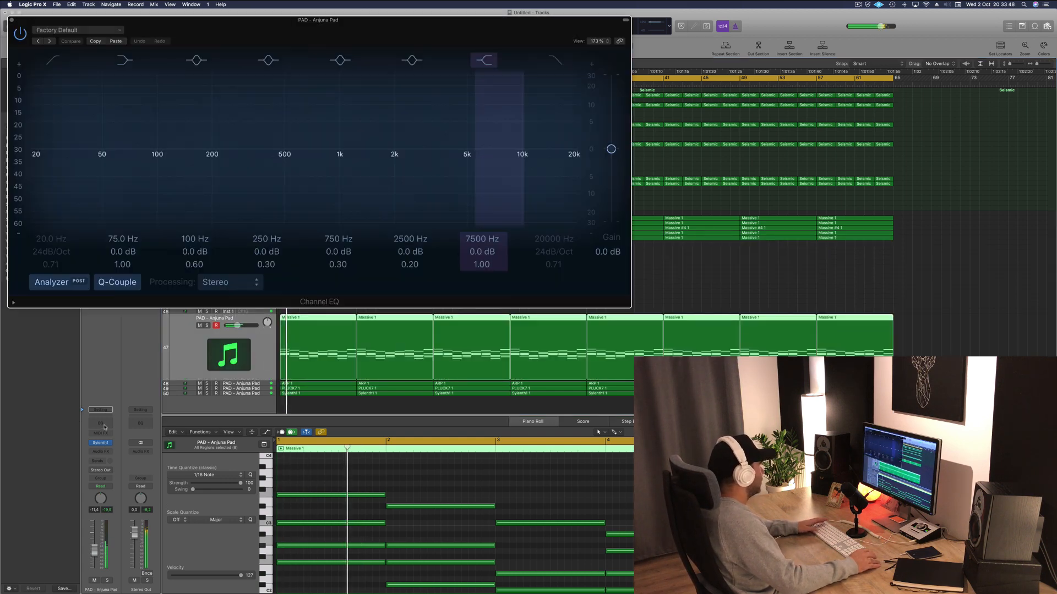
left_click(141, 73)
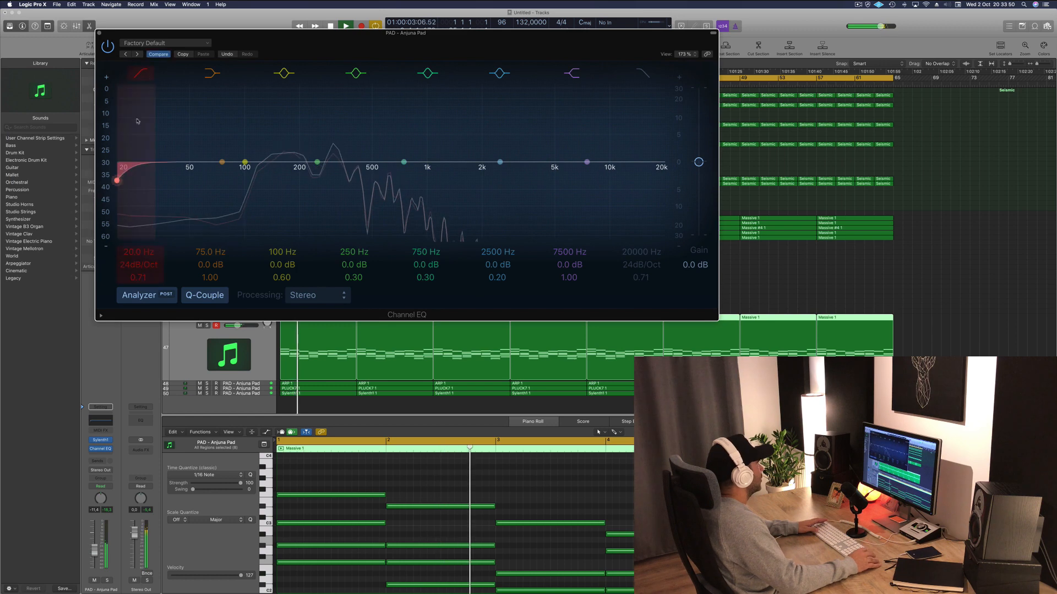
left_click_drag(142, 124, 290, 143)
left_click(99, 33)
key("Return")
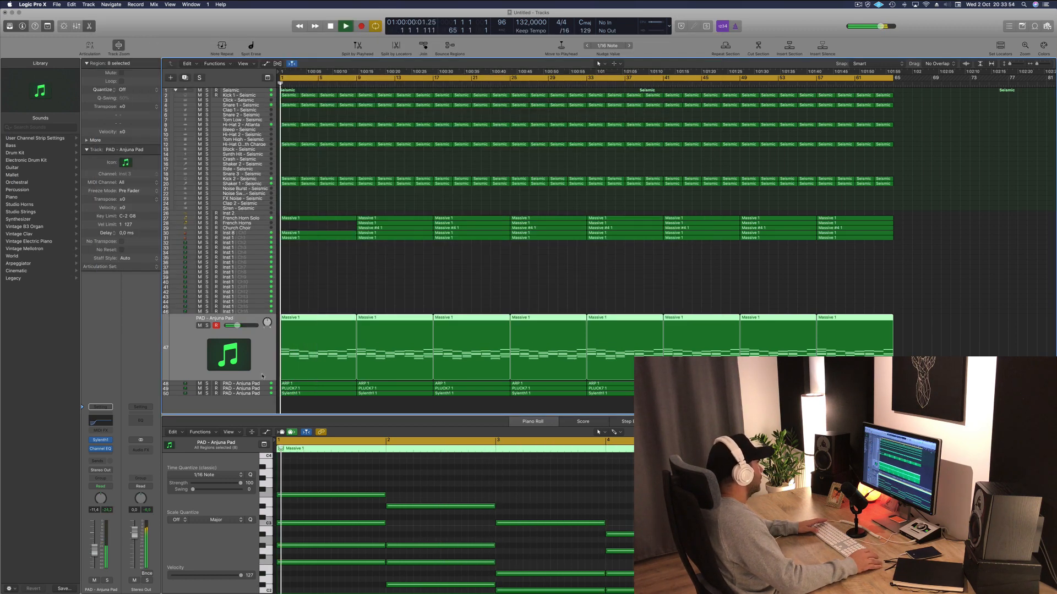
Solo the PAD - Anjuna Pad track with the ARP 1 regions and add a Channel EQ with a low cut at about 176 Hz
left_click(260, 385)
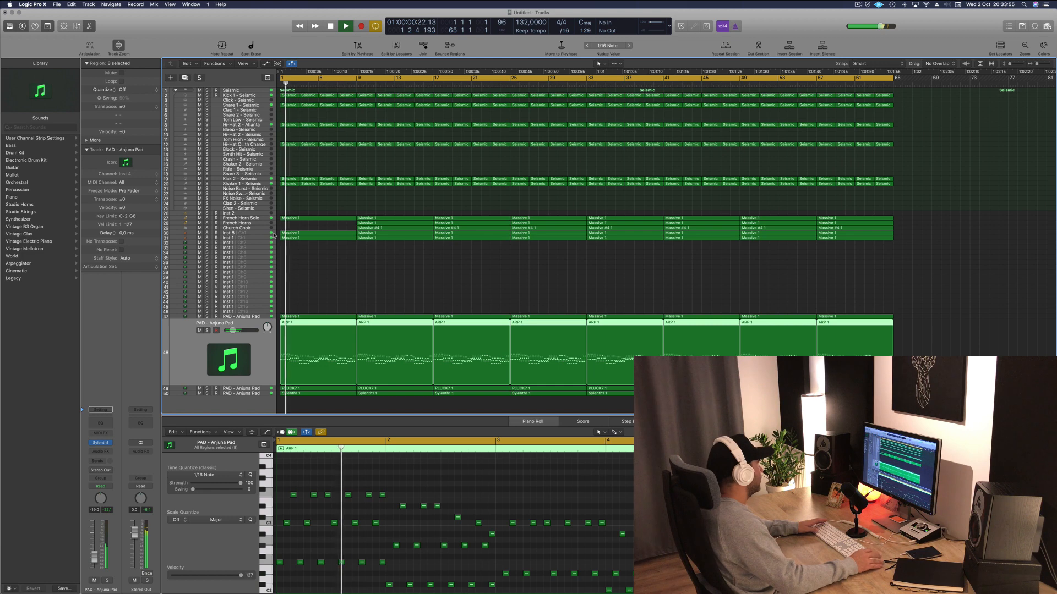
left_click(207, 330)
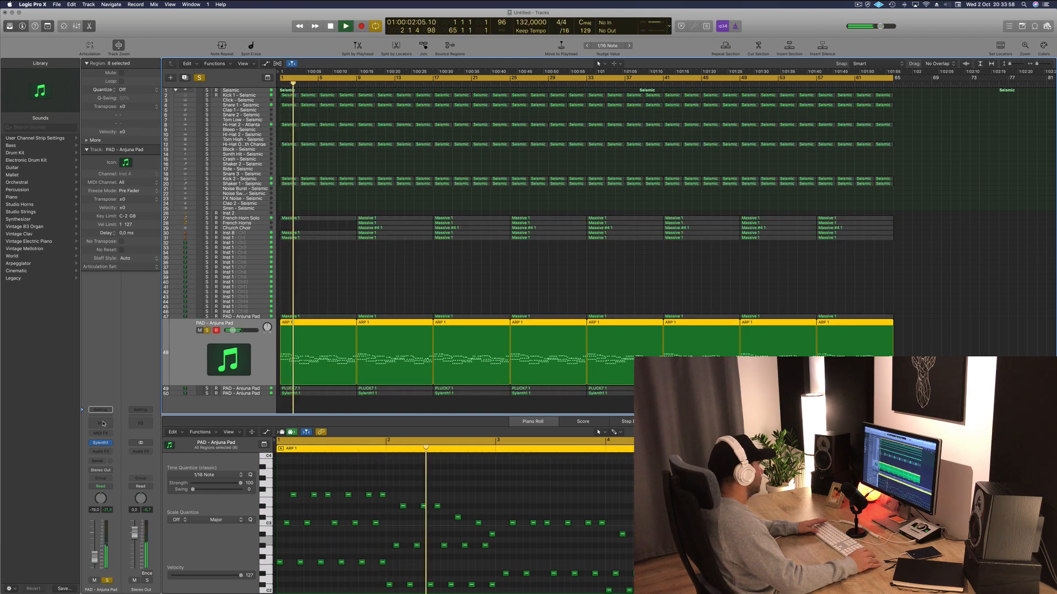
left_click(103, 424)
left_click(50, 149)
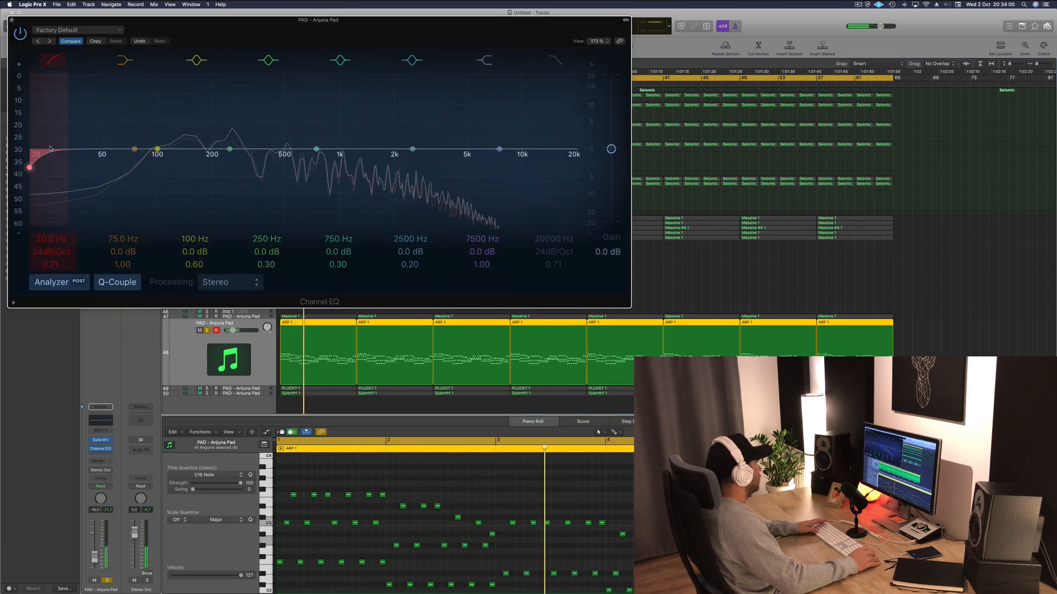
left_click_drag(50, 148, 223, 135)
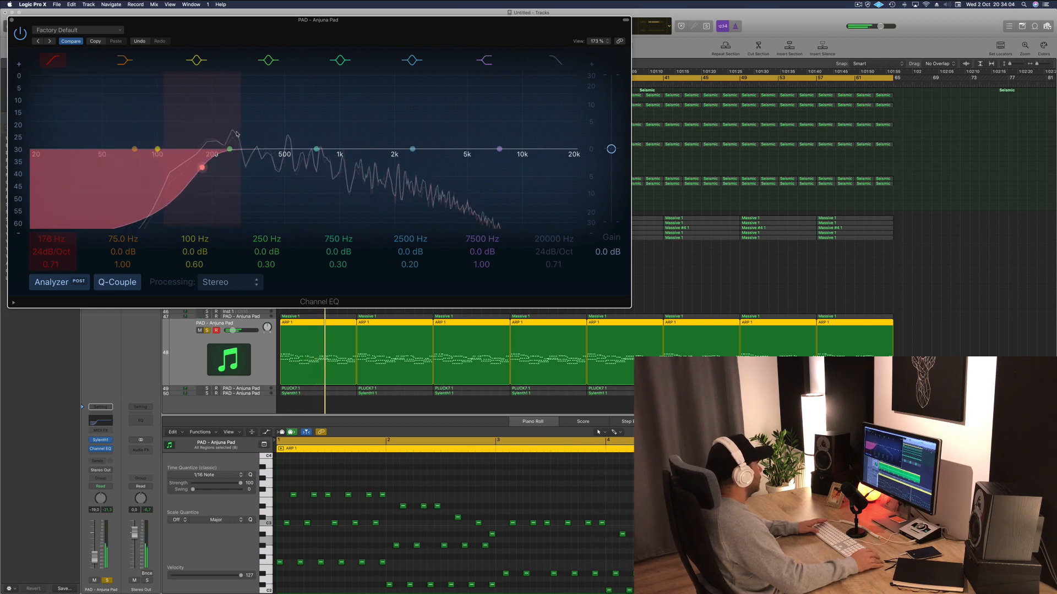
left_click(11, 20)
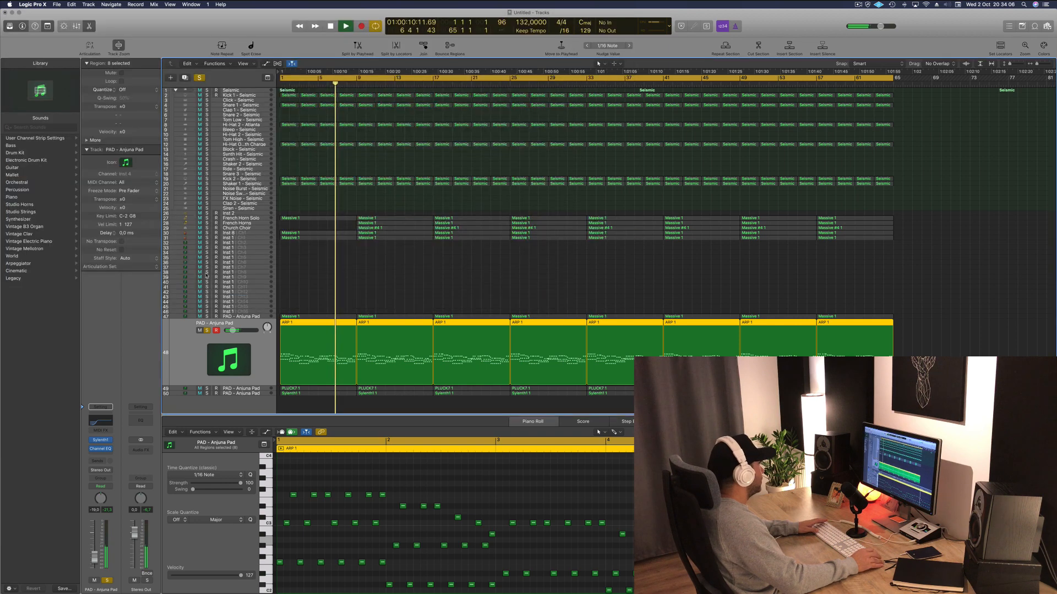
Add a Channel EQ with a low cut at 172 Hz to the PAD - Anjuna Pad track with the PLUCK? 1 regions
left_click(240, 389)
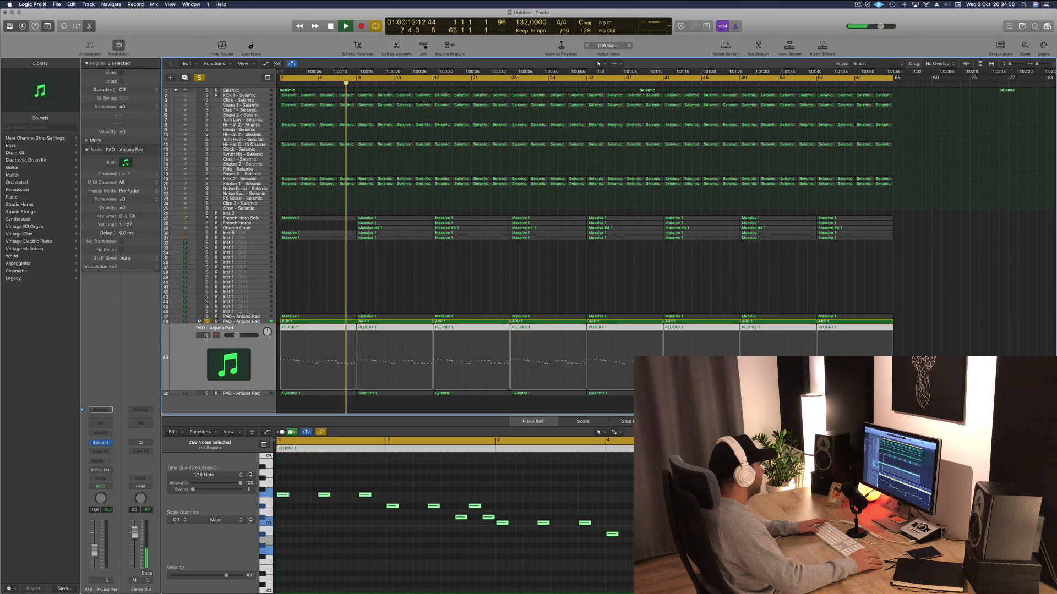
left_click(101, 423)
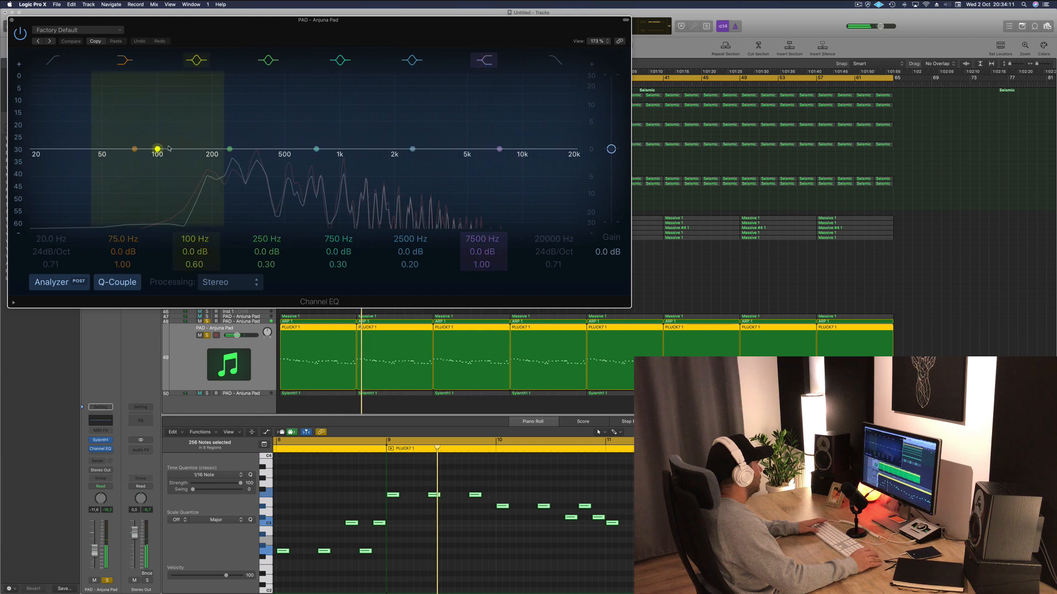
left_click(54, 60)
left_click_drag(83, 151, 255, 144)
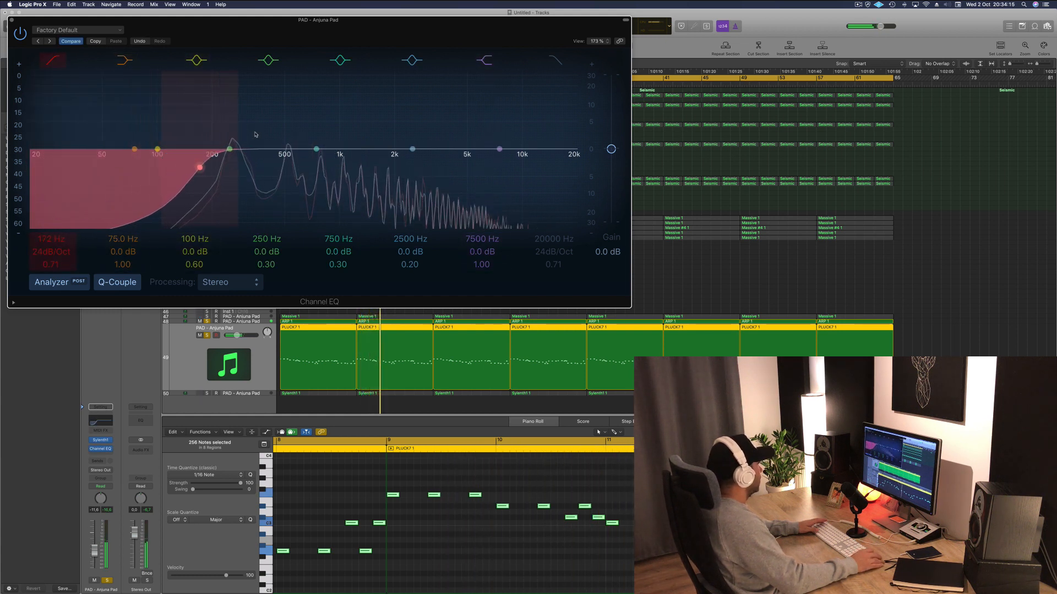
left_click(11, 20)
Turn off solo on the ARP and PLUCK tracks and open Sylenth1 on the lowest PAD - Anjuna Pad track
left_click(258, 394)
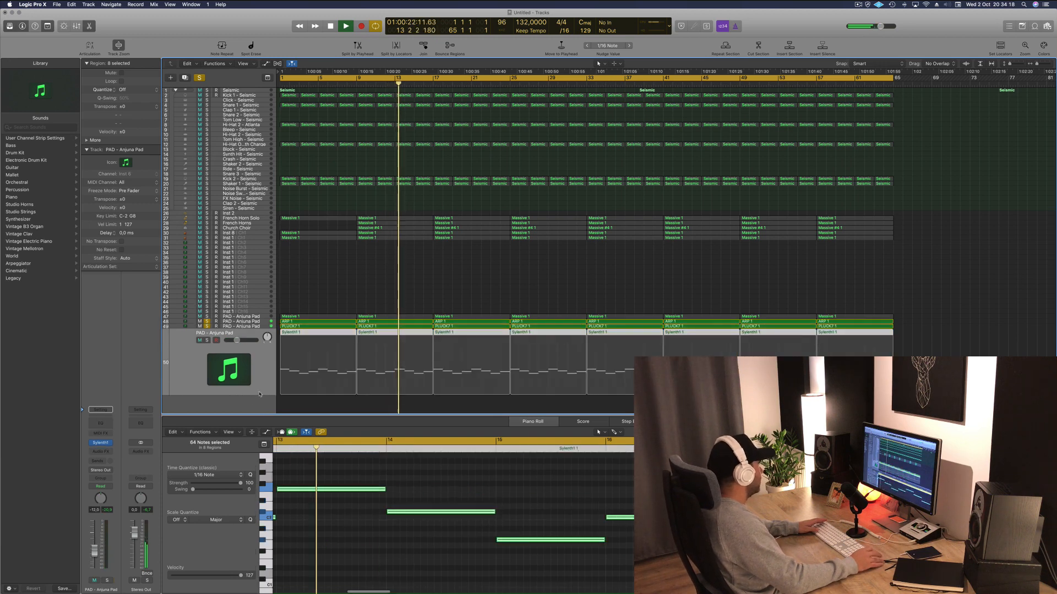
key("Return")
left_click(206, 321)
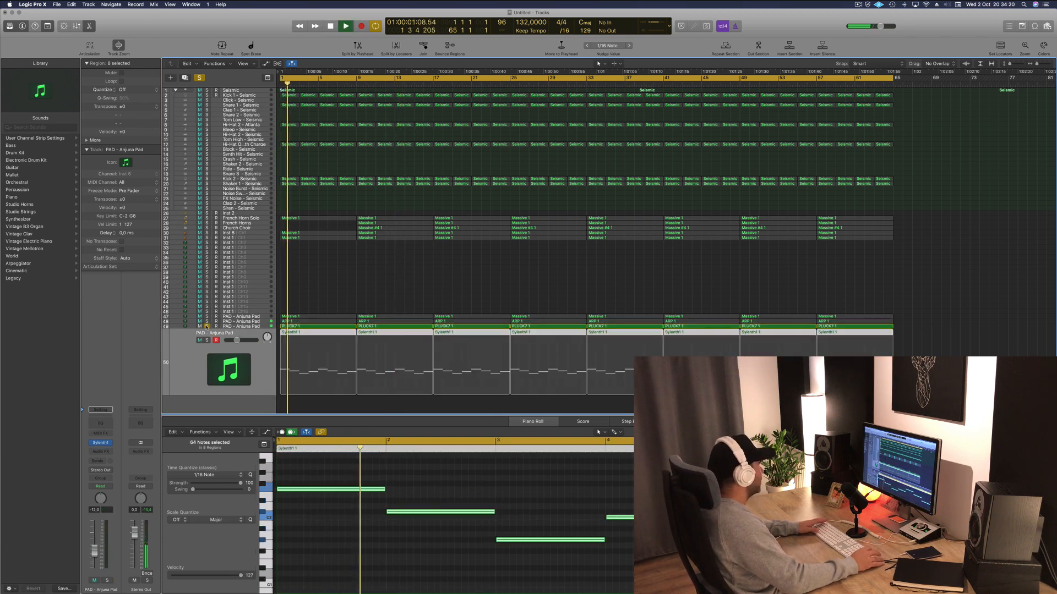
left_click(102, 443)
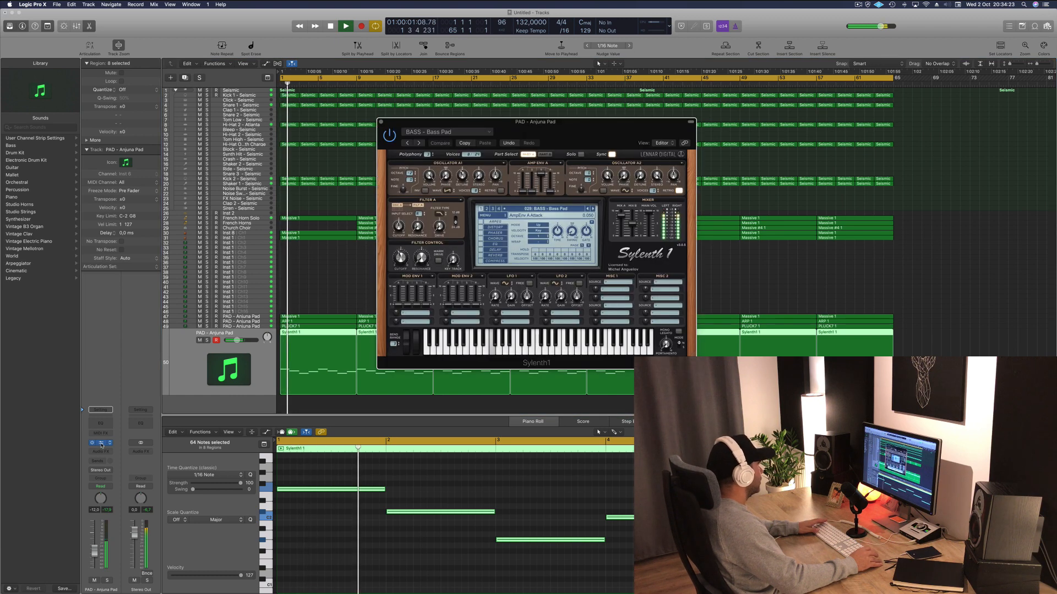
Audition the Sylenth1 bass presets from Bass Pad through BP Bassline + Distortion to Deep + Dirty over the playing arrangement
key("space")
left_click(593, 209)
key("space")
left_click_drag(606, 135, 641, 132)
key("space")
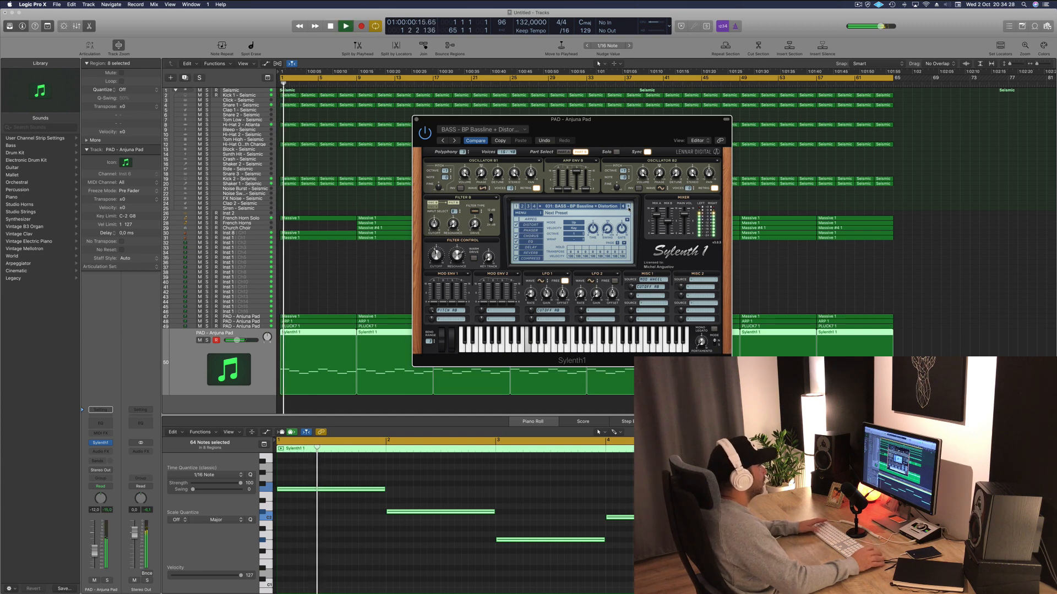
left_click(629, 207)
key("space")
key("space")
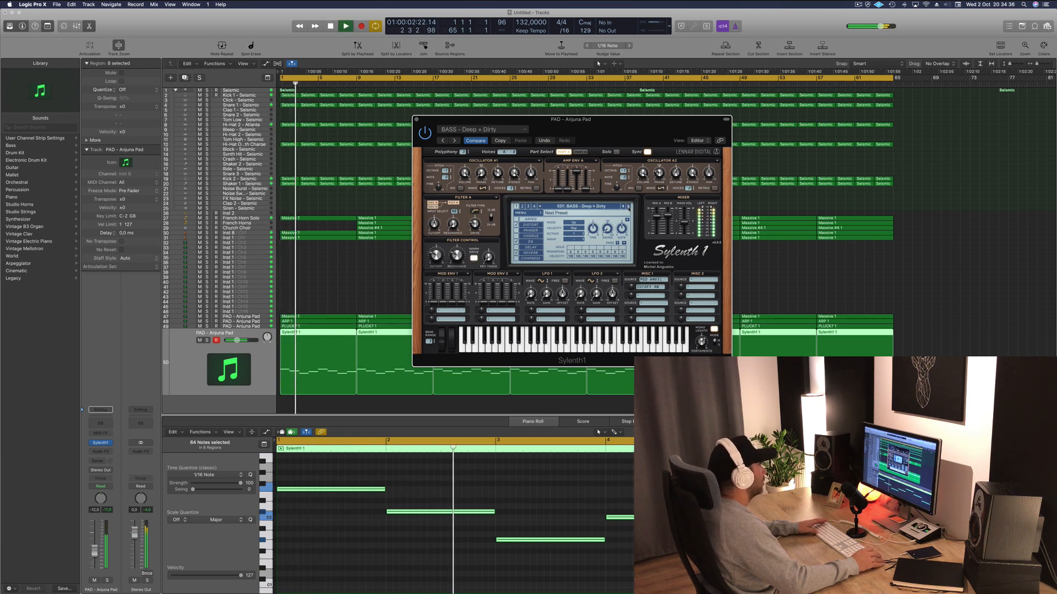
Audition the Sylenth1 bass presets beyond Deep + Dirty, including Distorted Bass and Electro Thing 2, and choose Fat Bass
left_click(629, 207)
key("space")
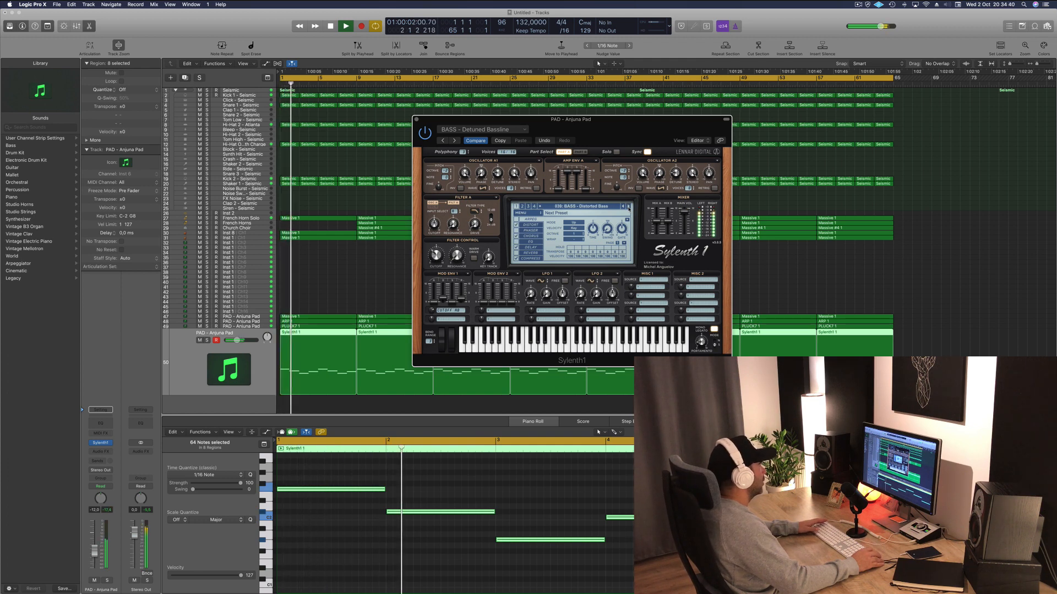
left_click(629, 207)
left_click(629, 207)
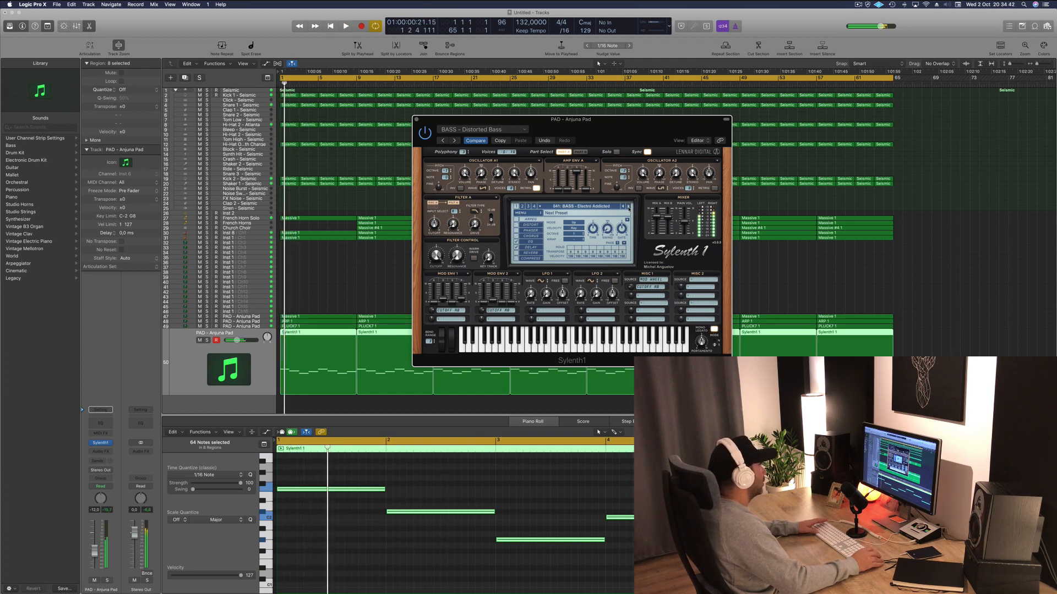
left_click(629, 206)
left_click(629, 207)
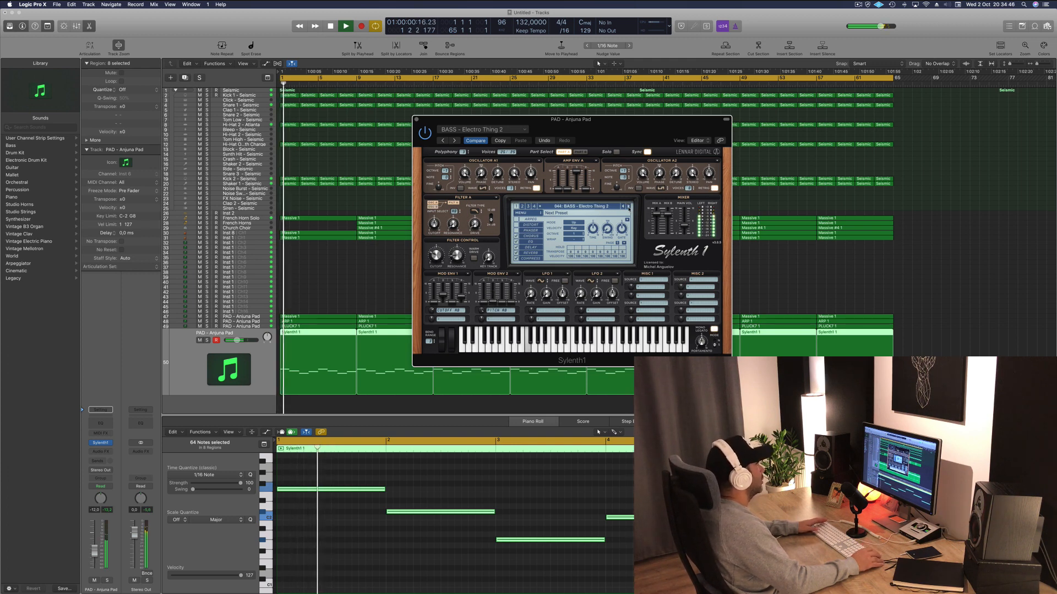
left_click(629, 207)
left_click(629, 206)
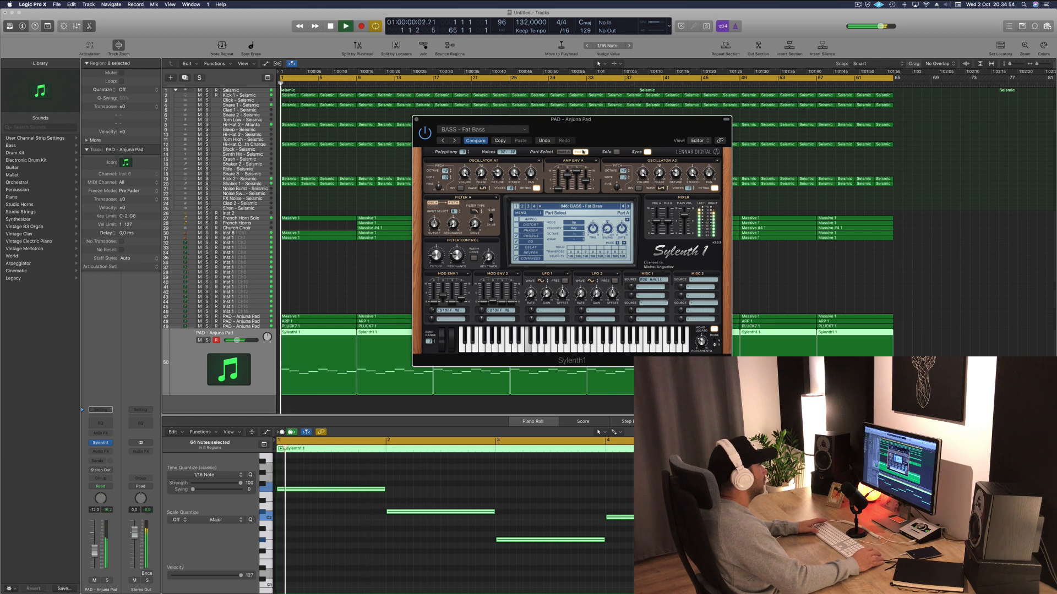
Raise the amp envelope release on parts A and B of the Fat Bass preset and replay the arrangement
left_click(563, 152)
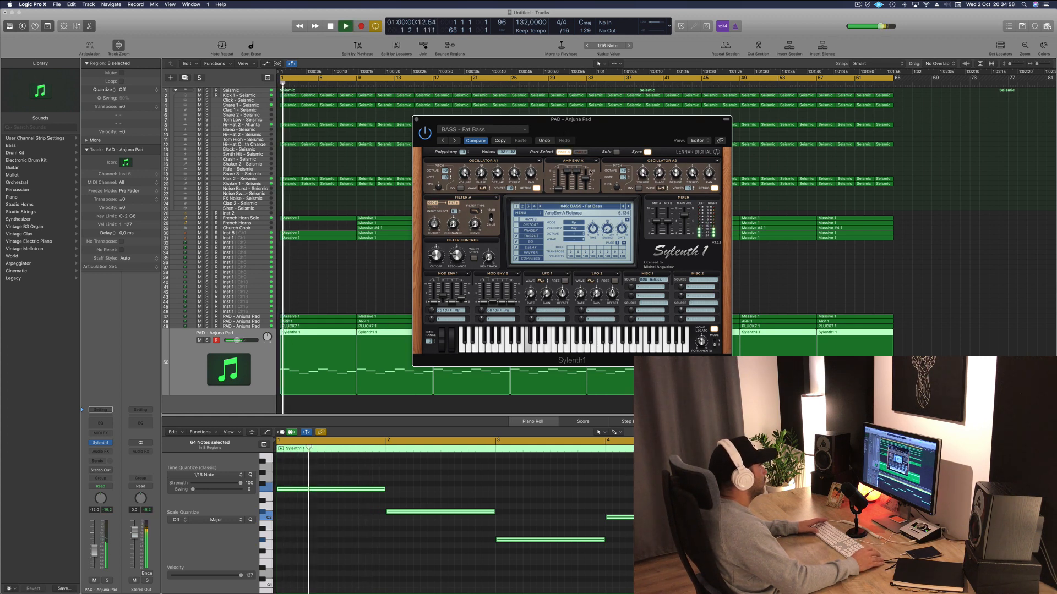
left_click(580, 152)
left_click(587, 176)
key("space")
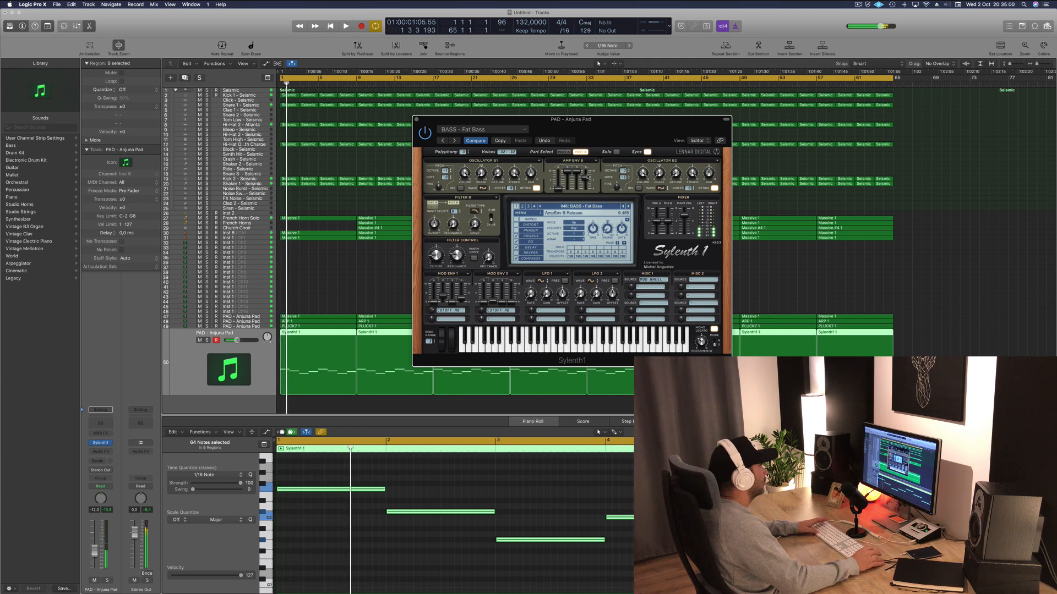
Adjust modulation envelope 1's amount in the Fat Bass preset and compare the bass track soloed and in the full arrangement
left_click_drag(439, 330, 439, 332)
key("space")
key("space")
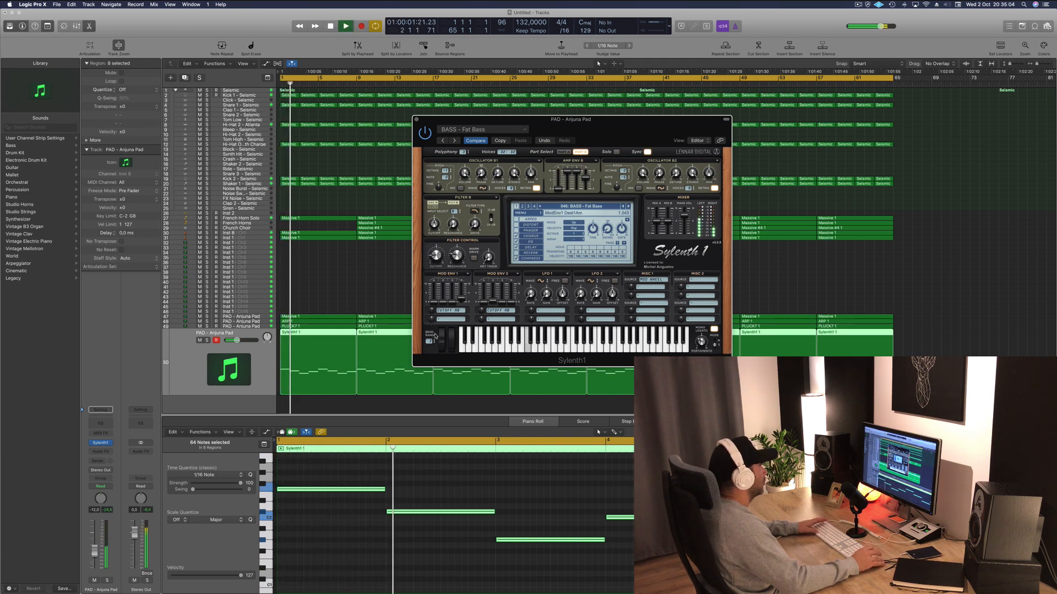
key("space")
key("space")
left_click(207, 340)
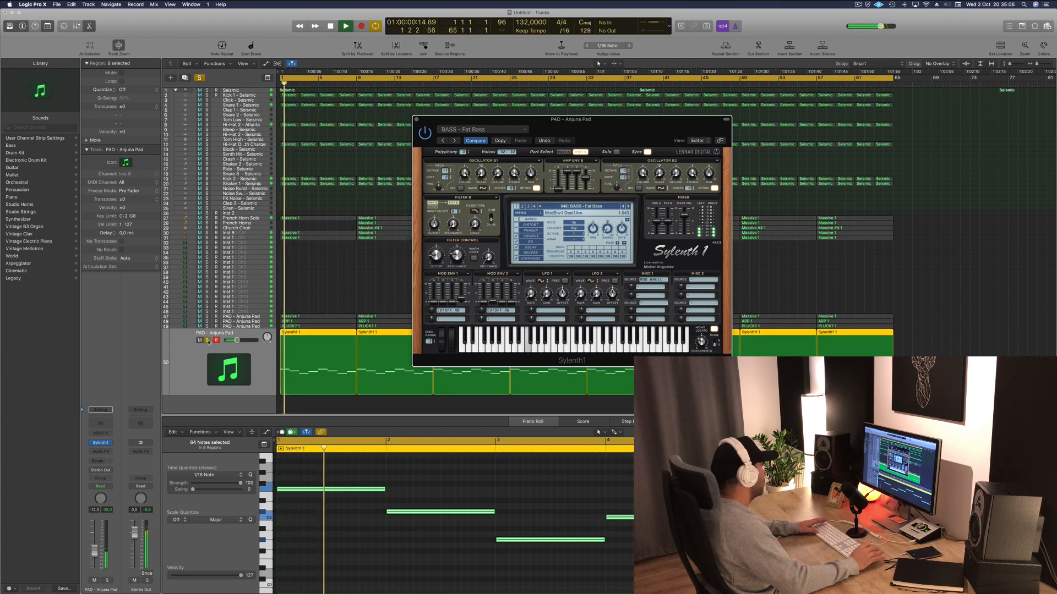
left_click(207, 340)
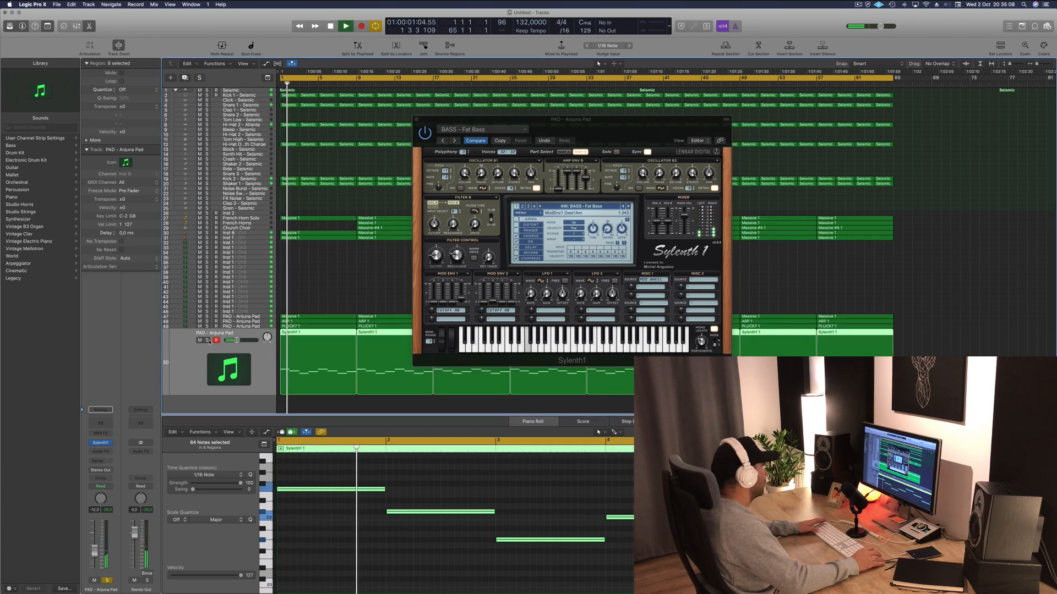
key("space")
key("space")
Load the Fat Chorus Bass preset and set filter A to Oscillators Part A and B input and Lowpass type
left_click(628, 206)
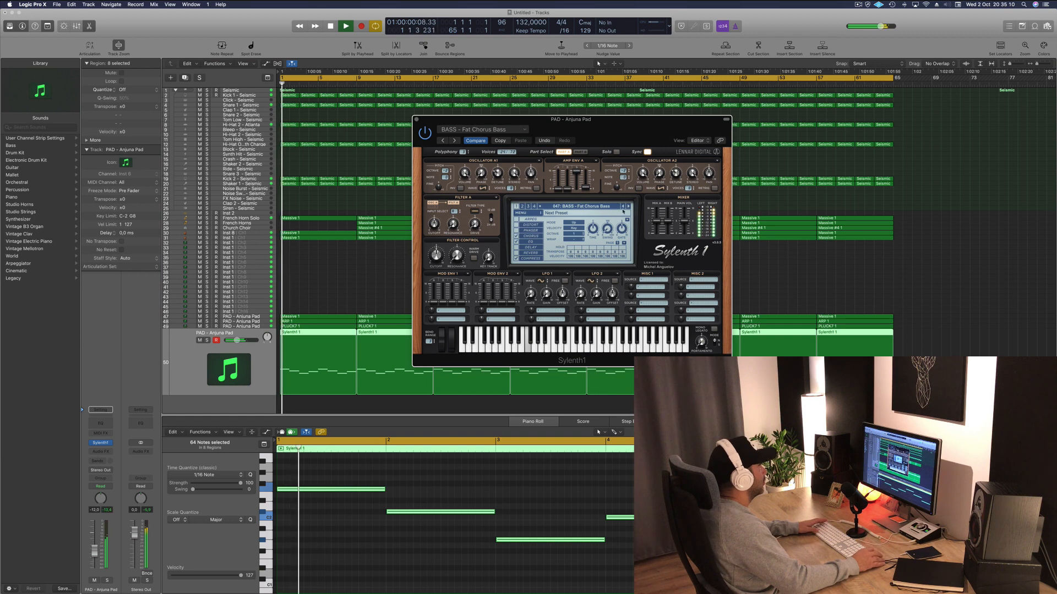
left_click_drag(425, 257, 460, 254)
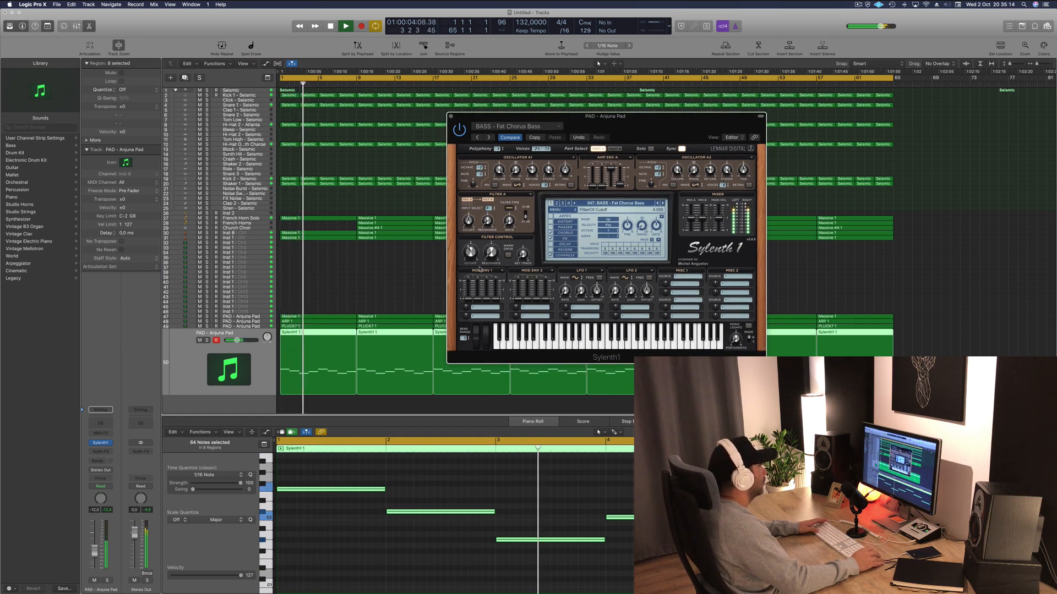
left_click(488, 208)
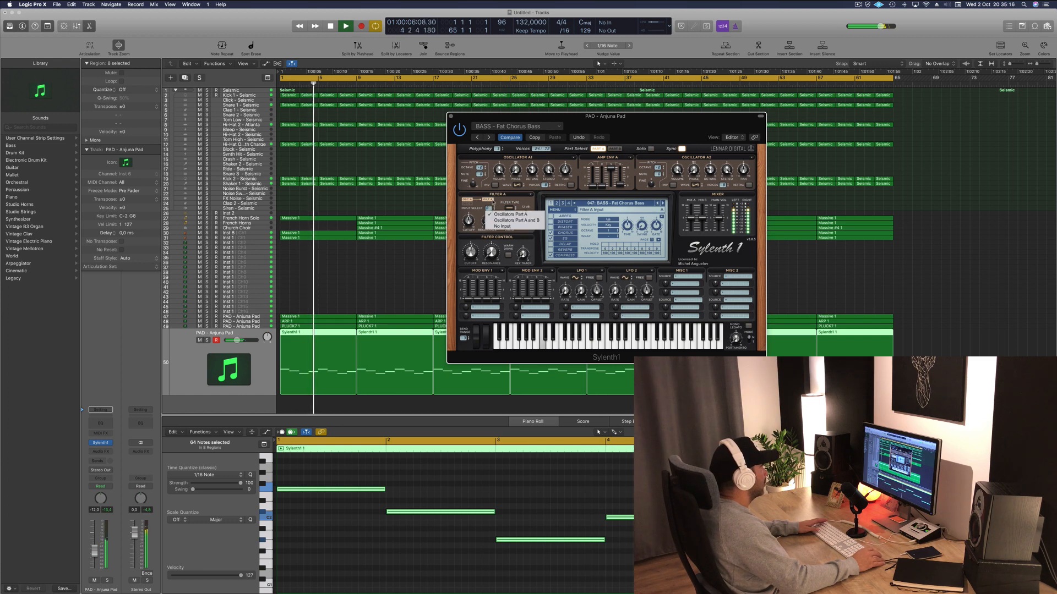
left_click(509, 220)
key("Return")
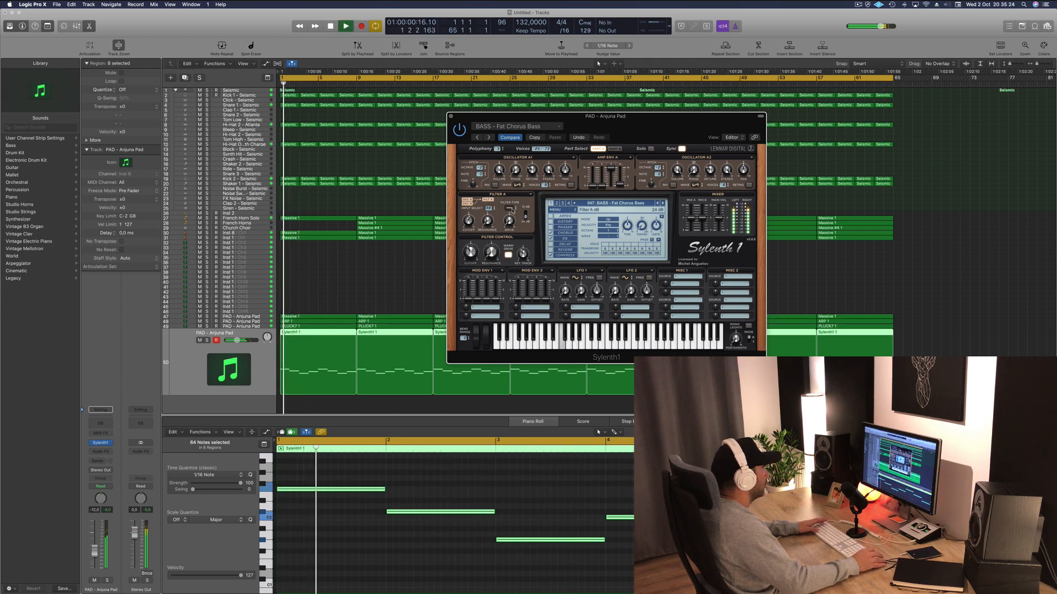
left_click(510, 209)
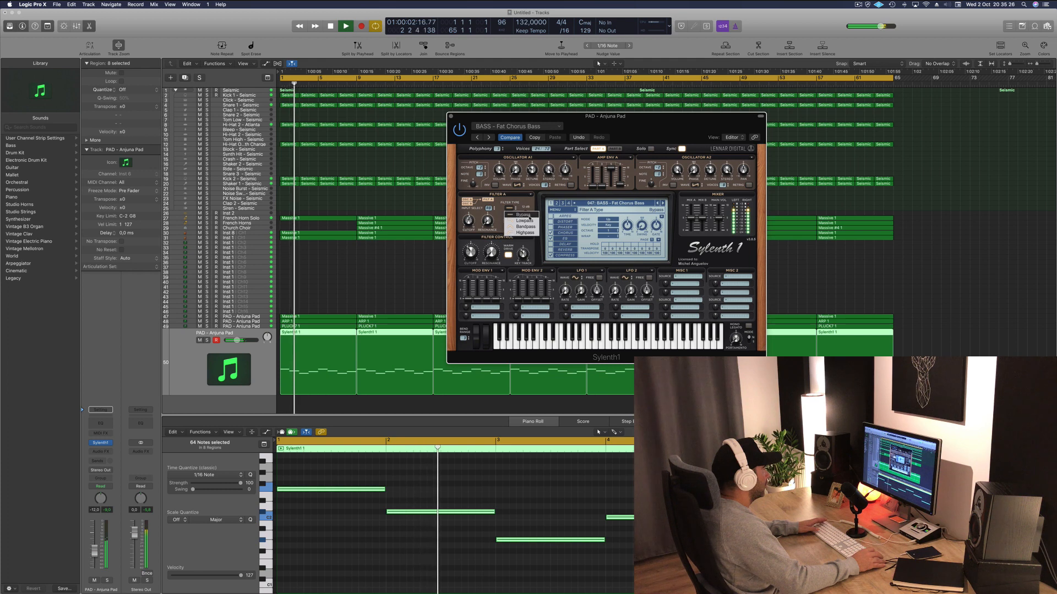
left_click(526, 221)
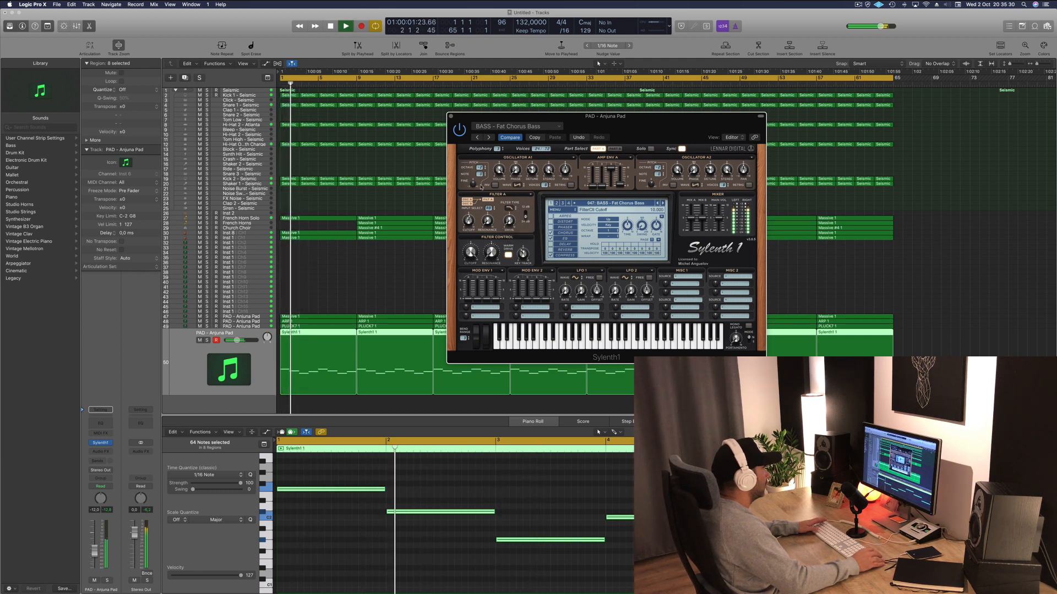
Audition the Sylenth1 bass presets from Fat Saws through Felicity, Heavy House and High Pass Bassline to Let Go
left_click(663, 203)
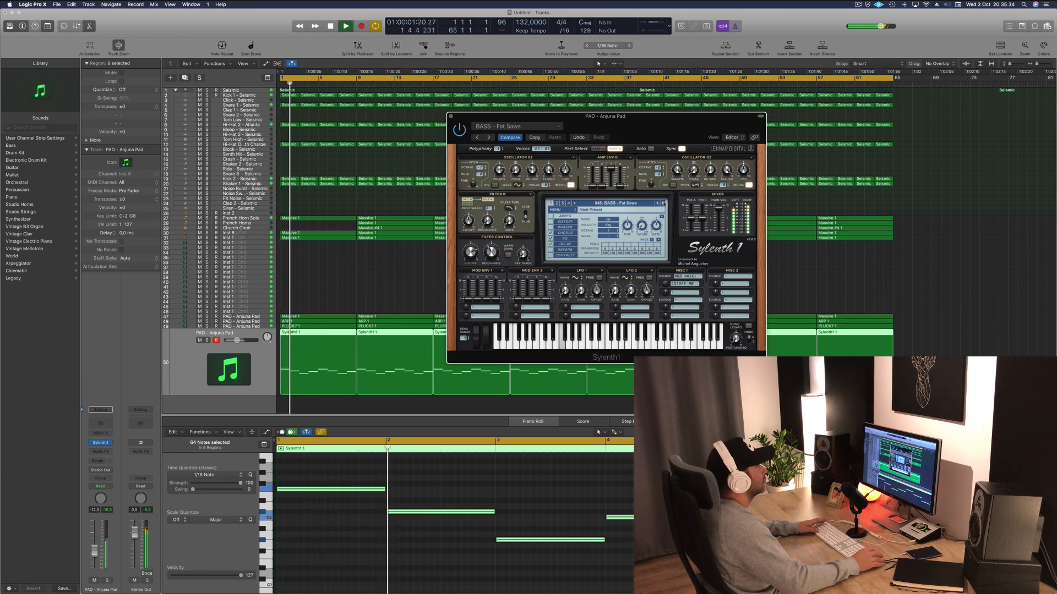
left_click(663, 203)
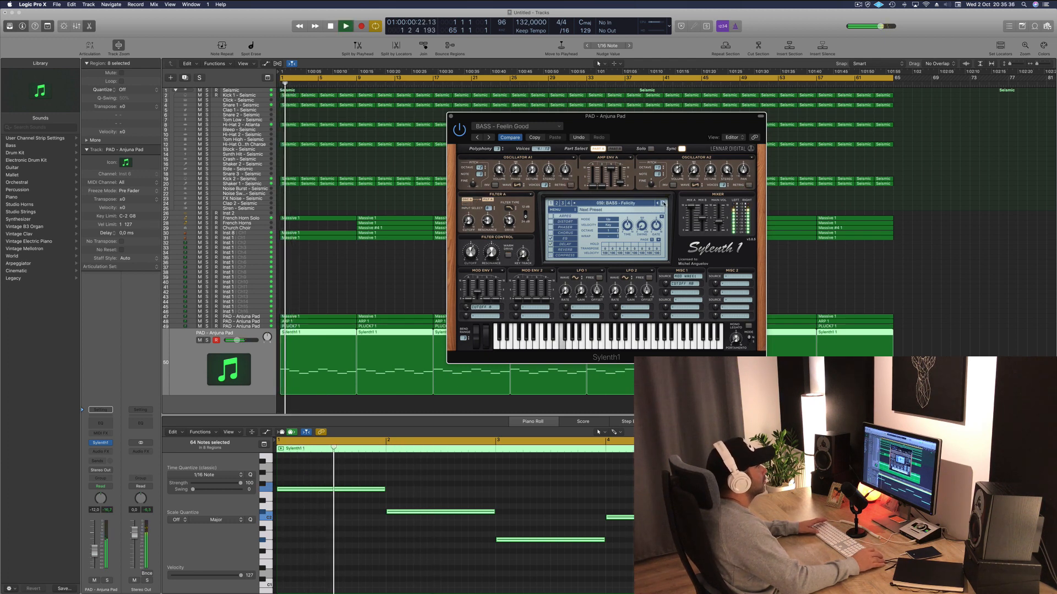
left_click(664, 203)
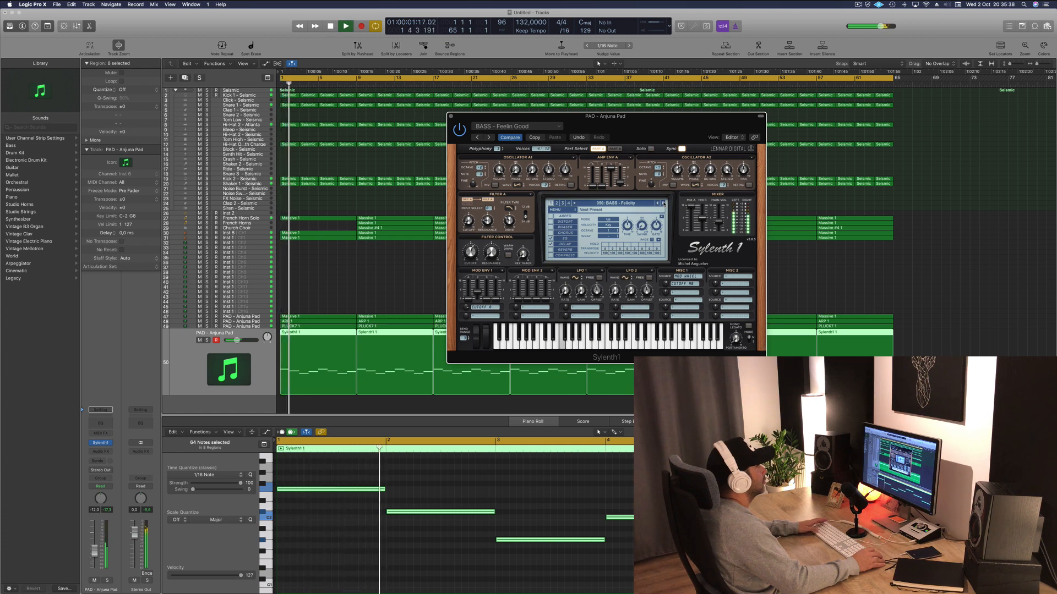
left_click(663, 203)
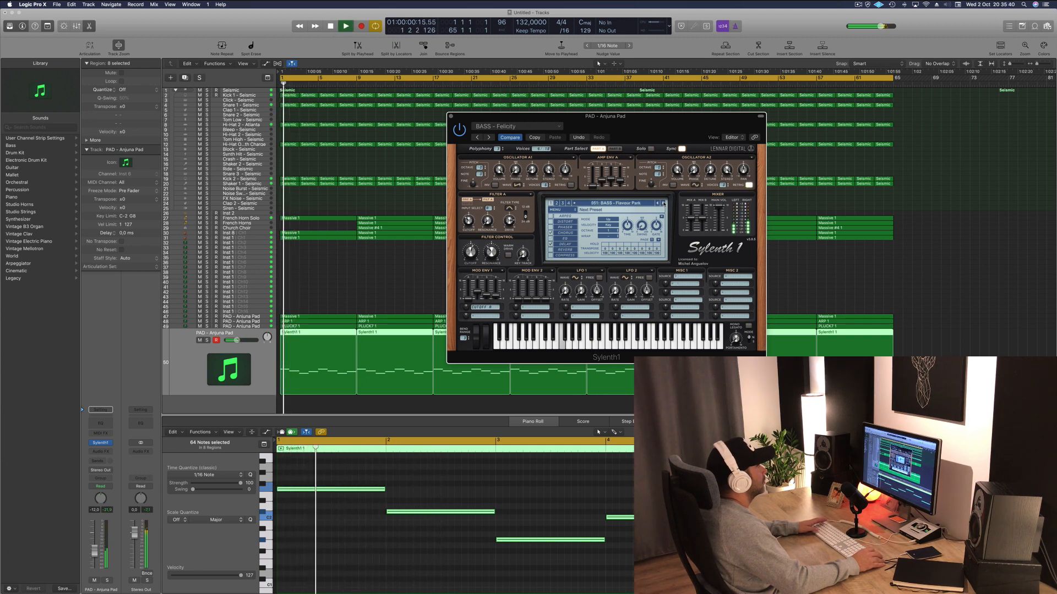
left_click(663, 203)
left_click(664, 203)
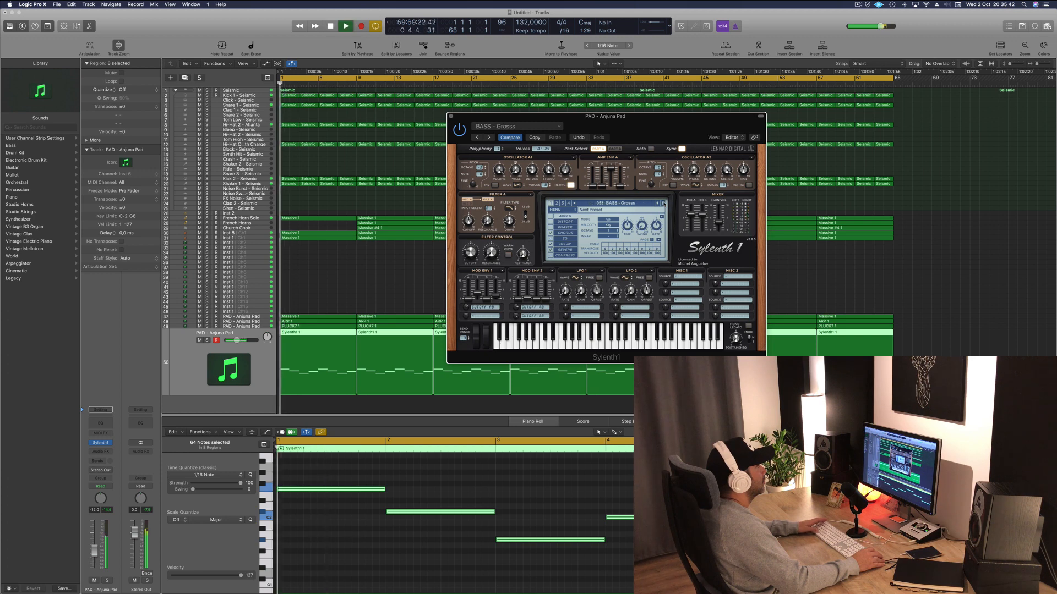
left_click(663, 203)
left_click(663, 203)
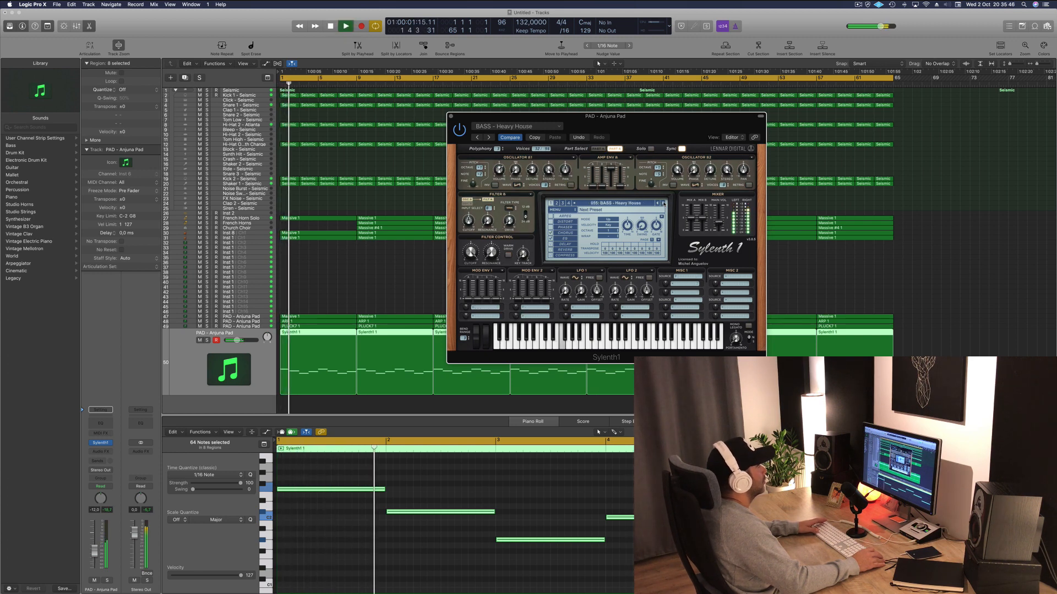
left_click(663, 203)
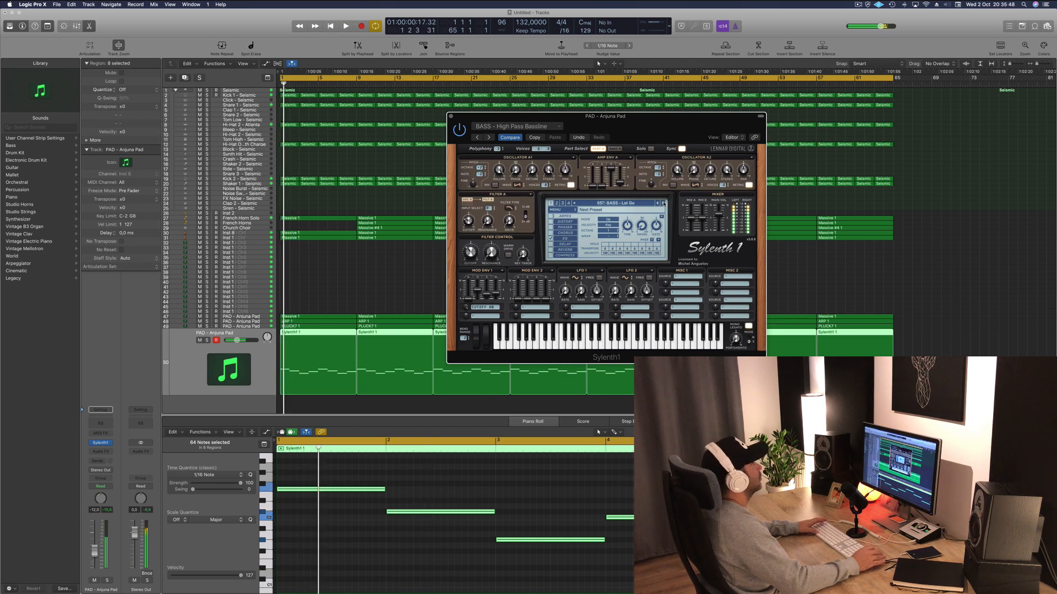
left_click(663, 203)
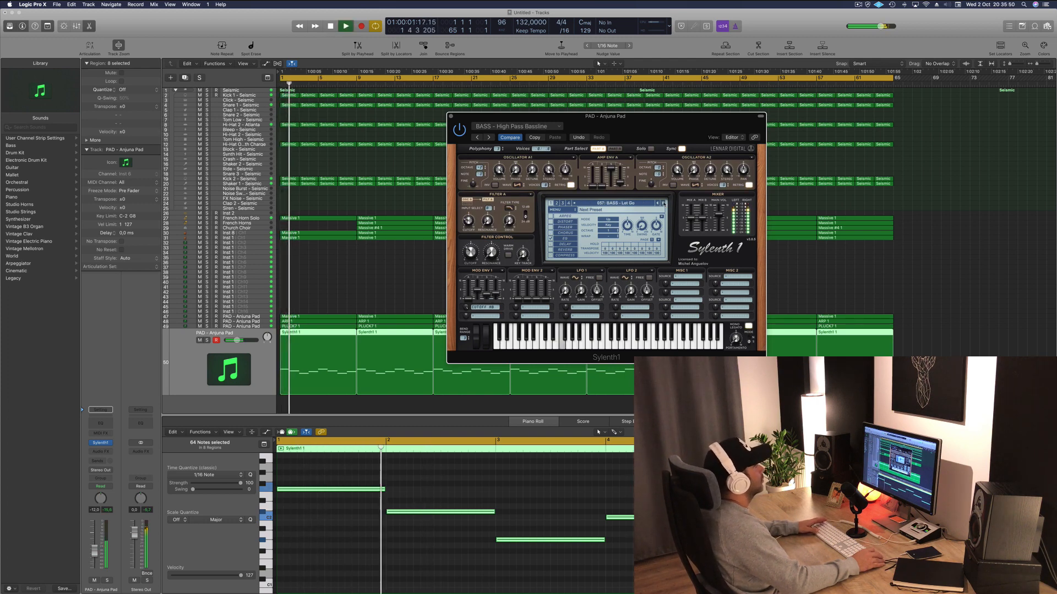
Choose the Long Bass preset in Sylenth1, close the instrument and compare the bass track soloed and in the full arrangement
left_click(206, 341)
left_click(206, 342)
key("Return")
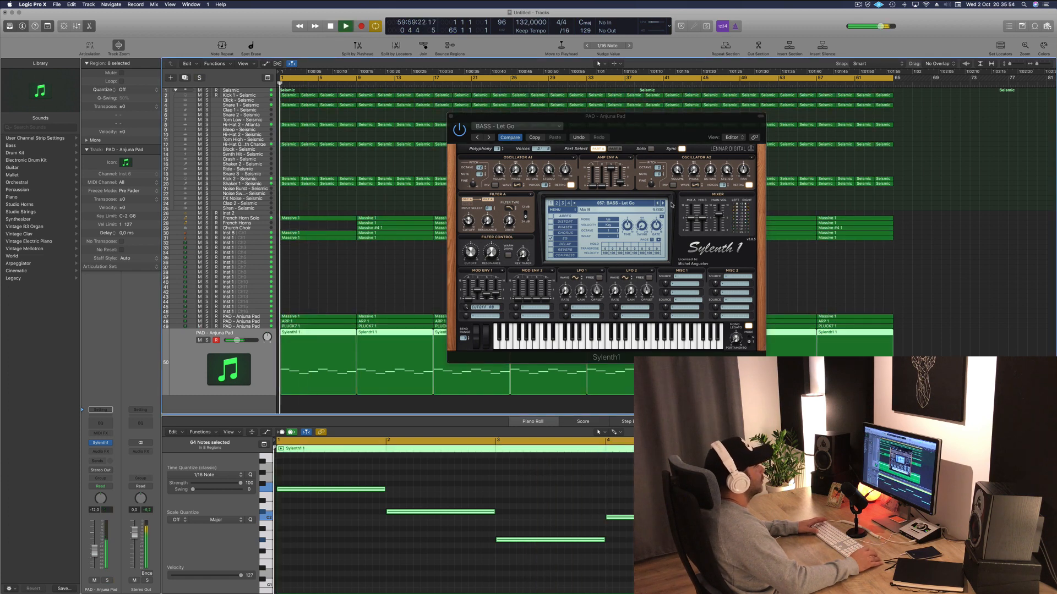
left_click(663, 203)
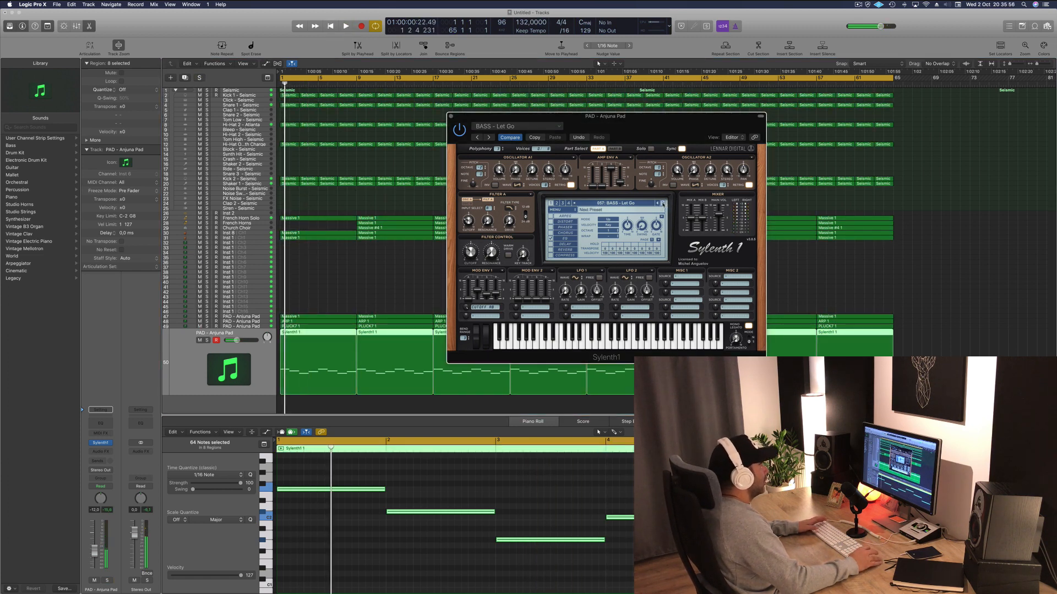
left_click(663, 203)
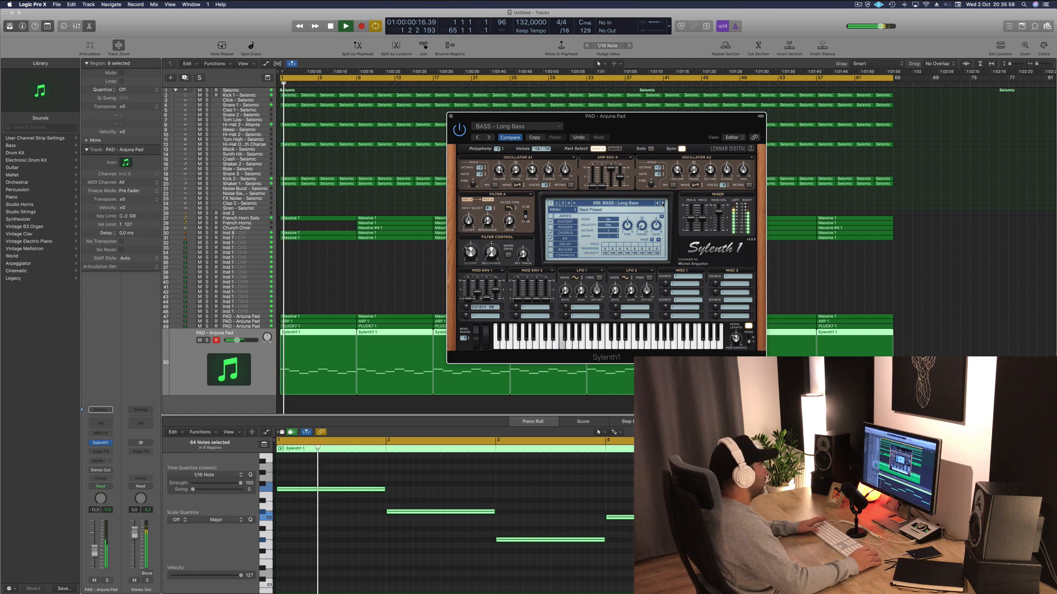
left_click_drag(664, 122, 706, 125)
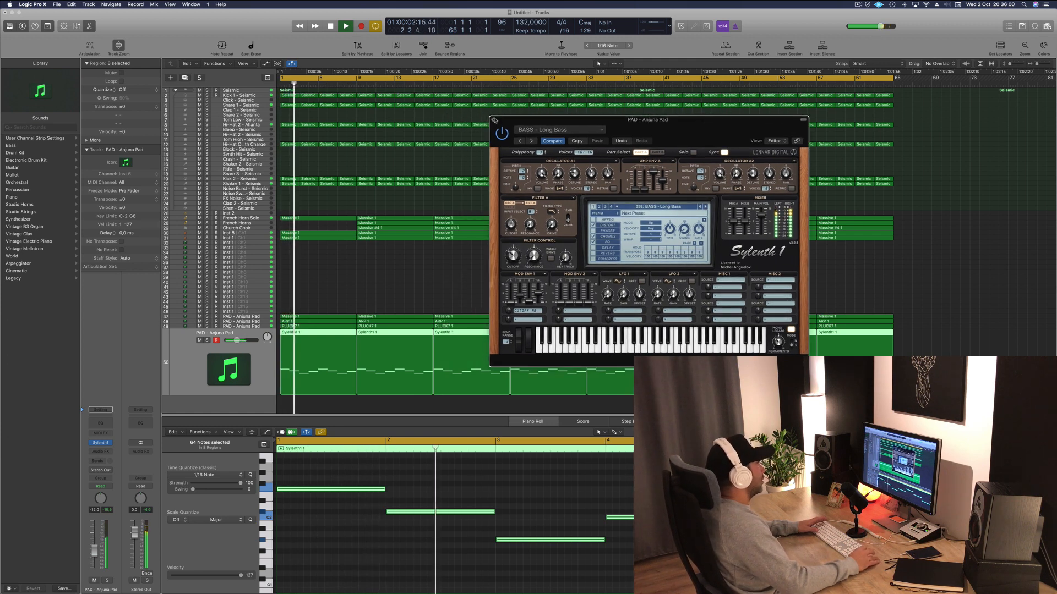
left_click(494, 120)
key("space")
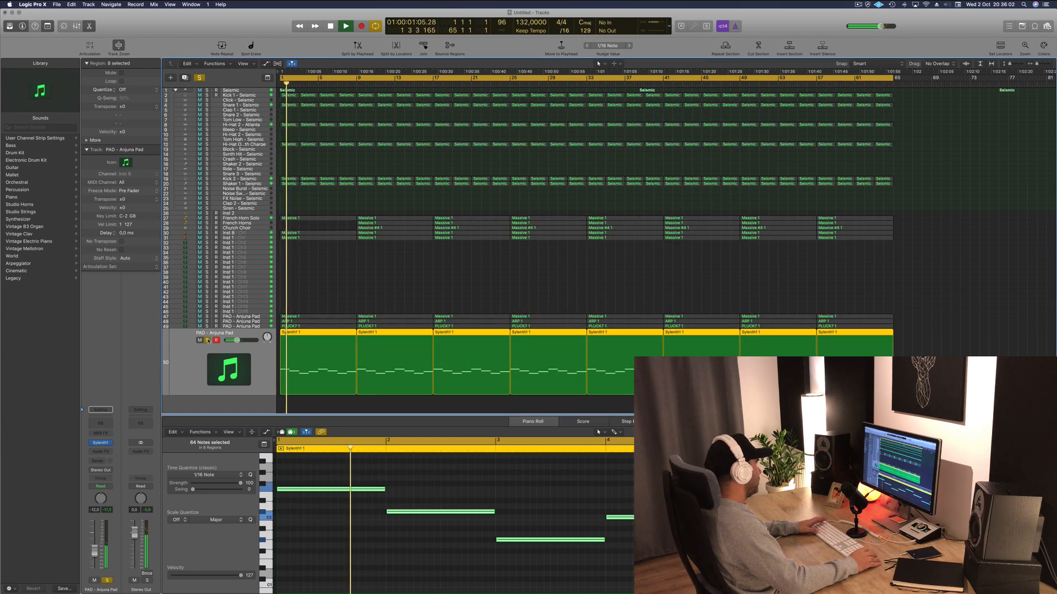
key("Return")
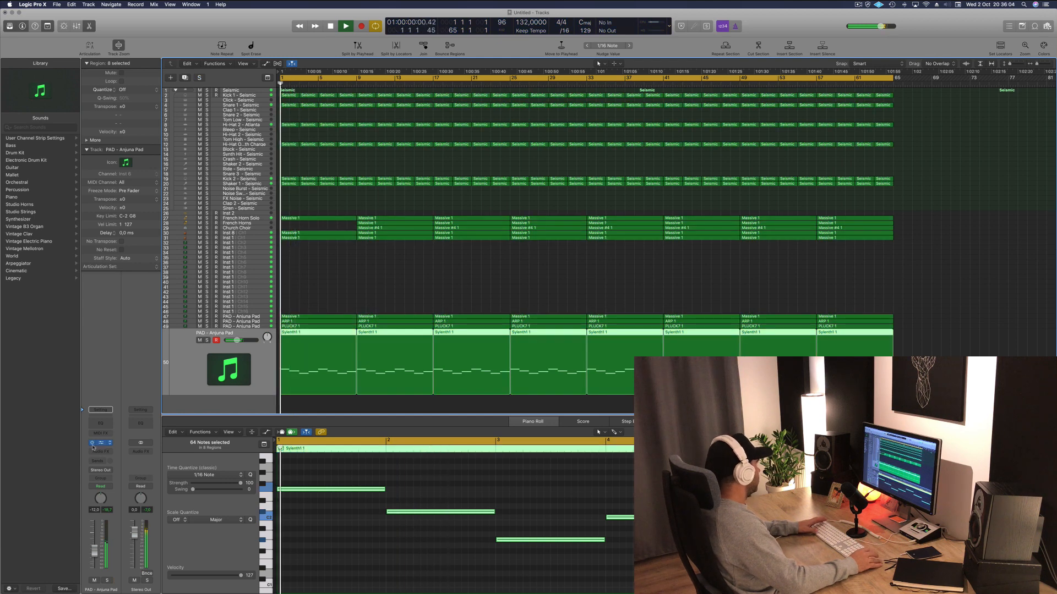
Insert a Compressor on the bass track and set its threshold to about -13 dB
left_click(106, 451)
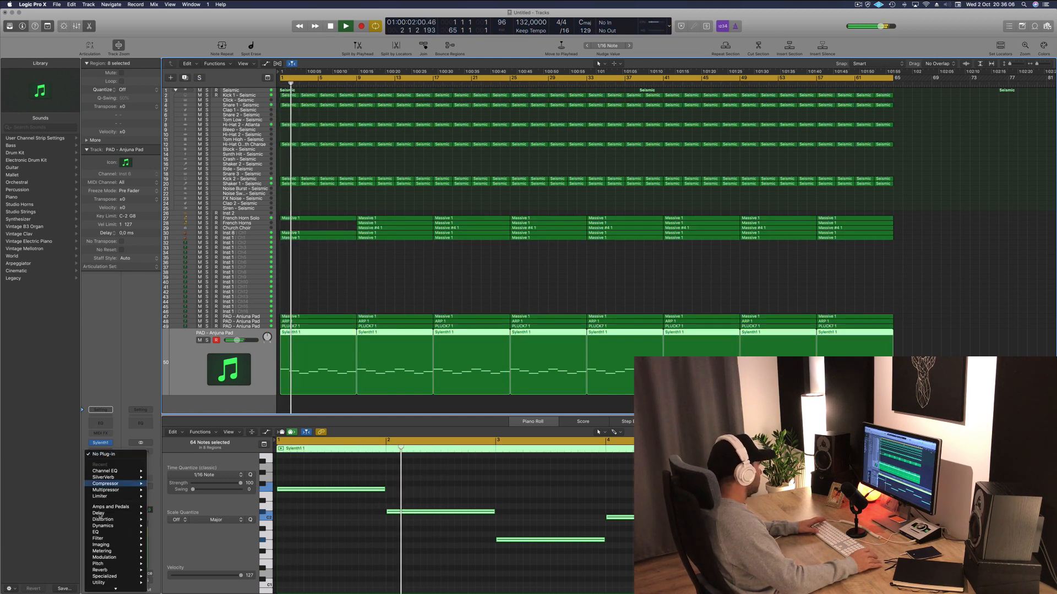
mouse_move(110, 483)
left_click(160, 484)
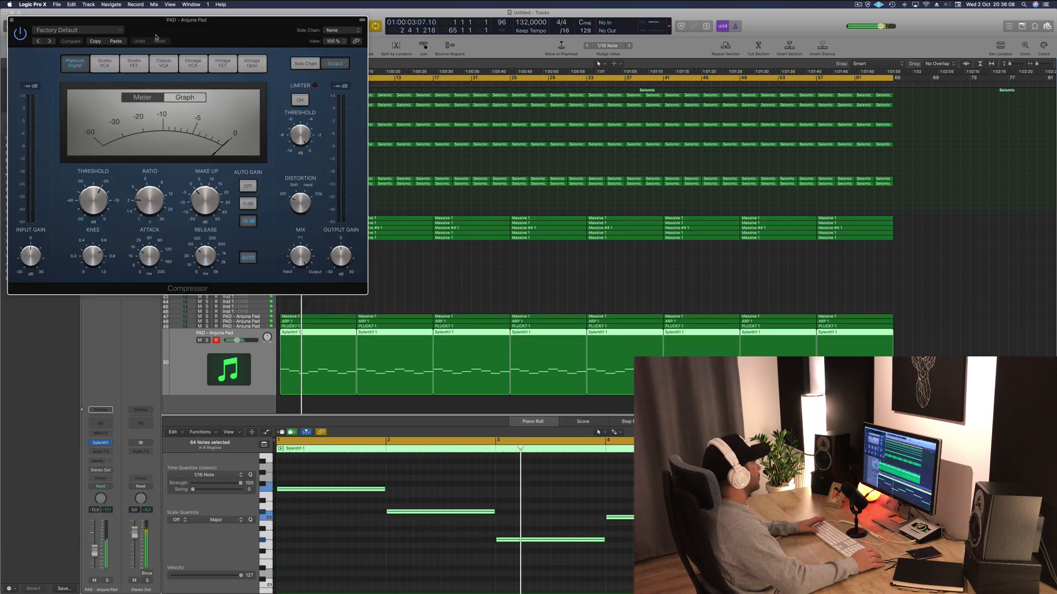
left_click_drag(464, 308, 440, 285)
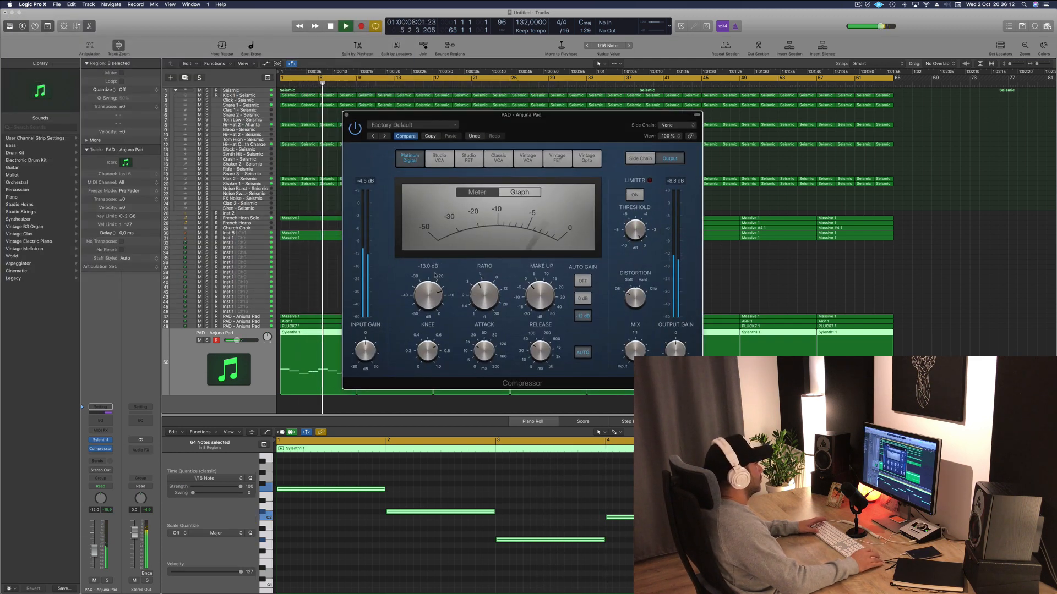
left_click(346, 114)
Set the bass track's volume to -10.4 dB while replaying the arrangement
key("space")
key("space")
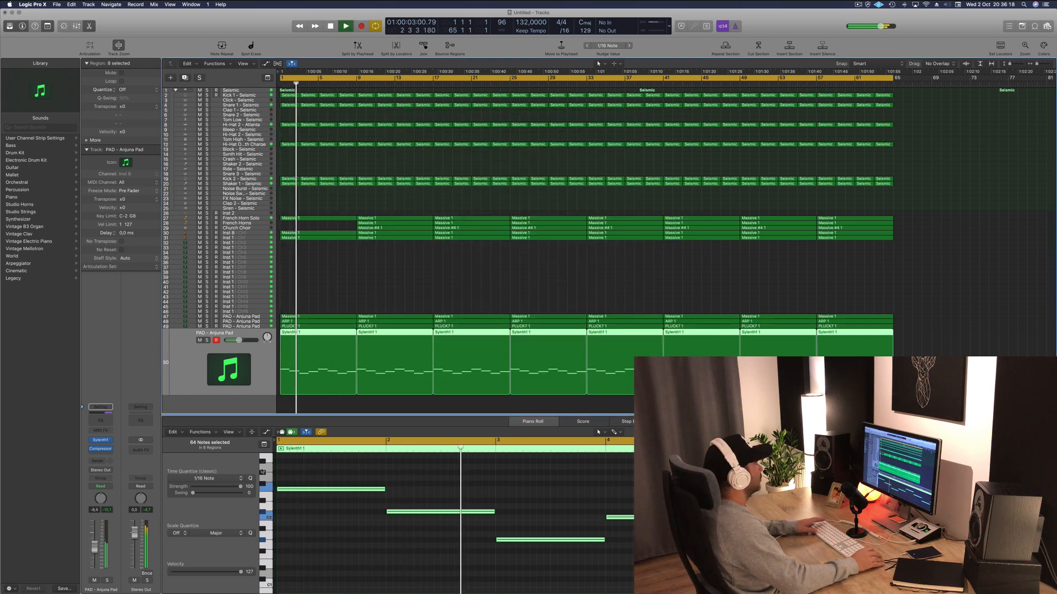
scroll(405, 276, "down", 2)
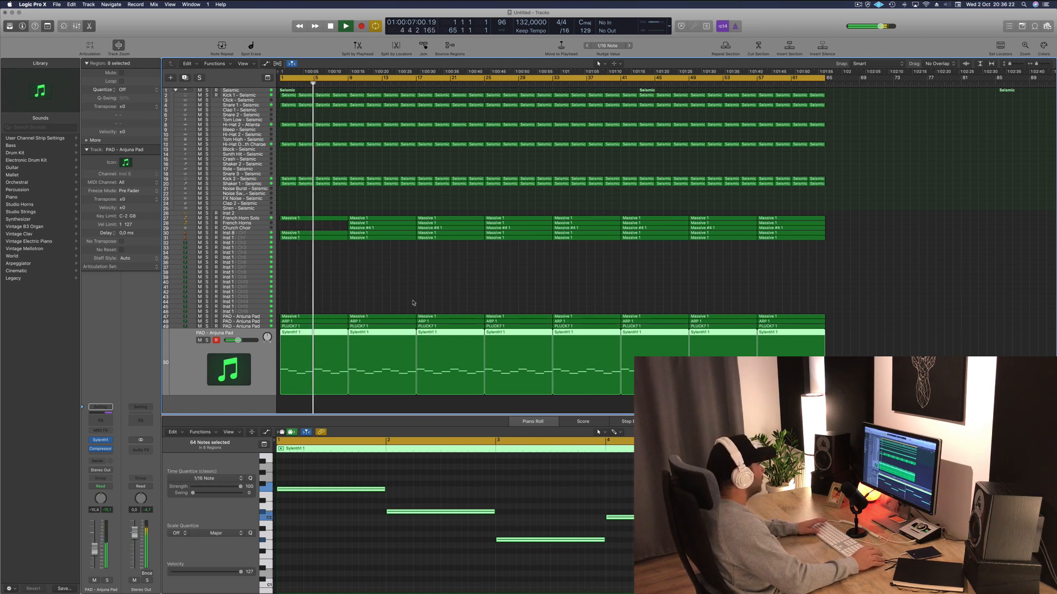
Add a 24 dB/Oct low cut at 315 Hz in the French Horn Solo track's Channel EQ during playback
left_click(187, 218)
key("space")
key("space")
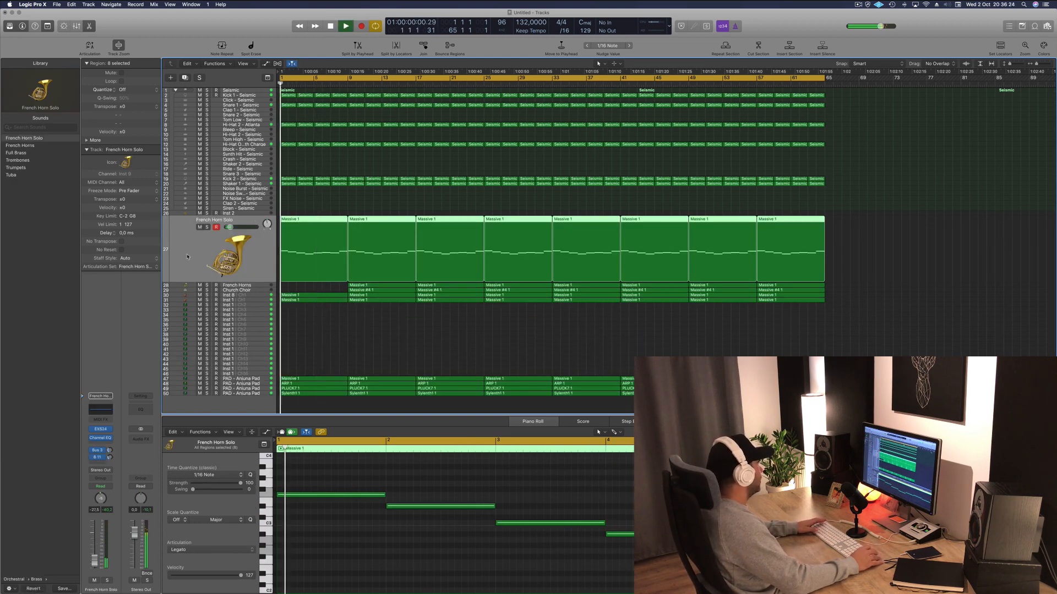
left_click(100, 438)
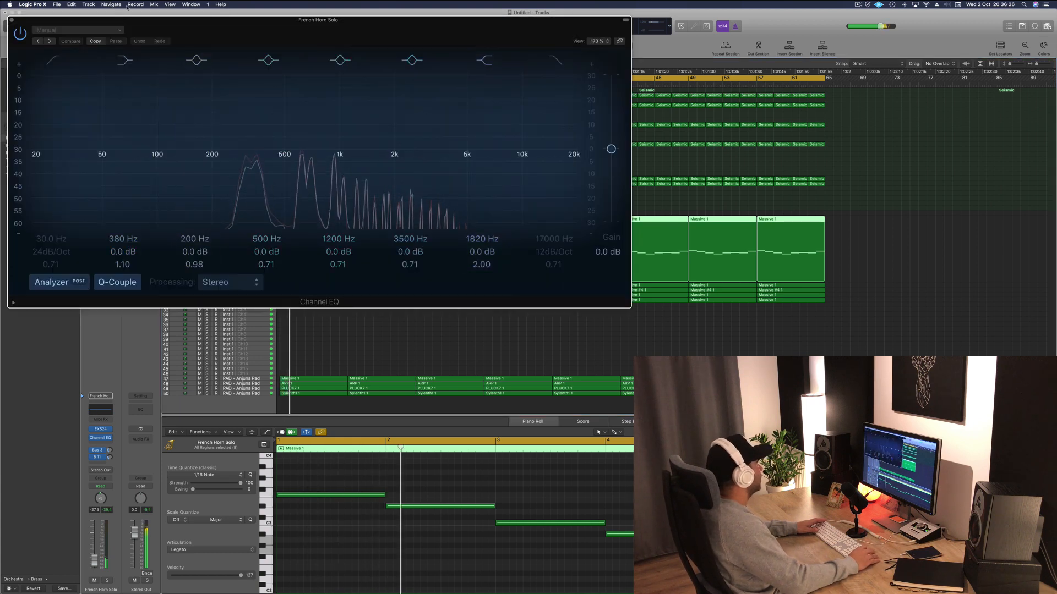
left_click_drag(51, 239, 77, 52)
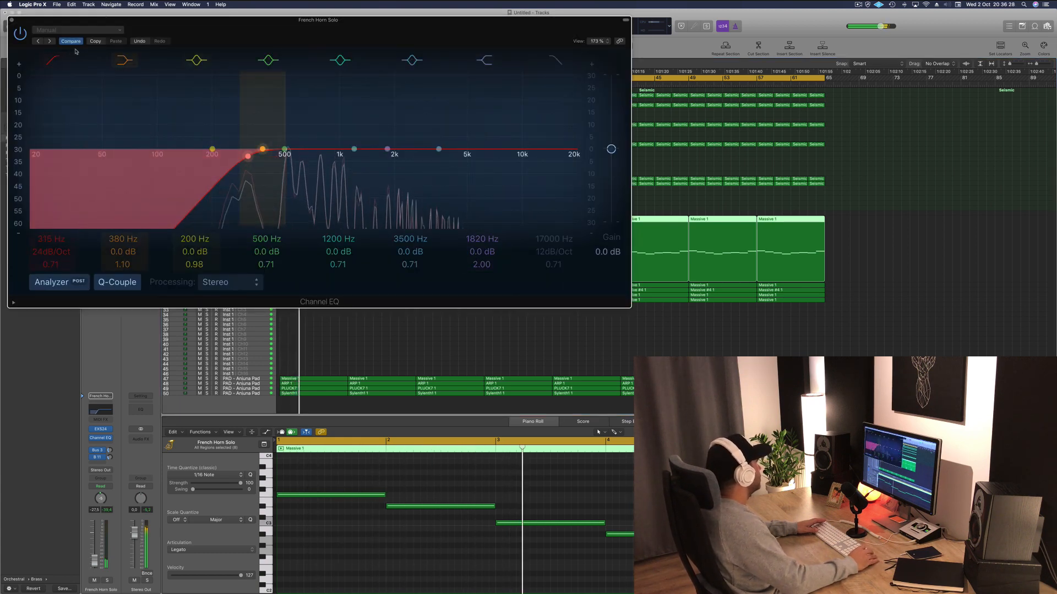
key("super+w")
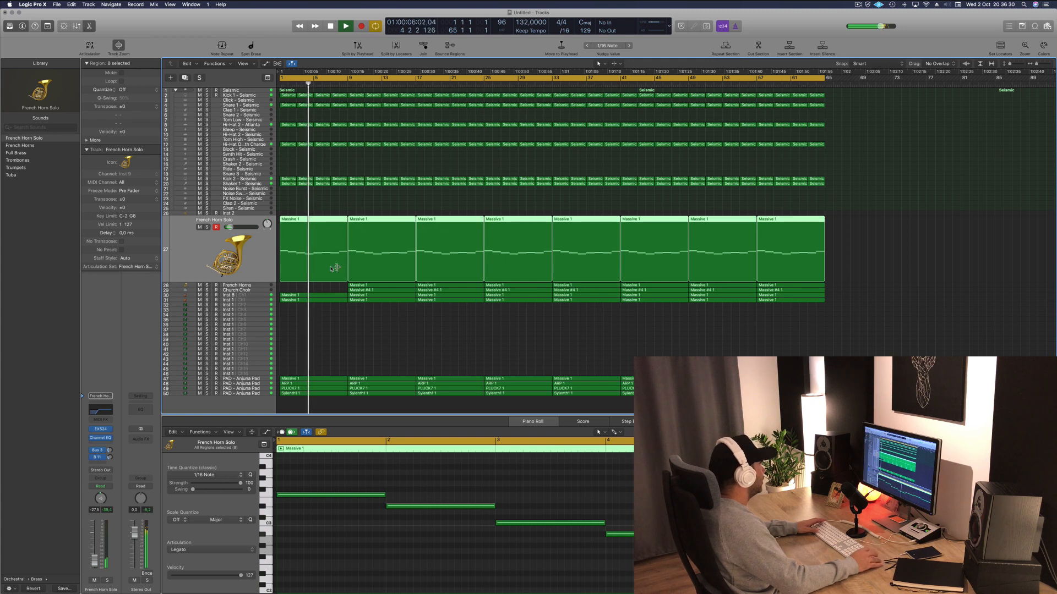
Set the low cut in the French Horns track's Channel EQ to 188 Hz
key("Down")
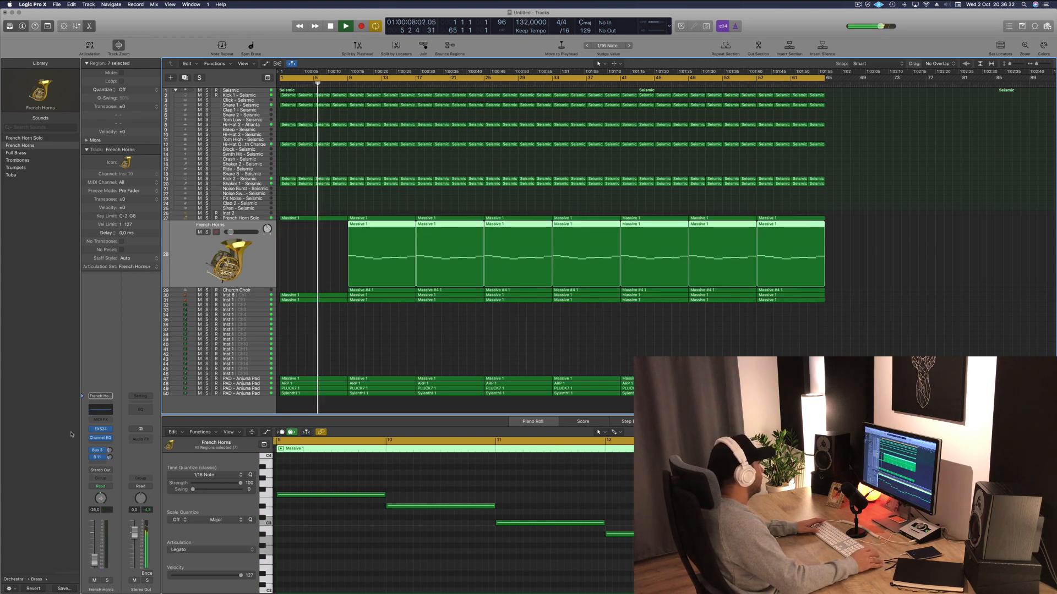
left_click(101, 411)
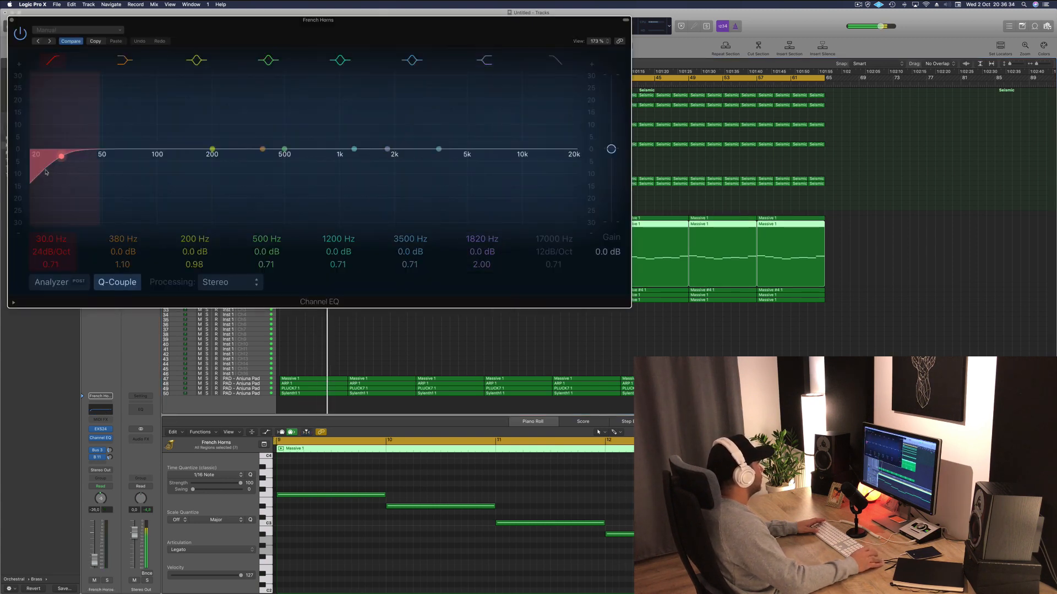
left_click_drag(46, 172, 182, 165)
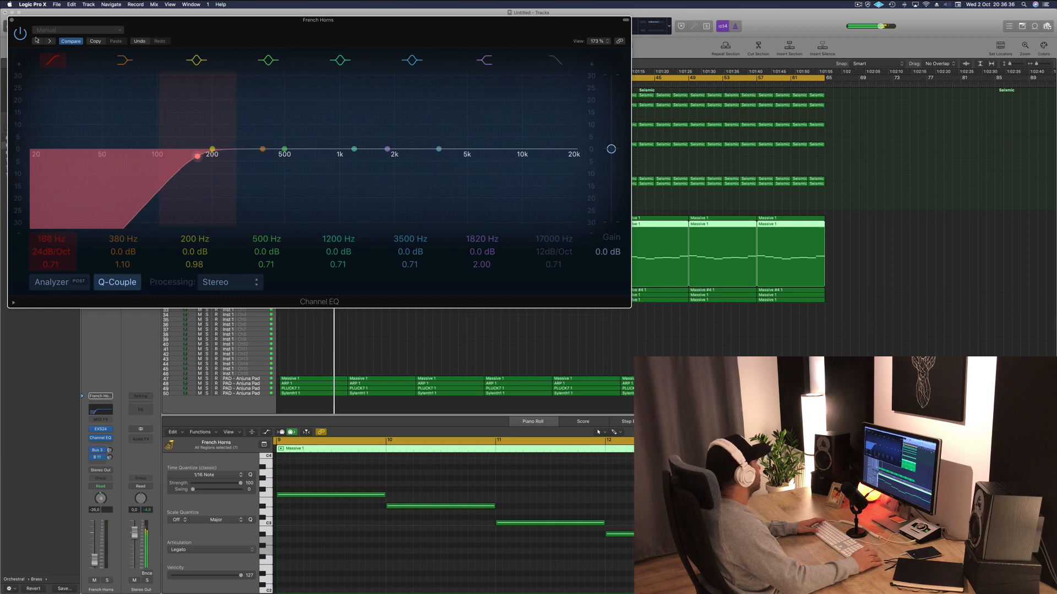
Set the low cut in the Church Choir track's Channel EQ to 170 Hz at 24 dB/Oct
left_click(11, 20)
left_click(167, 269)
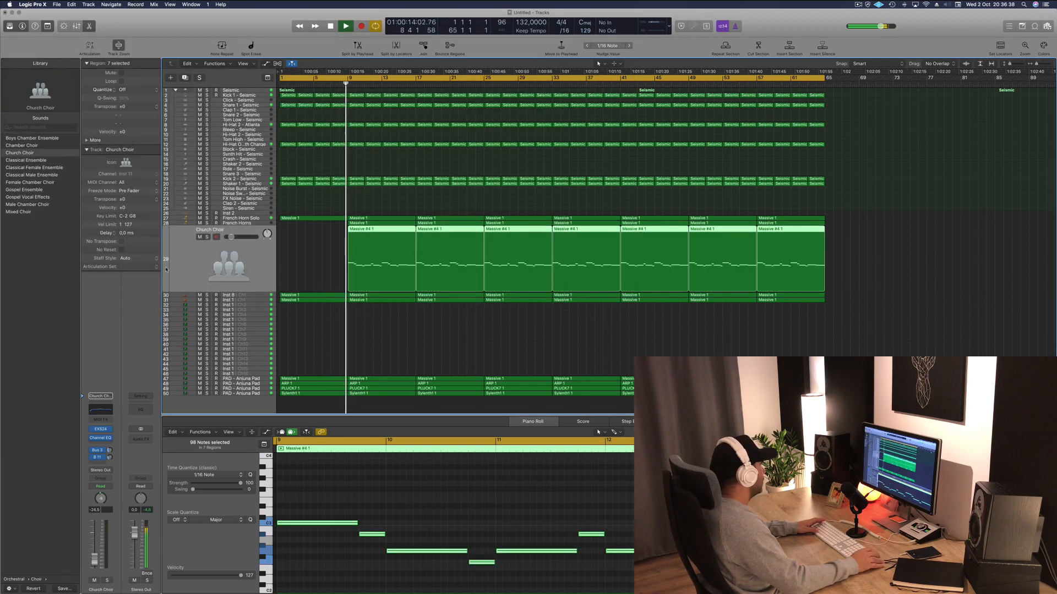
left_click(100, 410)
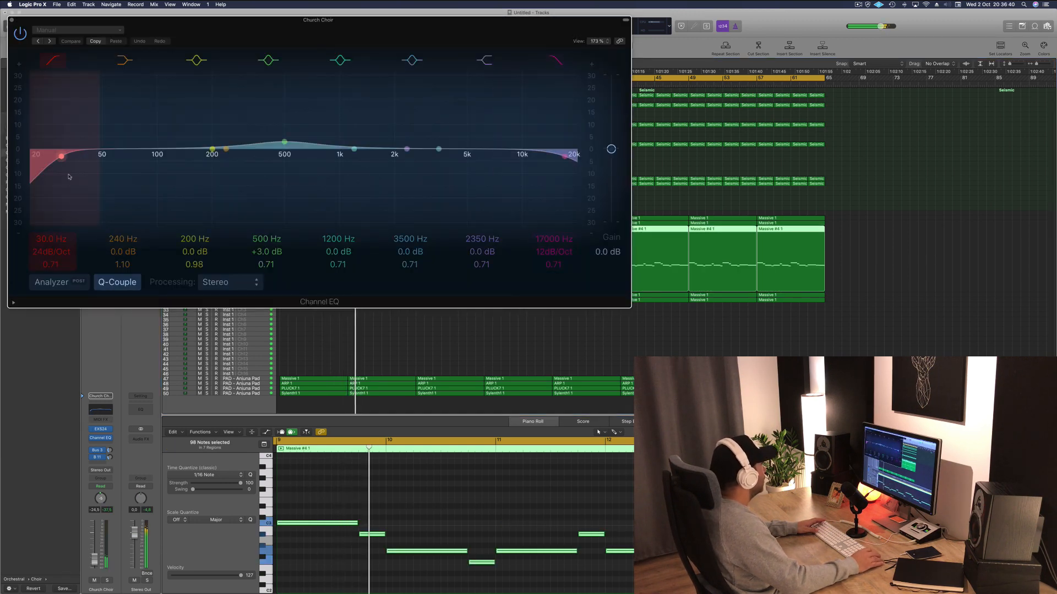
left_click_drag(69, 176, 192, 165)
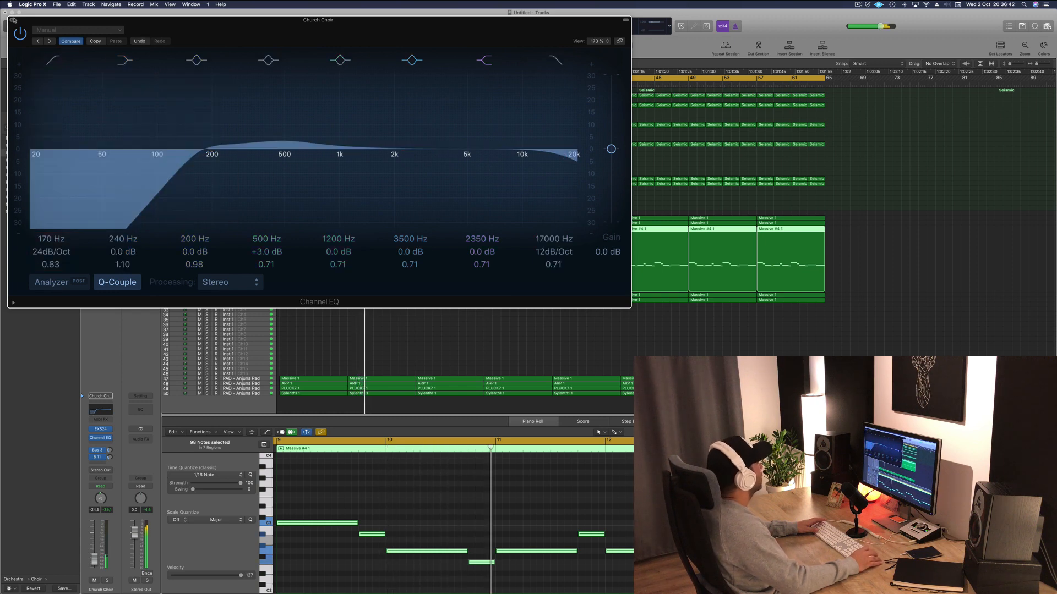
left_click(11, 20)
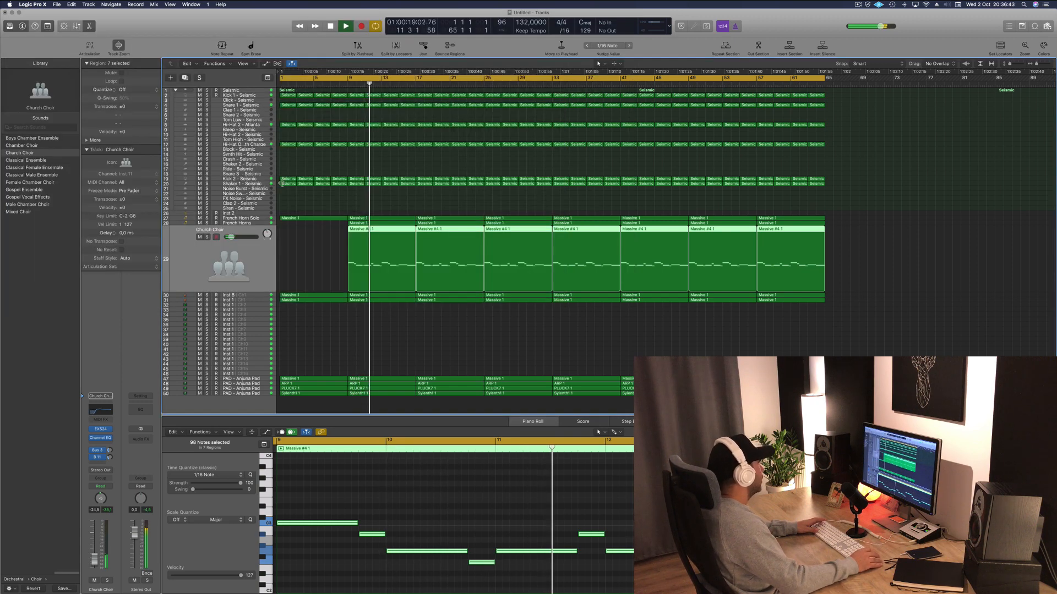
Add a Channel EQ with a low cut to the Inst 8 strings track
left_click(259, 295)
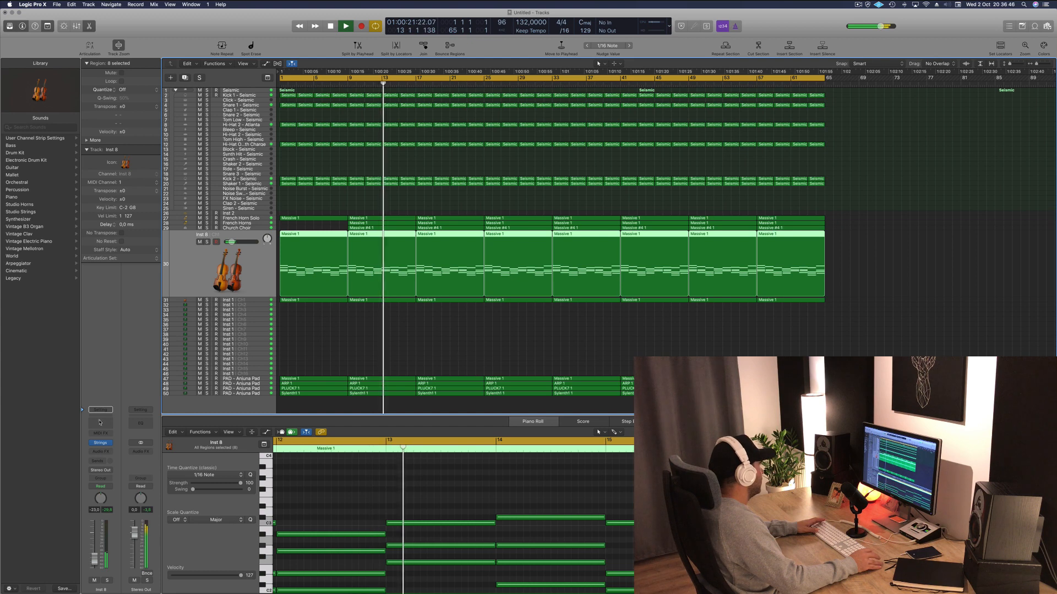
left_click(100, 421)
left_click_drag(33, 165, 225, 145)
left_click(11, 20)
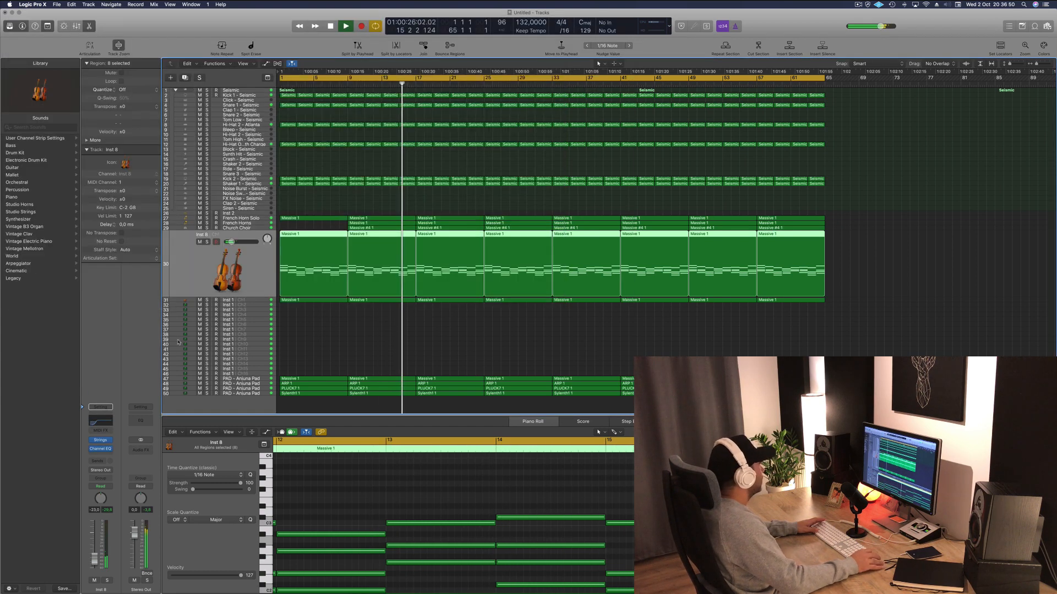
Add a Channel EQ to the Inst 1 strings track with a 24 dB/Oct low cut at 192 Hz
key("Down")
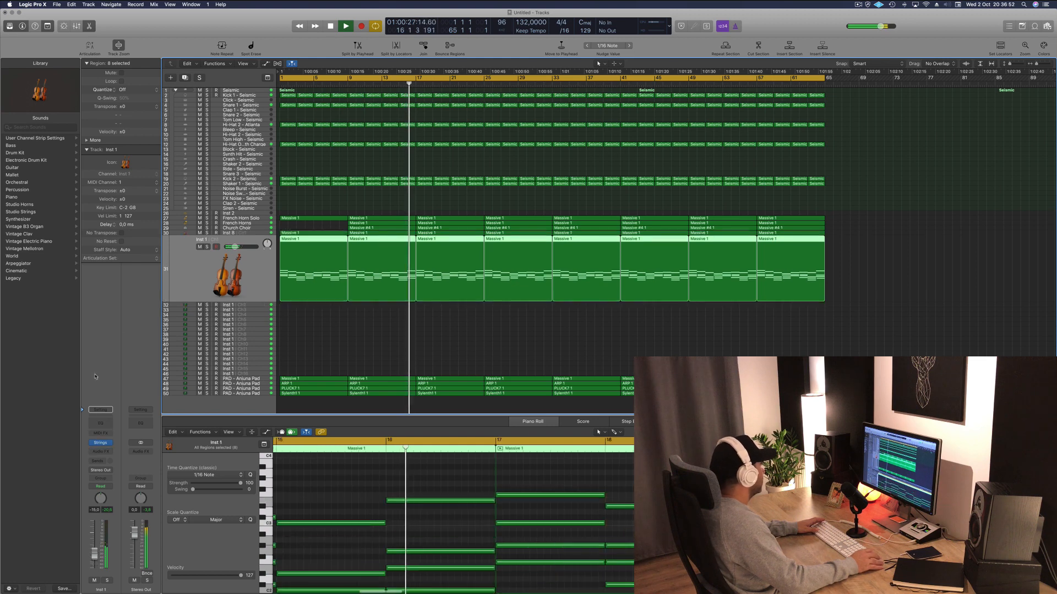
left_click(103, 424)
left_click(66, 156)
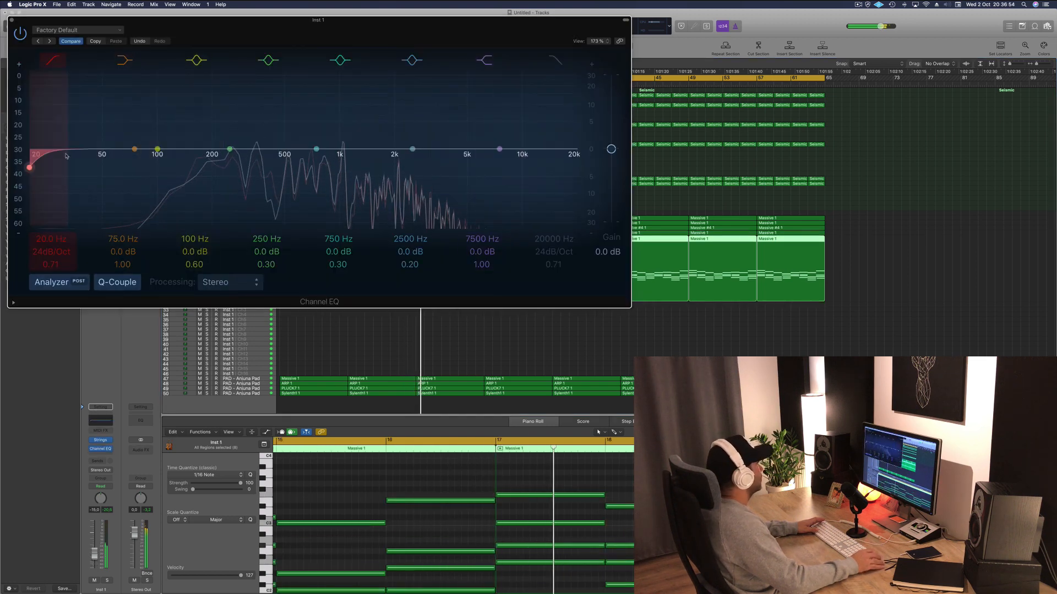
left_click_drag(66, 156, 210, 150)
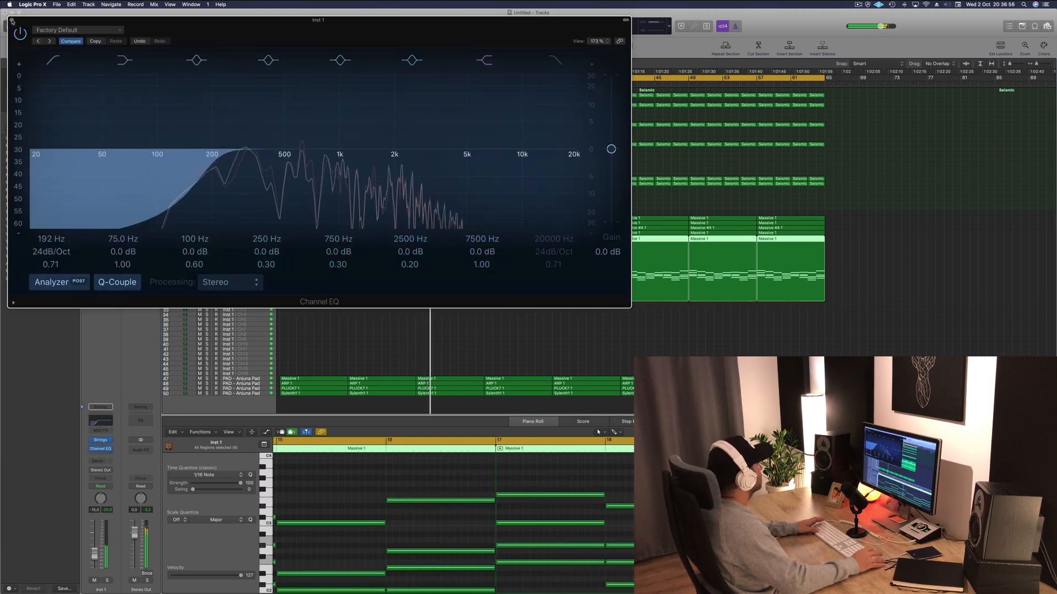
left_click(11, 21)
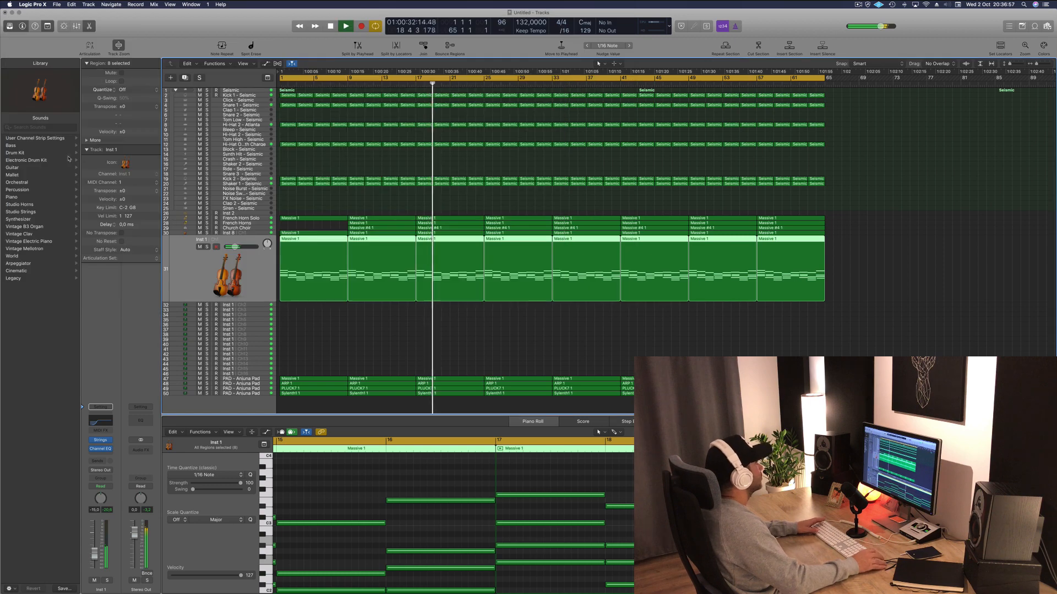
Audition the Inst 1 strings track soloed, restore the full mix and replay it from the start
left_click(206, 246)
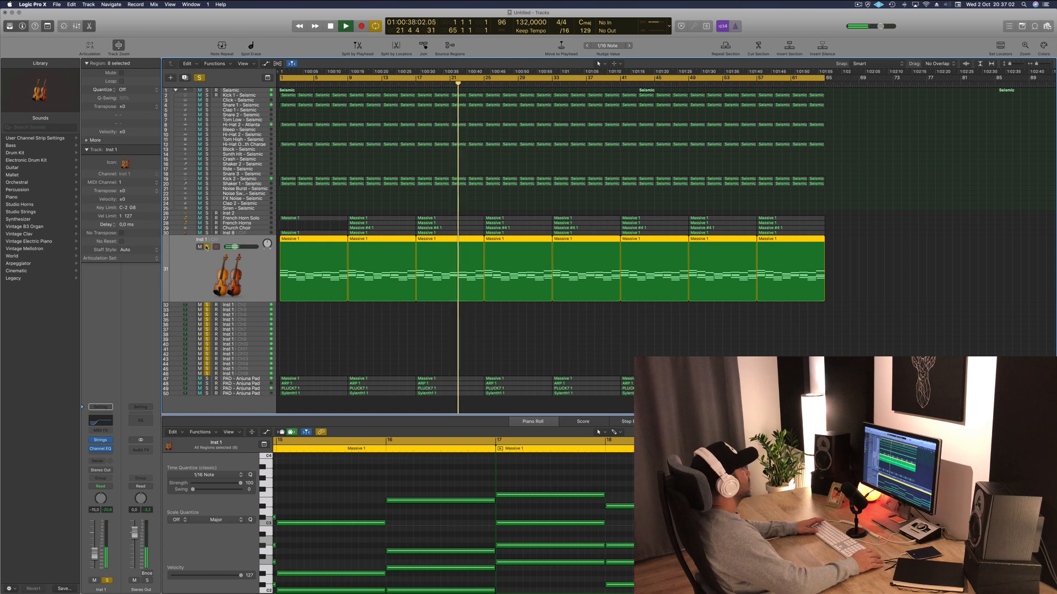
left_click(206, 246)
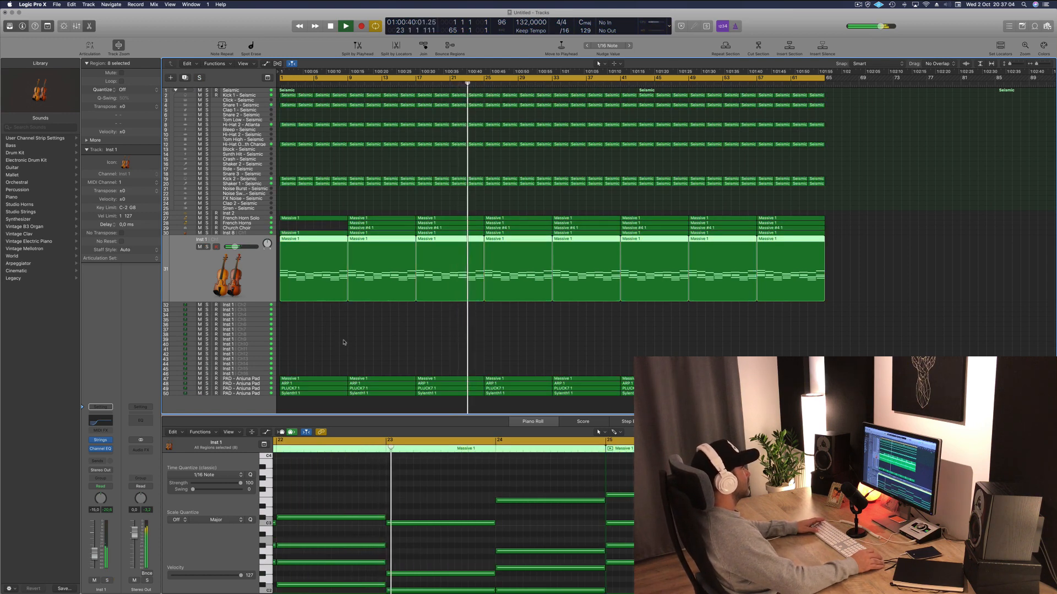
key("Return")
Delete the French Horns and Church Choir regions between bars 9 and 17
left_click(242, 379)
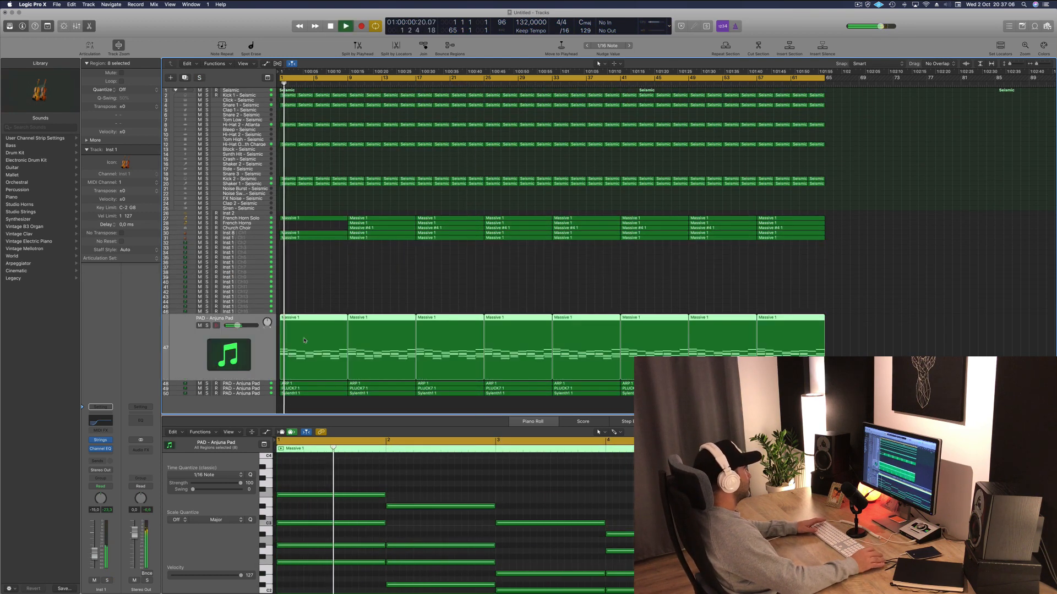
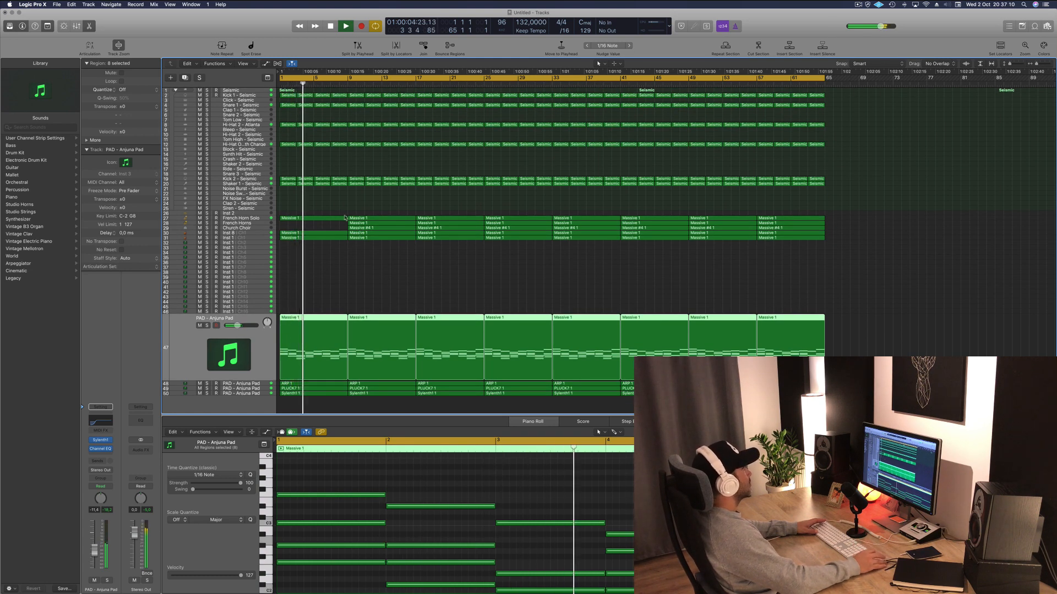
left_click_drag(339, 223, 366, 228)
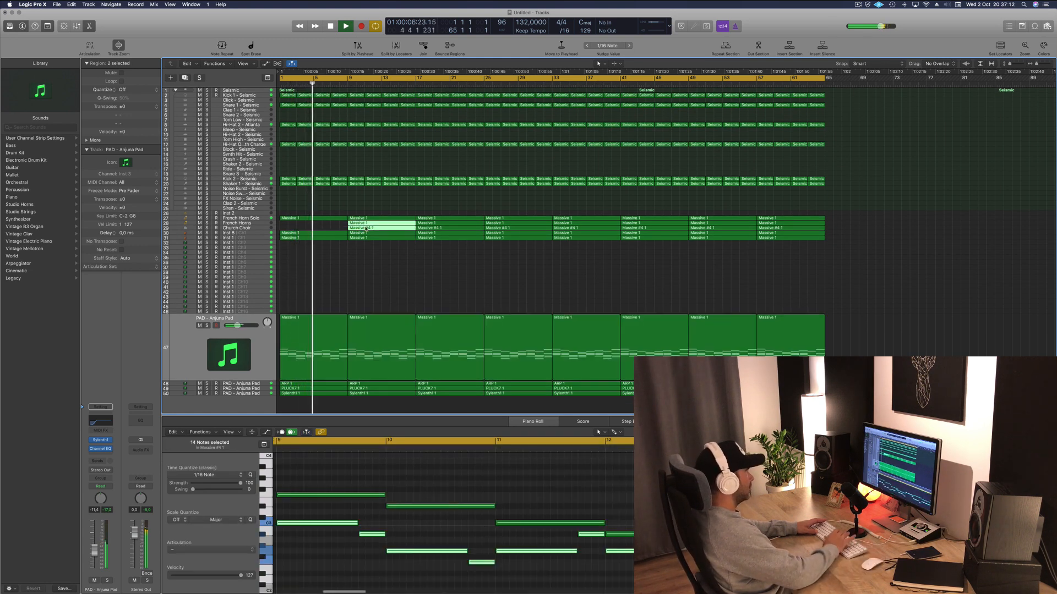
key("Delete")
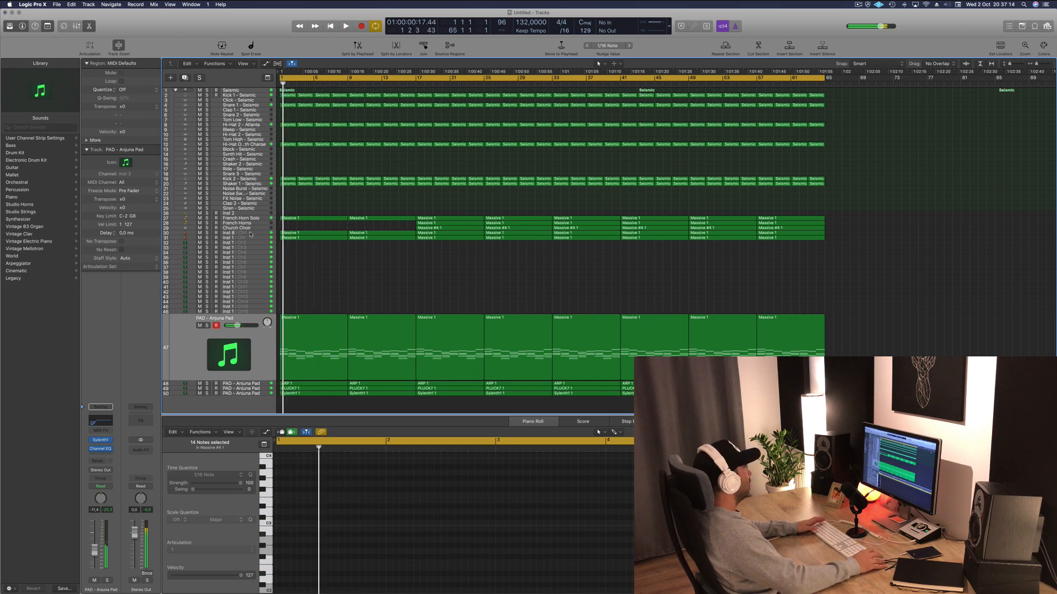
Play the arrangement from the start and audition the Inst 8 strings track soloed
left_click(251, 233)
key("space")
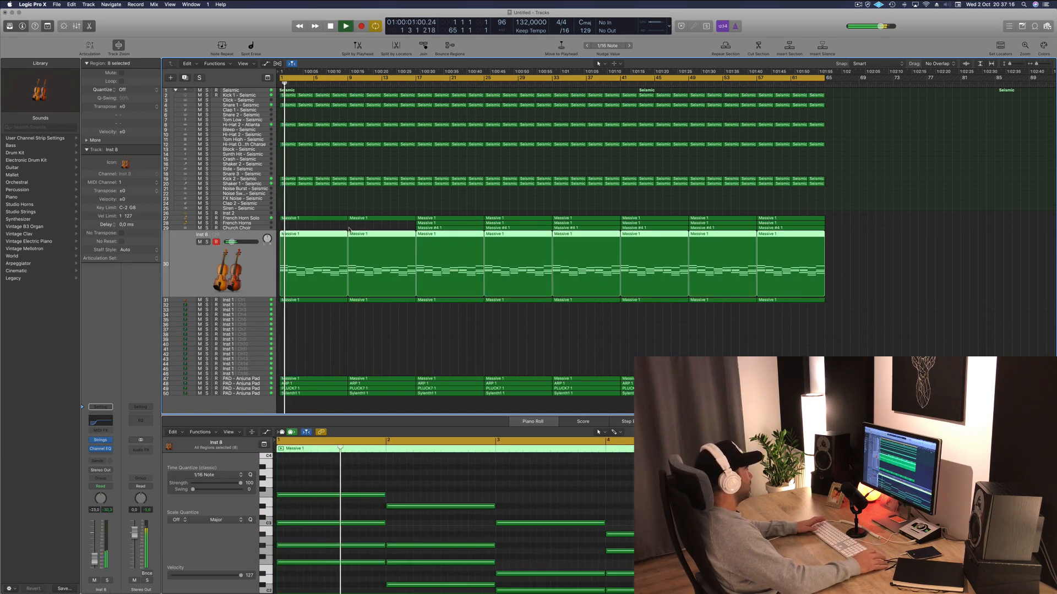
key("Return")
left_click(206, 242)
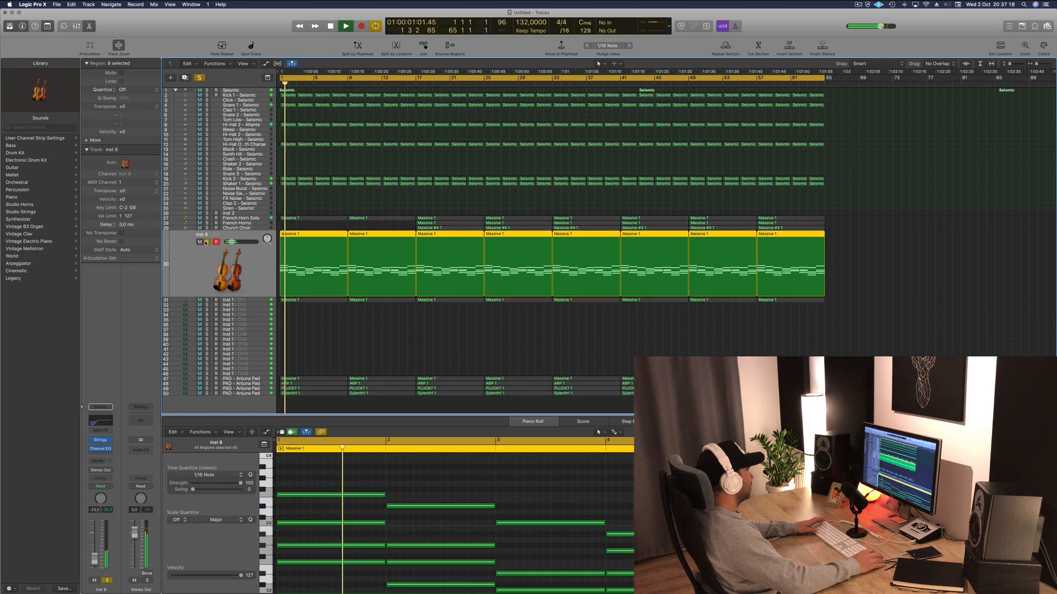
left_click(207, 243)
Delete the Inst 8 track's first region between bars 1 and 9 and replay from the start
key("Return")
left_click(323, 226)
left_click(324, 236)
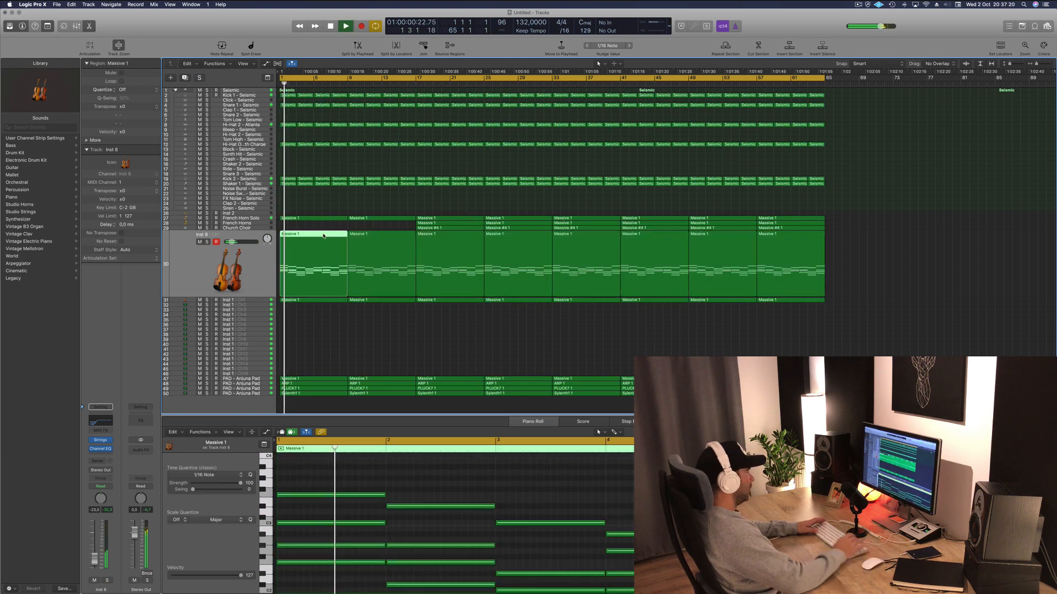
key("Delete")
key("Return")
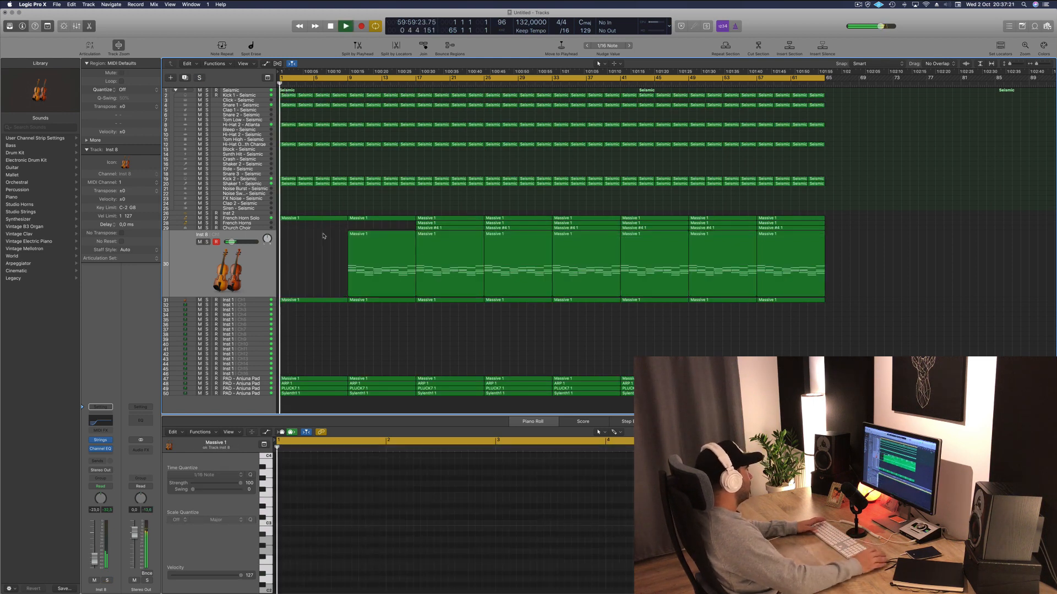
Audition the French Horn Solo track soloed and set its volume to -15.2 dB
left_click(263, 220)
left_click(207, 227)
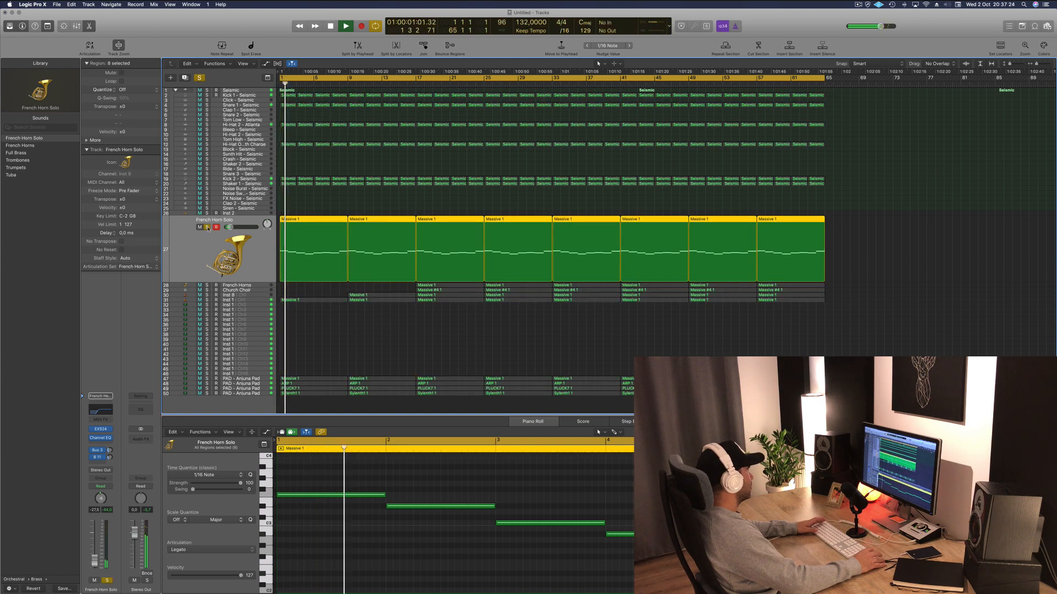
left_click(207, 227)
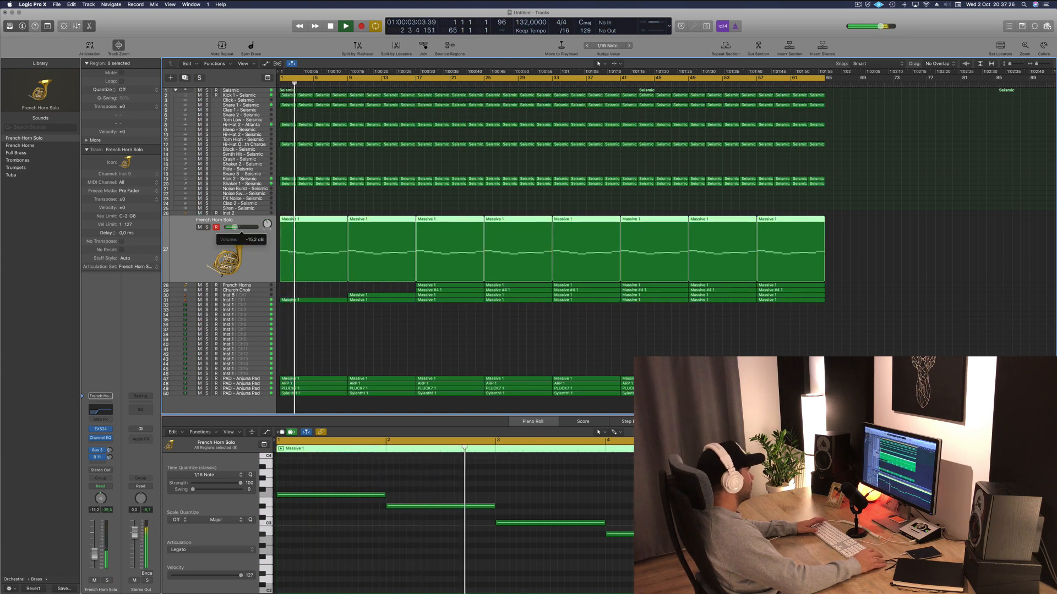
Audition the Inst 1 strings track soloed and lower its volume to about -16.8 dB during playback from the start
left_click(260, 301)
key("Return")
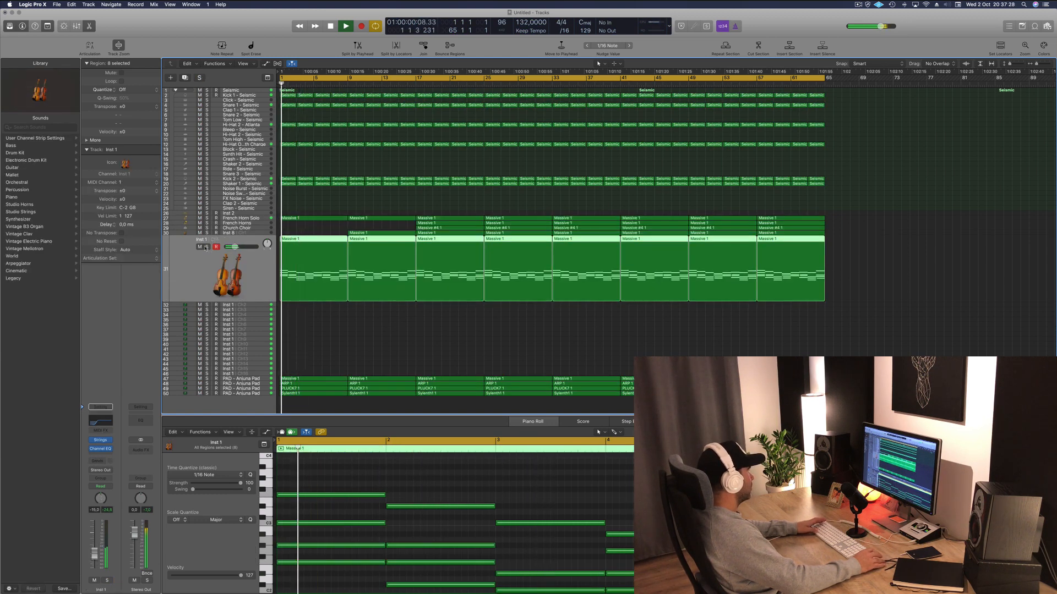
left_click(207, 247)
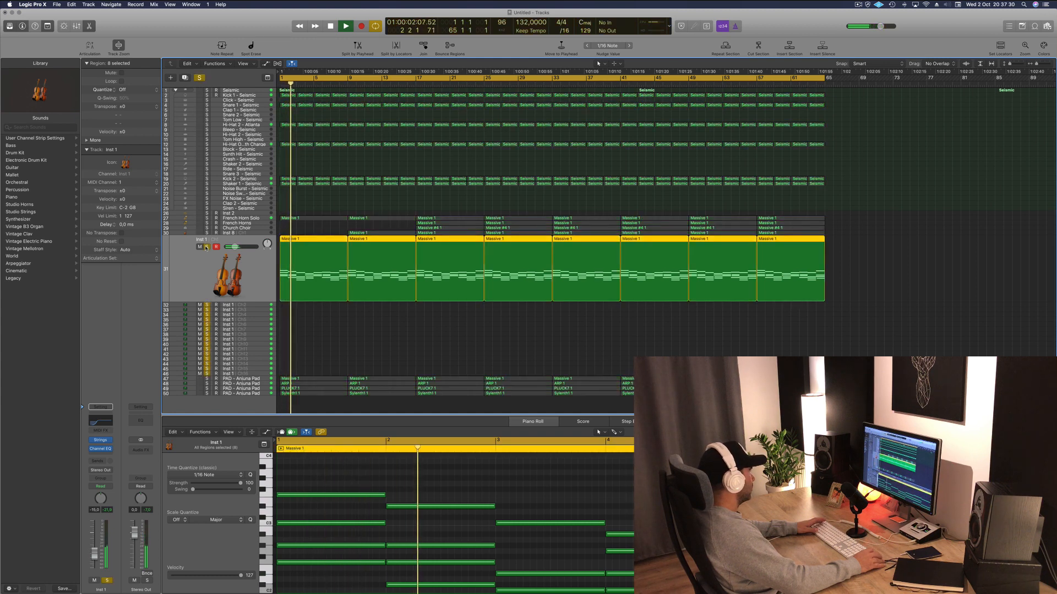
left_click(207, 247)
key("Return")
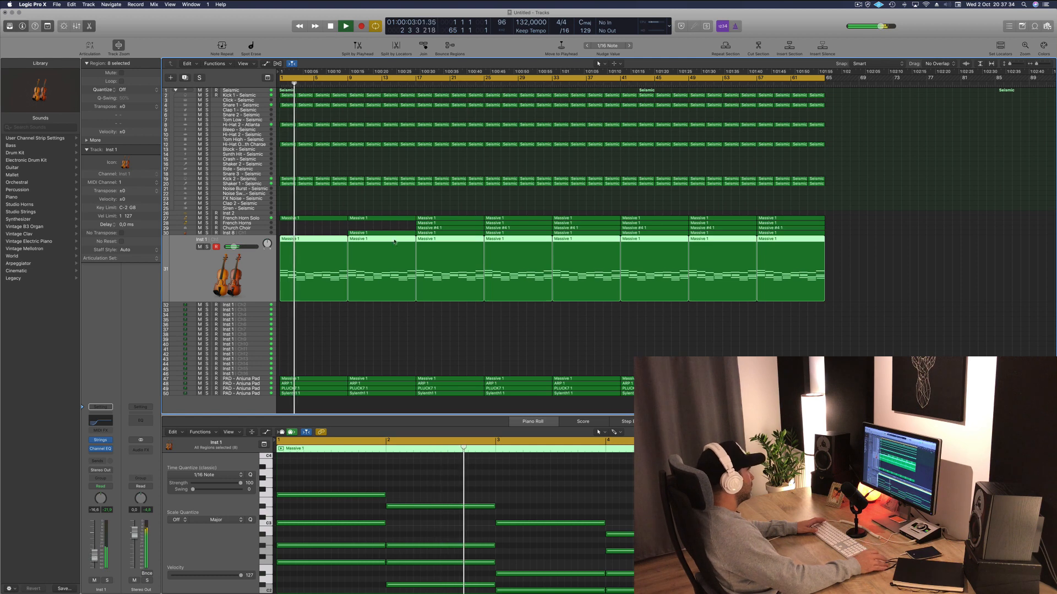
key("Return")
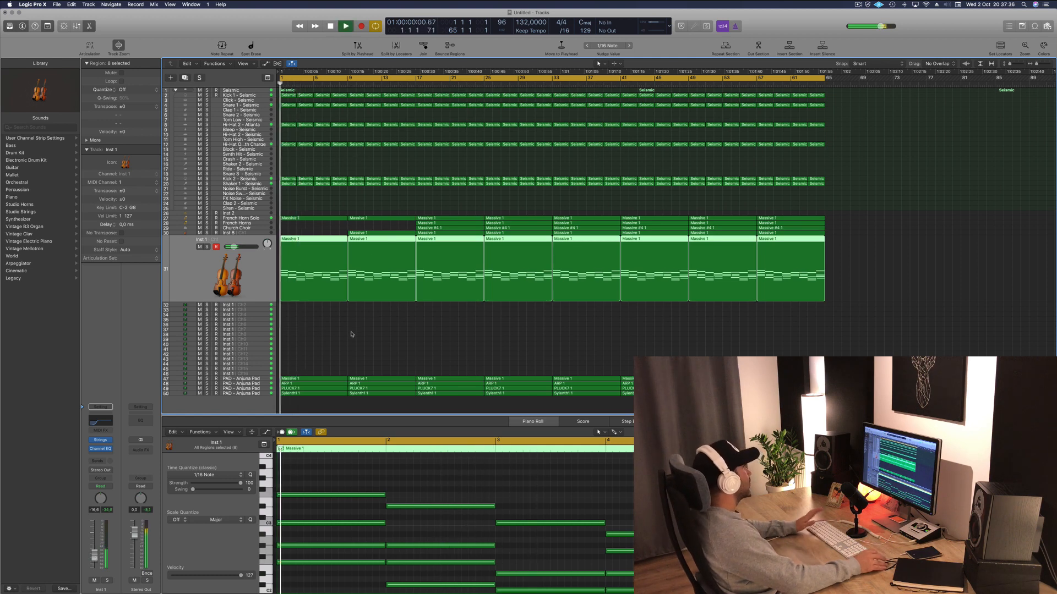
Audition the PAD - Anjuna Pad track soloed and open its Channel EQ for inspection during playback
left_click(256, 380)
key("space")
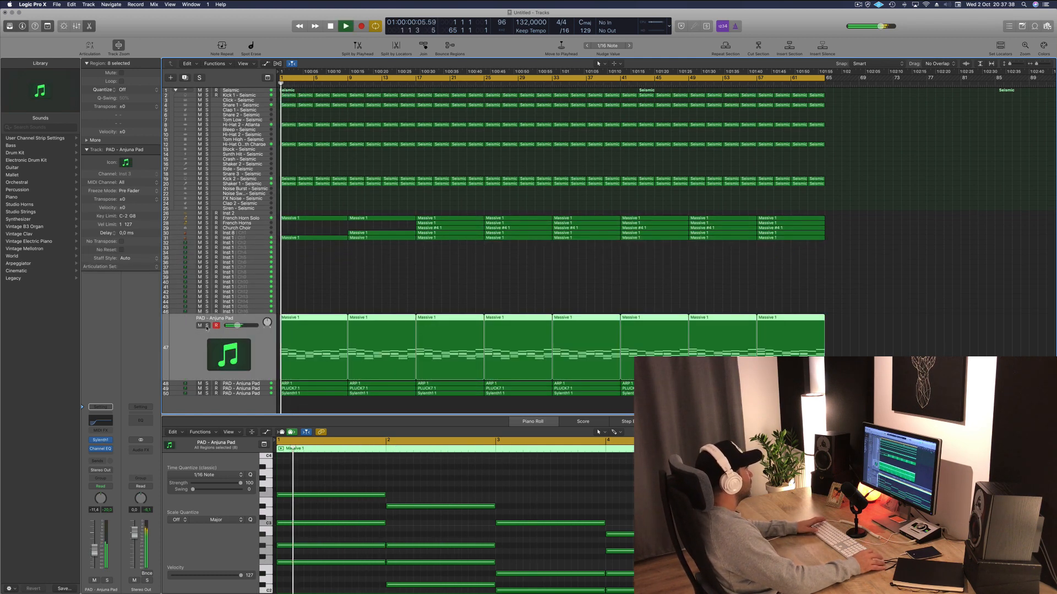
left_click(207, 326)
left_click(207, 326)
key("space")
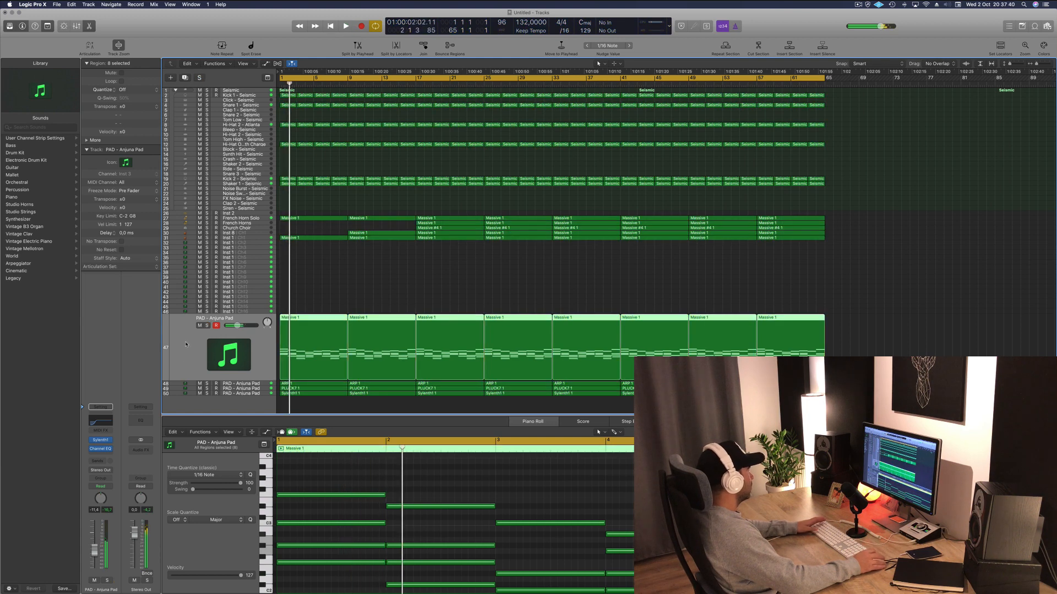
left_click(100, 421)
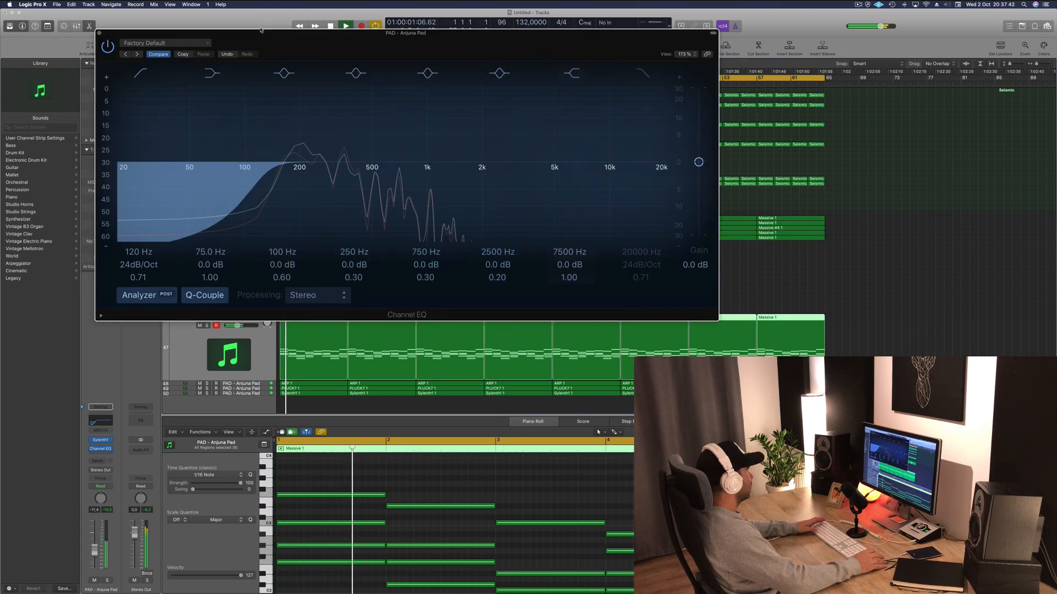
left_click_drag(220, 35, 462, 45)
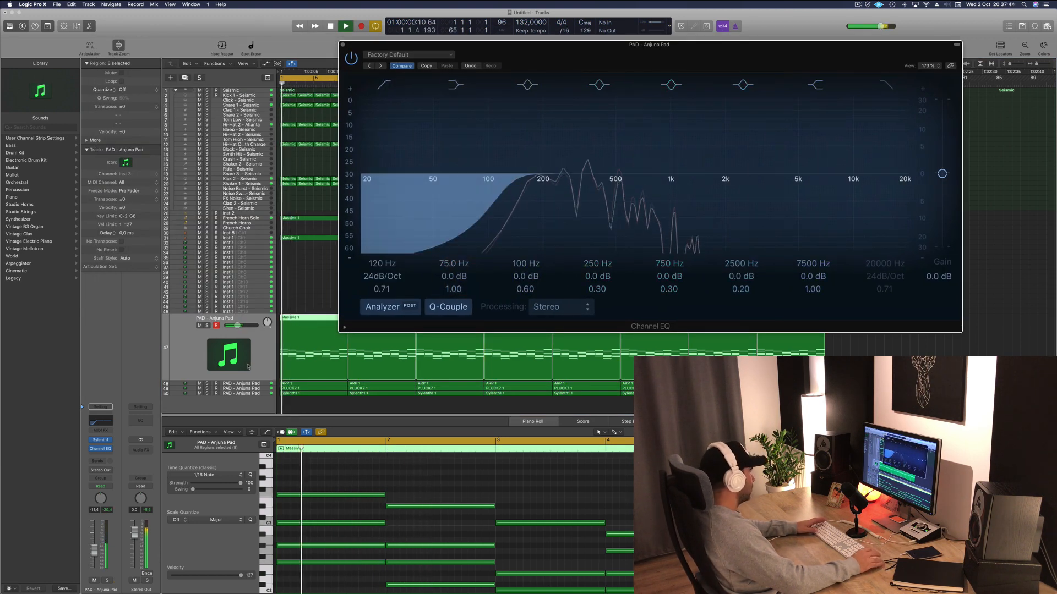
Open the pad track's Sylenth1 synth and set the track's automation mode to Touch
left_click(102, 440)
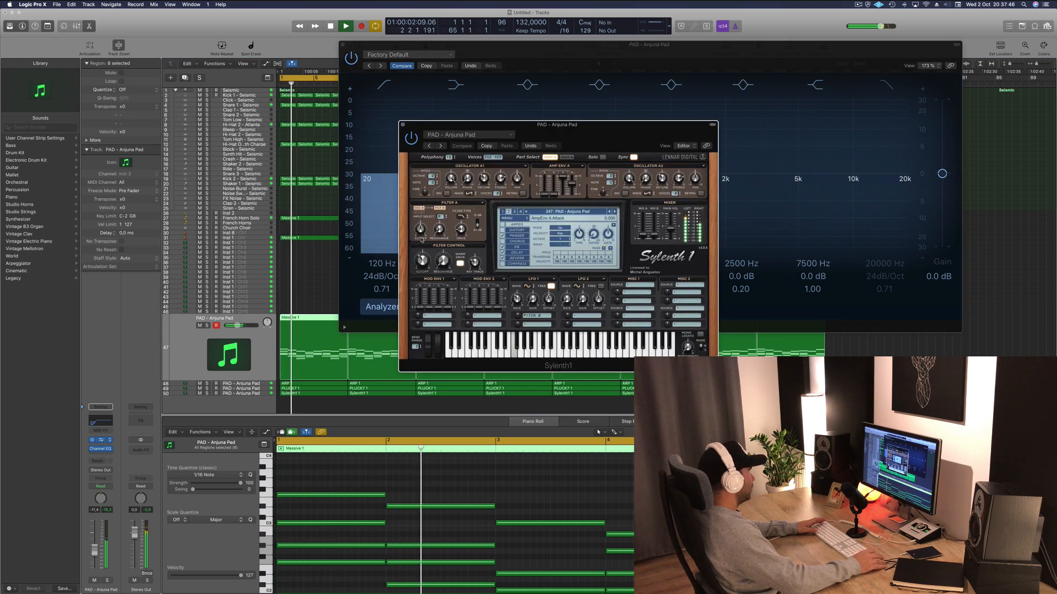
left_click(257, 345)
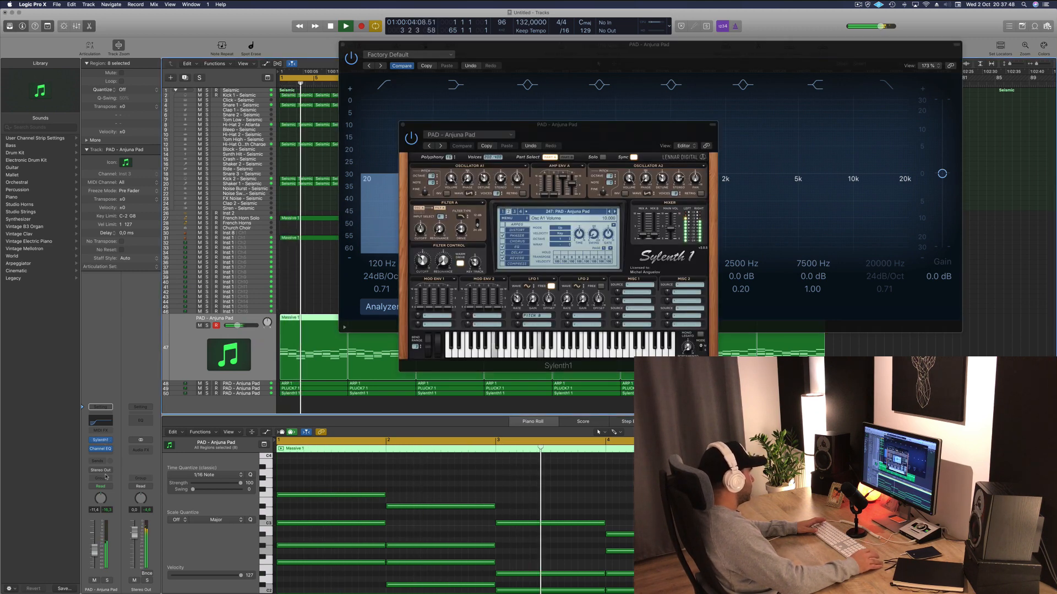
left_click(101, 487)
left_click(107, 495)
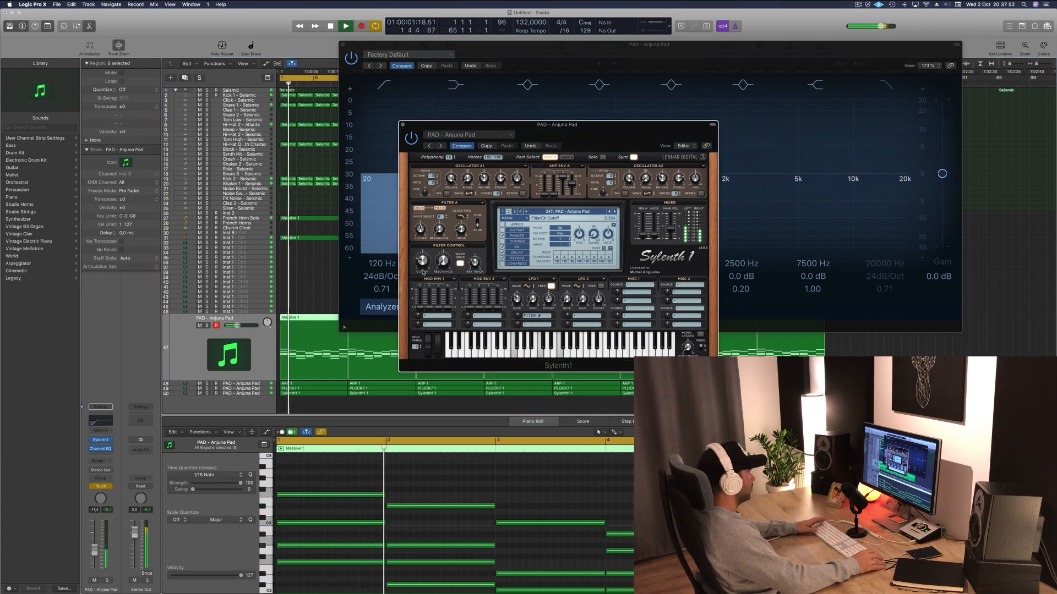
Restart playback, close the pad track's Sylenth1 window and set the track's automation mode to Read
key("space")
key("space")
left_click(403, 125)
key("space")
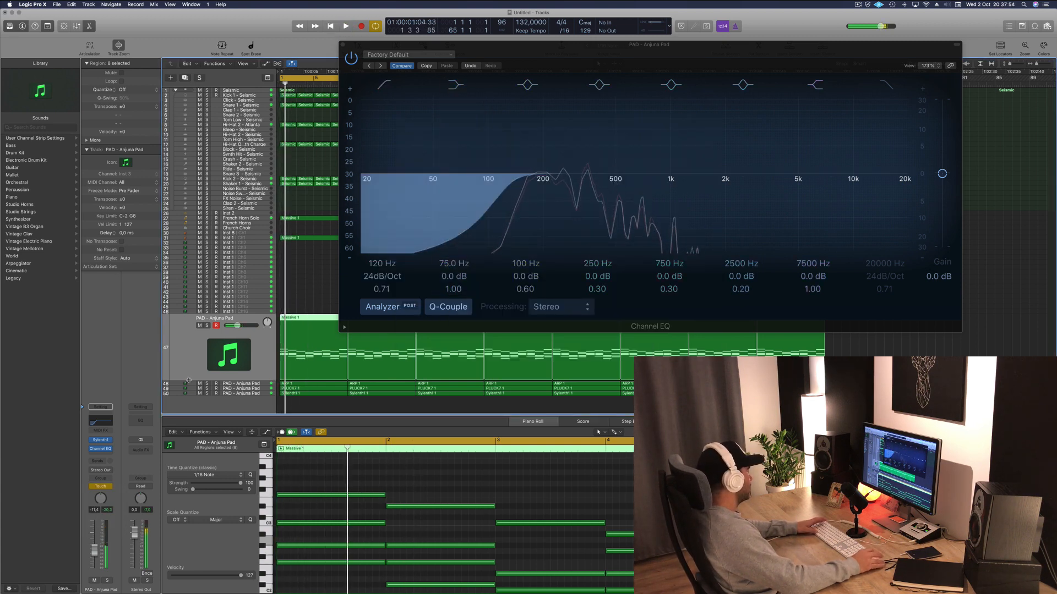
key("space")
left_click(111, 487)
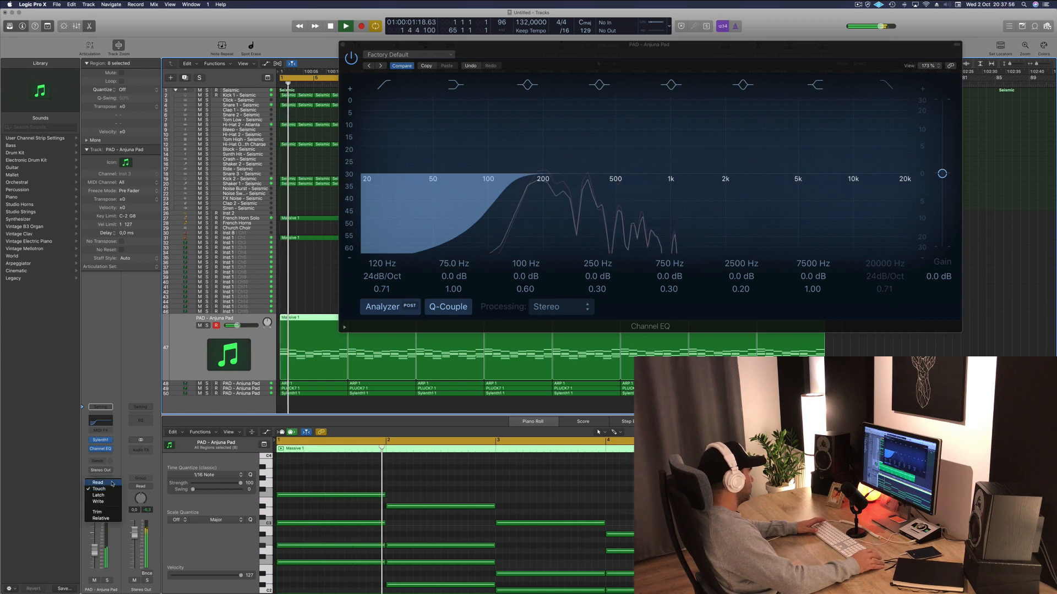
left_click(112, 483)
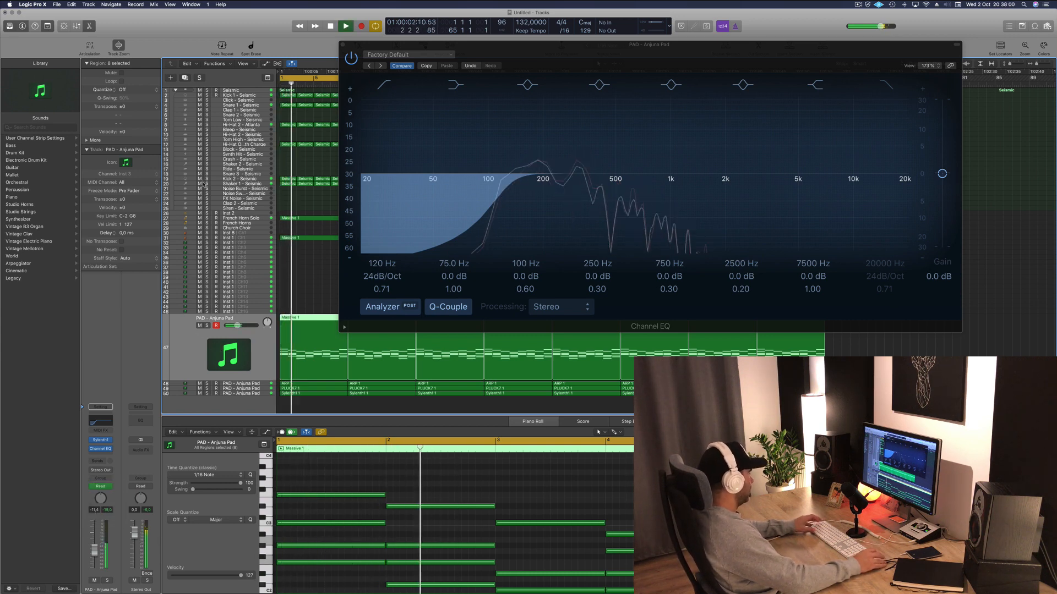
Show automation and replace the recorded pad cutoff moves with a ramp rising to about 4.72 at bar 9
key("a")
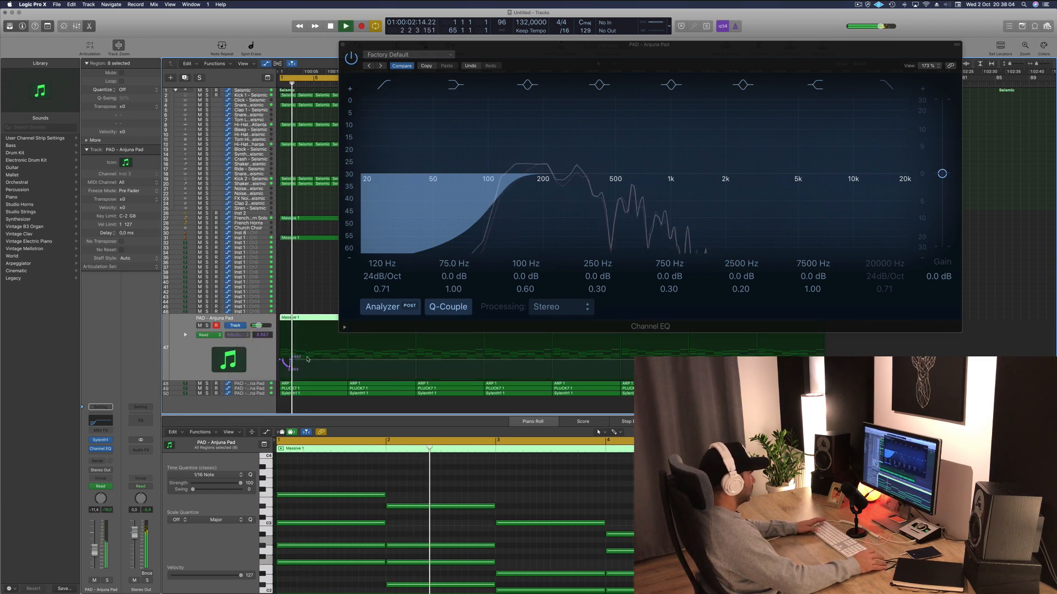
left_click_drag(297, 362, 281, 362)
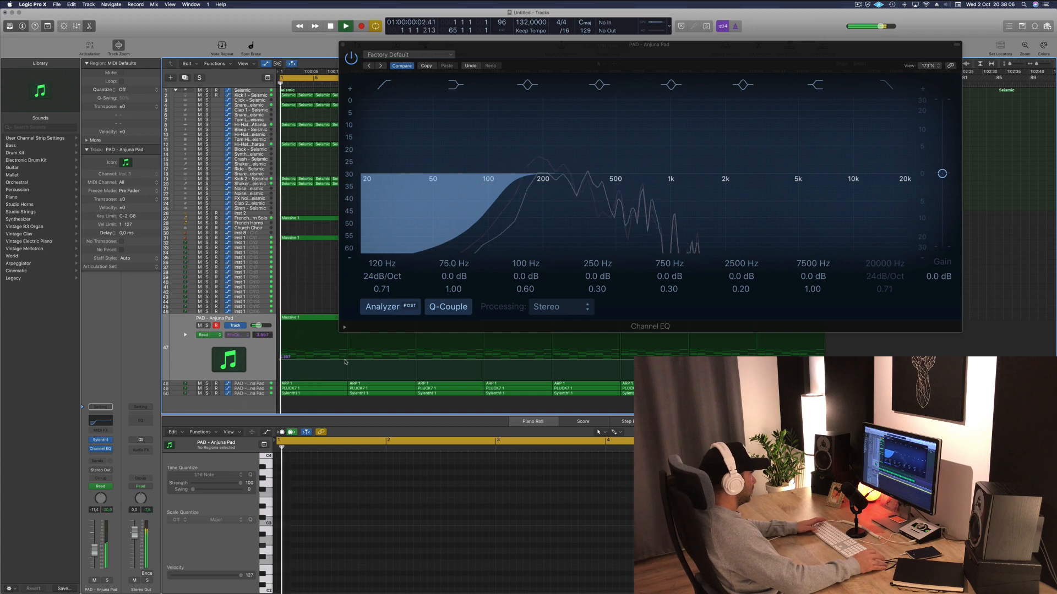
left_click_drag(347, 360, 347, 352)
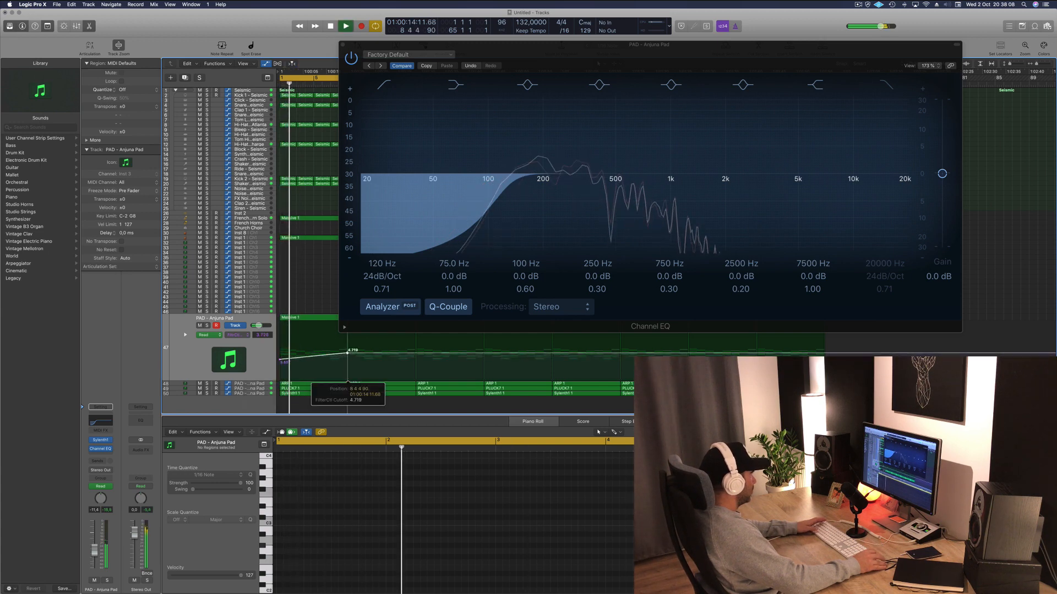
Audition the ARP 1 track soloed, unsolo it and restart playback from the beginning
left_click(248, 382)
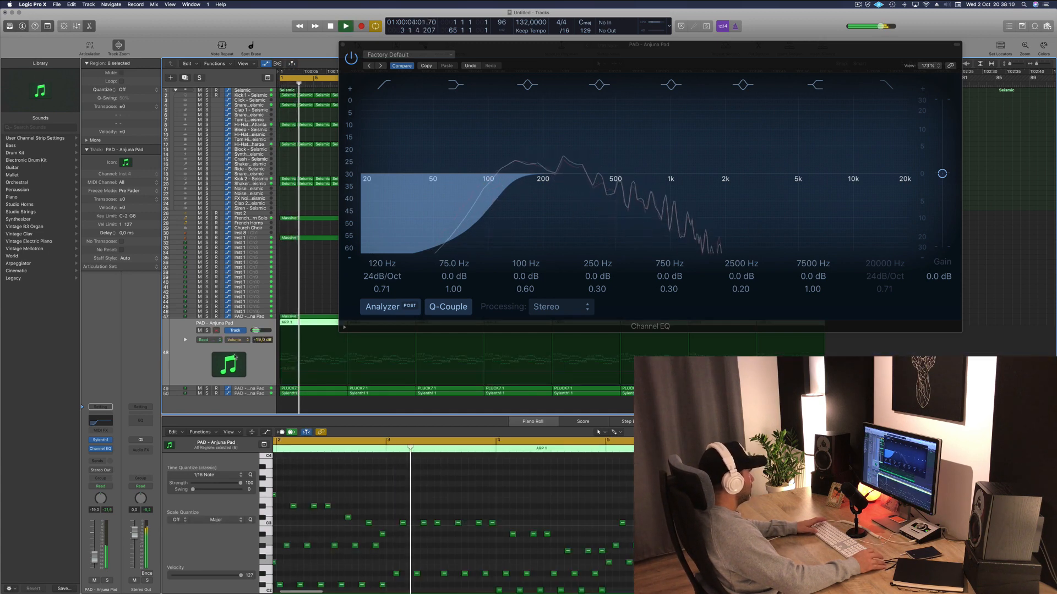
left_click(207, 330)
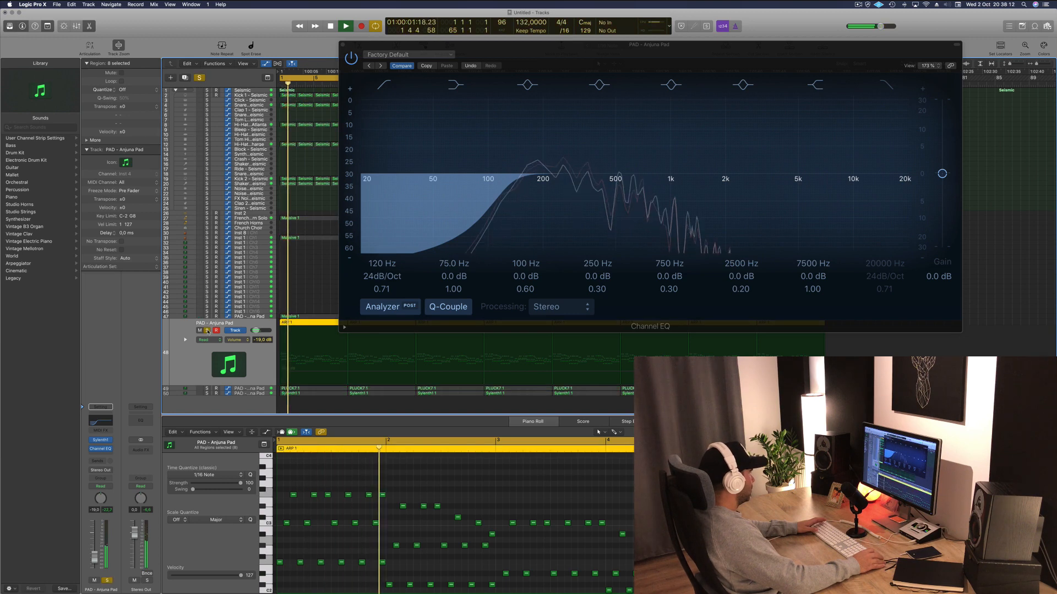
left_click(207, 330)
key("Return")
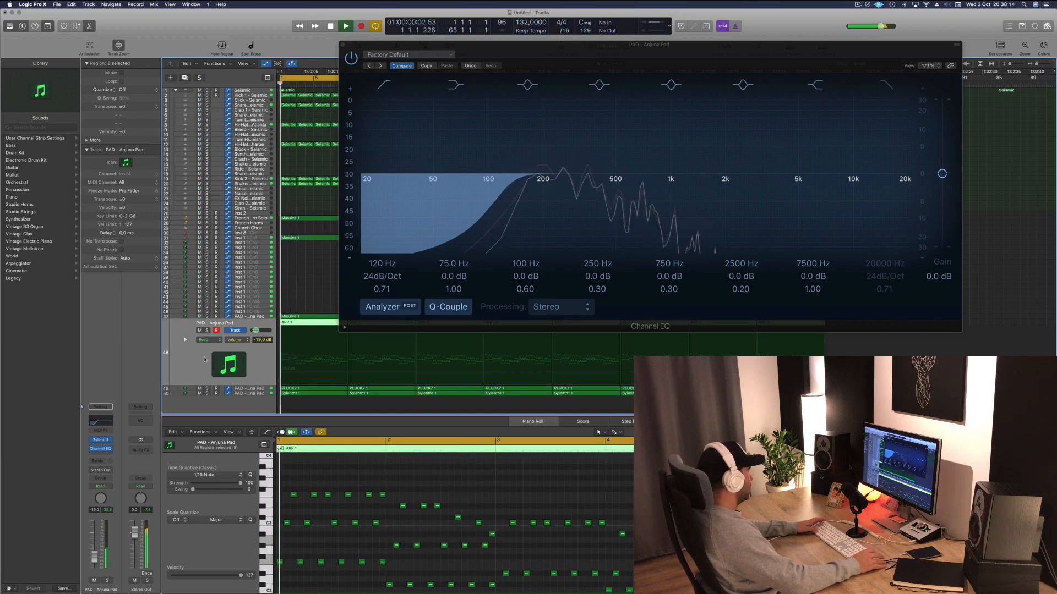
Inspect the ARP 1 track's Sylenth1 during playback, and close the synth and Channel EQ windows
left_click(101, 441)
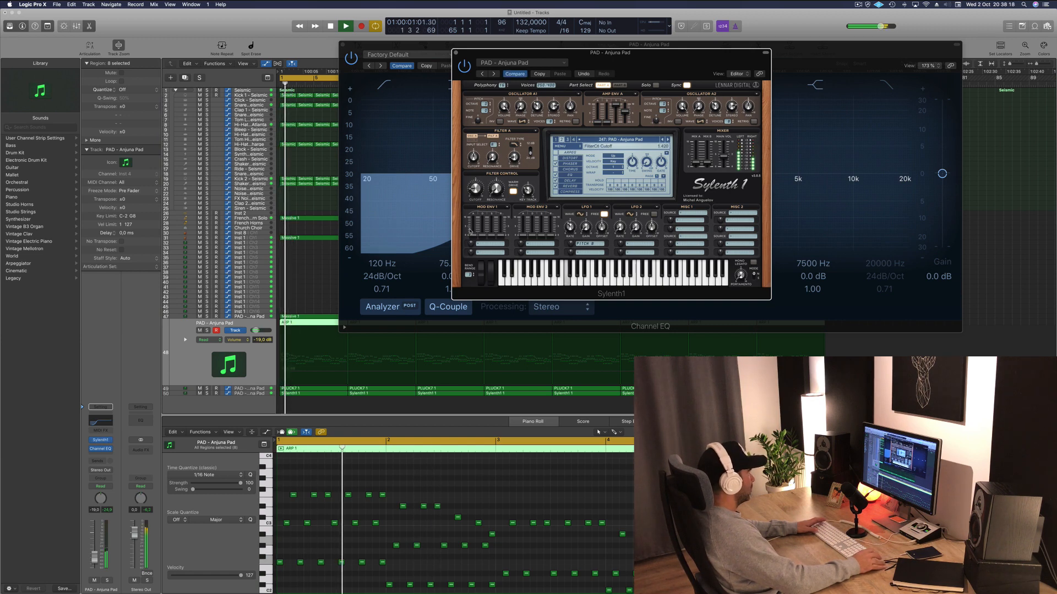
left_click_drag(604, 66, 704, 127)
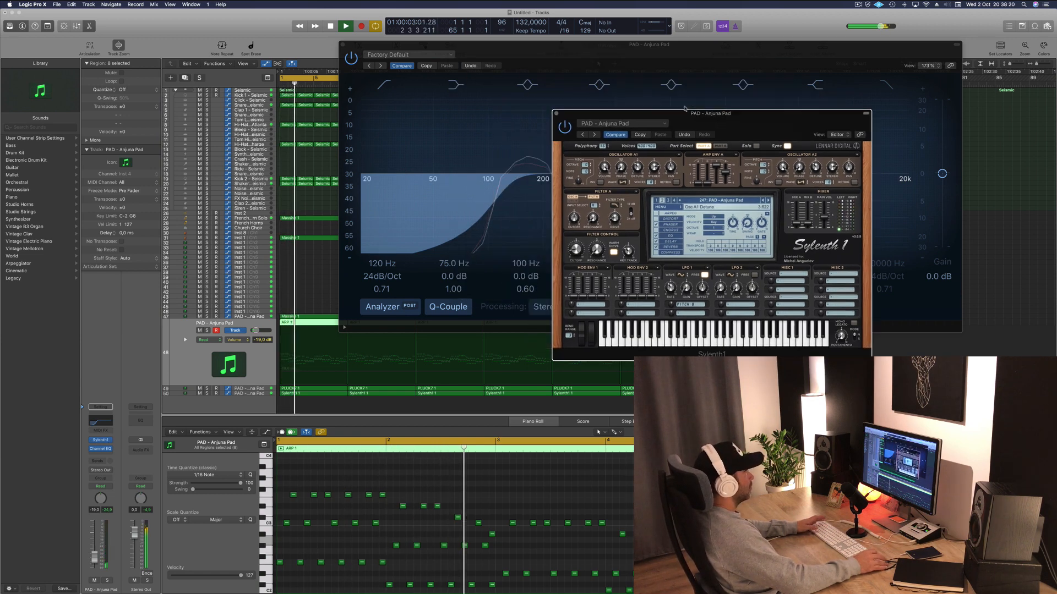
left_click(555, 113)
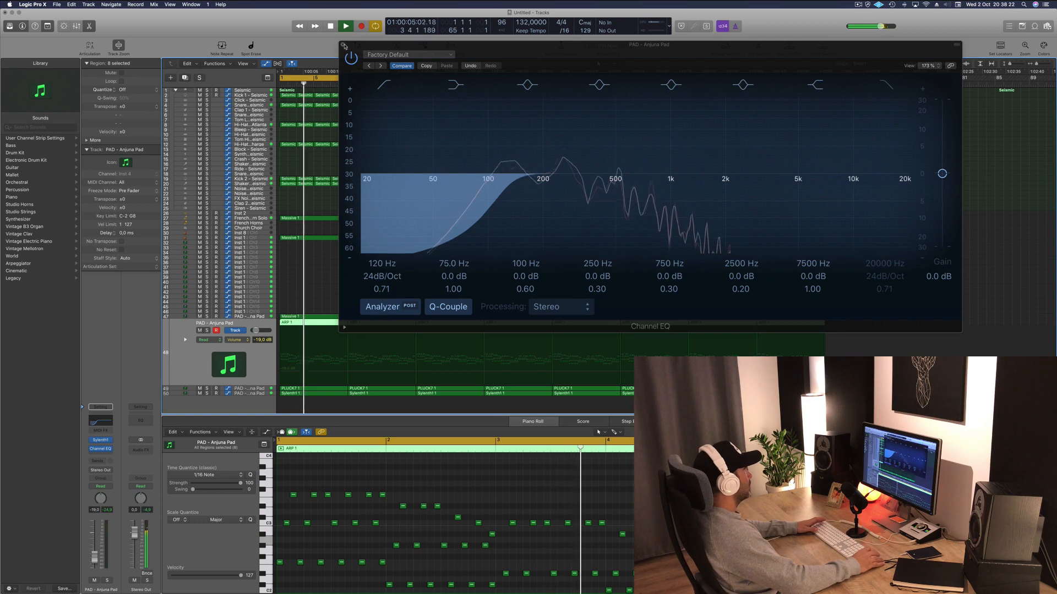
key("super+w")
key("Return")
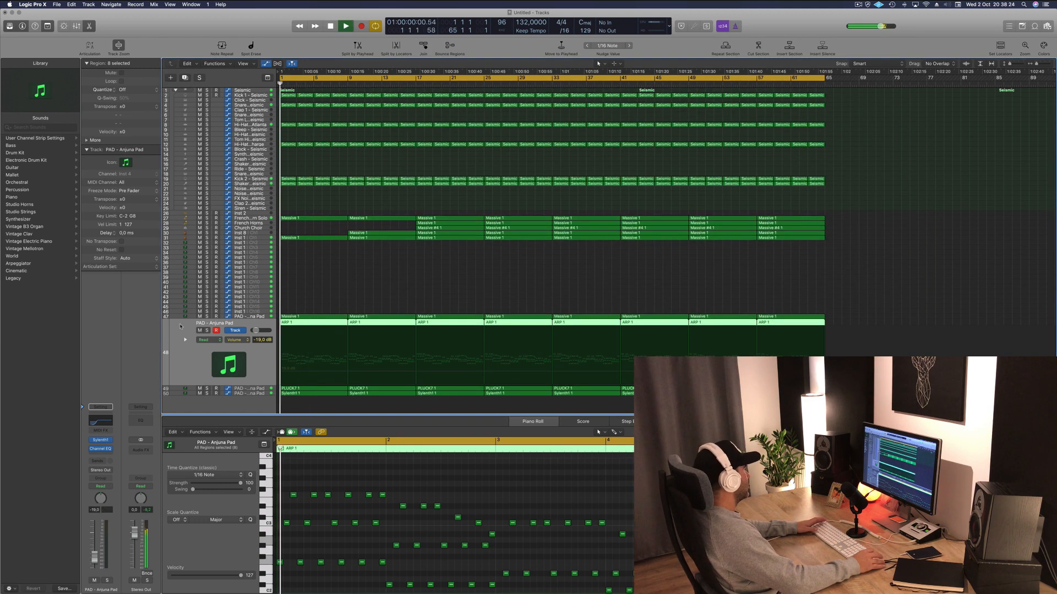
Delete the first two PLUCK7 1 regions so the pluck track starts at bar 17
left_click(258, 390)
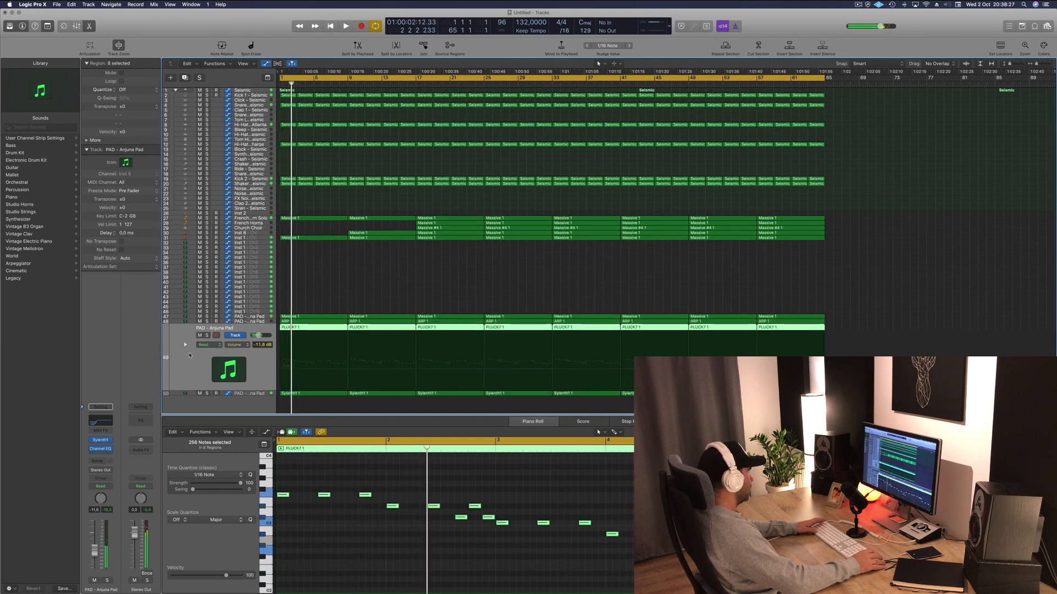
left_click(340, 285)
left_click(317, 327)
key("Delete")
left_click(364, 328)
key("Delete")
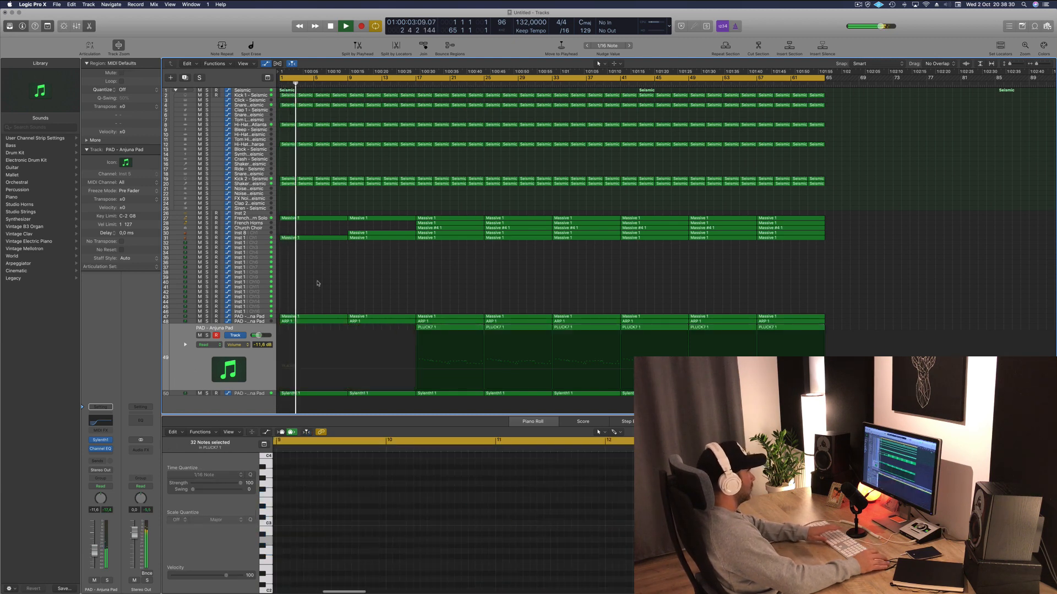
Raise the Massive 1 pad track's filter cutoff automation point at bar 9 slightly, dismissing the save dialog
left_click(250, 317)
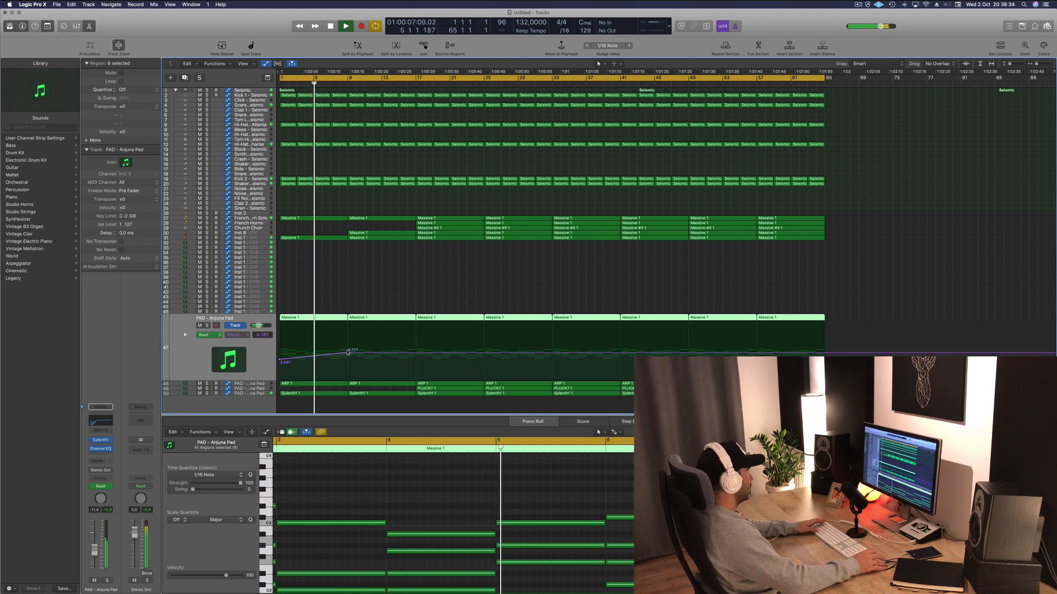
left_click_drag(348, 353, 348, 351)
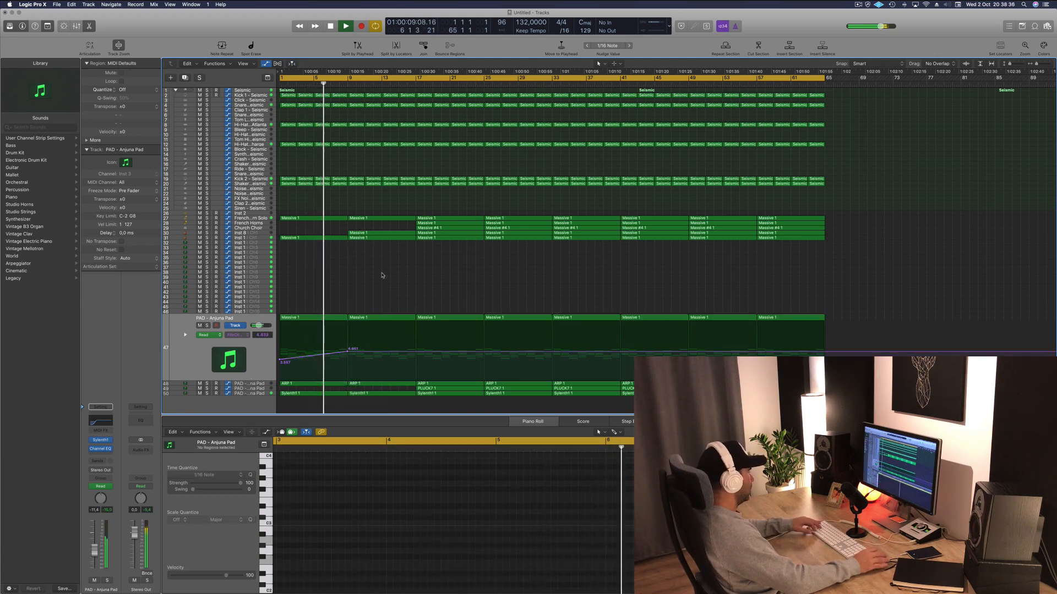
key("super+s")
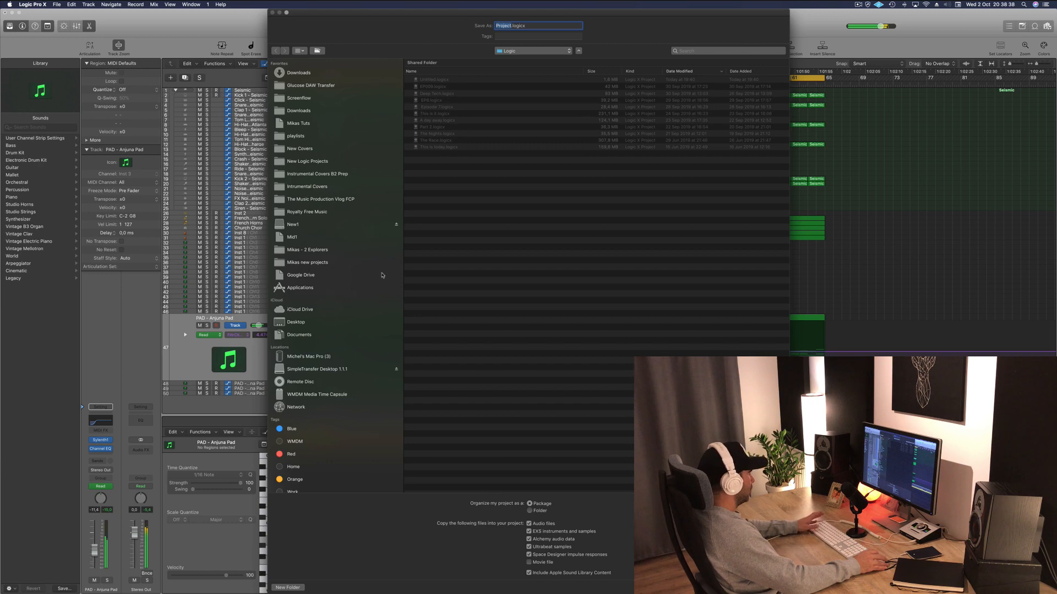
key("Escape")
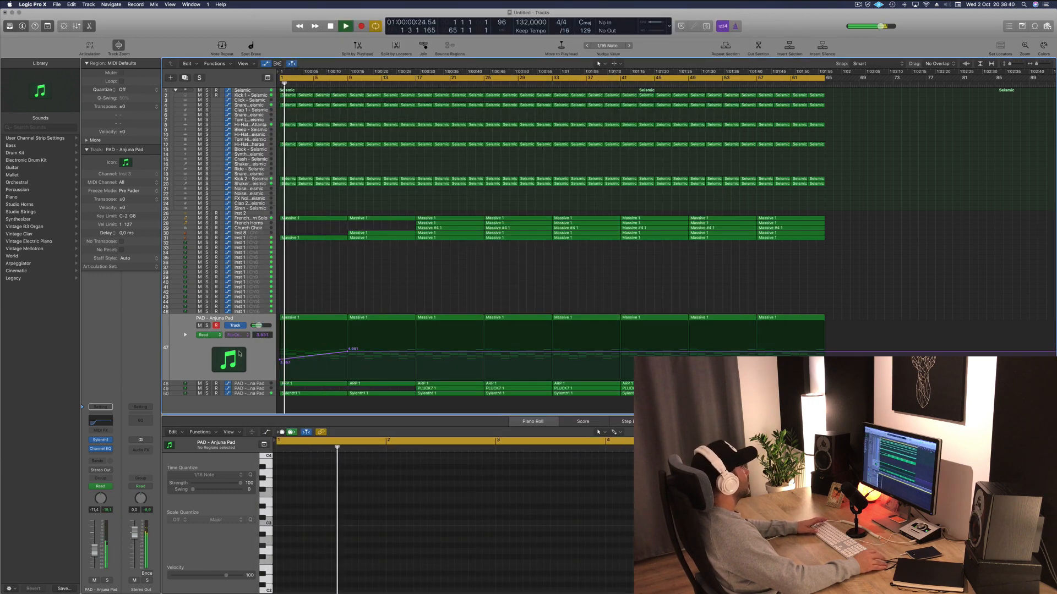
Audition the Sylenth1 1 track and the ARP 1 track soloed in turn during playback
left_click(257, 356)
left_click(254, 396)
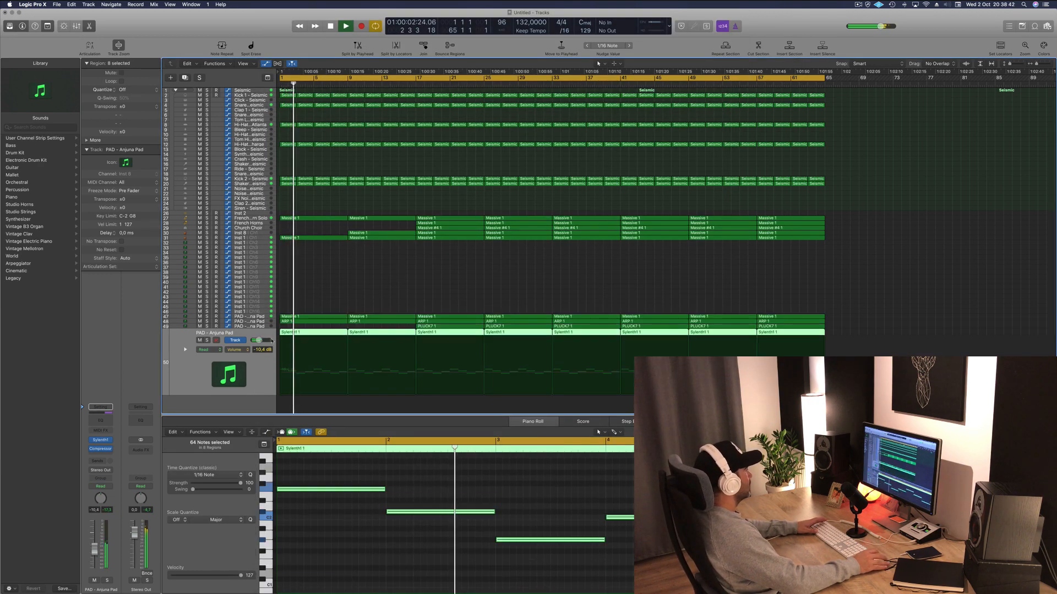
left_click(207, 340)
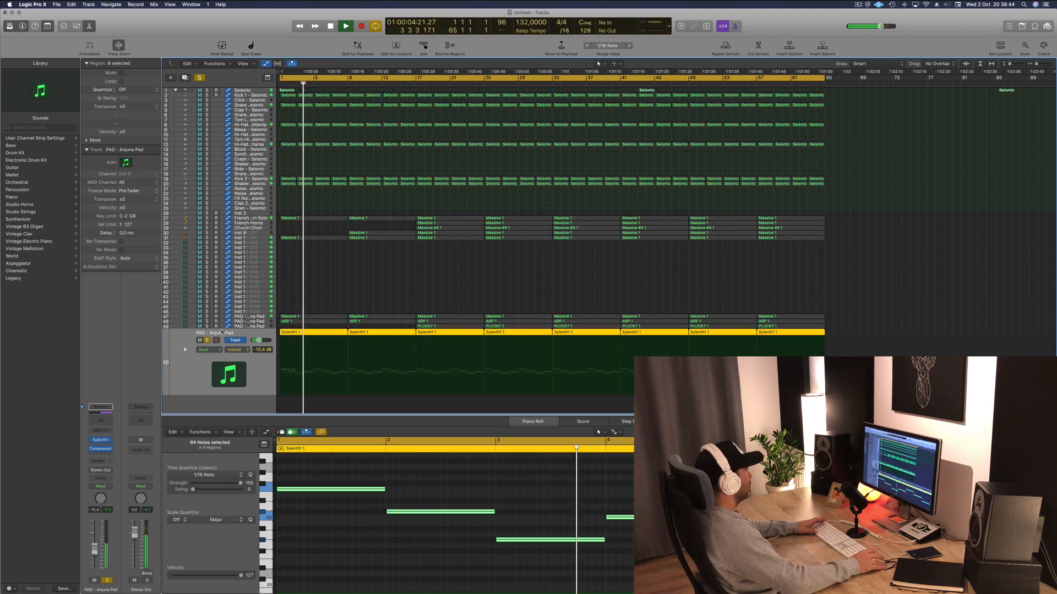
key("s")
left_click(252, 322)
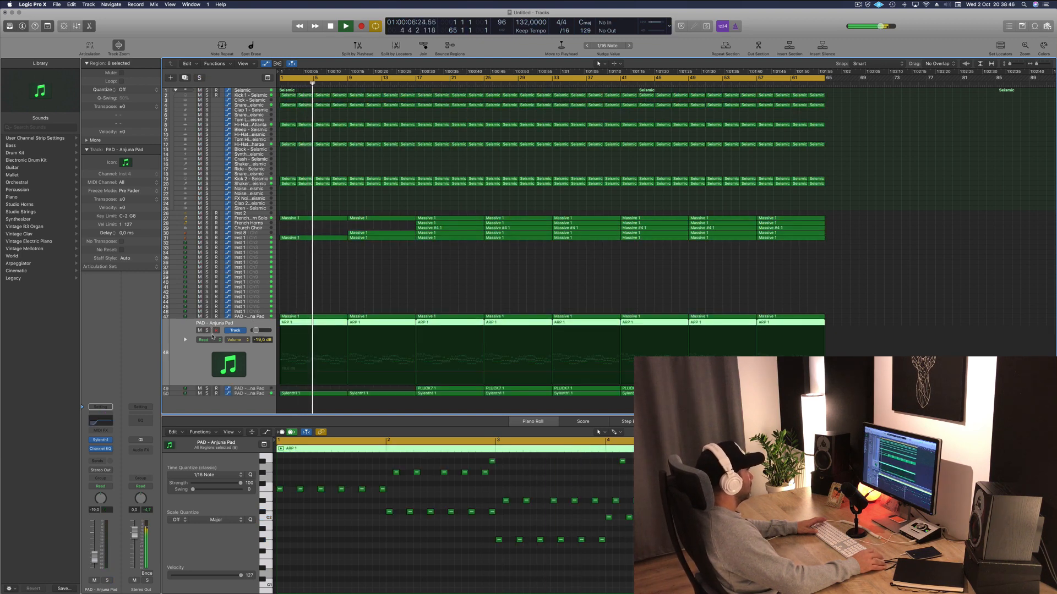
left_click(207, 331)
left_click(208, 331)
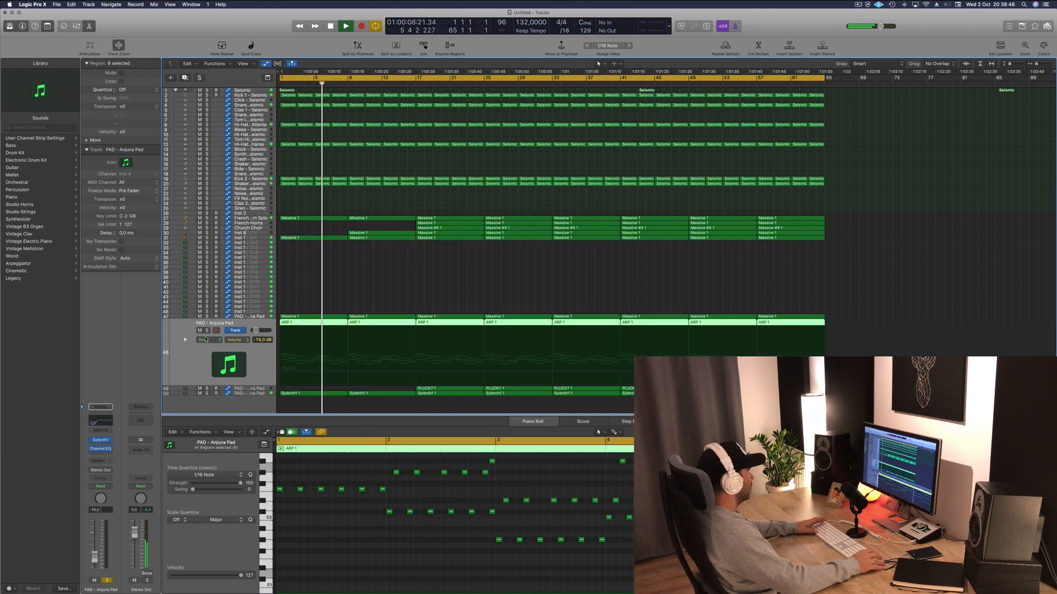
Record a FilterCtl Cutoff move in the ARP 1 track's Sylenth1 using Touch automation mode
left_click(102, 440)
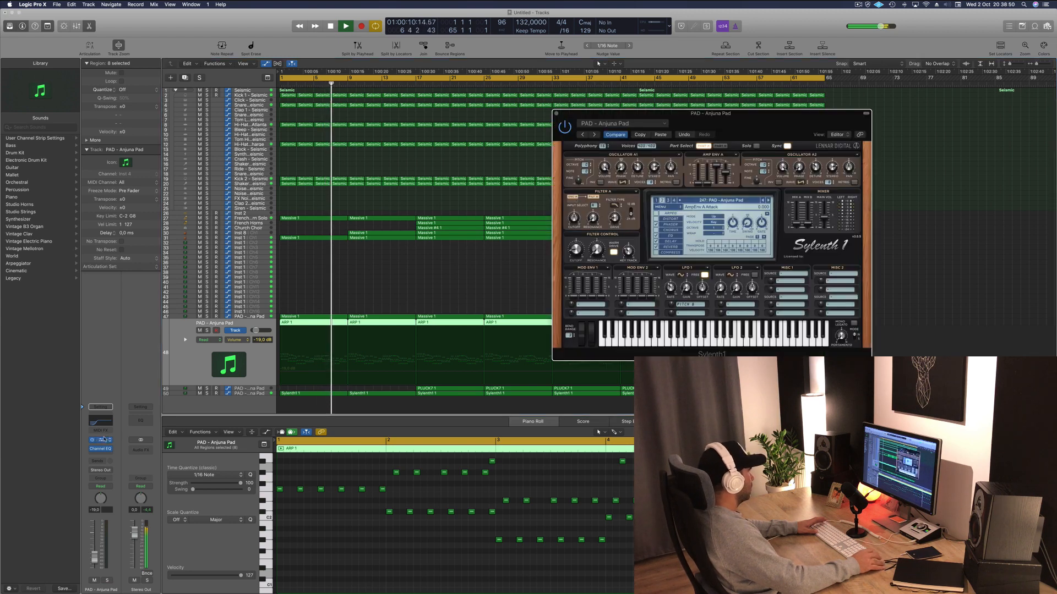
key("space")
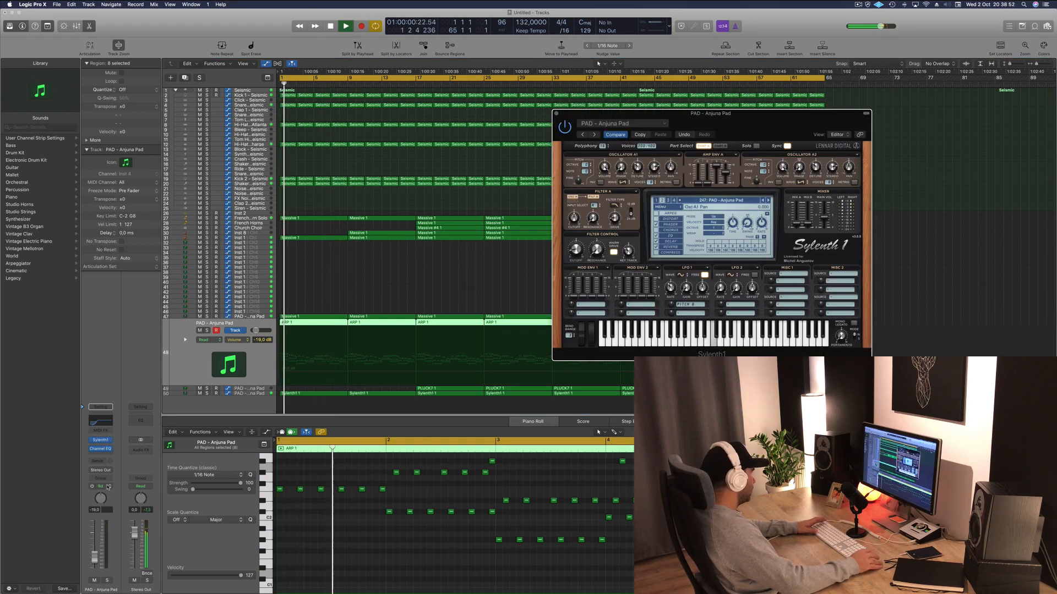
left_click(100, 487)
left_click(99, 495)
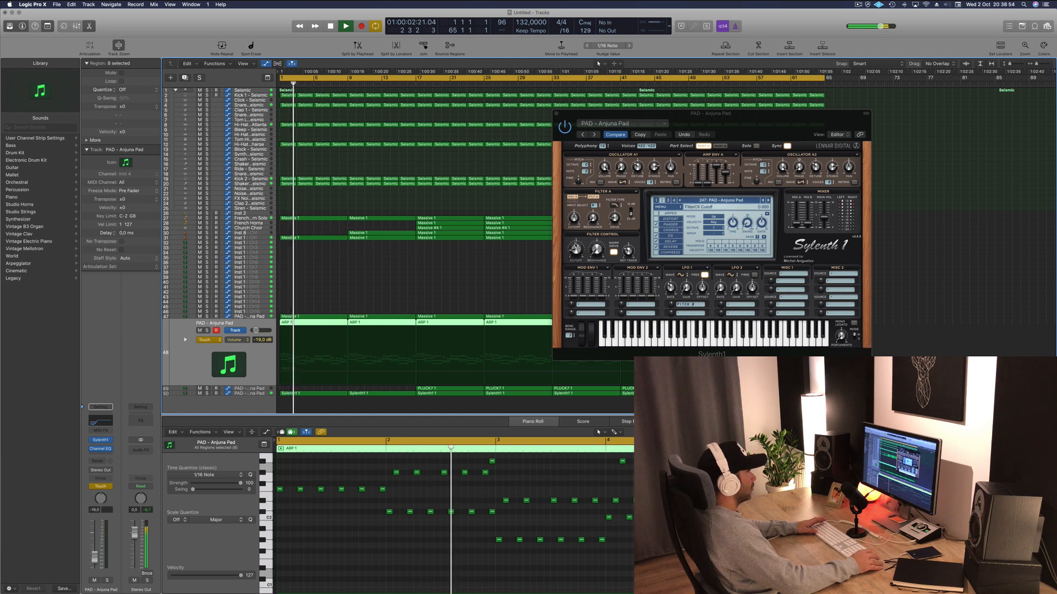
left_click_drag(576, 249, 576, 239)
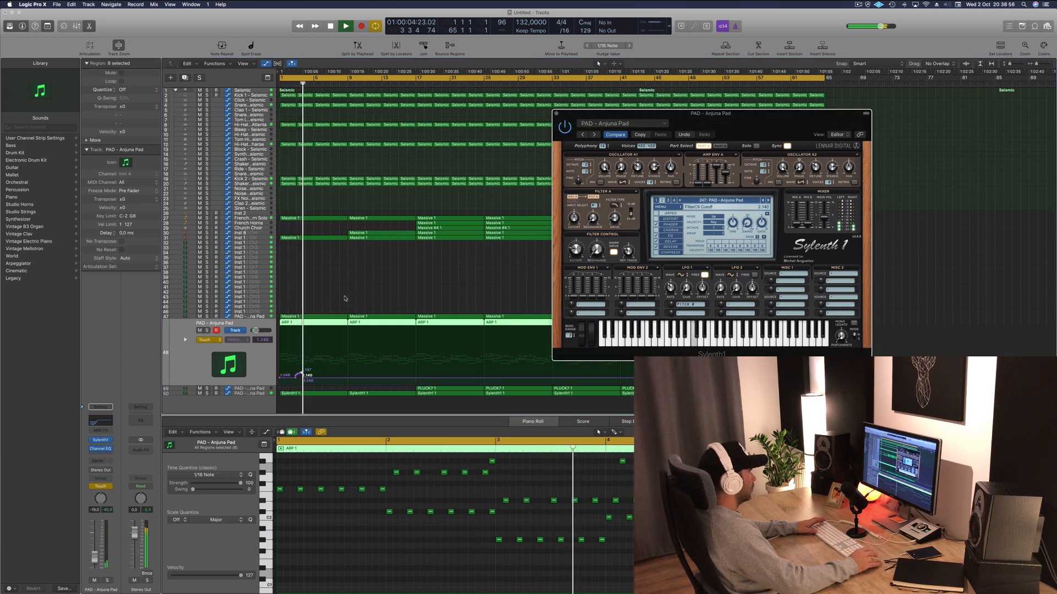
Clear the recorded ARP cutoff moves and ramp the automation from about 0.9 to about 7.18 at bar 9
left_click_drag(304, 378, 280, 377)
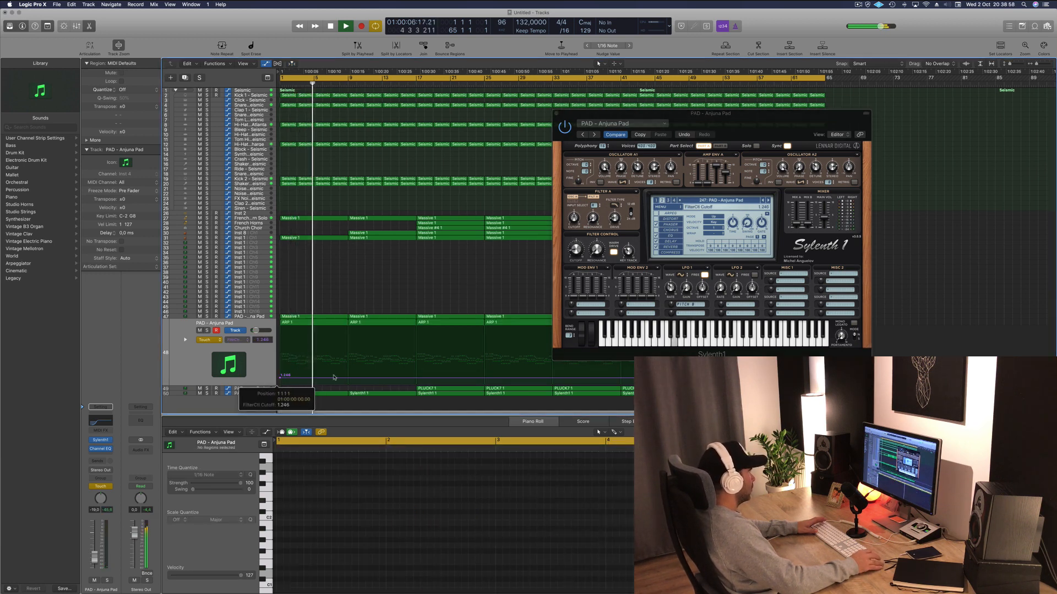
left_click_drag(349, 379, 350, 346)
double_click(348, 379)
Set the ARP 1 track to Read automation with volume at -13.8 dB, and lower its bar 9 cutoff point to about 6.72
left_click(218, 340)
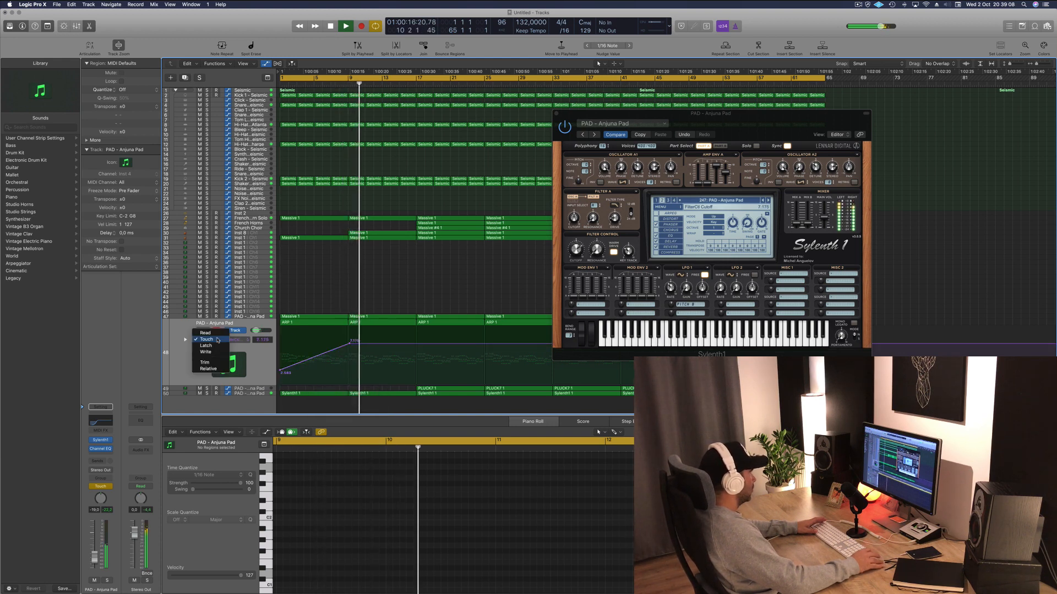
left_click(205, 333)
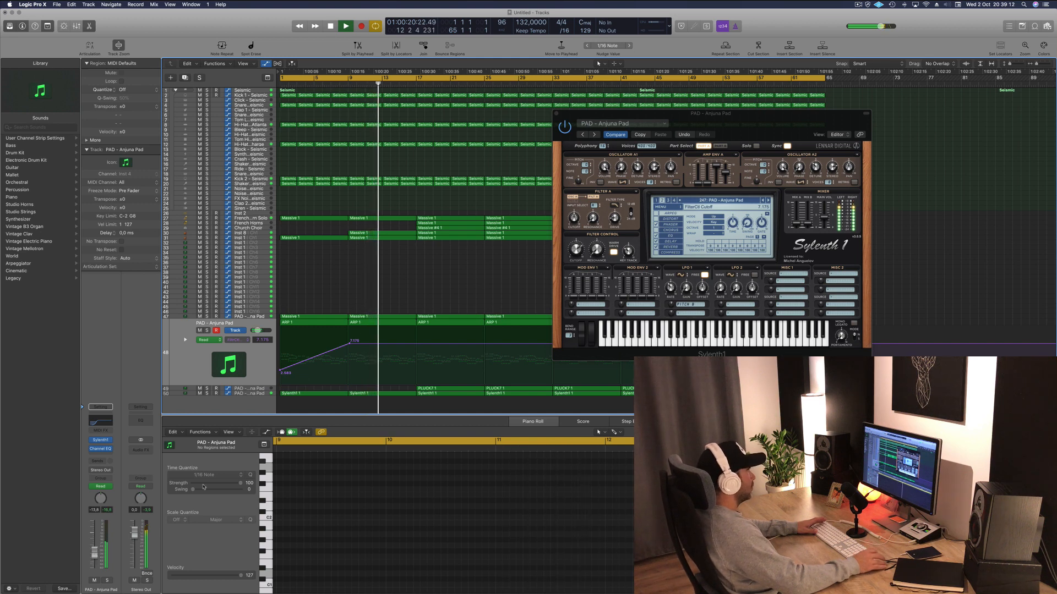
left_click_drag(609, 113, 487, 131)
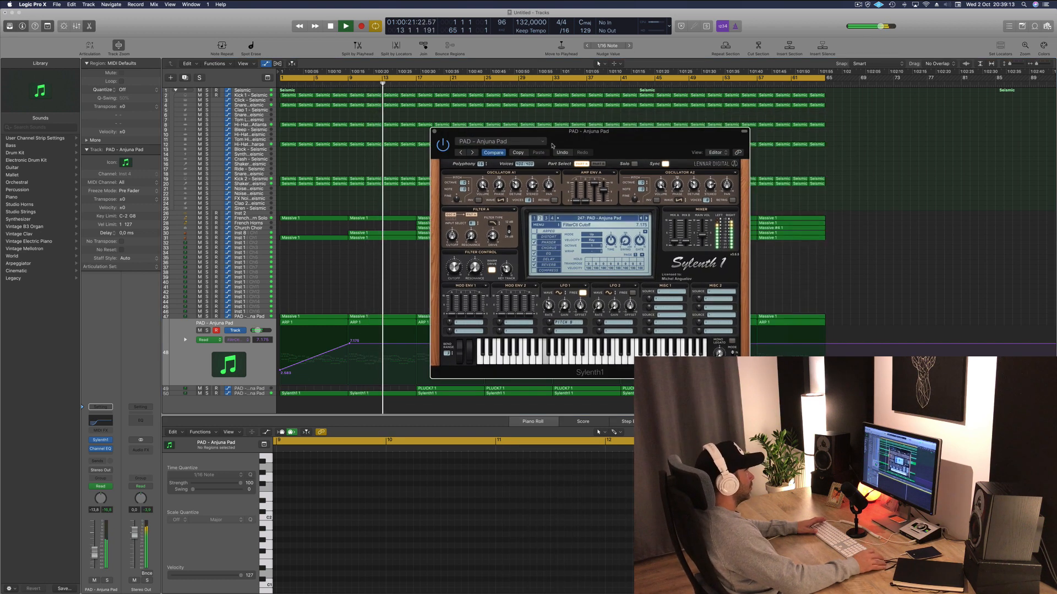
left_click(433, 131)
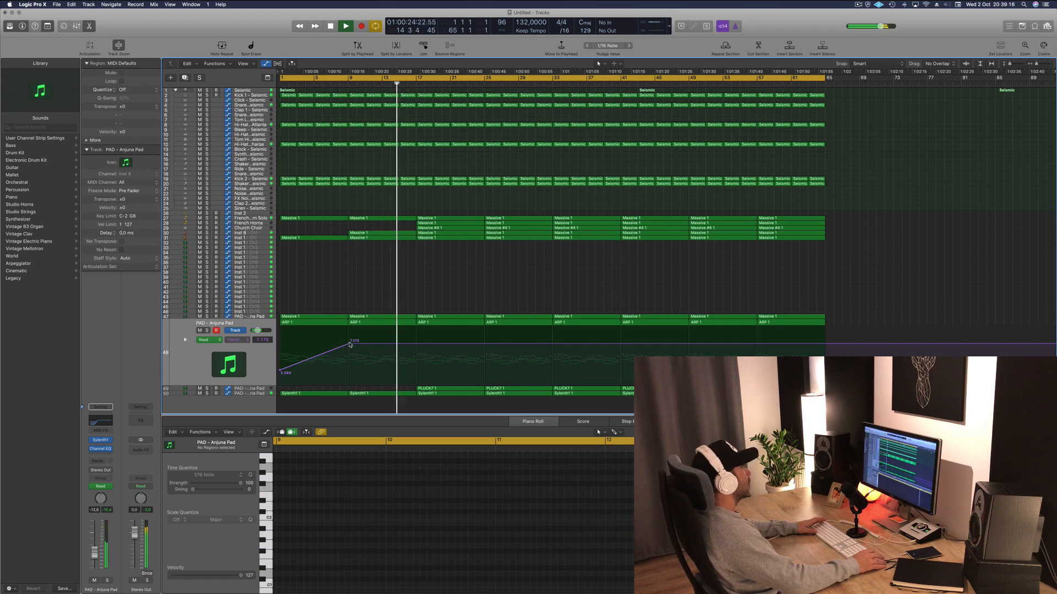
left_click_drag(350, 345, 349, 344)
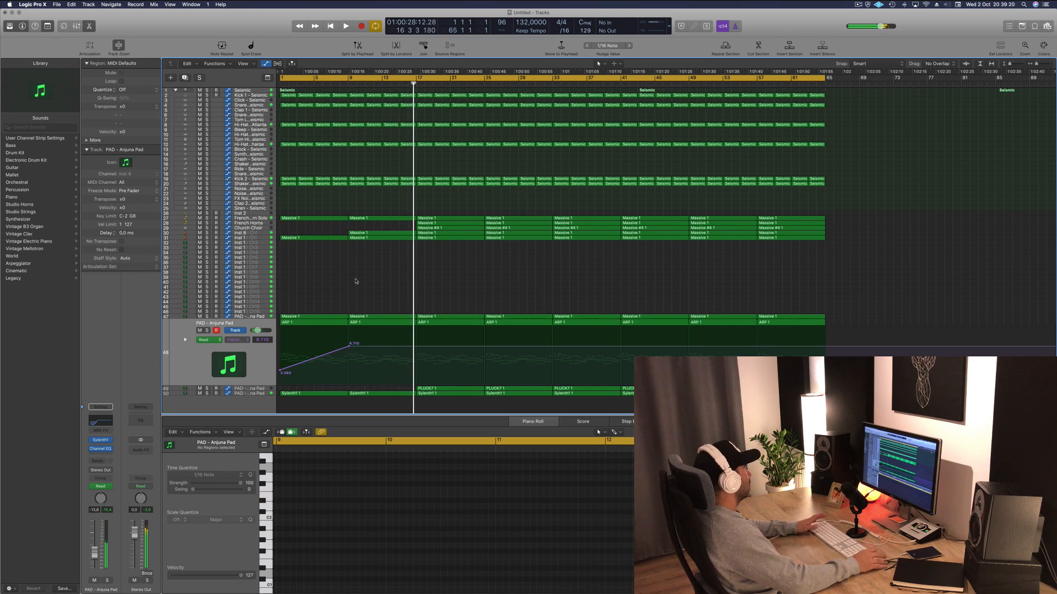
Restart playback from the beginning and save the project as "A Song For Lucy.logicx" in the Logic folder
key("Return")
key("super+a")
key("super+s")
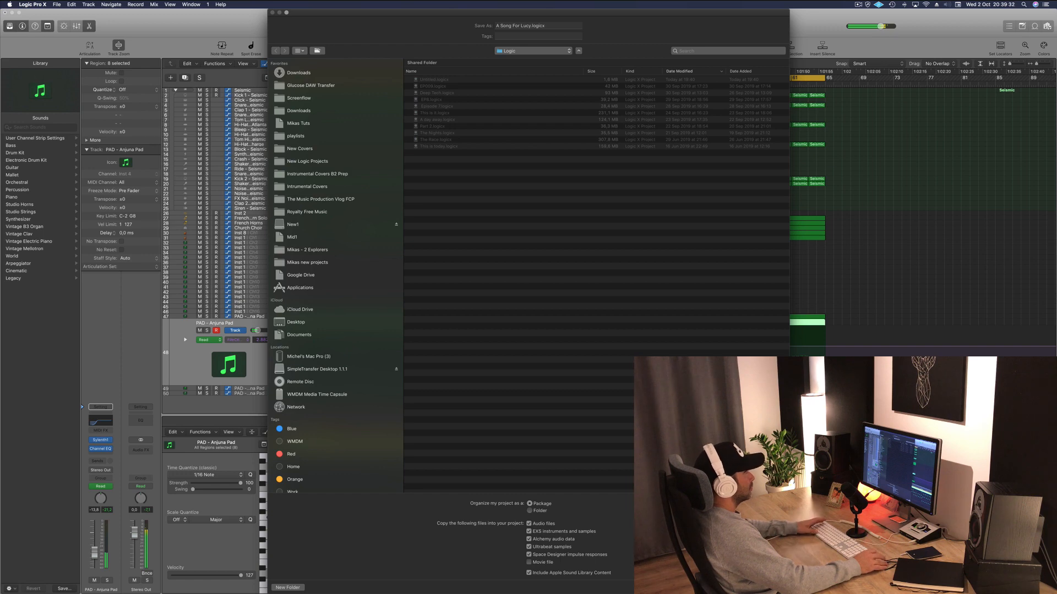
key("Return")
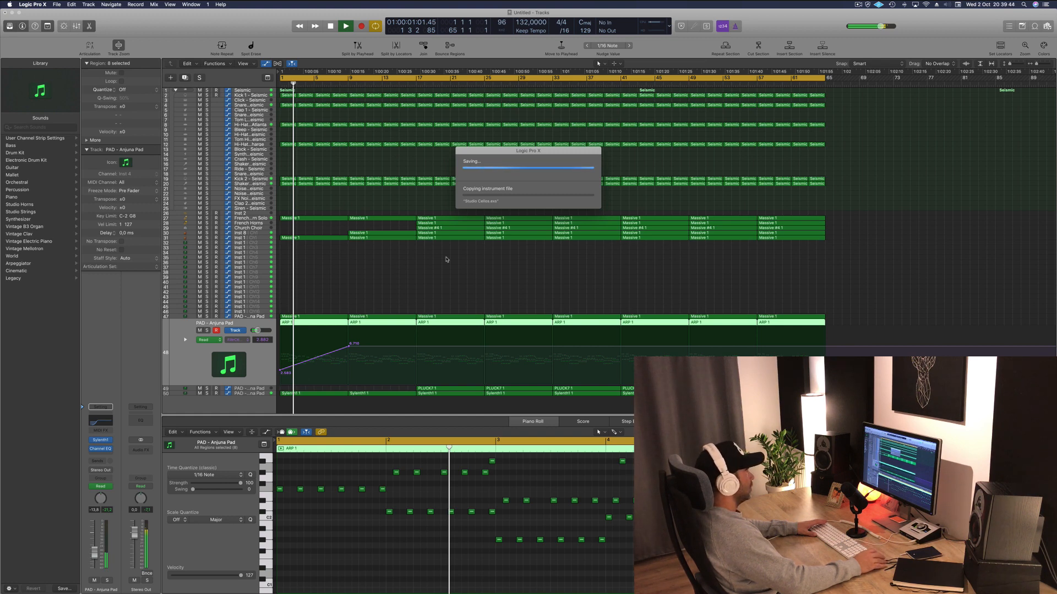
Start playback and delete the strings region spanning bars 1 to 9 on the Inst 1 track
left_click_drag(554, 148, 617, 176)
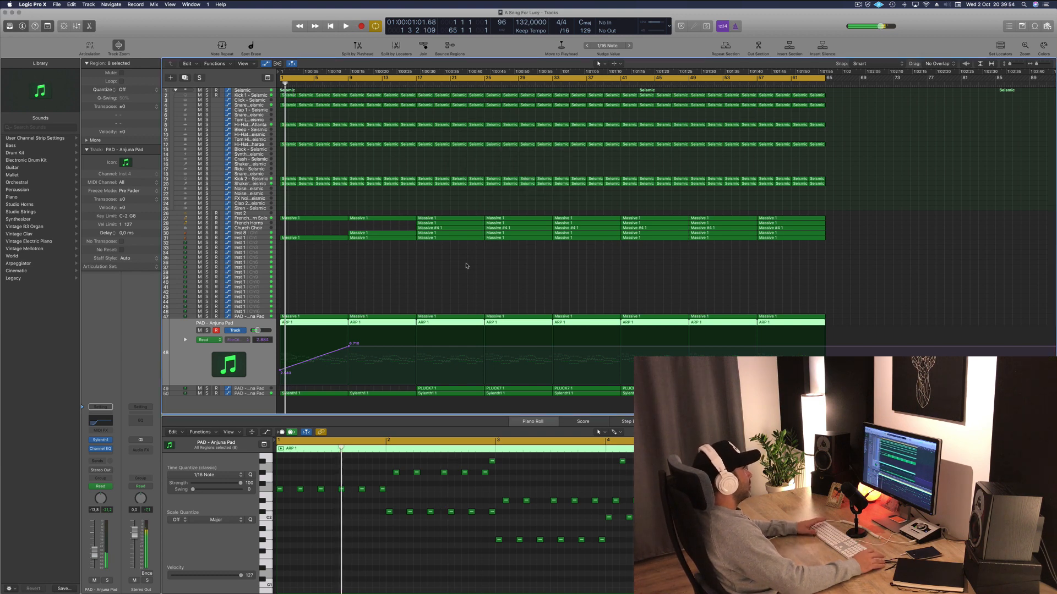
left_click(466, 266)
key("space")
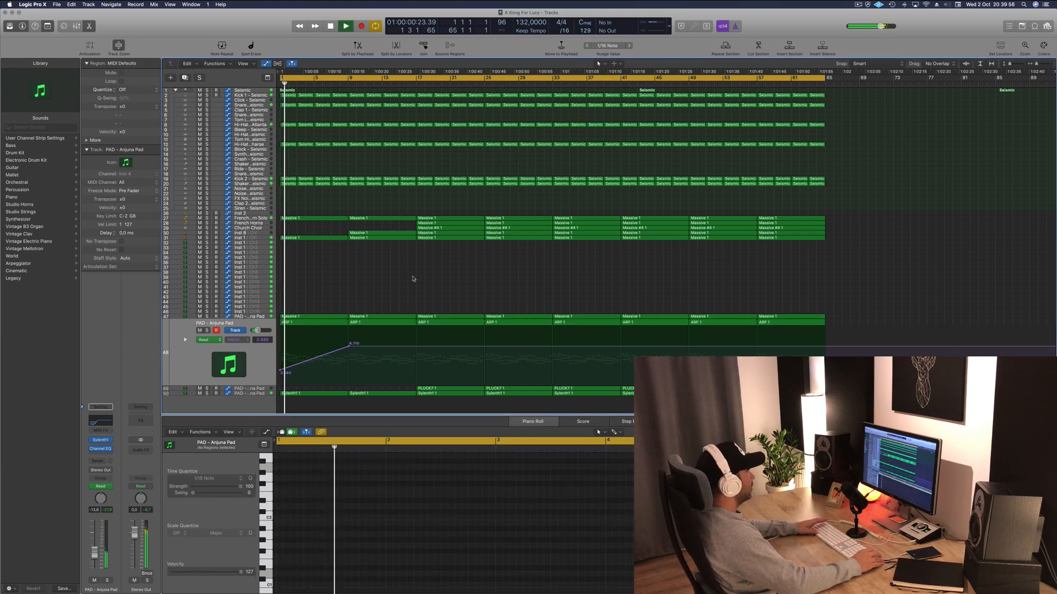
left_click(250, 238)
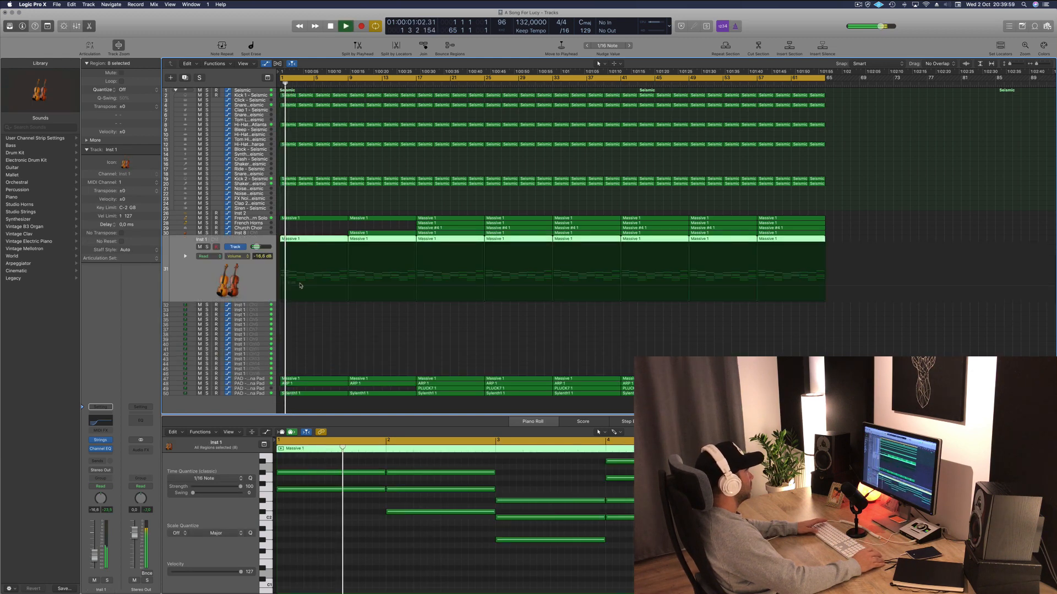
left_click(315, 239)
key("Delete")
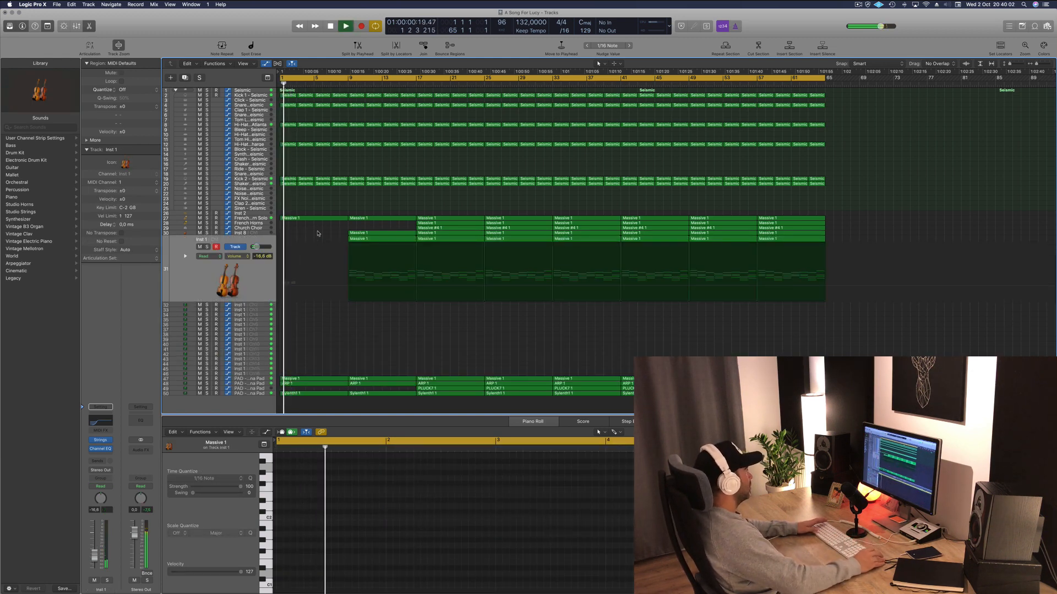
Copy the French Horns region from bar 17 to bars 9 and 1
left_click(424, 223)
left_click_drag(423, 223, 375, 225)
key("space")
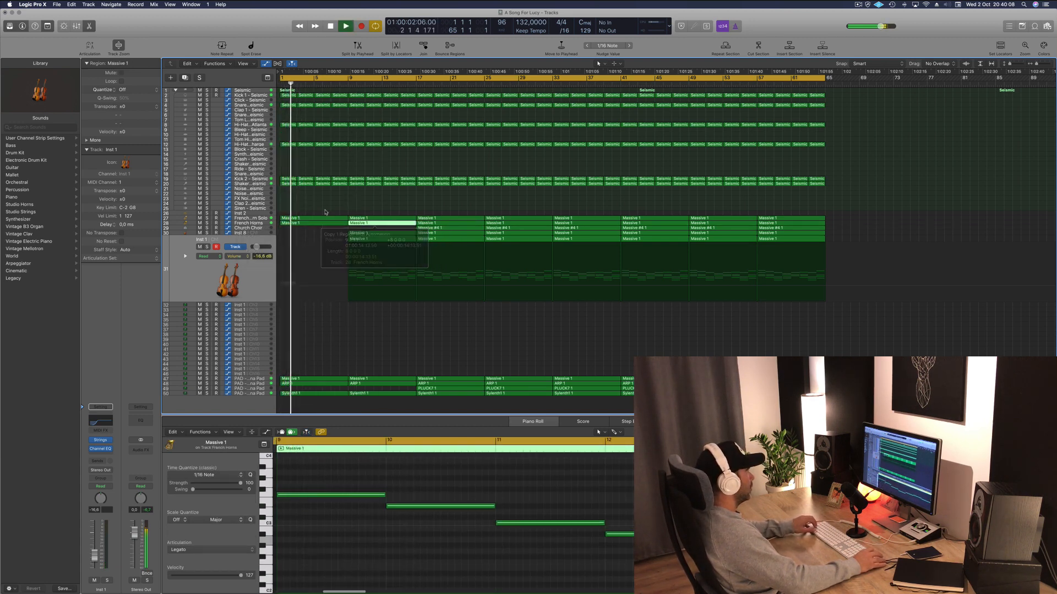
Delete all regions before bar 17 on the French Horn Solo and French Horns tracks
left_click_drag(314, 208, 350, 214)
key("Delete")
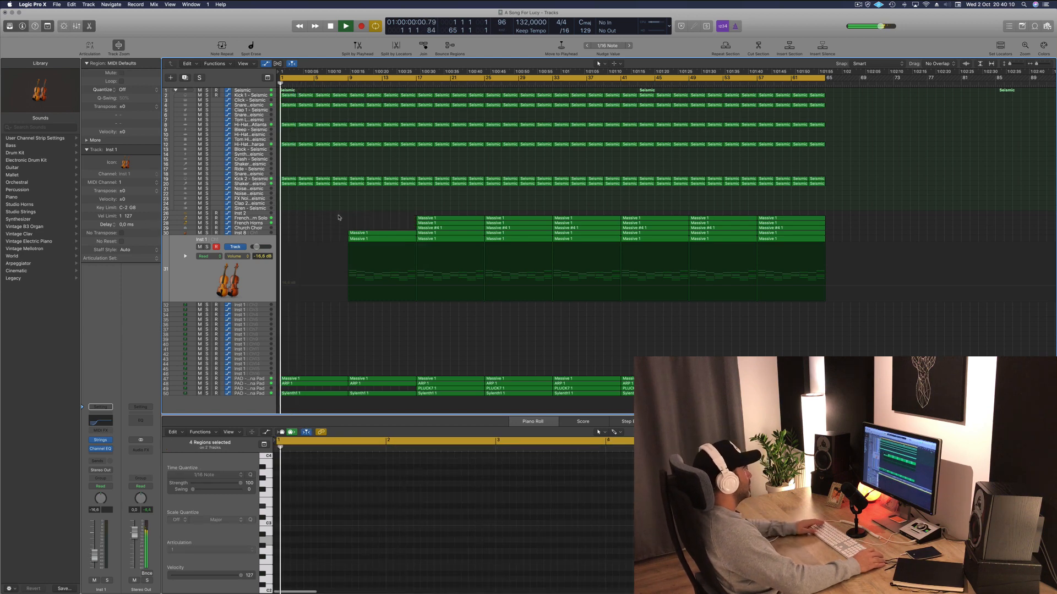
Add cutoff automation points at bar 9 on the ARP 1 track so the filter drops right after the ramp's peak
left_click(263, 379)
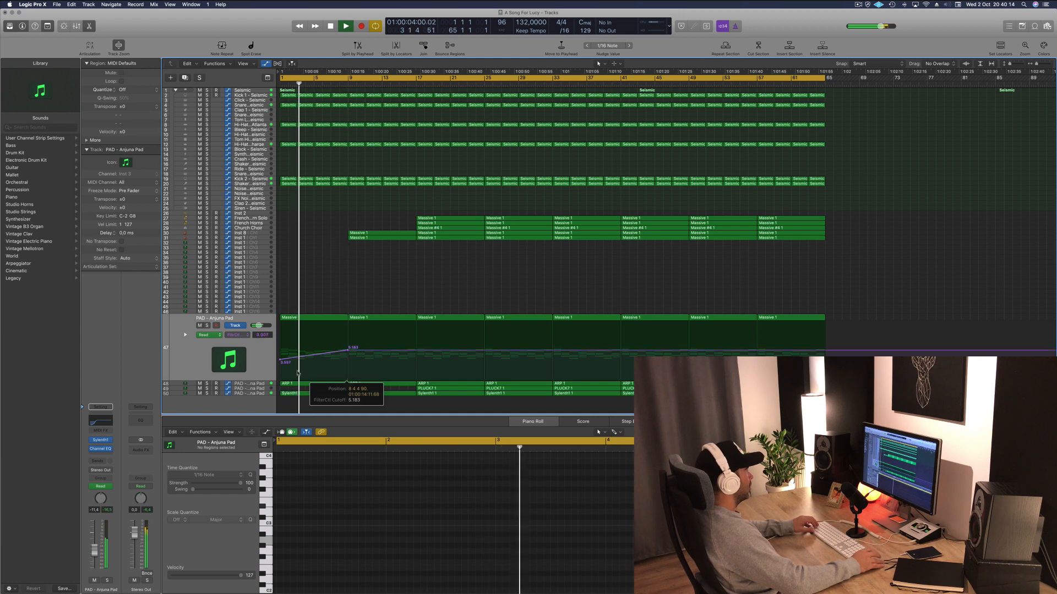
left_click(252, 384)
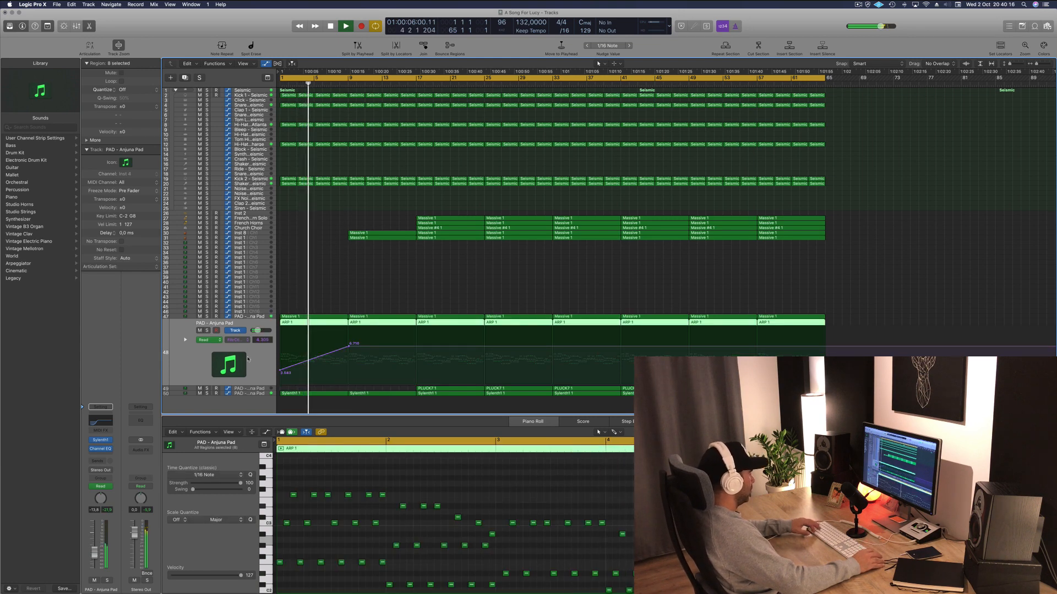
scroll(438, 293, "right", 2)
scroll(434, 293, "left", 5)
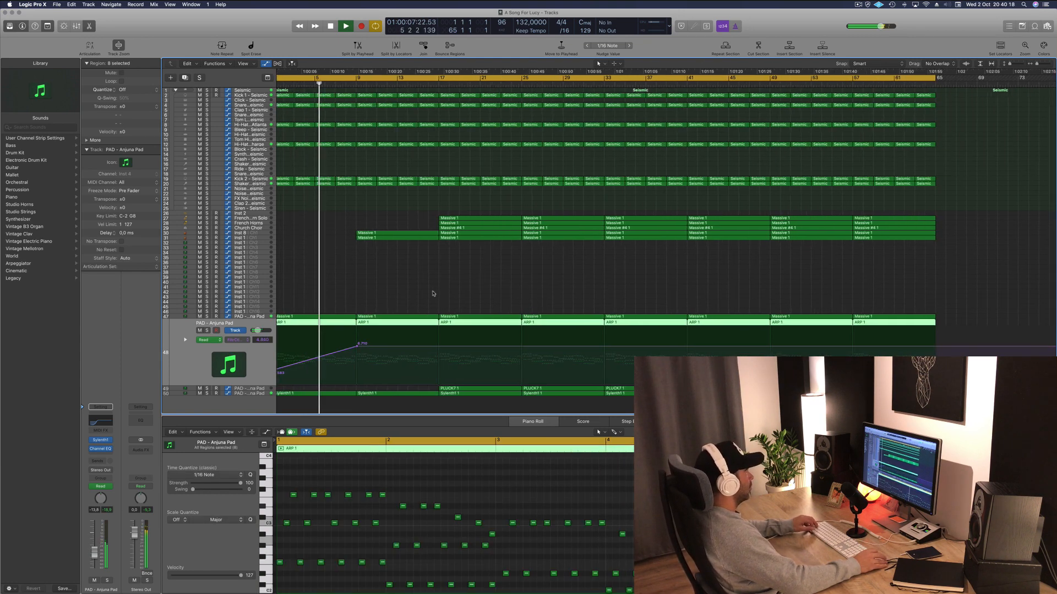
scroll(342, 289, "right", 2)
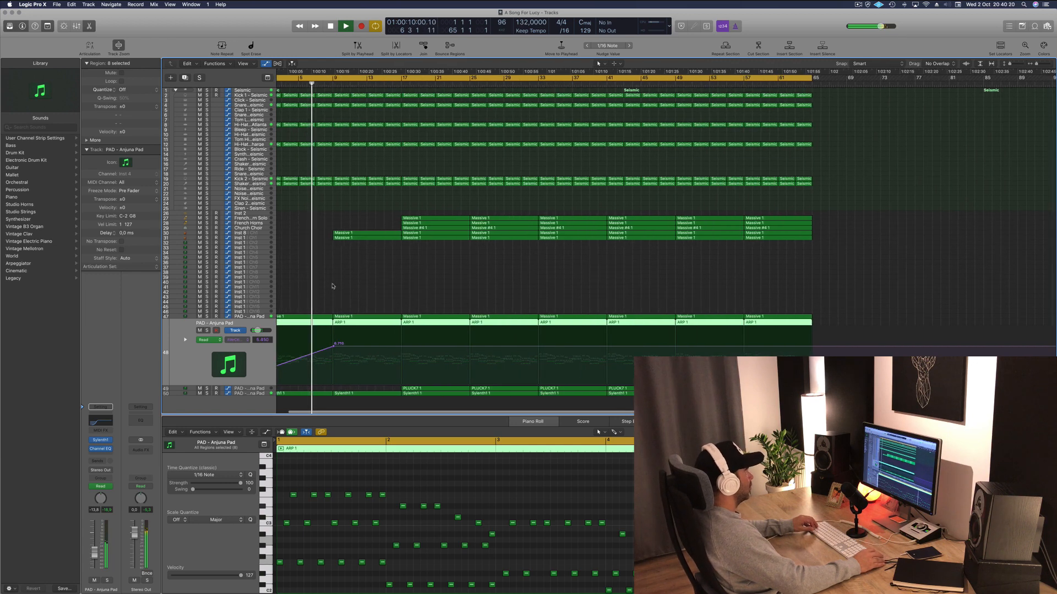
scroll(346, 278, "right", 1)
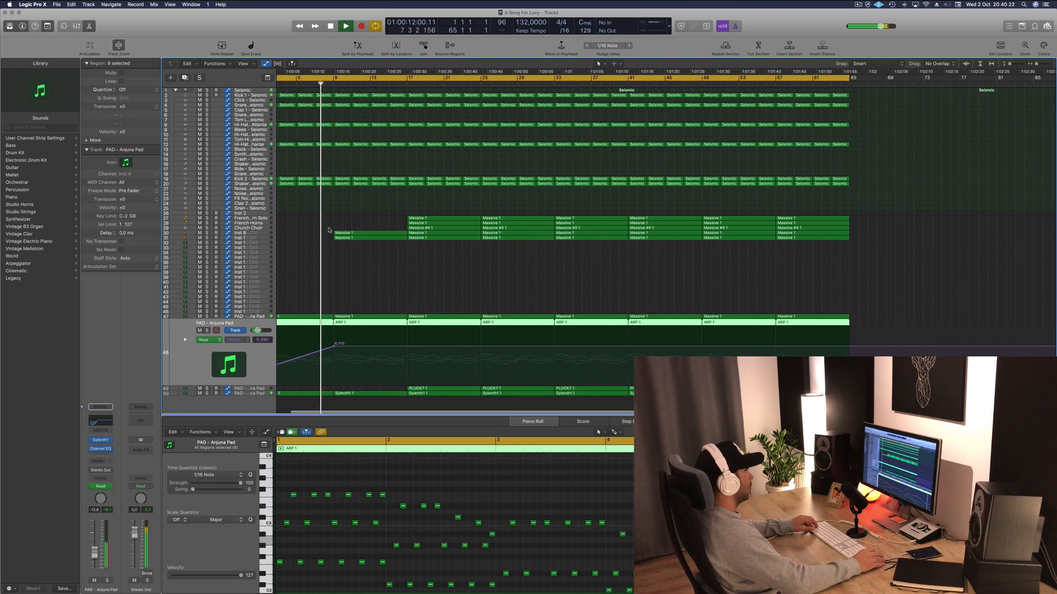
scroll(313, 272, "right", 2)
scroll(315, 292, "left", 3)
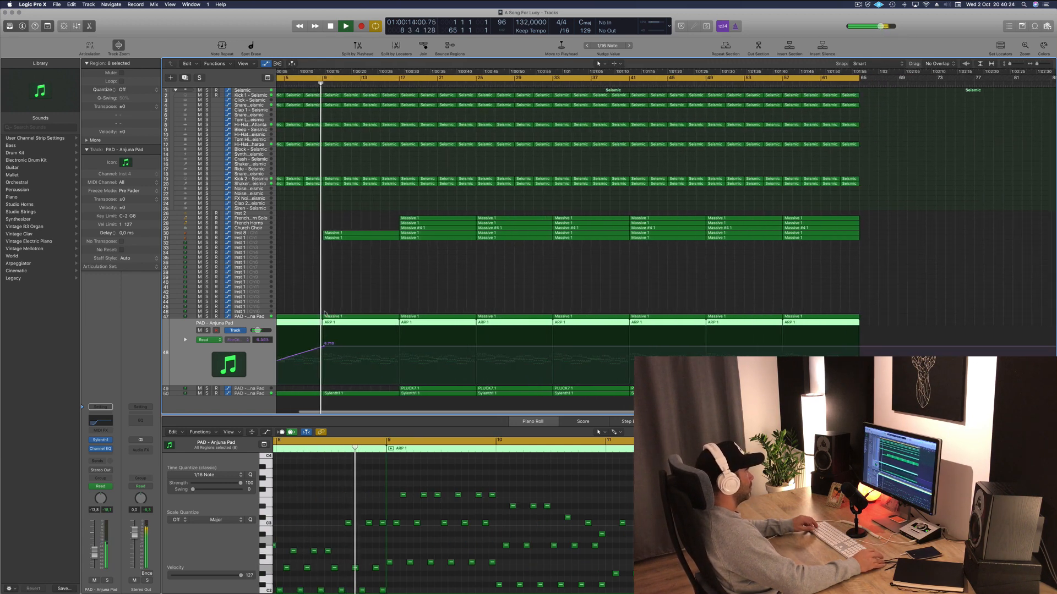
scroll(335, 330, "right", 3)
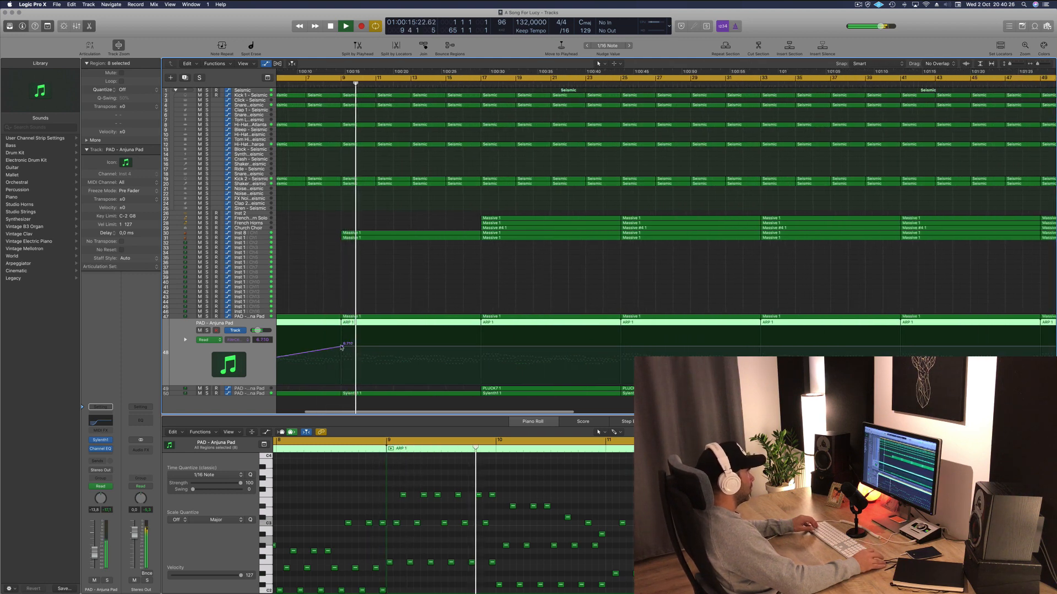
left_click(343, 348)
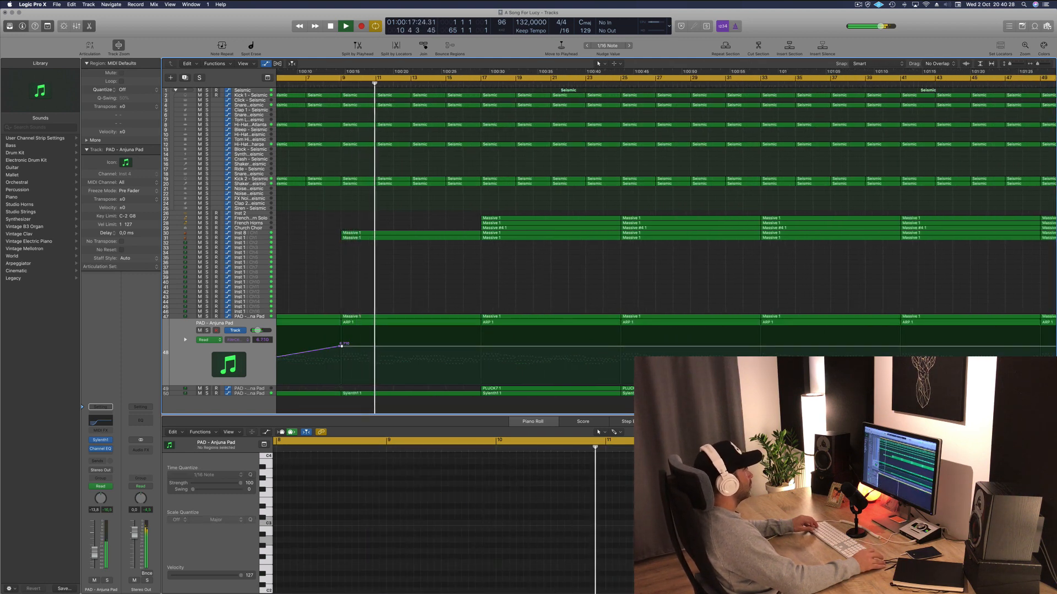
left_click(342, 357)
On the Massive 1 pad track, end the cutoff ramp at 5.183 just before bar 9 and add a lower point of about 3.848 just after it
left_click(264, 317)
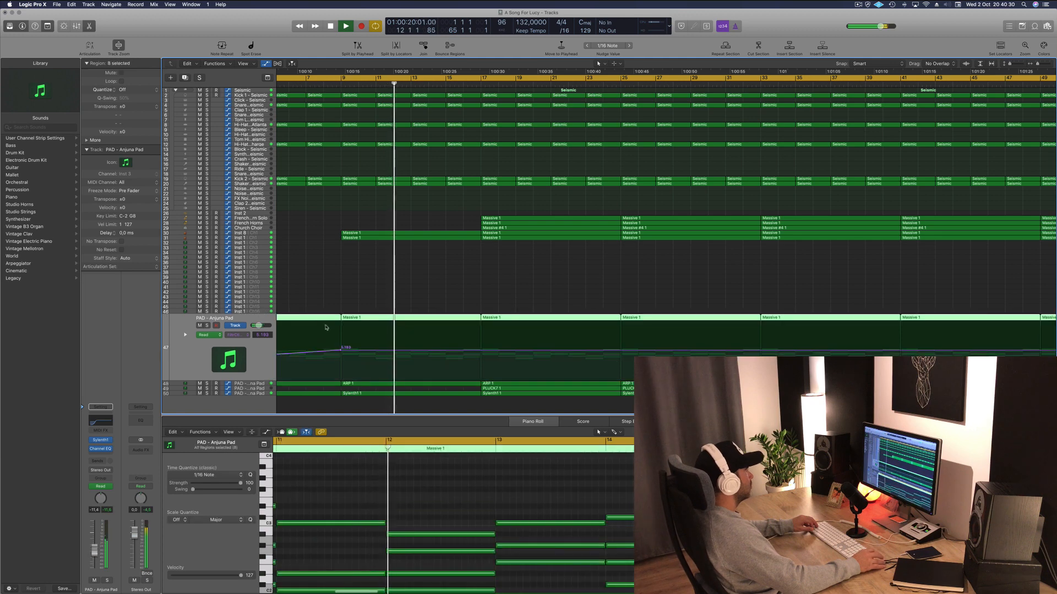
left_click(337, 350)
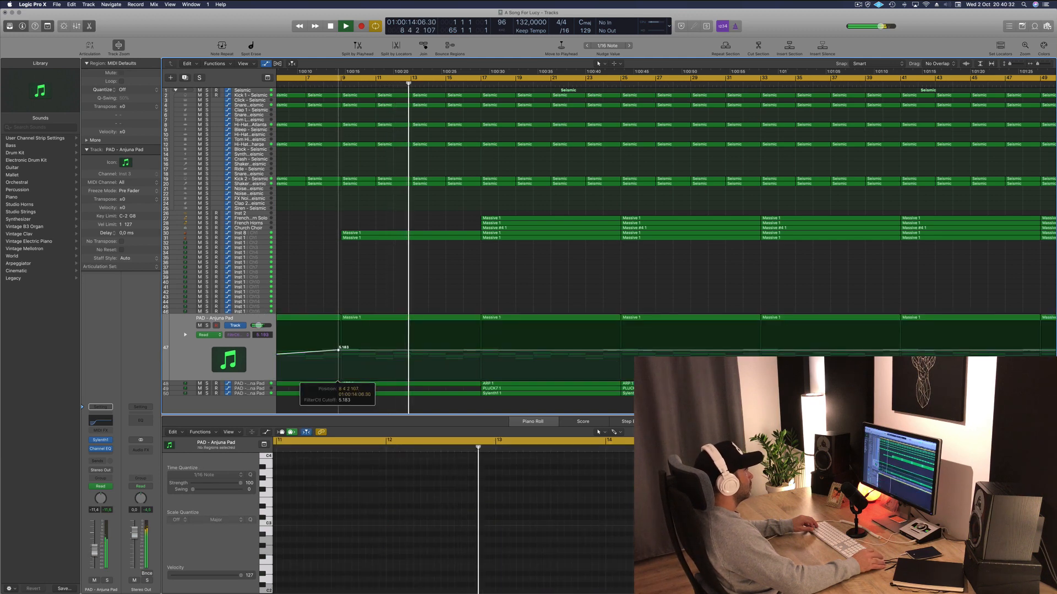
left_click(341, 359)
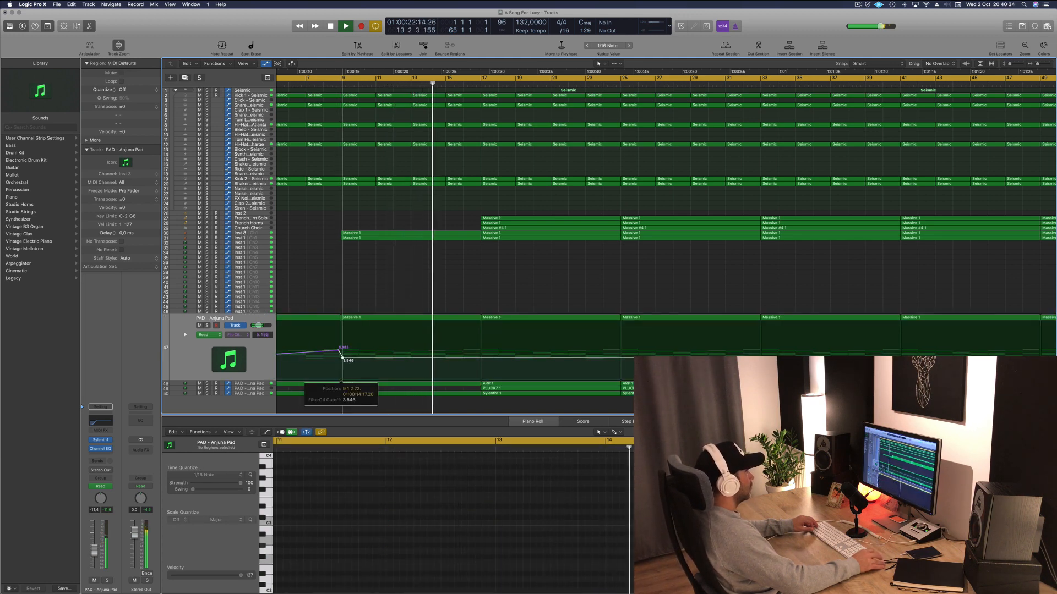
Ramp the filter cutoff automation on the Massive 1 pad track up to about 5.5 at bar 17
left_click(478, 359)
left_click_drag(478, 359, 481, 350)
scroll(466, 285, "down", 1)
scroll(466, 285, "down", 4)
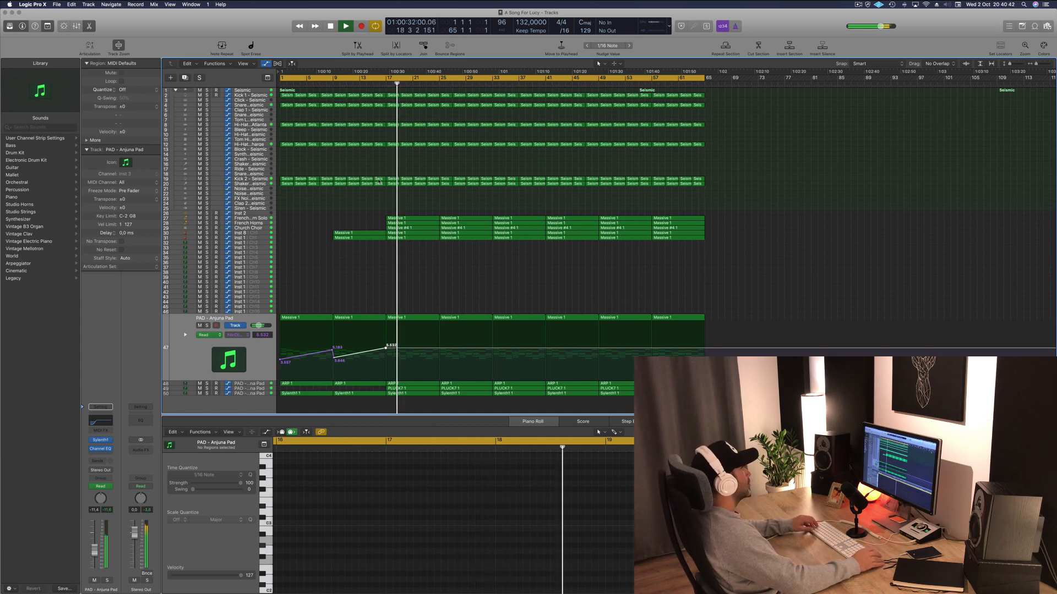
Restart playback from the beginning of the arrangement to hear the pad's cutoff automation
left_click(367, 273)
key("space")
key("Return")
key("space")
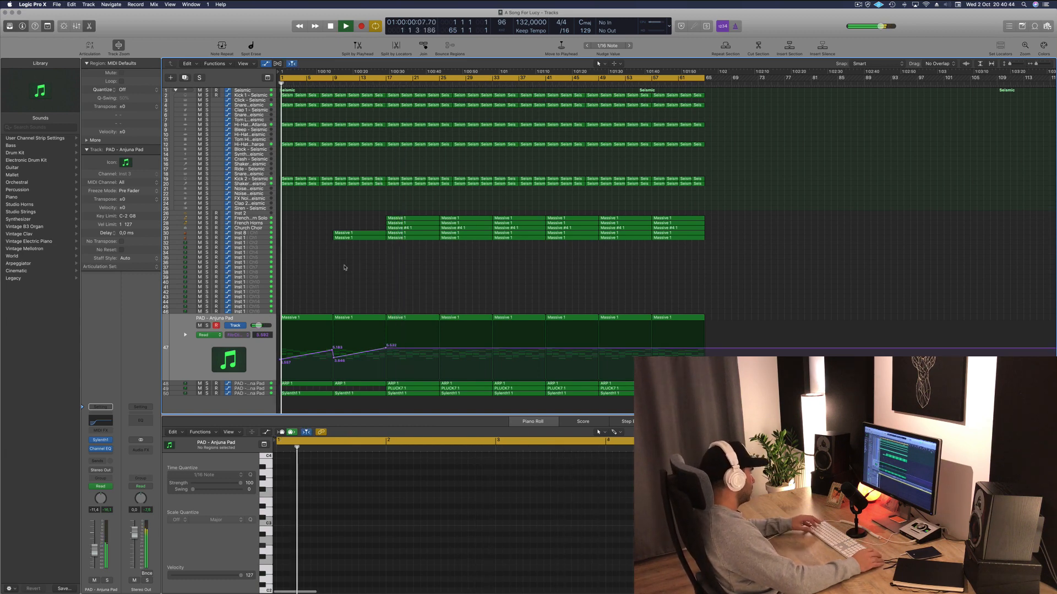
scroll(383, 286, "up", 1)
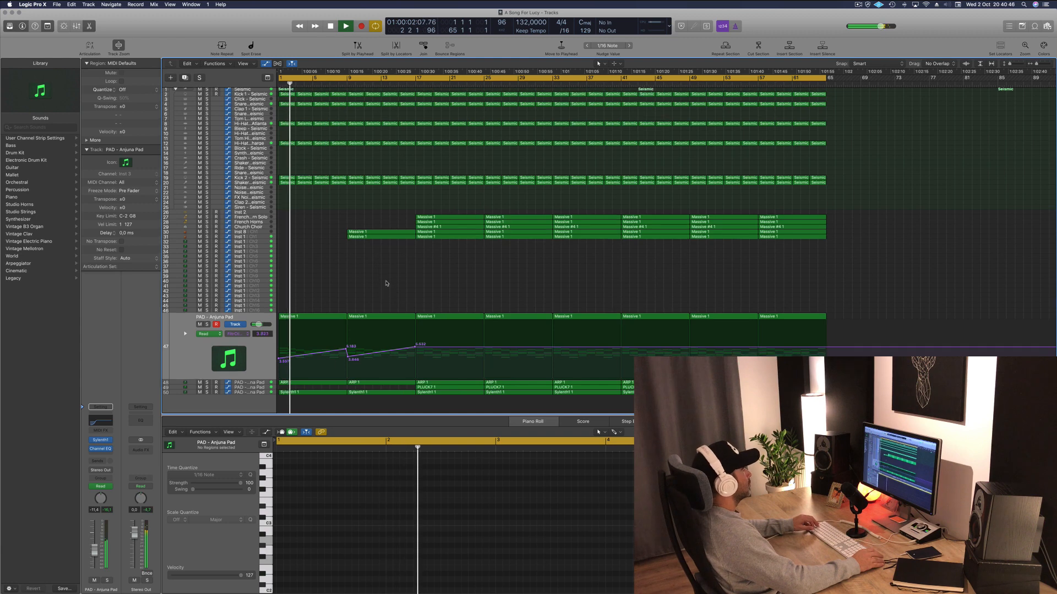
Audition the ARP 1 and Sylenth1 tracks one after the other, soloing each briefly and then unsoloing it
left_click(255, 363)
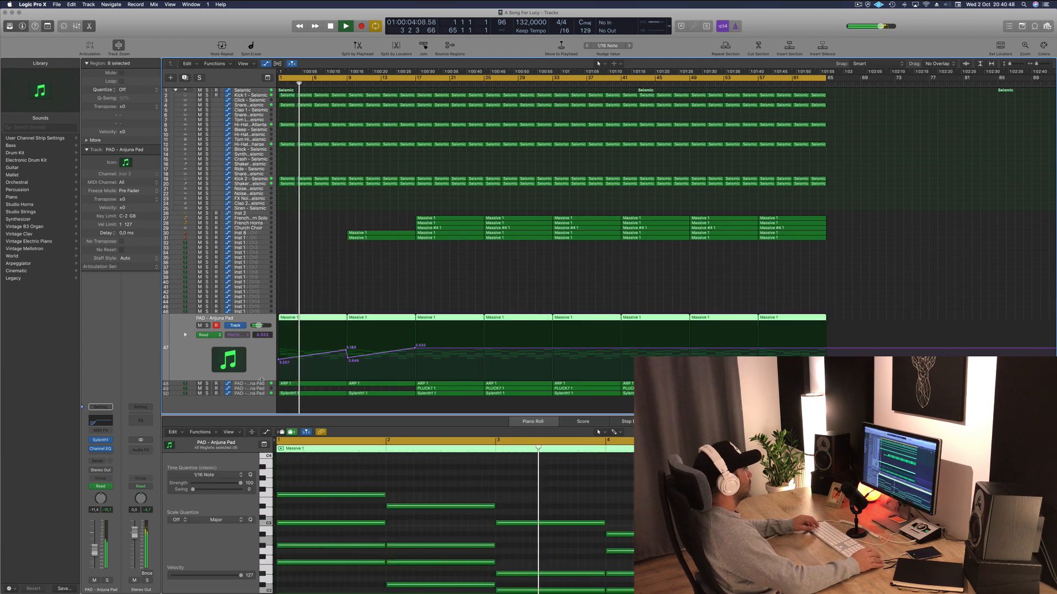
left_click(251, 384)
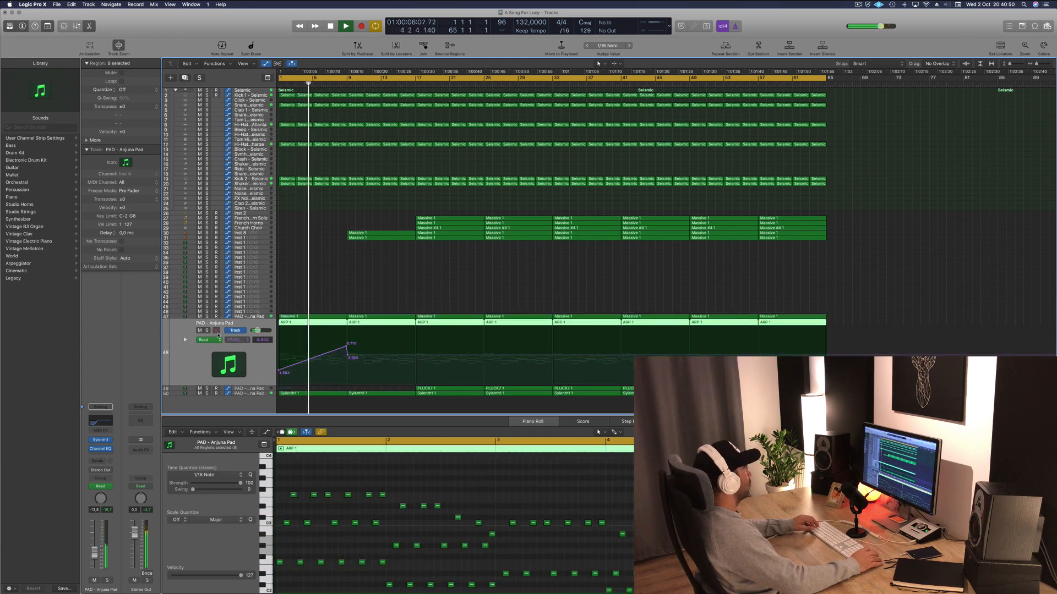
left_click(206, 331)
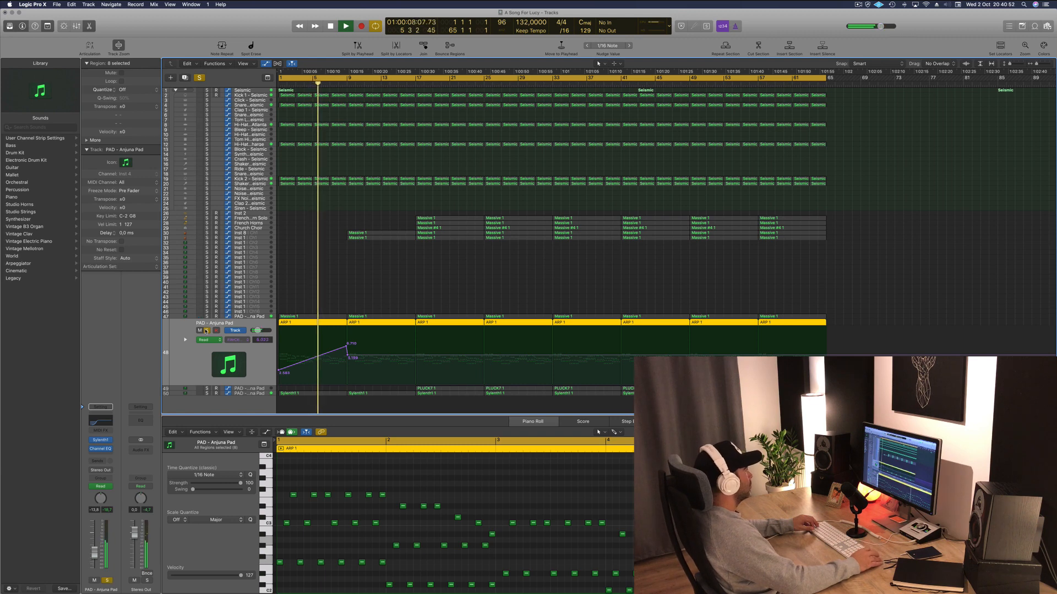
left_click(206, 330)
left_click(252, 394)
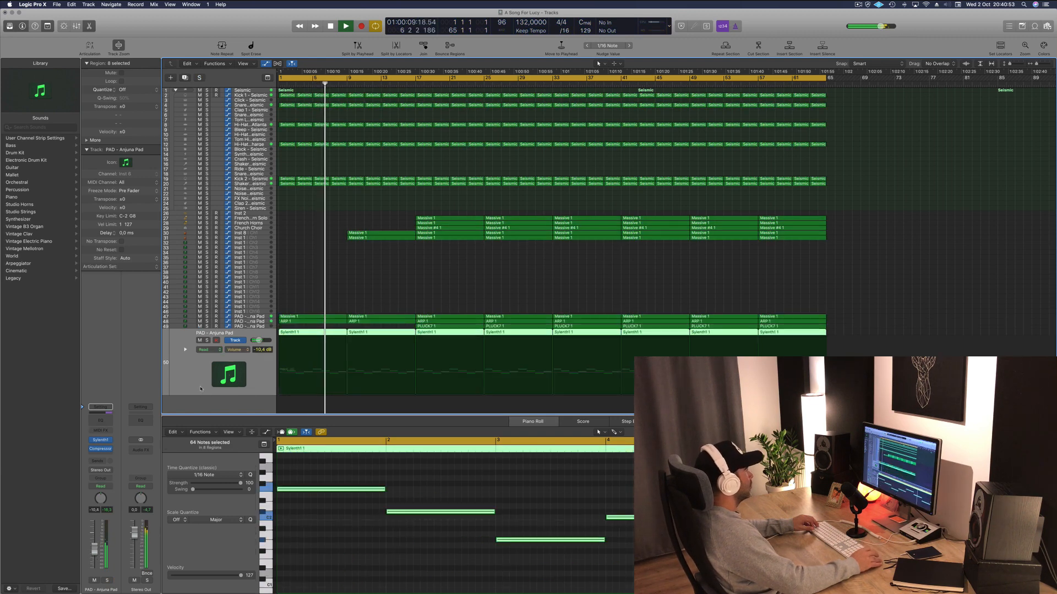
left_click(208, 340)
left_click(208, 340)
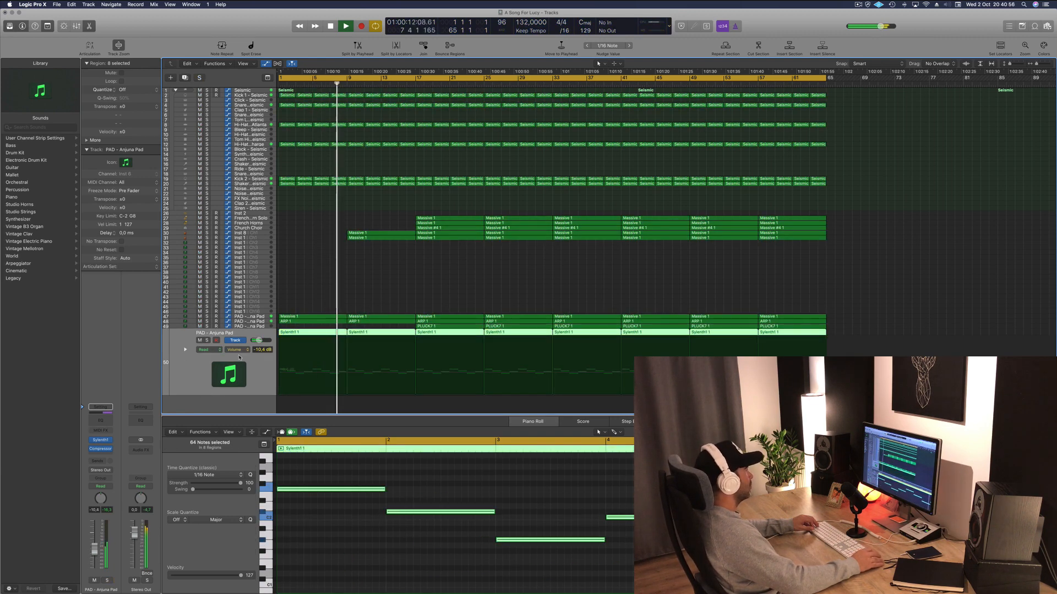
Delete the first two Sylenth1 regions, covering bars 1 to 17
left_click(306, 347)
key("Delete")
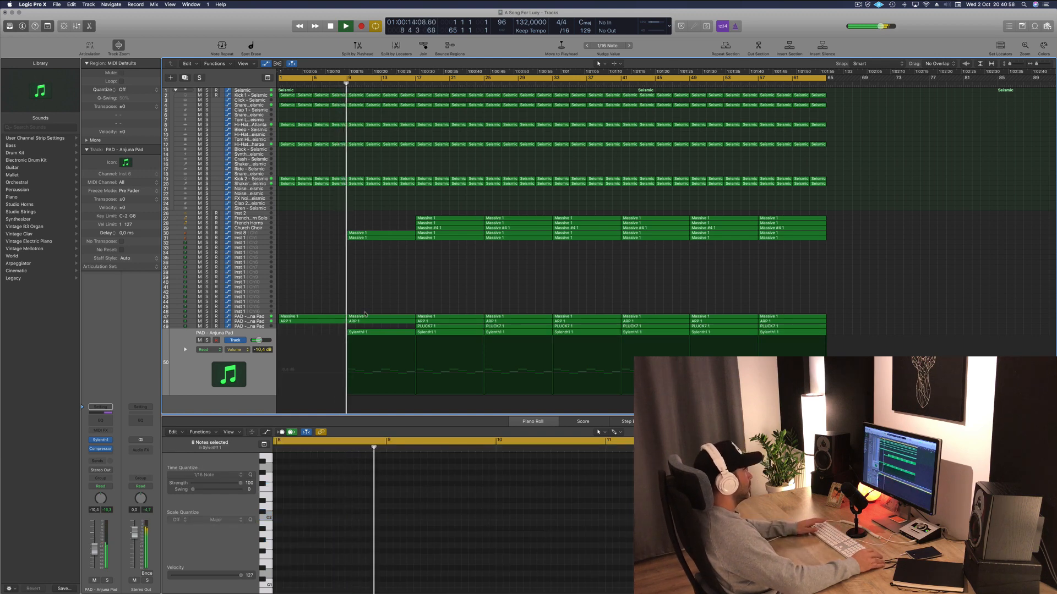
left_click(380, 347)
key("Delete")
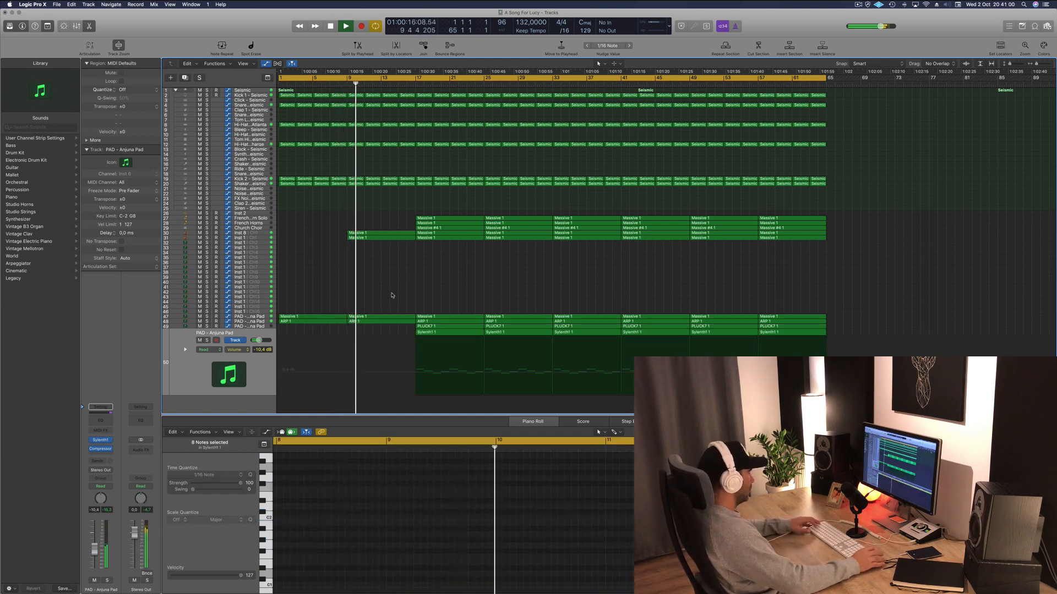
Delete all Kick 2 - Seismic regions before bar 17
key("super+Left")
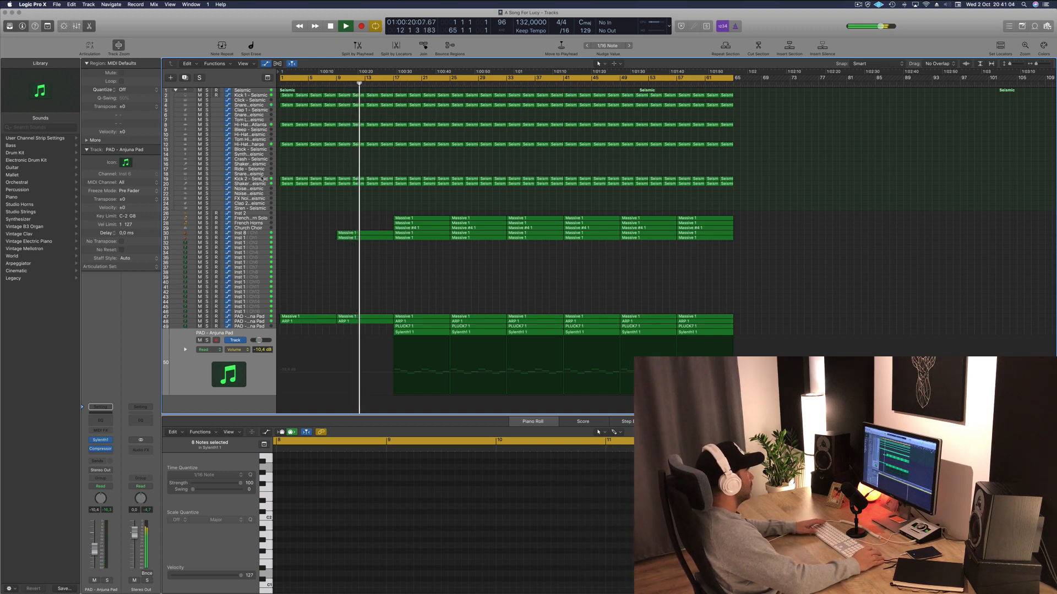
left_click(263, 180)
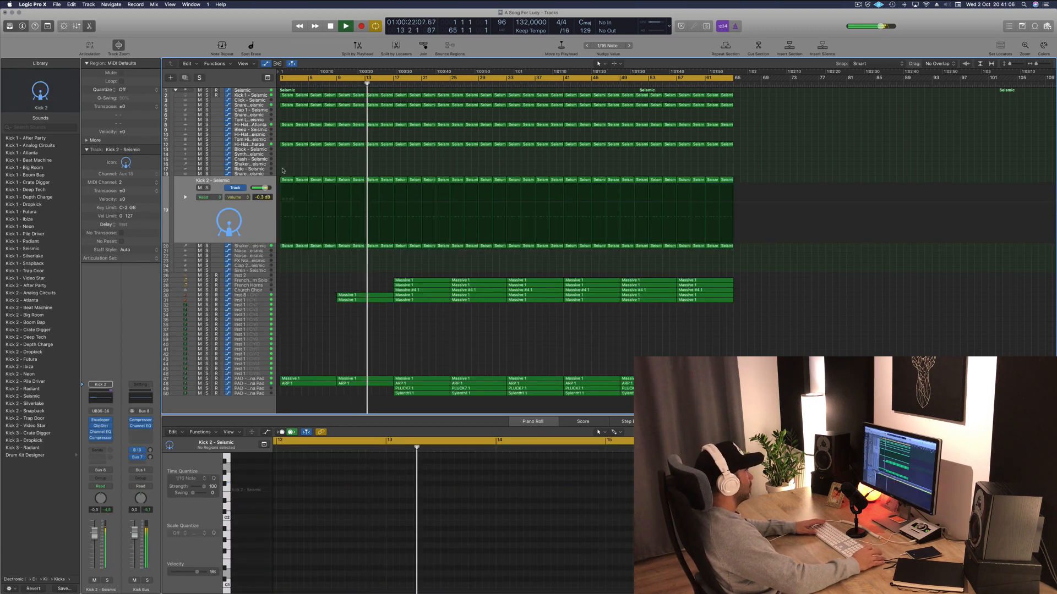
left_click_drag(283, 171, 391, 187)
key("Delete")
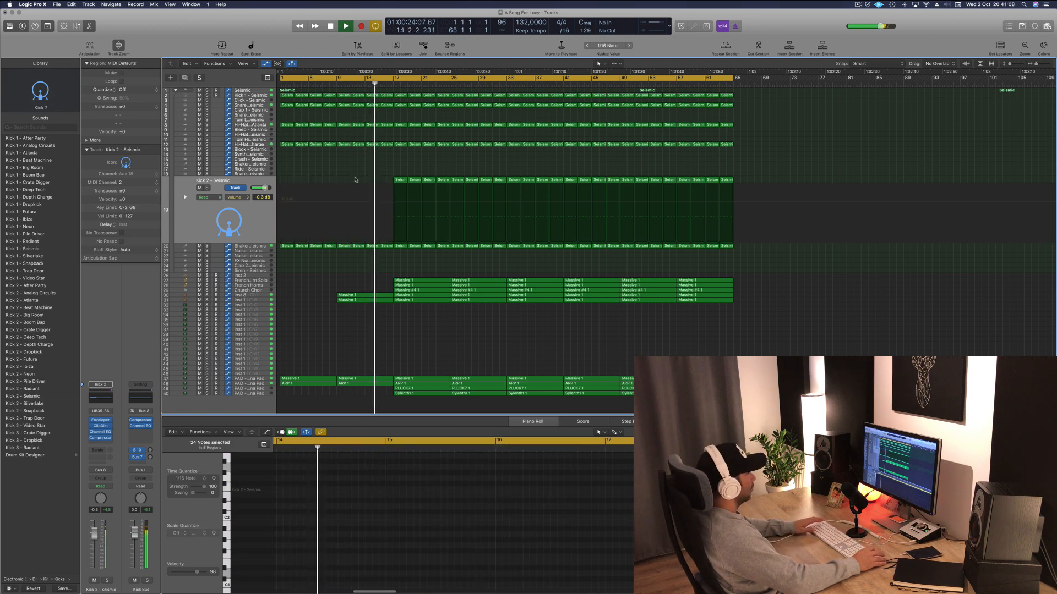
Listen past bar 17 and briefly solo the ARP 1 track and the Massive 1 pad track
scroll(353, 179, "right", 3)
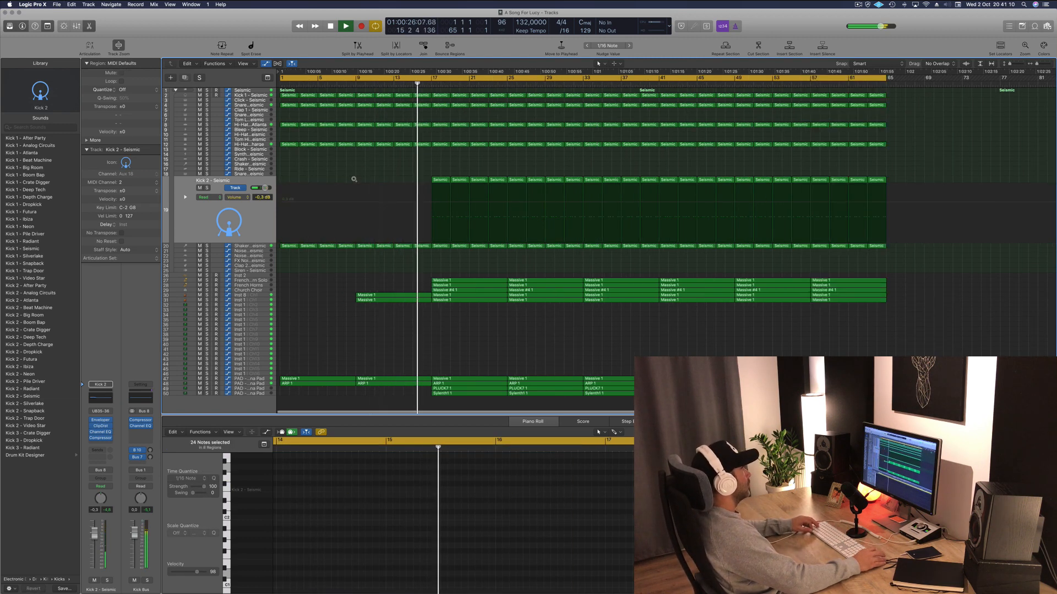
scroll(352, 180, "left", 2)
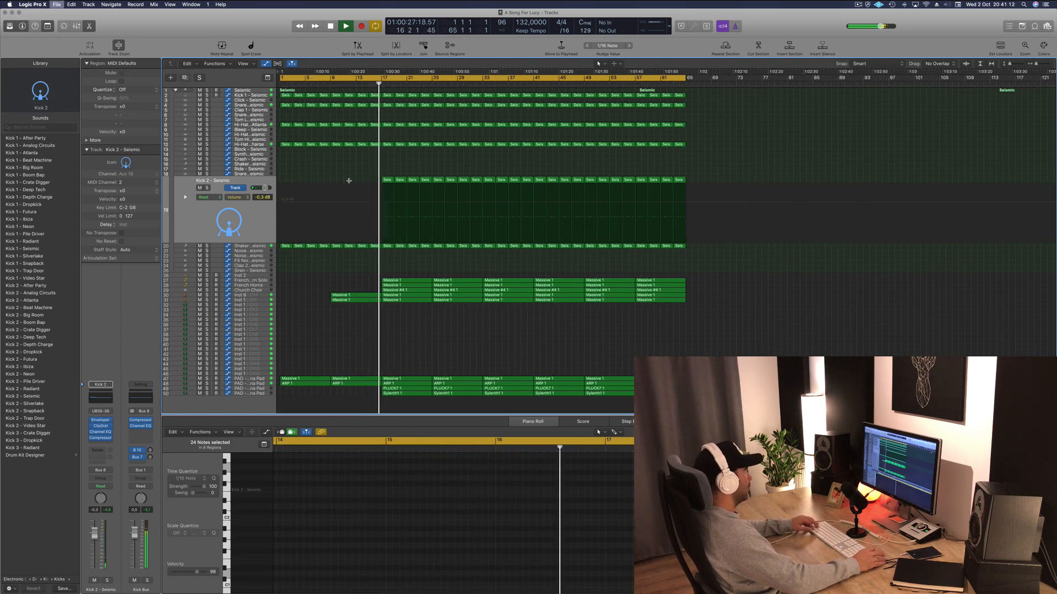
scroll(352, 182, "right", 2)
scroll(358, 183, "left", 3)
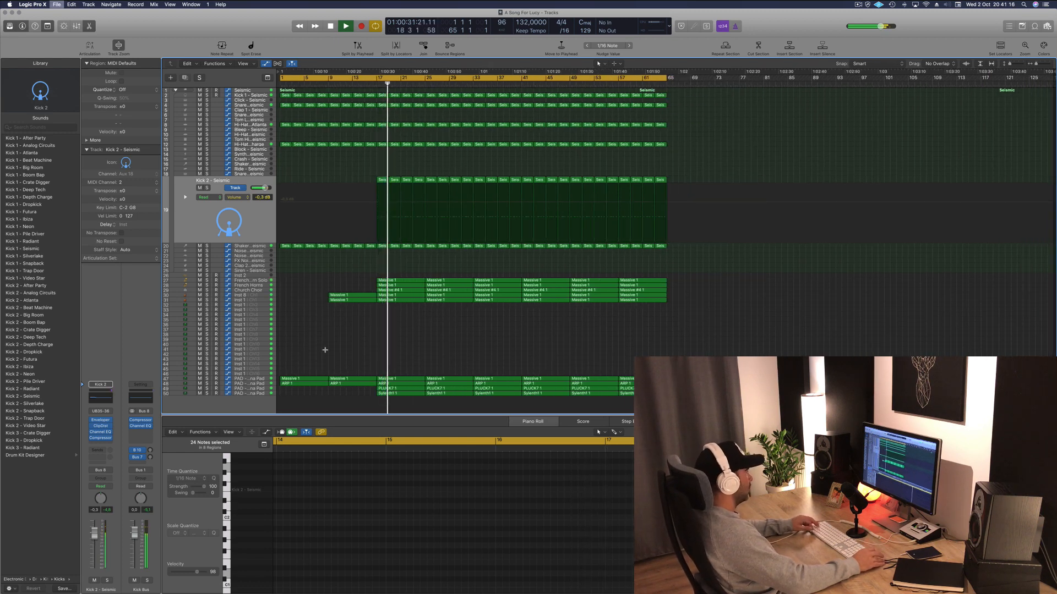
scroll(335, 315, "right", 2)
left_click(262, 386)
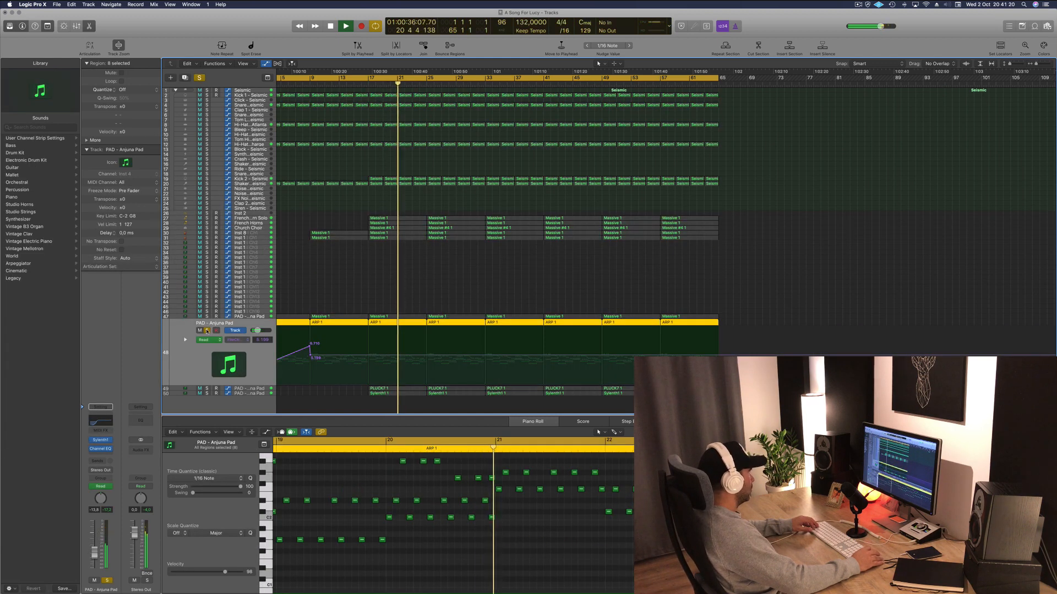
left_click(246, 317)
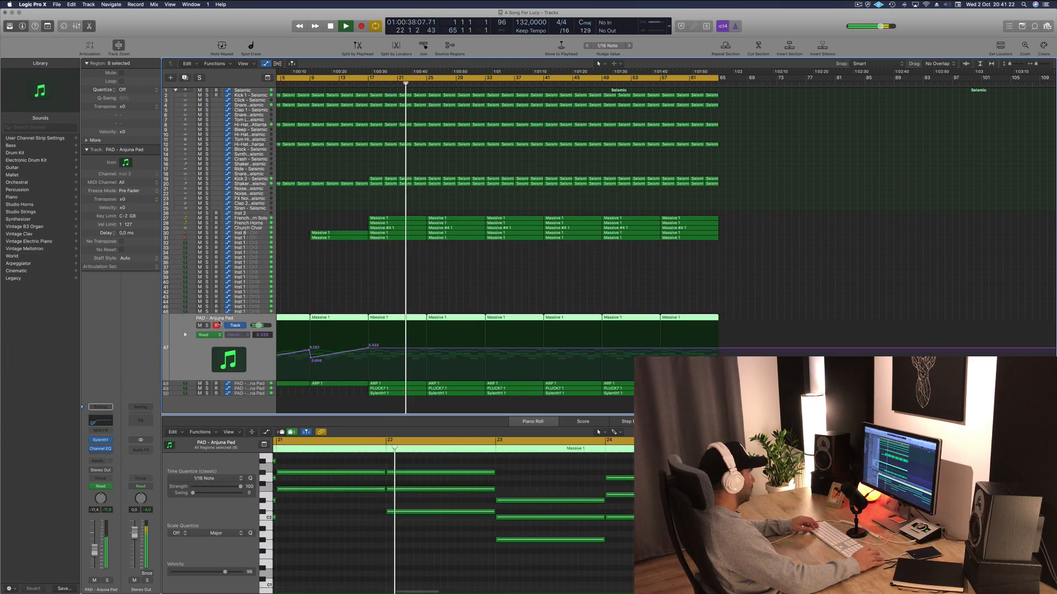
left_click(207, 325)
left_click(206, 325)
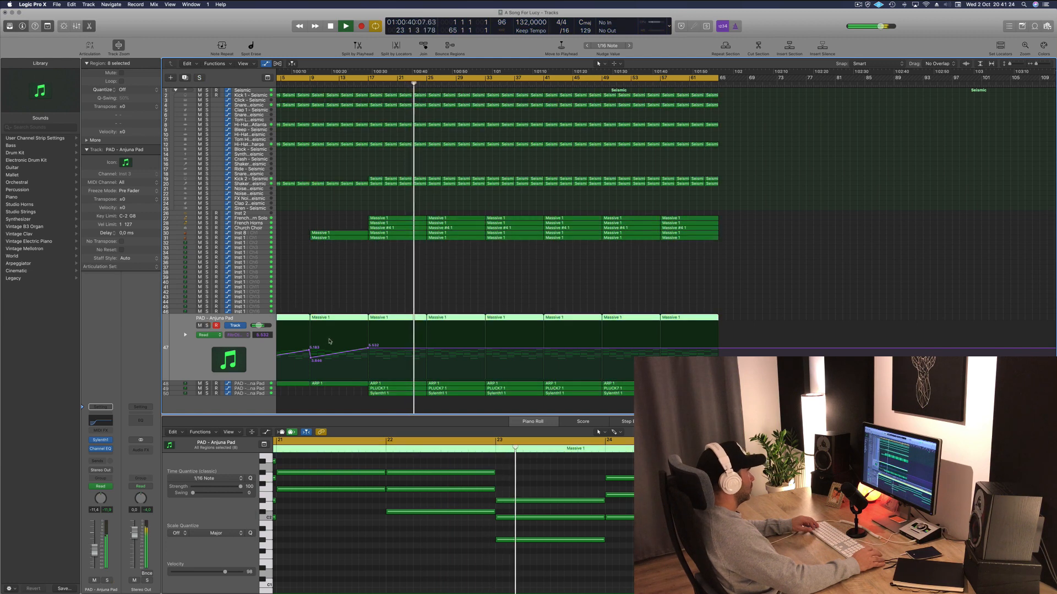
Drop the Massive 1 pad's cutoff automation to about 3.9 at bar 17 and ramp it up to about 6.17 at bar 25
left_click(367, 349)
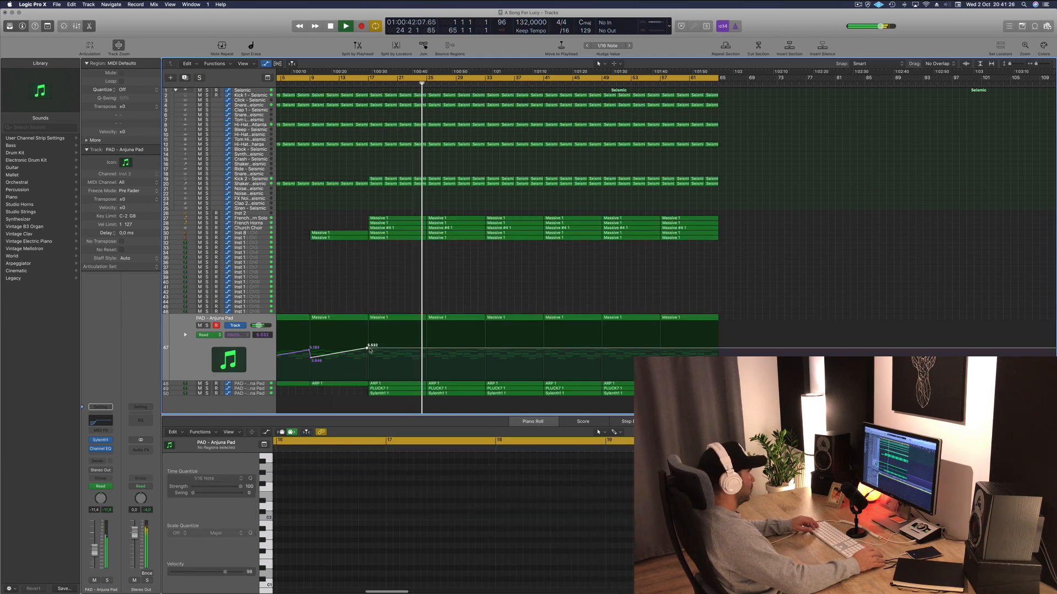
left_click_drag(369, 349, 427, 345)
left_click(427, 360)
left_click(354, 399)
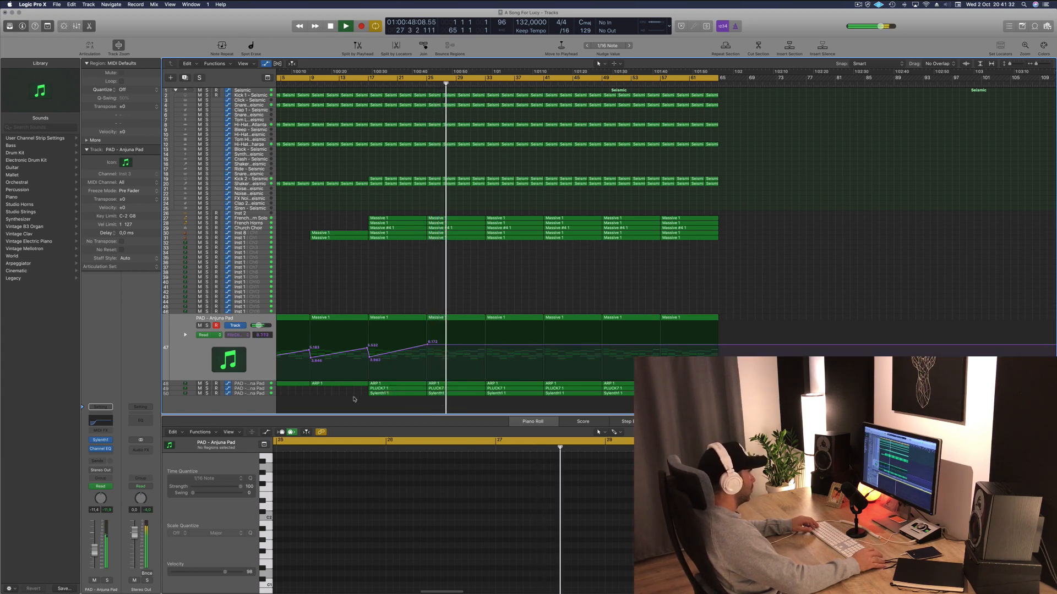
Delete the pluck track's first region in bars 17 to 25 and continue playback from bar 17
left_click(387, 394)
left_click(254, 388)
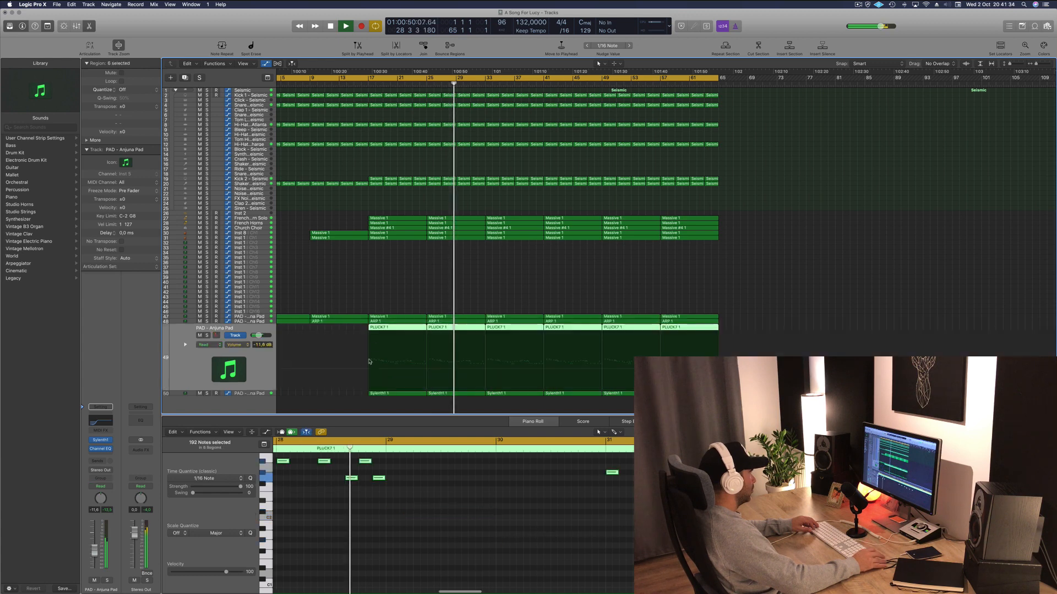
left_click(399, 329)
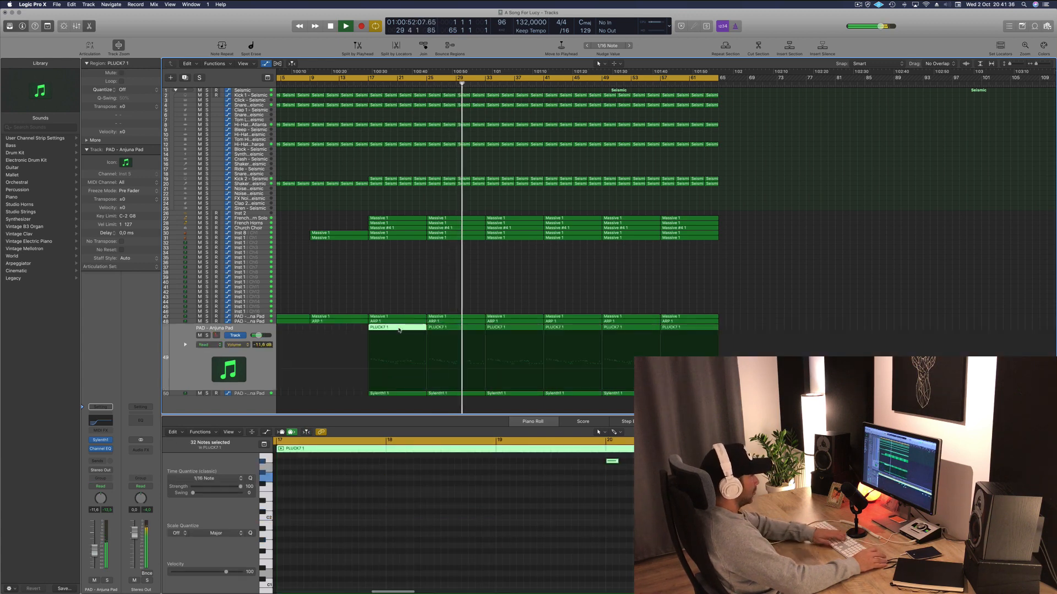
key("Delete")
left_click(367, 80)
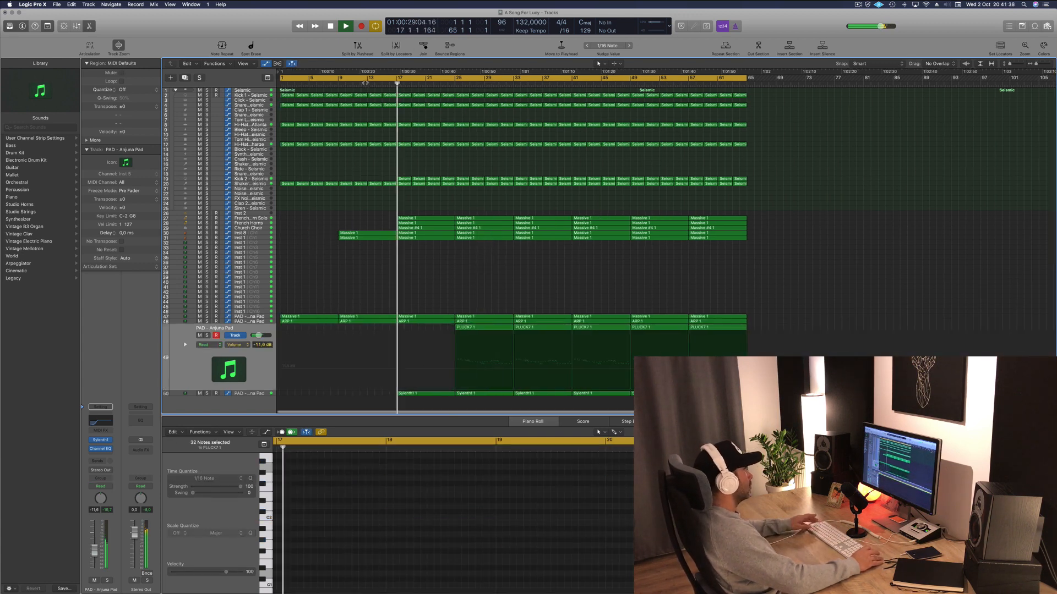
key("super+Left")
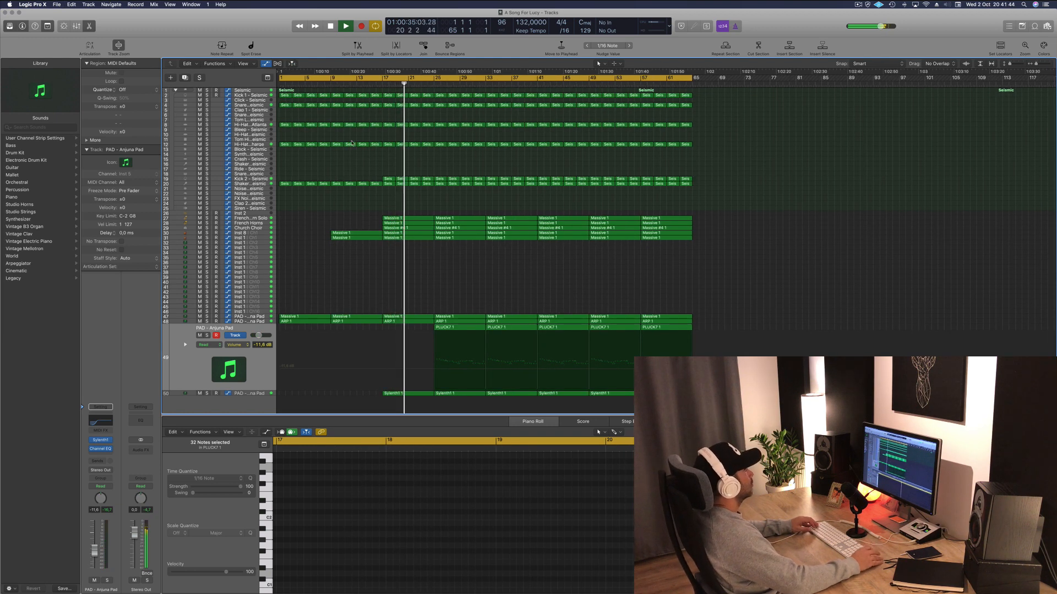
Delete the Kick 2 - Seismic regions between bars 25 and 33
left_click(264, 179)
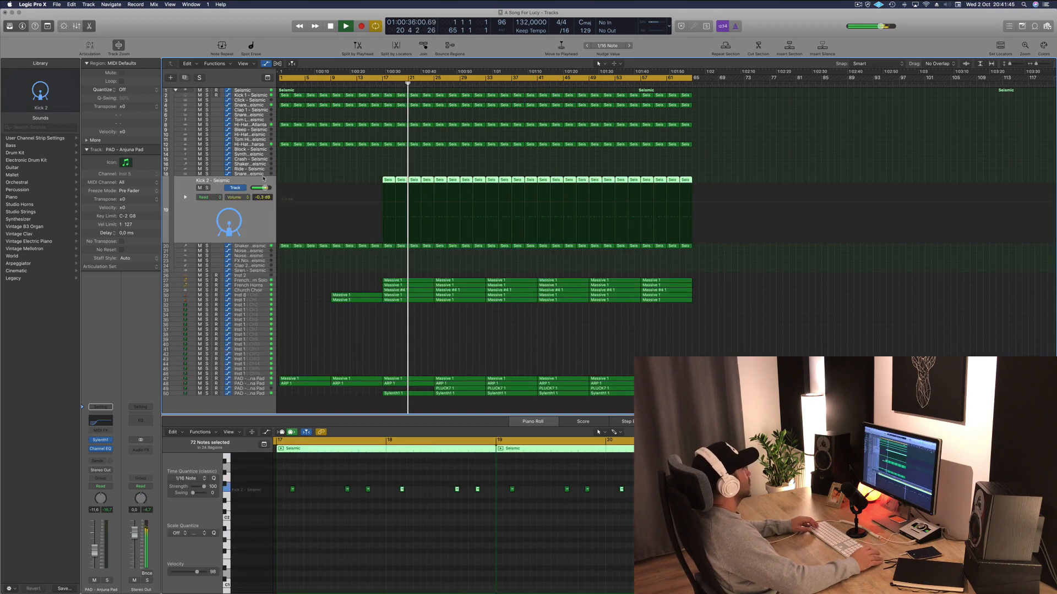
left_click(369, 155)
scroll(372, 161, "left", 1)
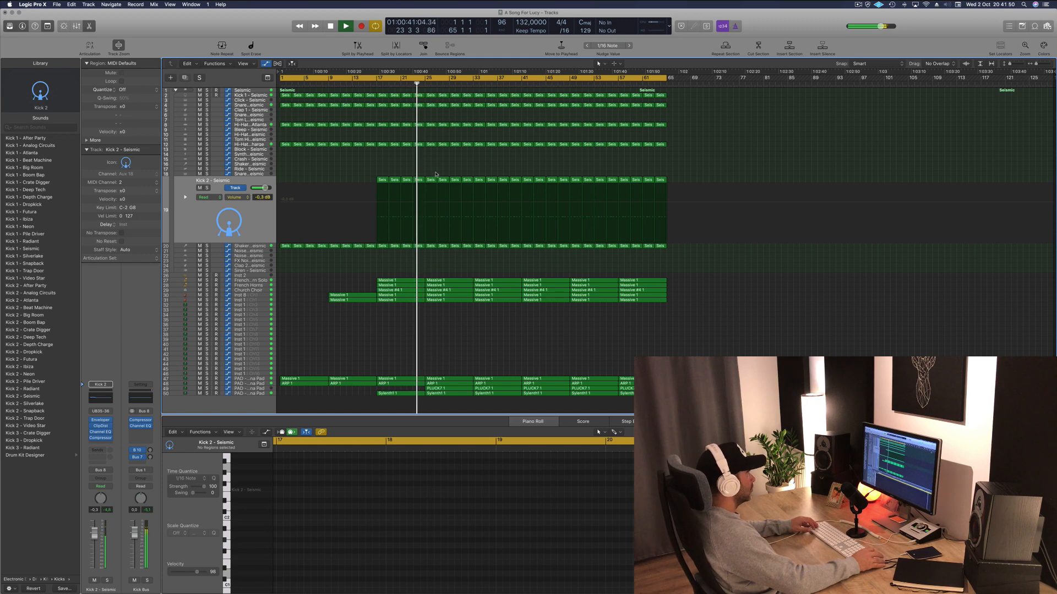
key("Delete")
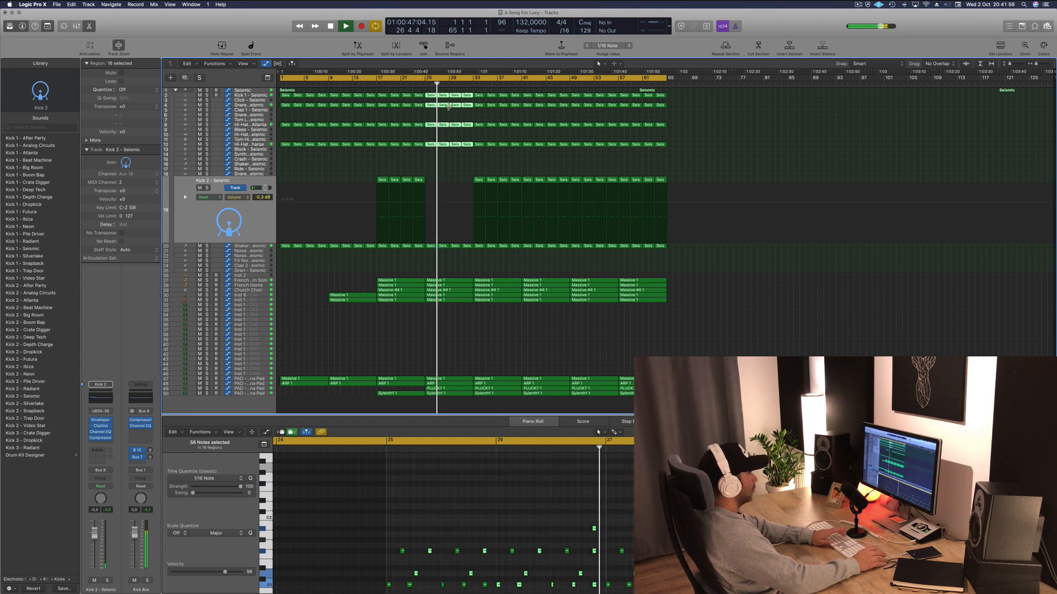
Delete the Kick 1, snare, hi-hat and shaker regions between bars 25 and 33 and play back from bar 24
key("Delete")
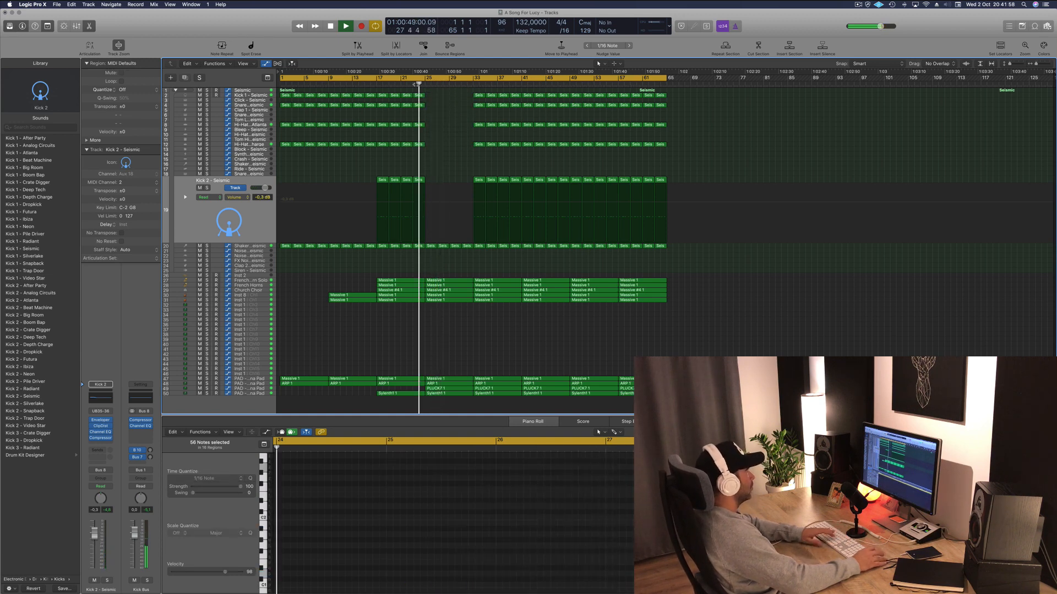
key("Delete")
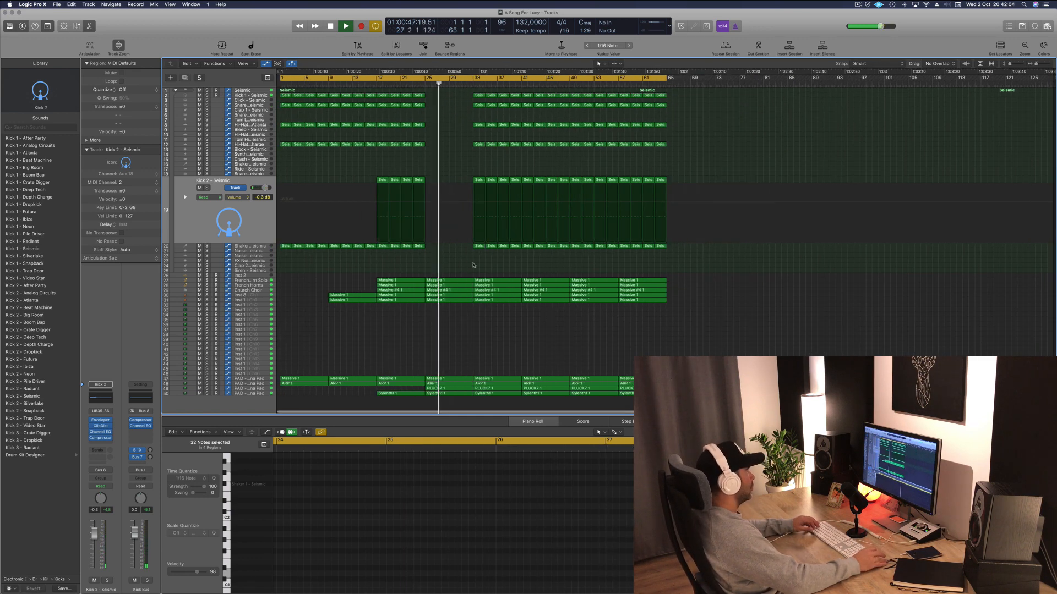
left_click(418, 83)
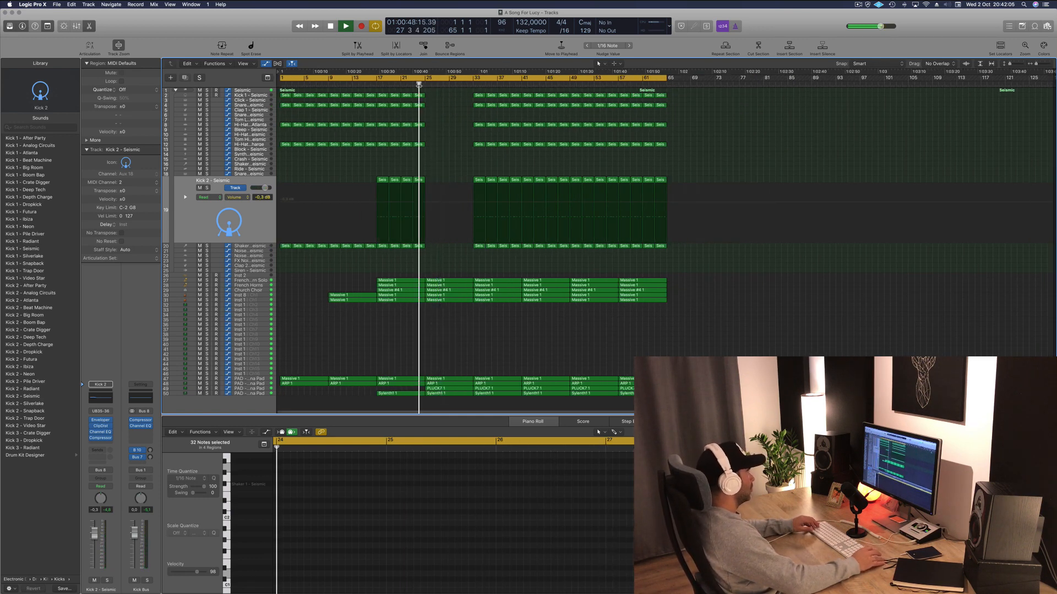
Drop the ARP 1 track's filter cutoff automation to about 1.77 just before bar 25
left_click(259, 386)
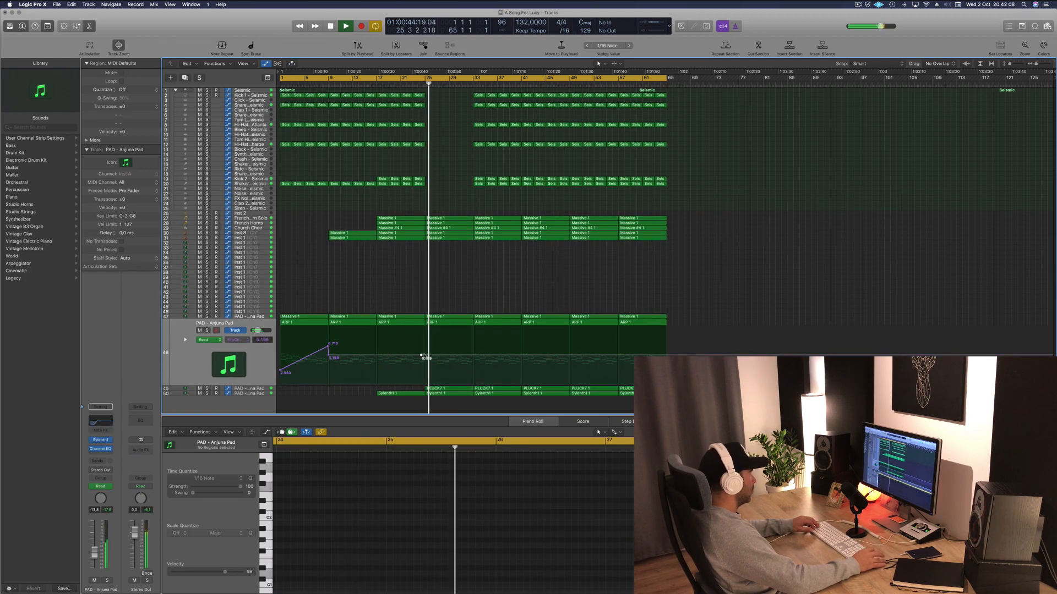
left_click_drag(424, 356, 424, 376)
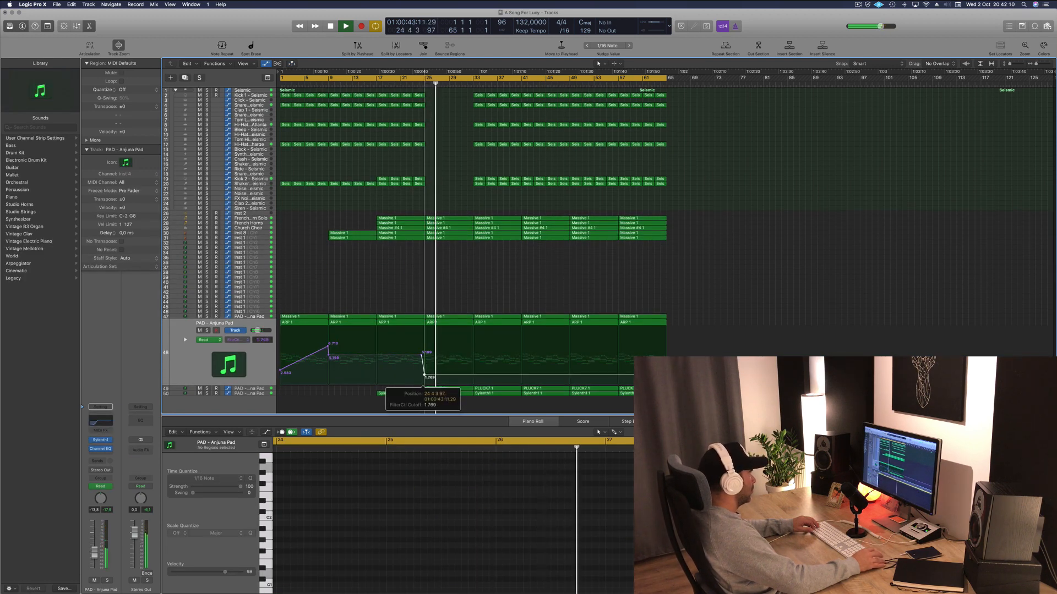
Drop the Anjuna Pad track's filter cutoff automation sharply at bar 25
left_click(260, 317)
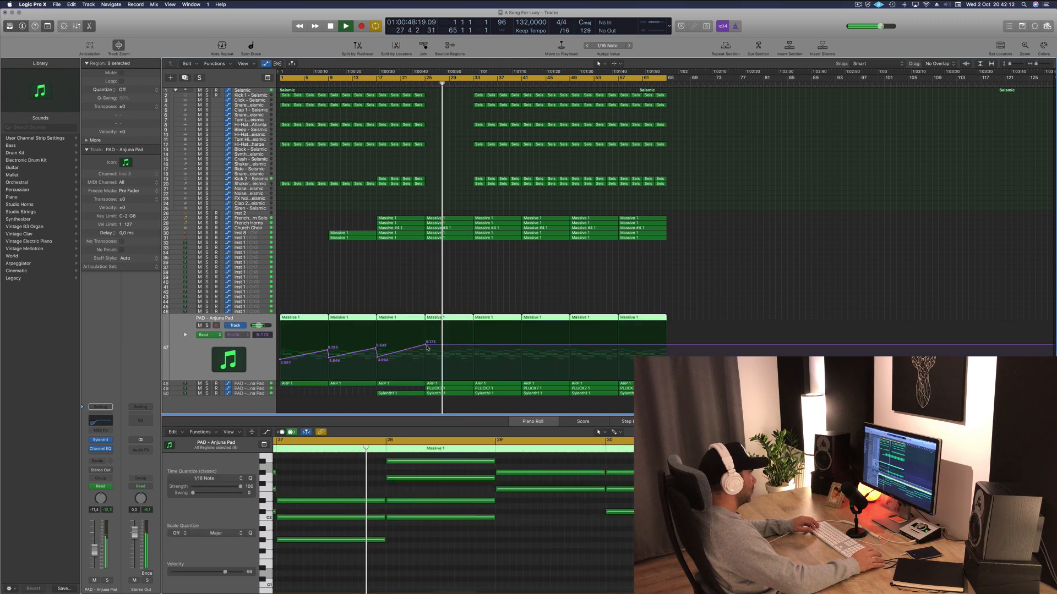
left_click(426, 346)
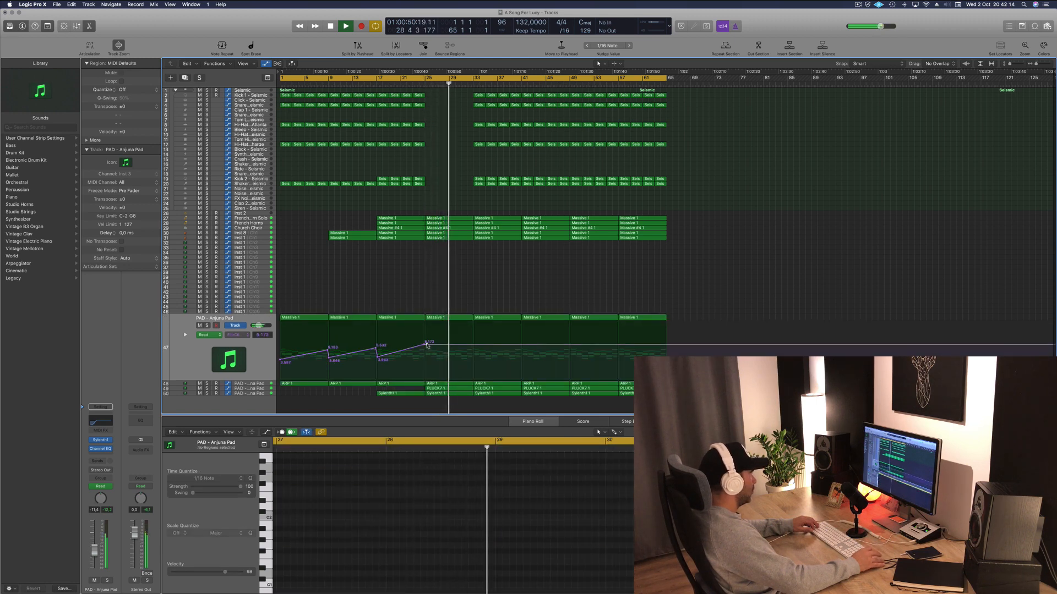
left_click_drag(427, 346, 427, 366)
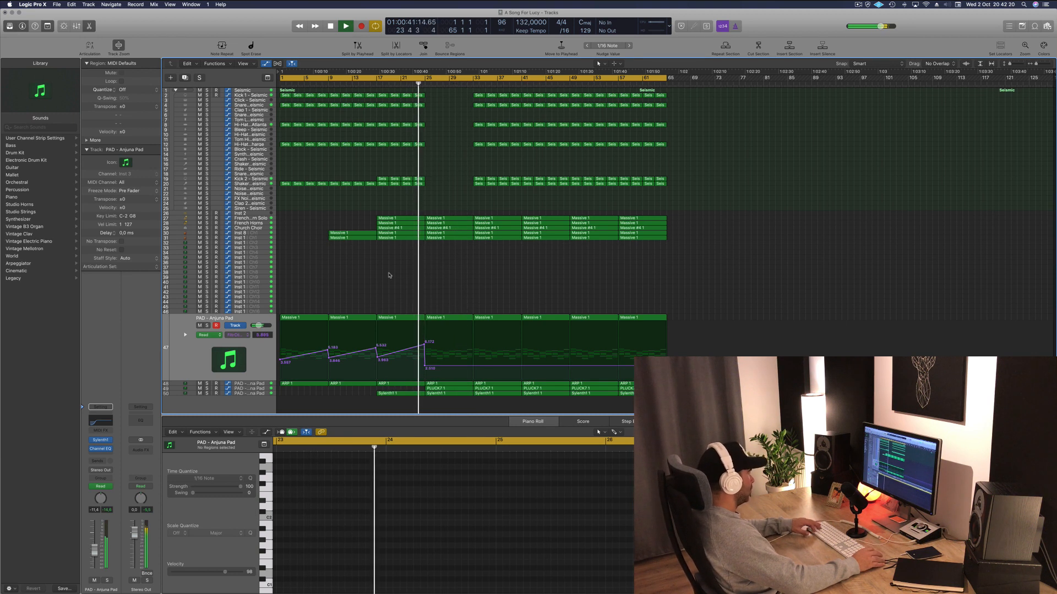
Delete all the Church Choir regions between bars 17 and 65
left_click(260, 228)
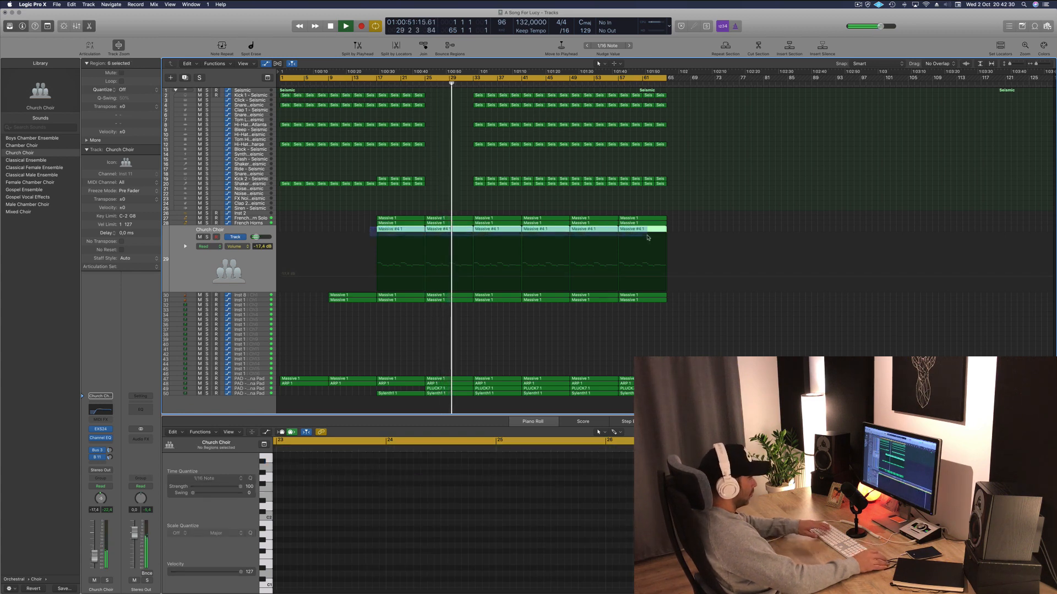
key("Delete")
left_click_drag(388, 227, 682, 226)
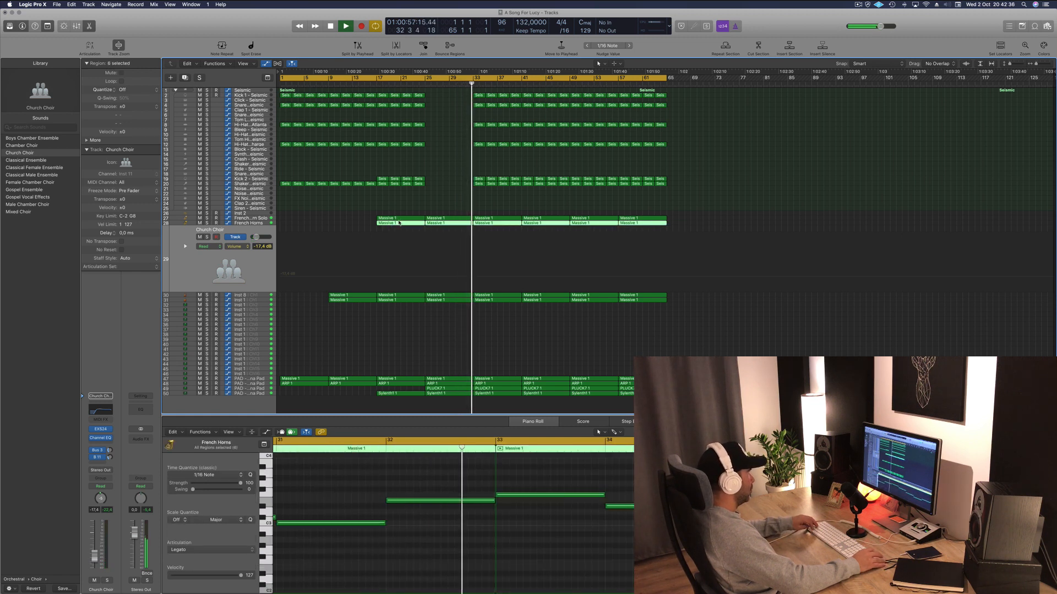
Copy the Inst 8 strings region from bar 17 onto the Church Choir track and repeat it up to bar 65
left_click(402, 219)
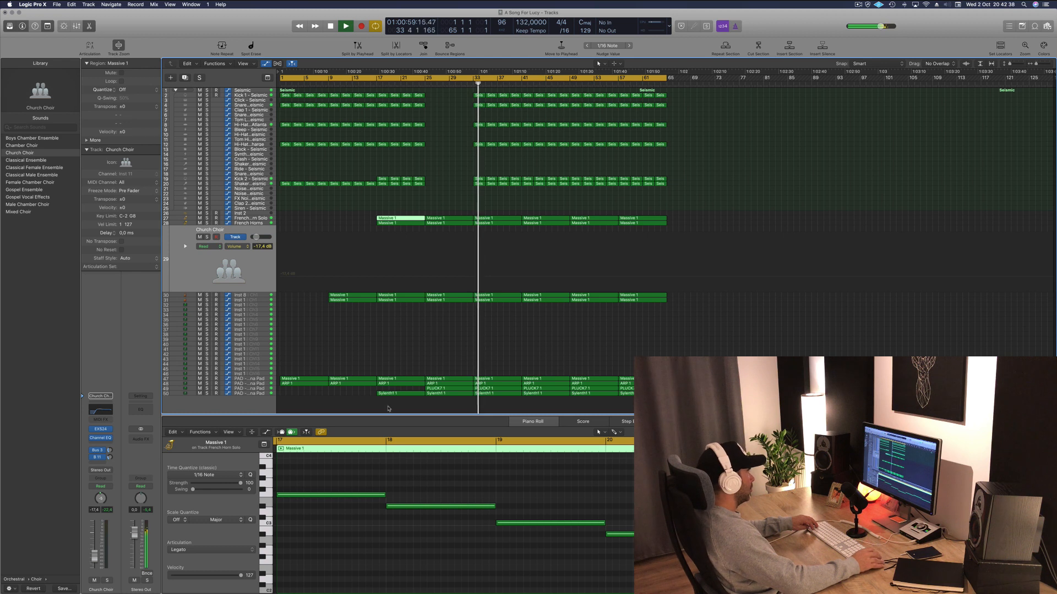
left_click(407, 480, "ctrl+alt")
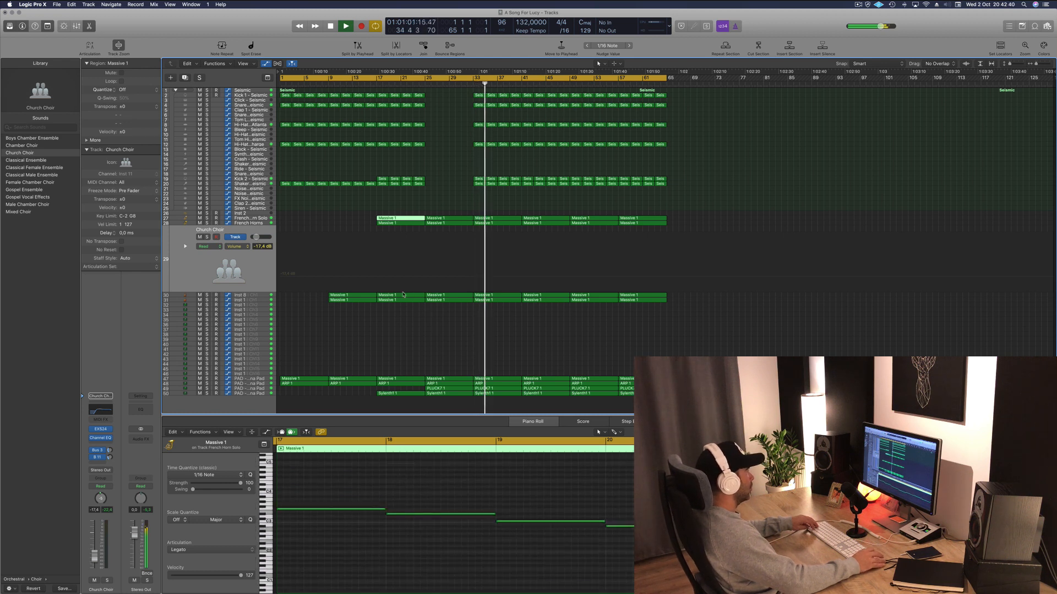
left_click(403, 295)
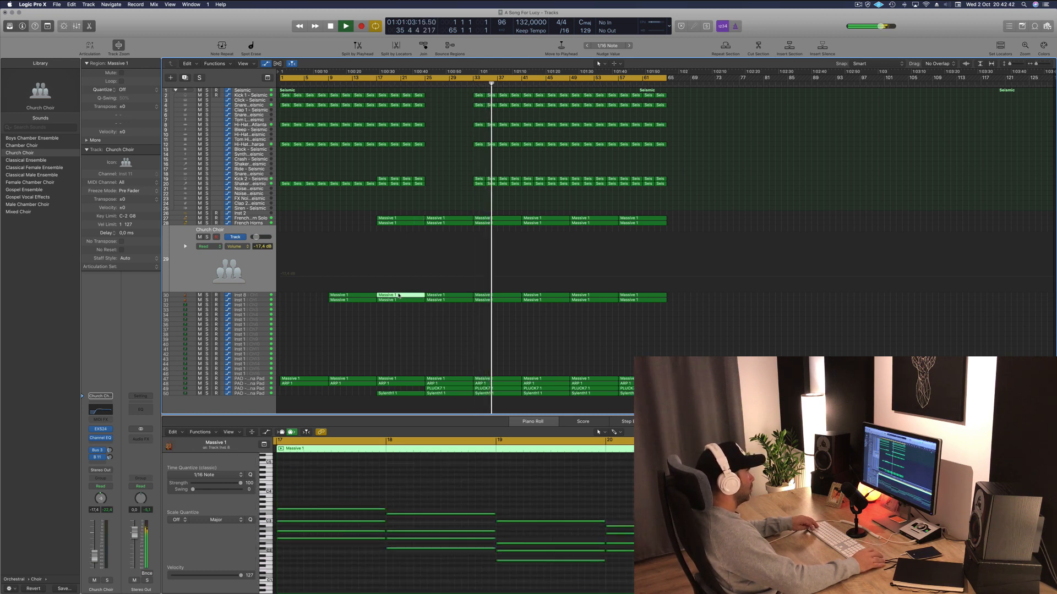
left_click_drag(399, 296, 453, 230)
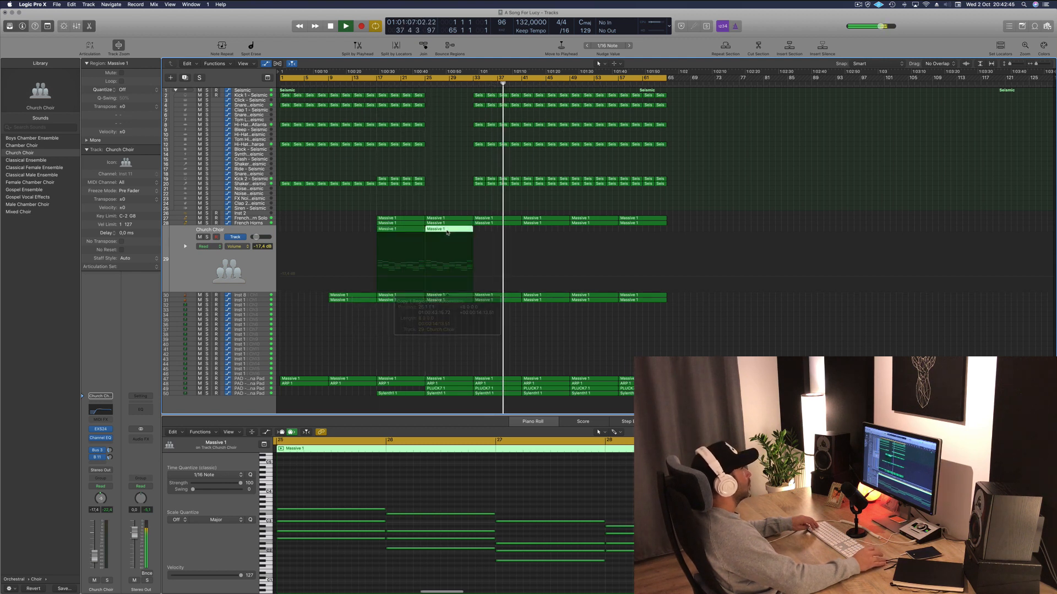
left_click(379, 86)
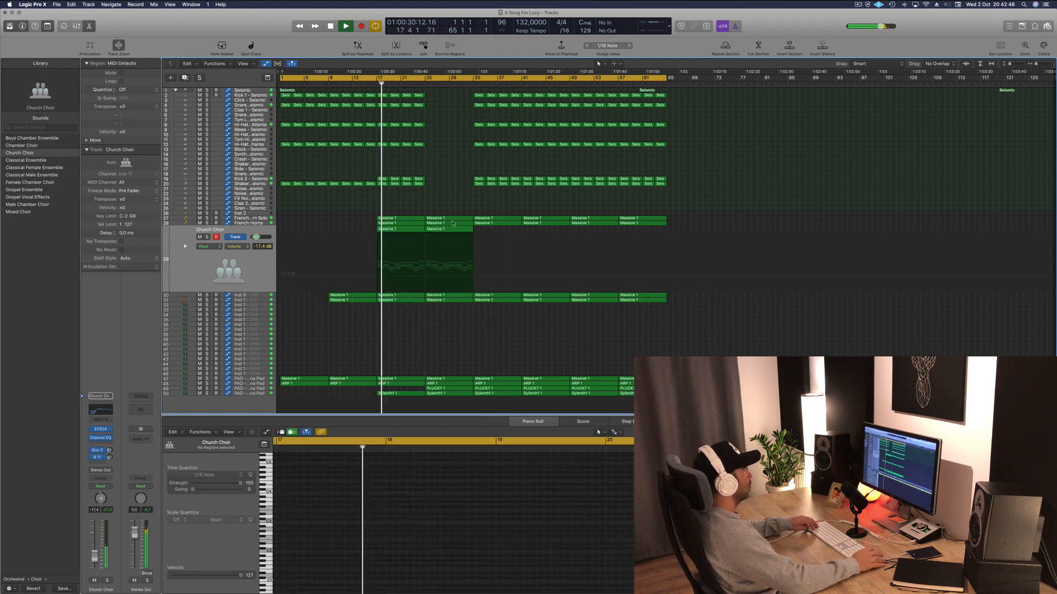
left_click_drag(452, 229, 623, 229)
left_click(462, 199)
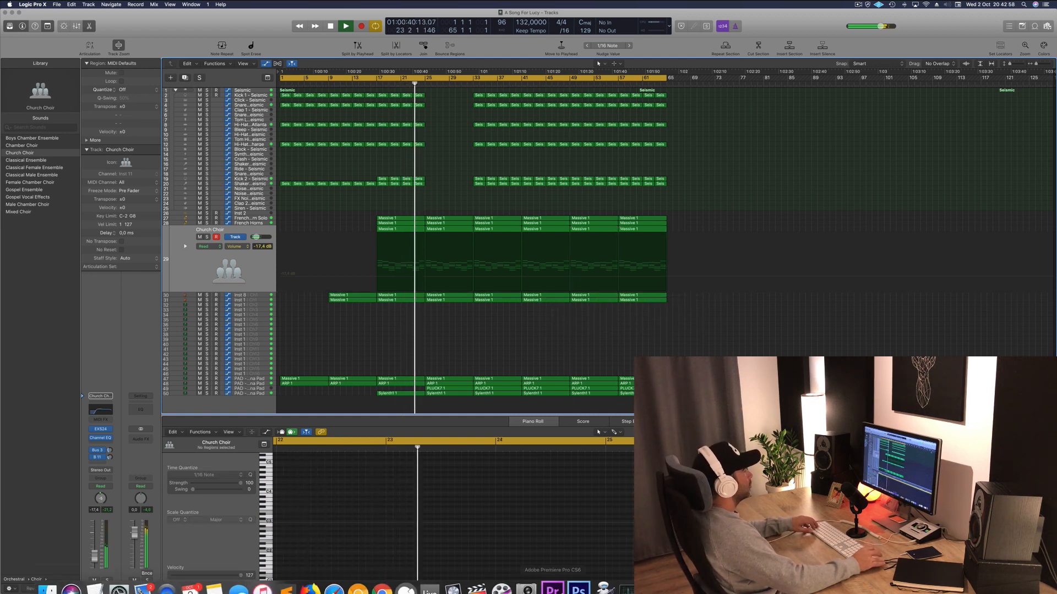
left_click(858, 5)
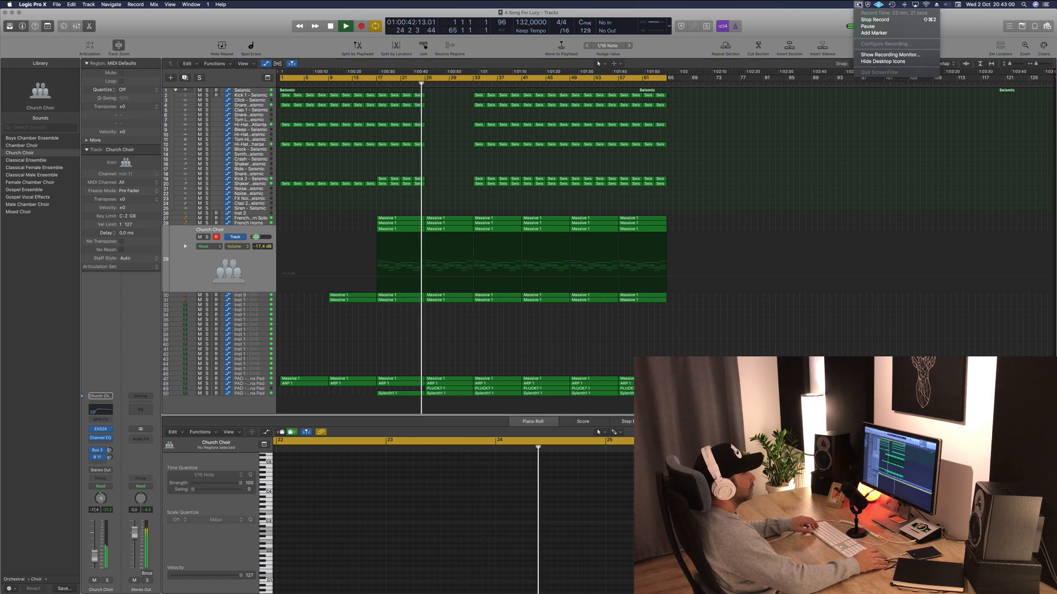
left_click(555, 122)
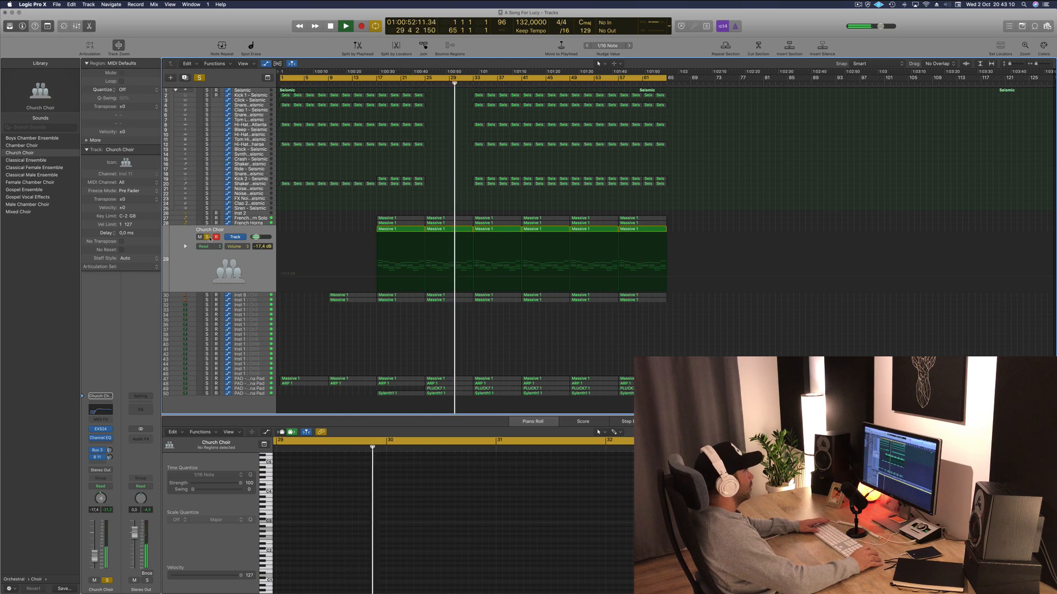
left_click(406, 178)
left_click(436, 175)
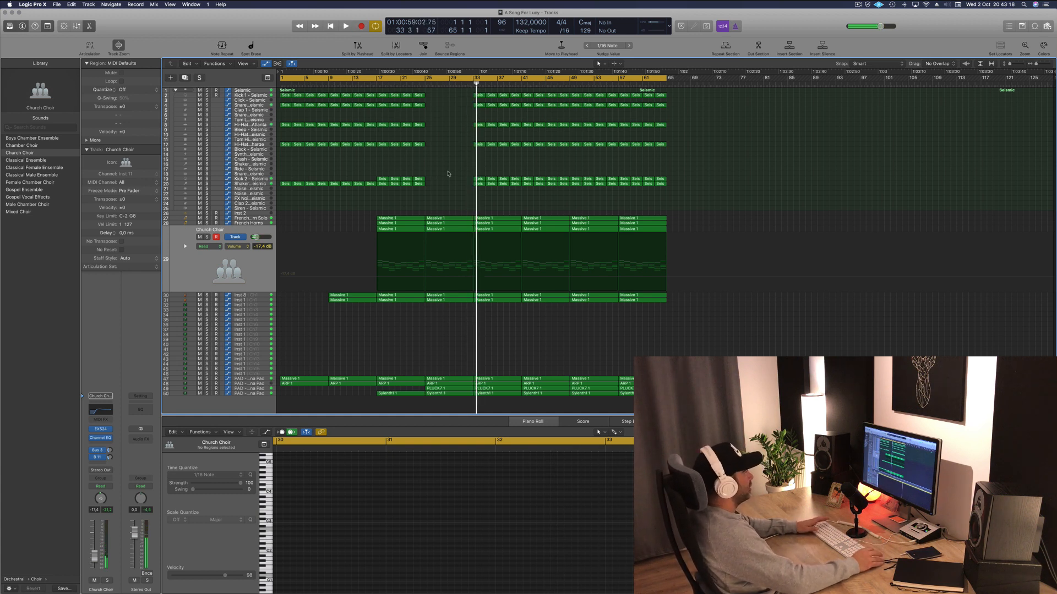
Play from bar 1 and duplicate the Anjuna Pad track together with its first region in bars 1 to 9
key("Return")
key("space")
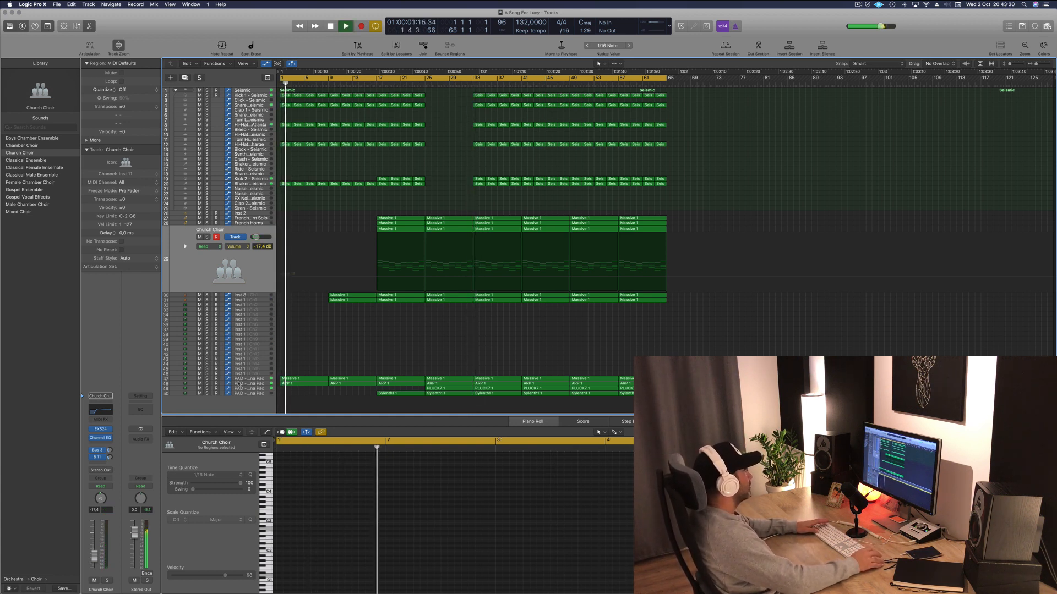
left_click(239, 380)
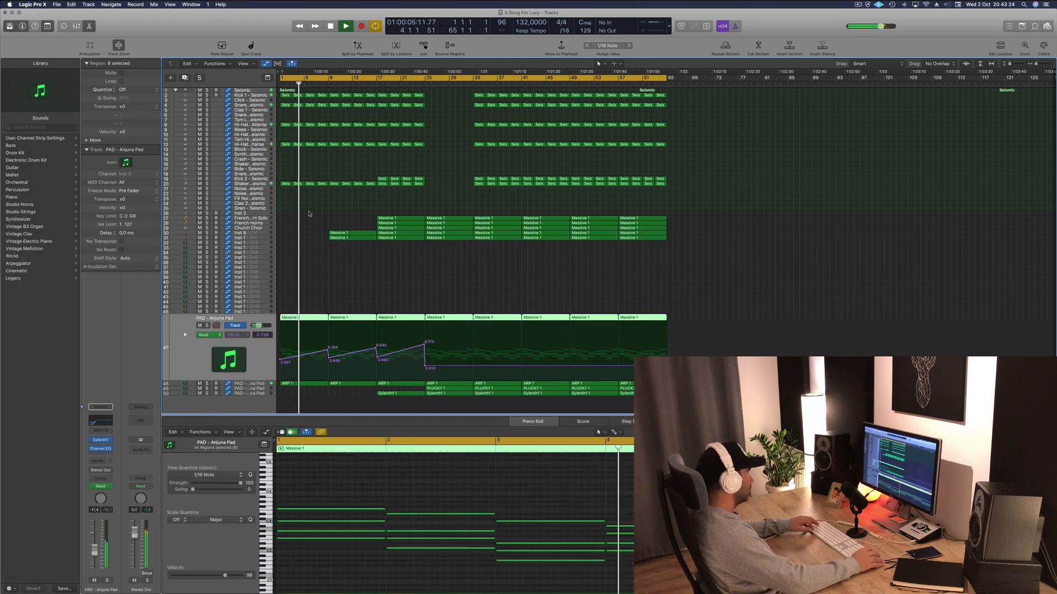
left_click(298, 306)
left_click(316, 315)
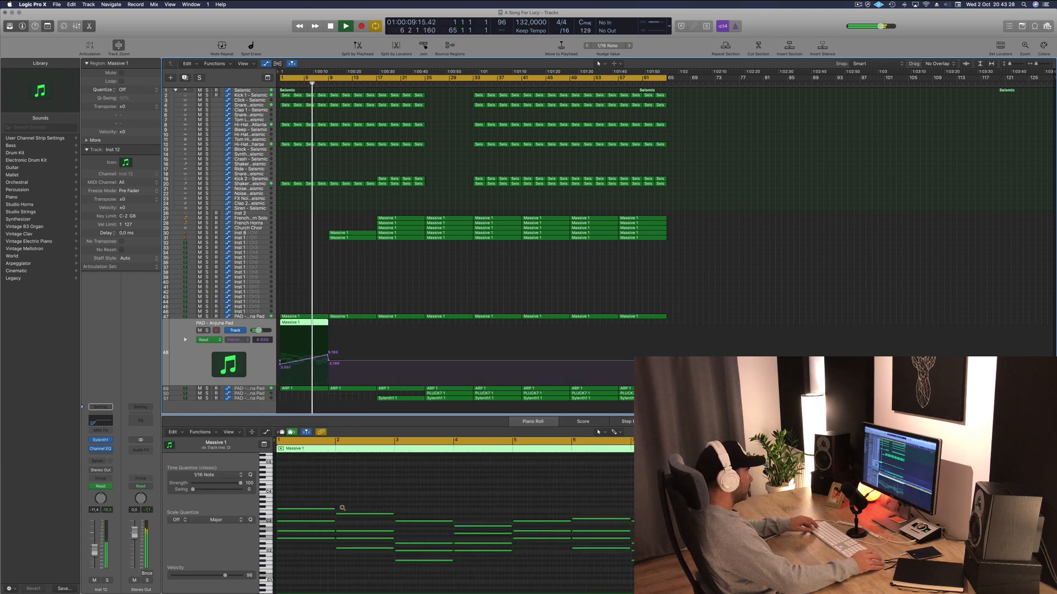
Delete the upper chord notes in the duplicated pad region, keeping only the lowest note in each bar
scroll(337, 518, "down", 3)
left_click_drag(310, 487, 414, 546)
key("Delete")
key("Delete")
key("Delete")
left_click_drag(428, 505, 496, 546)
key("Delete")
key("Delete")
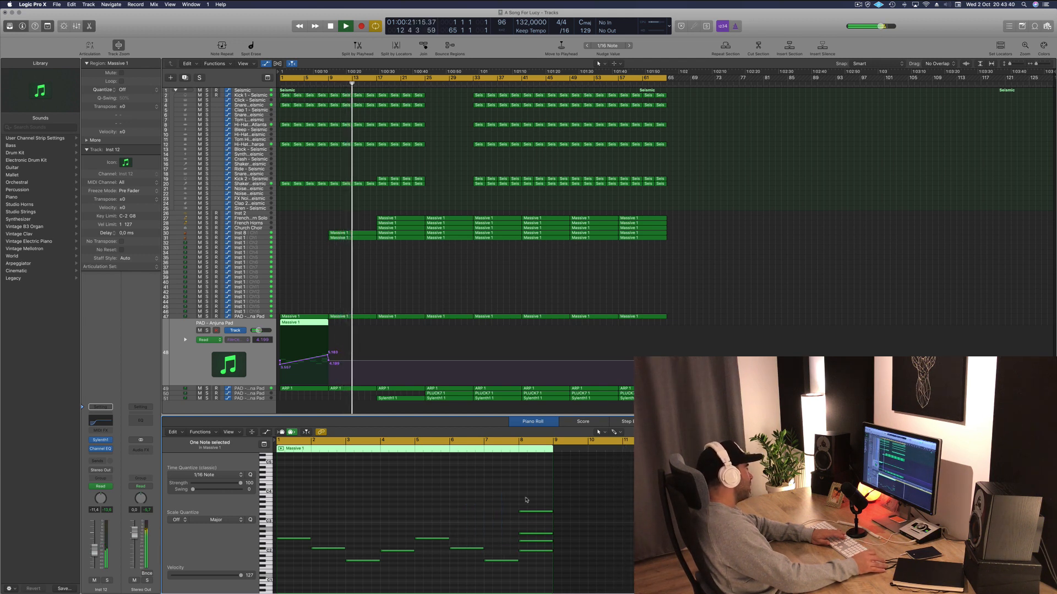
key("Delete")
Clear the duplicated pad track's filter cutoff automation and raise its volume while playing from bar 1
key("space")
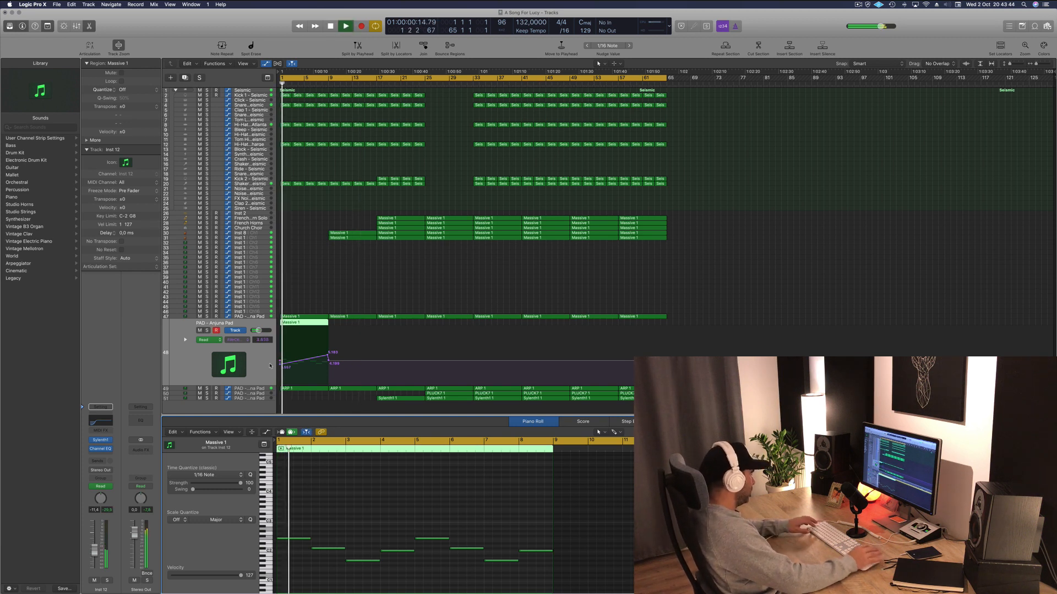
key("space")
key("space")
key("space")
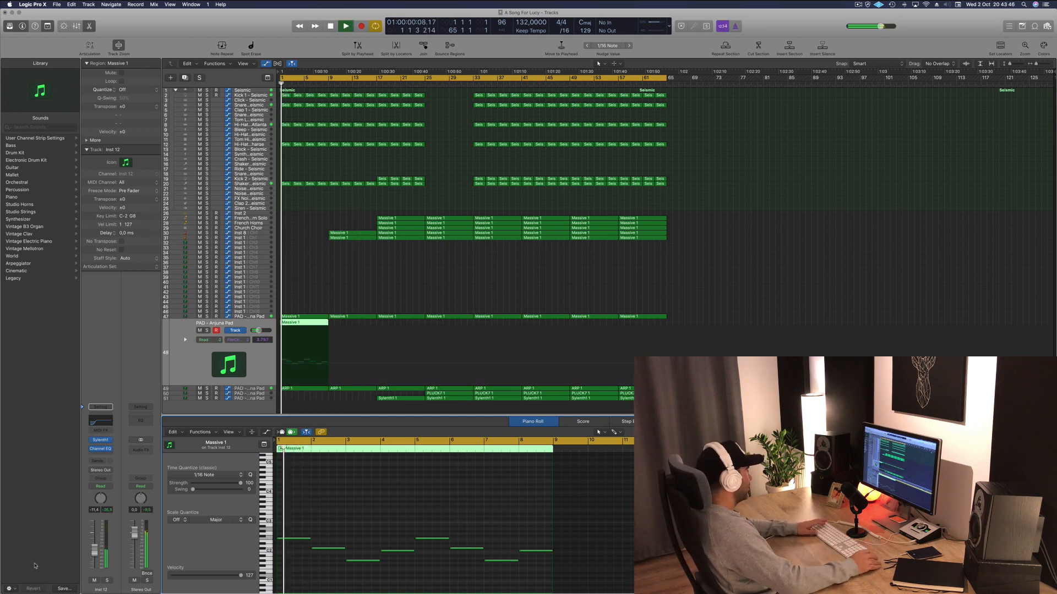
left_click_drag(98, 544, 98, 534)
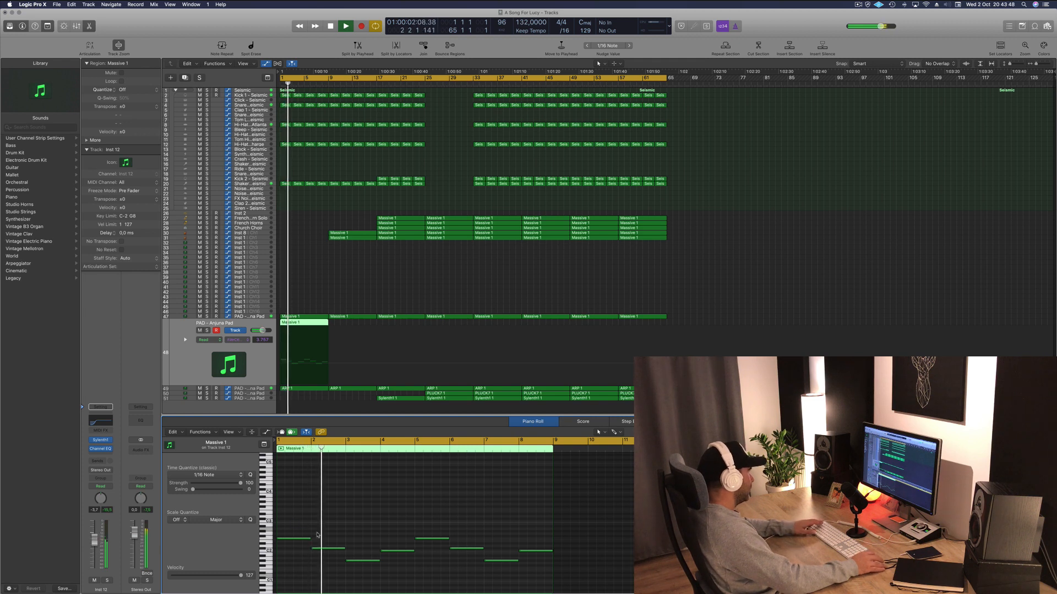
Transpose all the notes in the duplicated pad region down one octave and audition the track soloed
left_click_drag(292, 519, 541, 576)
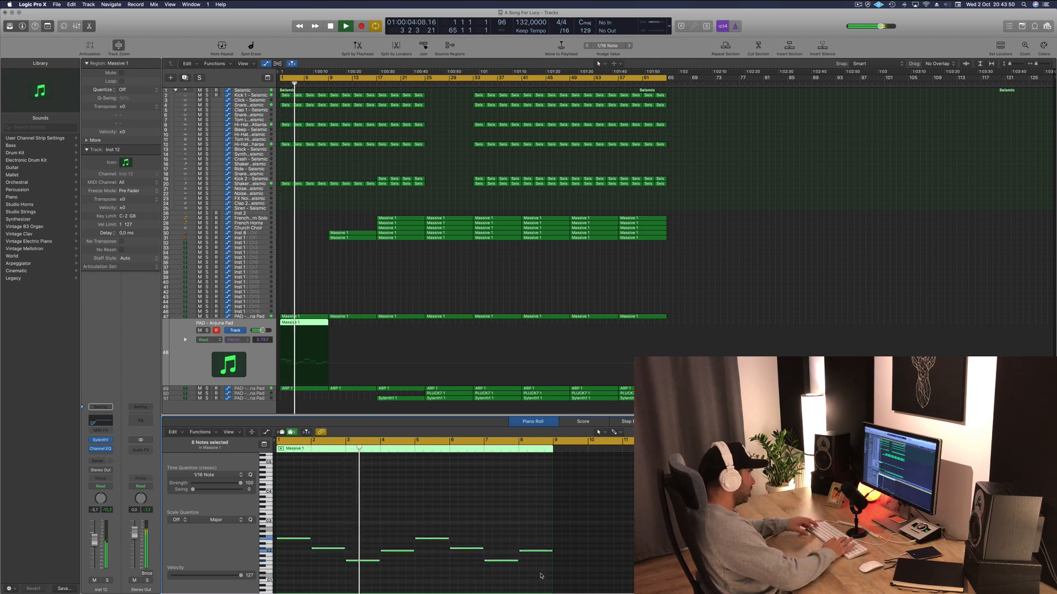
key("alt+shift+Down")
key("space")
key("space")
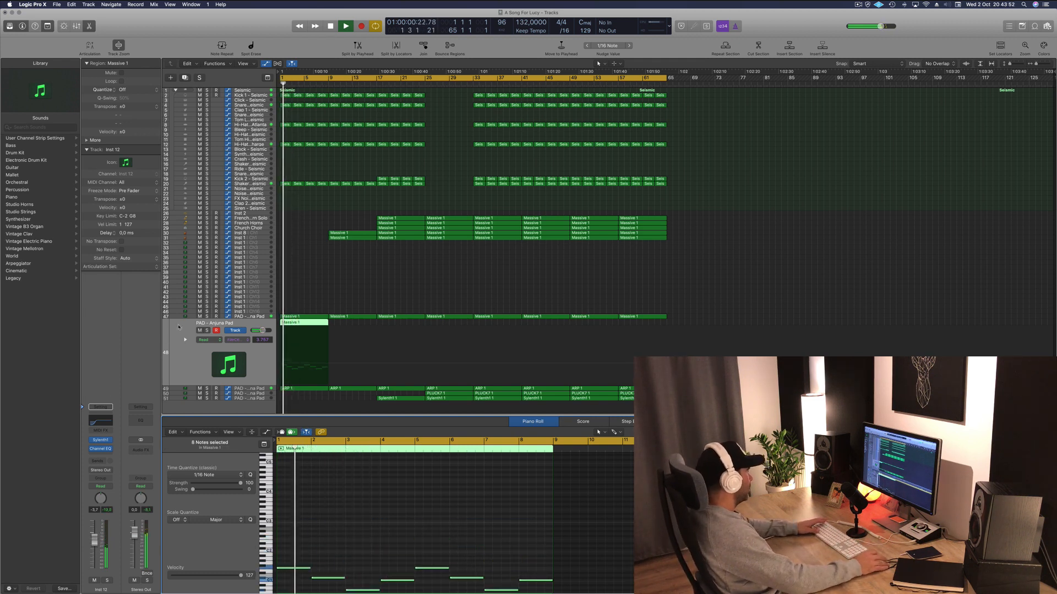
left_click(208, 331)
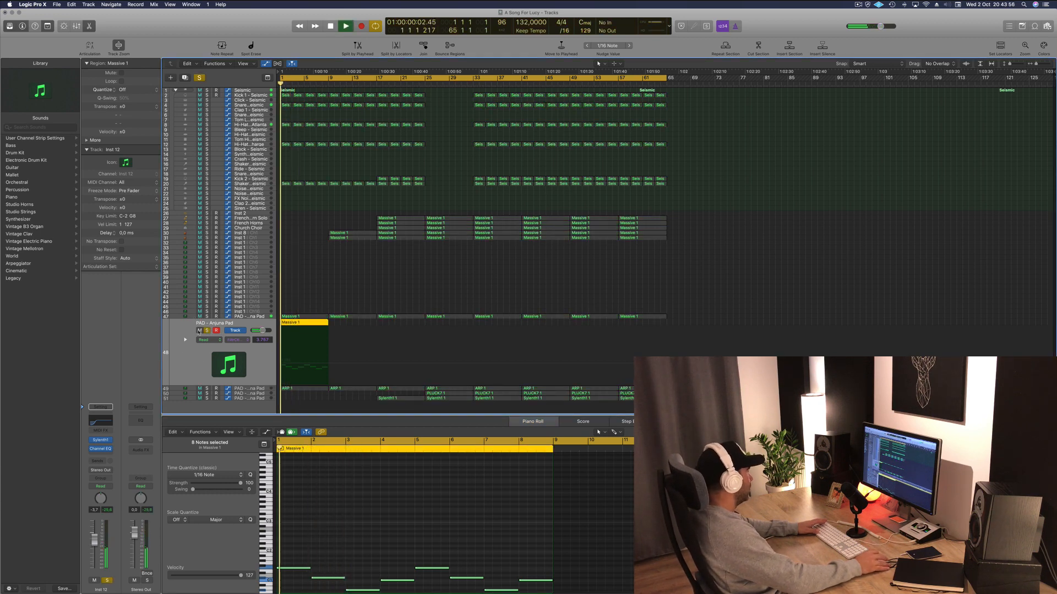
left_click(207, 331)
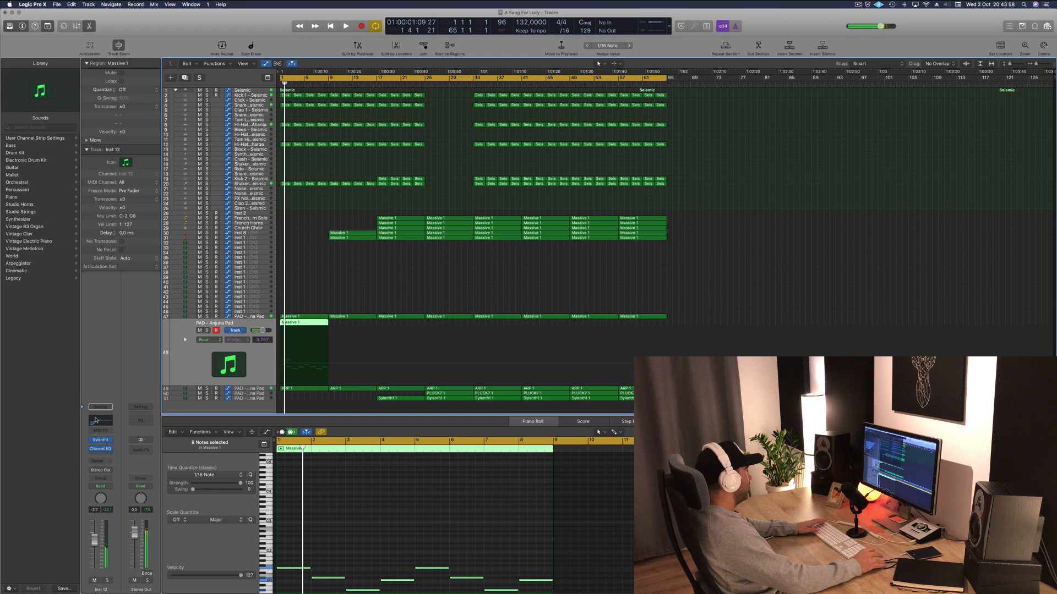
Turn off the 120 Hz low-cut band in the duplicated pad track's Channel EQ and close the plug-in
left_click(96, 421)
left_click(48, 62)
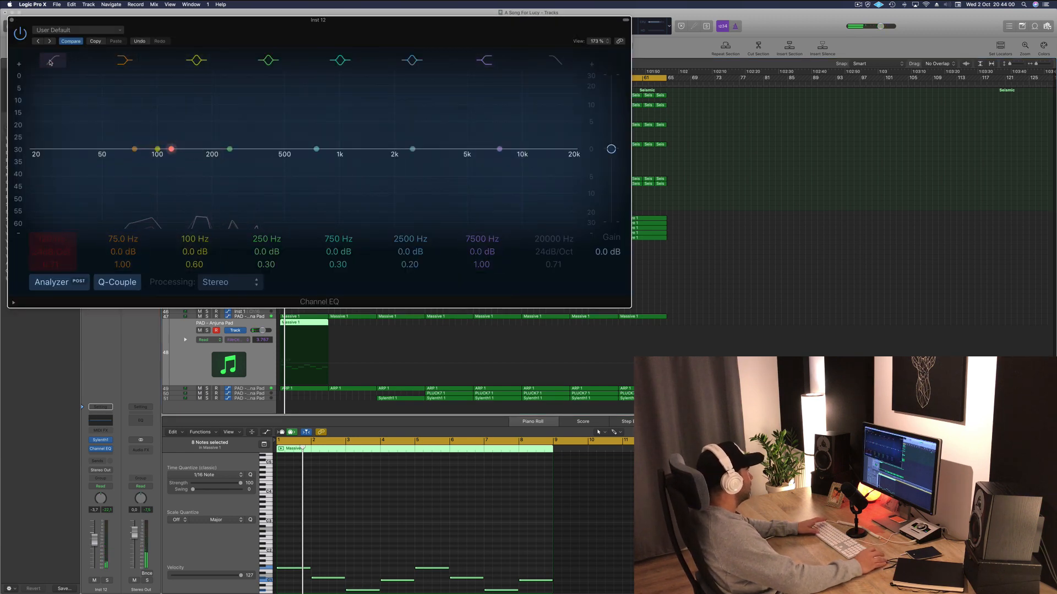
left_click_drag(44, 22, 516, 128)
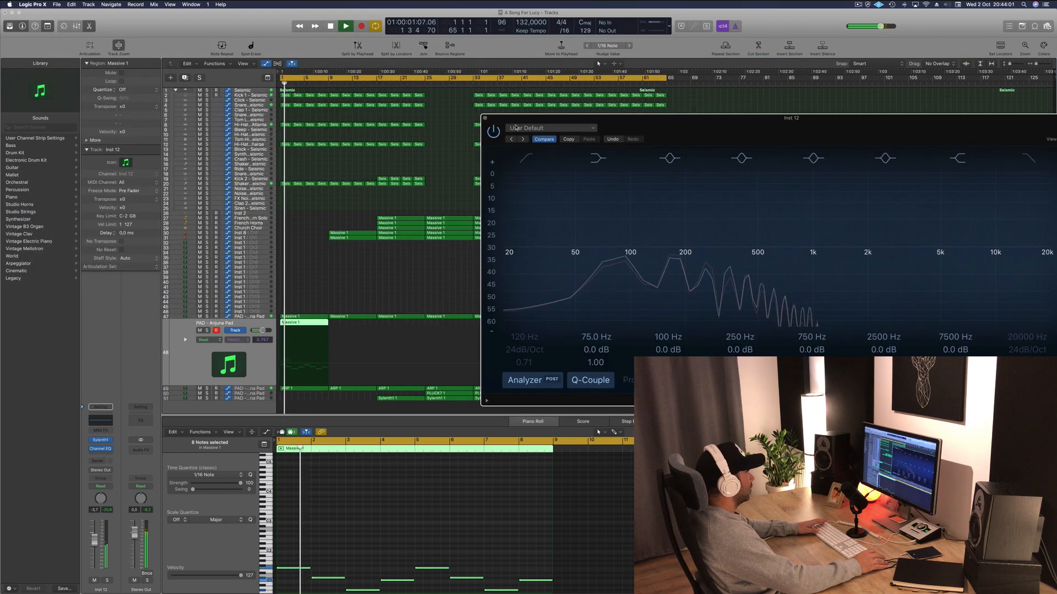
left_click(485, 117)
Audition the duplicated pad track soloed from bar 1, unsolo it and copy its region to bars 9 to 17
key("space")
left_click(206, 330)
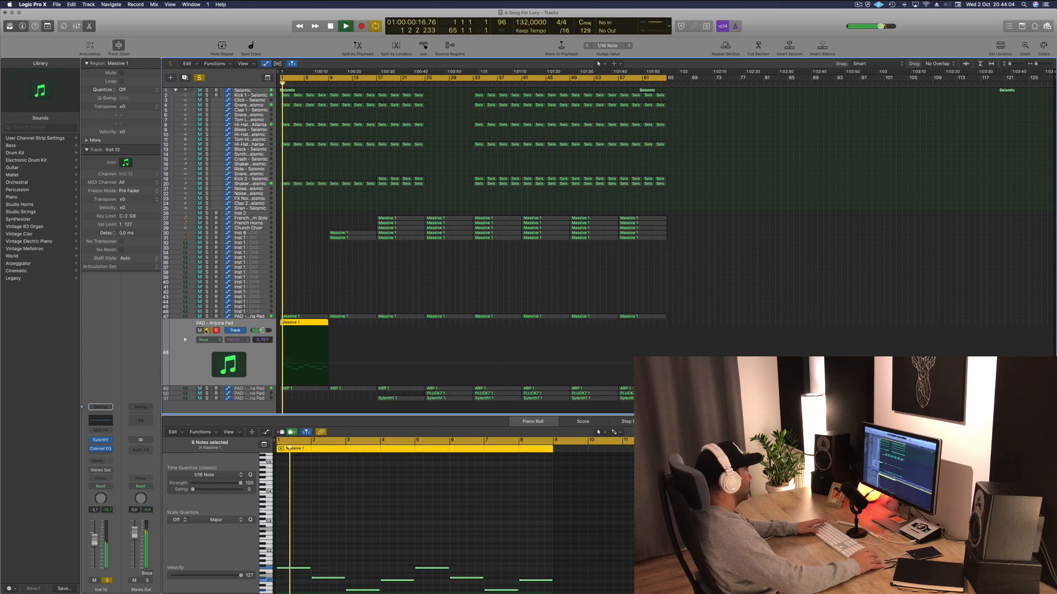
left_click(206, 331)
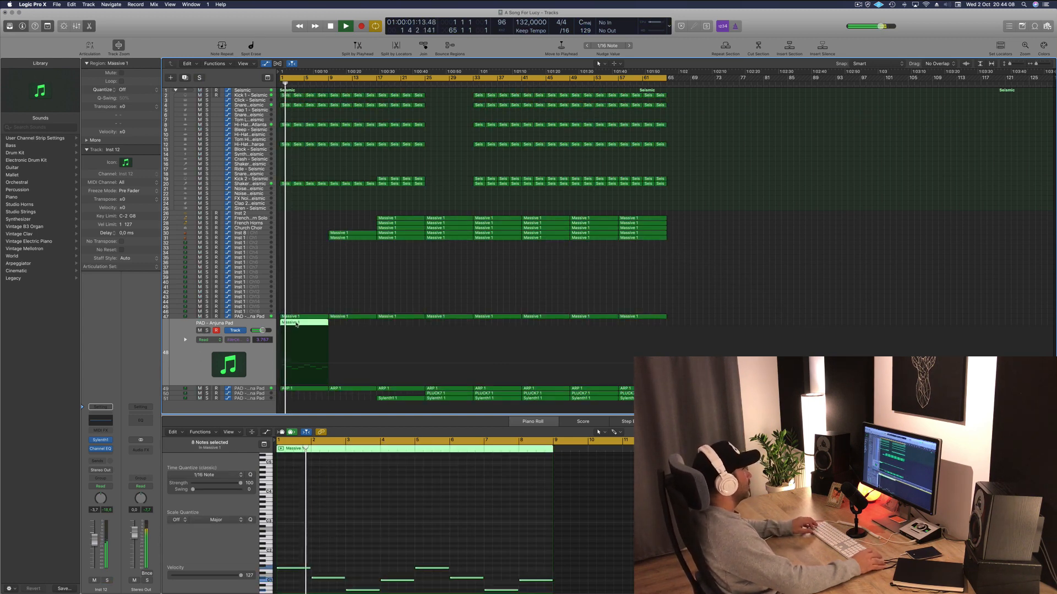
left_click_drag(295, 323, 343, 324)
left_click(357, 300)
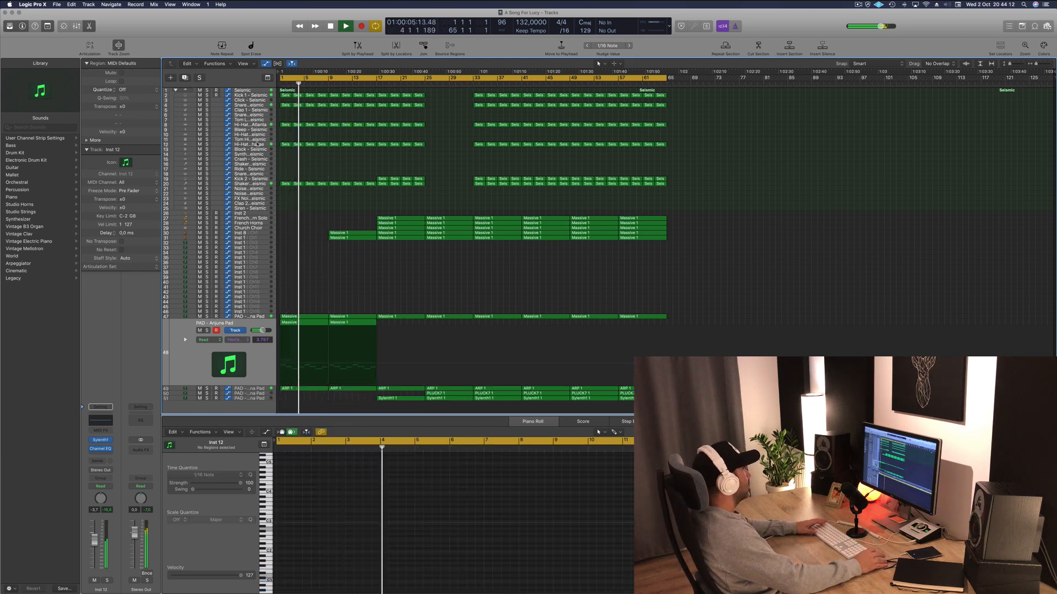
Lower the Hi-Hat Open - Depth Charge track's volume to about -11.4 dB
left_click(222, 144)
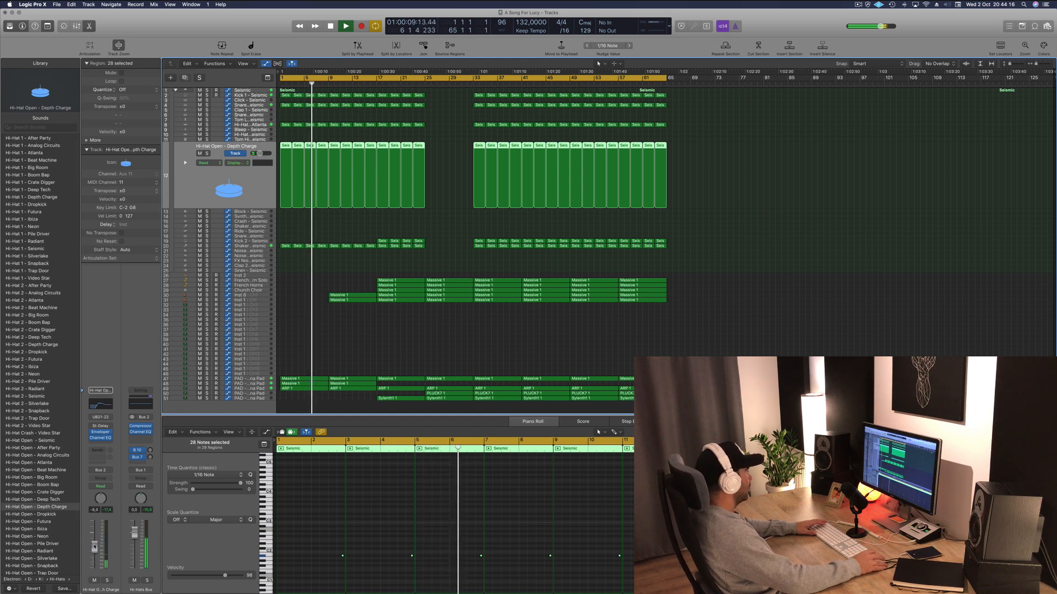
left_click_drag(95, 545, 95, 553)
left_click(373, 332)
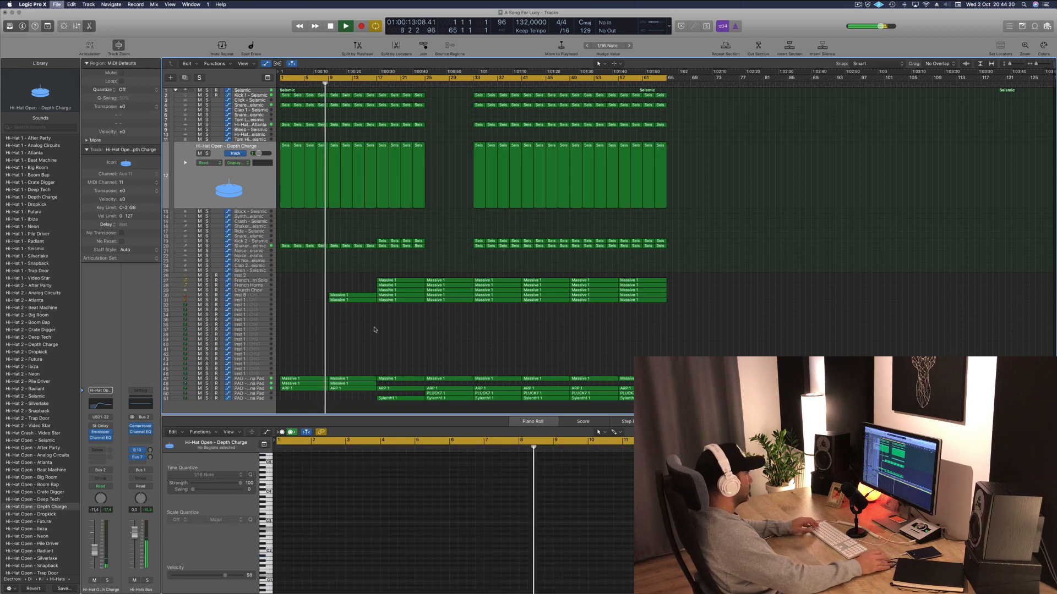
Balance the two strings tracks below the Church Choir during playback, raising Inst 8's volume to about -18.5 dB
scroll(374, 333, "up", 5)
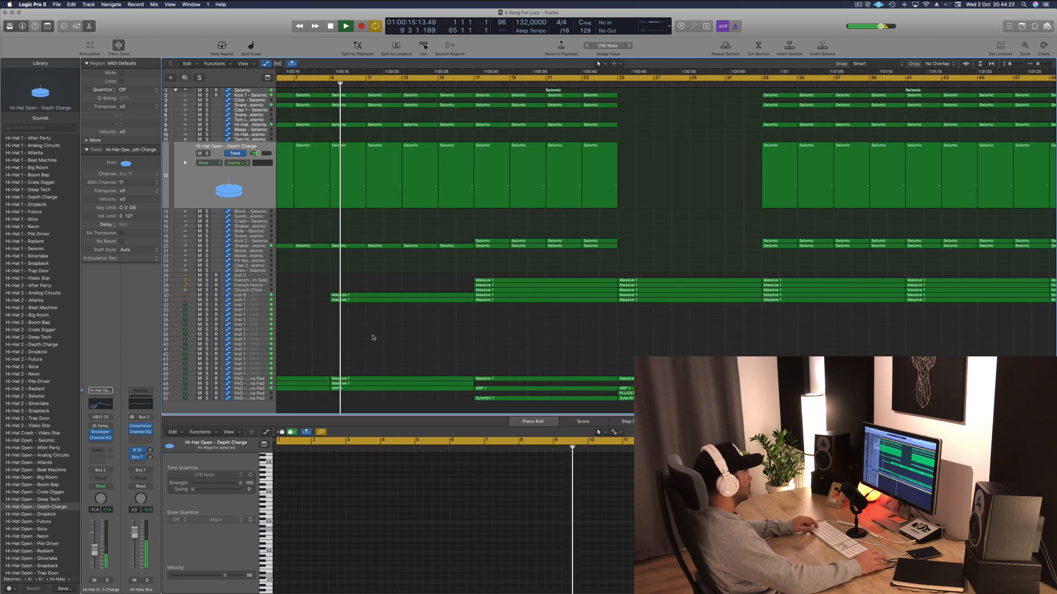
scroll(371, 334, "down", 3)
left_click(244, 295)
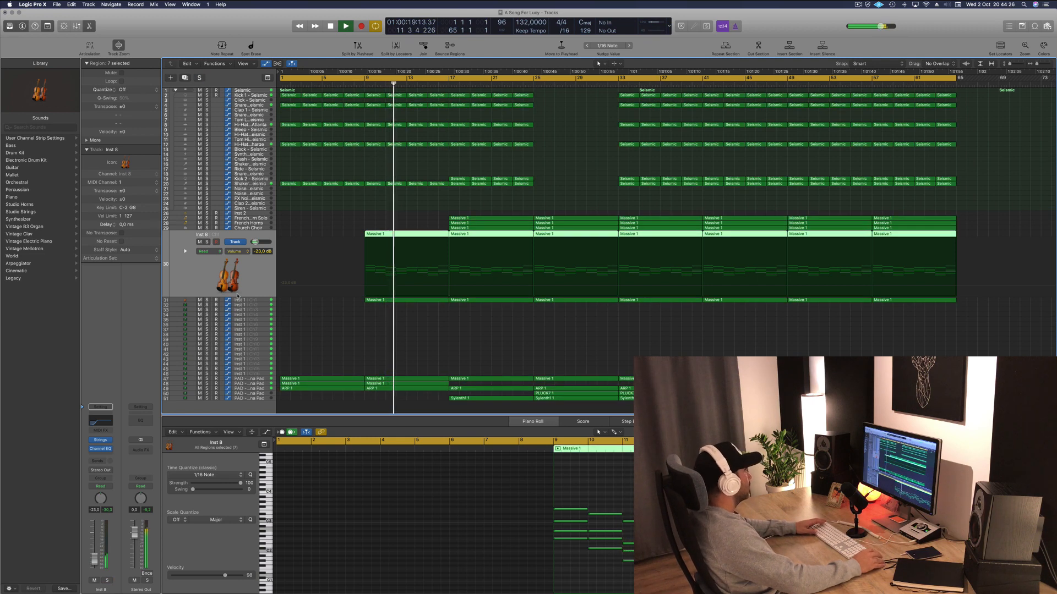
left_click(256, 297)
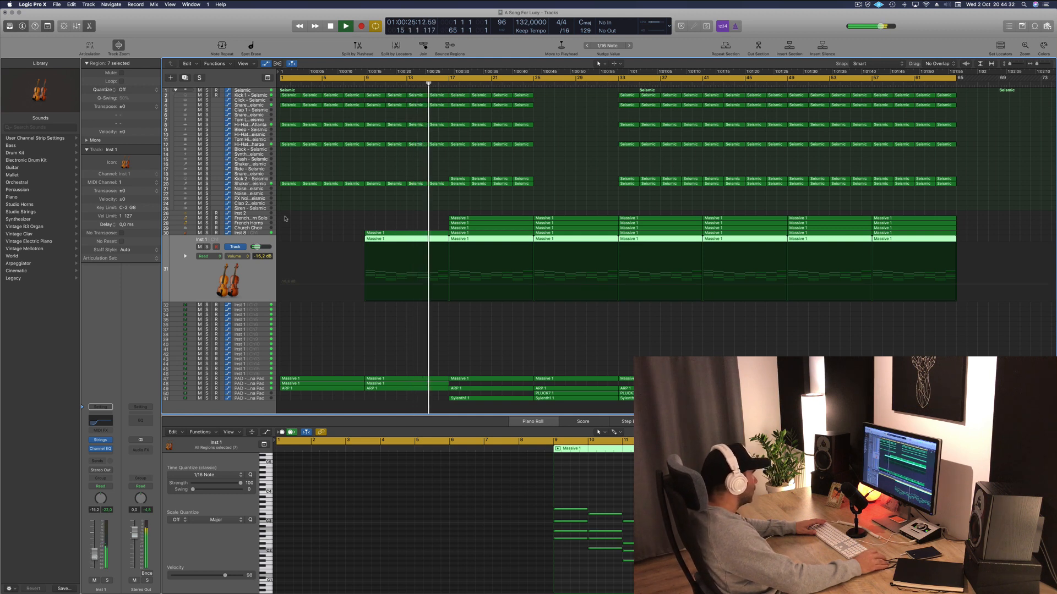
left_click(264, 231)
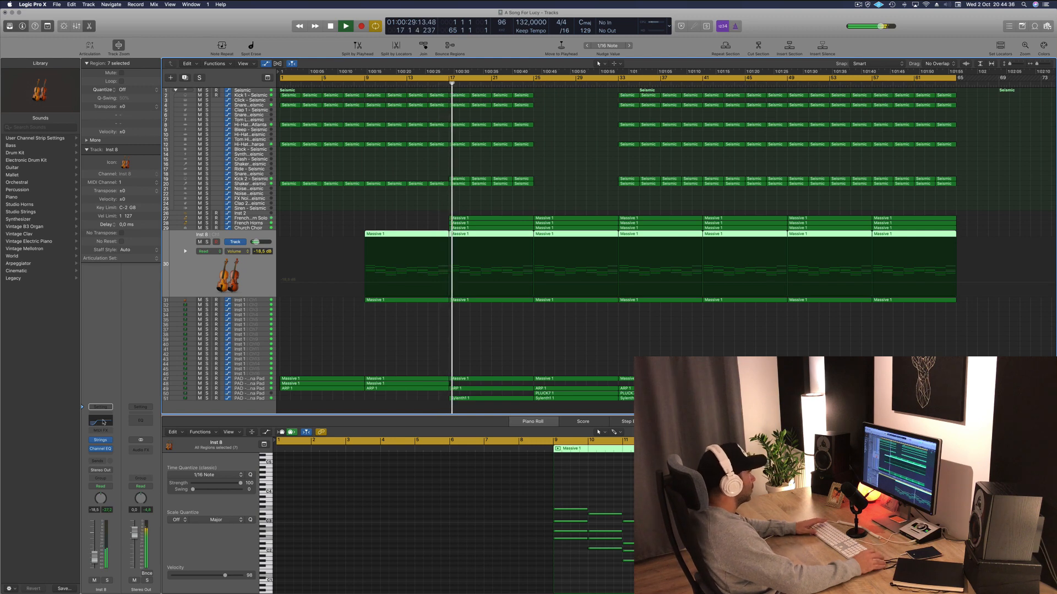
left_click(450, 318)
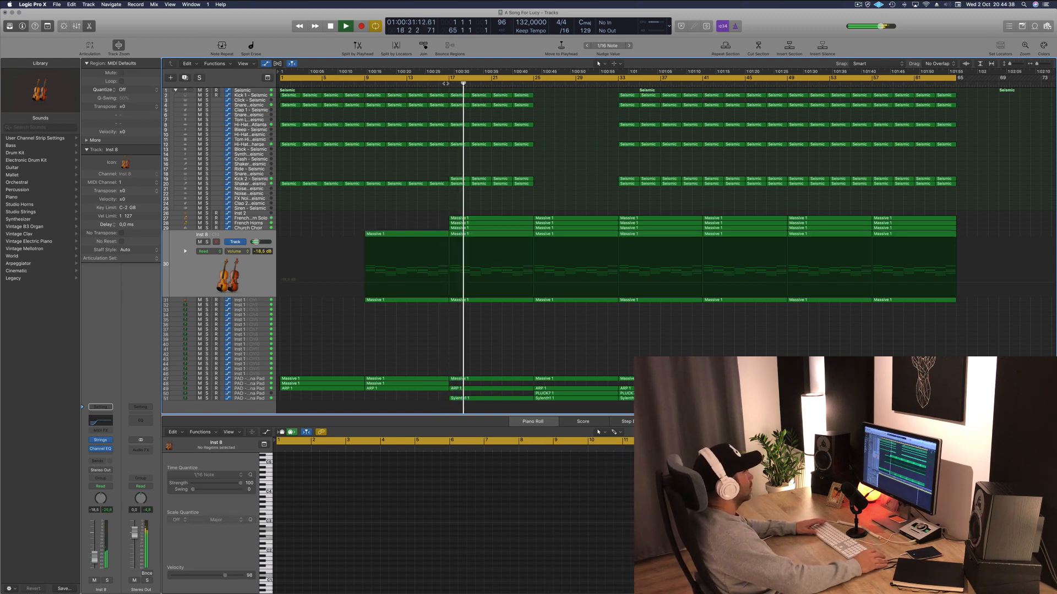
Delete the French Horn Solo and French Horns regions at bars 17 to 25, keeping the Church Choir region
left_click(267, 218)
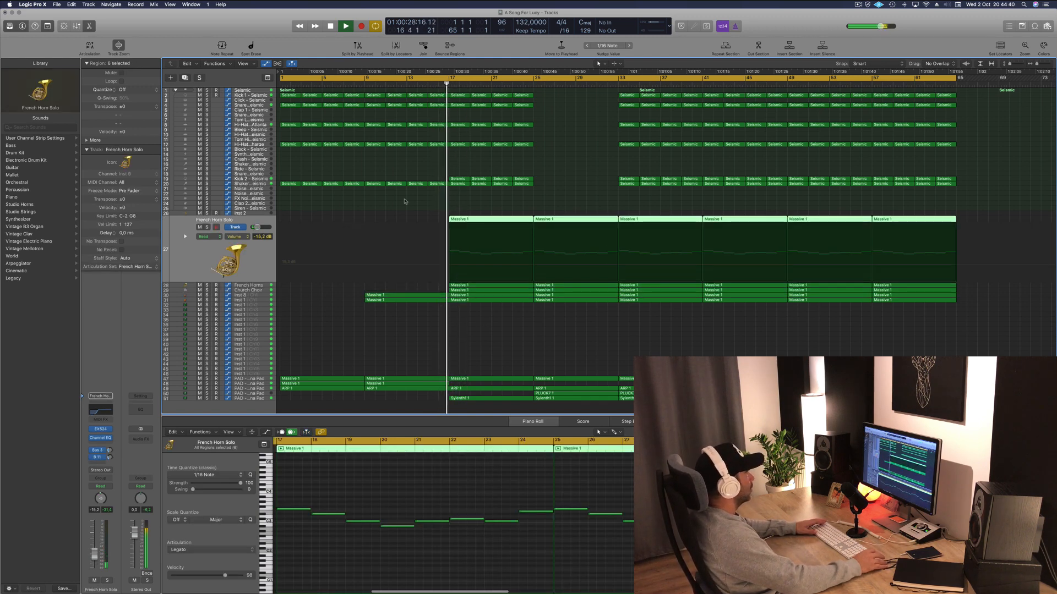
left_click_drag(495, 205, 494, 294)
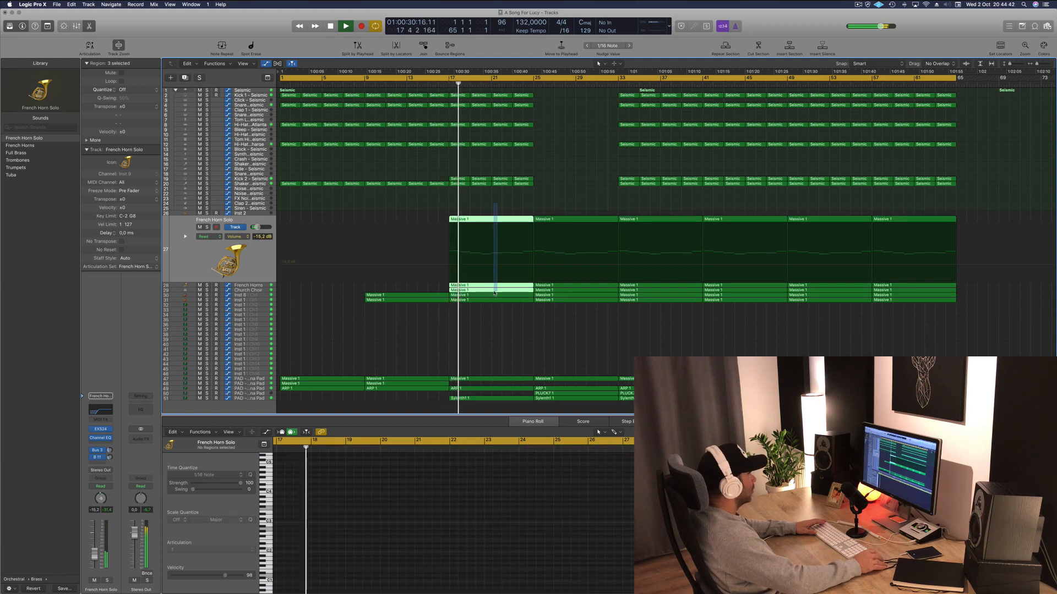
key("Delete")
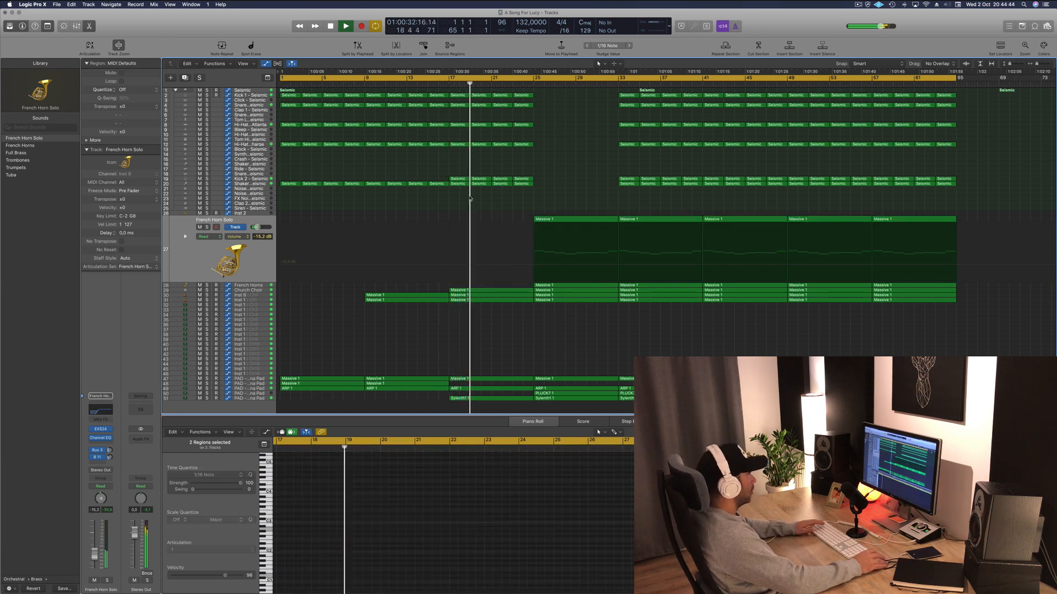
Replay from bar 16, audition Kick 2 - Seismic soloed, unsolo it and lower its volume to about -3.5 dB
left_click(441, 83)
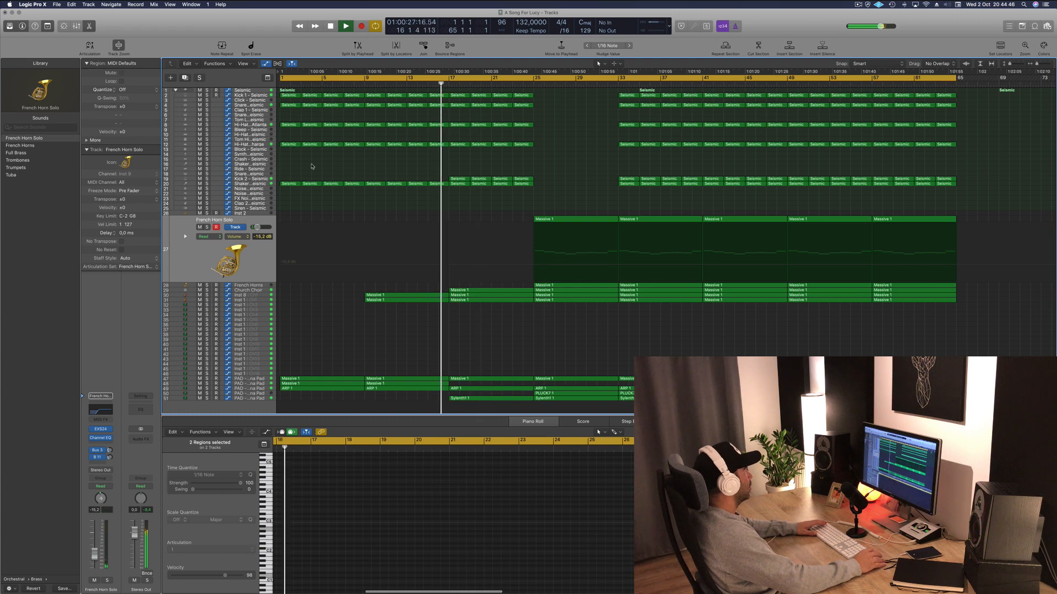
left_click(259, 179)
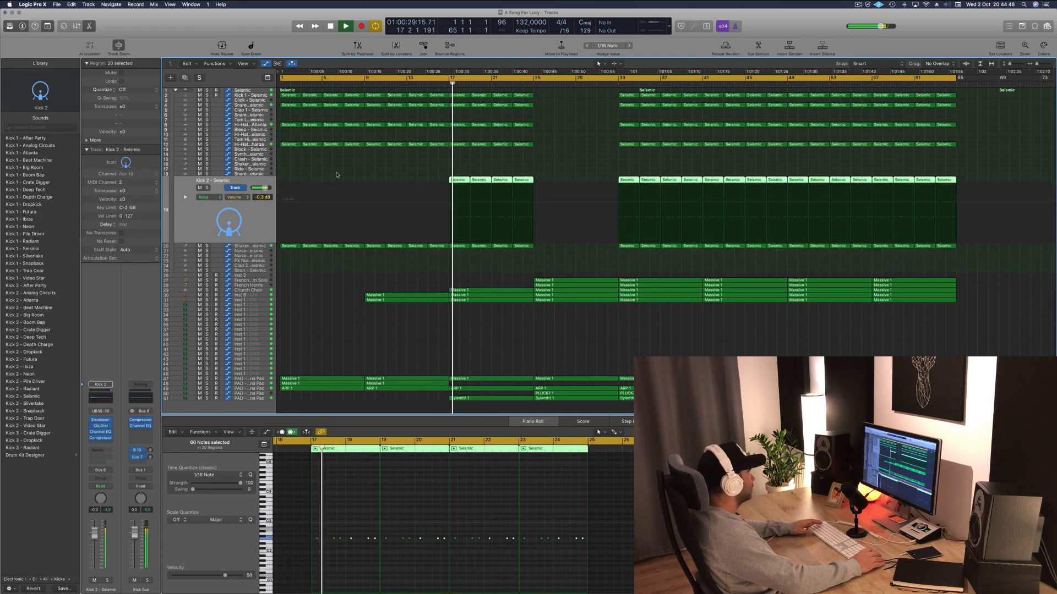
left_click(206, 188)
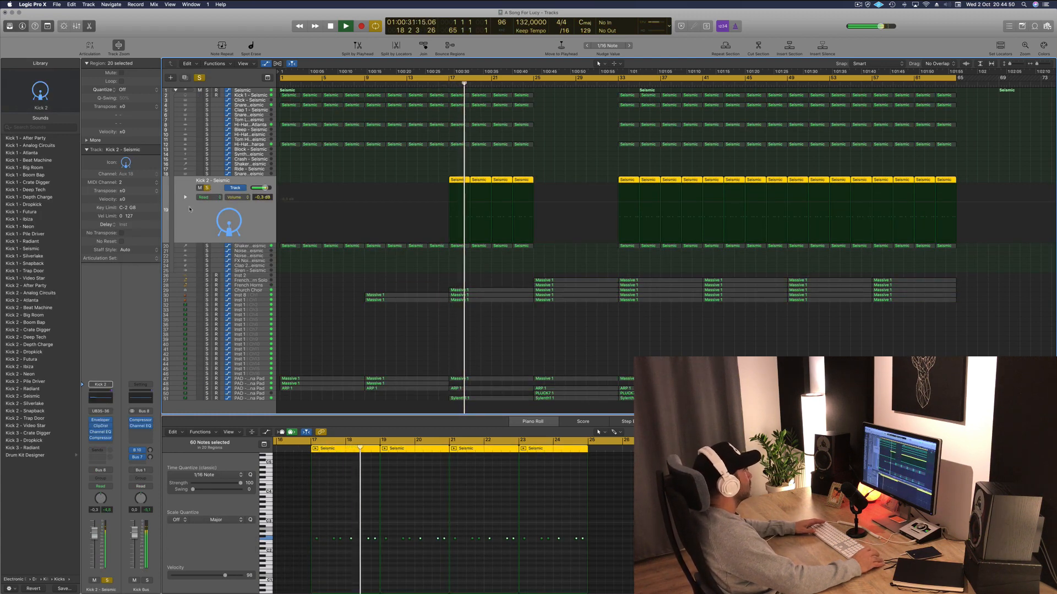
left_click(207, 188)
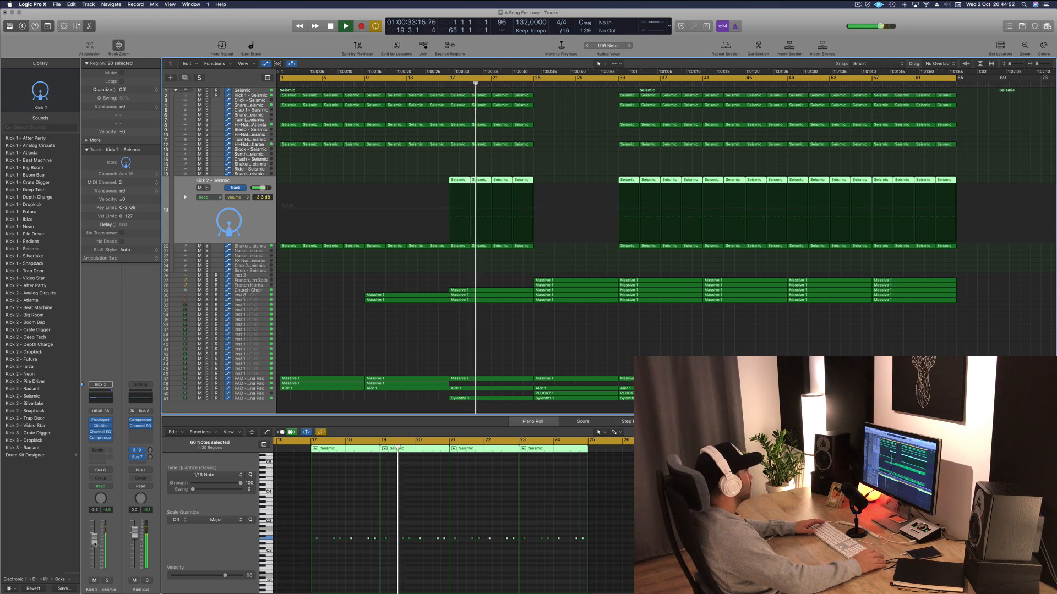
left_click_drag(96, 537, 96, 544)
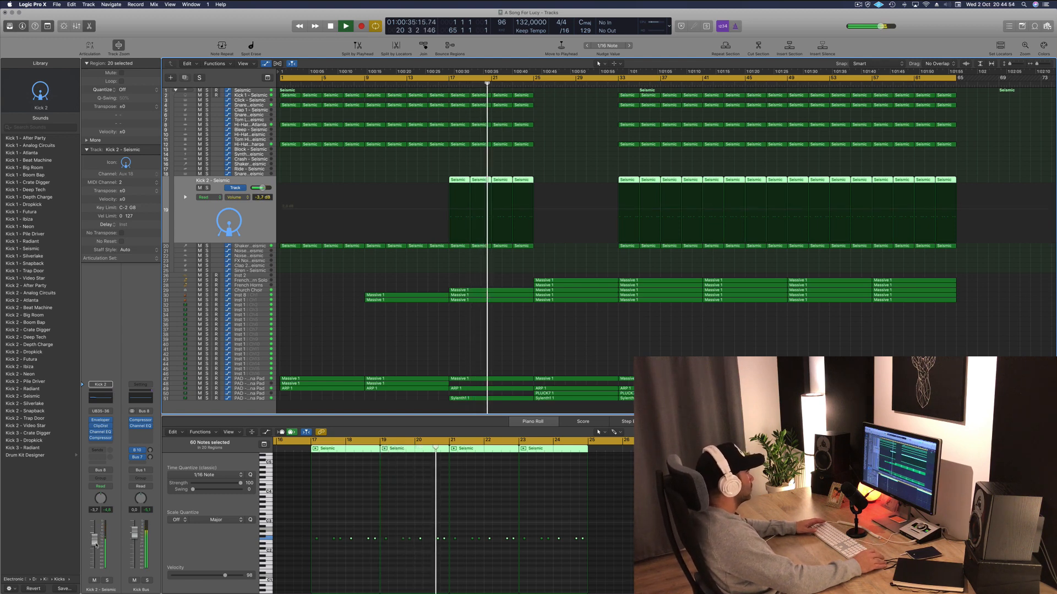
left_click(594, 358)
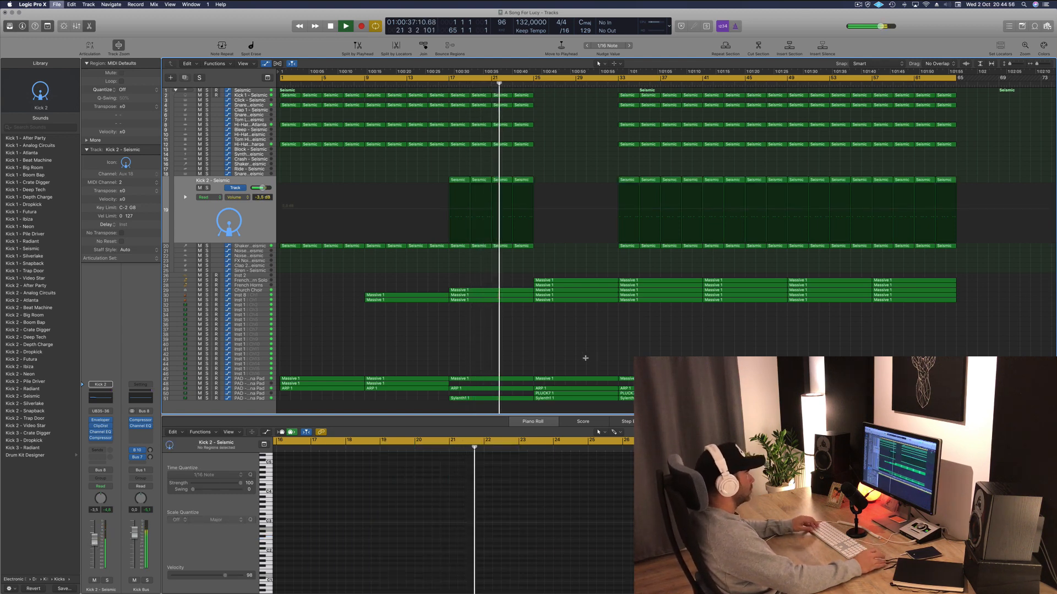
Copy the duplicated low pad track's Massive 1 region from bars 9 to 17 to bars 25 to 33
key("super+Left")
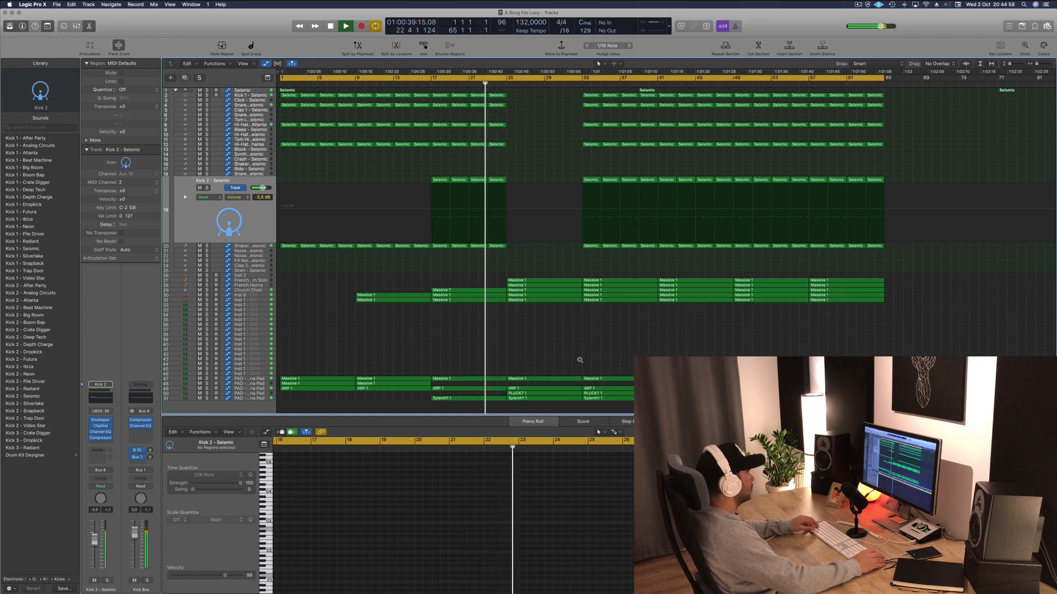
key("super+Left")
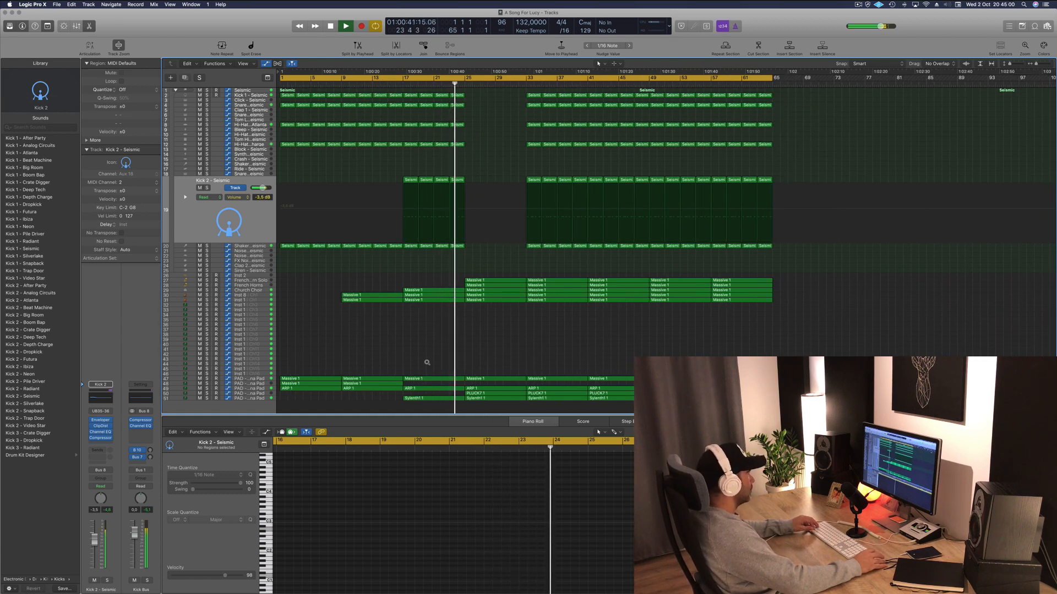
key("super+Left")
left_click(364, 384)
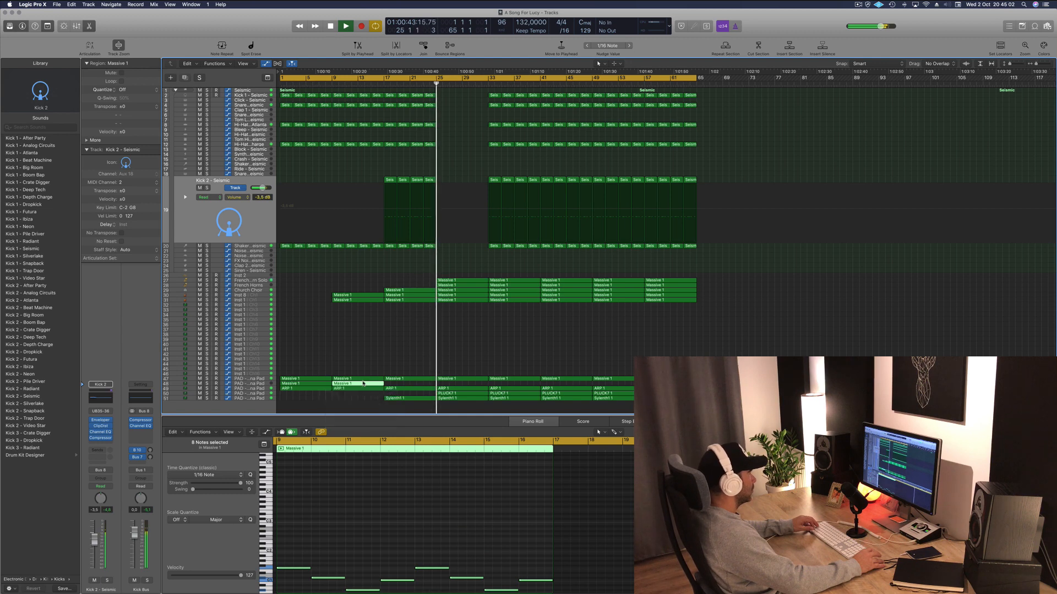
left_click_drag(363, 384, 467, 385)
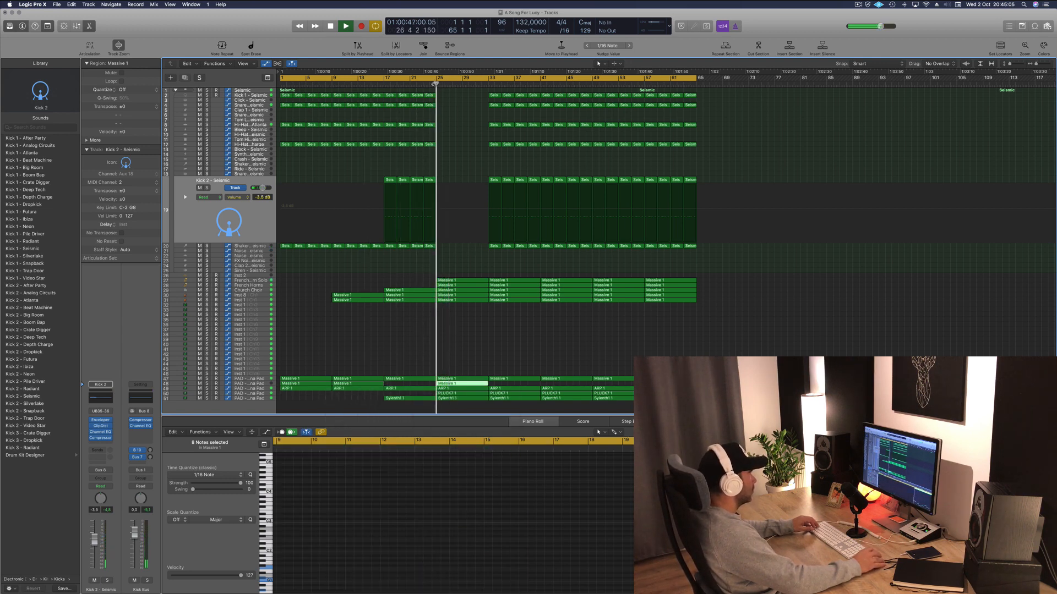
left_click(490, 354)
Delete all the Seismic drum regions between bars 33 and 41 and save the project
key("super+Right")
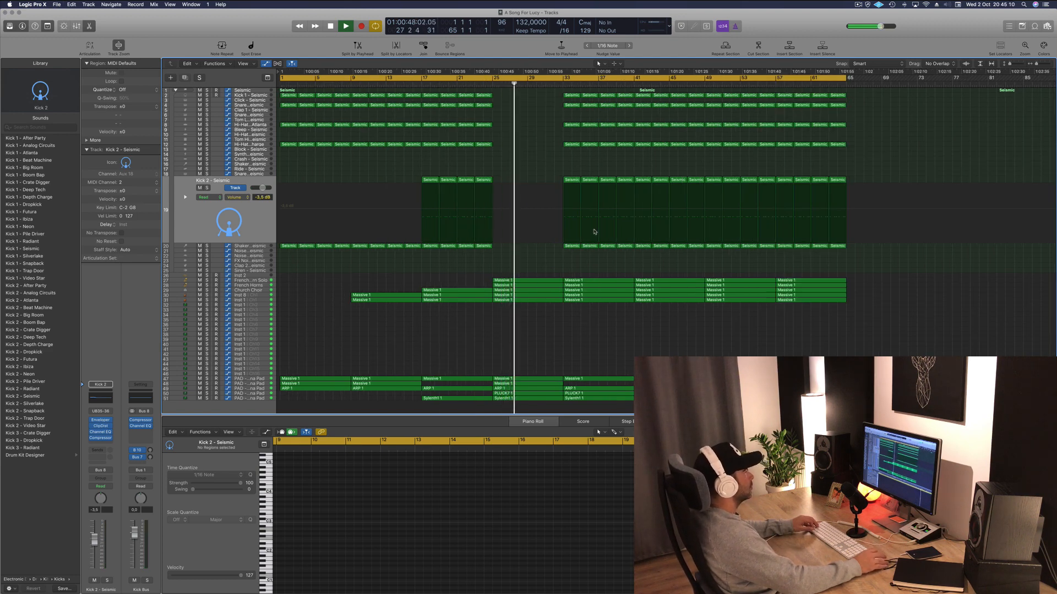
left_click_drag(554, 92, 627, 268)
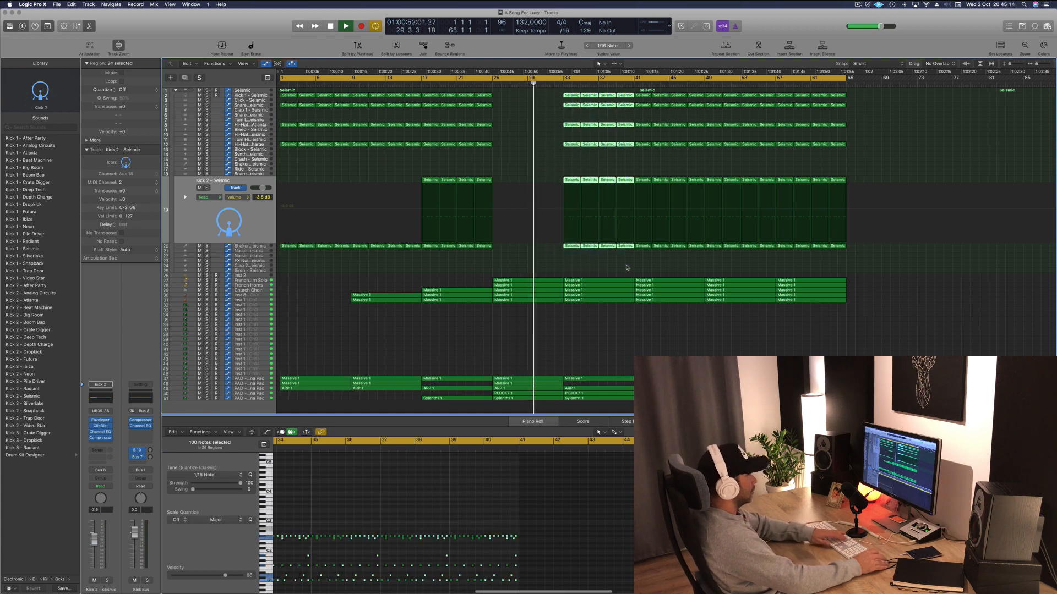
key("Delete")
key("super+s")
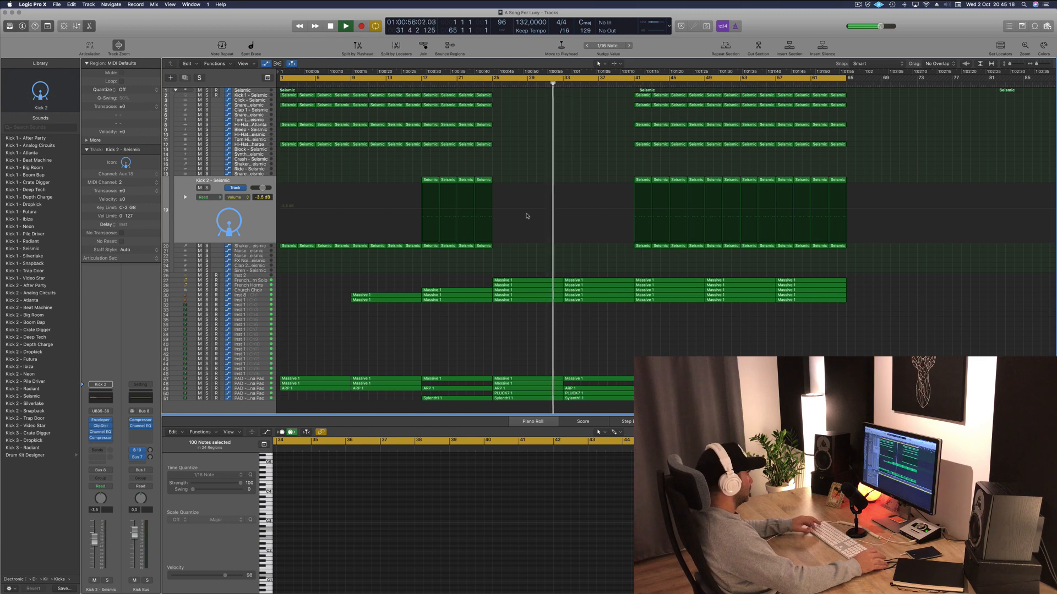
Copy the low pad region at bars 25 to 33 to bars 33 to 41
key("super+Left")
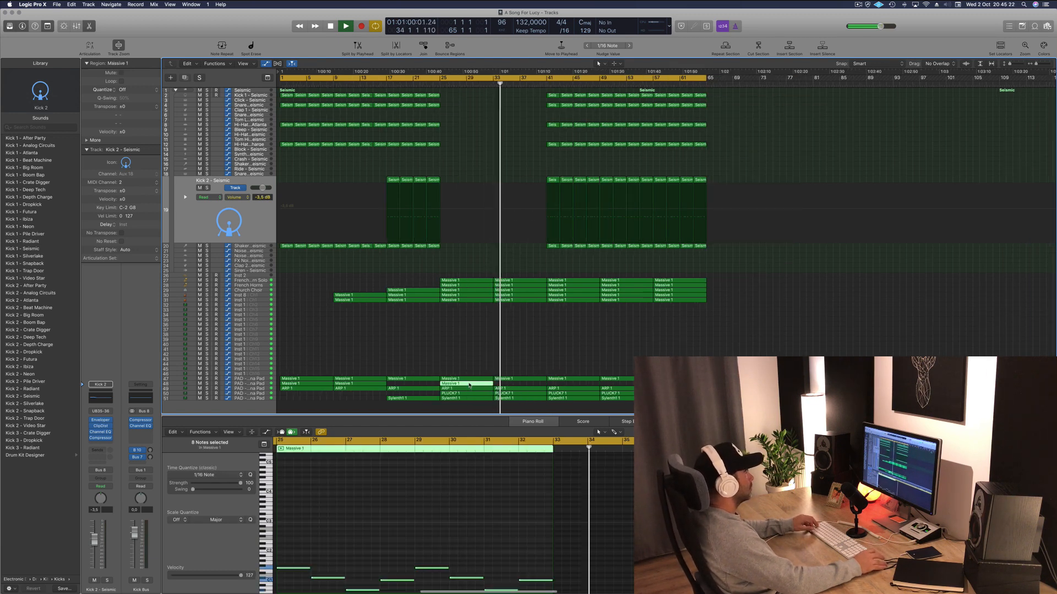
left_click_drag(466, 384, 518, 386)
left_click(479, 328)
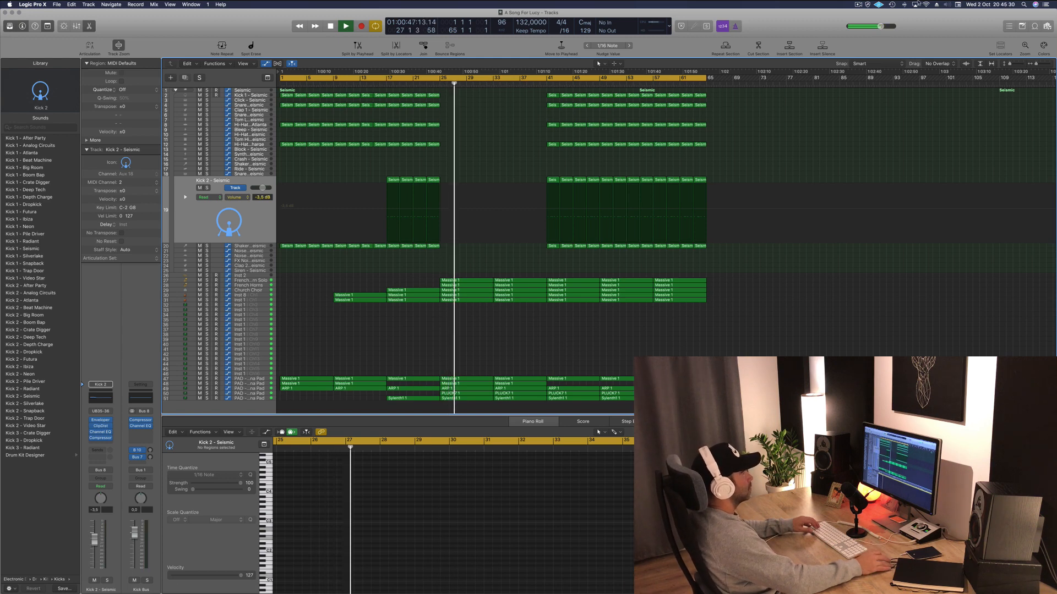
left_click(858, 4)
left_click(808, 26)
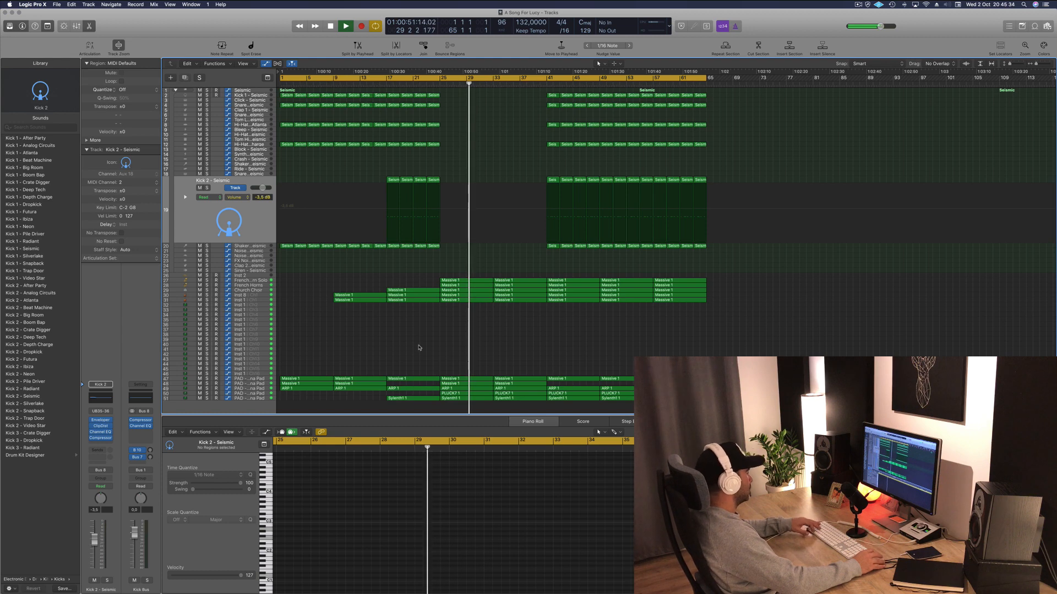
key("super+Right")
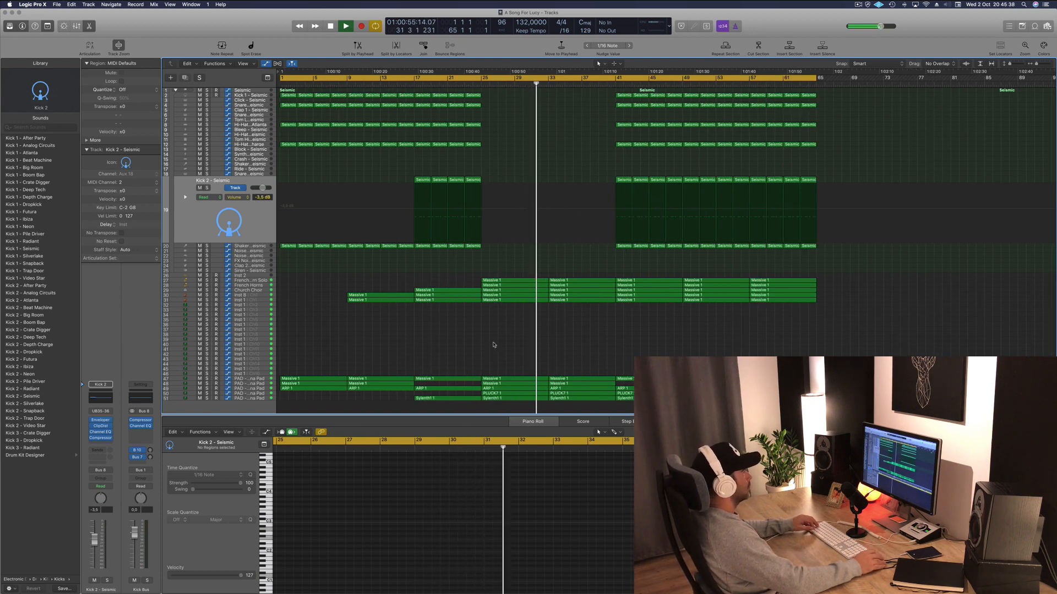
key("super+Left")
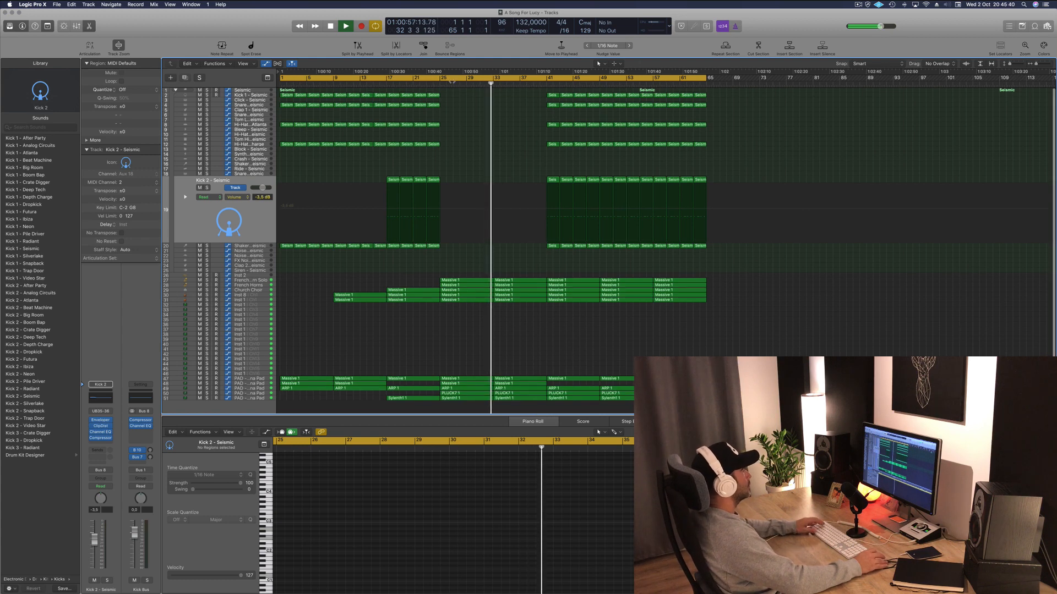
Delete the Church Choir region at bars 33 to 41
scroll(500, 318, "down", 1)
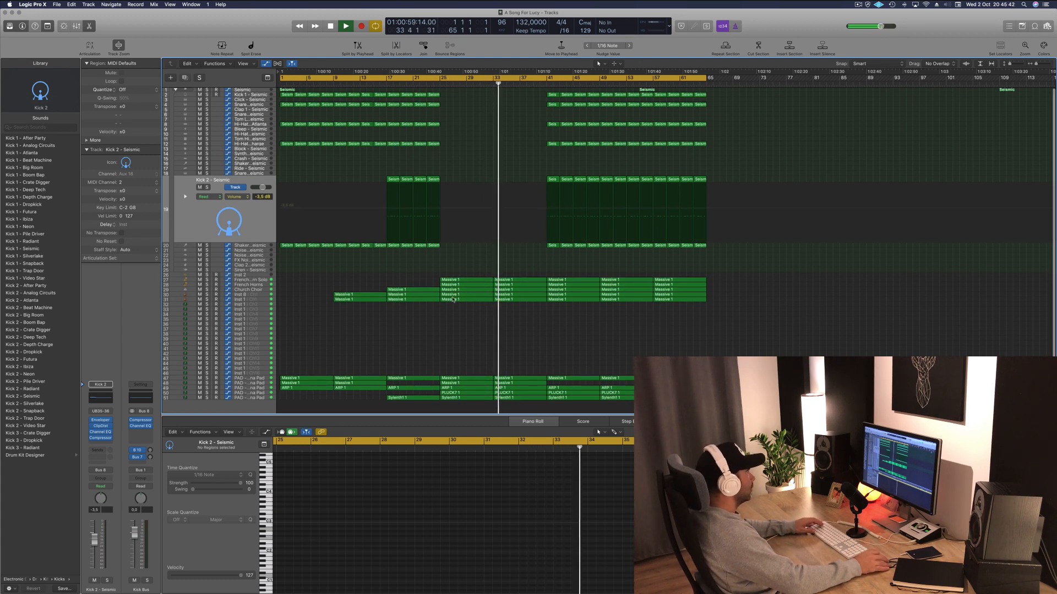
left_click(520, 289)
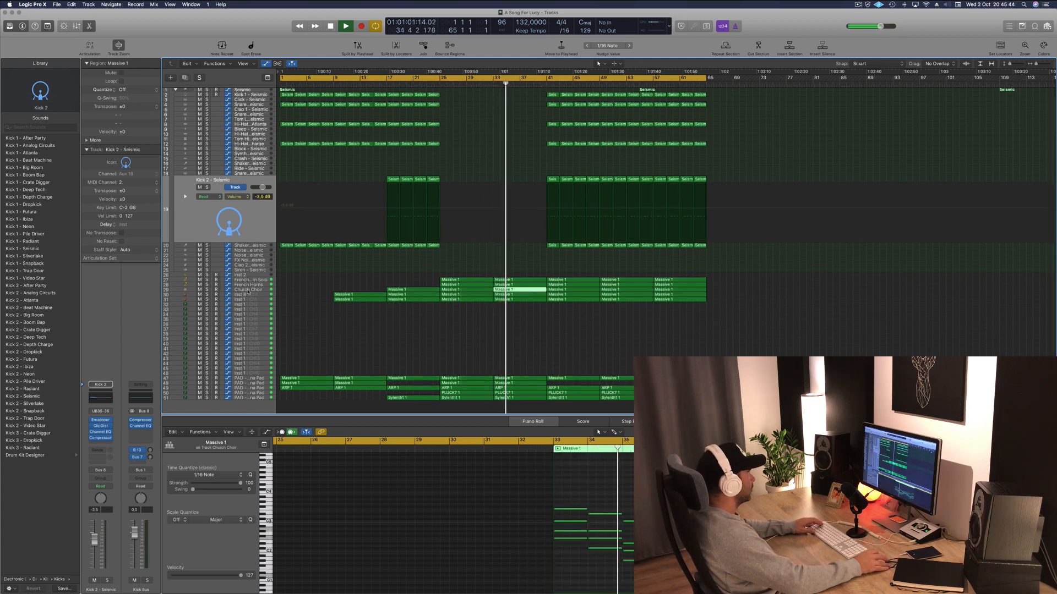
left_click(190, 289)
left_click(542, 203)
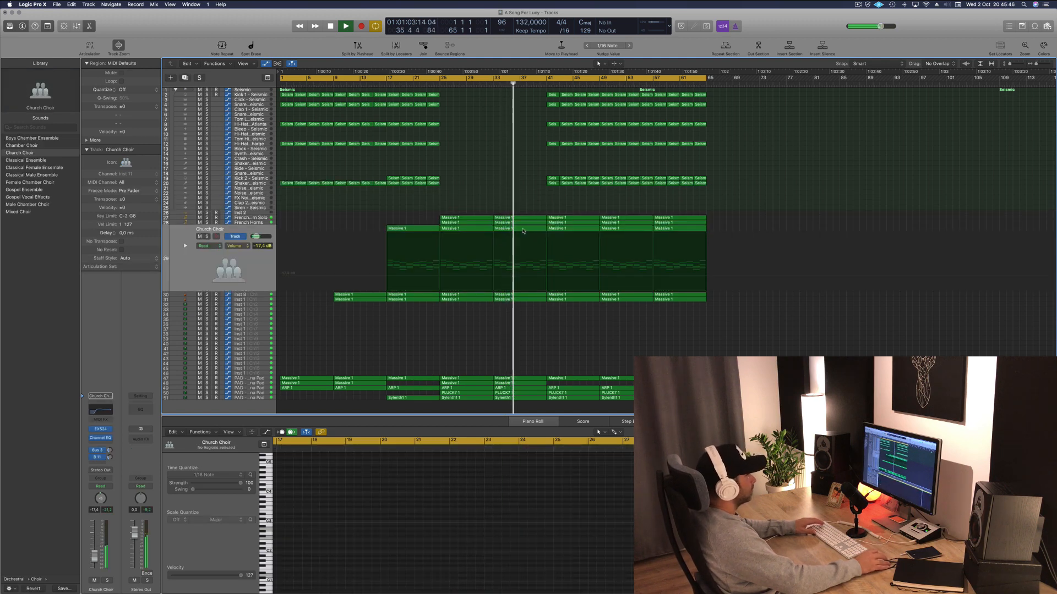
left_click(532, 245)
key("Delete")
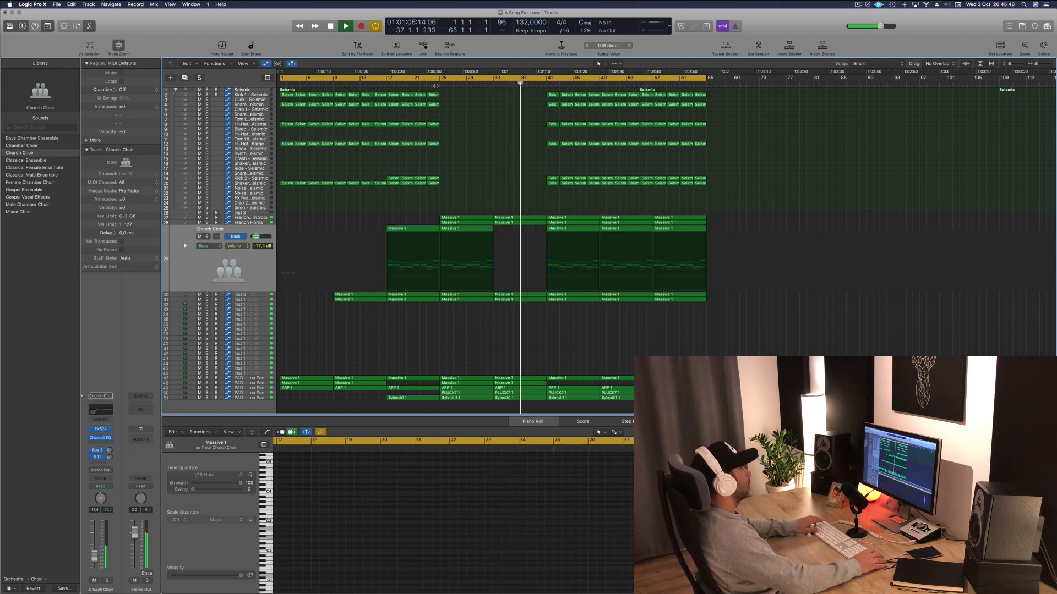
Replay from bar 25 and raise the French Horn Solo track's volume to about -12.4 dB
left_click(435, 74)
left_click(267, 218)
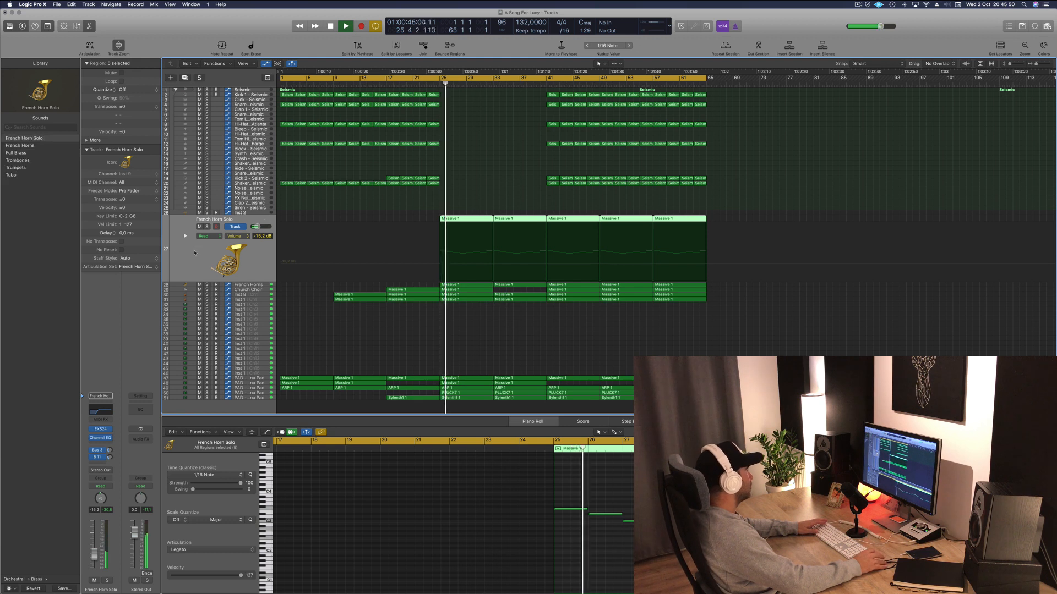
left_click_drag(95, 554, 95, 551)
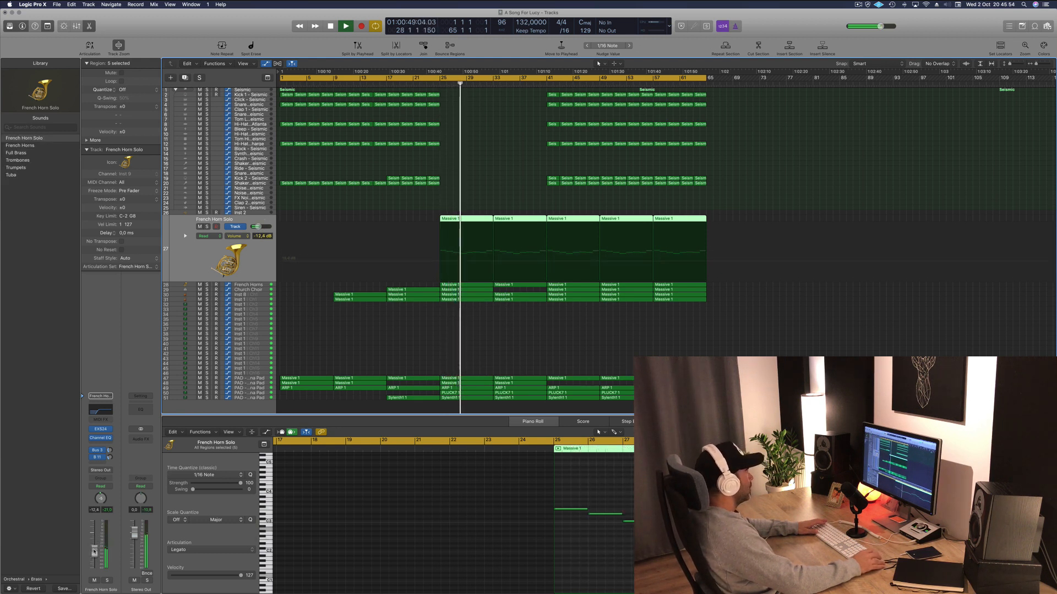
Set the French Horns track's volume to about -10.2 dB and stop playback at bar 33
left_click(260, 285)
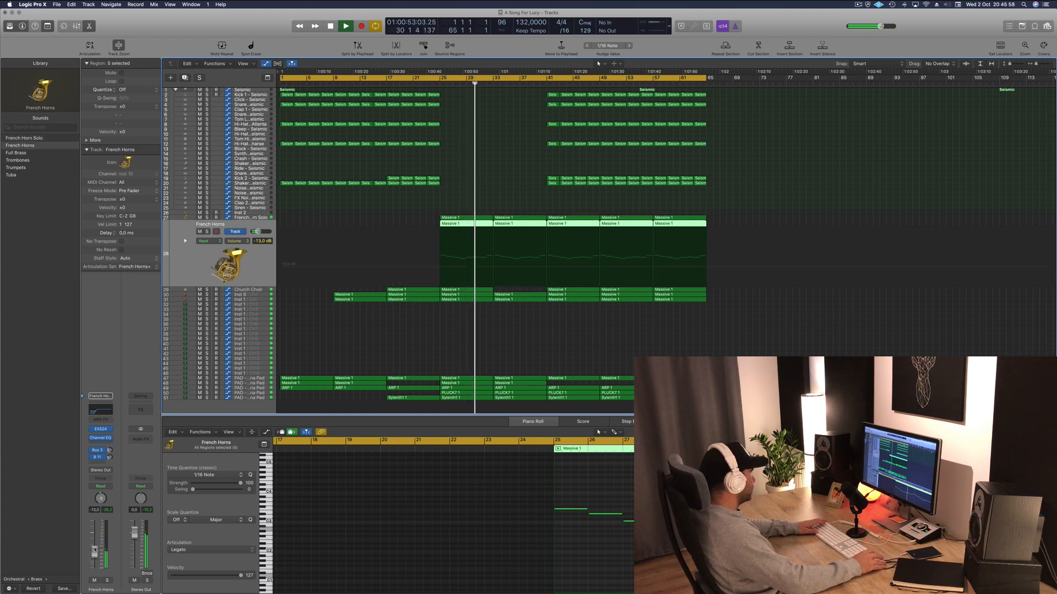
left_click_drag(95, 560, 94, 548)
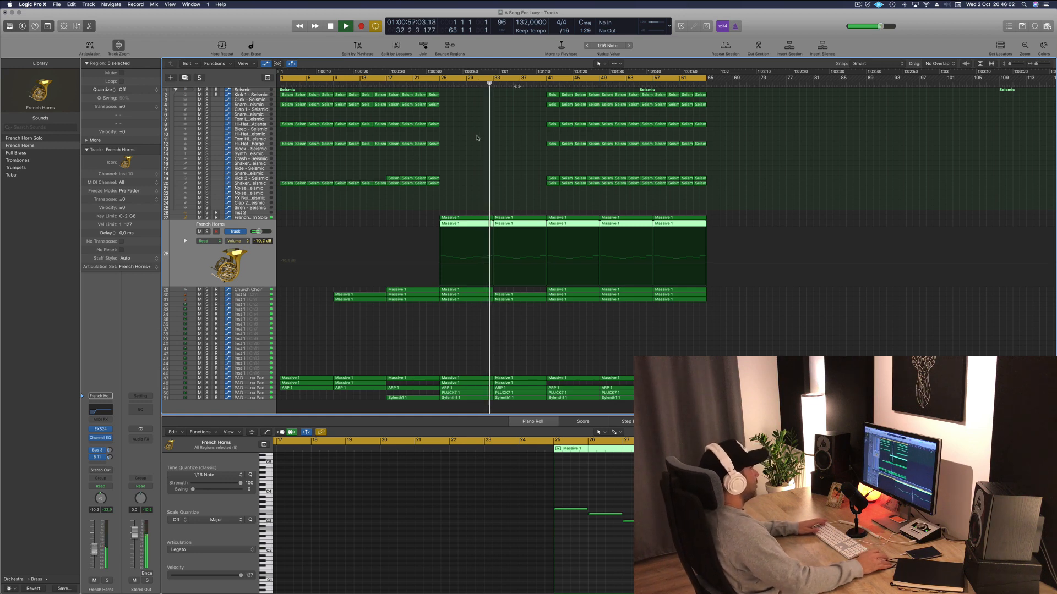
left_click(479, 94)
key("space")
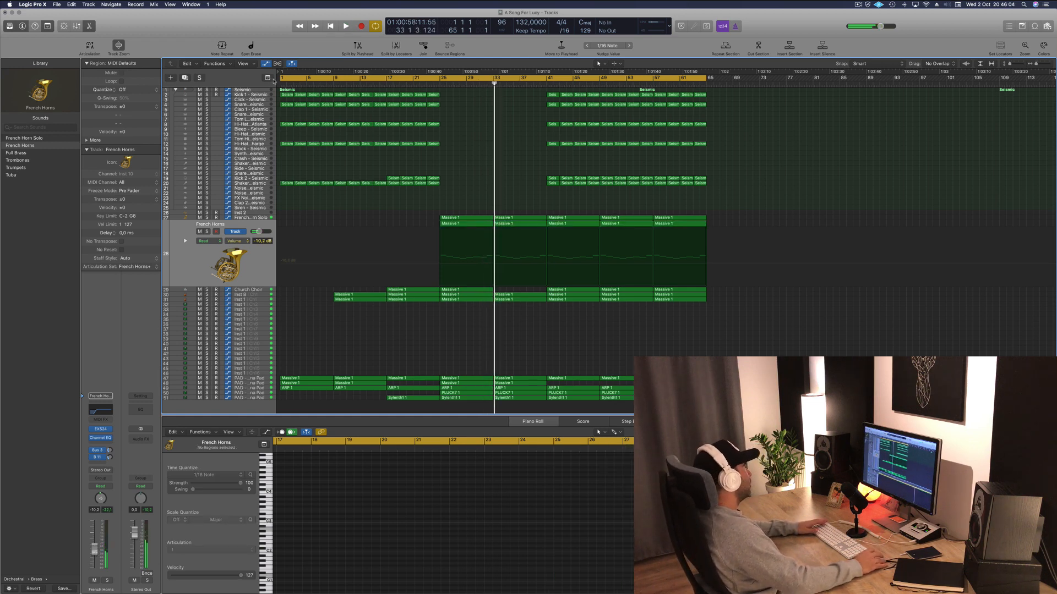
Set the cycle range to bars 25 to 41 and start playback from bar 25
key("super+a")
key("c")
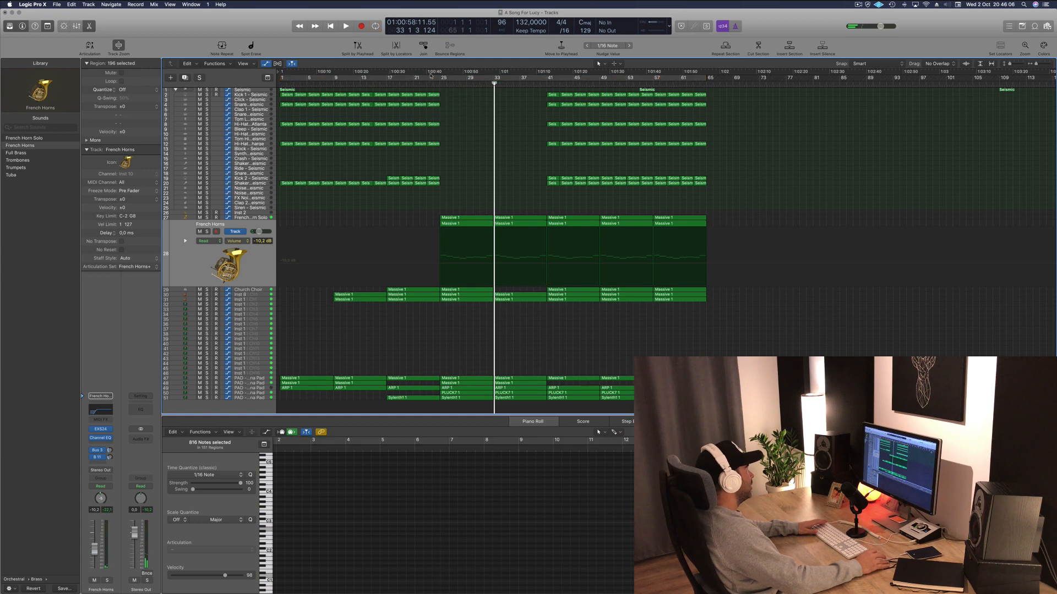
left_click_drag(442, 79, 546, 80)
key("space")
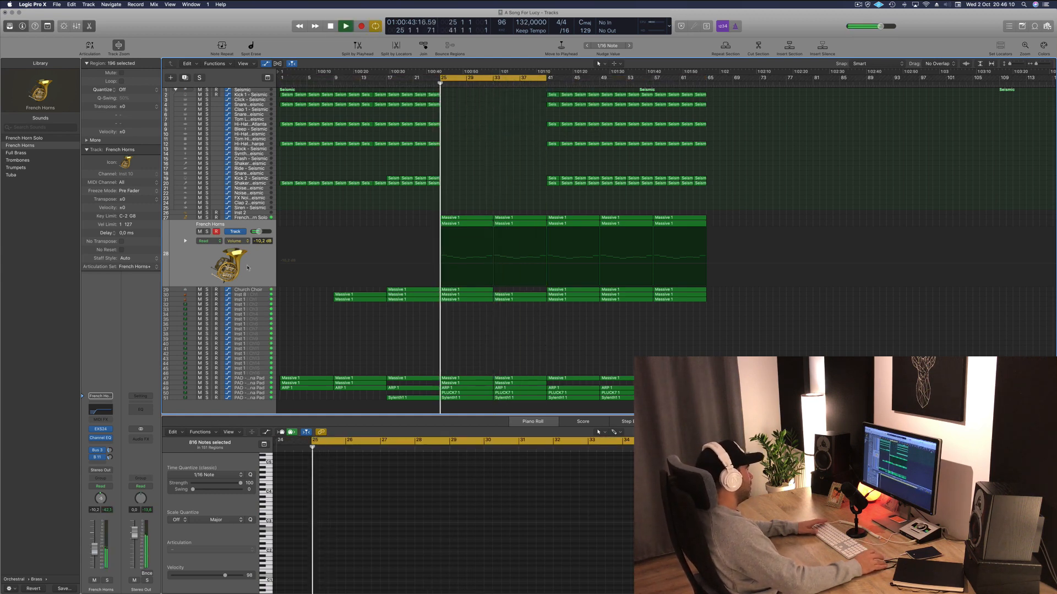
Select the French Horns track, show the mixer and find its channel strip, stopping playback around bar 27
left_click(254, 270)
key("x")
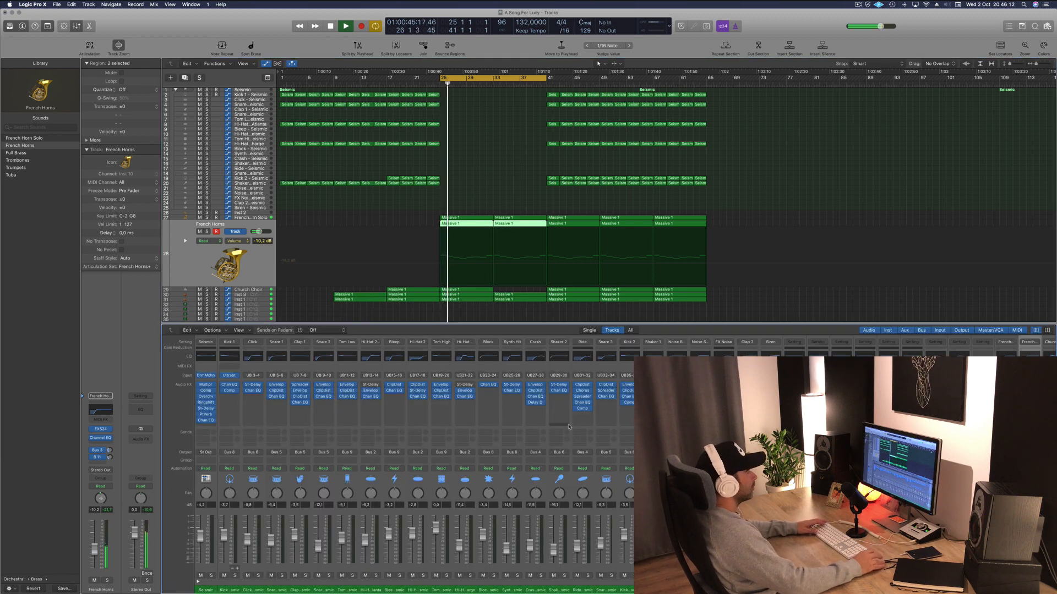
scroll(413, 457, "right", 6)
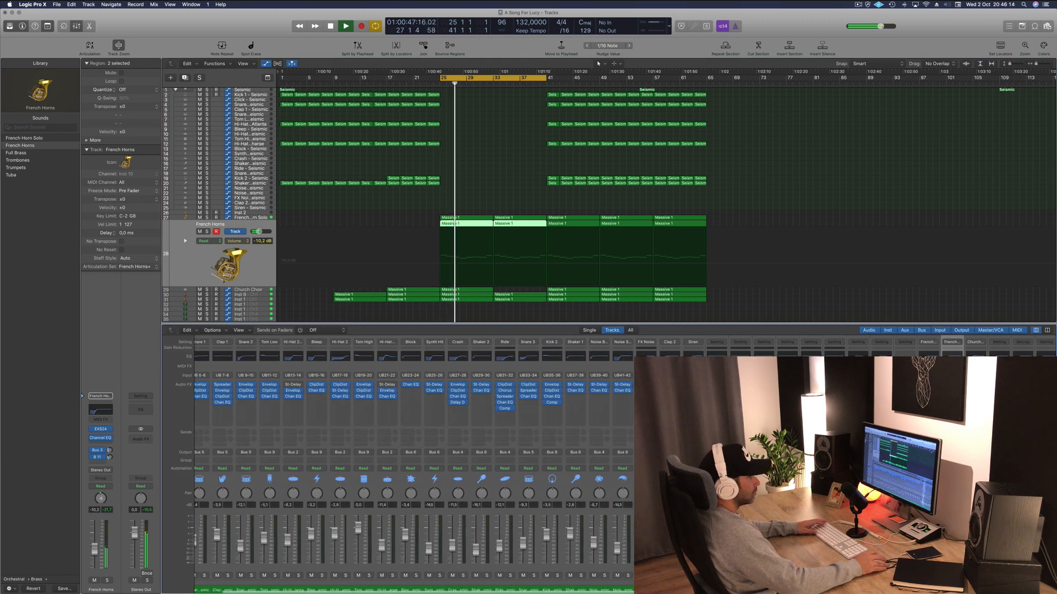
key("space")
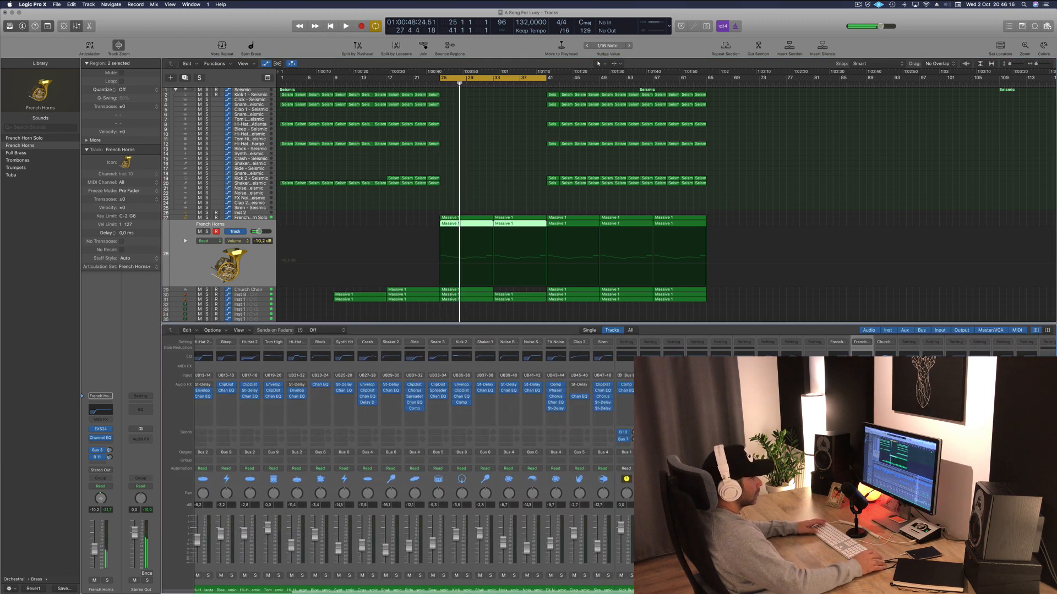
Select the instrument channel strips from Inst 2 through PAD - Anjuna Pad and route their output to Bus 12
left_click_drag(814, 590, 884, 590)
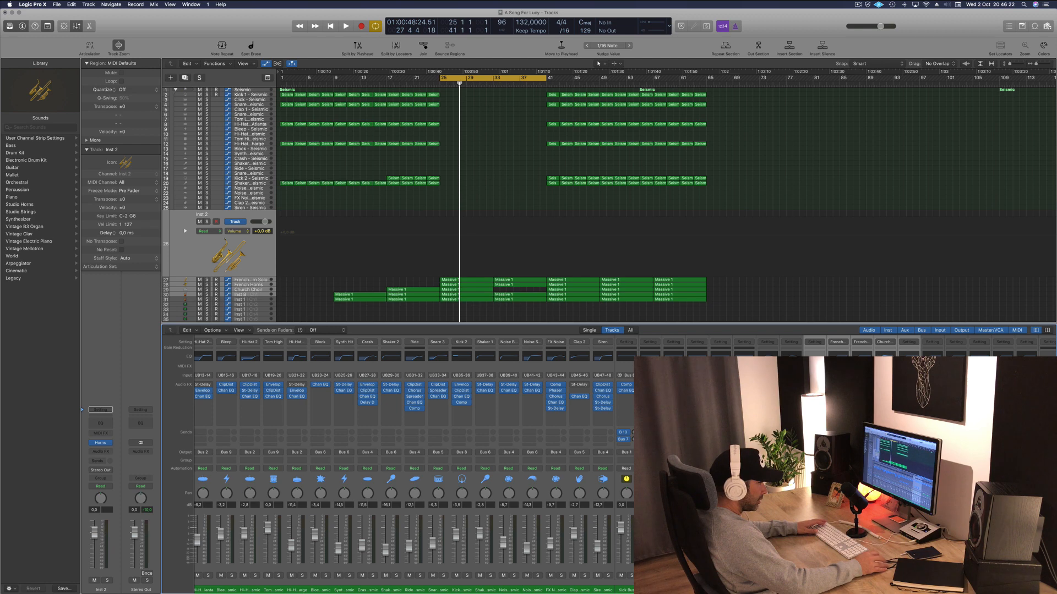
scroll(413, 456, "right", 4)
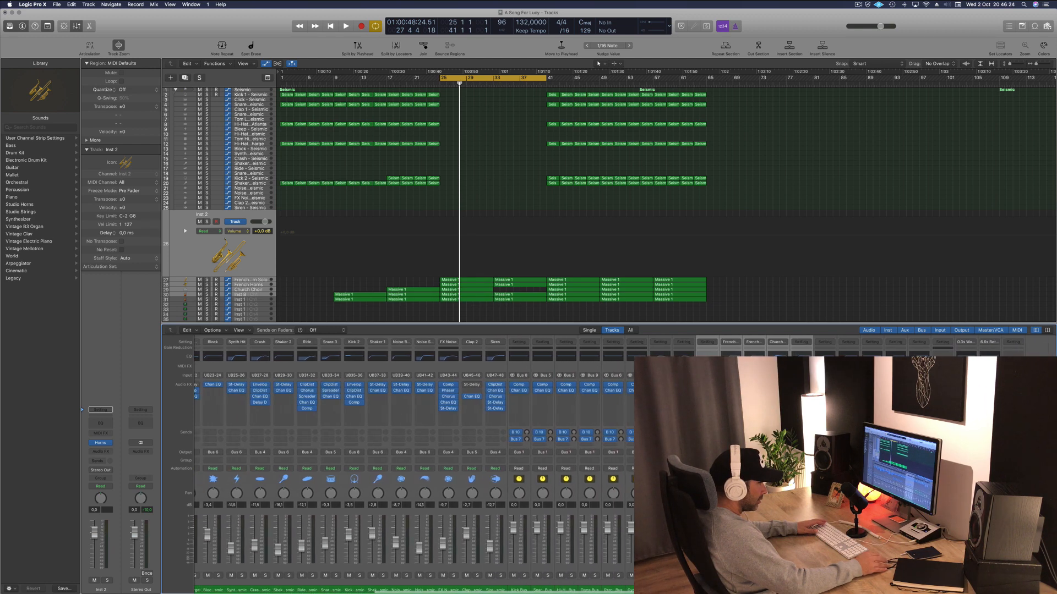
scroll(413, 456, "left", 1)
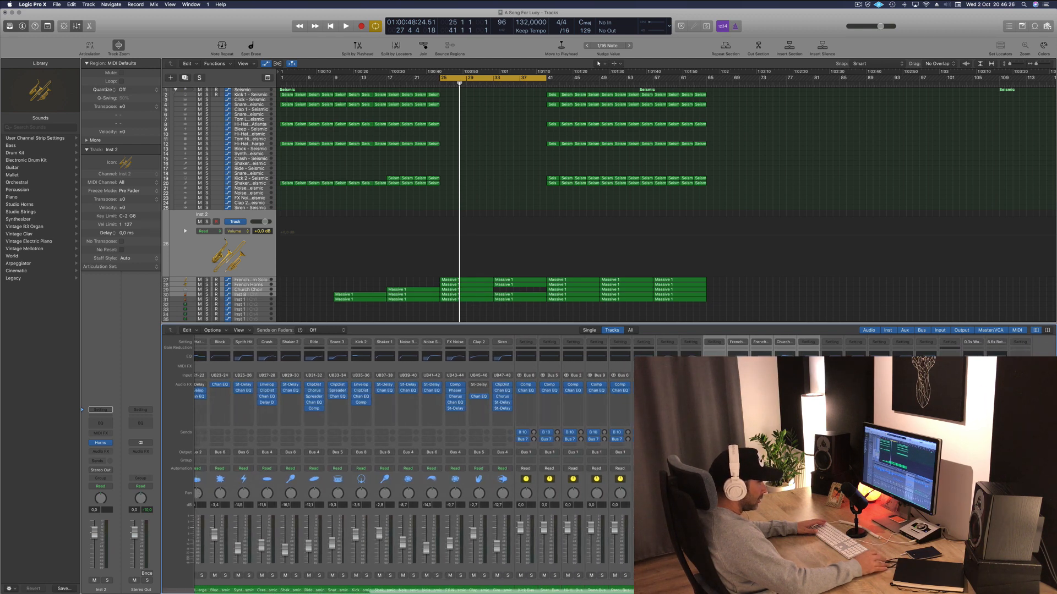
left_click(832, 590)
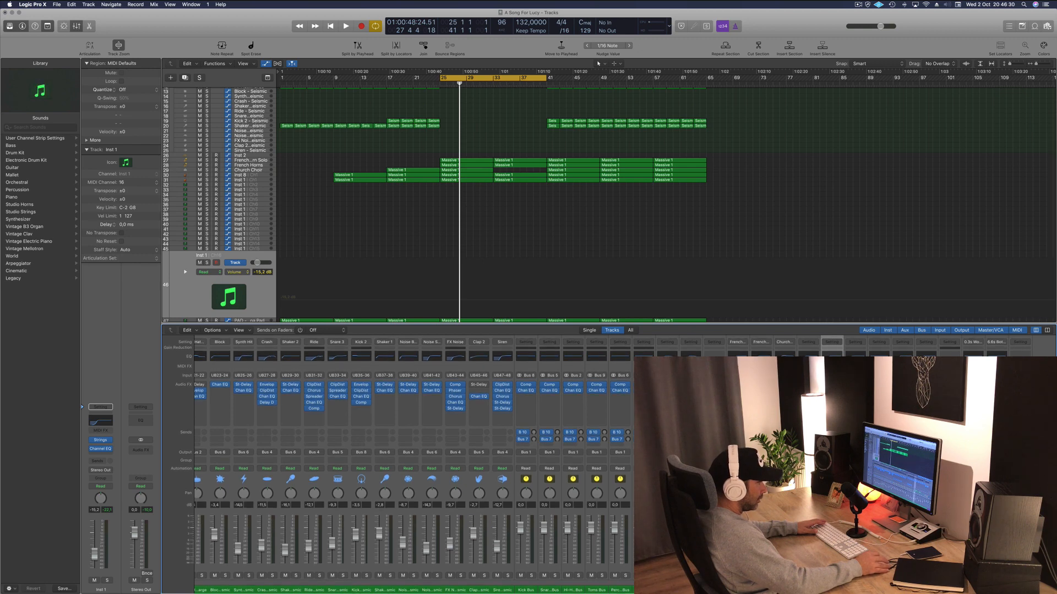
left_click(996, 590)
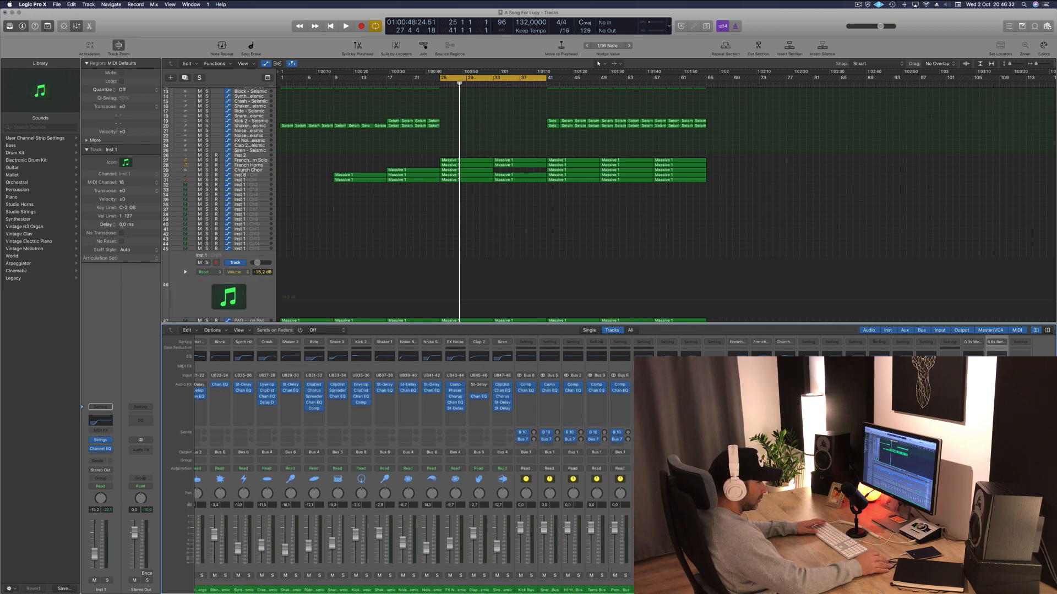
left_click_drag(949, 590, 738, 590)
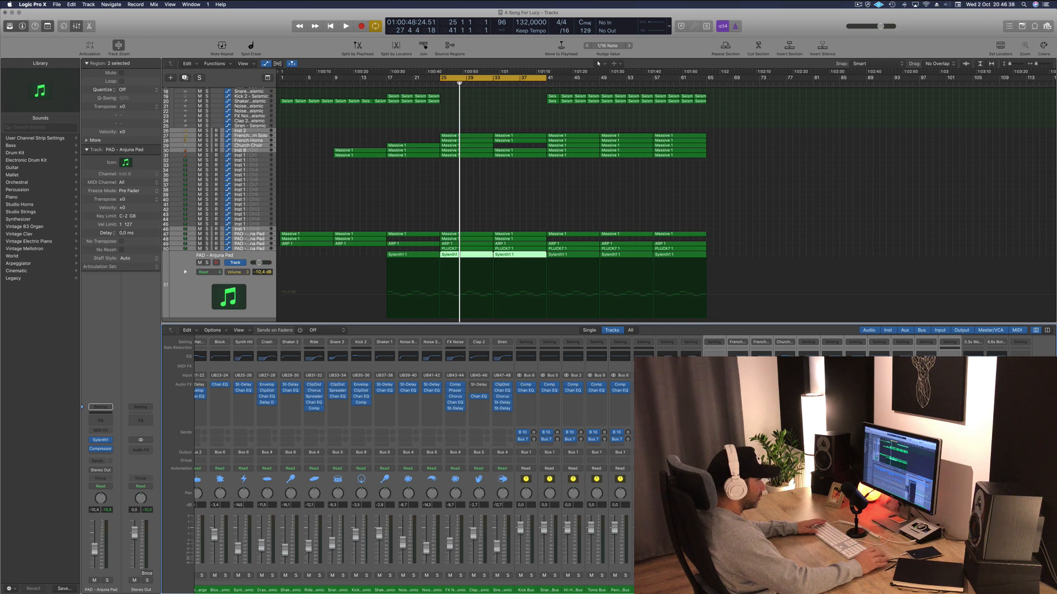
Play bars 25 to 34, switching the Bus 12 aux's solo on and off to check the grouped tracks
key("space")
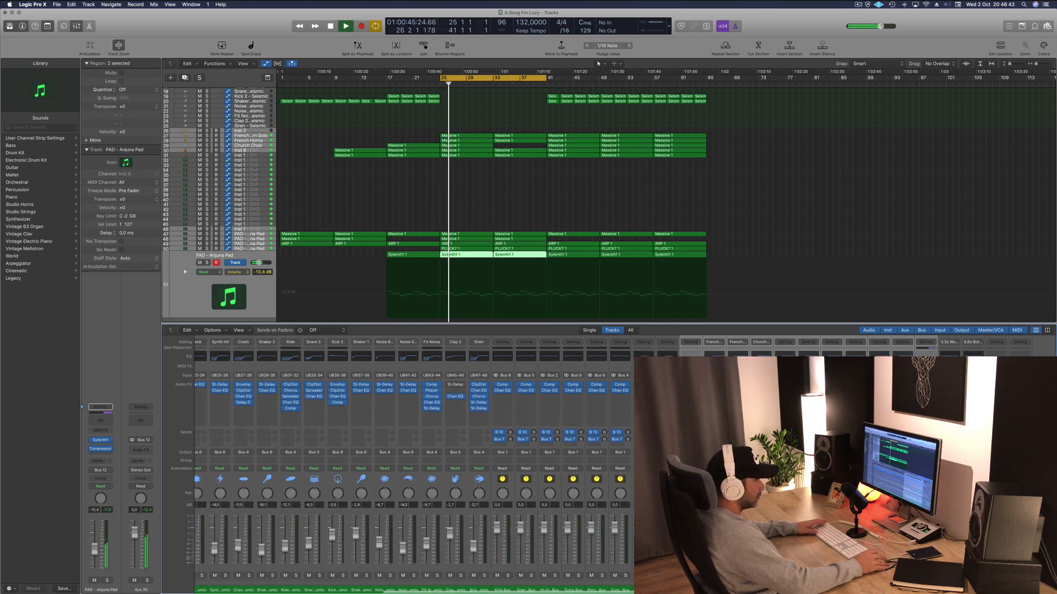
key("s")
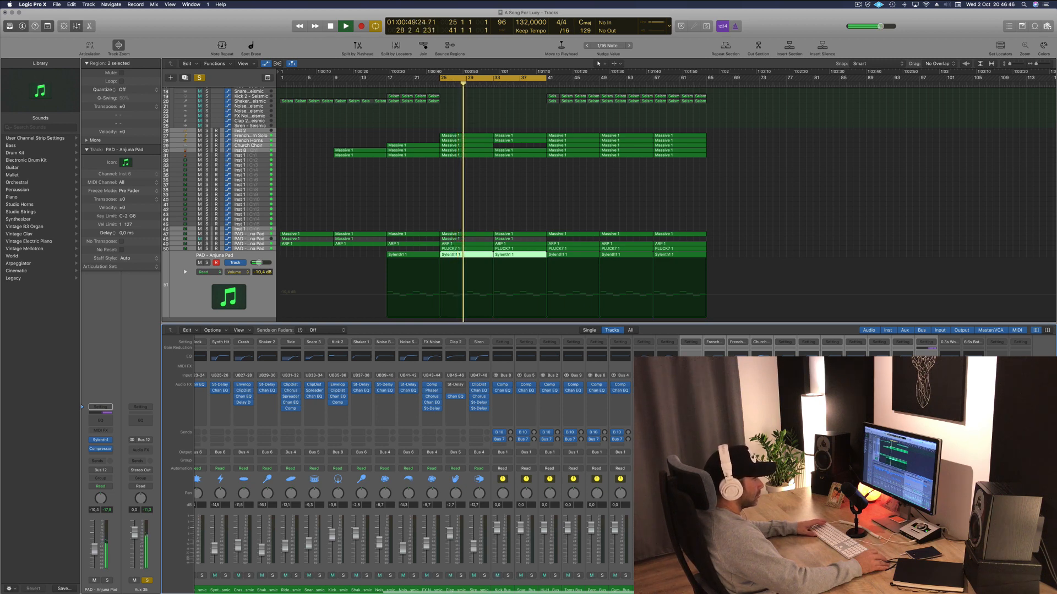
key("s")
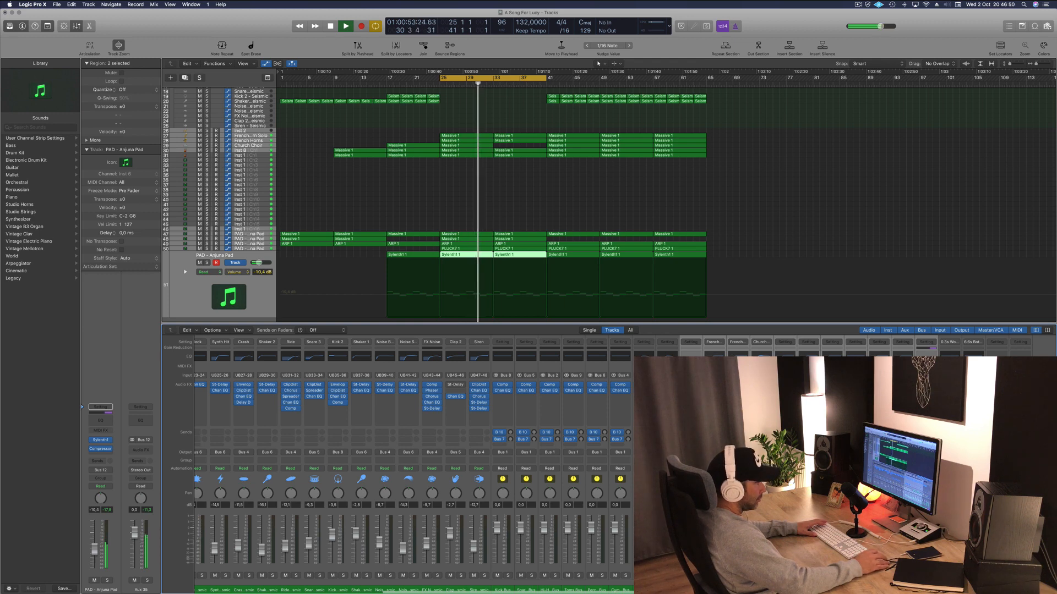
key("s")
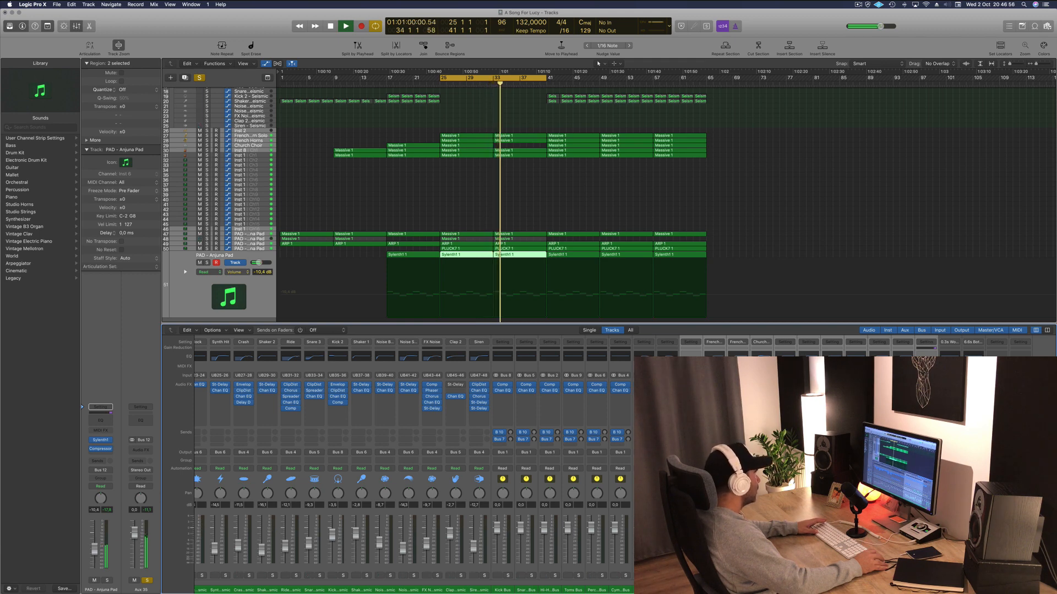
key("space")
key("s")
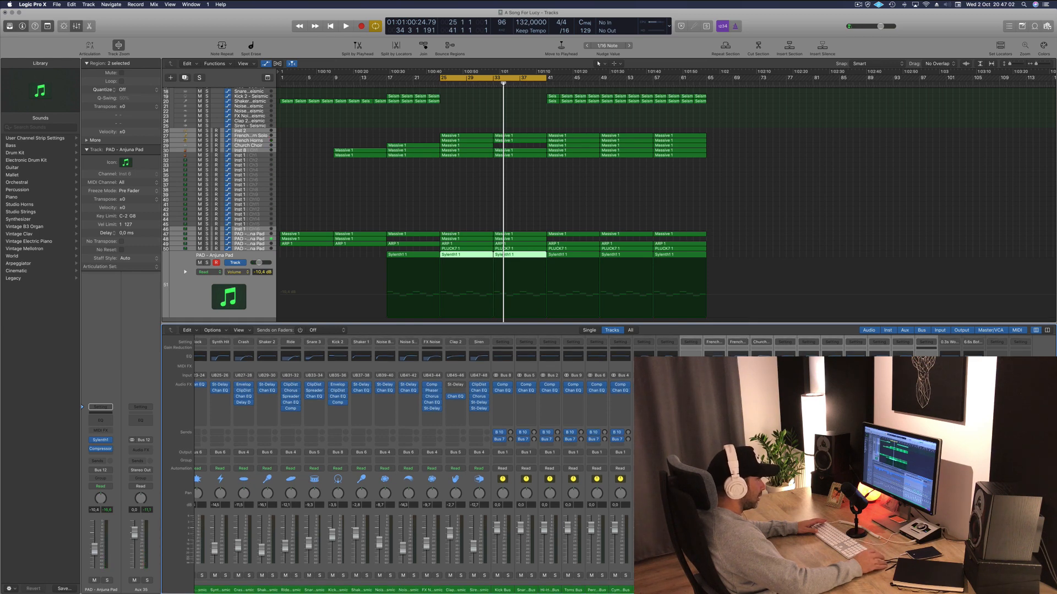
Select only the PAD tracks' channel strips and route their output back to Stereo Out
left_click(926, 418)
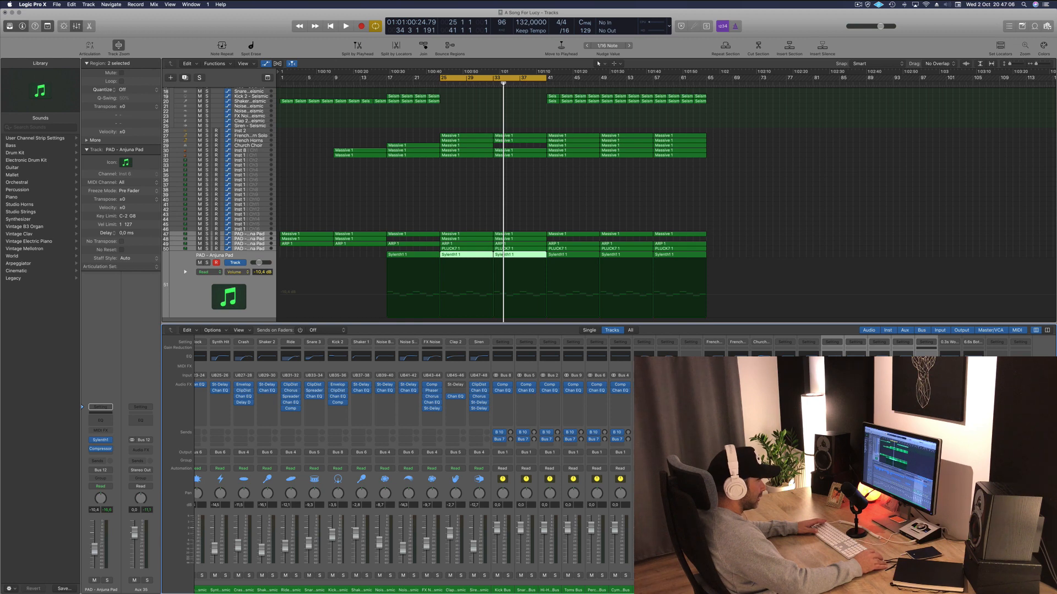
key("super+a")
left_click(926, 418)
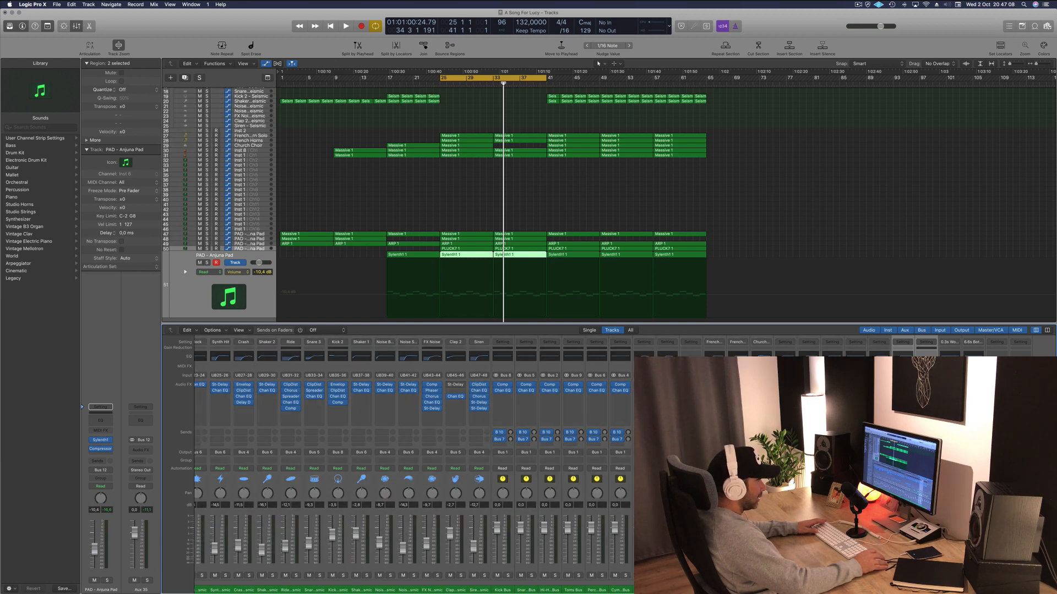
left_click_drag(926, 590, 808, 590)
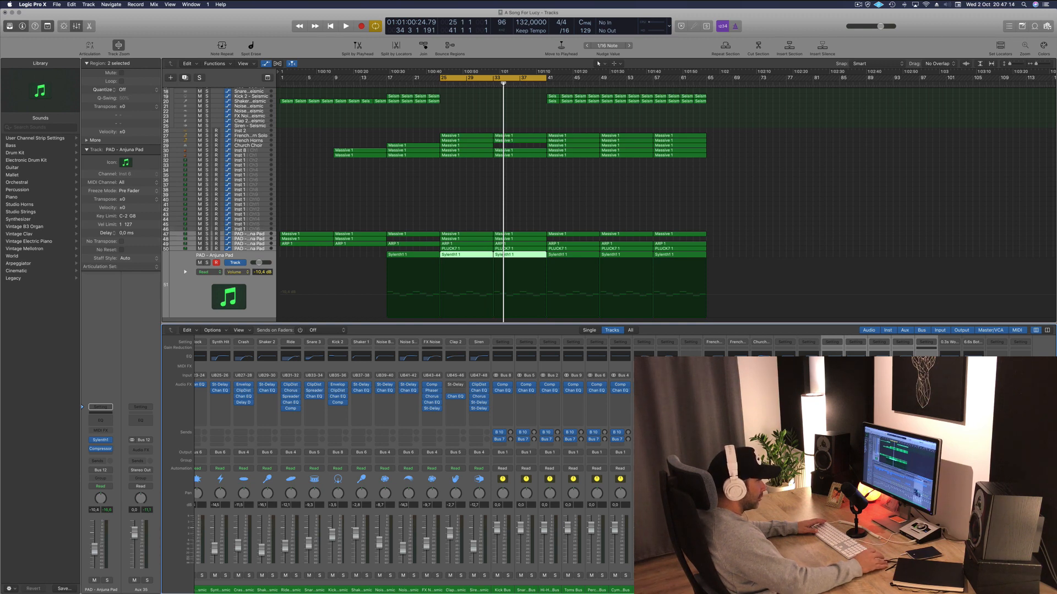
Replay the section from bar 25, comparing the remaining Bus 12 group in solo with the full mix, and stop at bar 25
key("space")
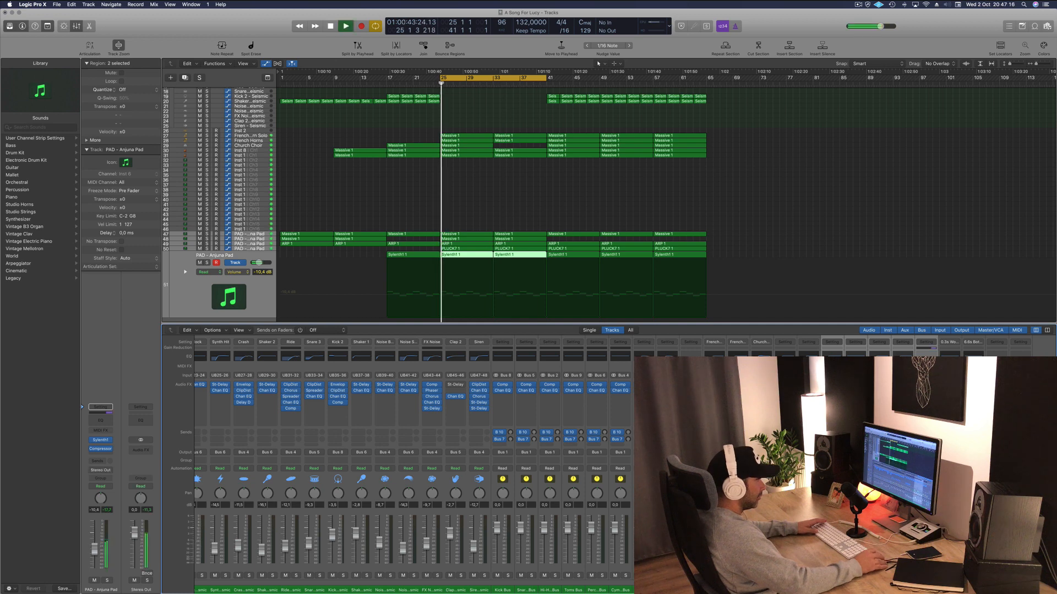
key("Return")
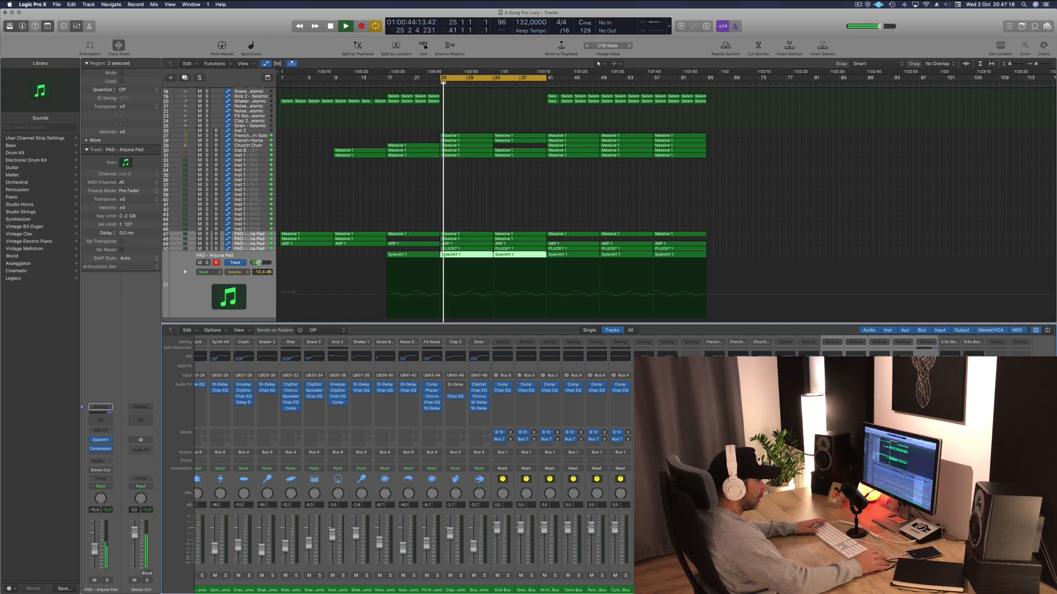
key("ctrl+s")
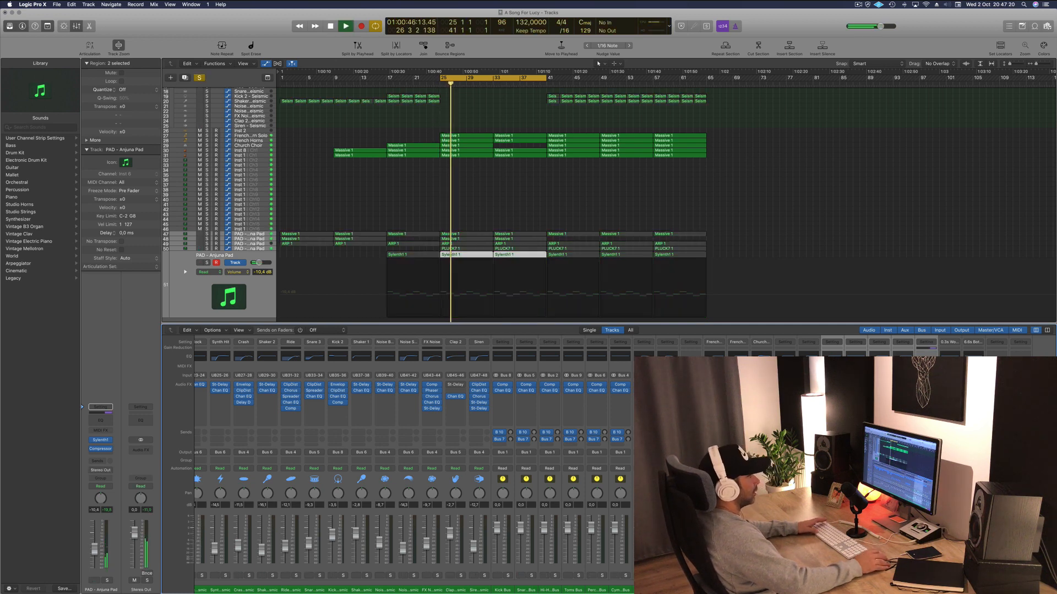
key("Return")
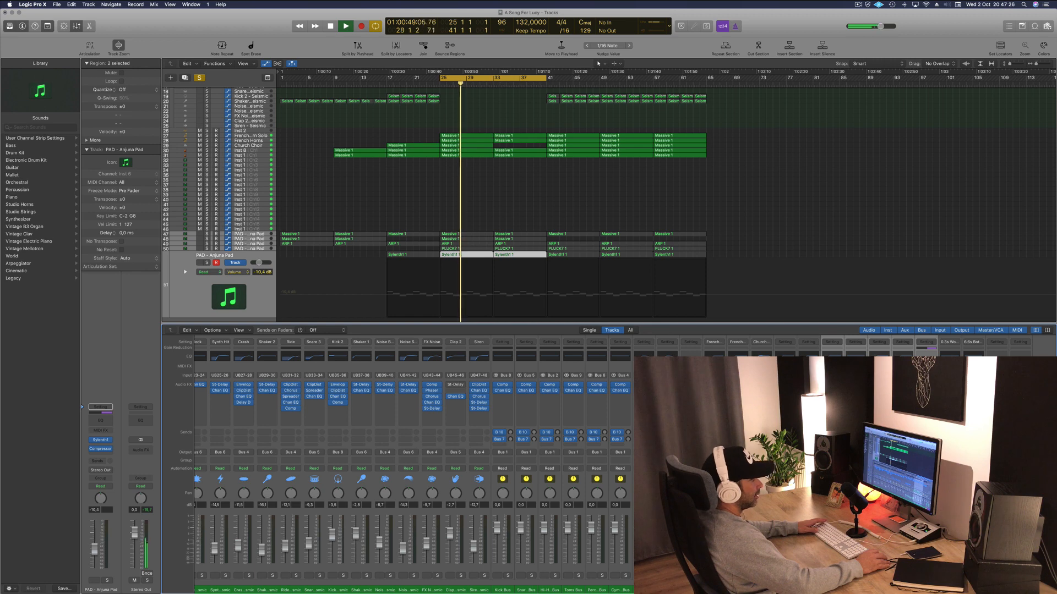
key("ctrl+s")
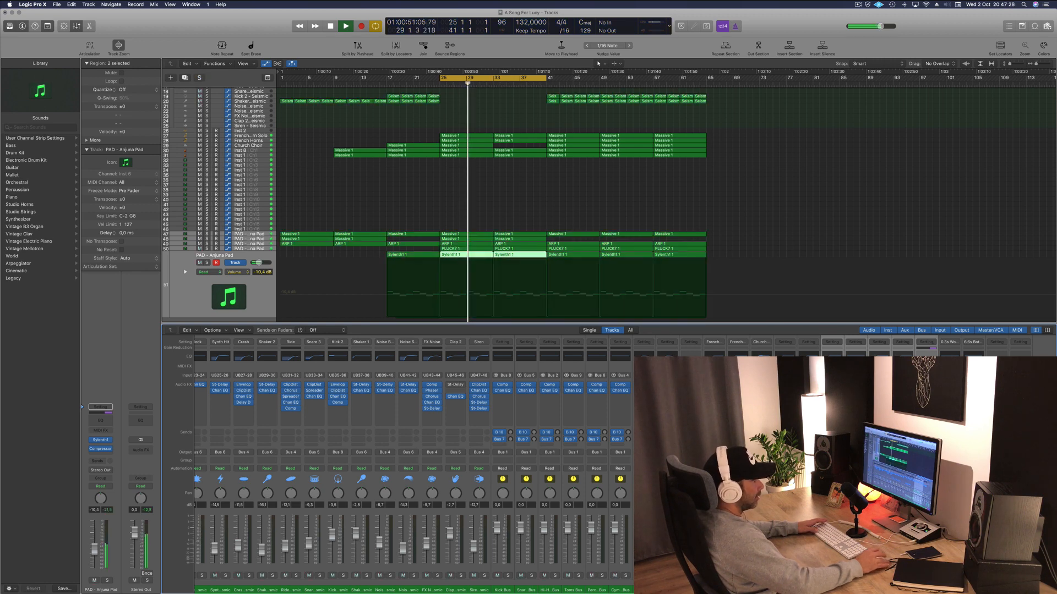
key("Return")
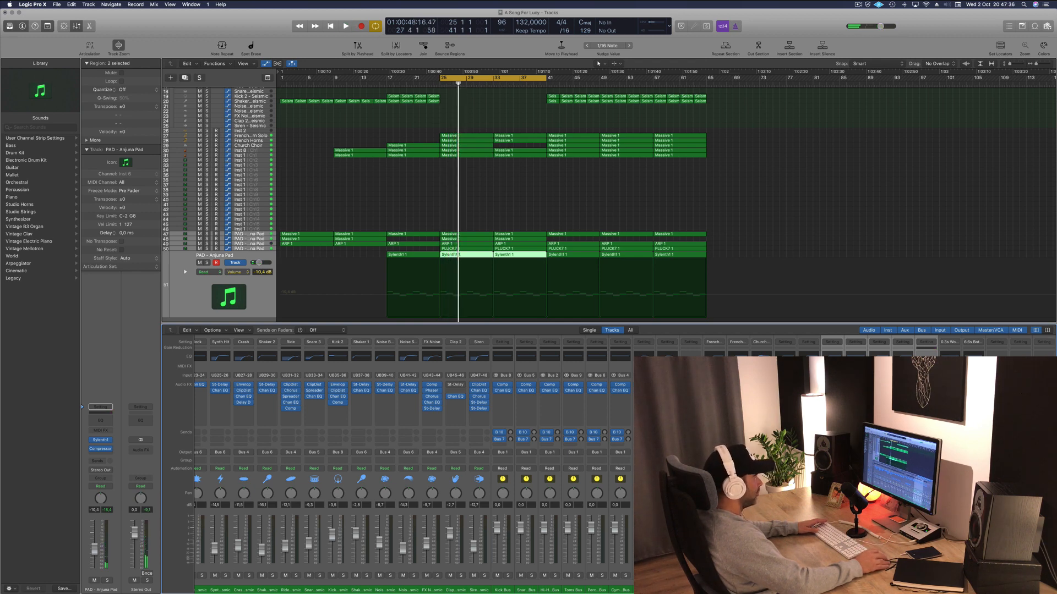
key("space")
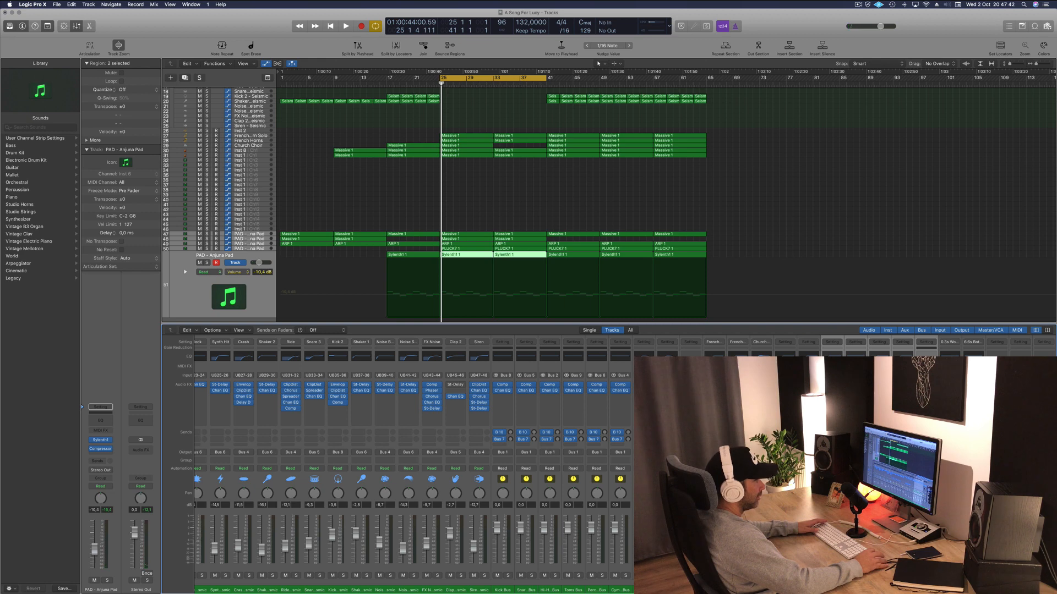
Add a SilverVerb to Aux 36, load its "grandiose" setting and close the plug-in window
key("v")
left_click(80, 30)
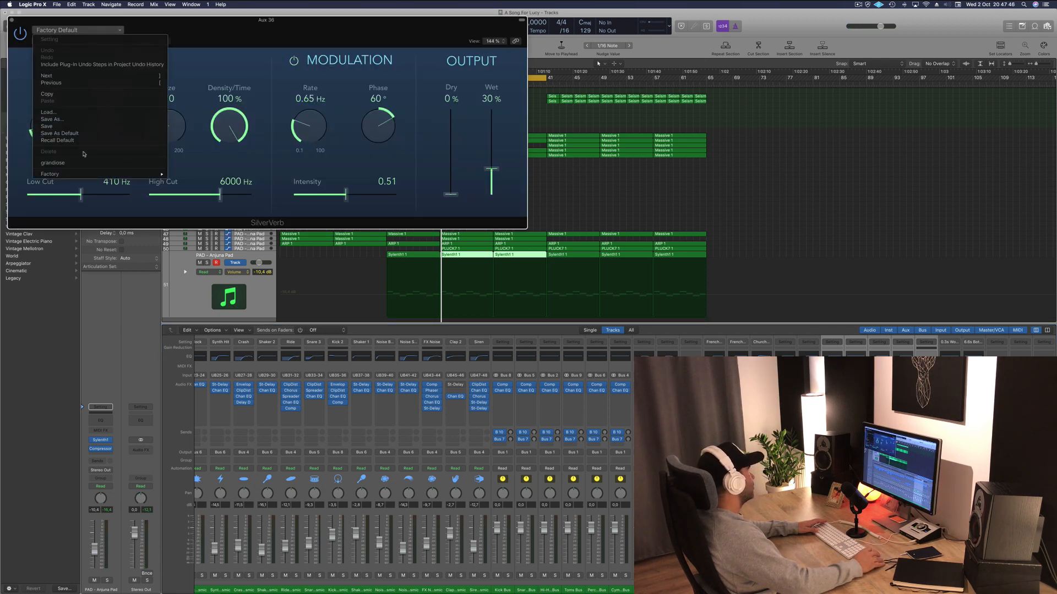
left_click(53, 163)
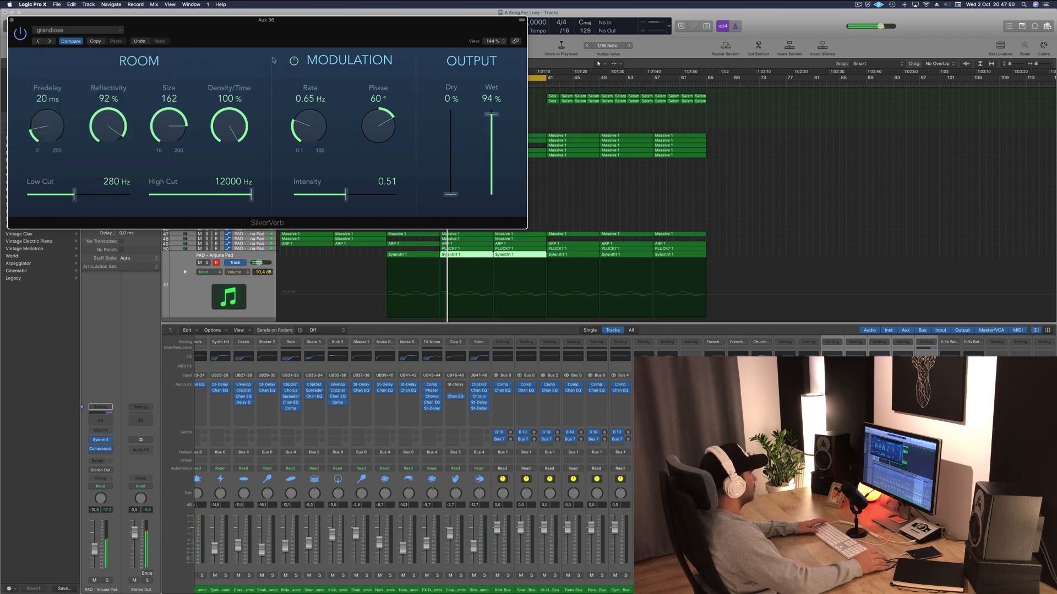
left_click_drag(75, 24, 186, 74)
left_click(122, 70)
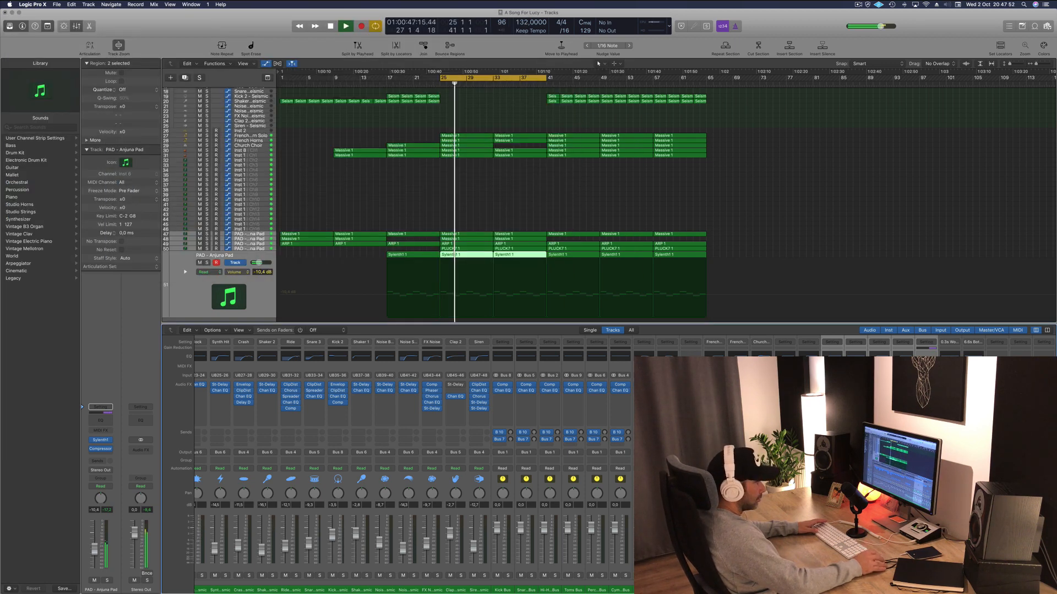
Solo the group aux and add a Channel EQ to Aux 36 with the low cut enabled at 355 Hz, 24 dB/Oct
key("ctrl+s")
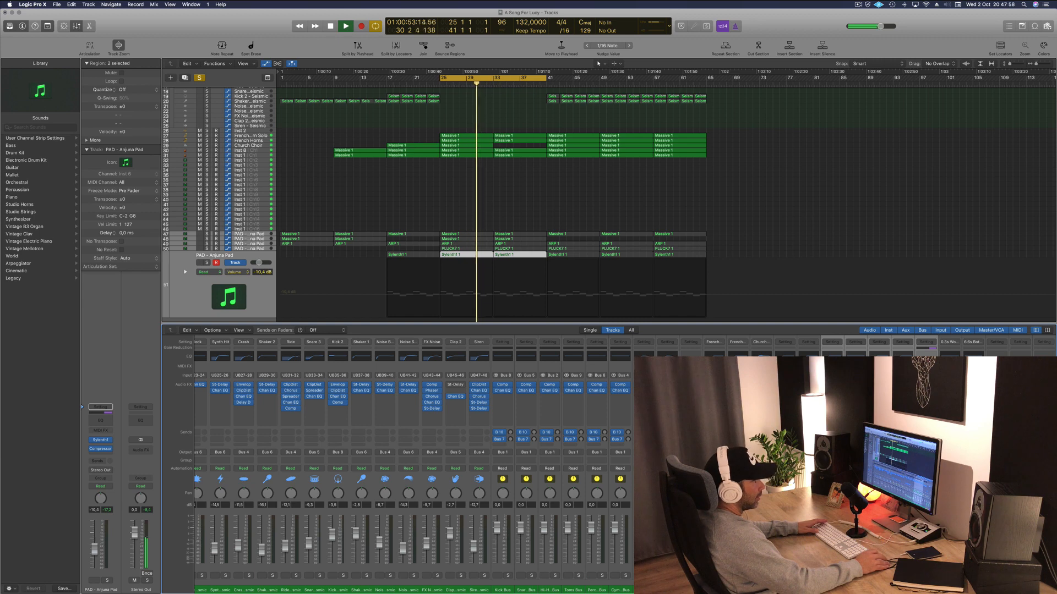
left_click(1024, 357)
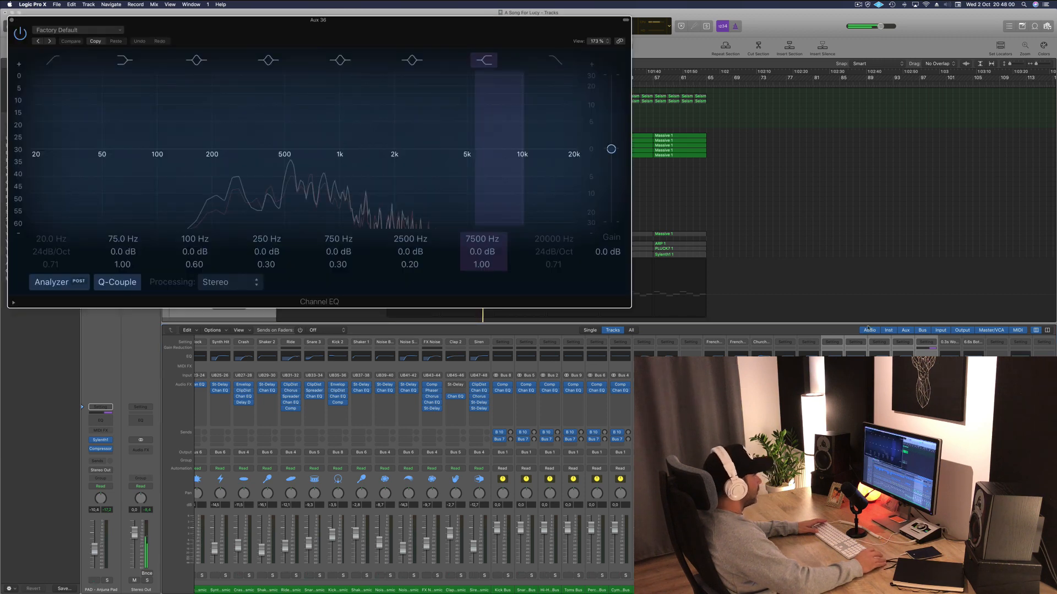
left_click_drag(258, 33, 320, 38)
left_click(115, 66)
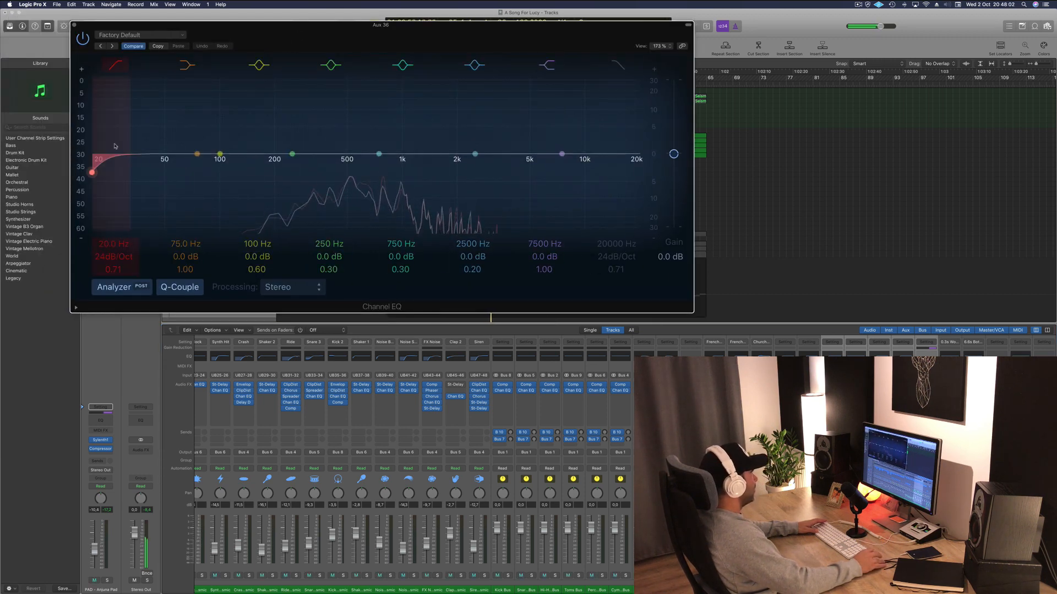
left_click_drag(126, 151, 355, 159)
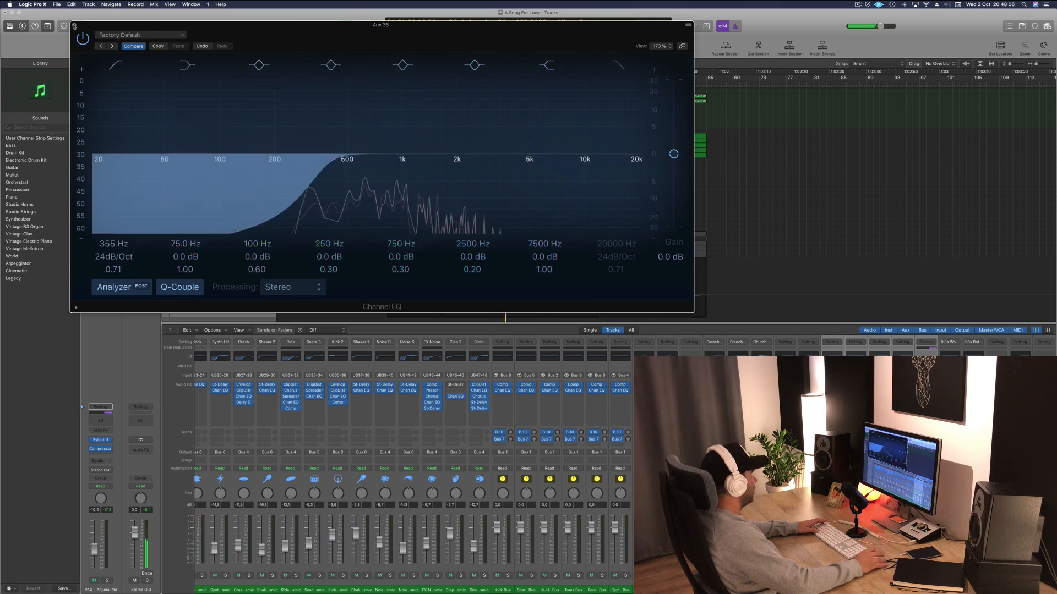
left_click(74, 25)
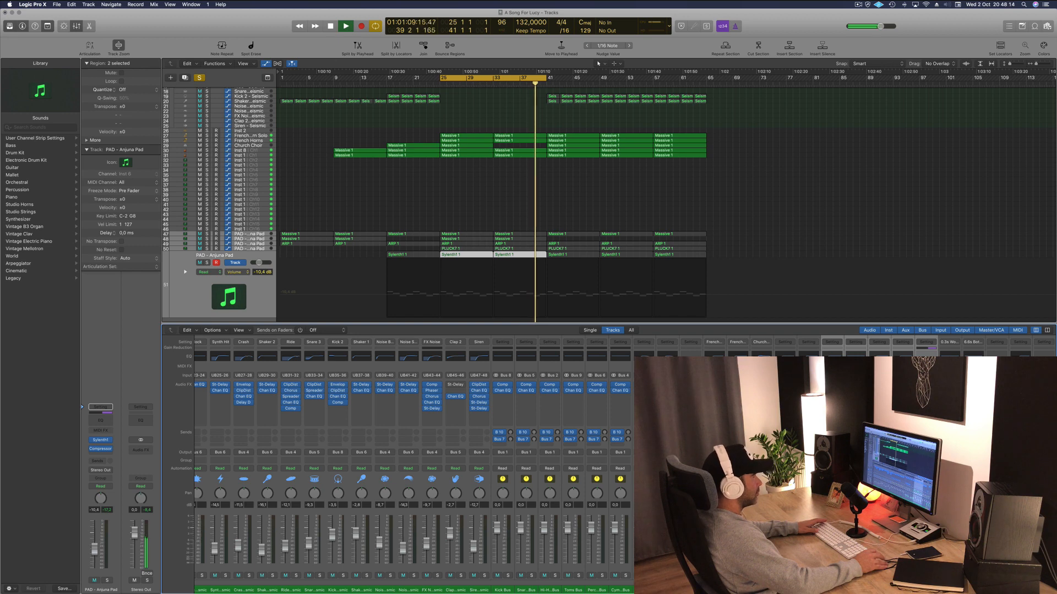
left_click(651, 207)
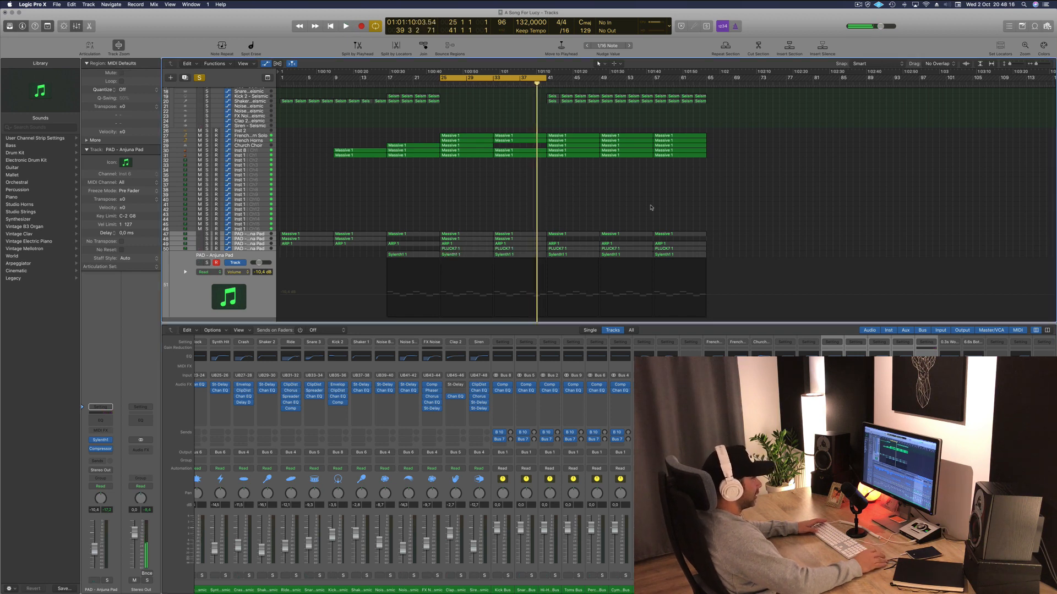
Replay the section from bar 25 to check the soloed group aux
key("space")
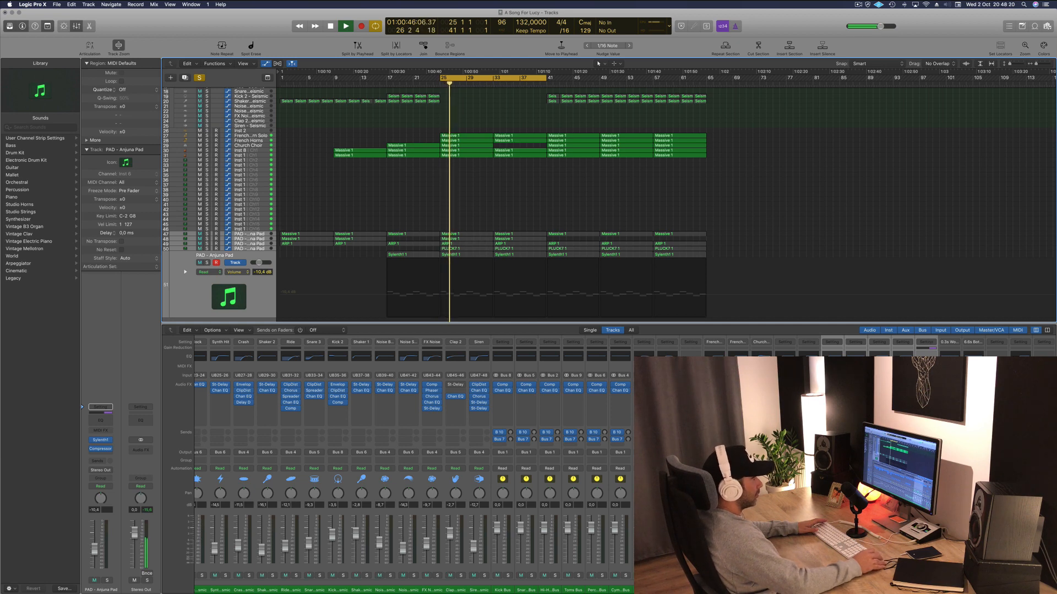
key("space")
key("space")
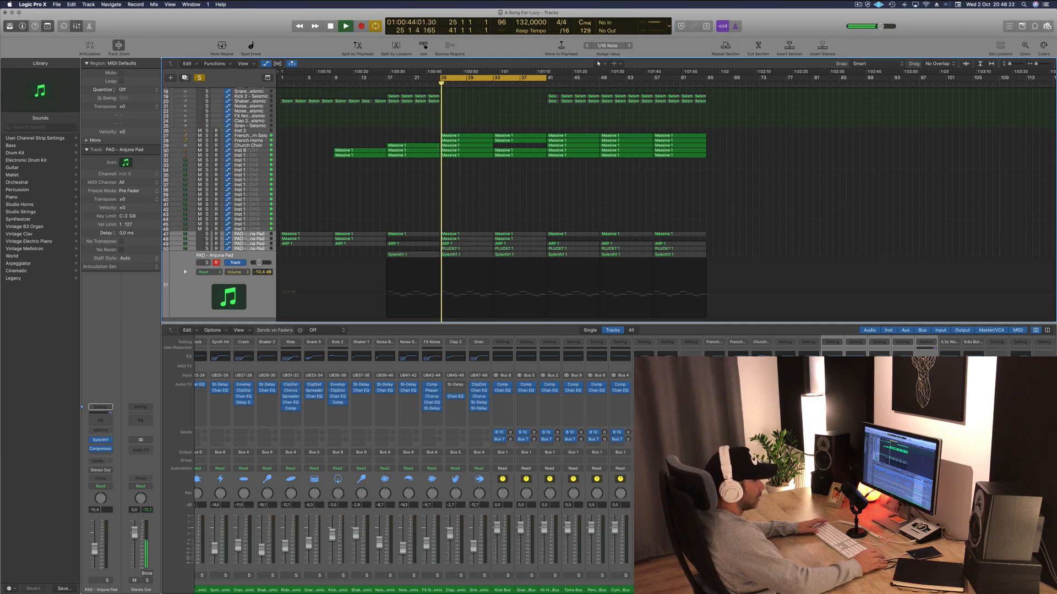
key("space")
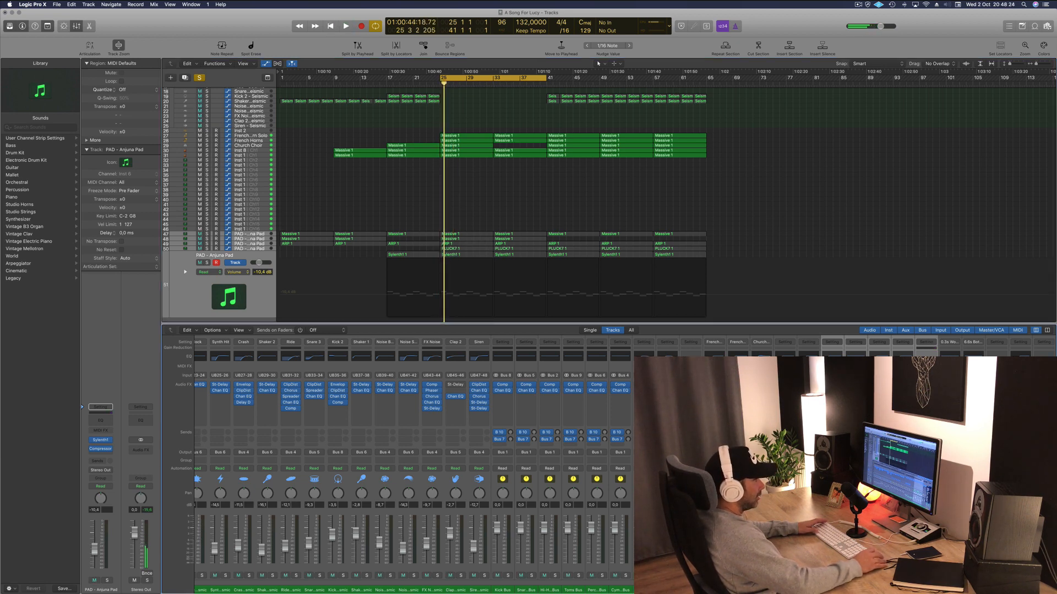
Add a Compressor to the group aux, lower its threshold to about -23 dB during playback and close the plug-in window
key("v")
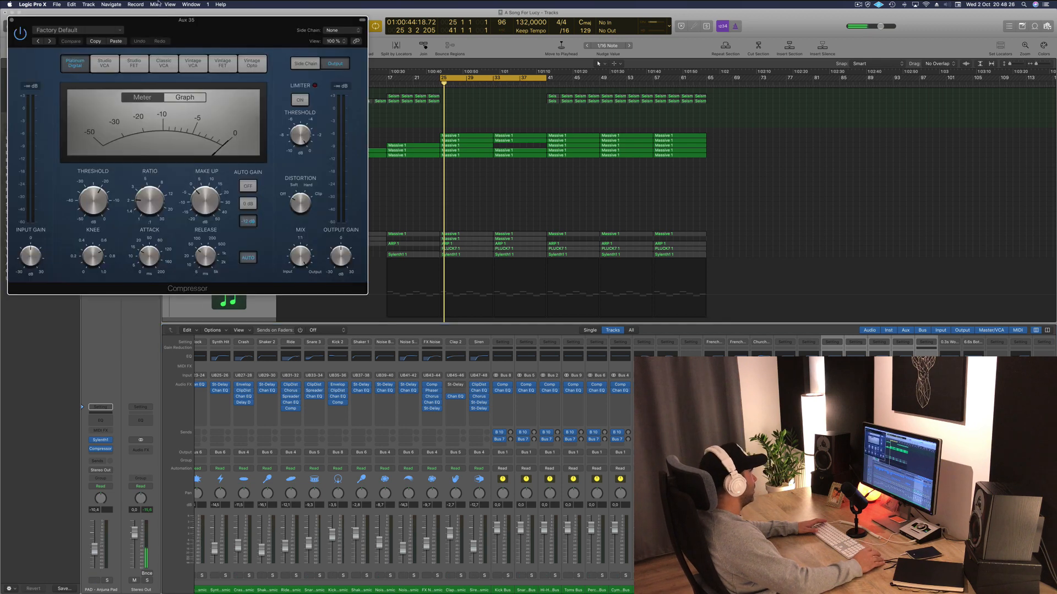
left_click_drag(170, 19, 677, 92)
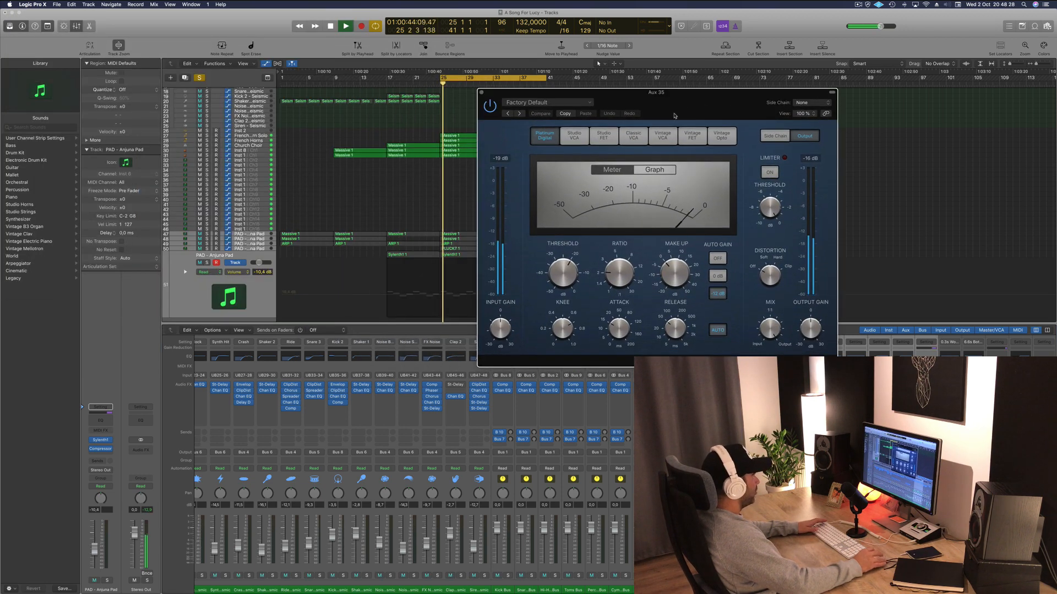
left_click_drag(616, 269, 561, 266)
key("space")
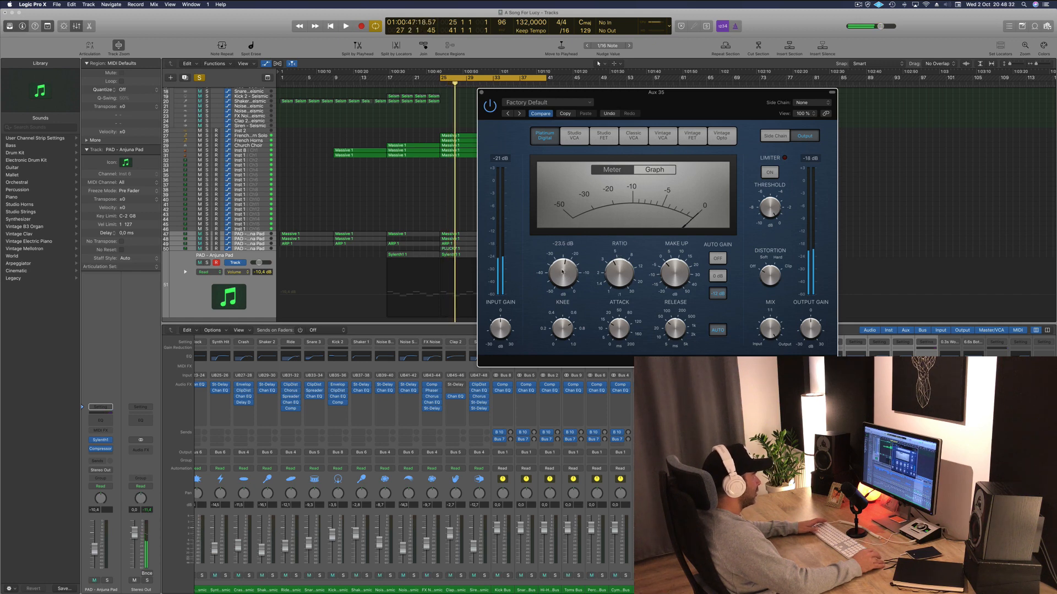
key("space")
left_click_drag(563, 271, 563, 274)
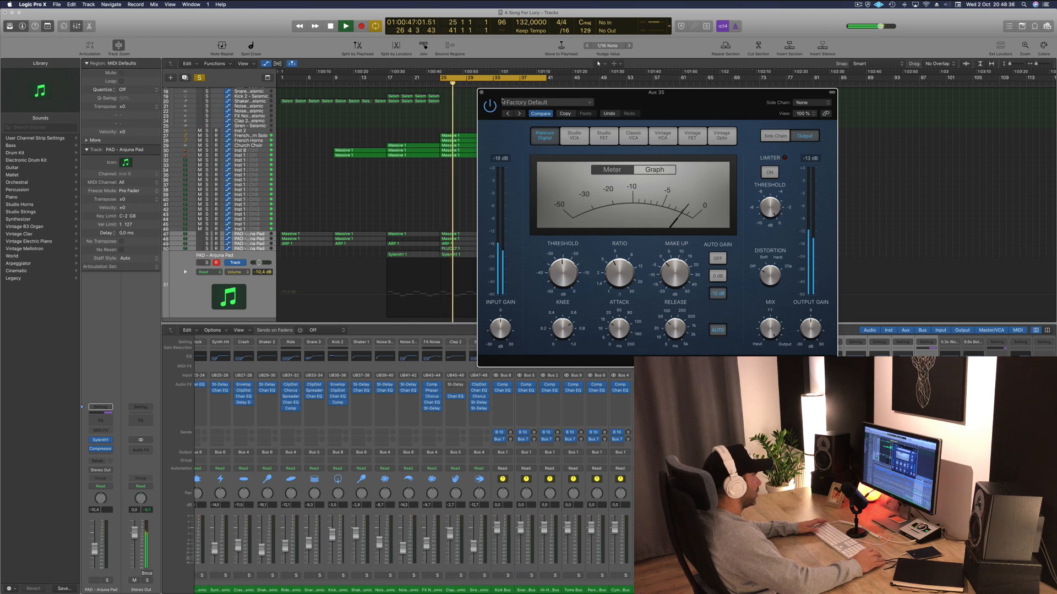
left_click(481, 93)
key("space")
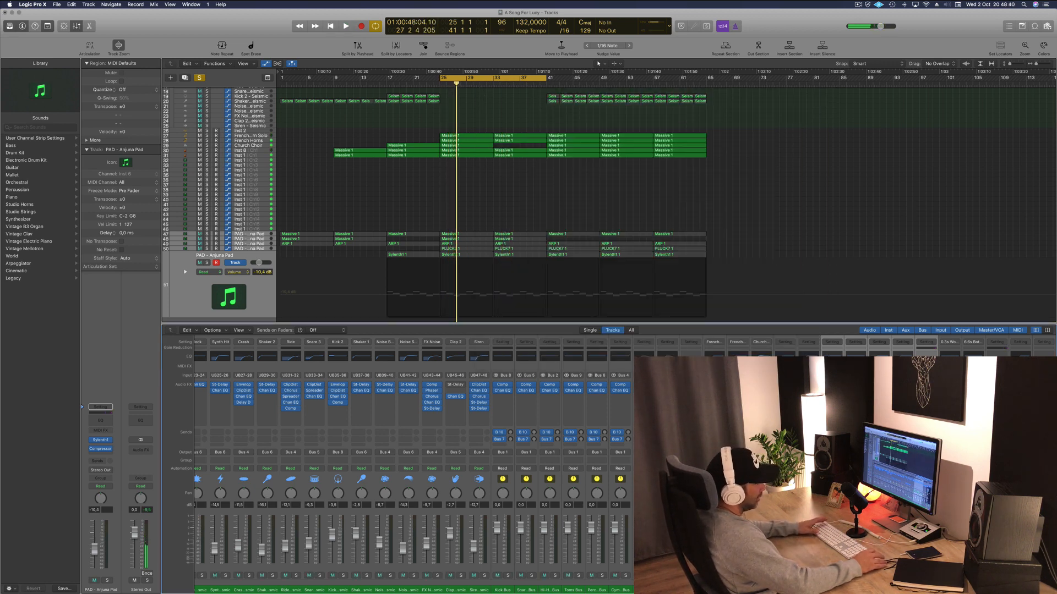
Open the Compressor on the group aux beside the arrangement and replay the section from bar 25
left_click(996, 385)
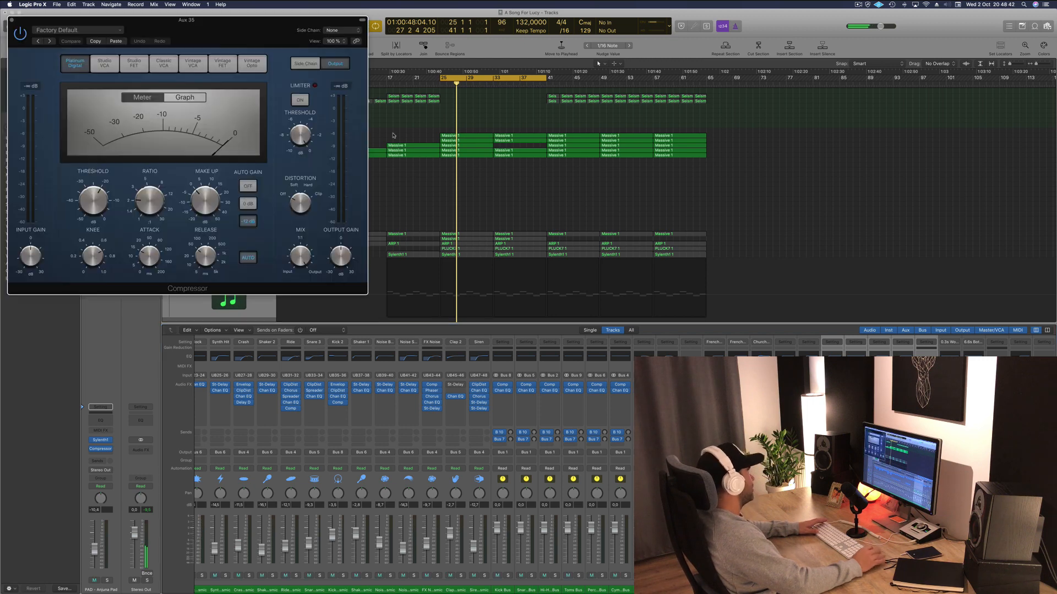
left_click_drag(234, 23, 887, 132)
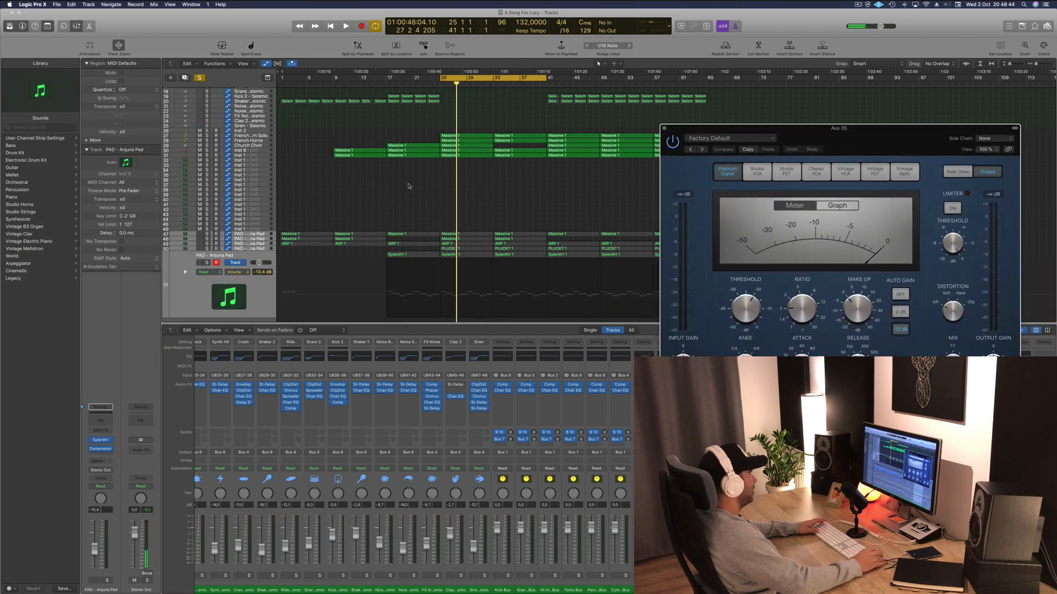
scroll(428, 176, "up", 5)
scroll(428, 176, "down", 1)
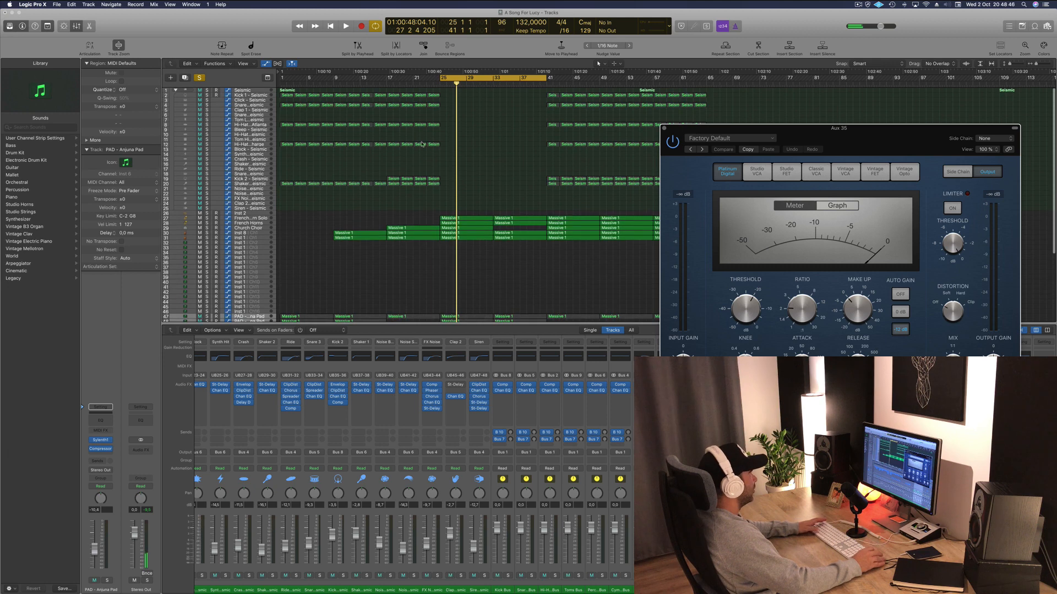
key("space")
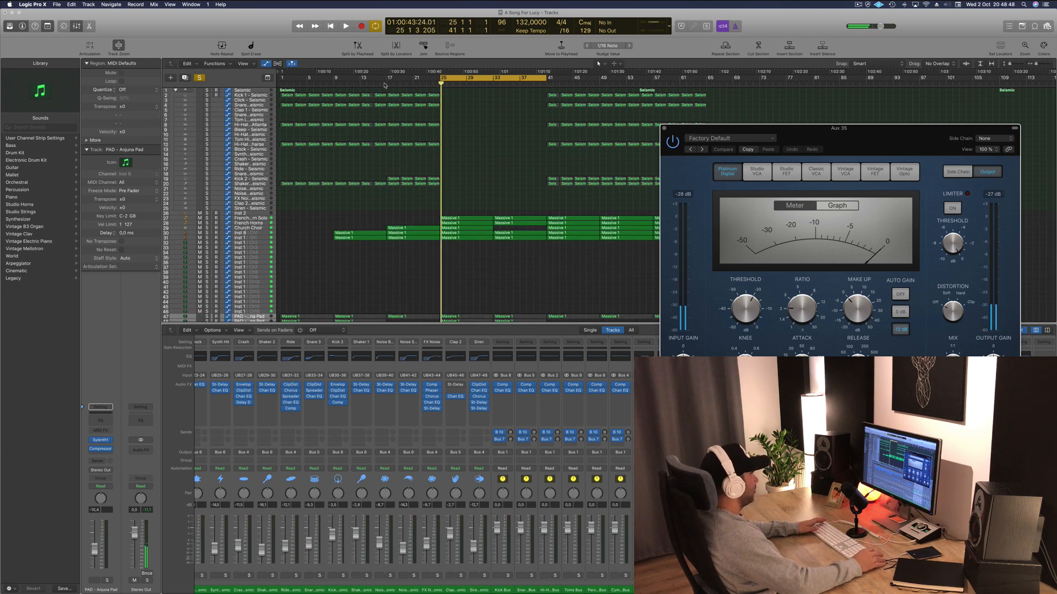
Add a send to Bus 17 on the Kick 1 - Seismic track and set the receiving aux to No Output
left_click(385, 85)
left_click(247, 99)
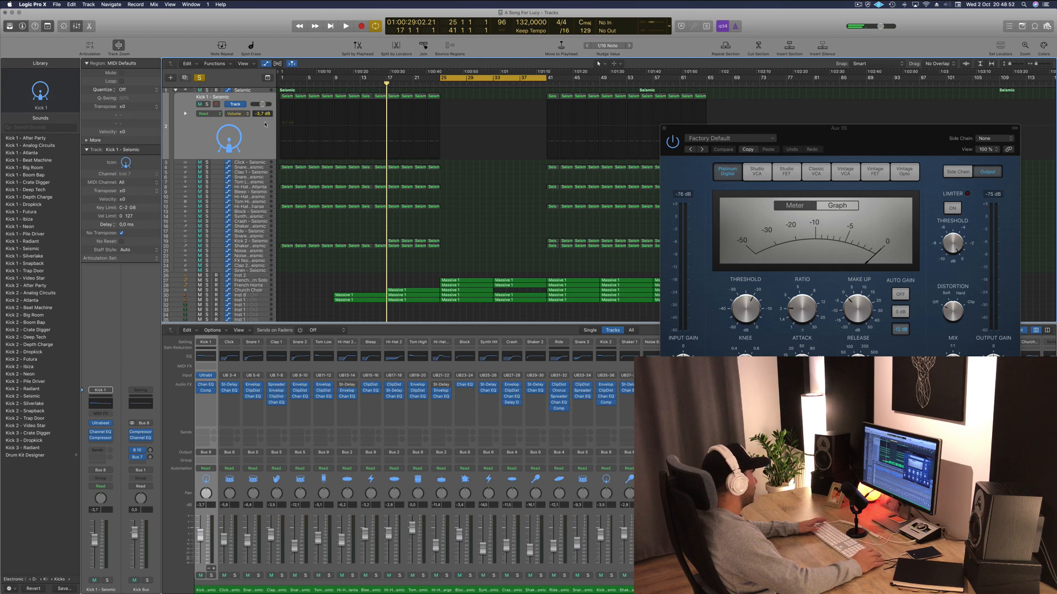
left_click(92, 459)
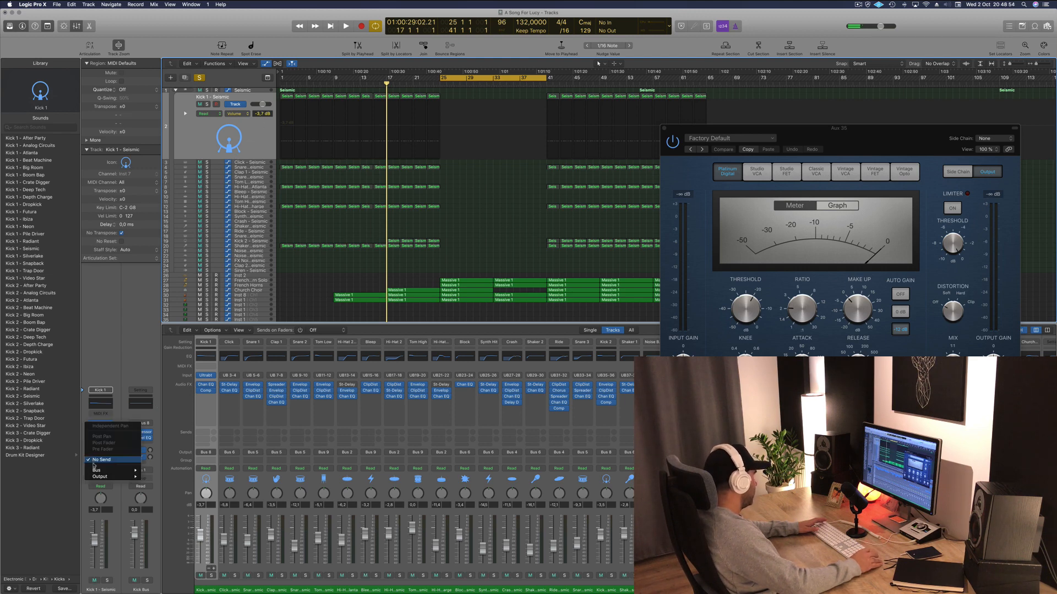
mouse_move(100, 470)
left_click(184, 445)
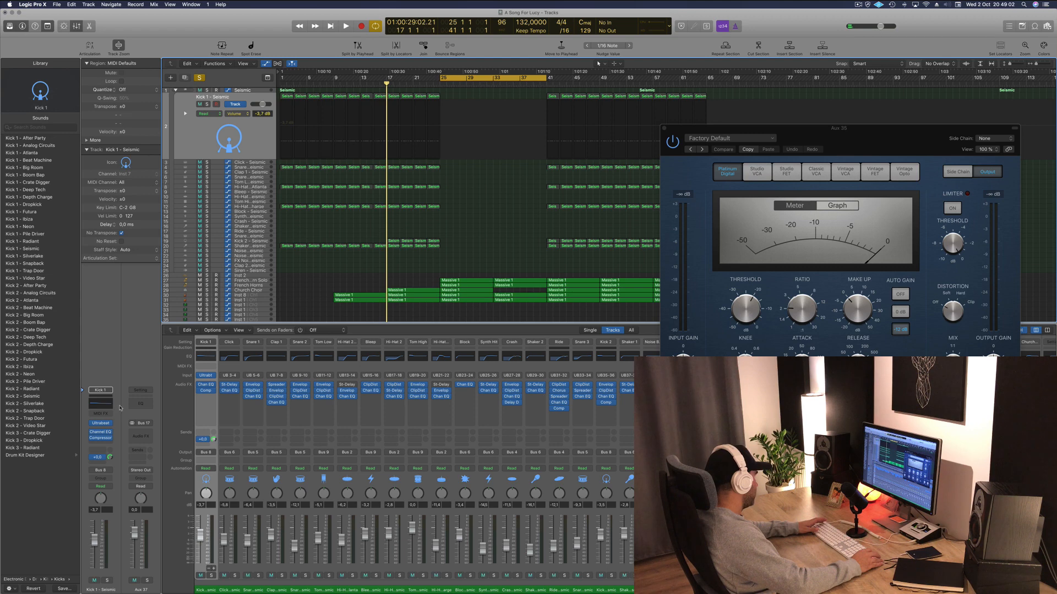
left_click(138, 470)
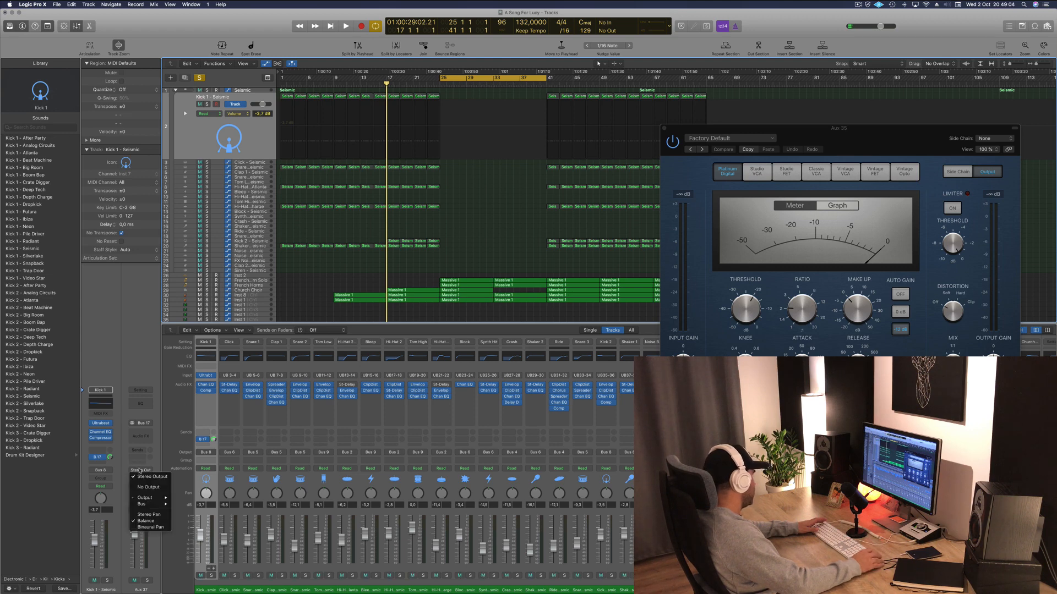
left_click(143, 487)
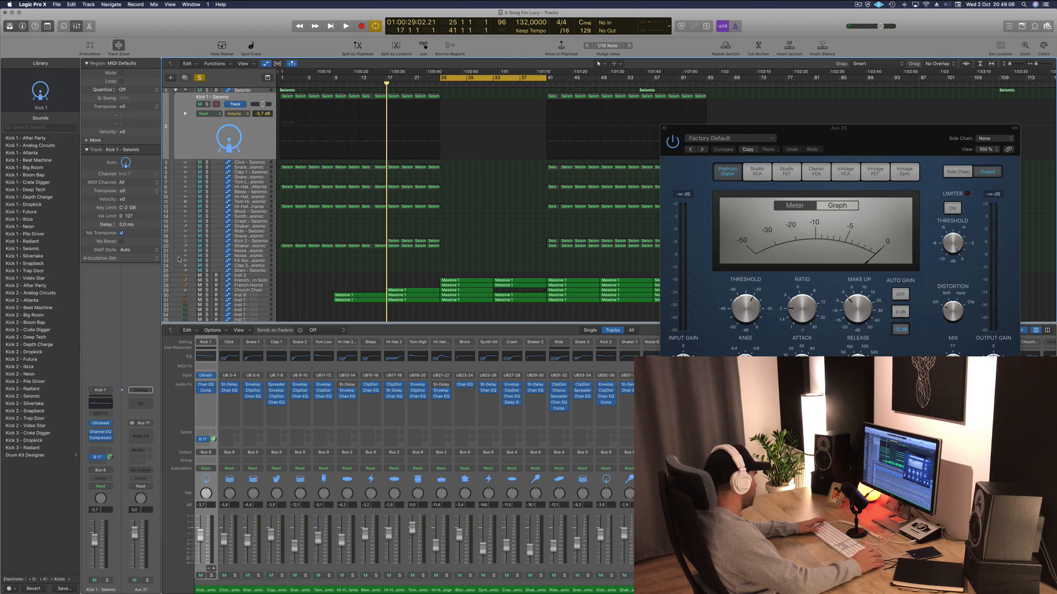
Set the cycle range to bars 13 to 25 and play it with the group aux solo off
key("space")
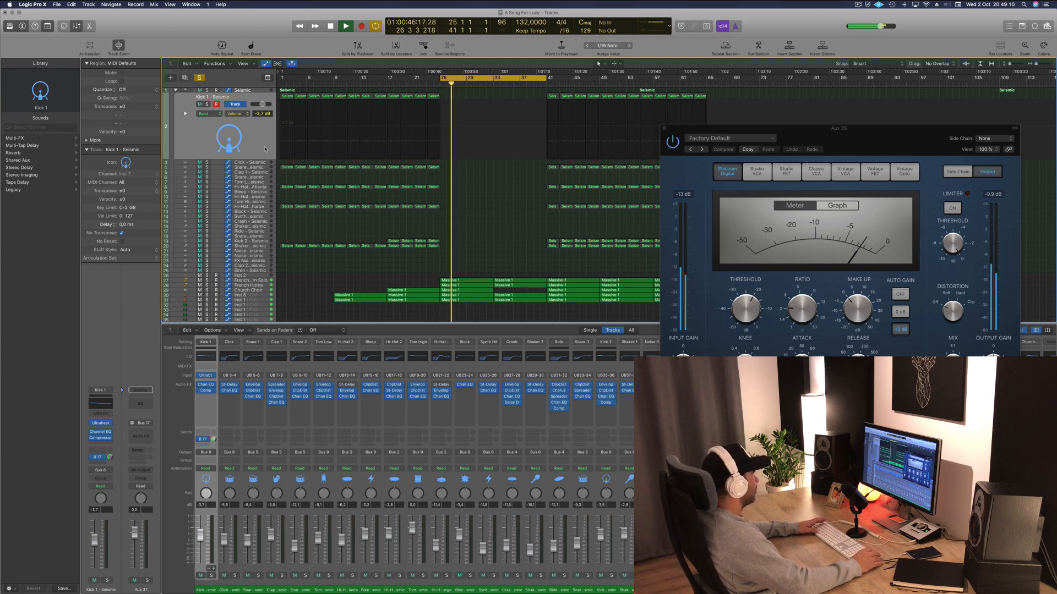
left_click(367, 81)
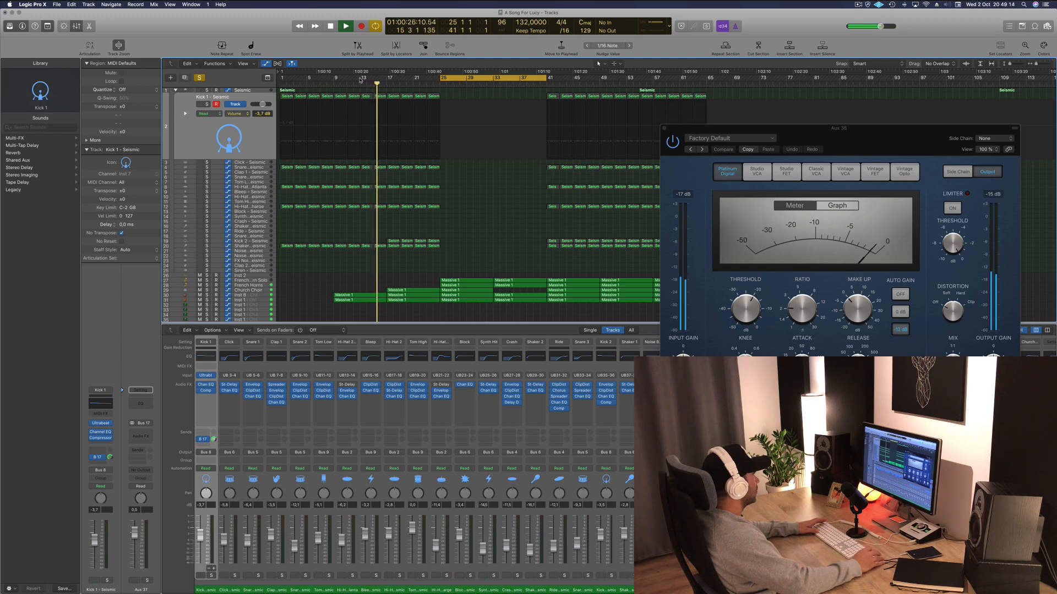
left_click_drag(362, 79, 438, 87)
key("space")
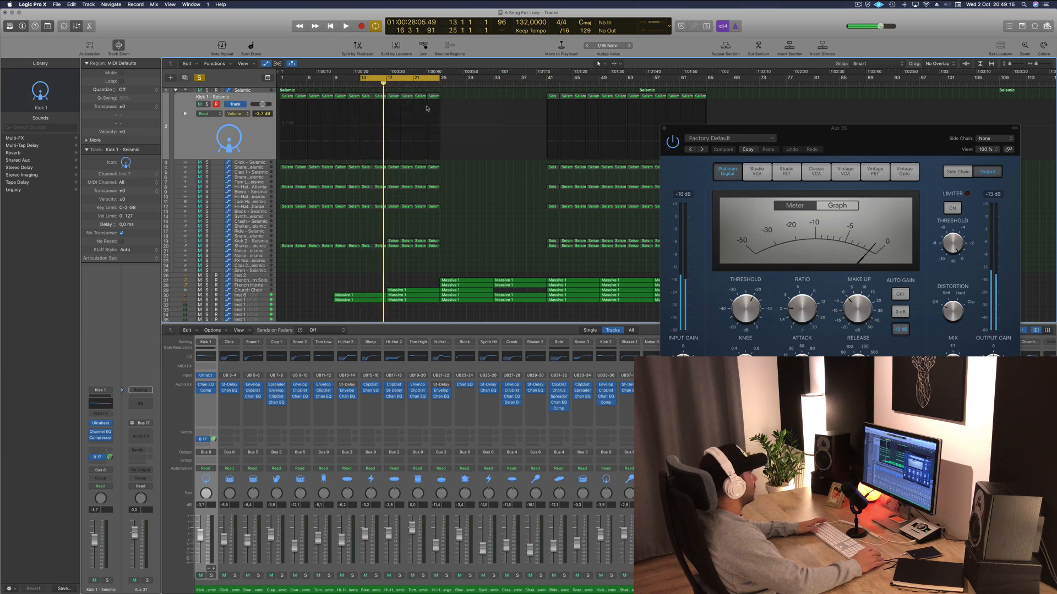
key("space")
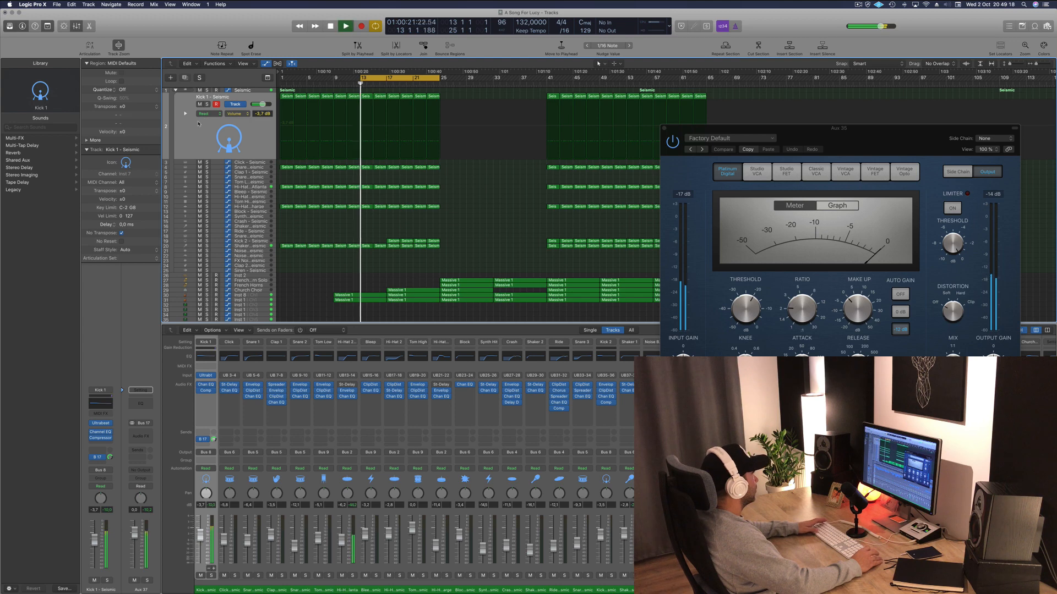
left_click(205, 120)
Set the Compressor's side chain source to Bus 17, fed by Kick 1 - Seismic
left_click_drag(974, 152, 754, 171)
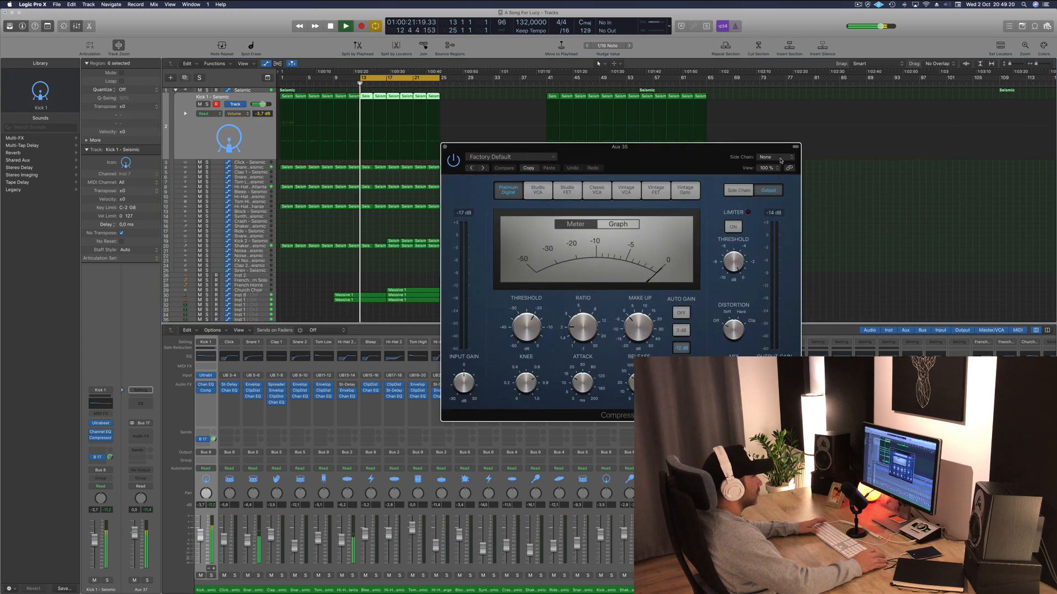
left_click(775, 157)
mouse_move(783, 180)
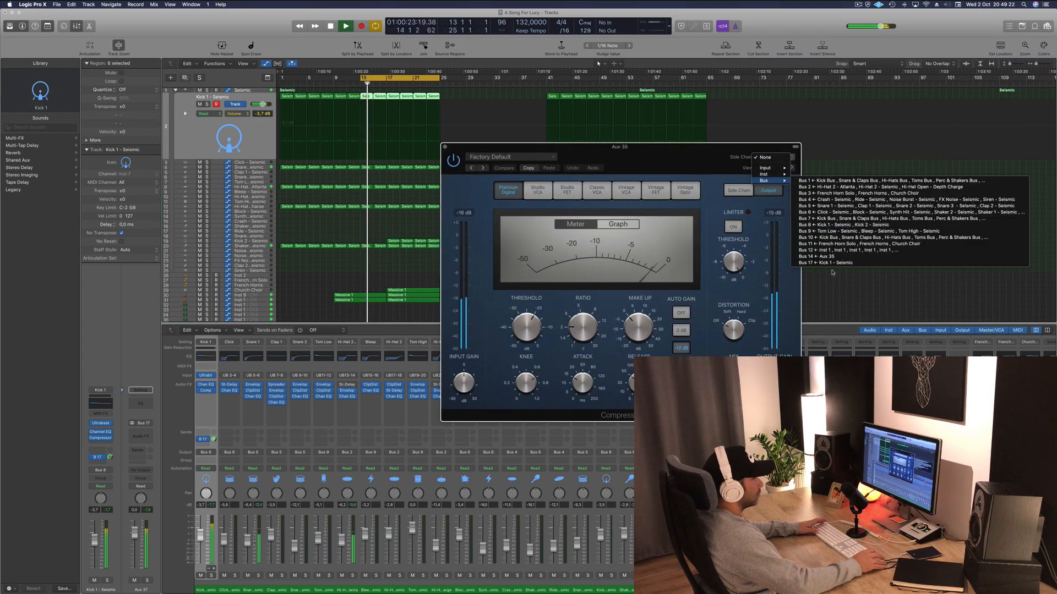
left_click(815, 263)
left_click_drag(663, 162, 744, 165)
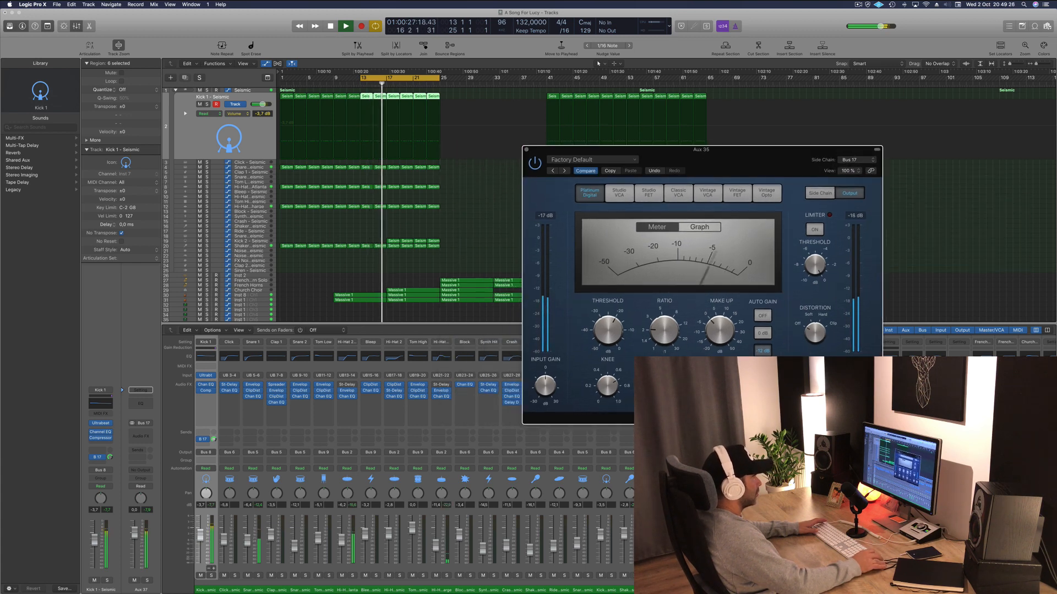
Adjust the side-chained Compressor's ratio, set its threshold to -12.5 dB and close the plug-in window
mouse_move(620, 322)
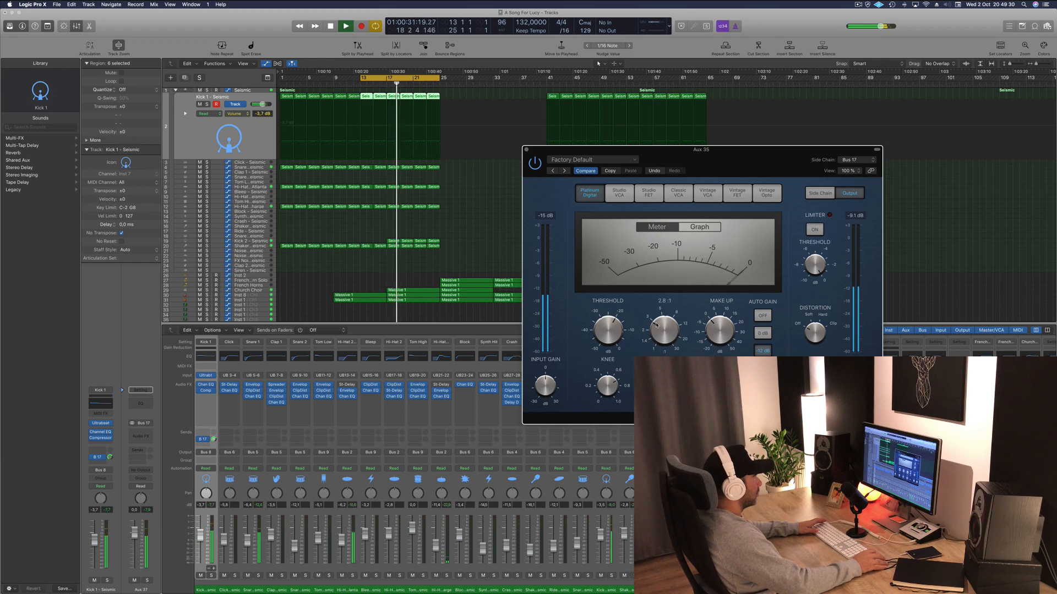
left_click_drag(659, 318, 654, 336)
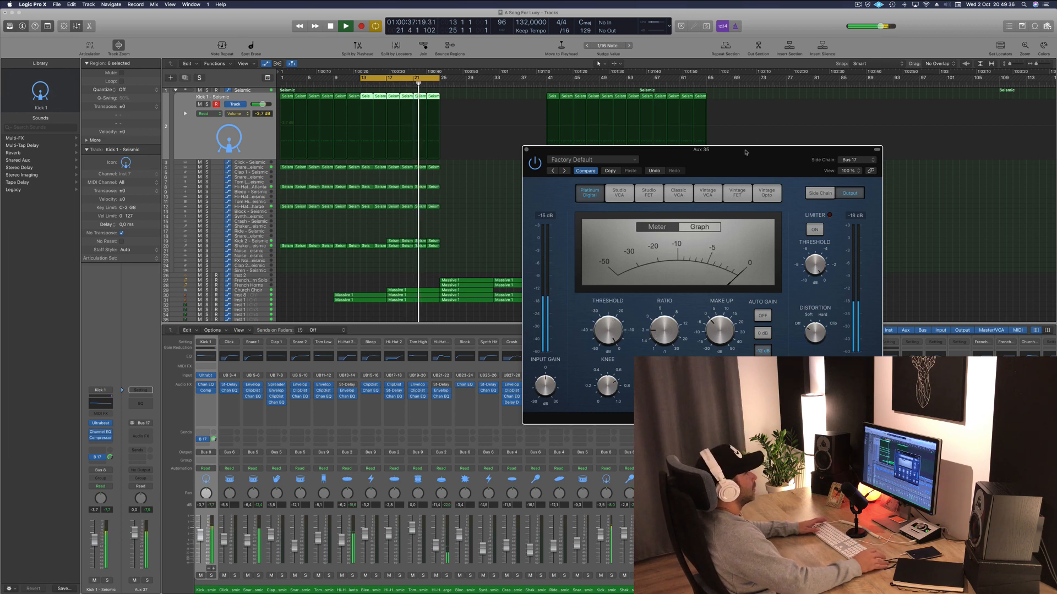
left_click_drag(745, 152, 767, 118)
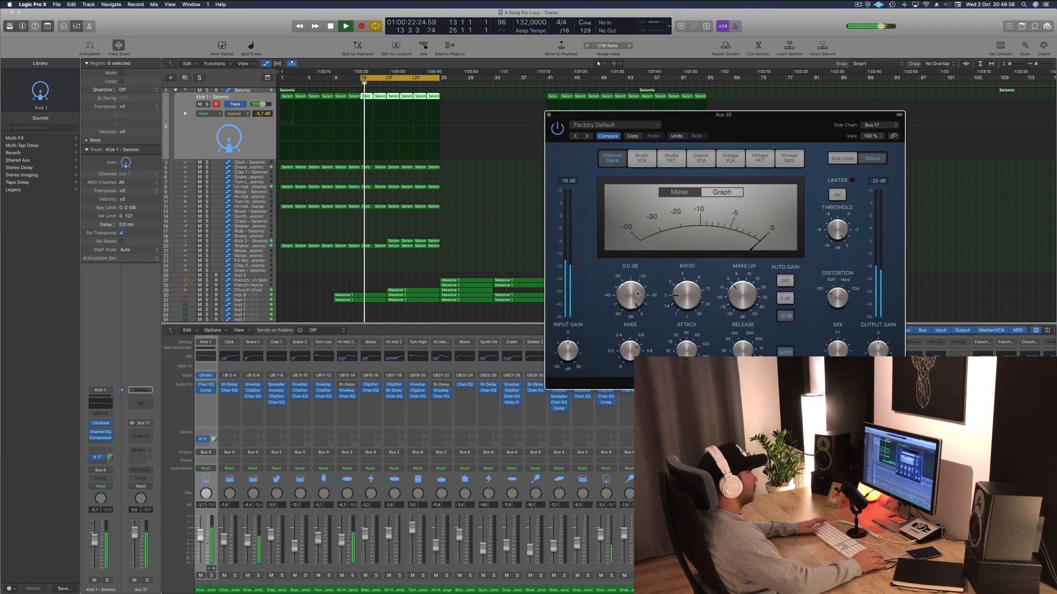
left_click_drag(637, 294, 631, 305)
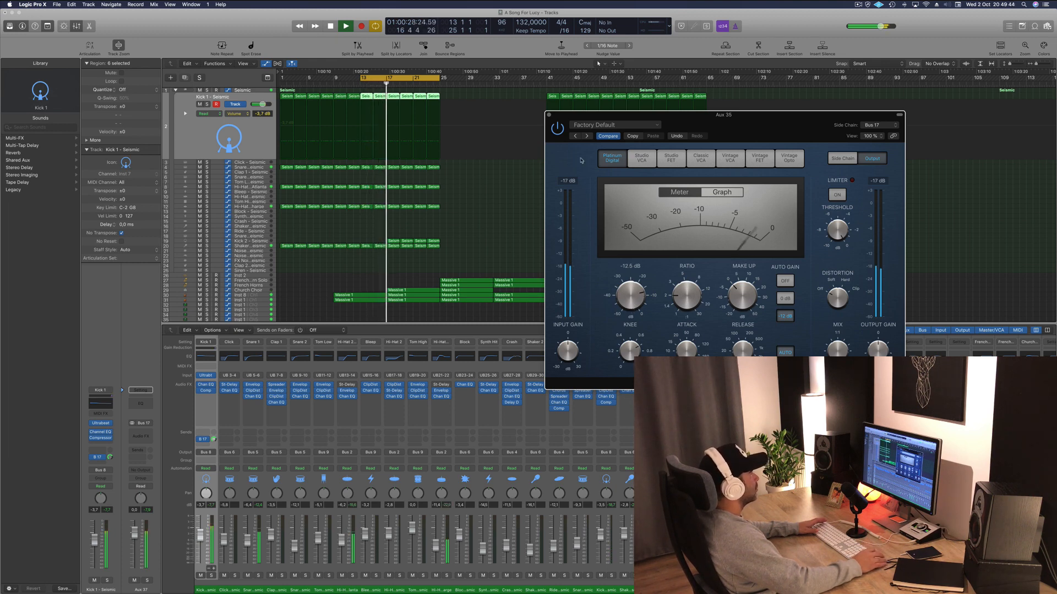
left_click(557, 129)
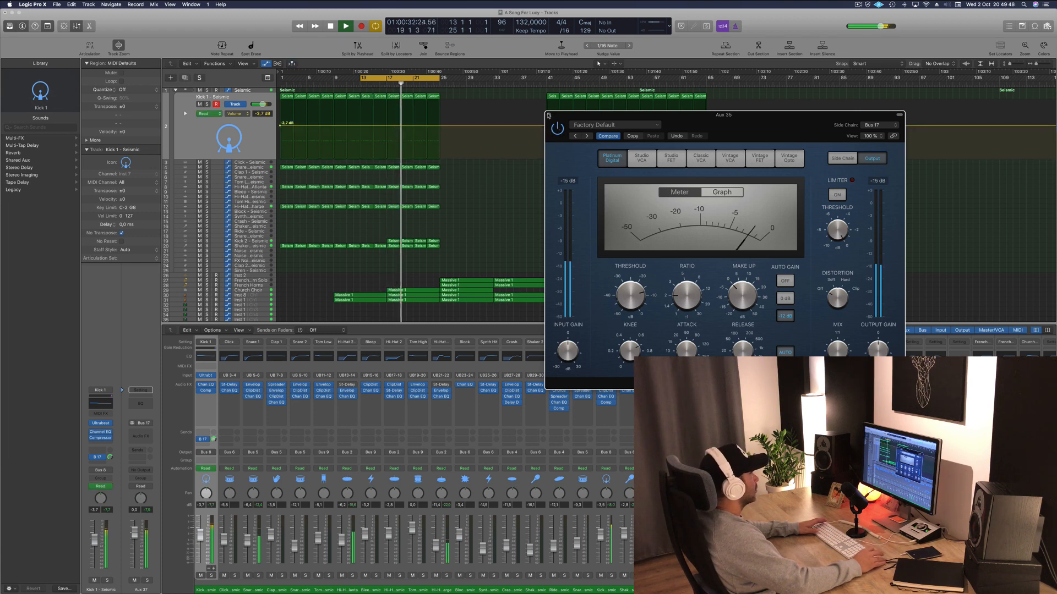
left_click(548, 115)
Lower the Kick 2 - Seismic track's volume to -11.0 dB and replay the cycle from bar 13
left_click(214, 153)
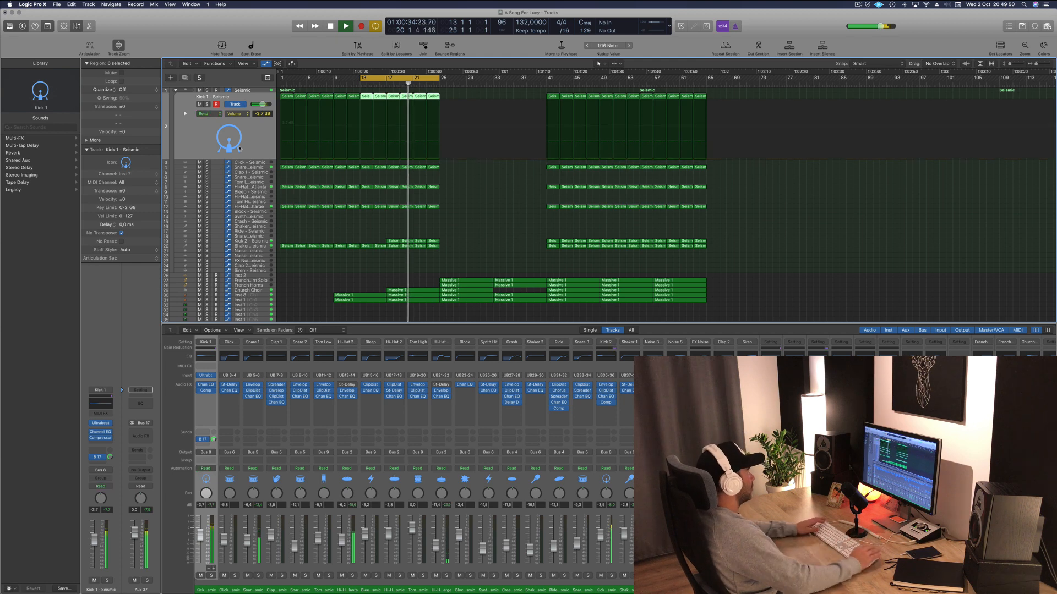
key("space")
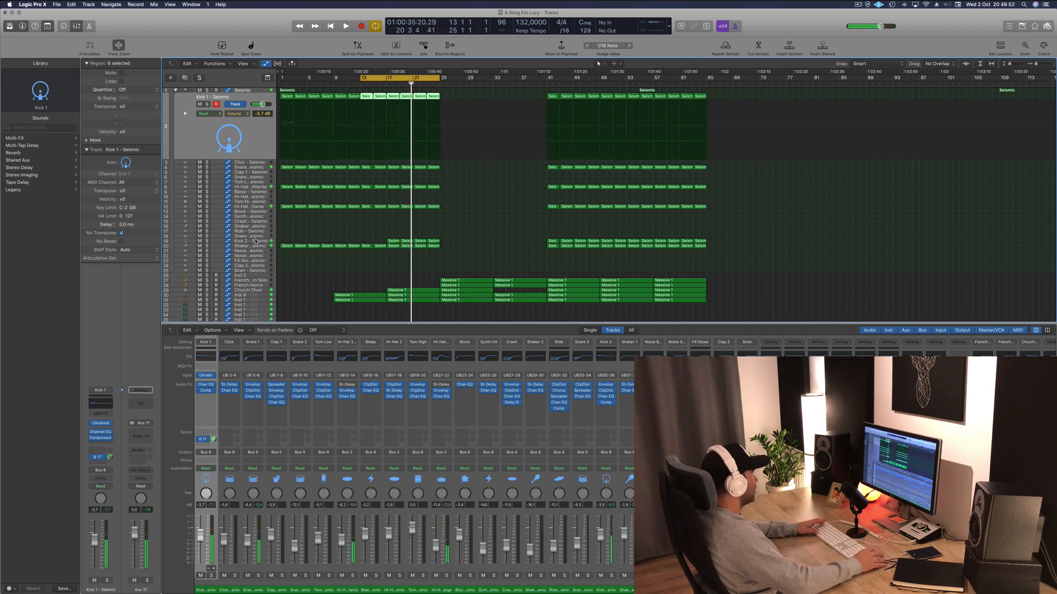
left_click(255, 241)
key("space")
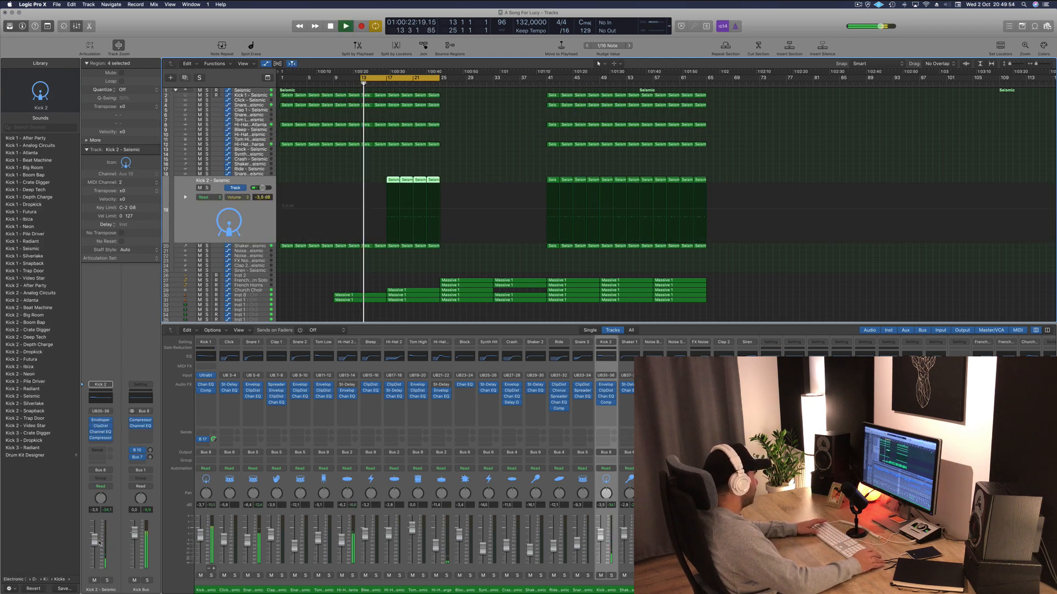
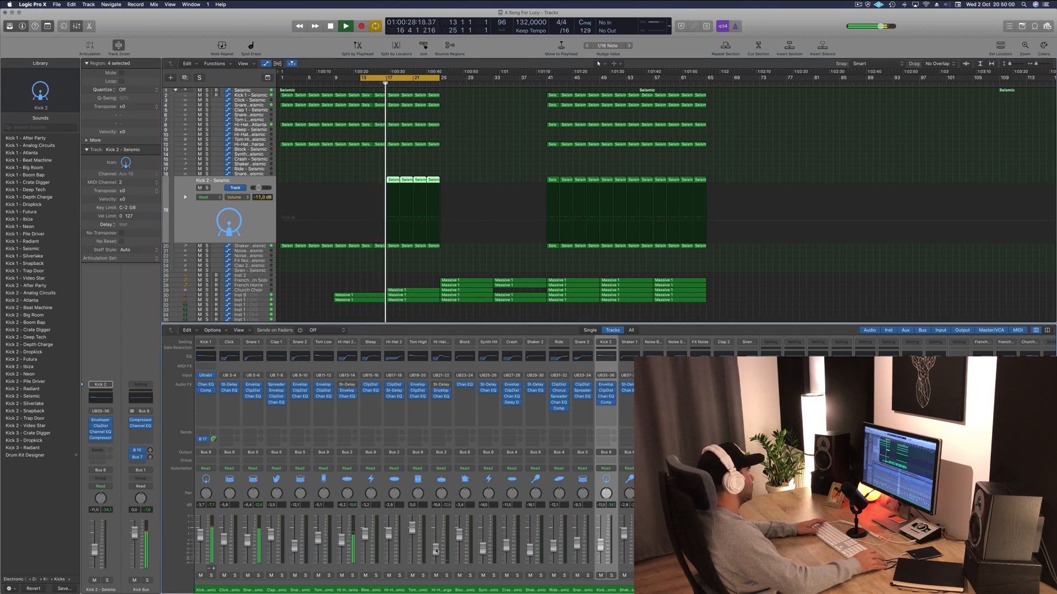
left_click(463, 257)
key("space")
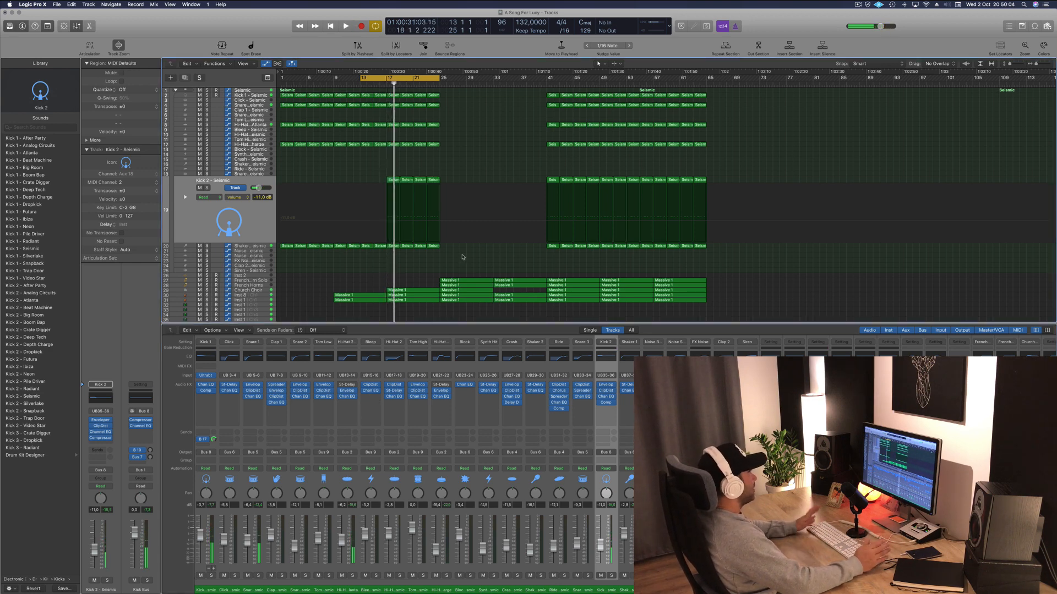
key("space")
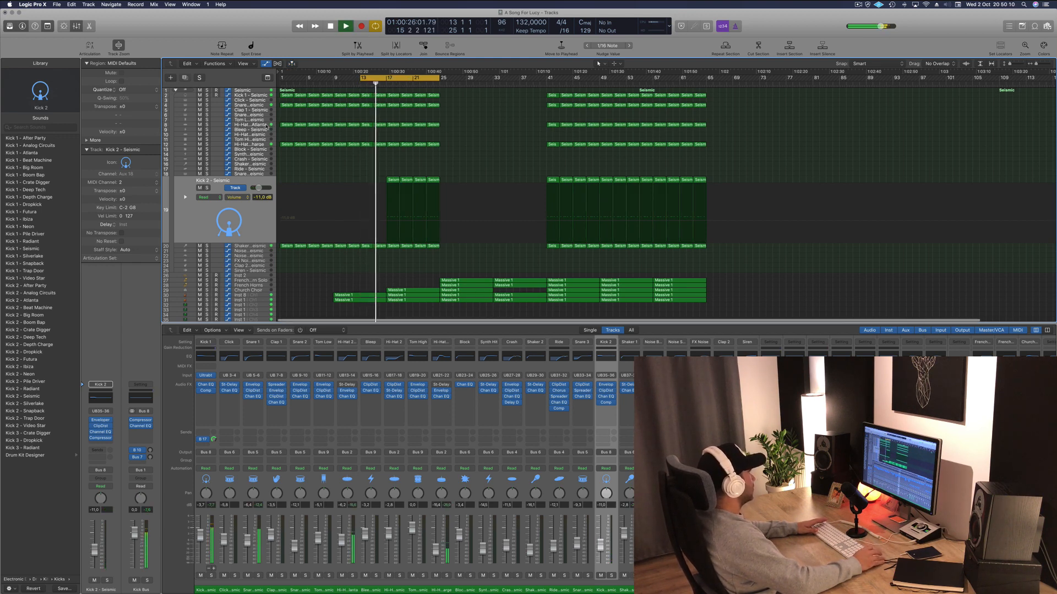
Audition Hi-Hat 1 patches such as Crate Digger, Boom Bap, Neon and Silverlake on the Hi-Hat 2 - Atlanta track
left_click(242, 124)
key("space")
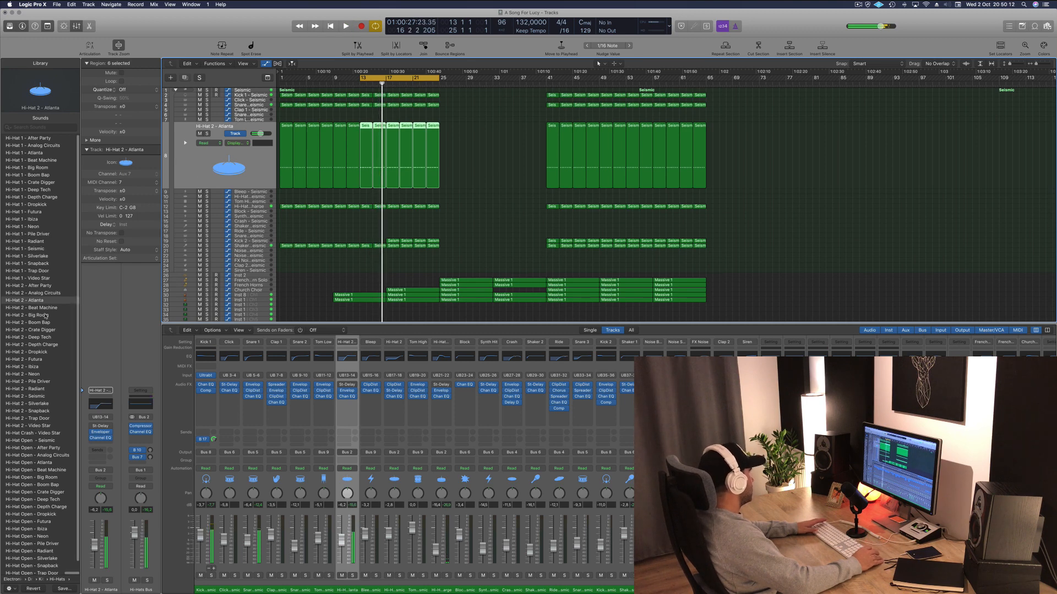
left_click(43, 184)
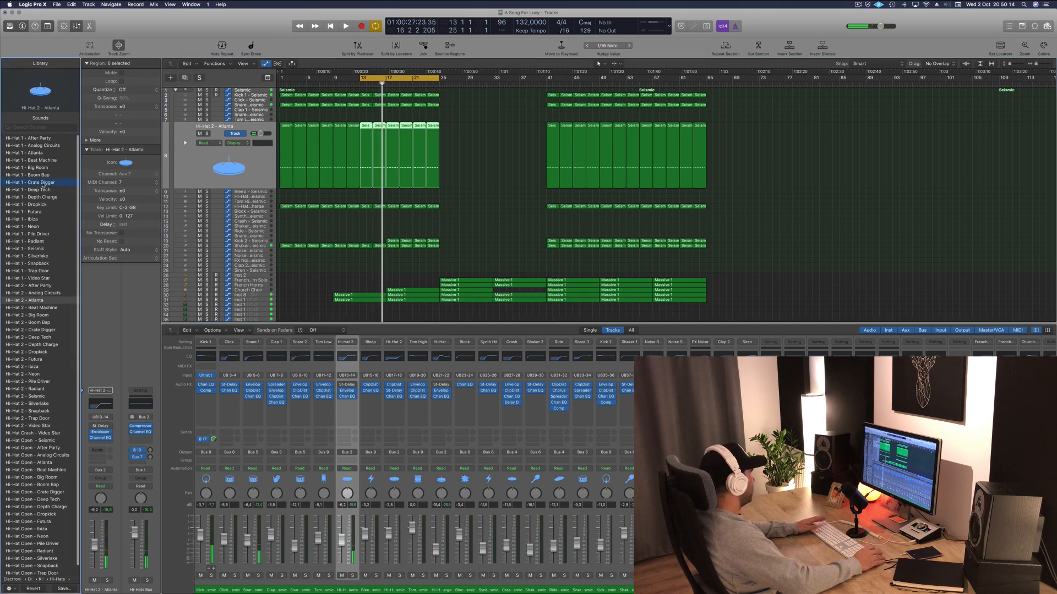
key("space")
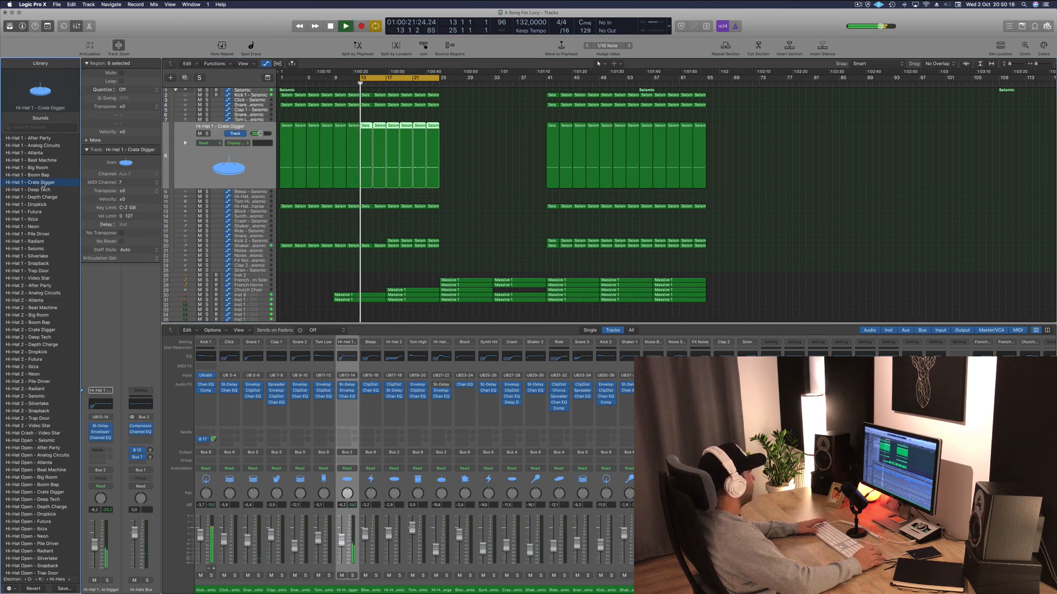
left_click(39, 175)
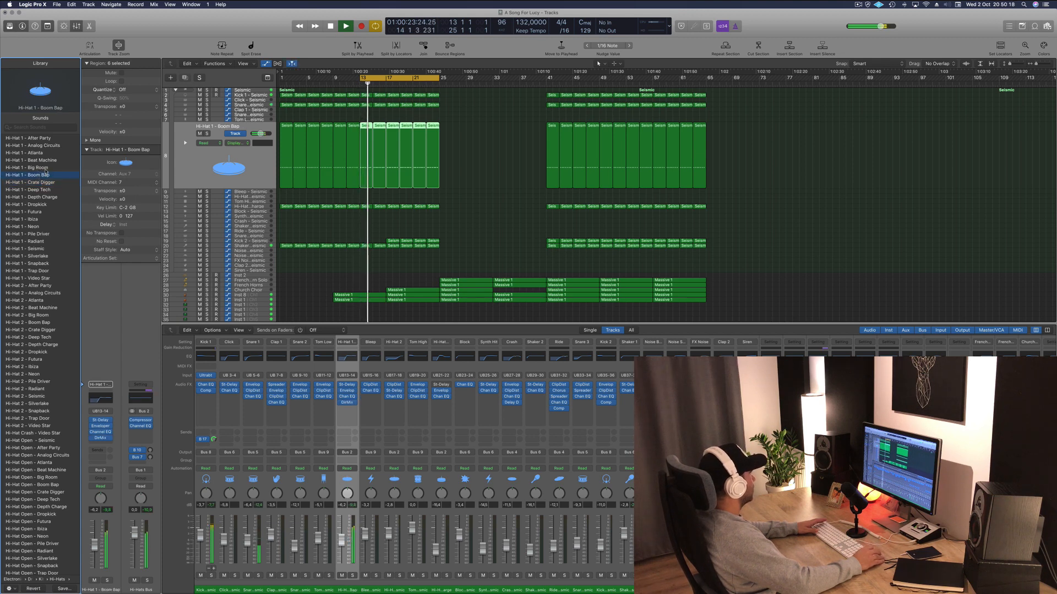
left_click(31, 213)
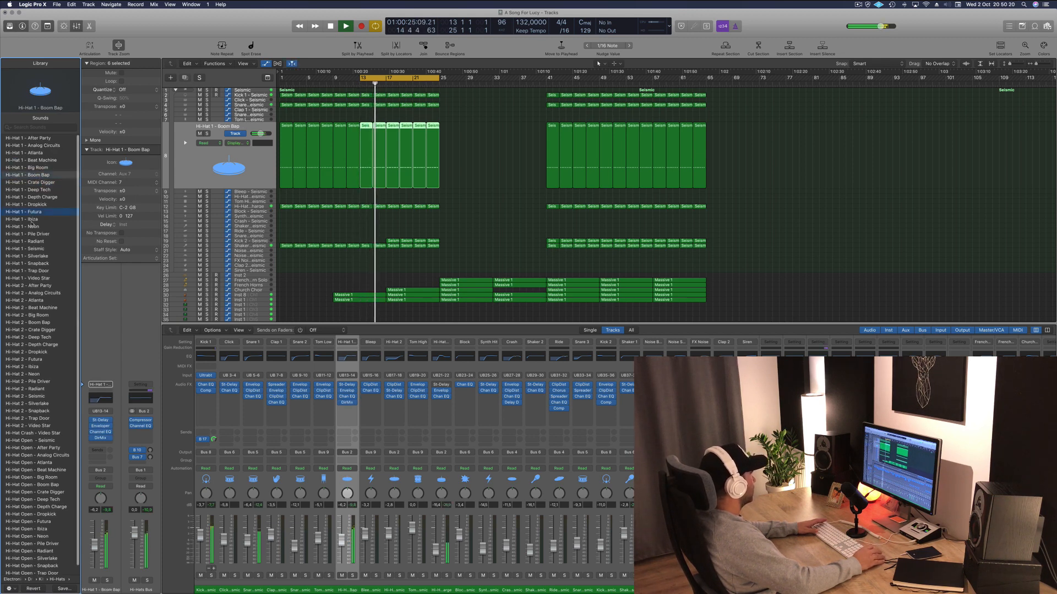
left_click(32, 227)
left_click(33, 234)
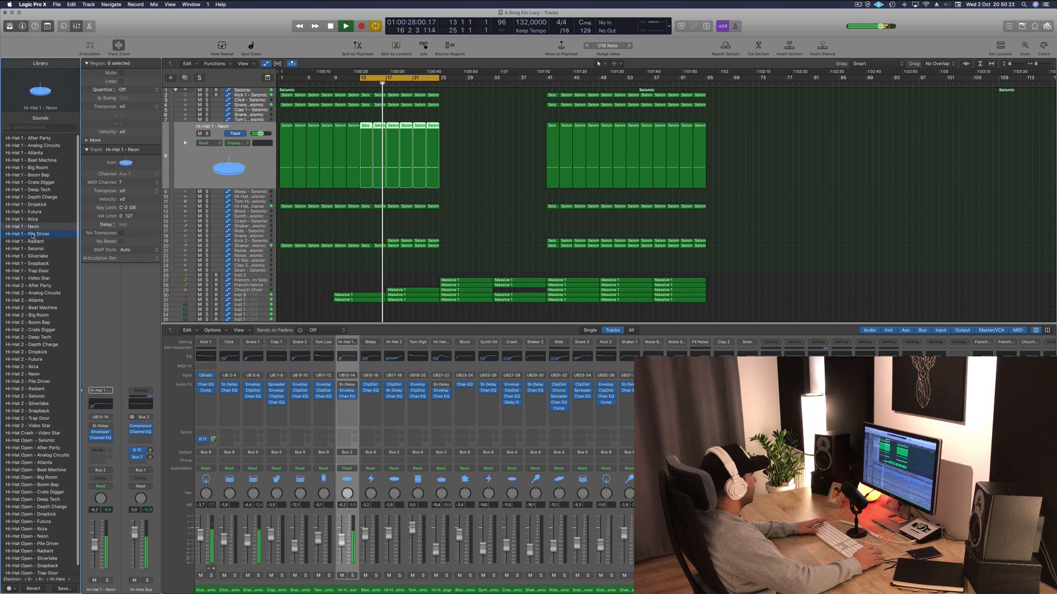
left_click(36, 250)
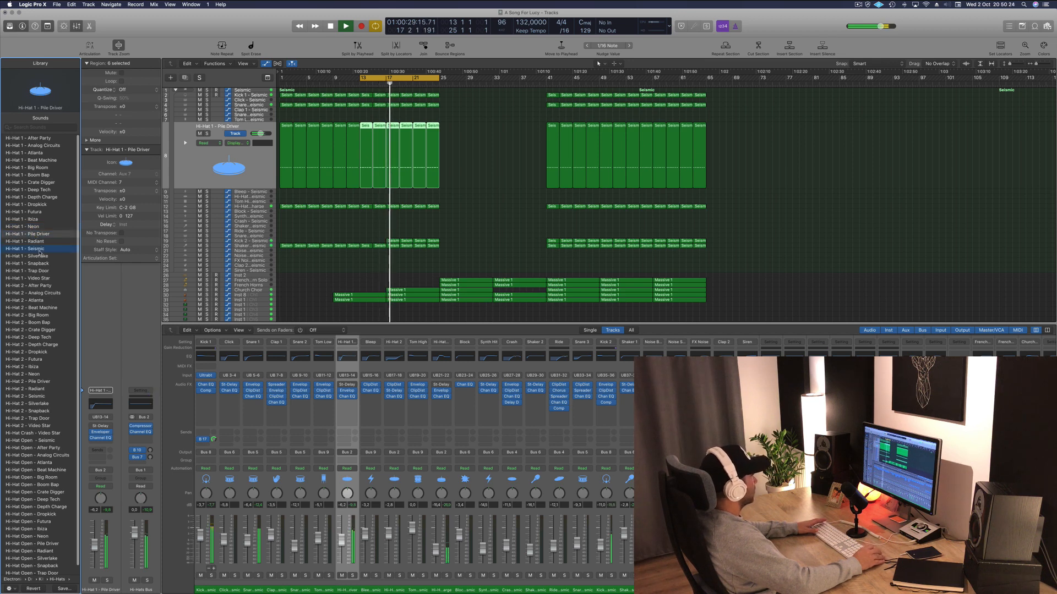
left_click(39, 256)
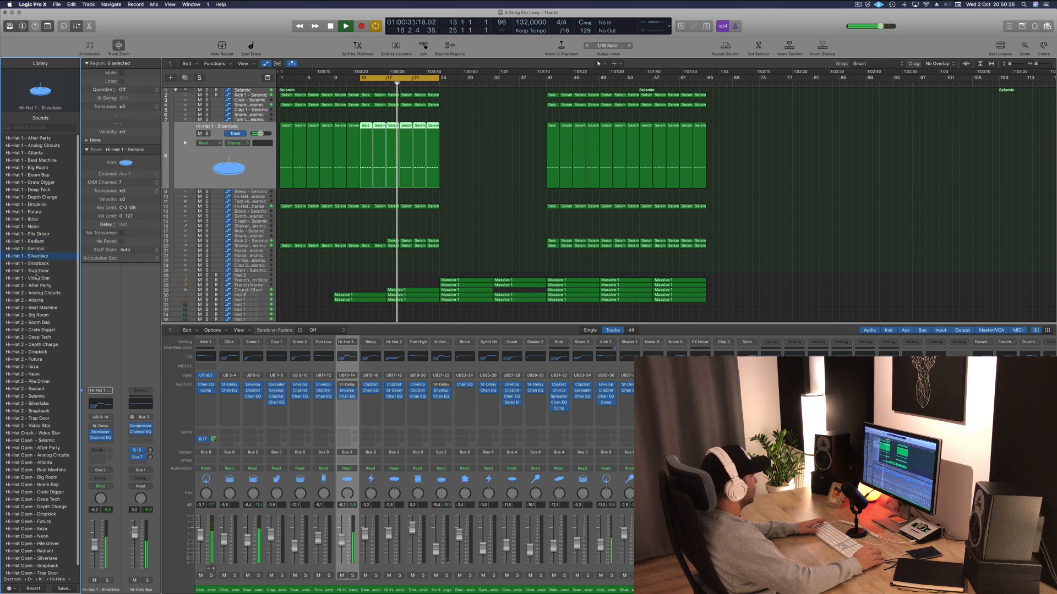
left_click(42, 271)
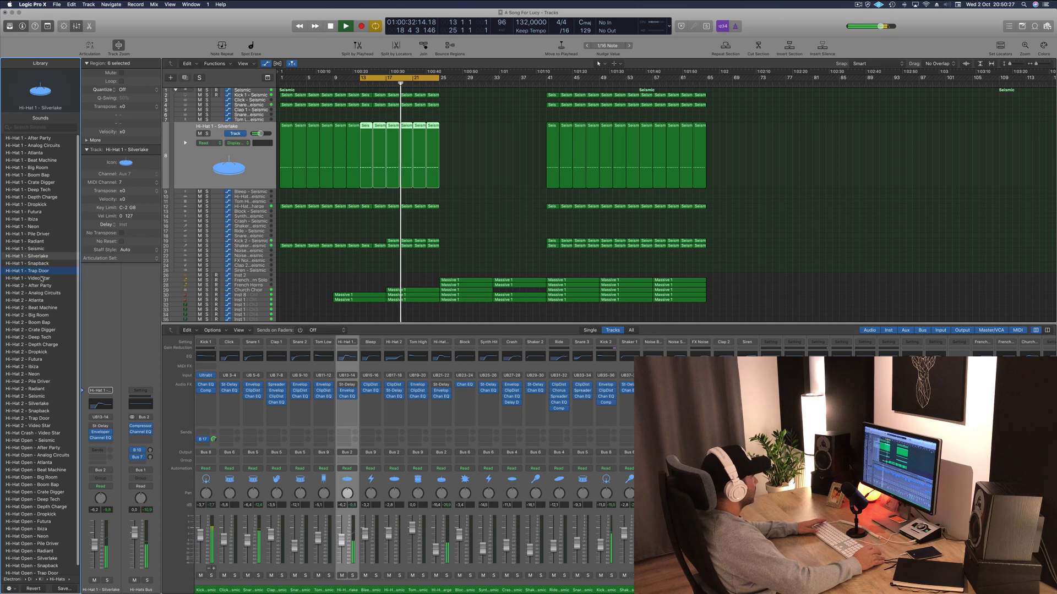
Load the Hi-Hat 2 - Boom Bap patch on the selected hi-hat track and lower the track's volume
left_click(36, 322)
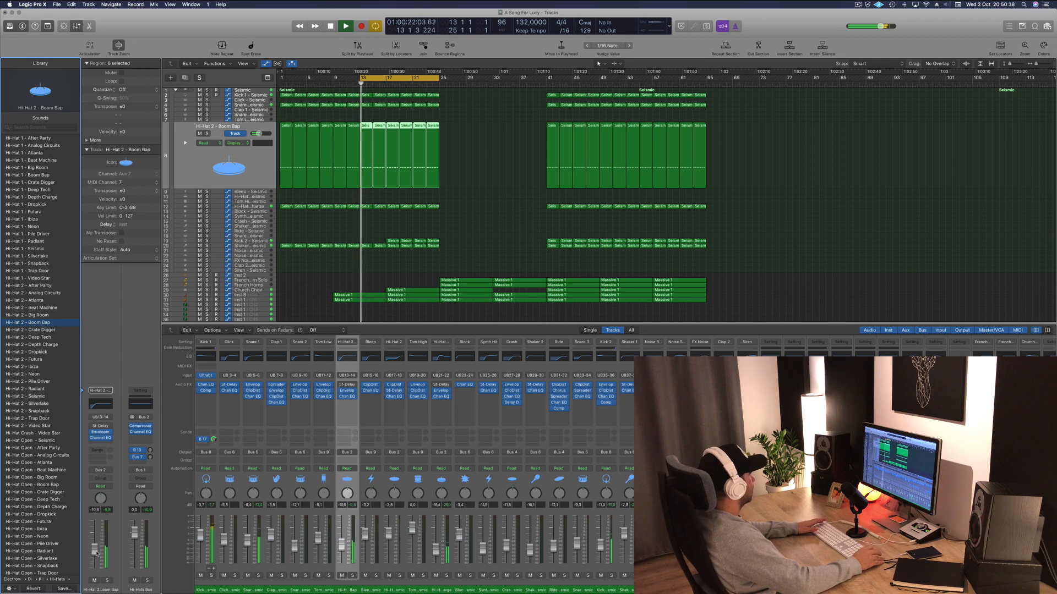
left_click_drag(94, 552, 95, 555)
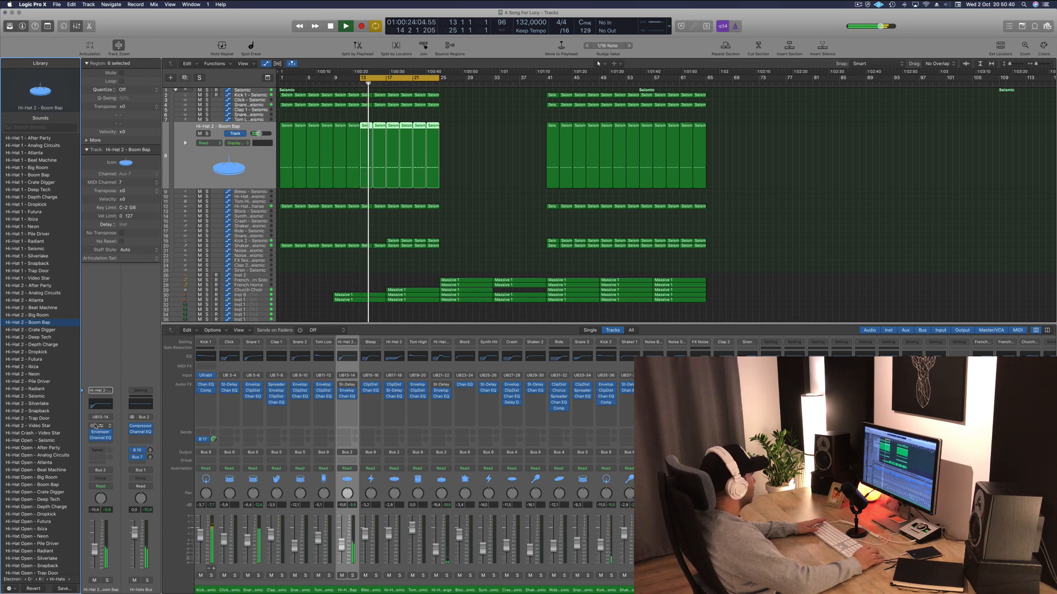
Enable the Stereo Delay on the Hi-Hat 2 - Boom Bap track and try presets from 1/2 Note Swing to Dual 1/2 Note Dotted
left_click(100, 428)
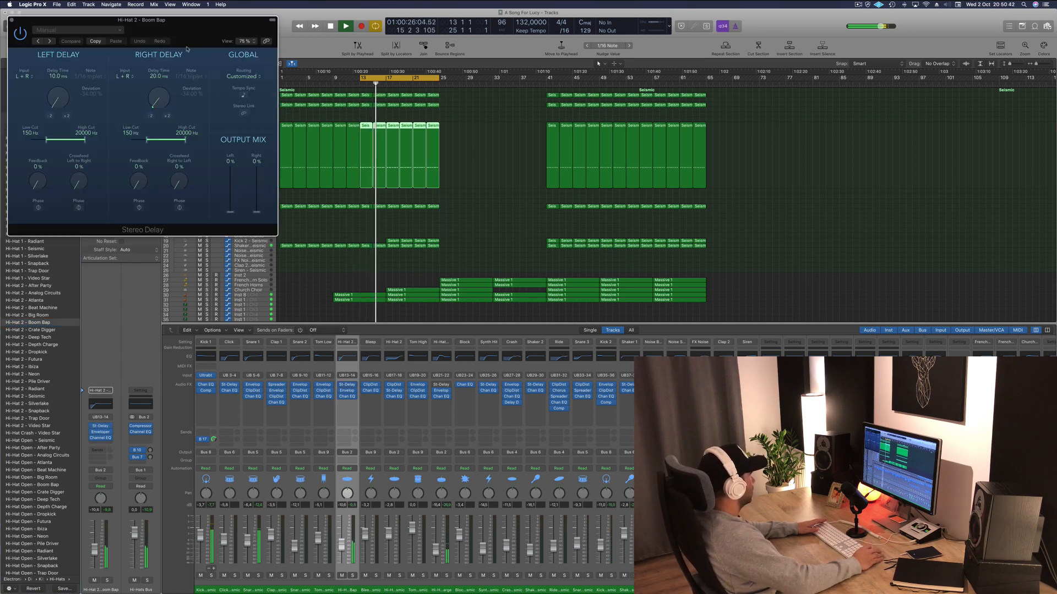
left_click_drag(62, 33, 367, 180)
left_click(355, 184)
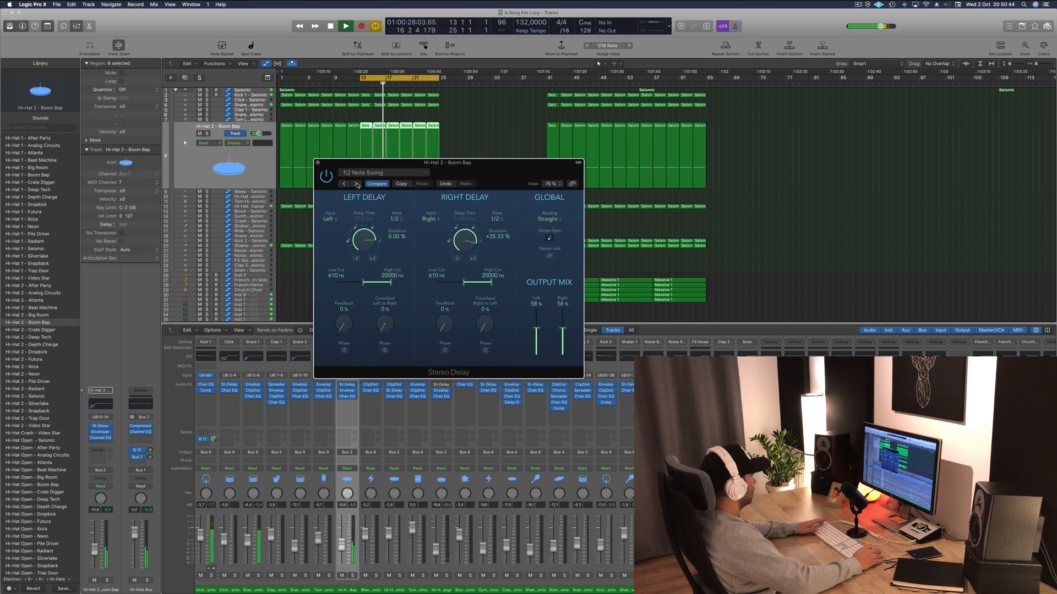
left_click(357, 184)
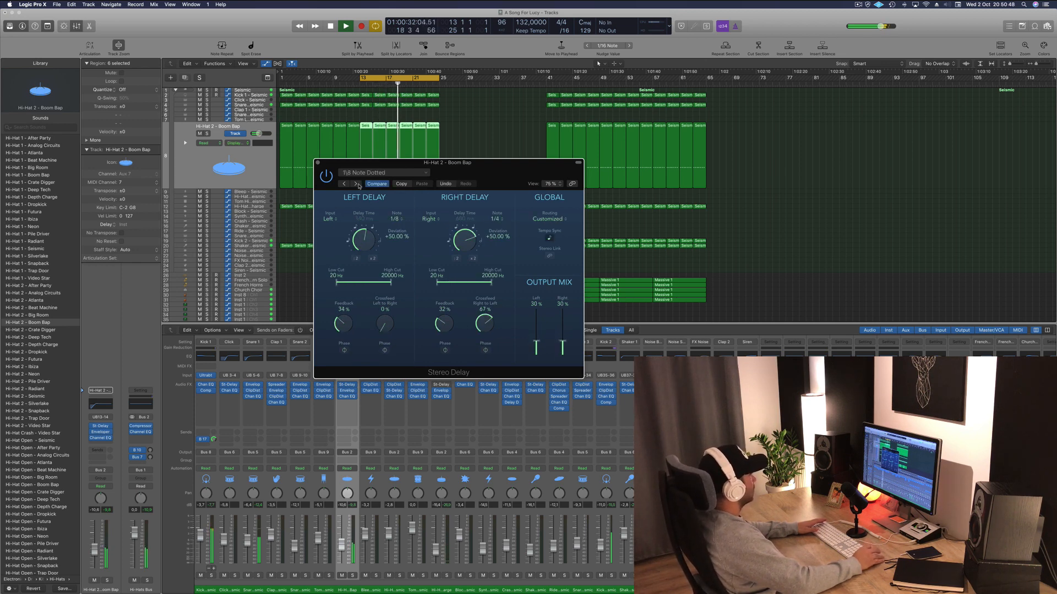
left_click(357, 184)
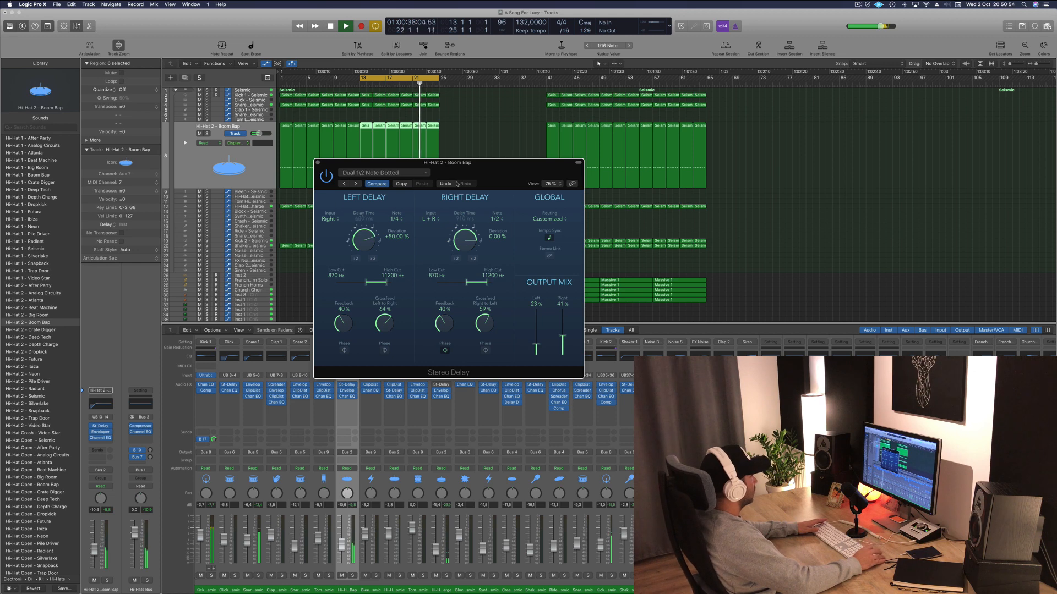
Recall the Stereo Delay's default setting, close the plug-in window and replay the cycle from bar 13
left_click(384, 173)
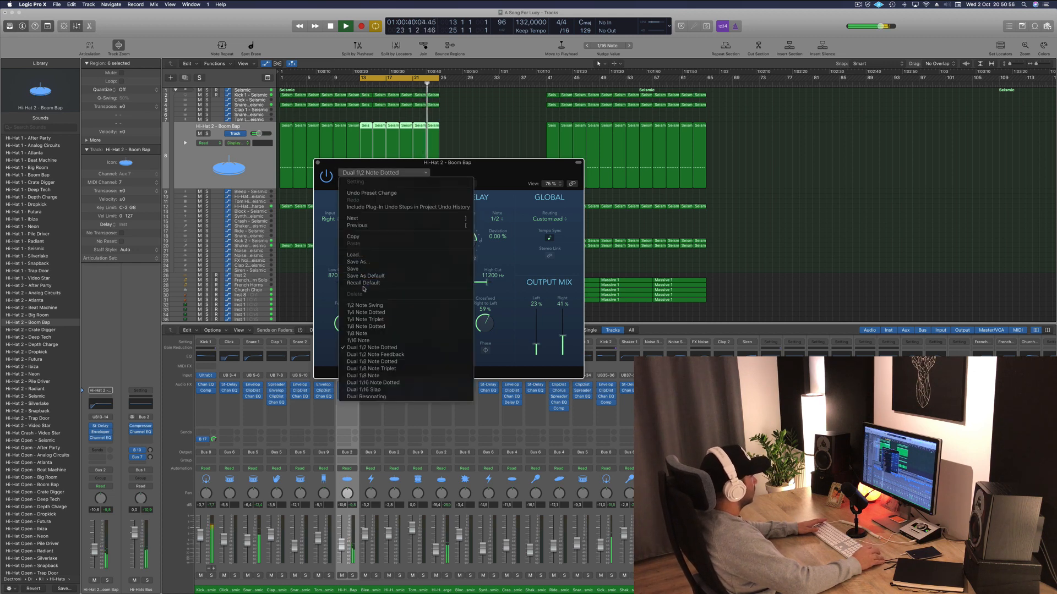
left_click(364, 283)
left_click_drag(468, 170, 758, 134)
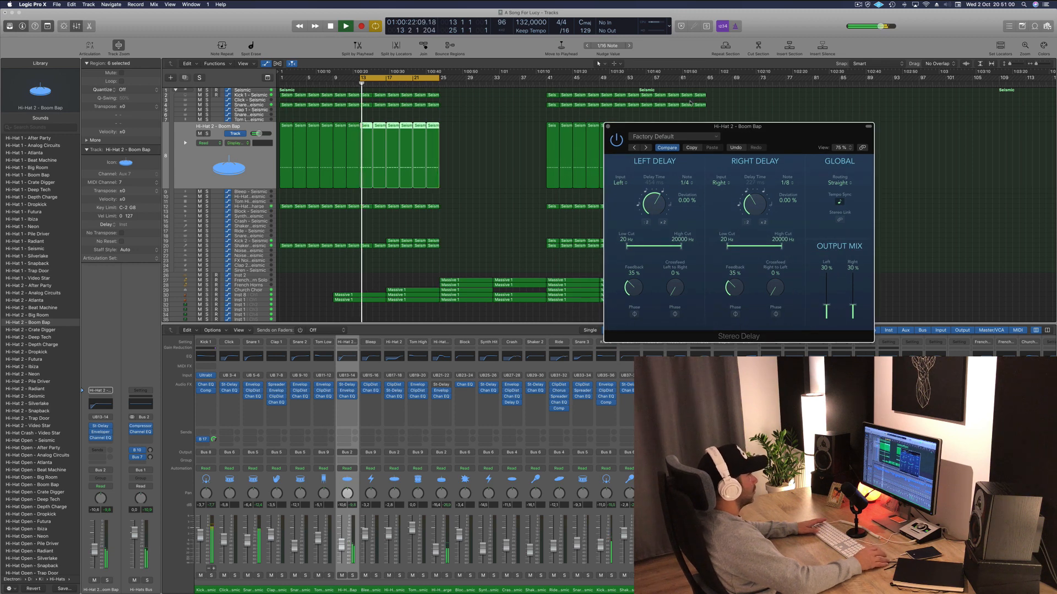
left_click_drag(684, 126, 625, 120)
key("space")
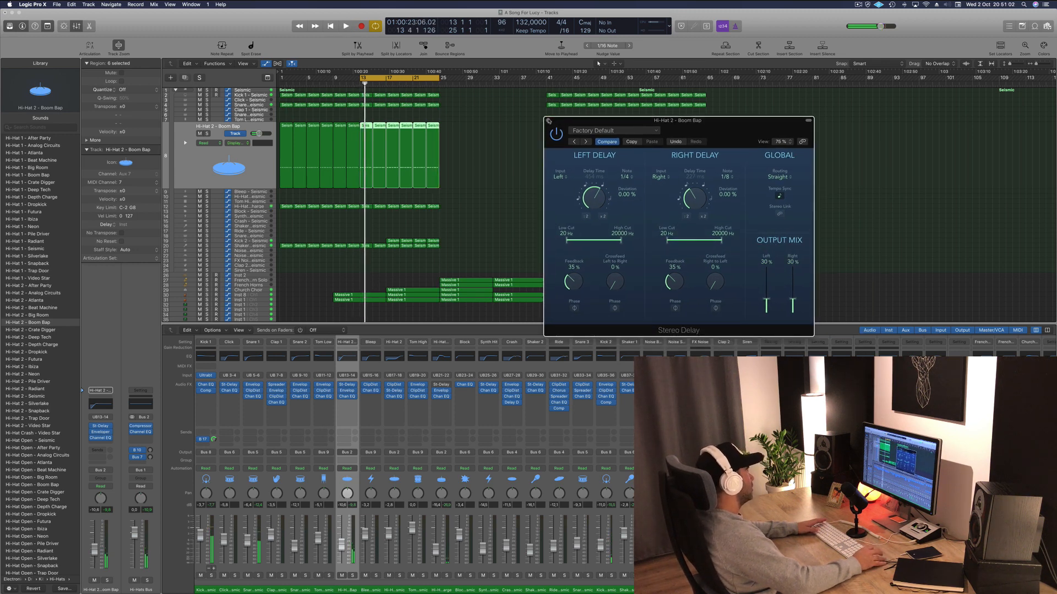
left_click(549, 120)
key("space")
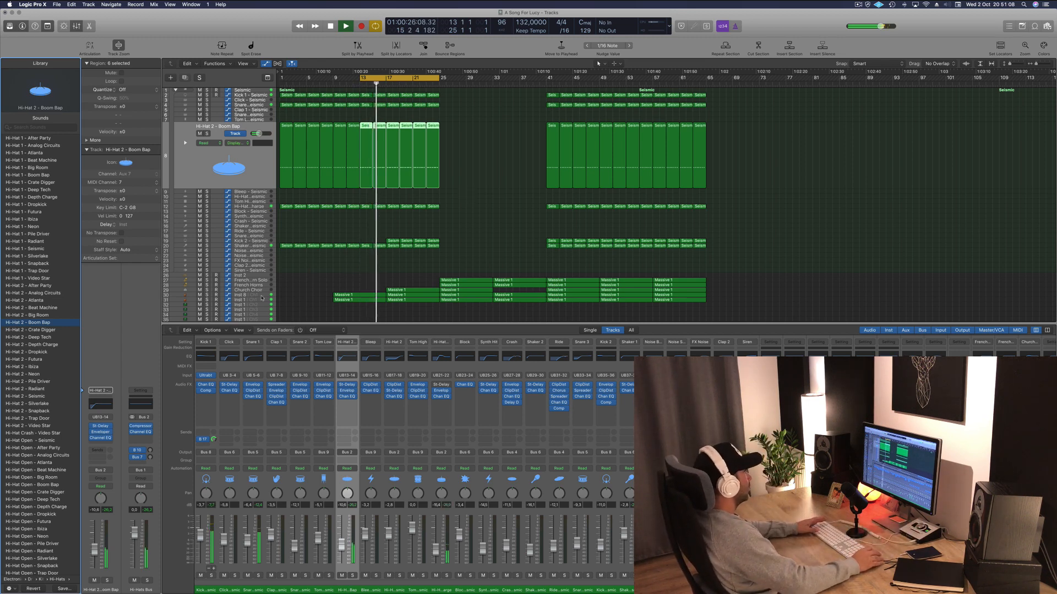
key("space")
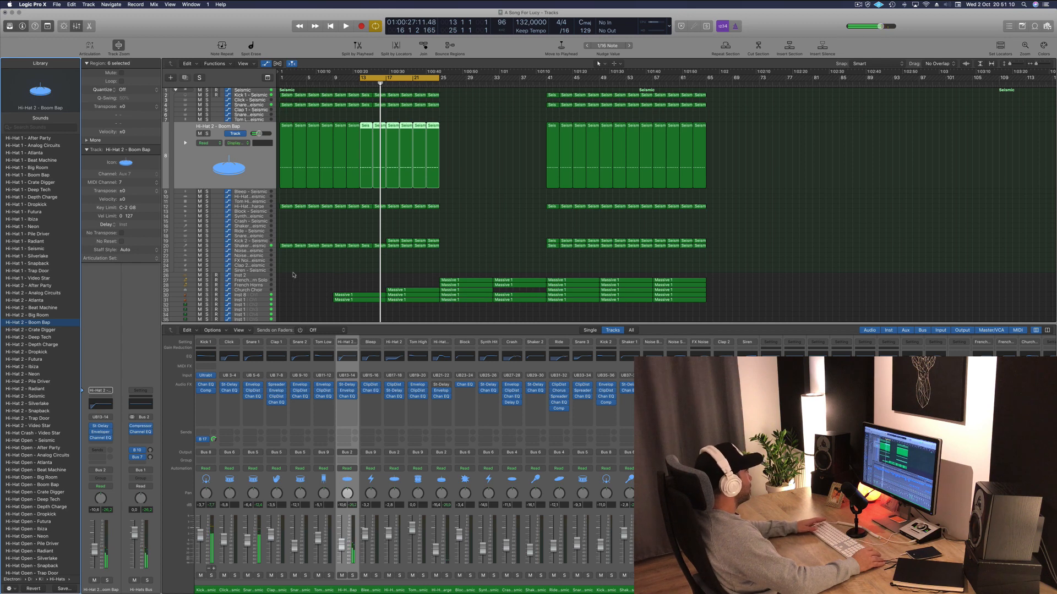
key("space")
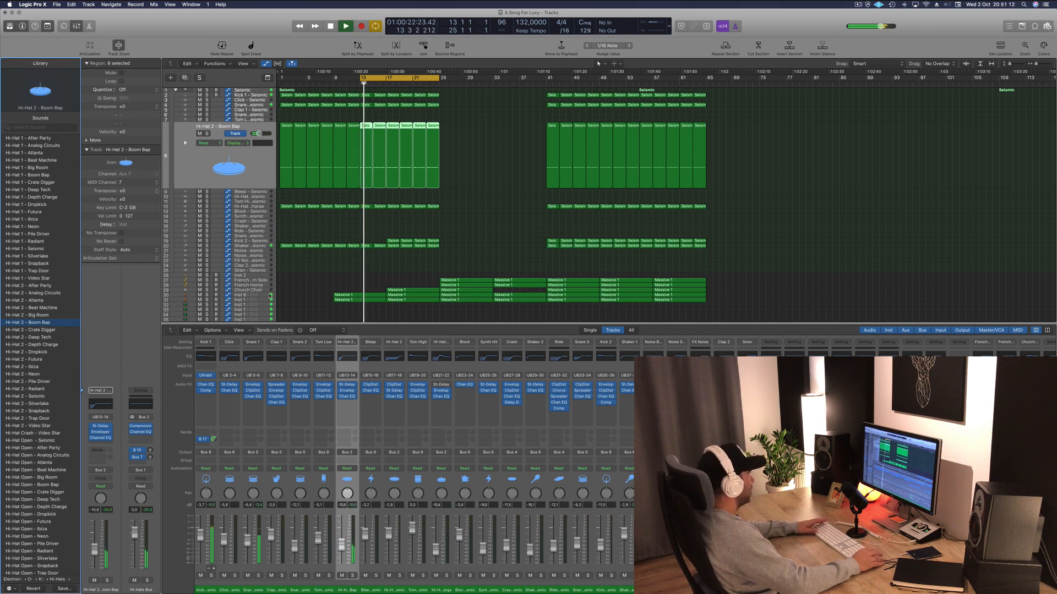
Raise the automation point at bar 17 on the ARP 1 pad track and solo the track briefly to check it
scroll(261, 295, "down", 10)
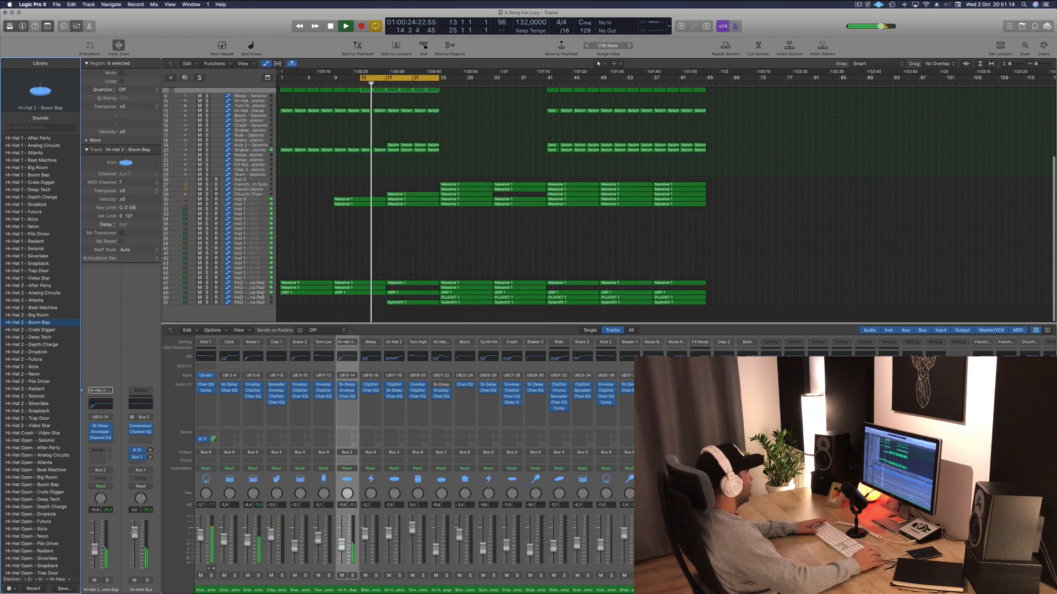
left_click(259, 288)
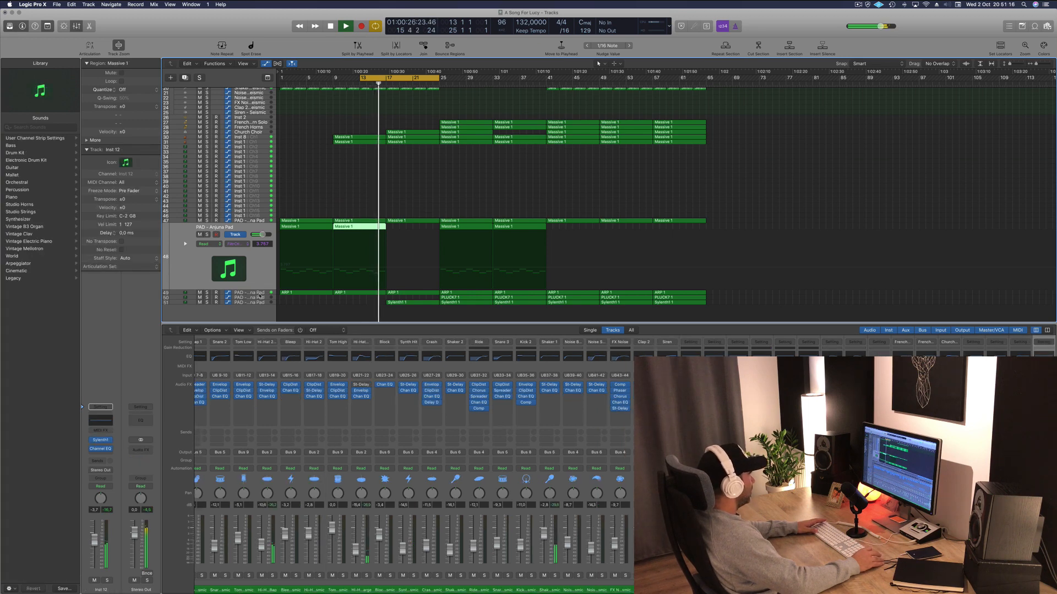
left_click(259, 295)
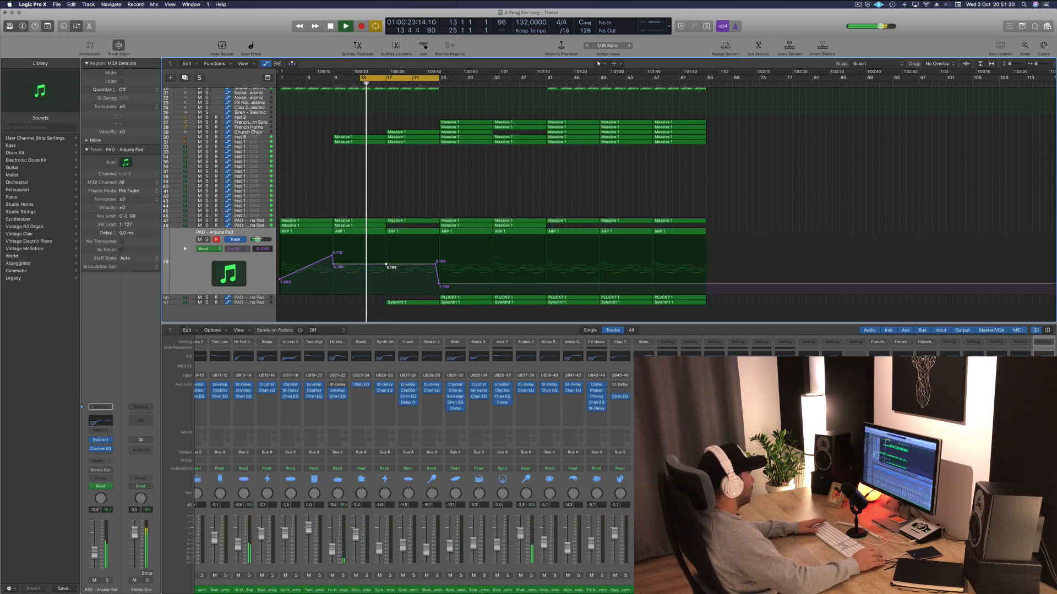
left_click_drag(386, 265, 385, 252)
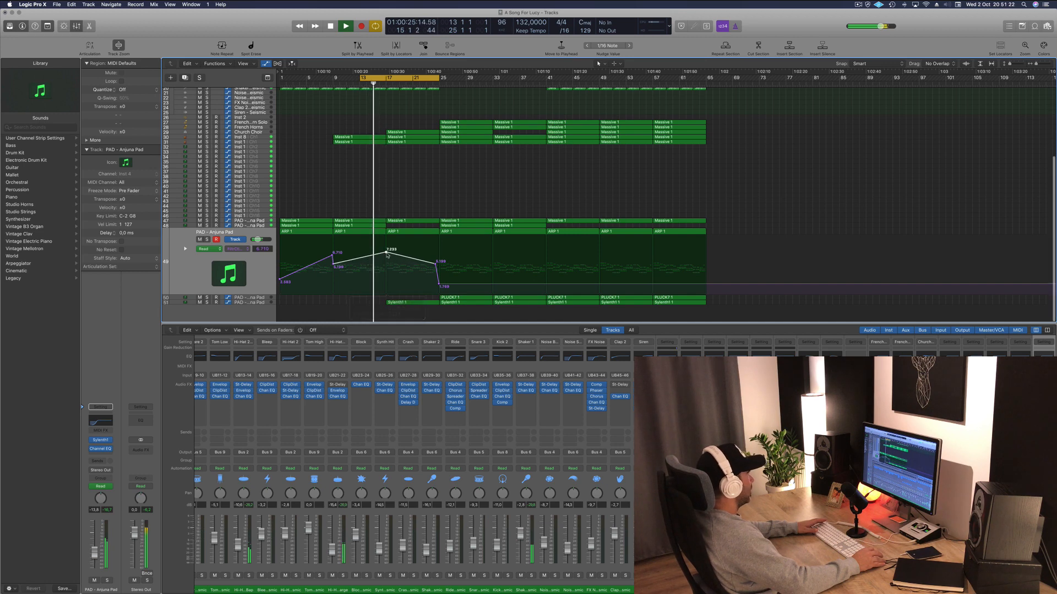
left_click_drag(385, 253, 386, 254)
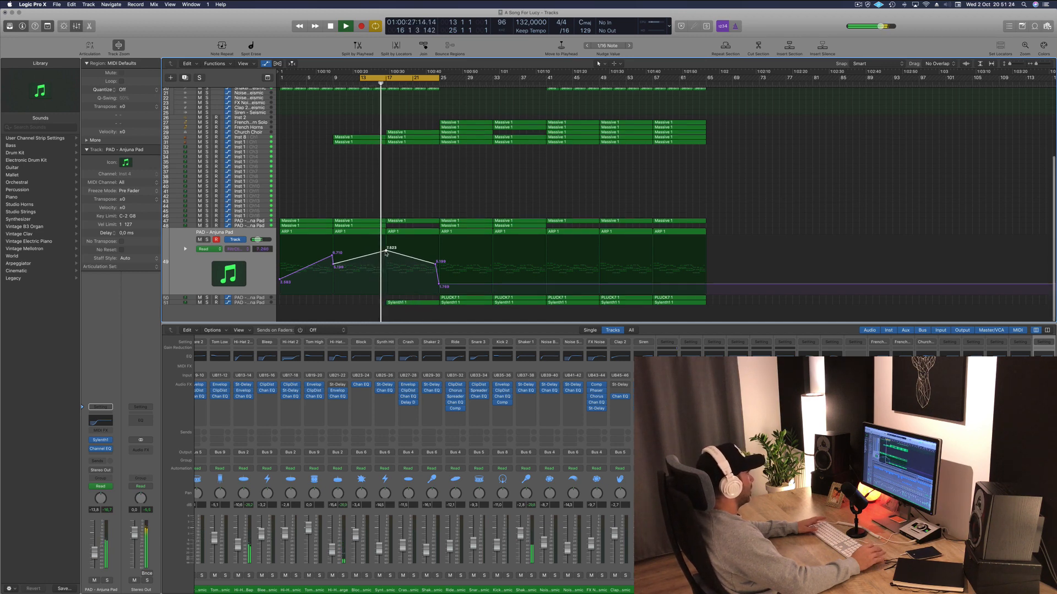
left_click(207, 240)
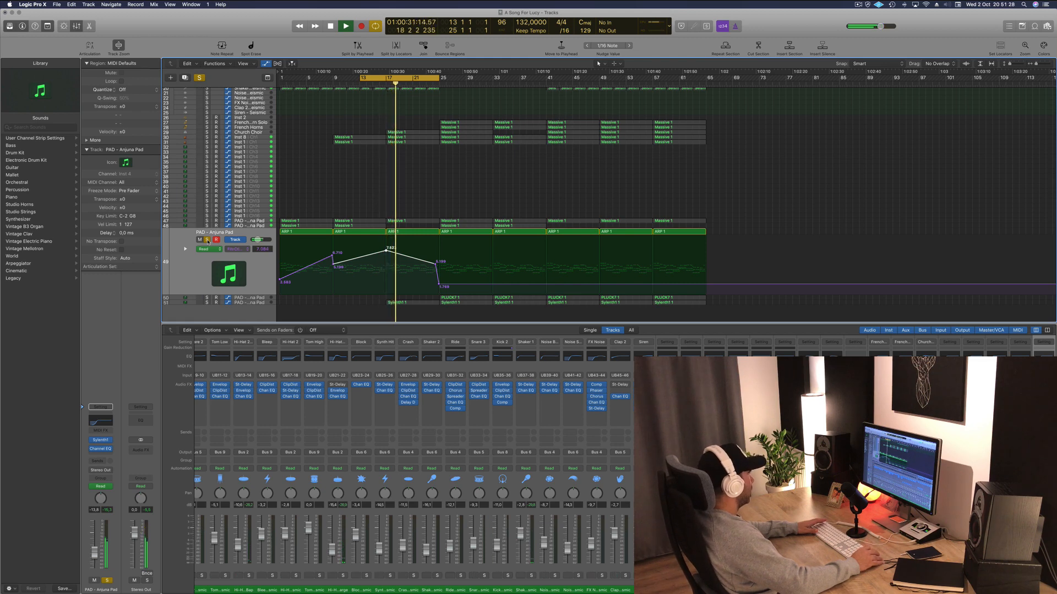
left_click(207, 240)
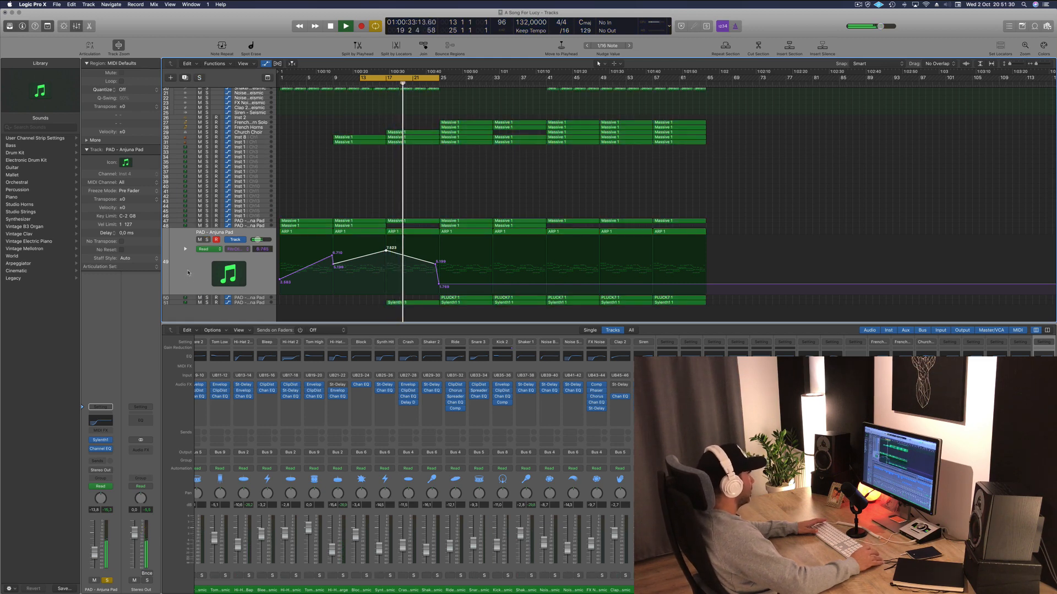
Copy the PLUCK region at bar 25 to bar 17 on its pad track and replay the cycle
left_click(262, 297)
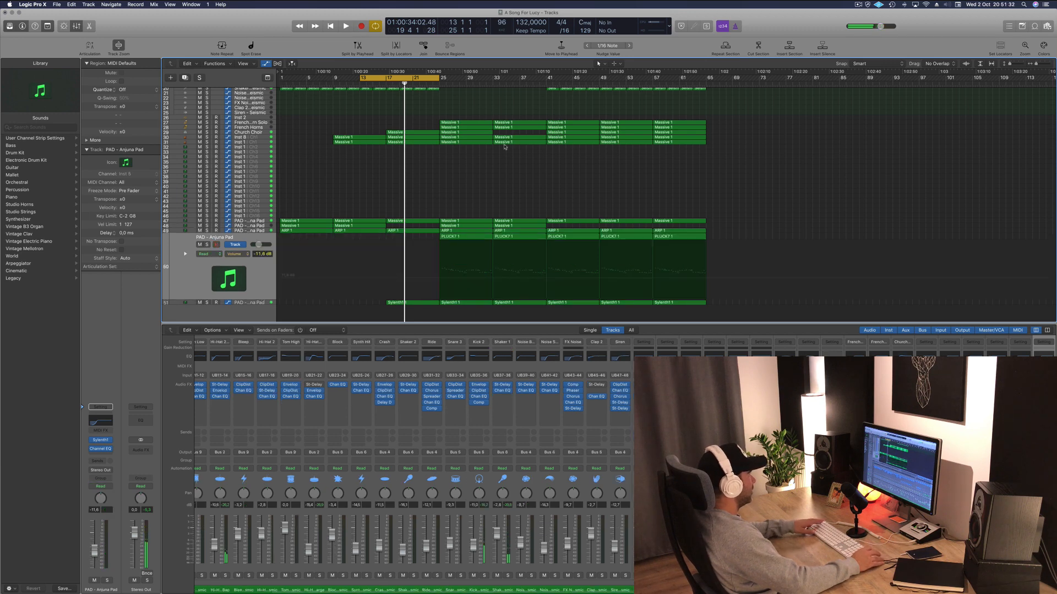
left_click_drag(461, 238, 407, 239)
key("space")
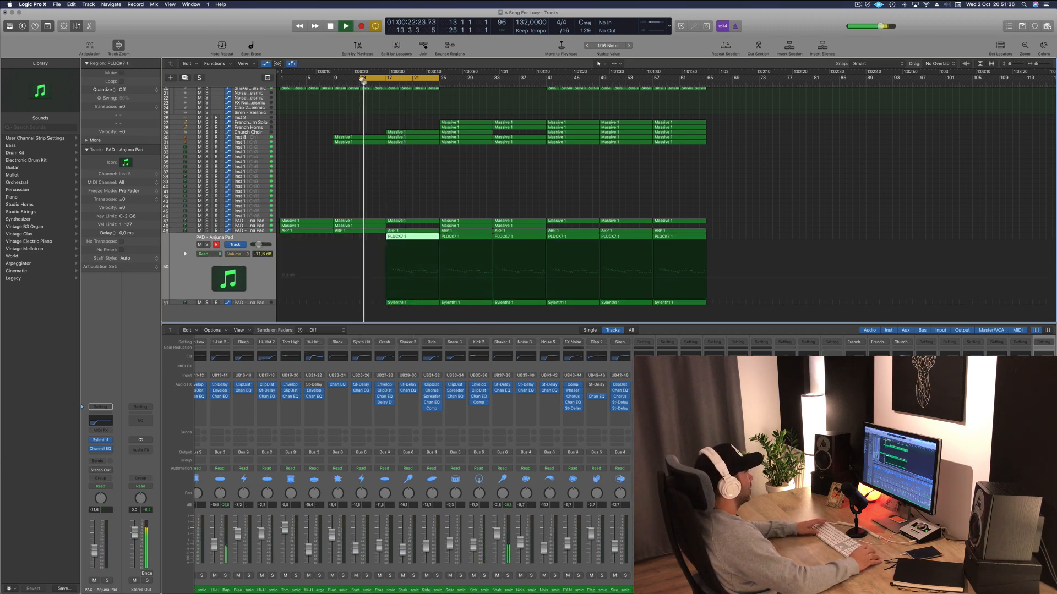
Shorten the cycle range to bars 17 to 25 and play it, briefly soloing the PLUCK pad track
left_click_drag(362, 79, 385, 81)
key("space")
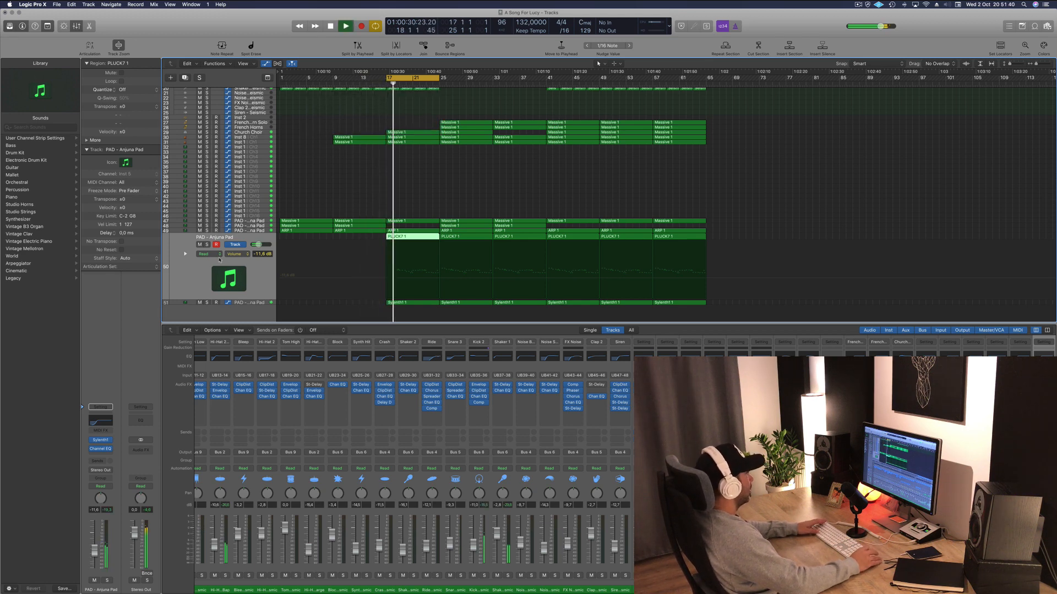
left_click(208, 244)
left_click(208, 244)
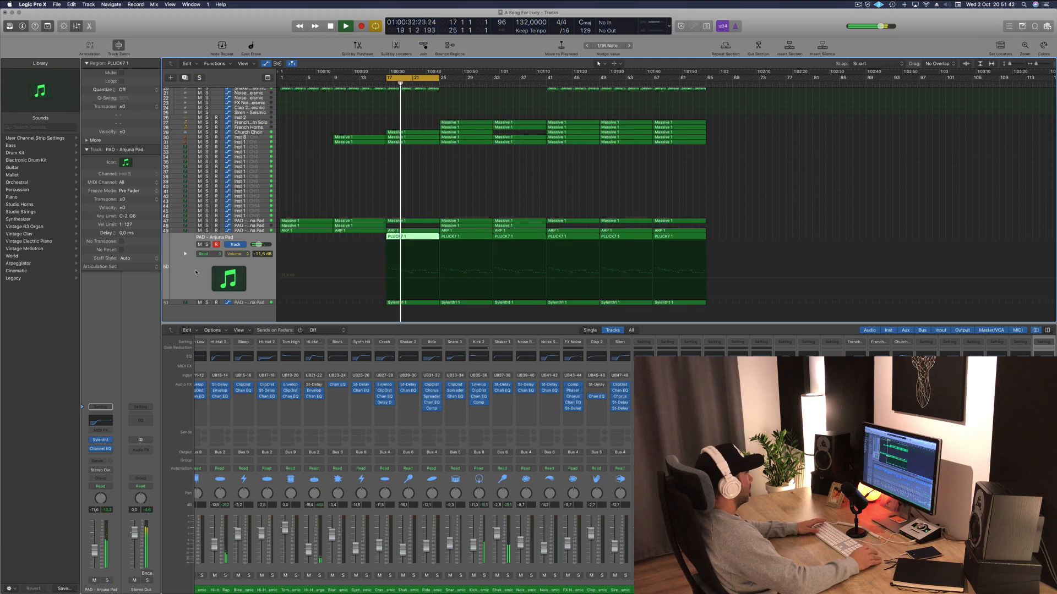
Make the ARP 1 pad track's automation drop sharply at bar 17 and ramp up toward bar 25
left_click(251, 232)
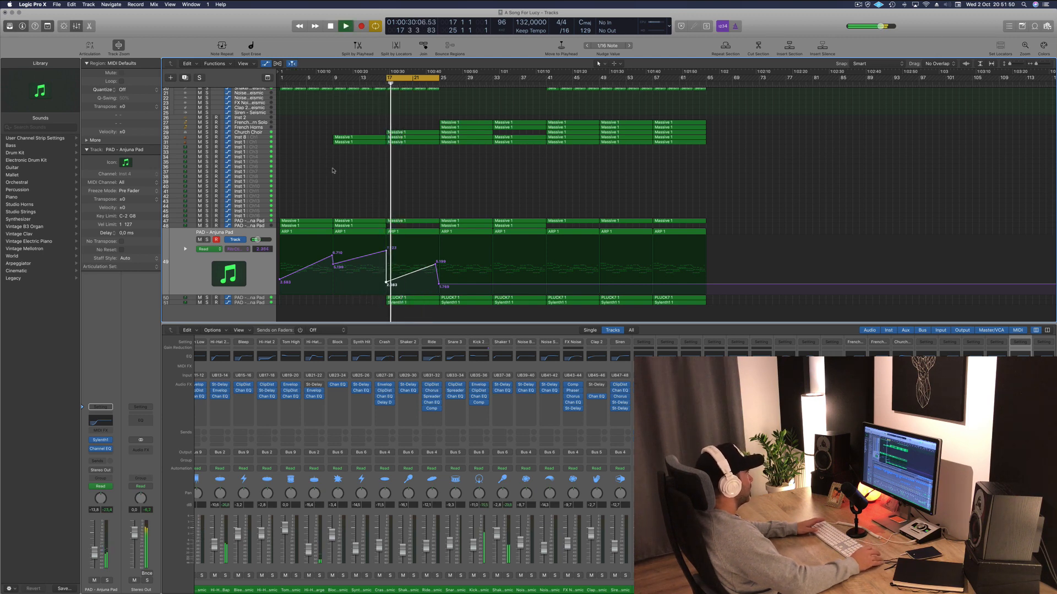
Replay the cycle from bar 17 with the PLUCK pad track soloed
left_click(263, 300)
key("space")
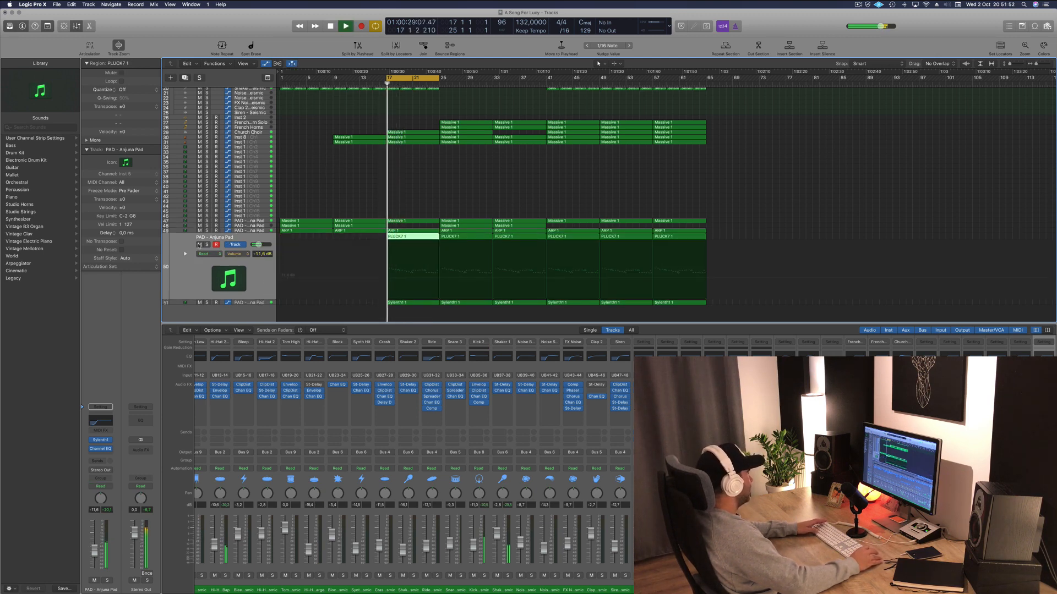
left_click(207, 245)
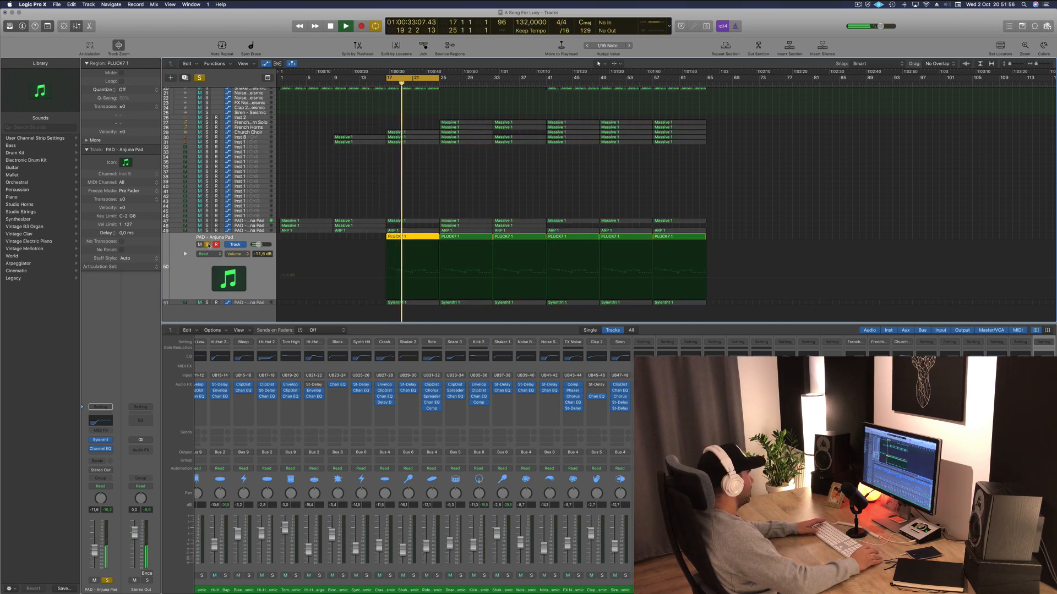
Turn off the PLUCK pad's solo and compare the mix with the Inst 8 strings and the Massive track below it temporarily muted
left_click(207, 245)
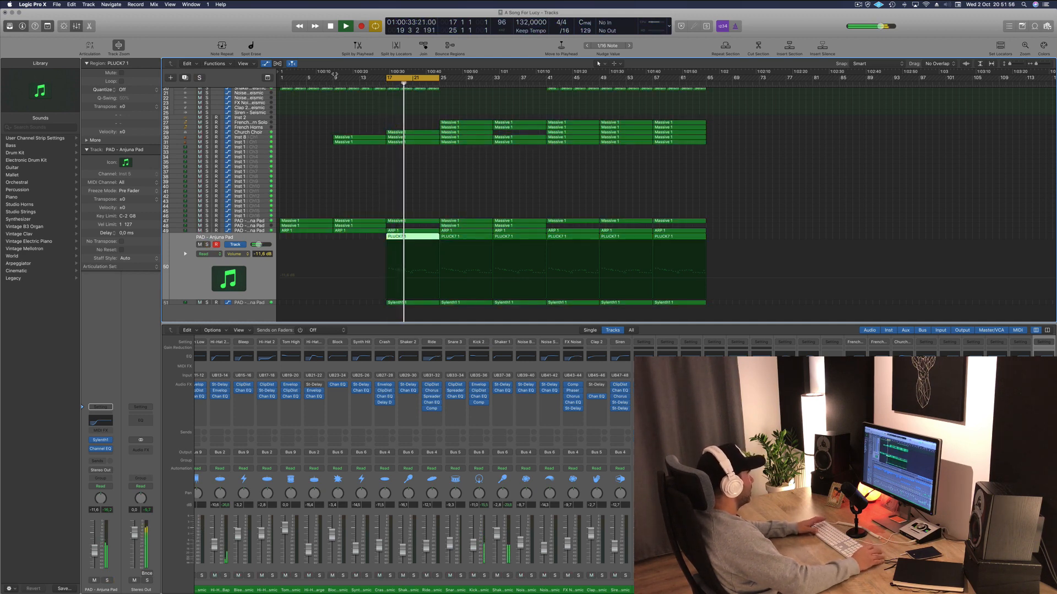
left_click(260, 137)
left_click(199, 147)
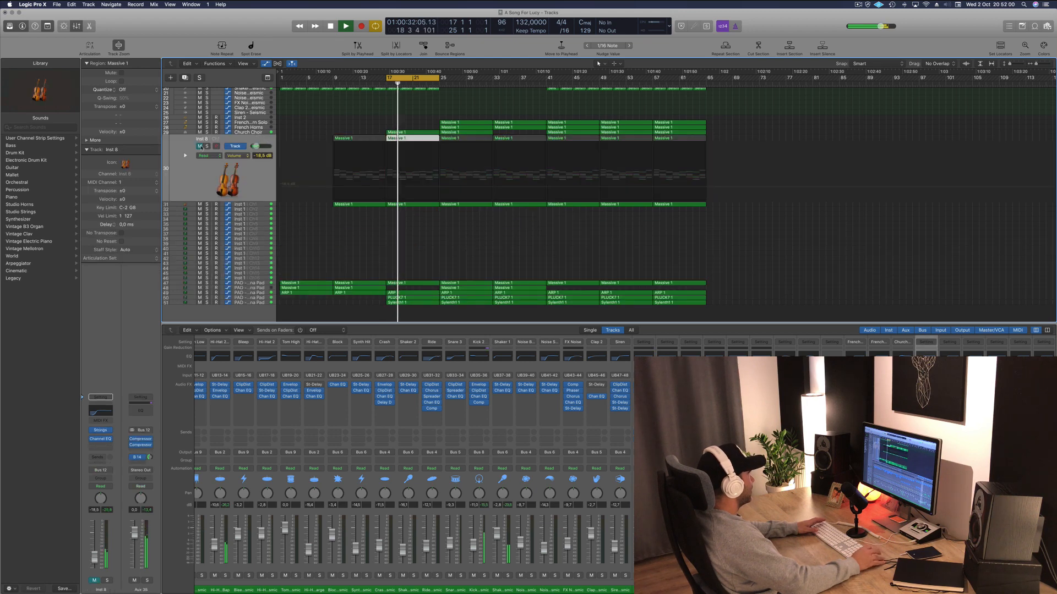
left_click(200, 205)
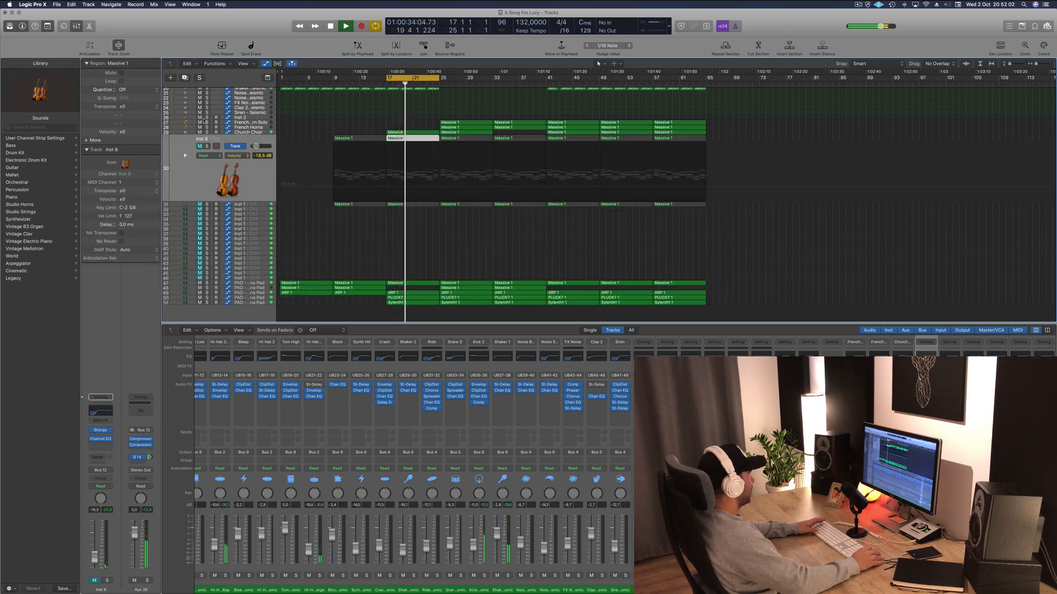
left_click(200, 132)
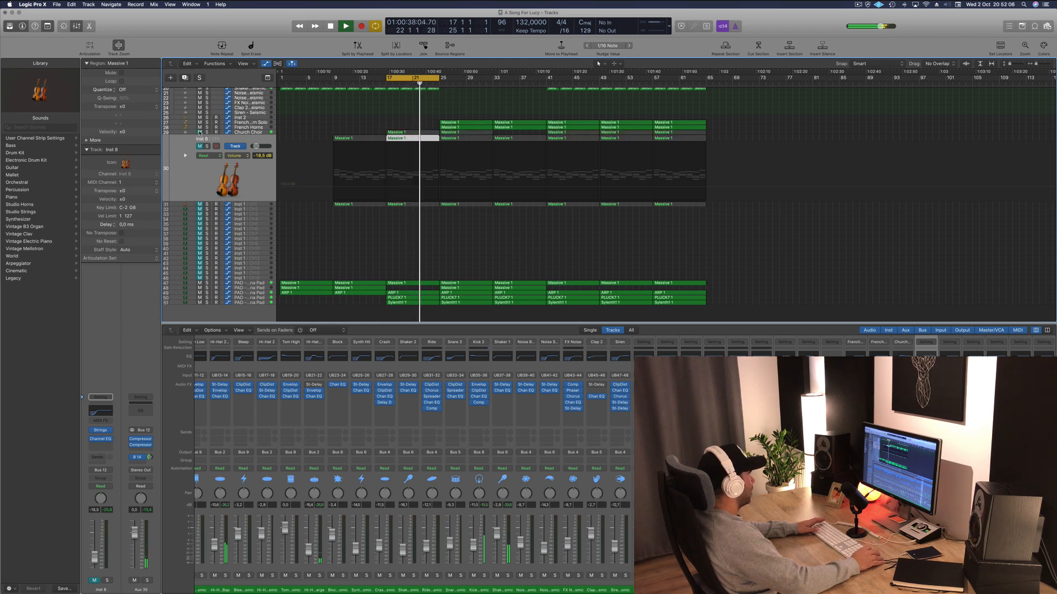
left_click(199, 146)
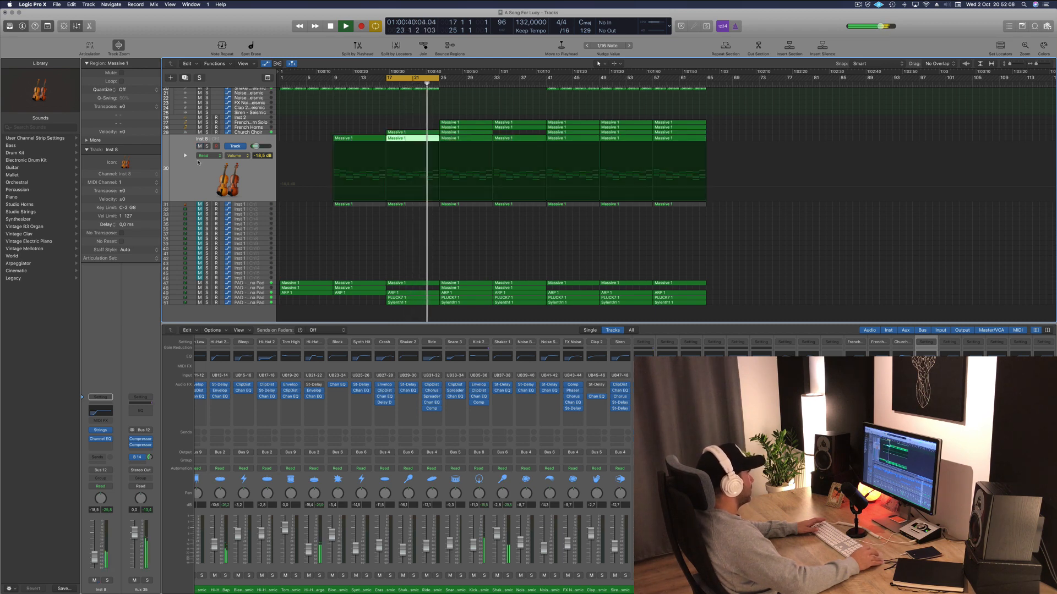
left_click(200, 205)
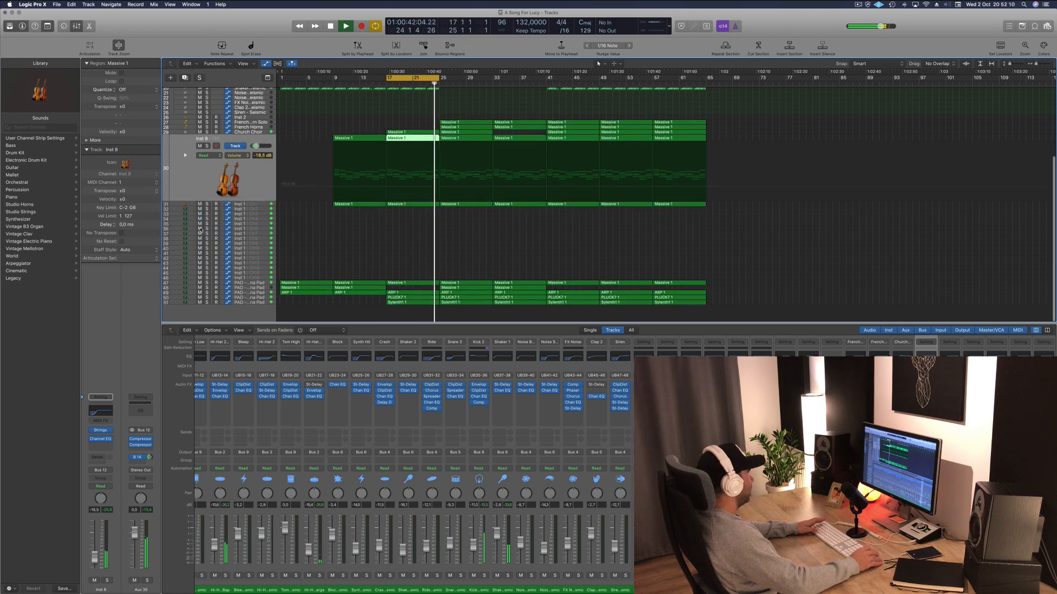
Compare the cycle's opening with the Church Choir track muted and unmuted
left_click(263, 127)
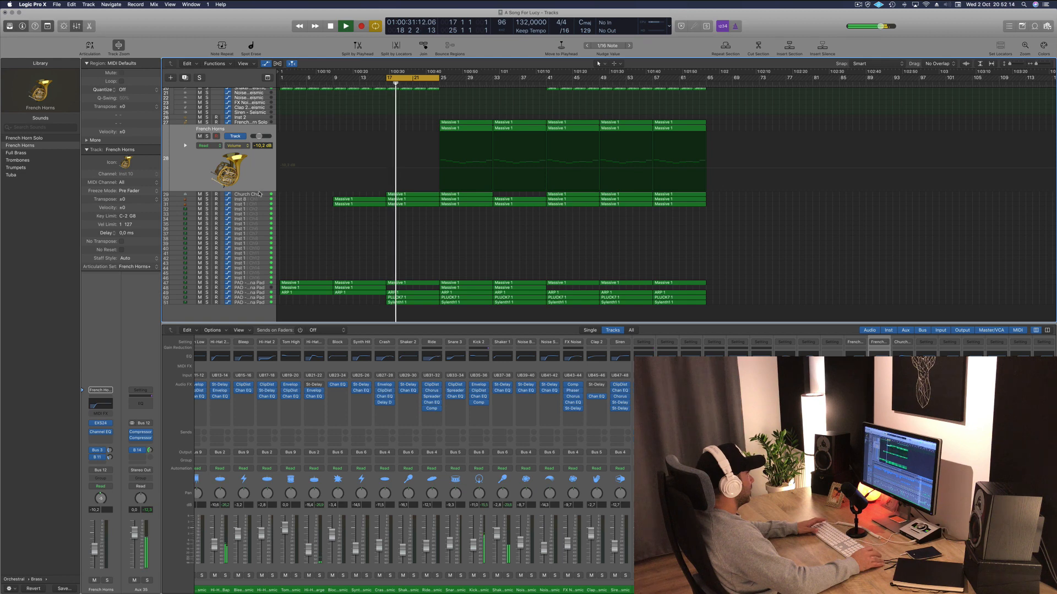
left_click(260, 194)
left_click(199, 141)
key("space")
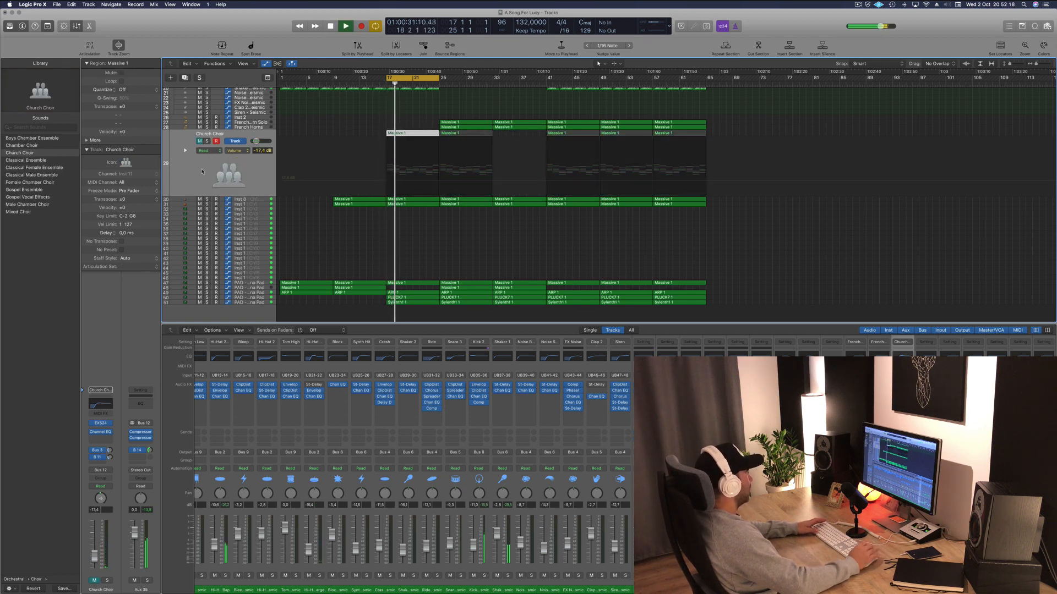
left_click(200, 141)
key("space")
key("space")
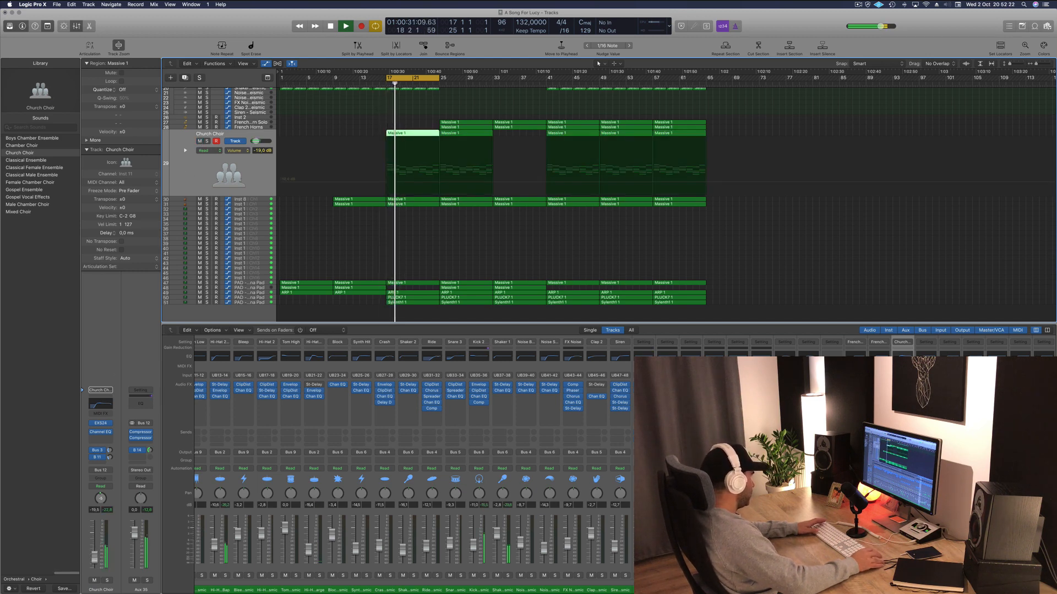
Lower the Church Choir track's volume to -25.5 dB and save the project
left_click_drag(94, 554, 95, 561)
left_click(547, 243)
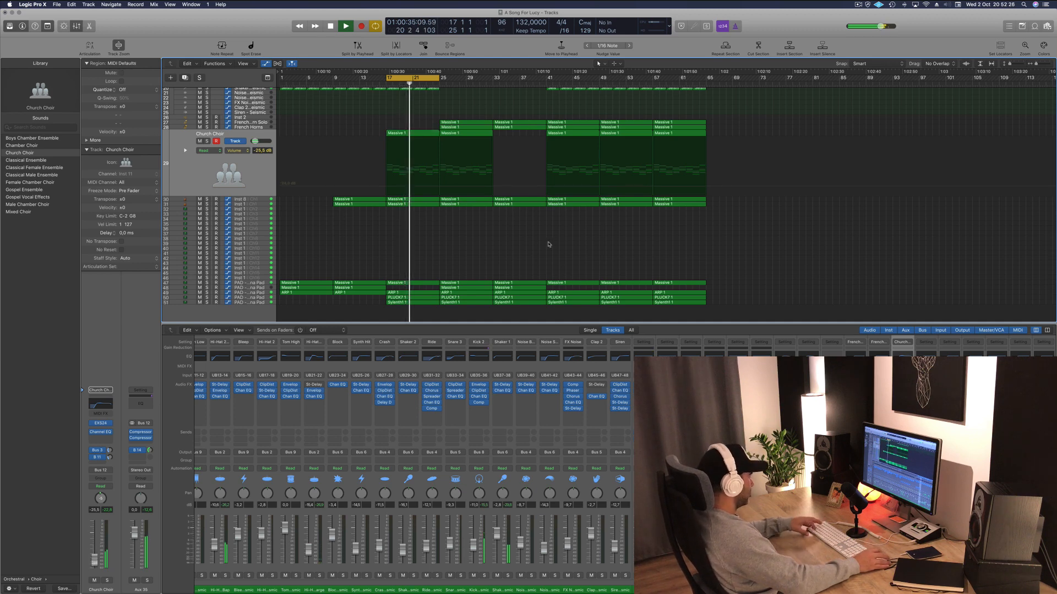
key("super+s")
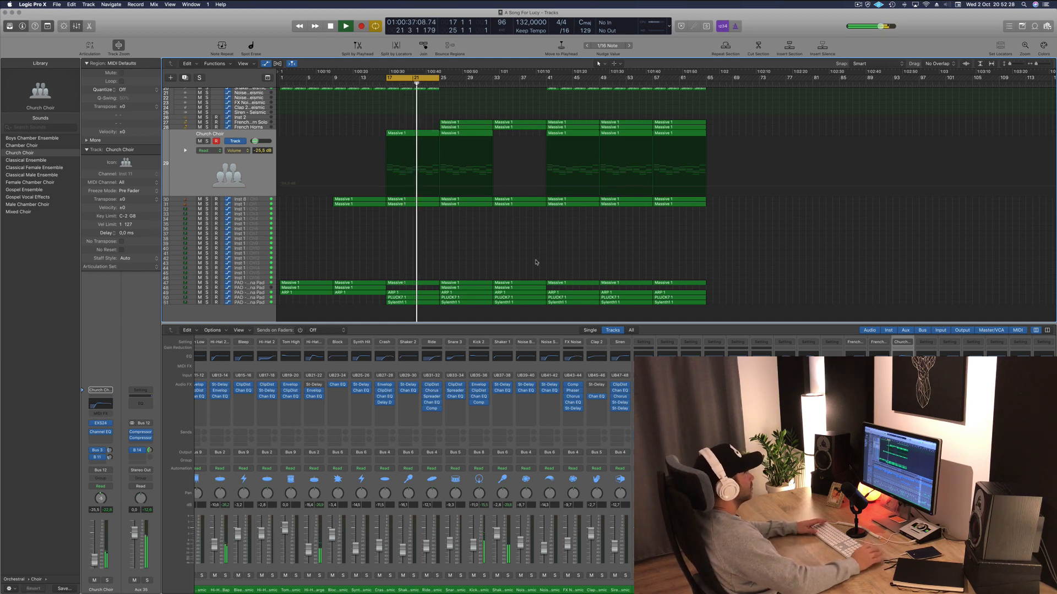
Extend the cycle range so it runs from bar 17 to bar 41
mouse_move(553, 584)
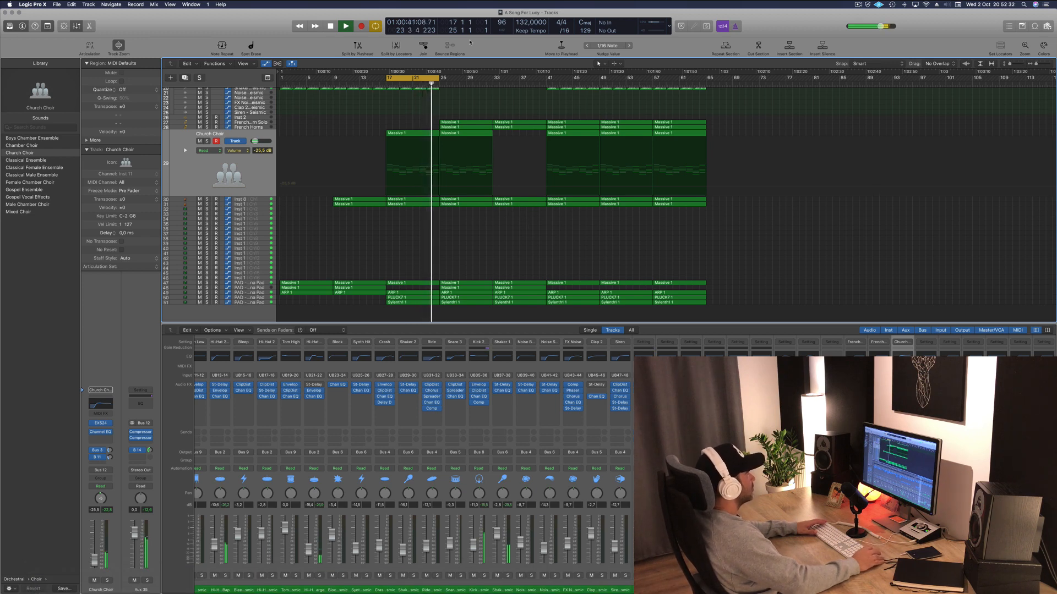
left_click_drag(438, 77, 548, 89)
scroll(573, 190, "up", 6)
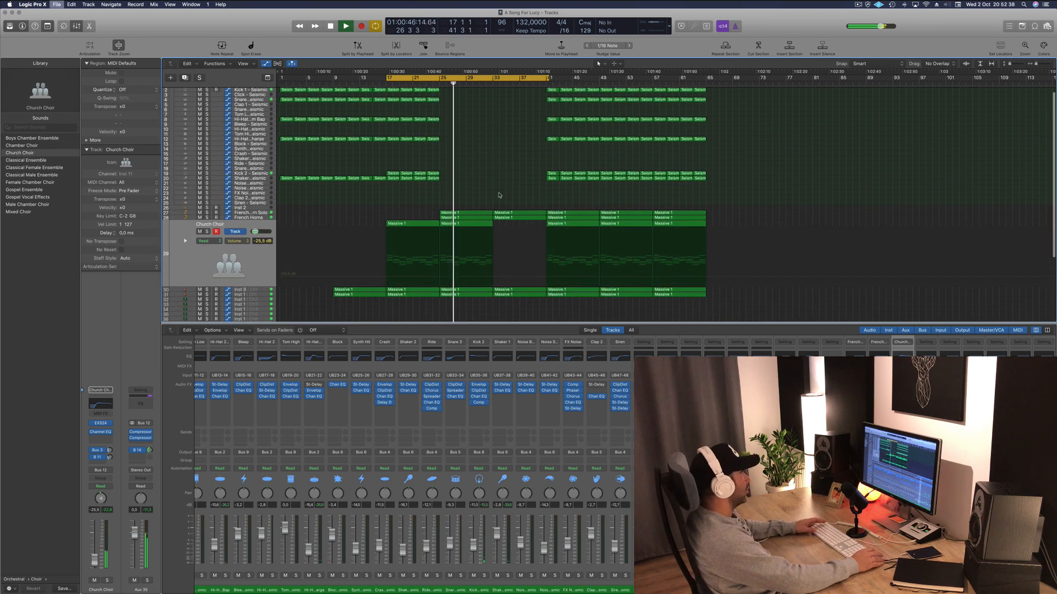
scroll(490, 201, "down", 5)
scroll(480, 205, "down", 1)
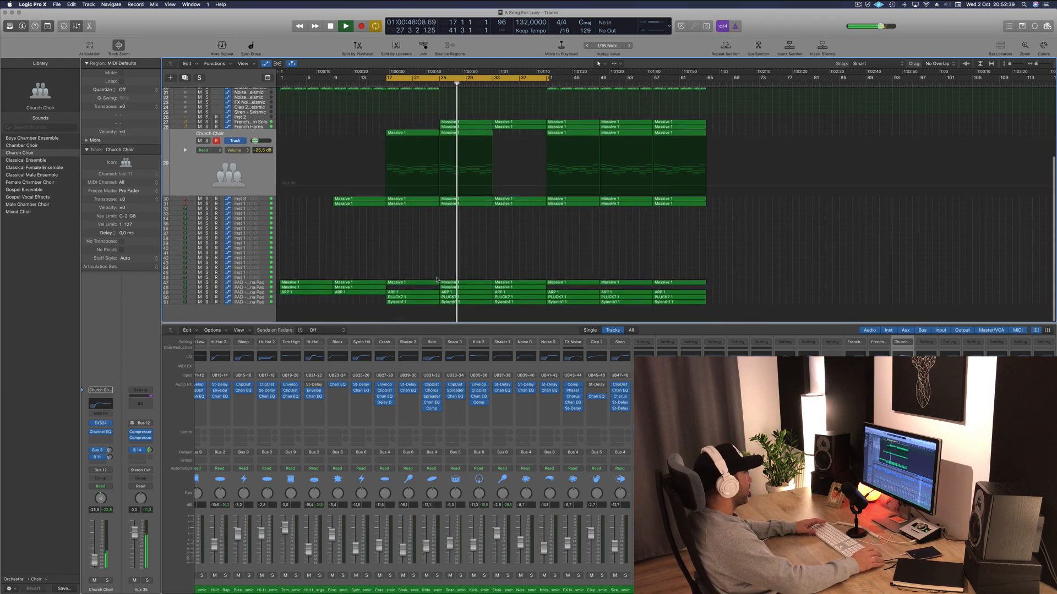
Delete the PLUCK regions at bars 25 and 33 from their pad track
left_click(261, 297)
left_click(462, 237)
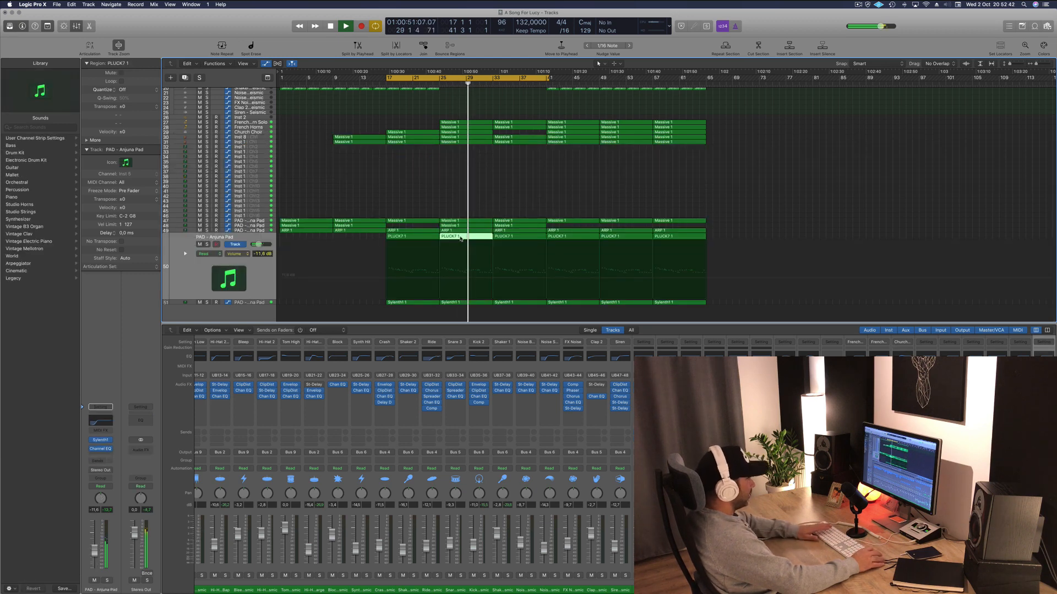
key("Delete")
left_click(518, 236)
key("Delete")
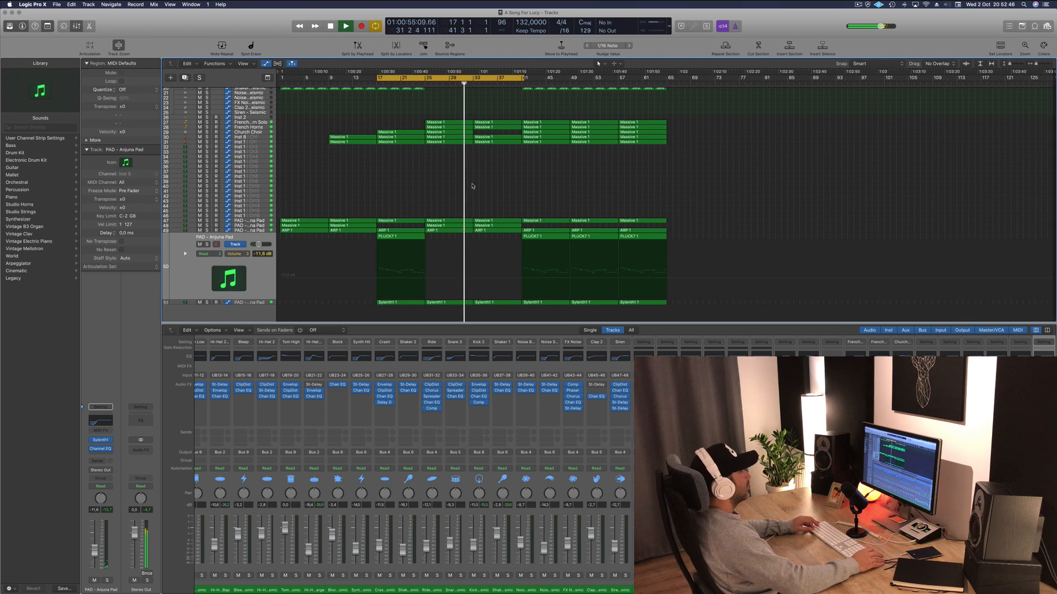
Briefly solo the Inst 12 Massive pad track, delete its region at bar 33 and replay from that bar
scroll(472, 187, "up", 2)
scroll(472, 186, "up", 2)
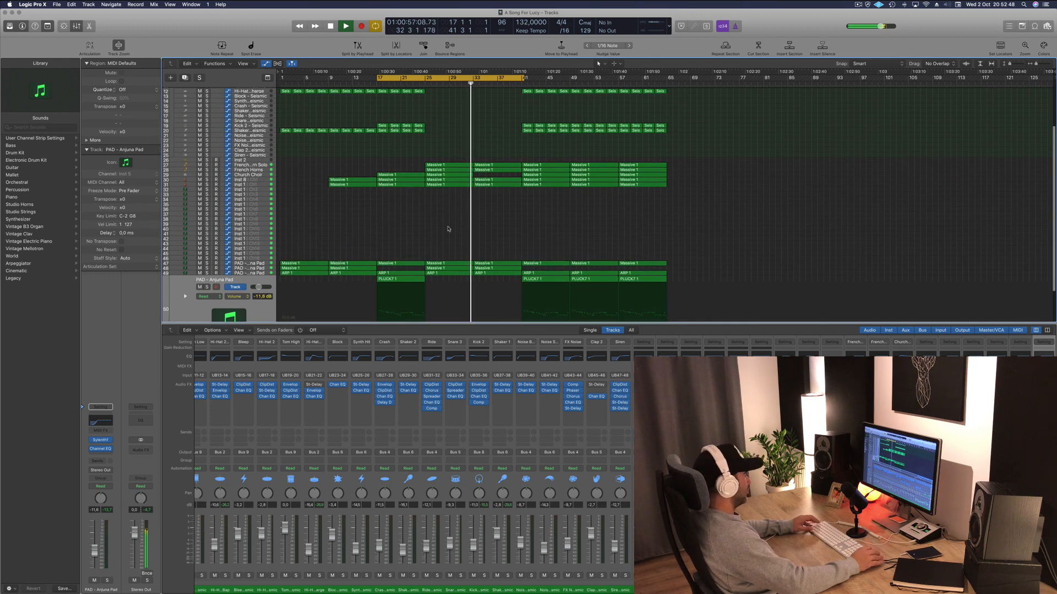
scroll(462, 243, "up", 1)
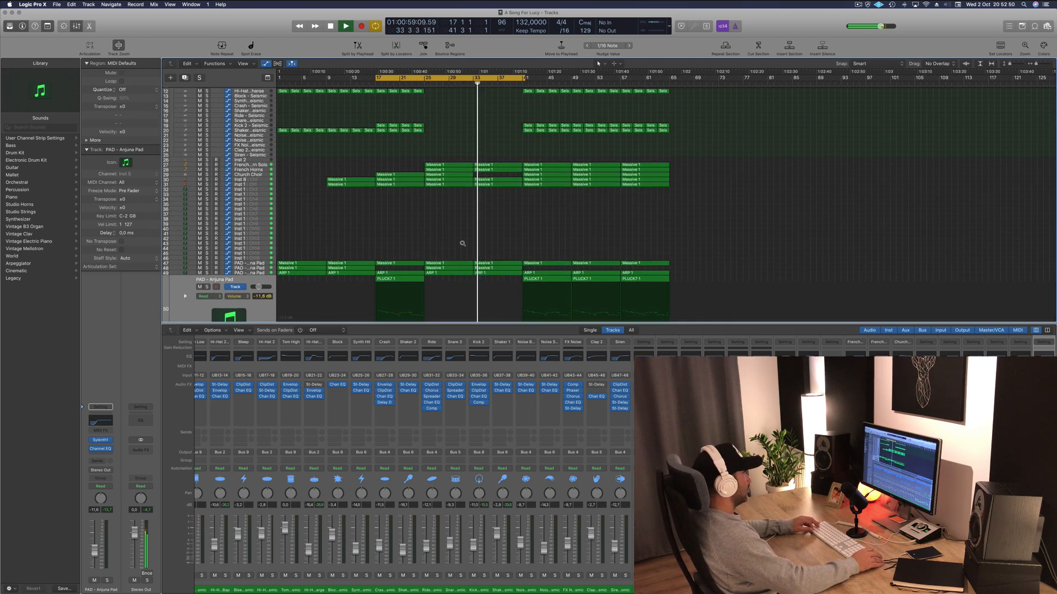
scroll(462, 244, "down", 3)
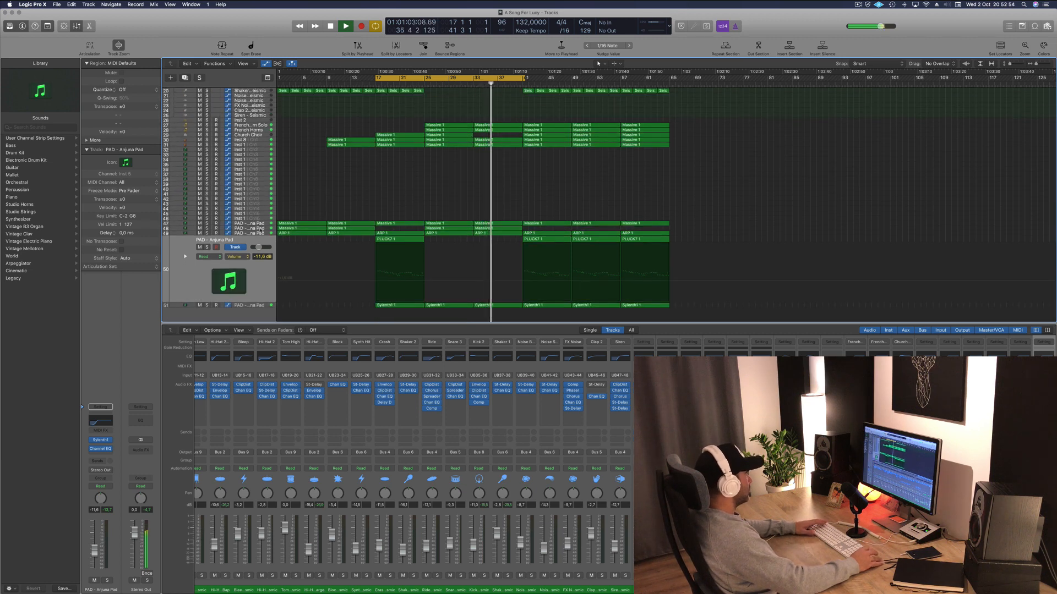
left_click(263, 229)
left_click(207, 237)
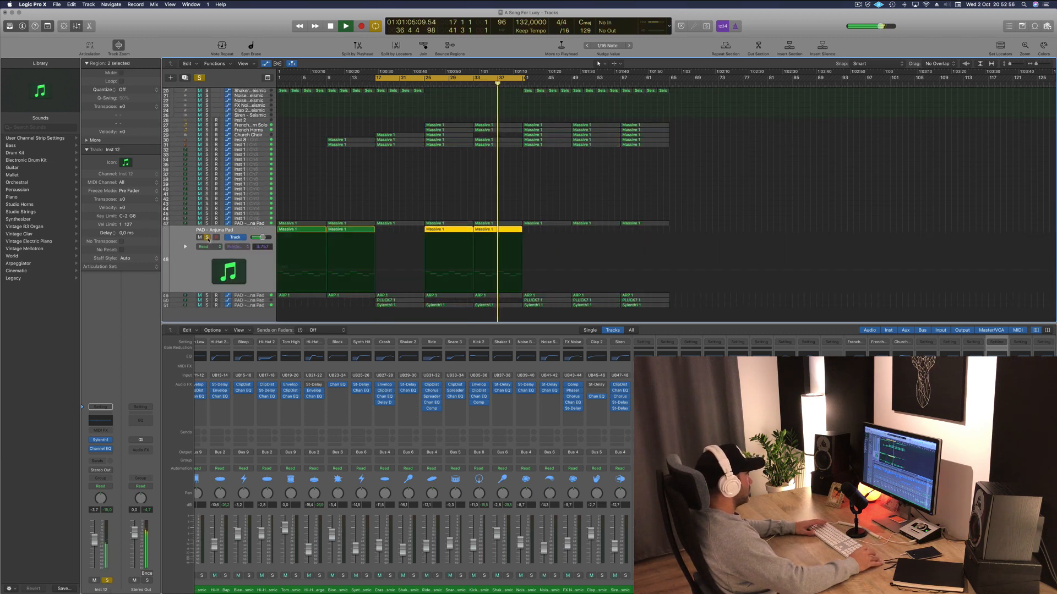
left_click(207, 237)
left_click(510, 231)
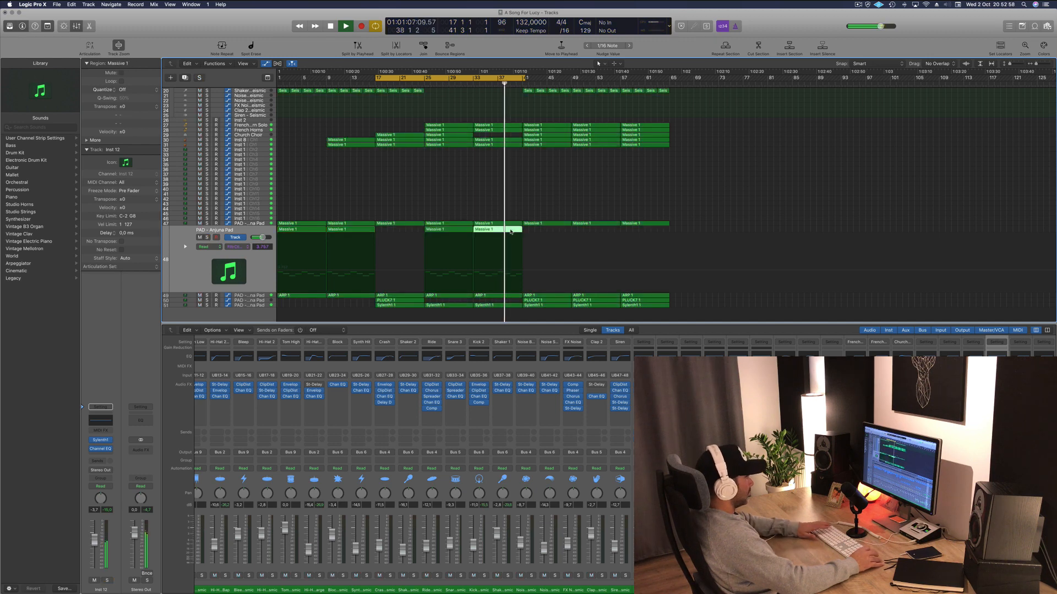
left_click(470, 81)
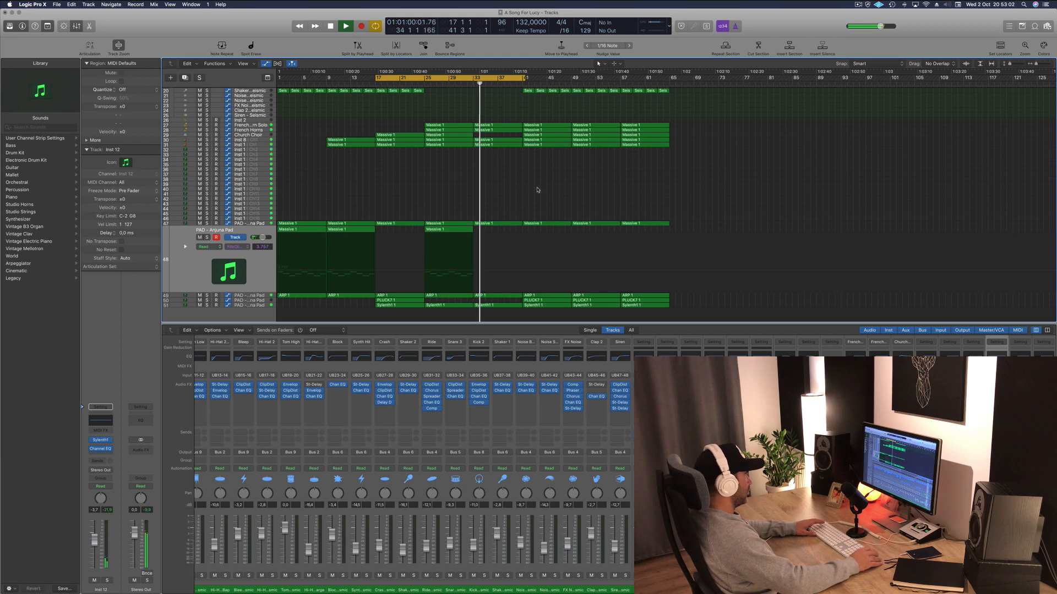
Delete the Sylenth1 regions at bars 33 and 25 from their pad track, replaying the lead-in to bar 25 in between
left_click(264, 296)
left_click(262, 306)
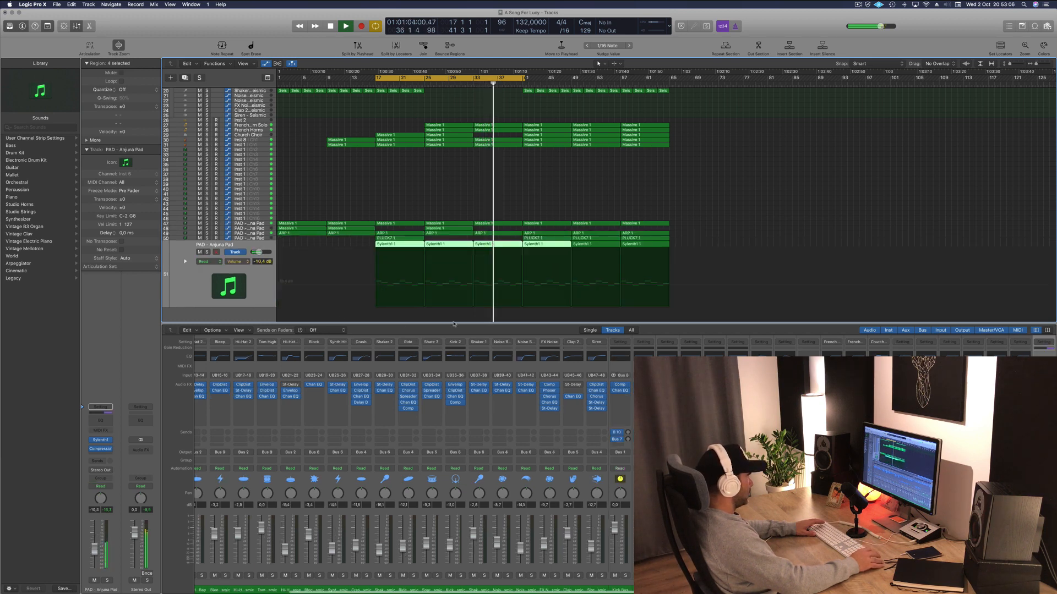
left_click(501, 244)
key("Delete")
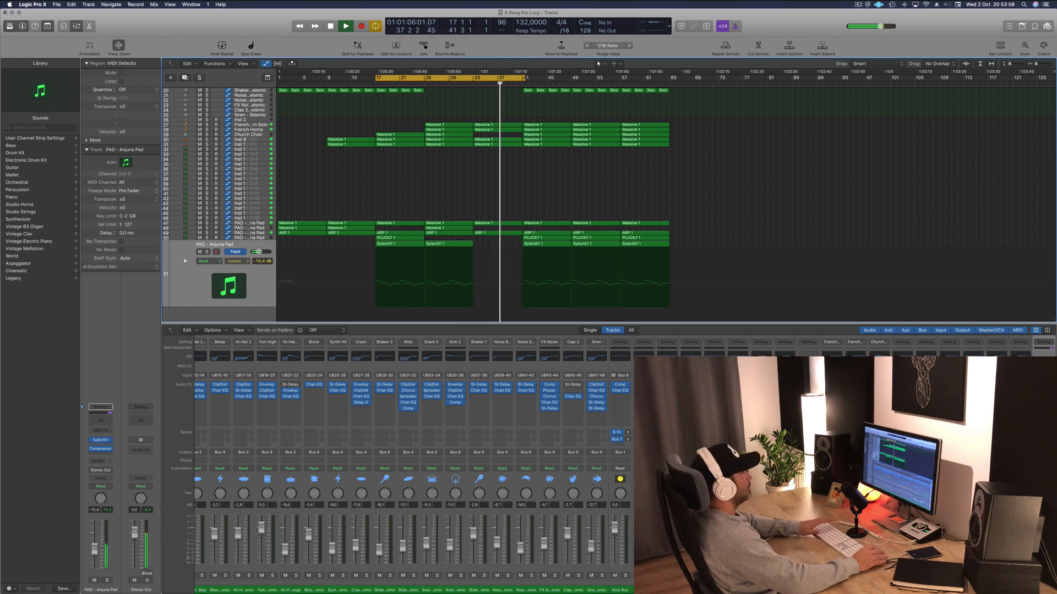
left_click(418, 85)
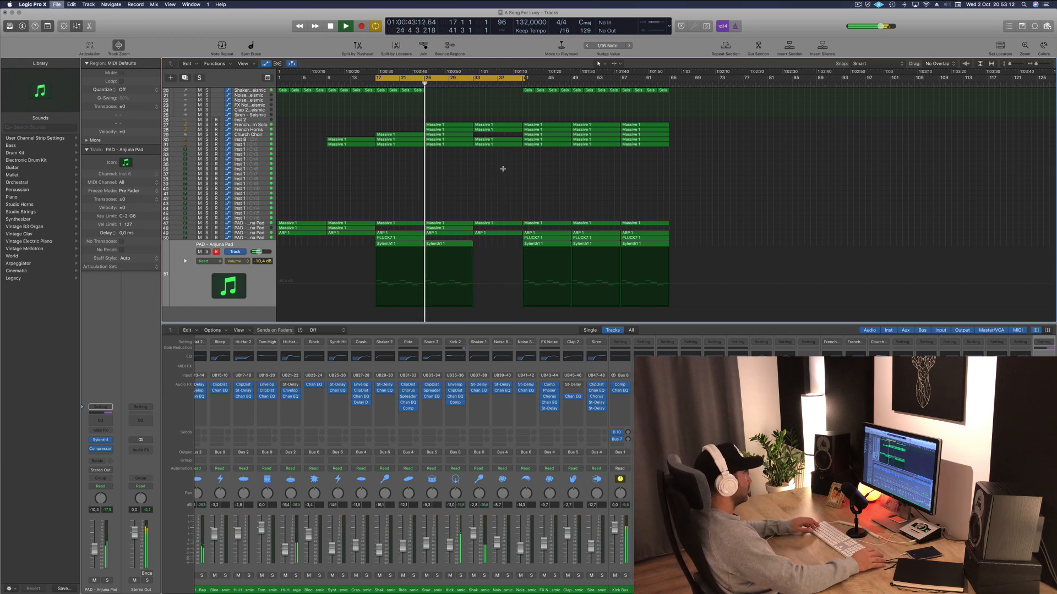
left_click(455, 245)
key("Delete")
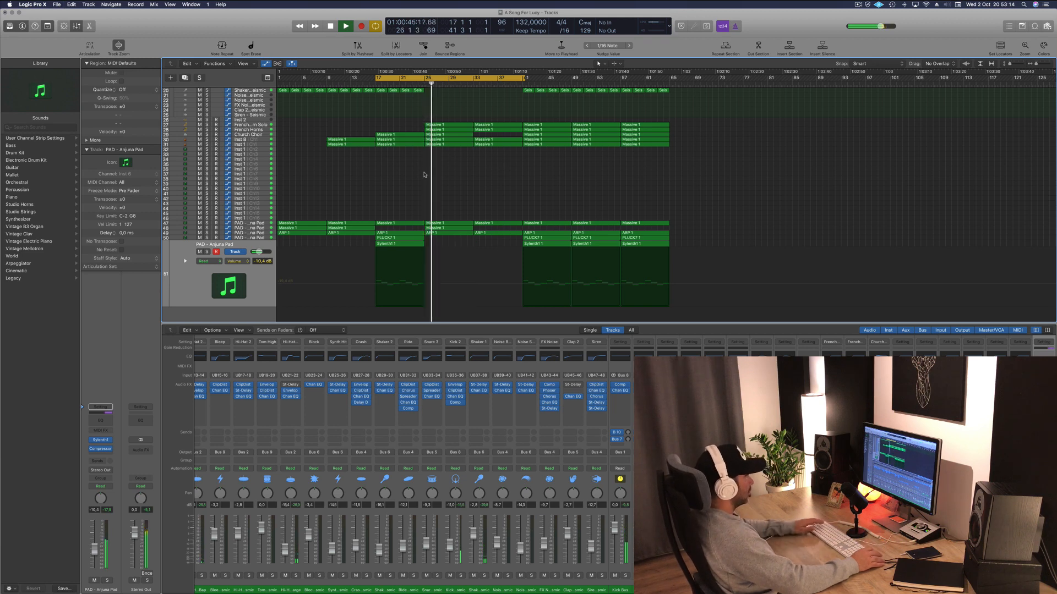
Copy the Massive region at bar 25 to bar 33 on the Inst 12 pad track and replay the cycle
left_click(449, 228)
left_click_drag(449, 228, 498, 229, "alt")
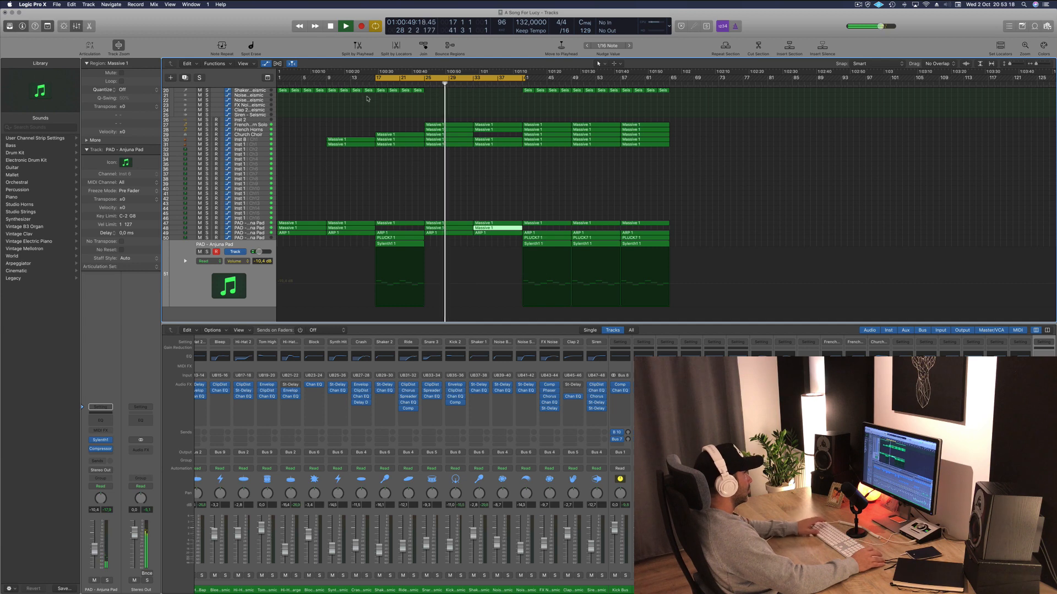
key("space")
key("space")
left_click(460, 186)
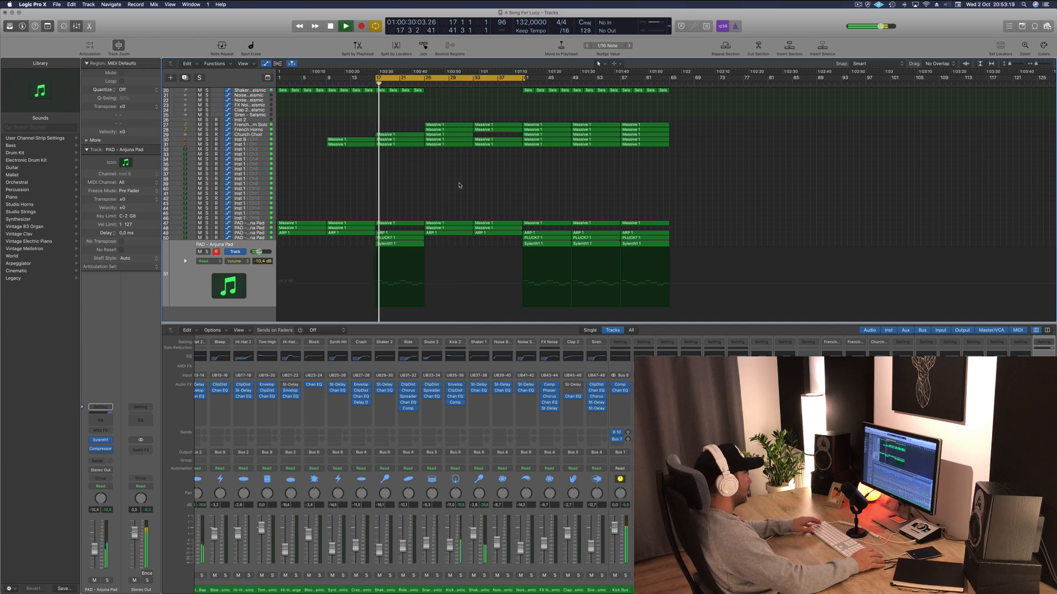
Mute the Sylenth1 pad track and stop playback
left_click(398, 244)
left_click(200, 252)
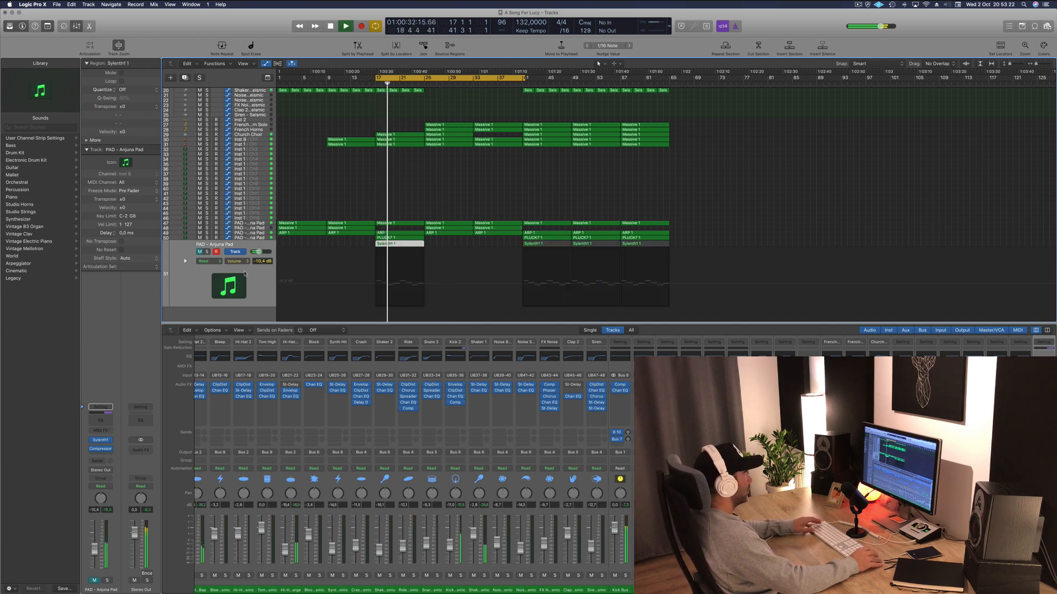
key("space")
Move the Inst 12 pad's Massive region from bar 9 to bar 17, replay the cycle and copy the region back to bar 9
left_click_drag(351, 230, 400, 230)
key("space")
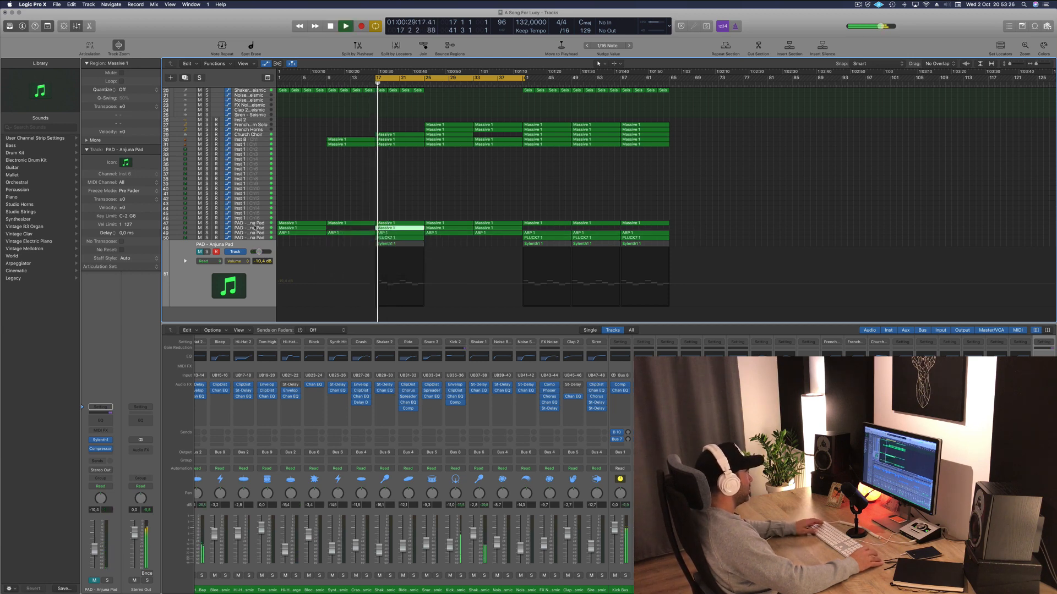
left_click(259, 228)
left_click(406, 196)
left_click_drag(396, 230, 347, 231)
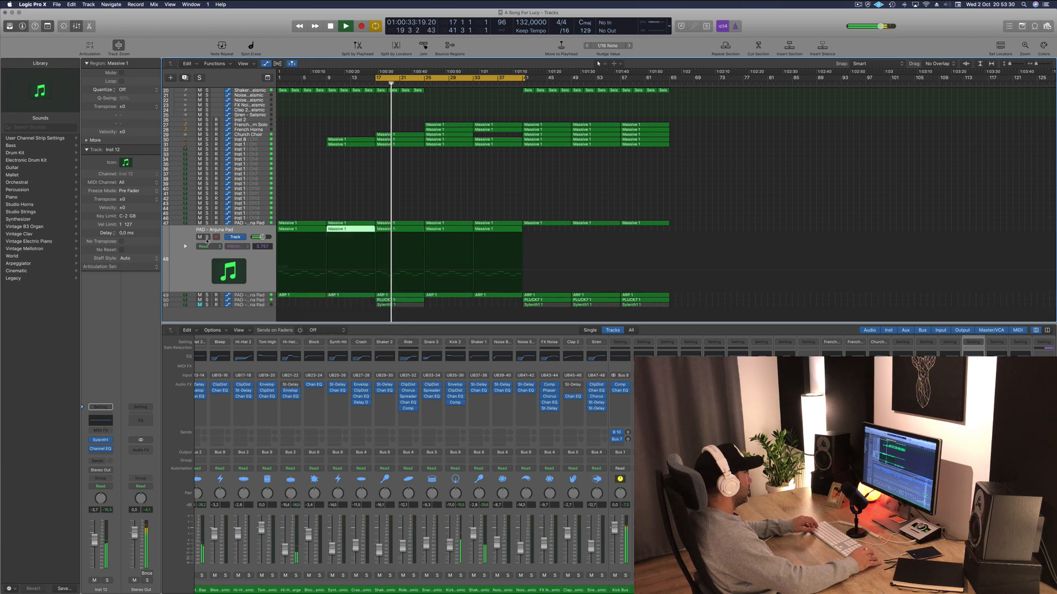
Briefly solo the Inst 12 Massive pad track and listen to the cycle with the full mix past bar 25
left_click(208, 237)
left_click(208, 237)
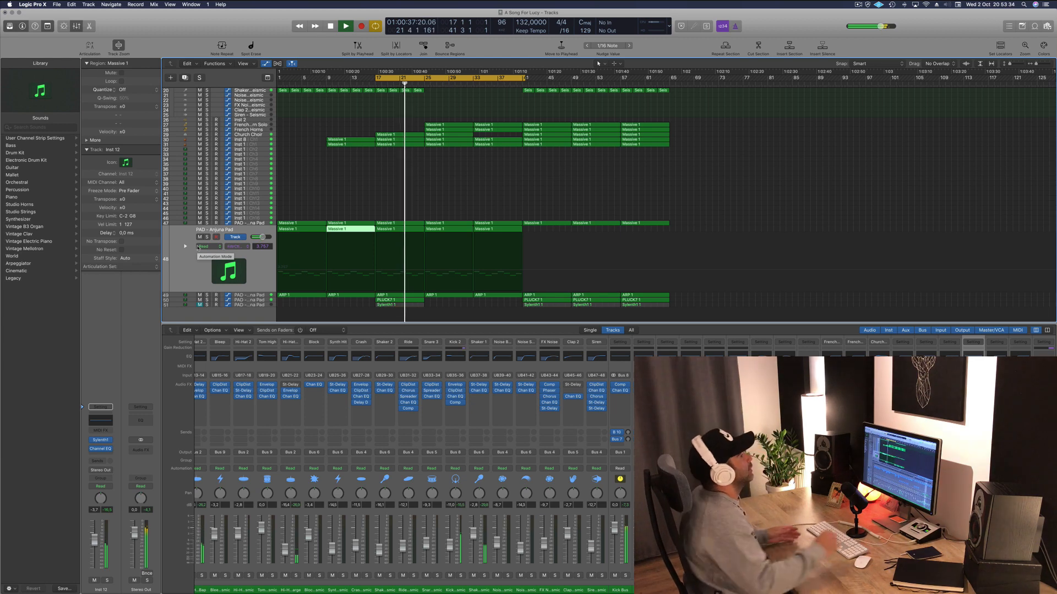
left_click(633, 173)
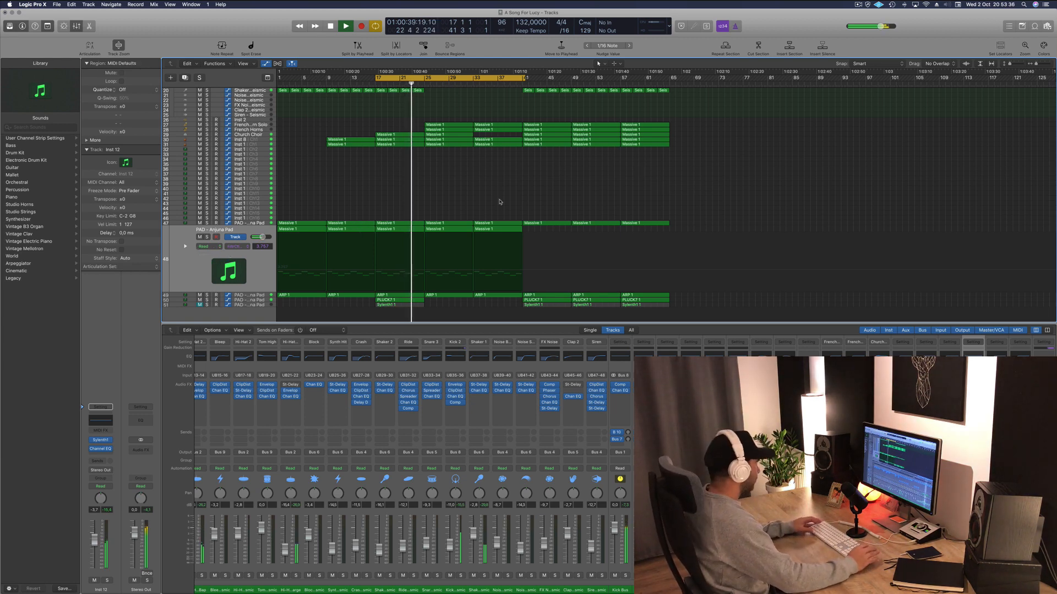
scroll(457, 195, "up", 3)
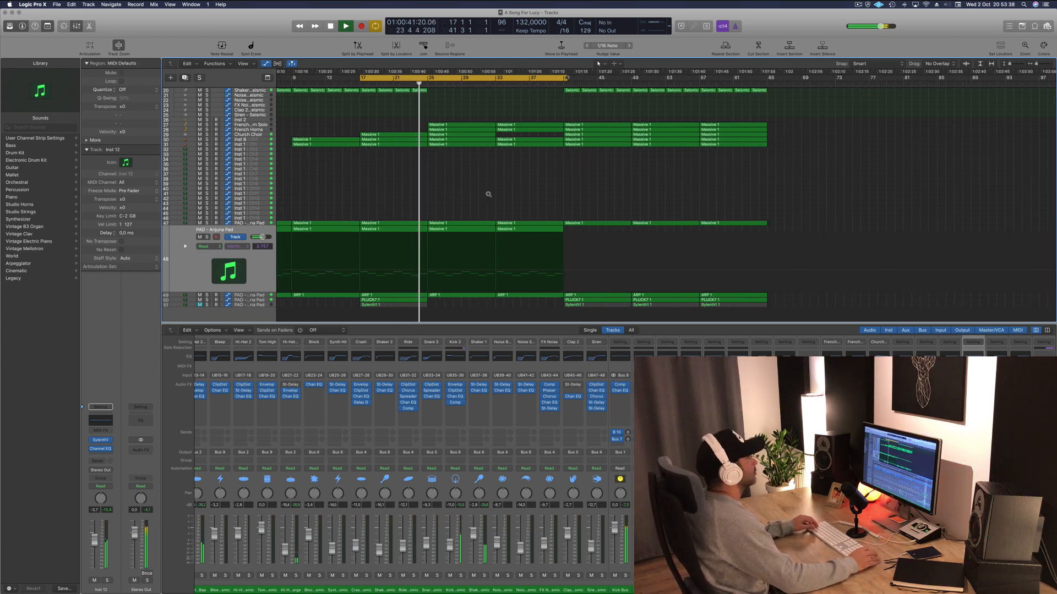
scroll(489, 195, "down", 2)
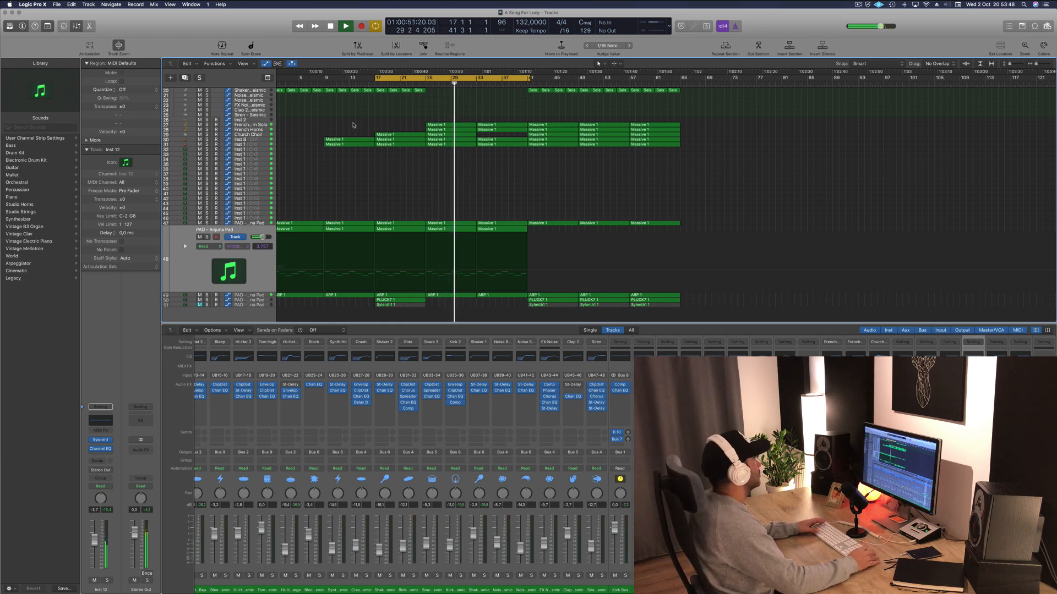
Select the Church Choir track and briefly toggle solo mode while the cycle plays
left_click(256, 135)
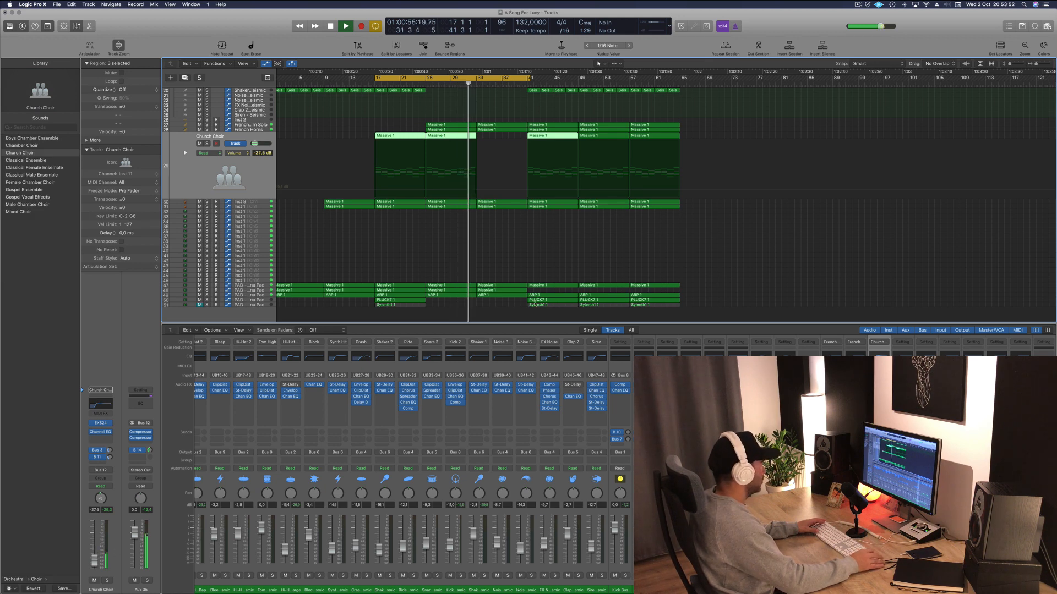
left_click(604, 250)
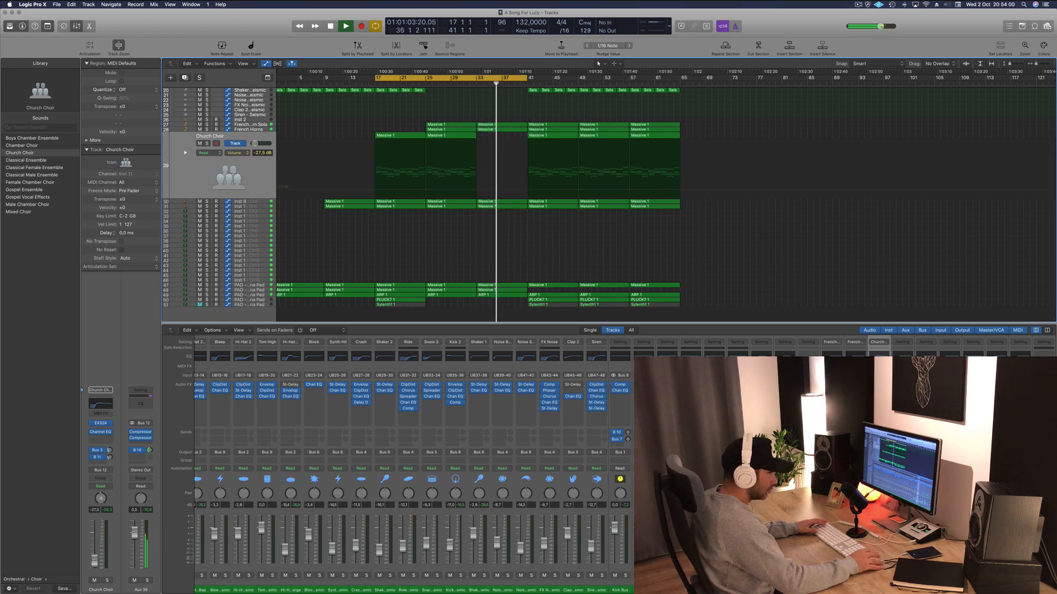
scroll(413, 467, "right", 6)
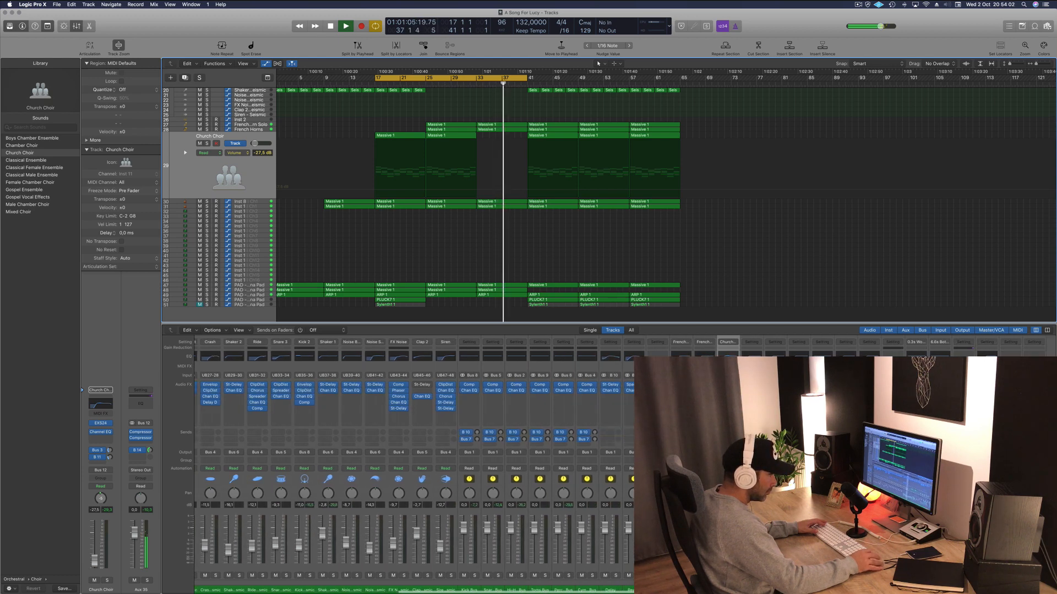
key("s")
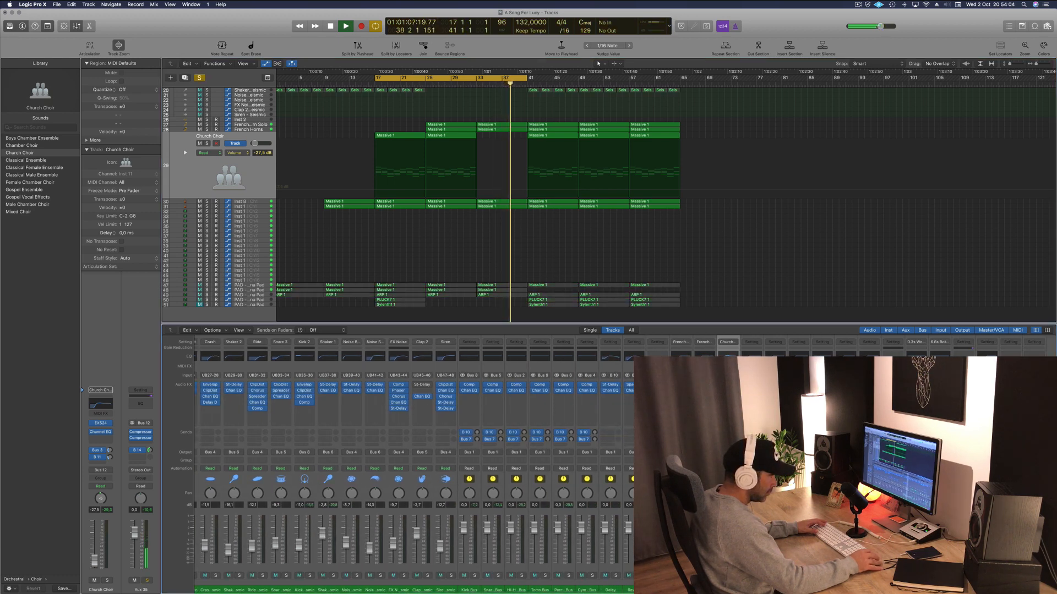
key("s")
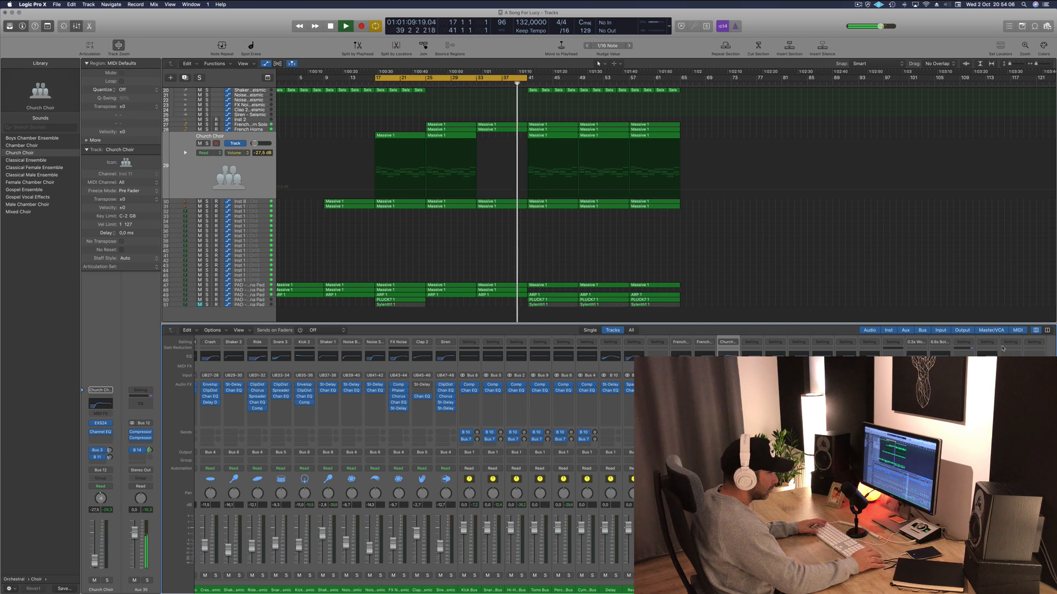
Raise the low-cut filter in the Aux 36 Channel EQ to 580 Hz with a Q of 0.79 and close the EQ
key("v")
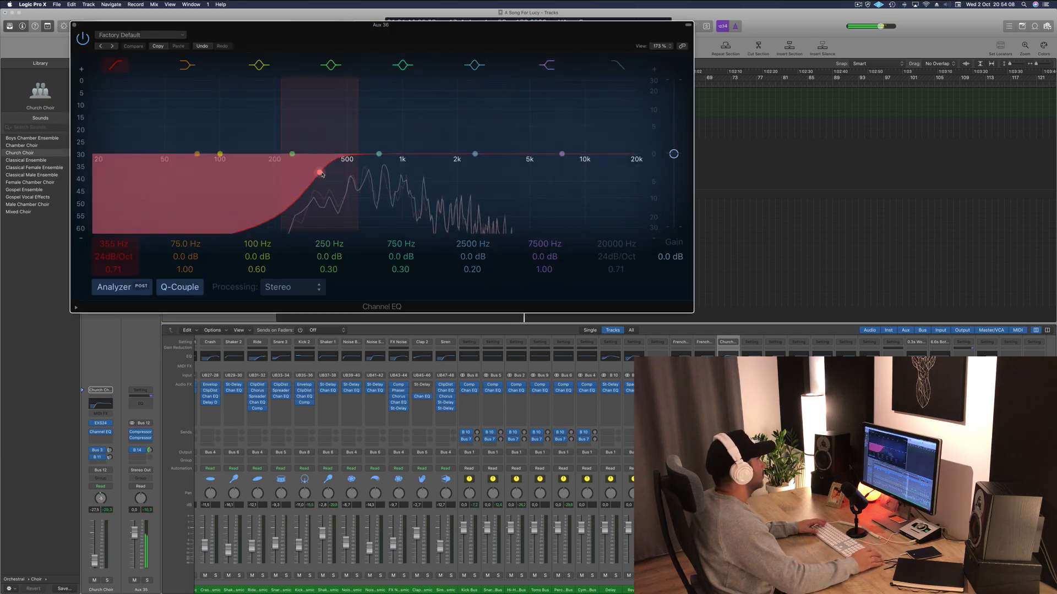
left_click_drag(278, 147, 317, 143)
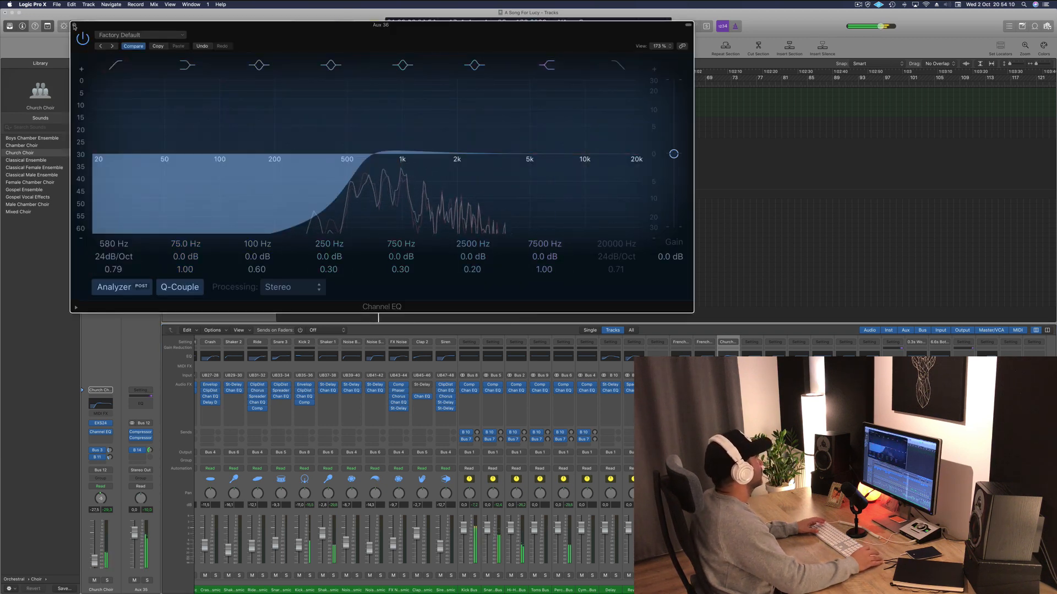
key("v")
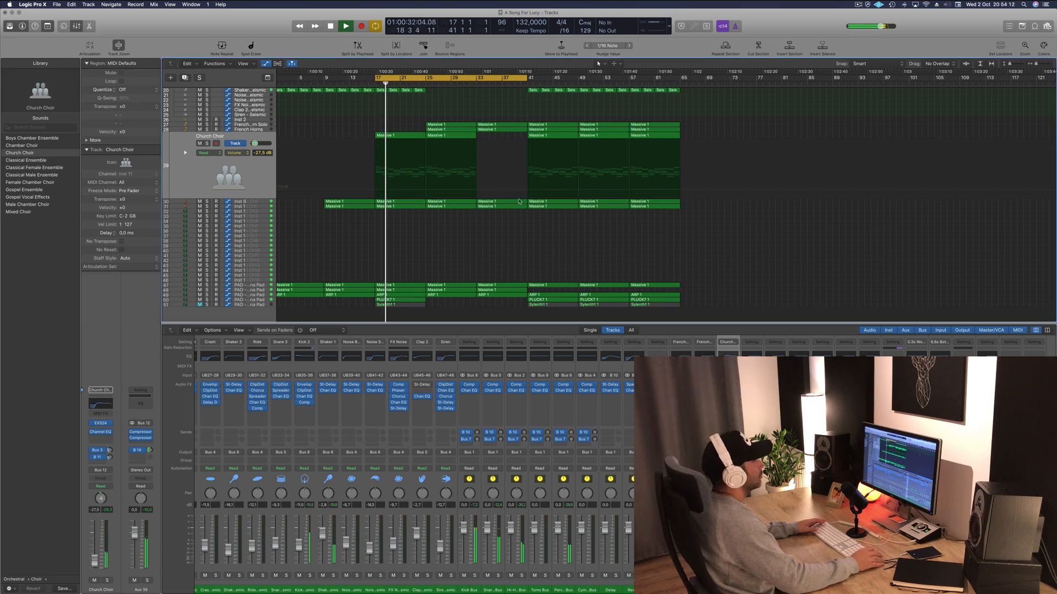
left_click(859, 5)
left_click(873, 32)
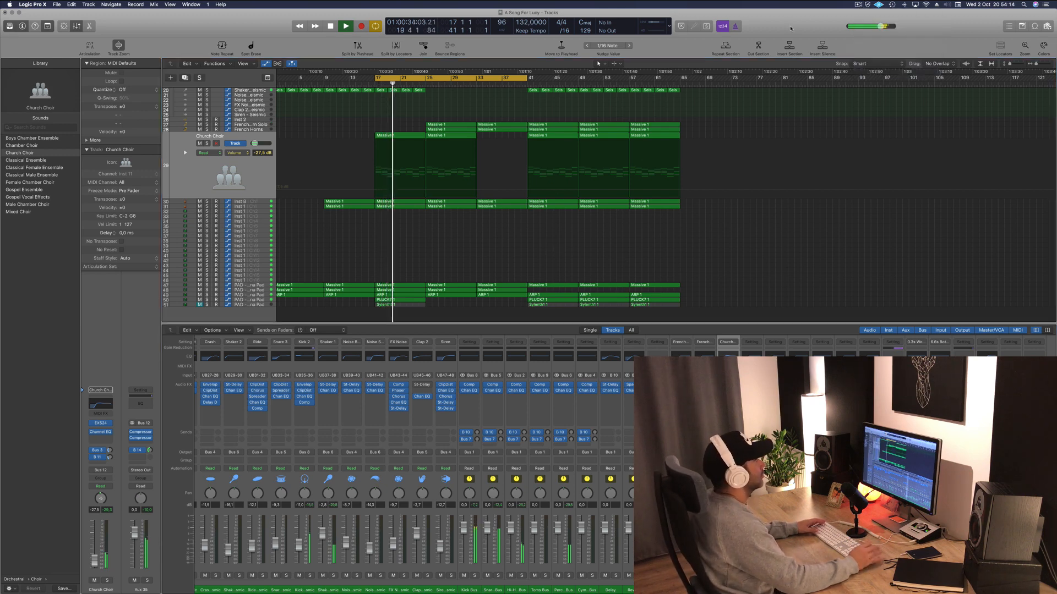
Restart the cycle from bar 17 and briefly solo the Inst 8 strings track
scroll(524, 259, "up", 4)
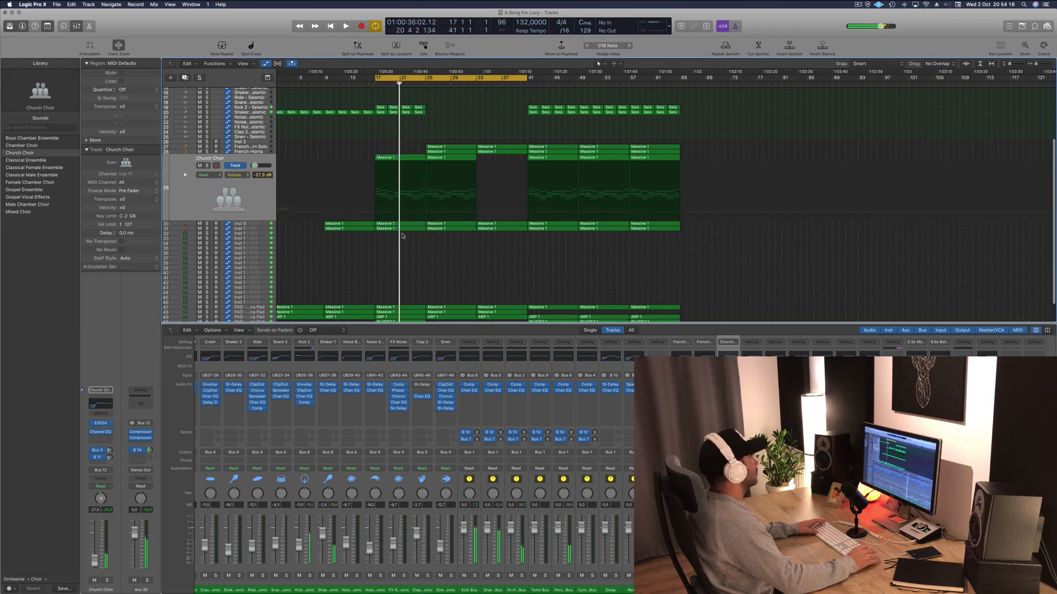
key("Return")
left_click(207, 225)
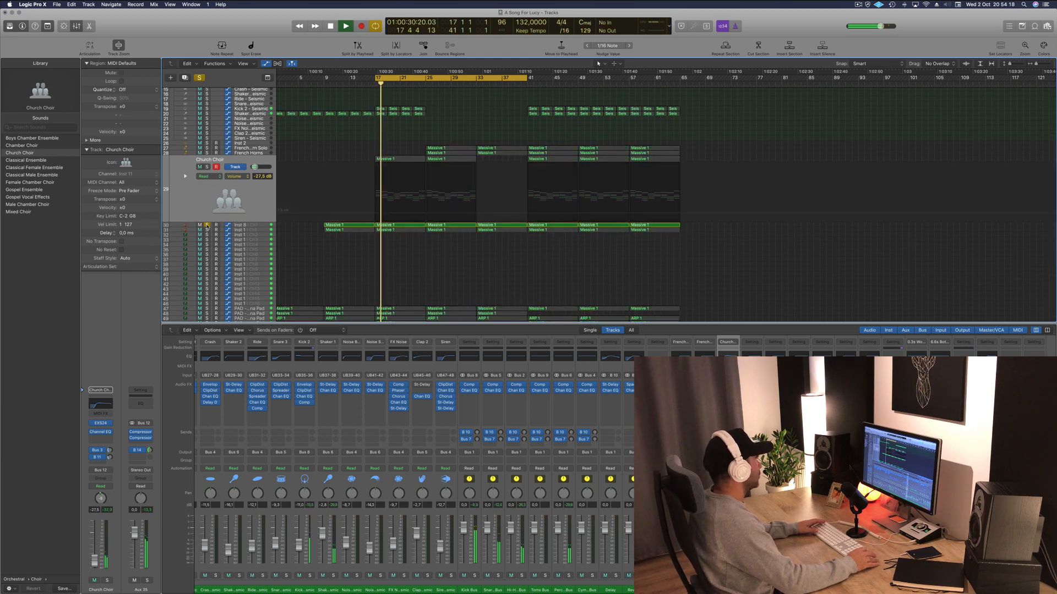
left_click(207, 225)
left_click(261, 224)
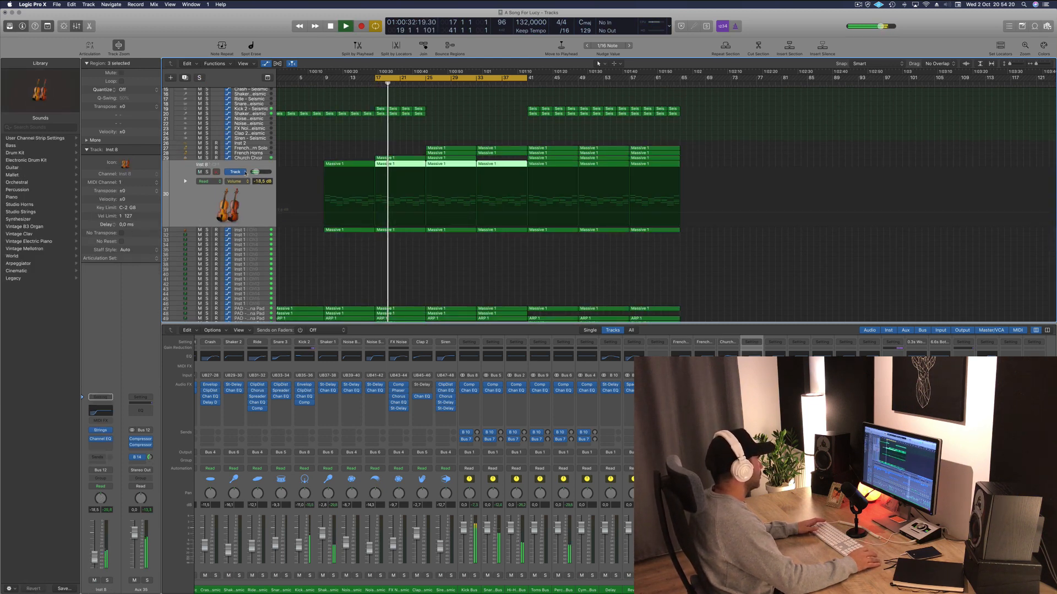
Briefly solo the Inst 1 strings track below Inst 8, lower its volume to -24.0 dB and replay the cycle
left_click(247, 232)
key("space")
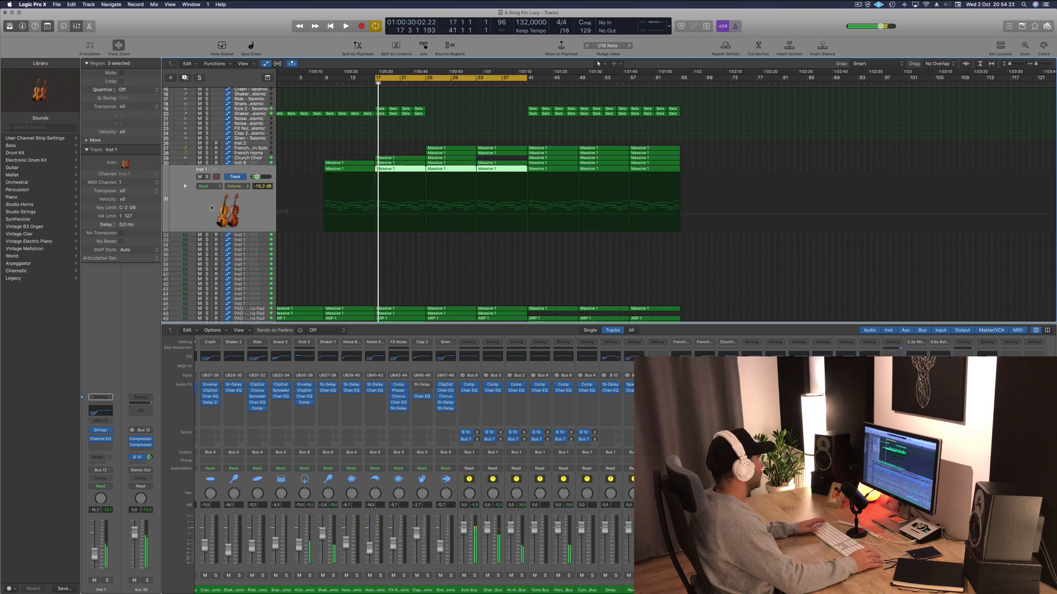
left_click(207, 177)
left_click(207, 177)
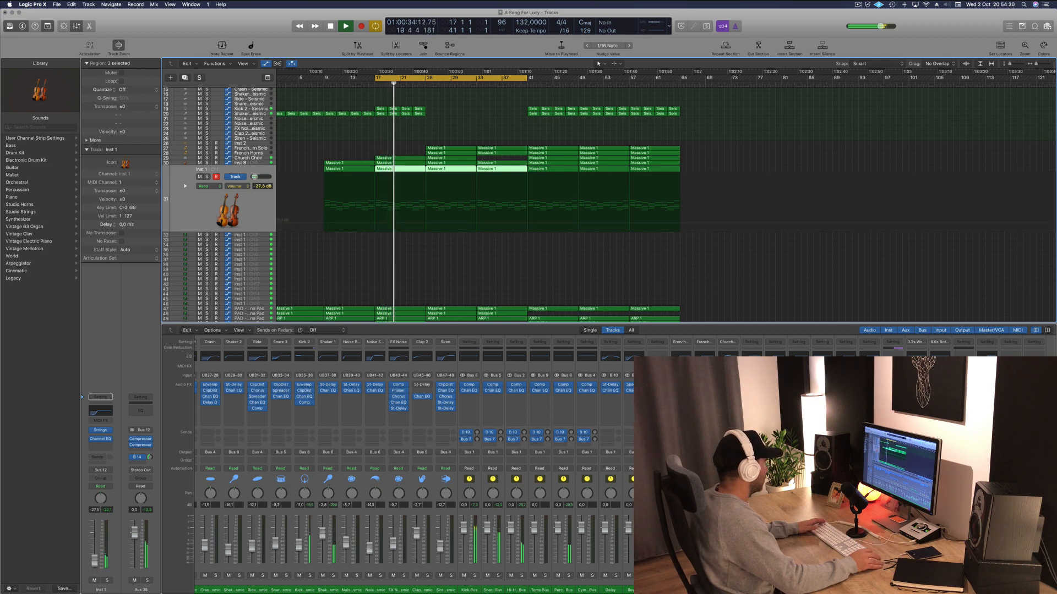
key("Return")
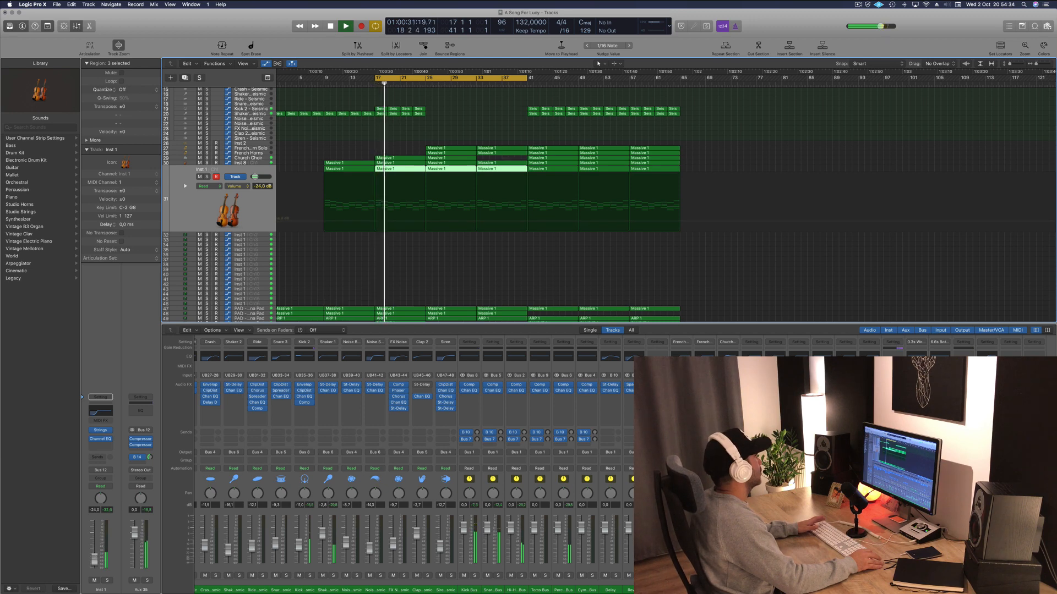
Adjust the Channel EQ on the Inst 8 strings track, listen to the cycle past bar 25 and stop playback
left_click(262, 163)
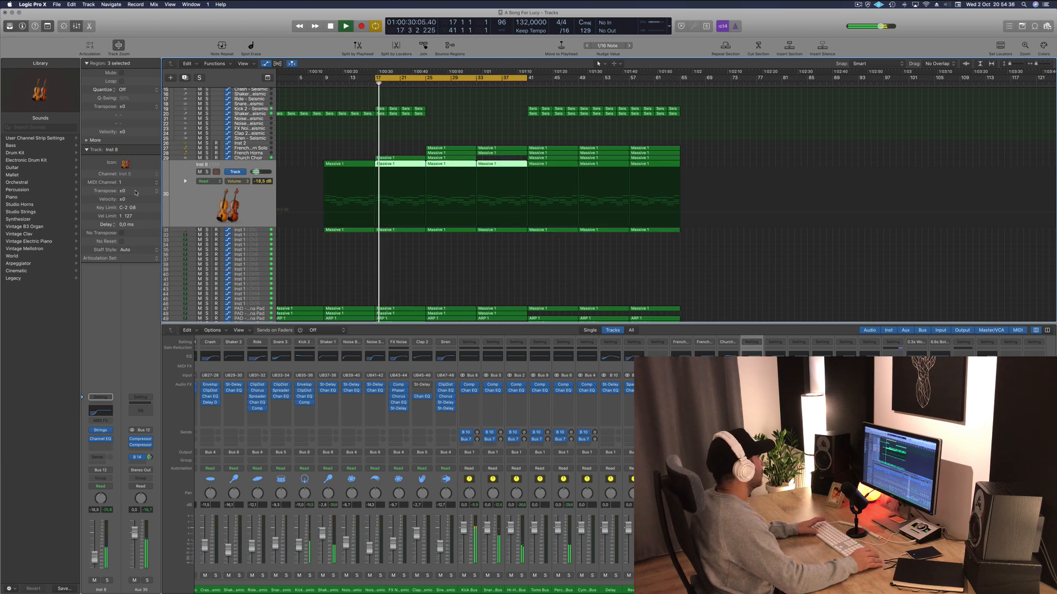
left_click(101, 412)
left_click_drag(408, 149, 476, 134)
left_click_drag(192, 167, 280, 171)
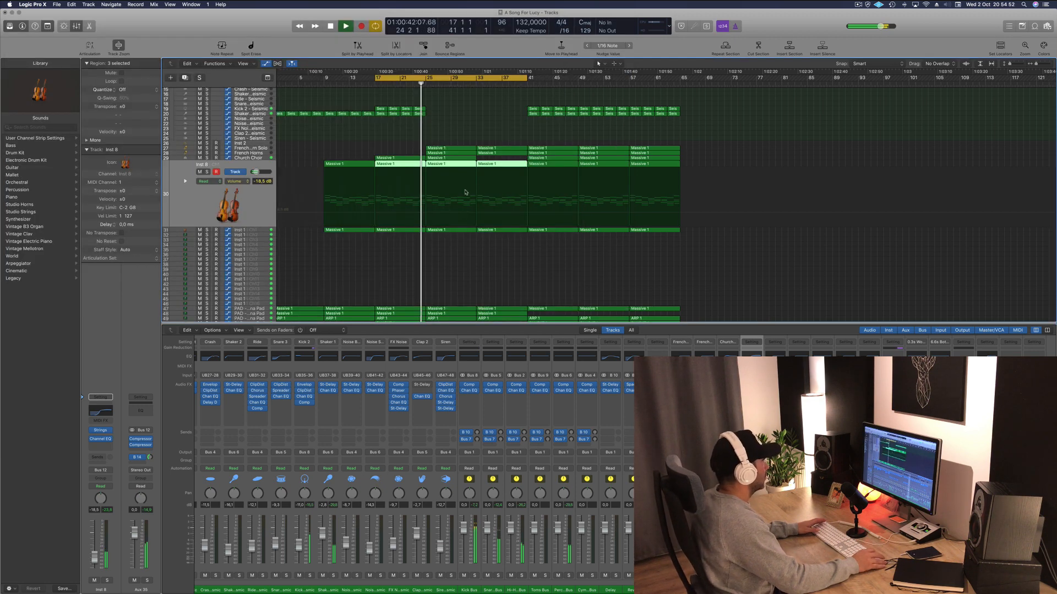
key("super+w")
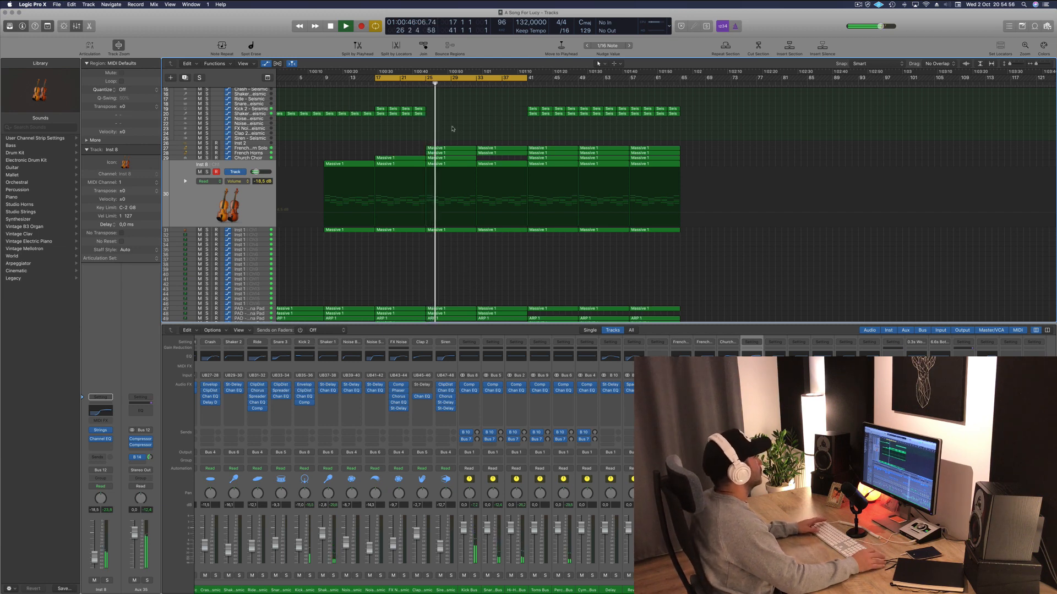
left_click(198, 177)
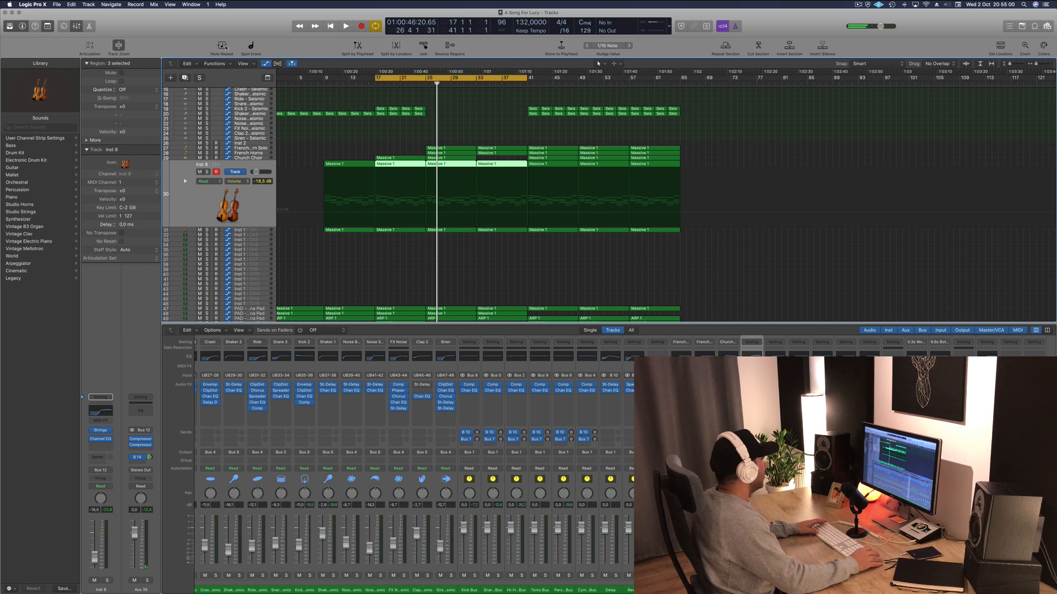
Duplicate the muted Sylenth1 pad track and move the Inst 1 strings track's Massive region at bar 17 onto the copy
scroll(260, 185, "down", 3)
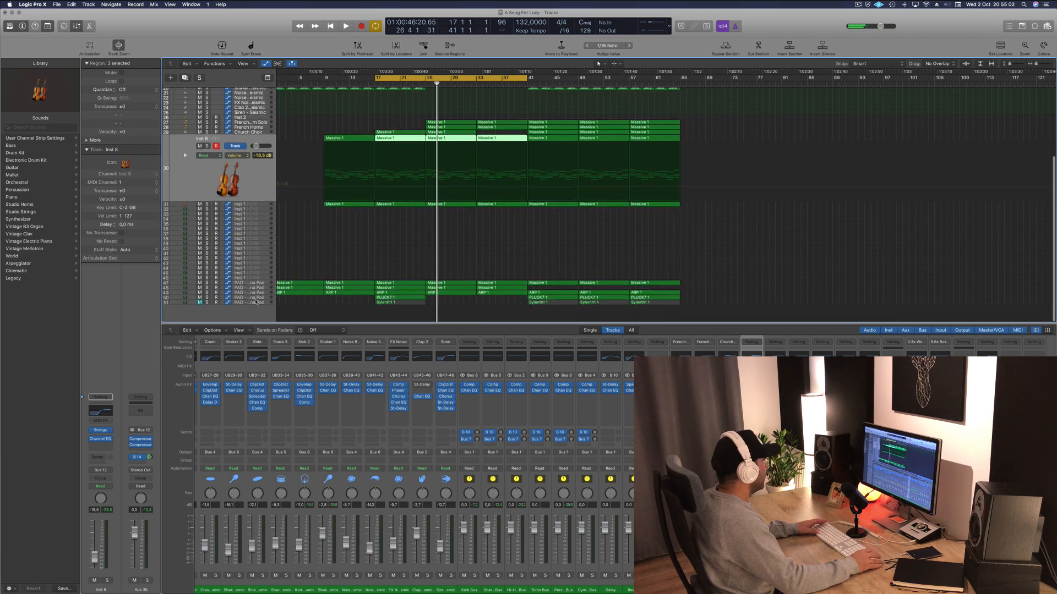
left_click(255, 302)
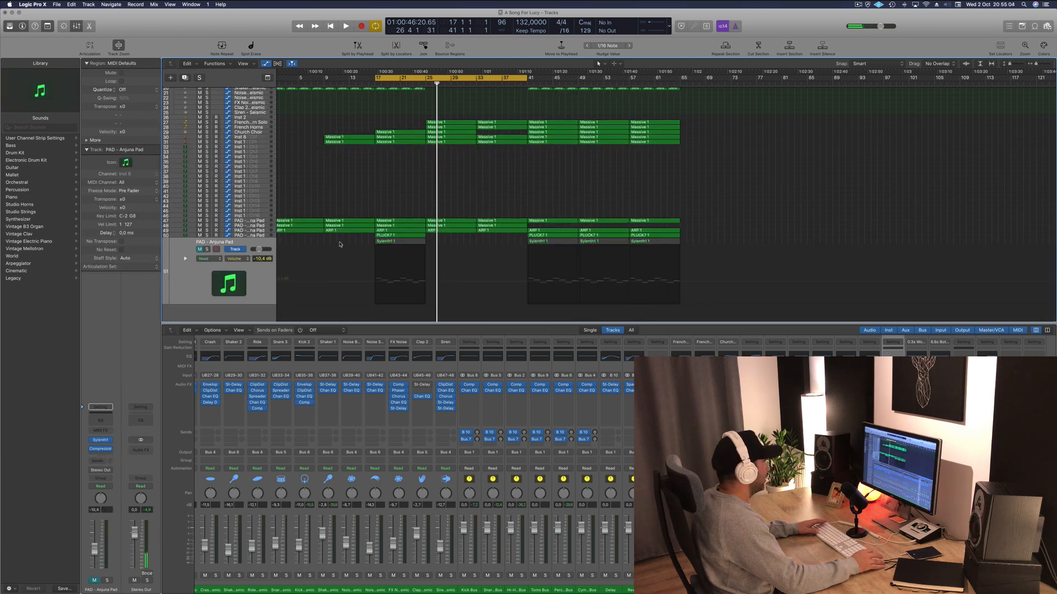
left_click_drag(339, 244, 667, 252)
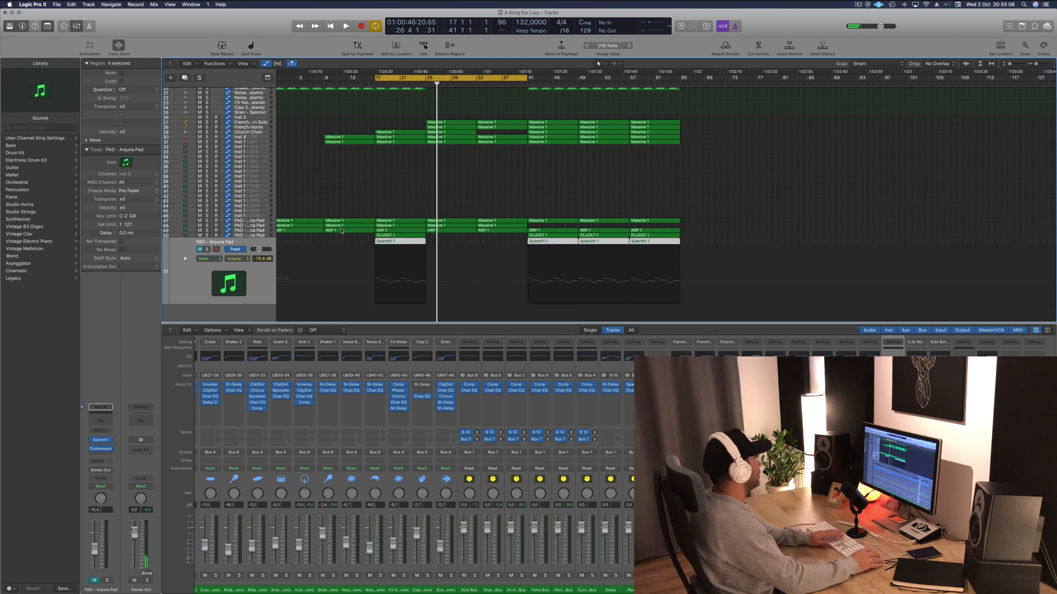
left_click(250, 275)
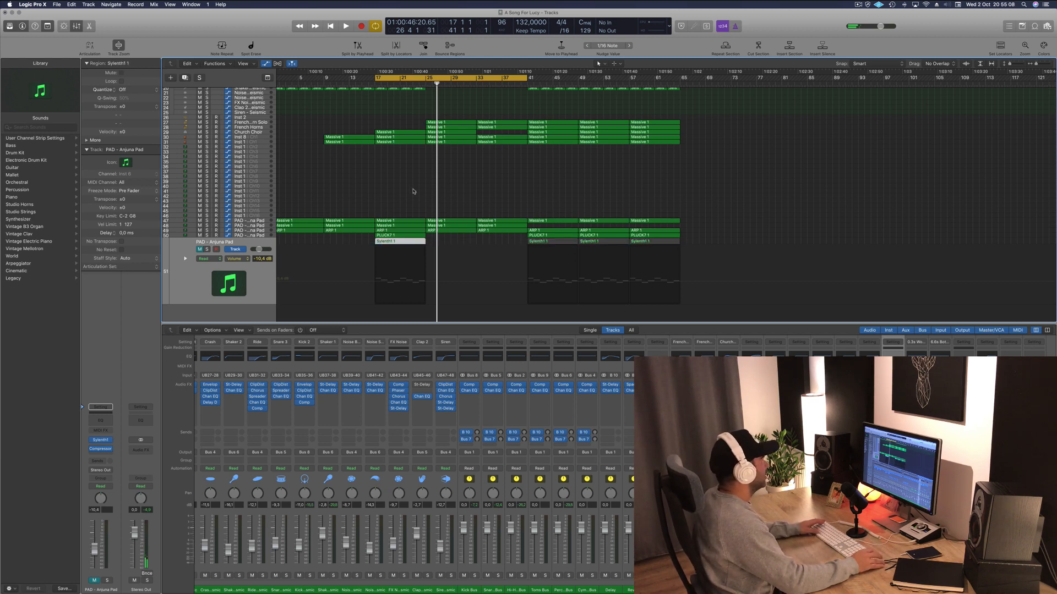
left_click(413, 142)
left_click_drag(406, 143, 406, 253)
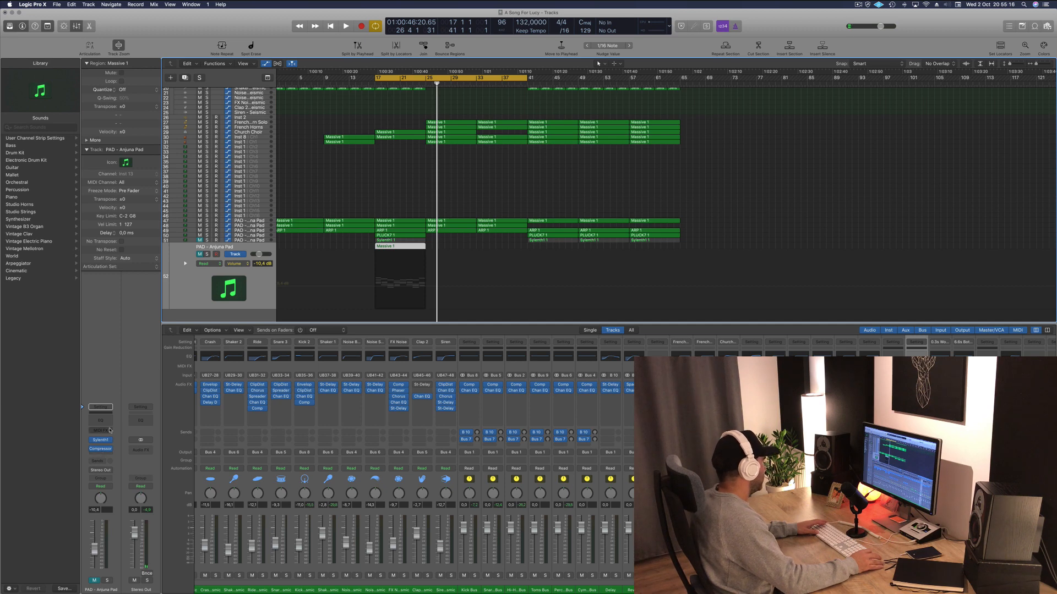
Add an Arpeggiator to the new pad track, replace Sylenth1 with a stereo Retro Synth and move the plug-in windows aside
left_click(110, 430)
left_click(111, 439)
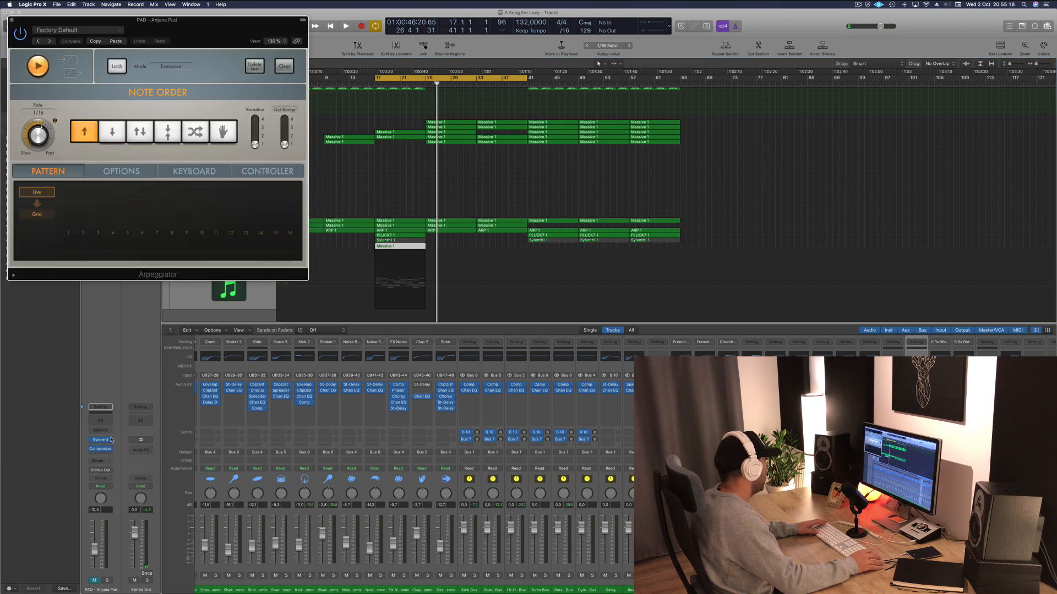
left_click(111, 439)
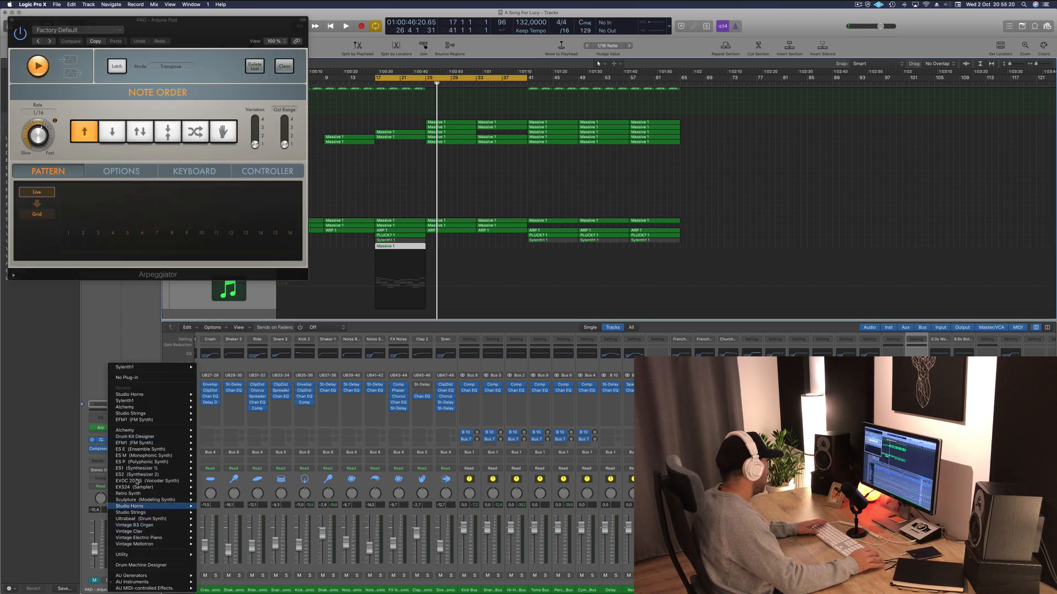
mouse_move(137, 482)
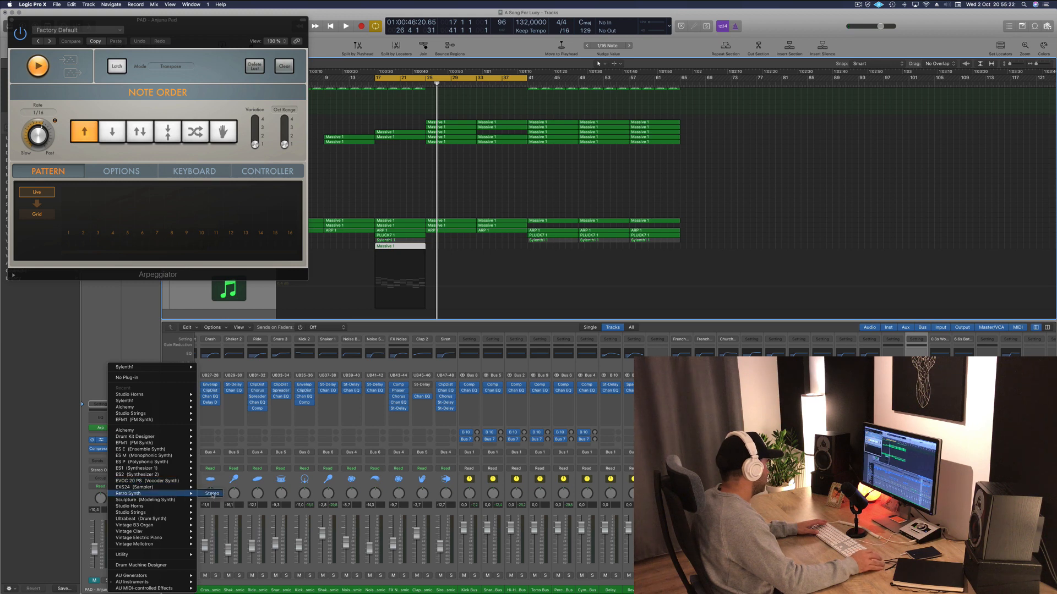
left_click(212, 493)
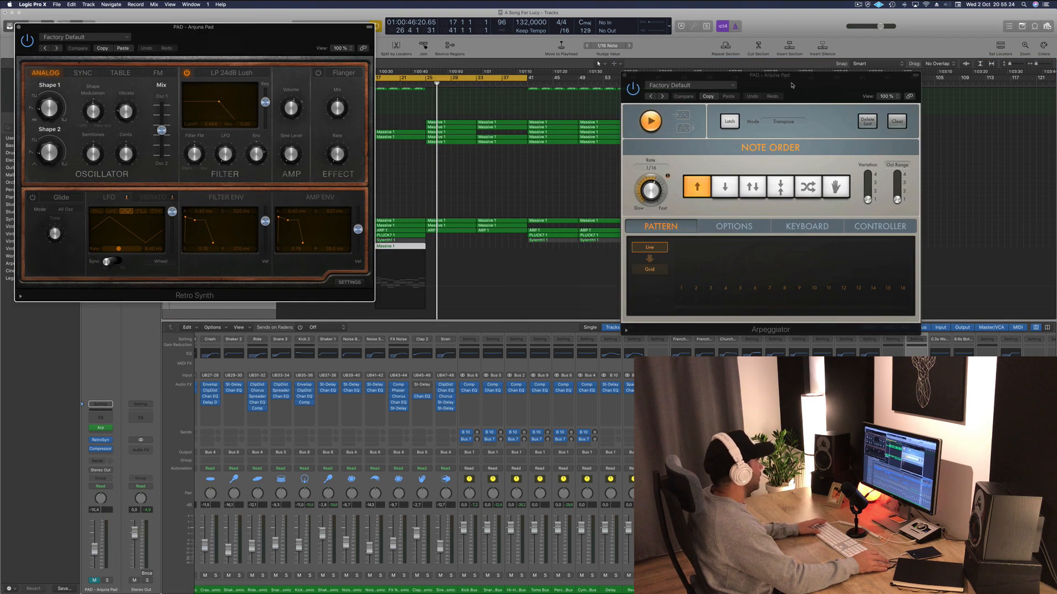
left_click_drag(215, 40, 763, 113)
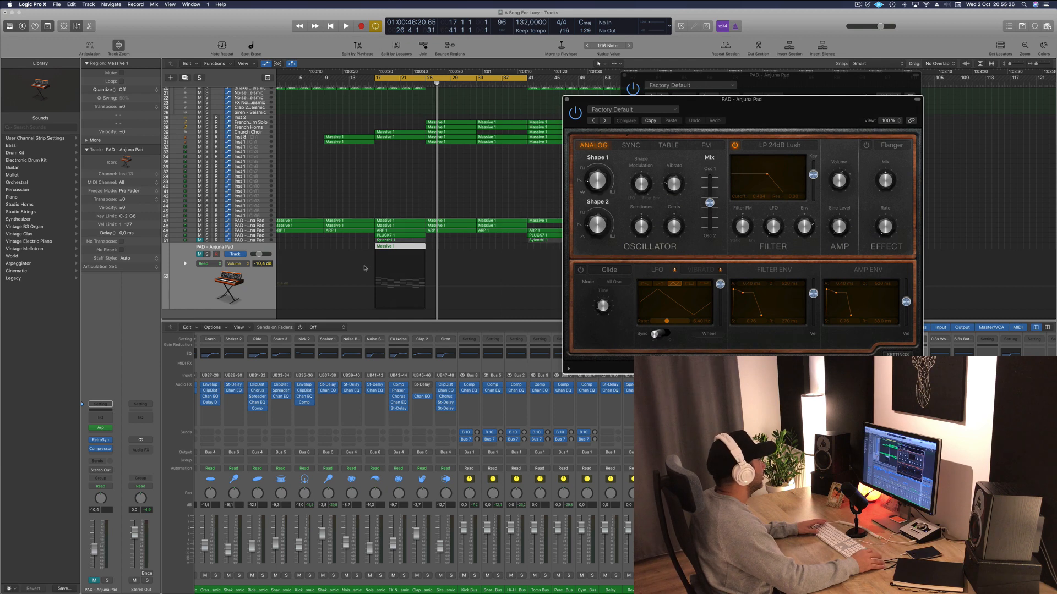
Unmute the Retro Synth pad track and play the cycle from bar 17 with its synth window moved aside
left_click(255, 285)
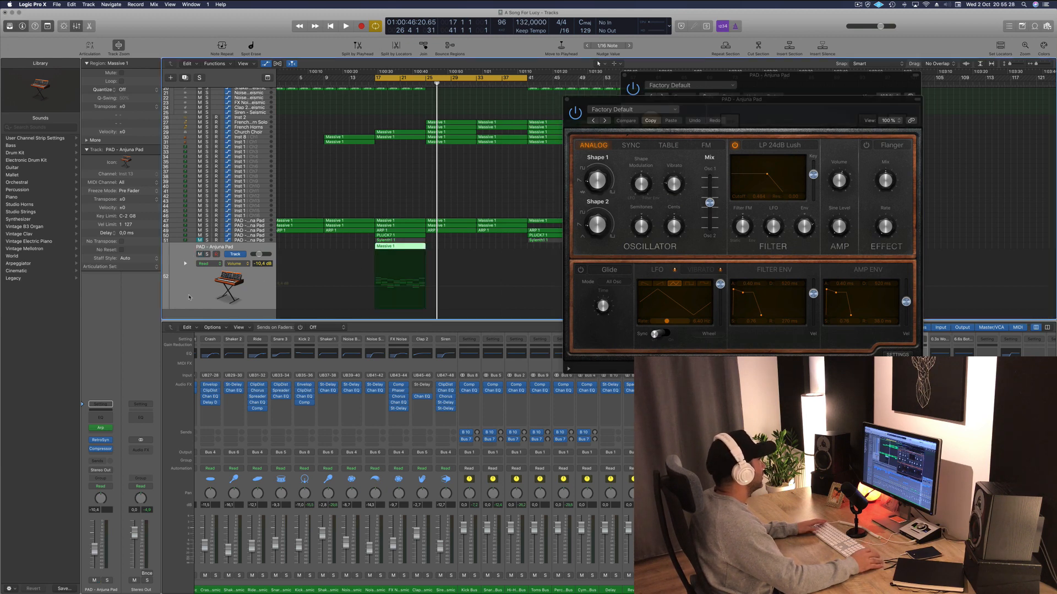
key("space")
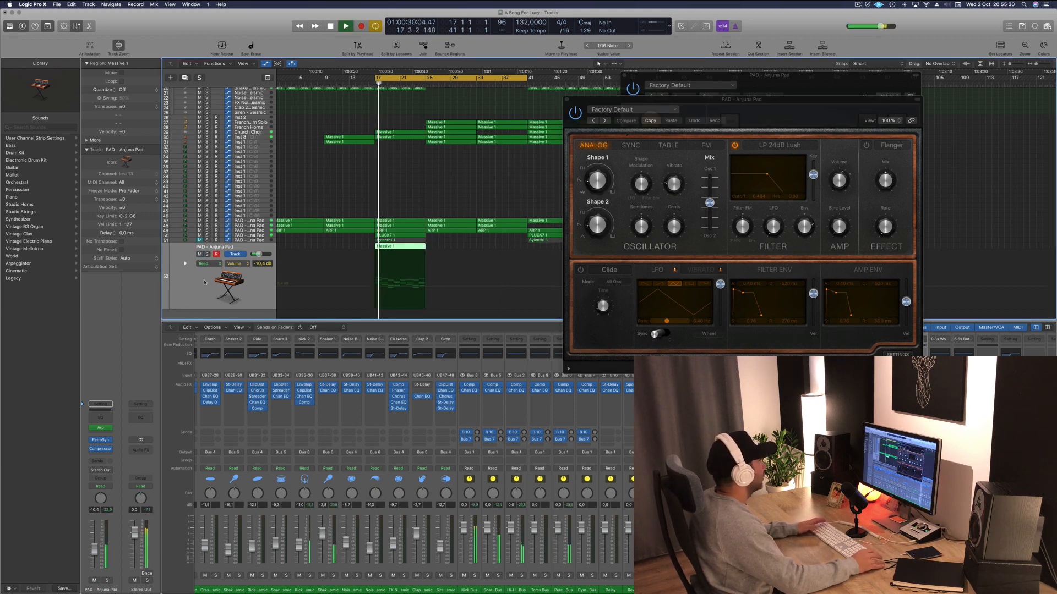
key("space")
left_click_drag(776, 103, 831, 77)
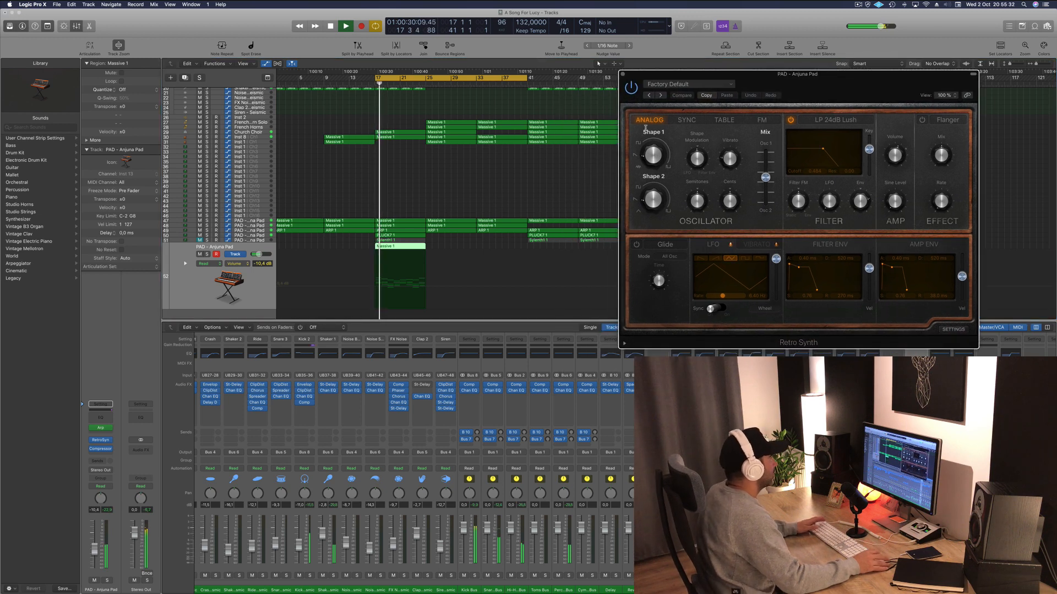
Add a Channel EQ to the Retro Synth pad track and set its high cut to 1540 Hz at 48 dB/Oct
scroll(341, 228, "down", 1)
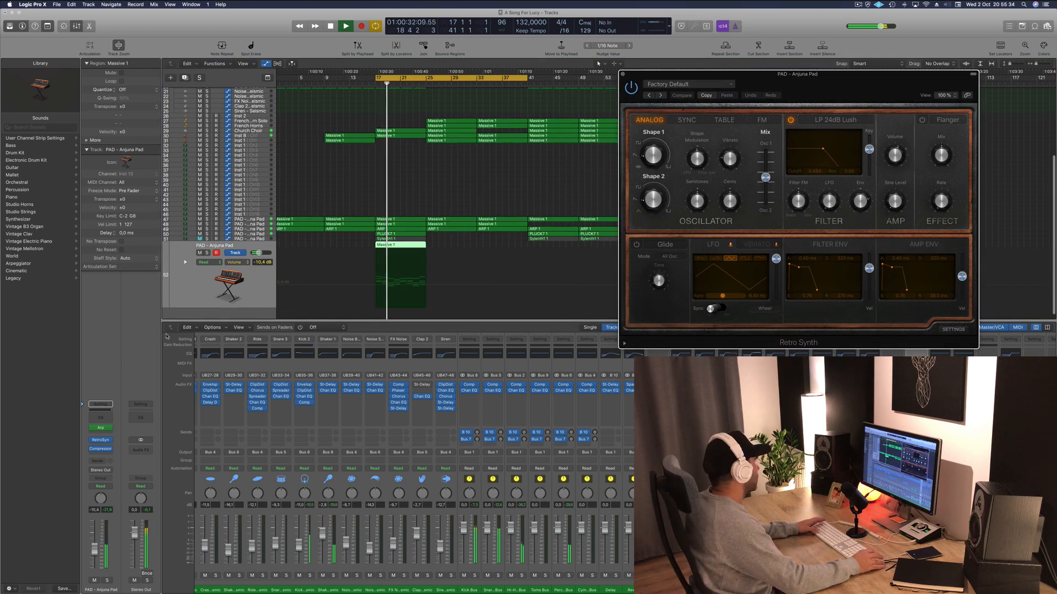
left_click(101, 419)
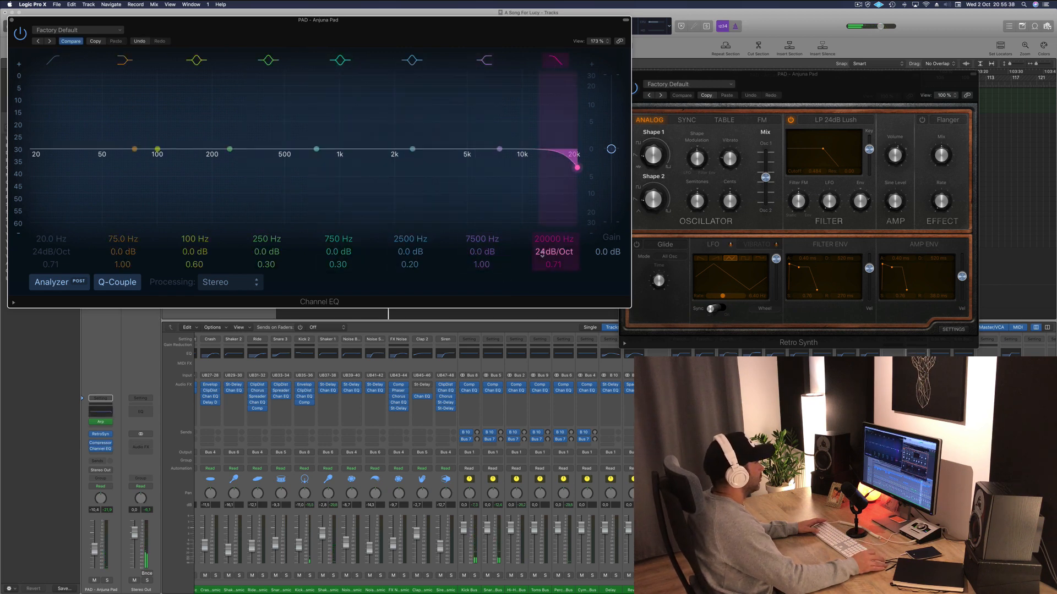
left_click_drag(549, 240, 548, 275)
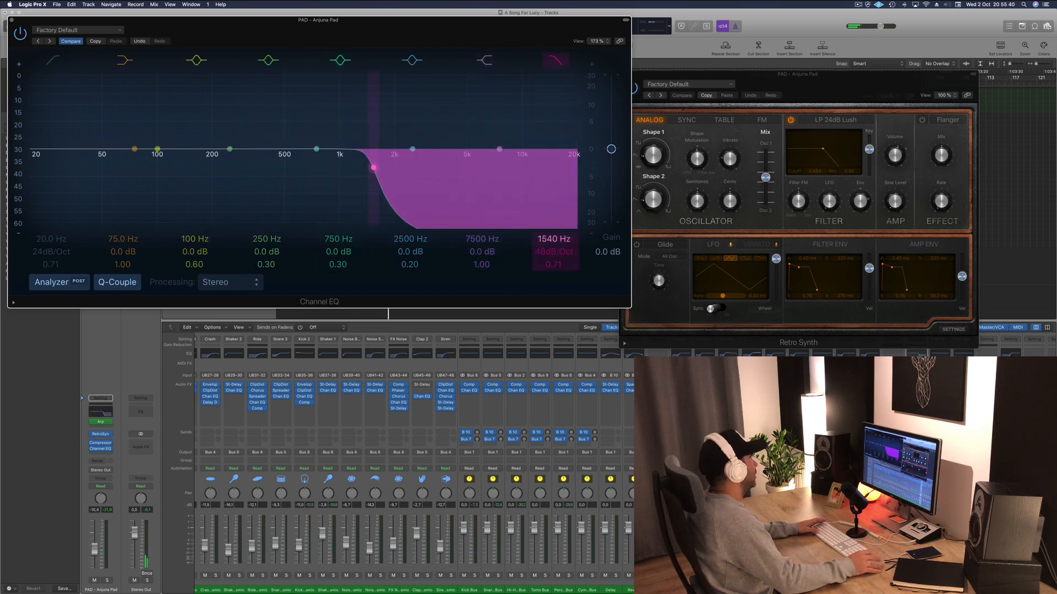
Set the pad track's Channel EQ high cut to 710 Hz and raise the track's volume while the cycle plays
left_click_drag(541, 239, 541, 258)
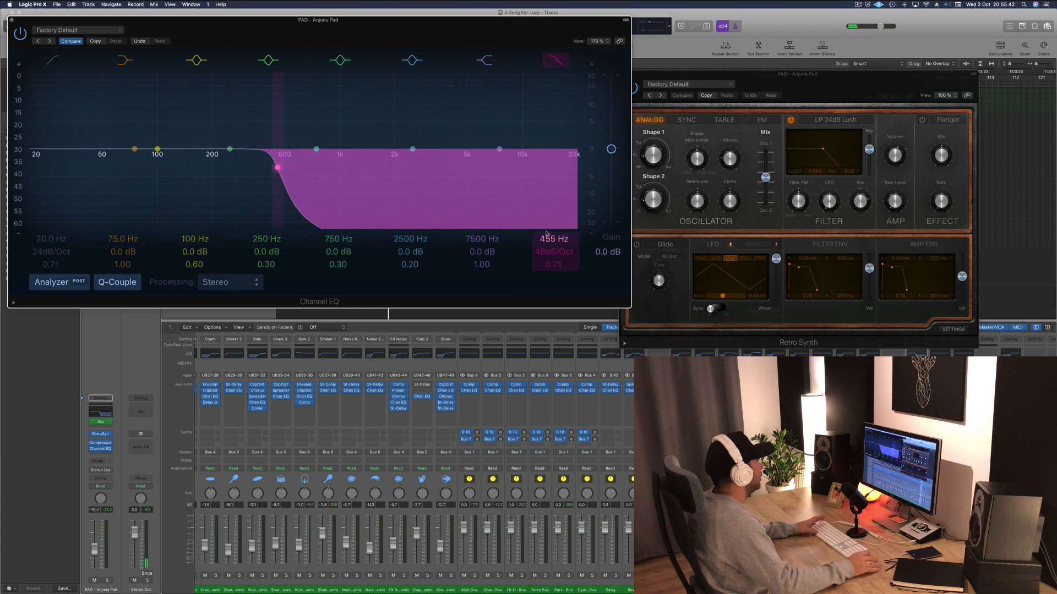
key("space")
left_click_drag(461, 29, 668, 45)
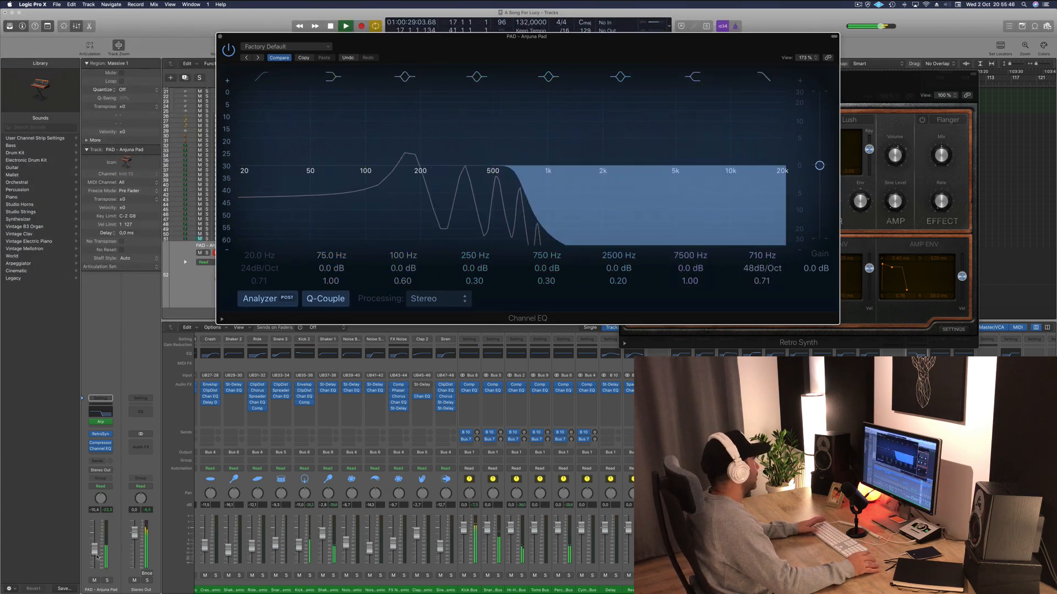
left_click_drag(95, 550, 96, 545)
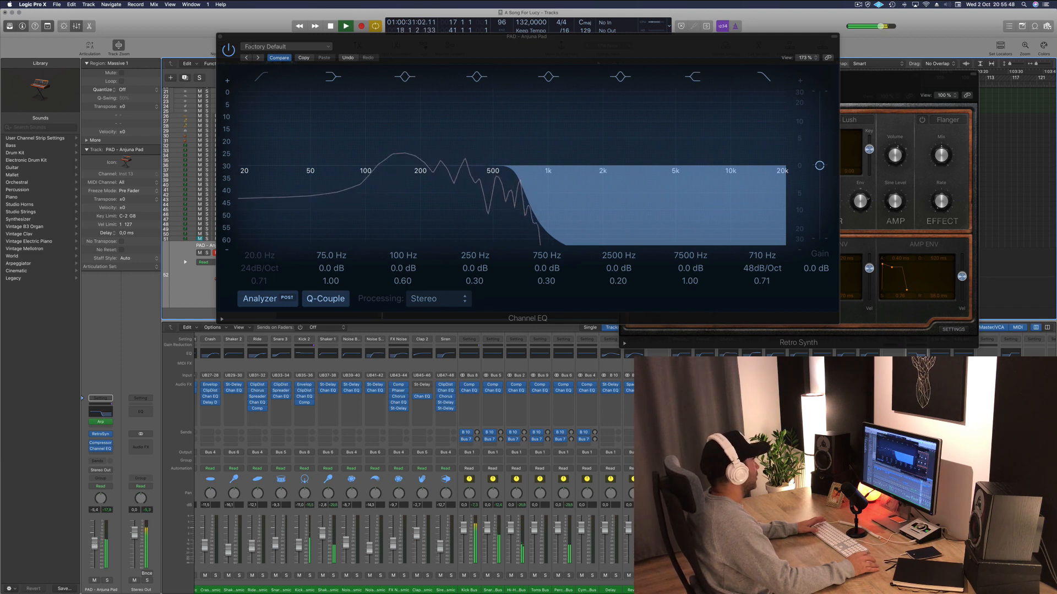
Enable the EQ low cut at 124 Hz with 24 dB/Oct, set the high cut to 700 Hz and the pad volume to -7.4 dB
left_click(285, 168)
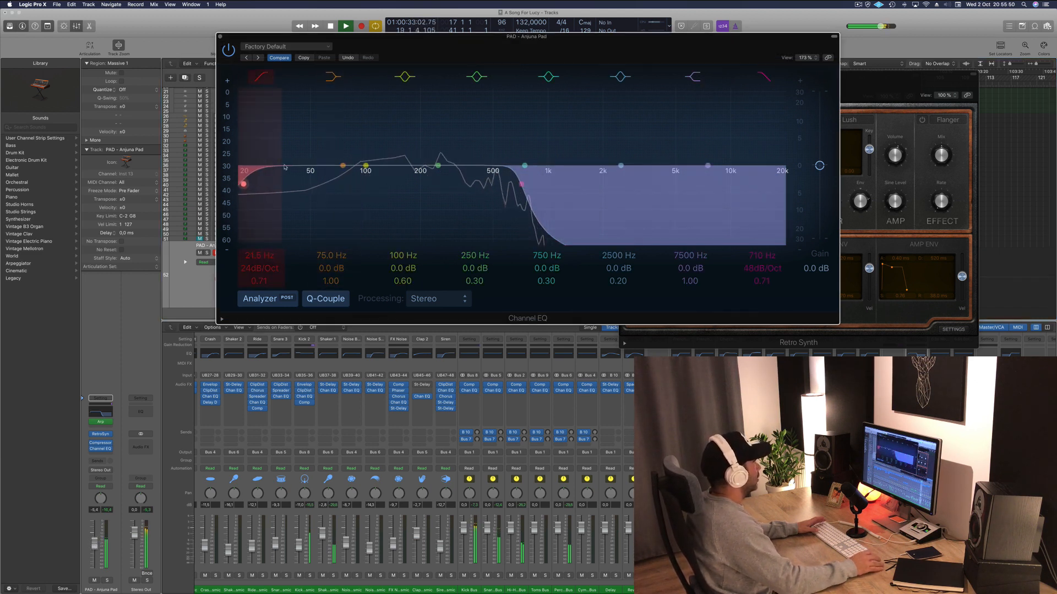
left_click_drag(285, 168, 408, 159)
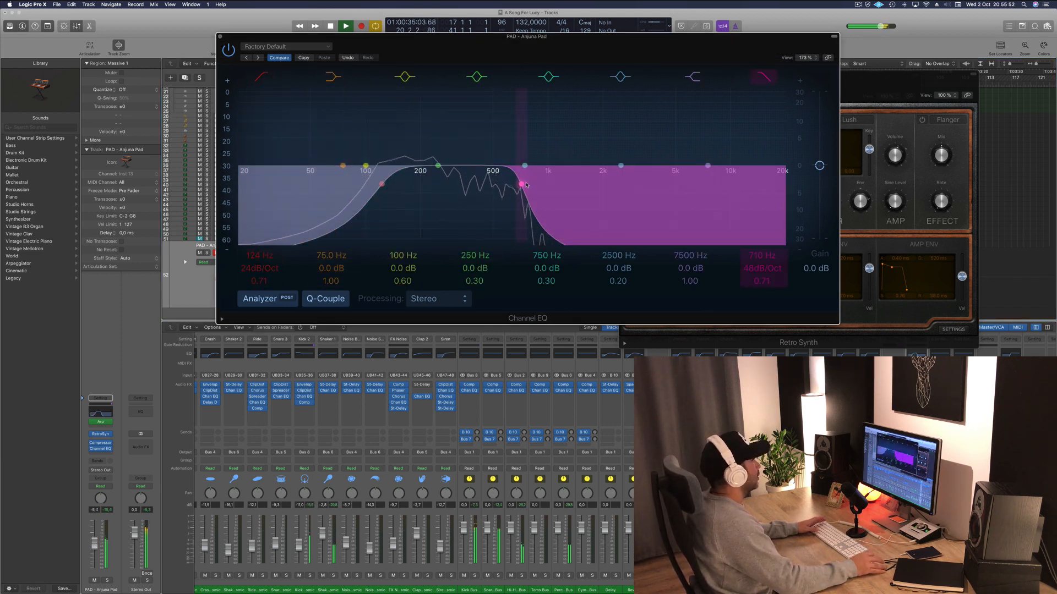
left_click_drag(94, 549, 94, 554)
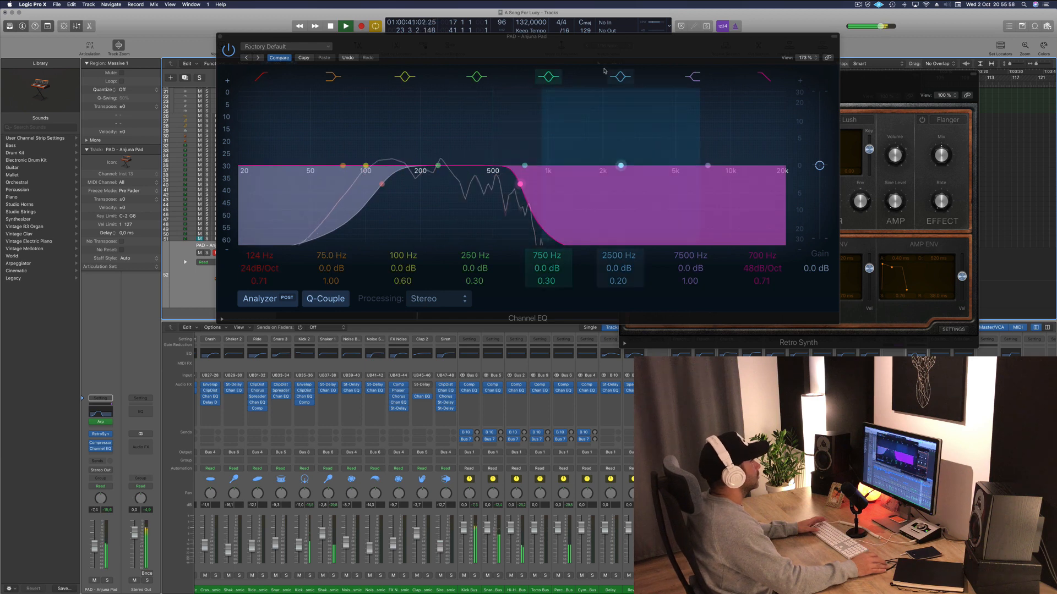
Move the plug-in windows clear of the arrangement and copy the pad track's Massive 1 region at bar 17 to bars 25, 33 and 41
left_click_drag(600, 49, 591, 303)
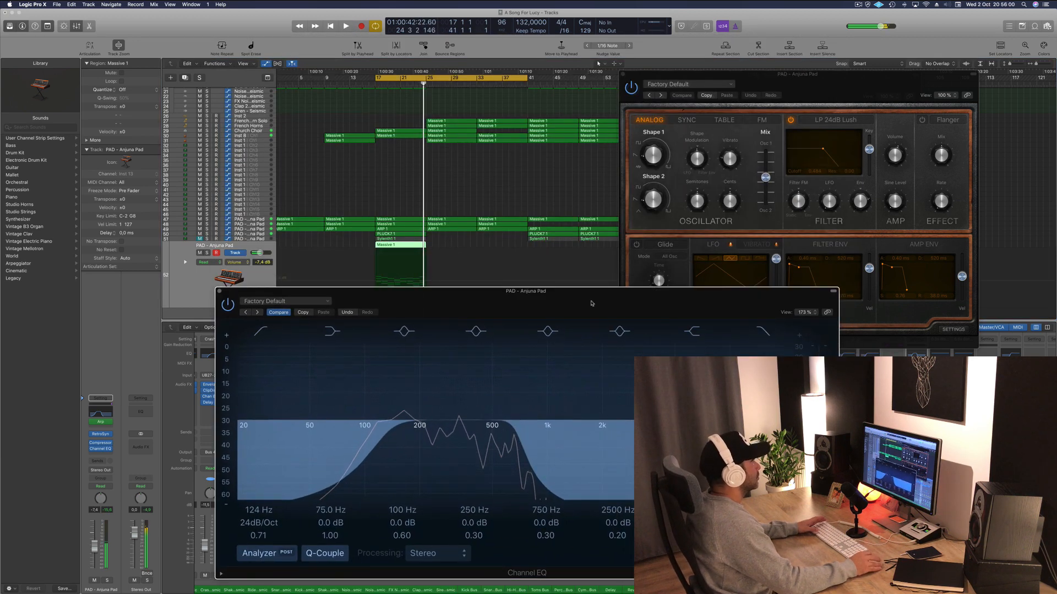
left_click_drag(716, 74, 890, 65)
left_click(402, 244)
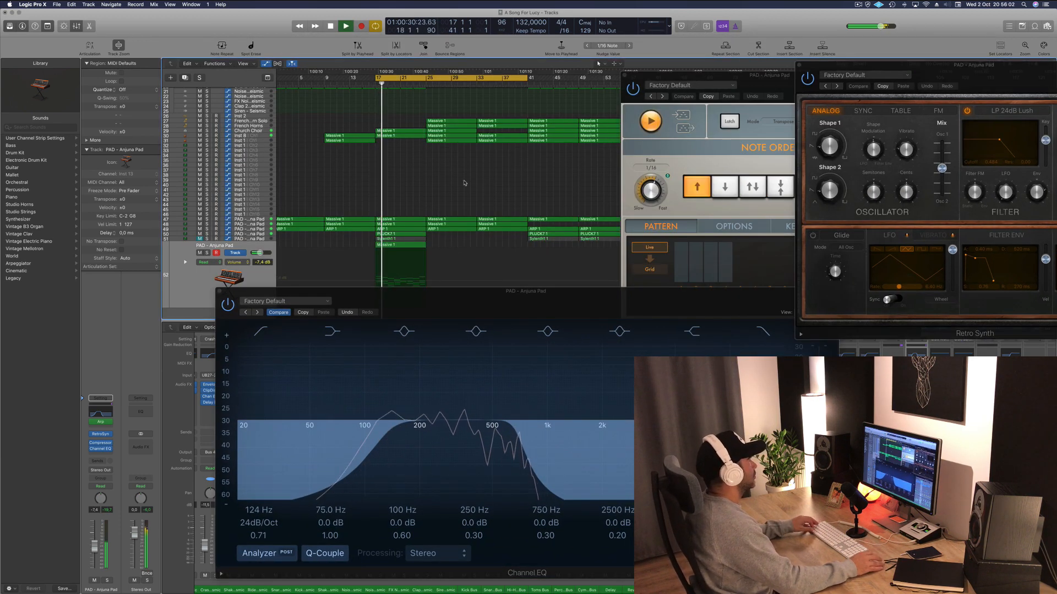
scroll(403, 243, "down", 1)
left_click_drag(389, 240, 509, 243)
left_click(407, 240, "shift")
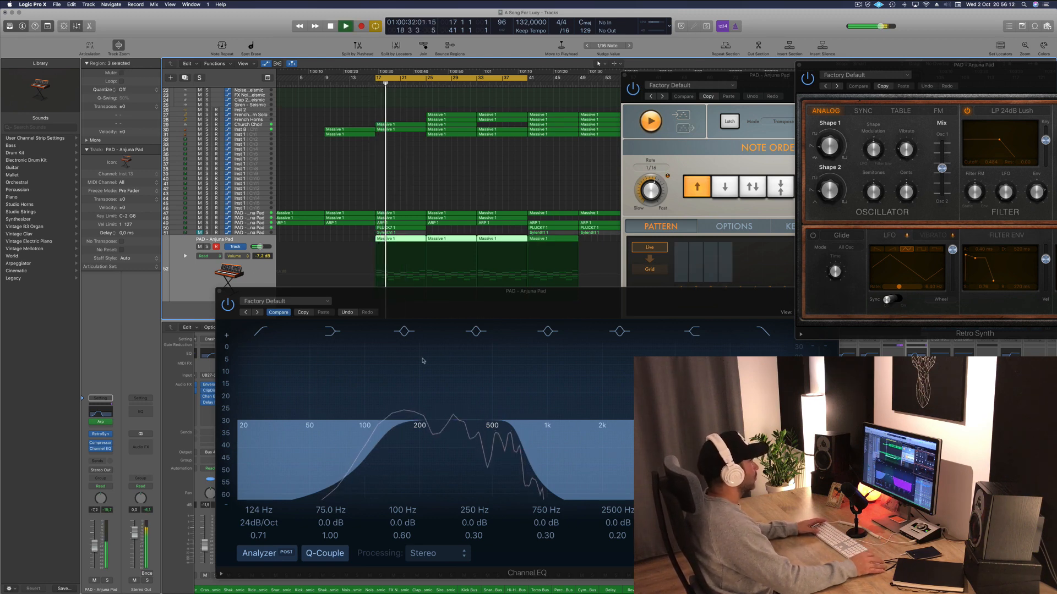
Set the Channel EQ's high cut to 750 Hz and low cut to 104 Hz with a Q of 0.75, and close the EQ
left_click(524, 439)
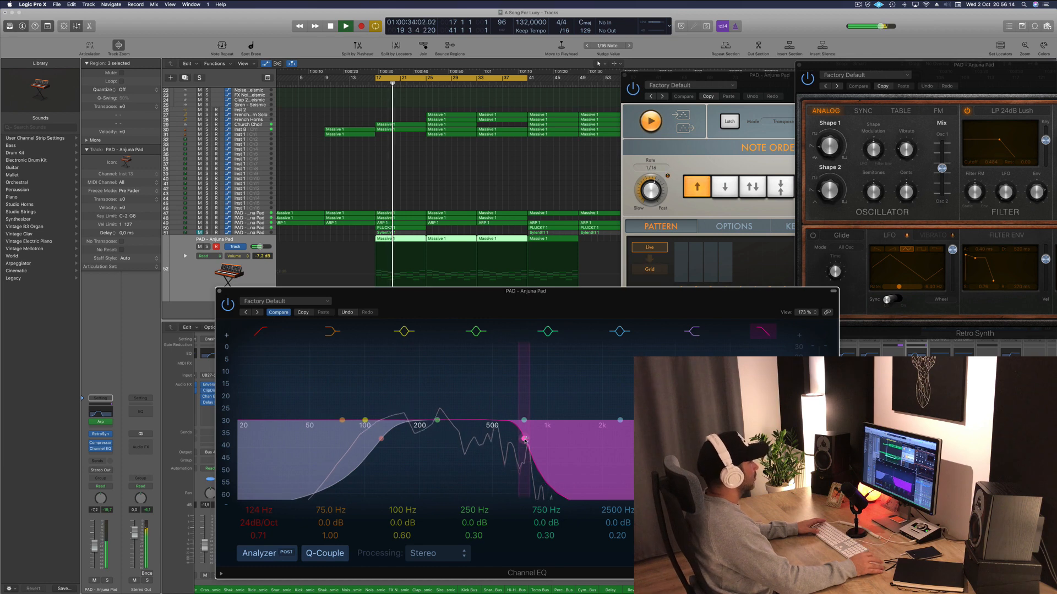
left_click_drag(381, 439, 368, 437)
left_click_drag(219, 292, 63, 181)
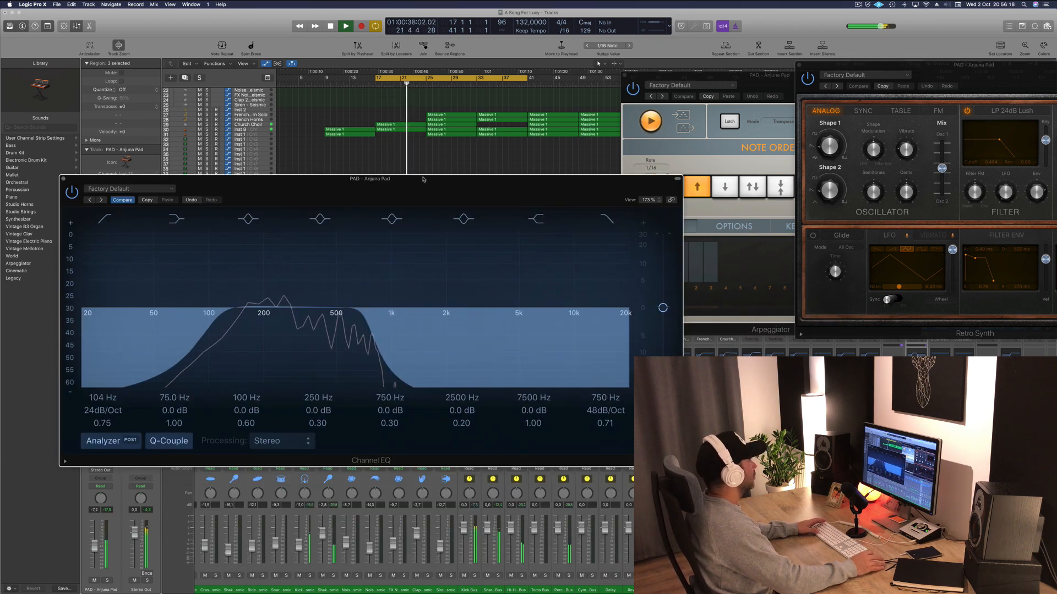
left_click(63, 180)
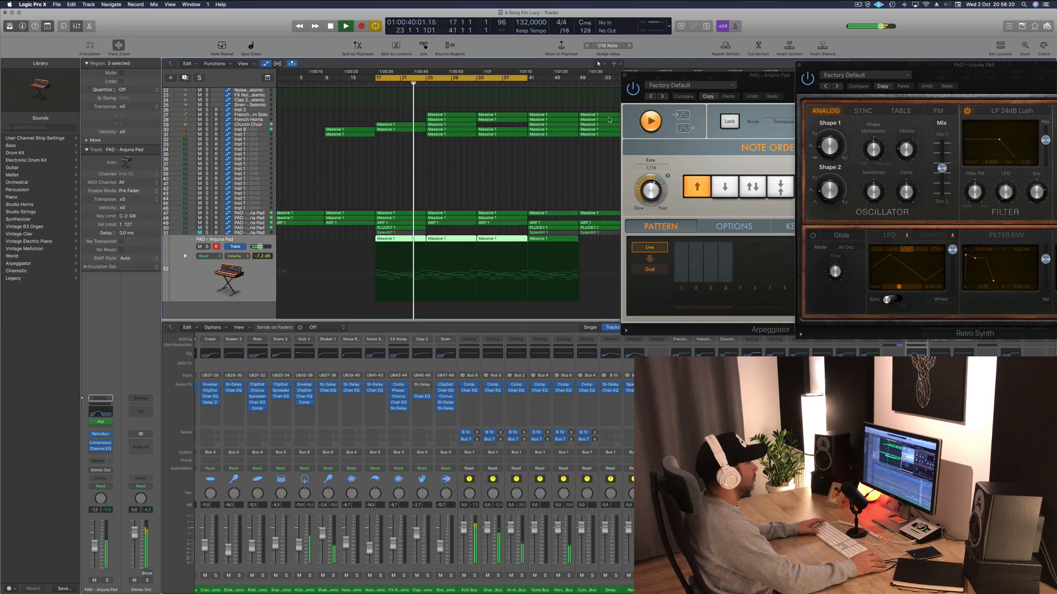
Audition the Retro Synth presets in order, from Antimatter Synth through Bright Cycle, Cheerful Melody and Deep Sigh to Digicream
left_click_drag(748, 79, 400, 127)
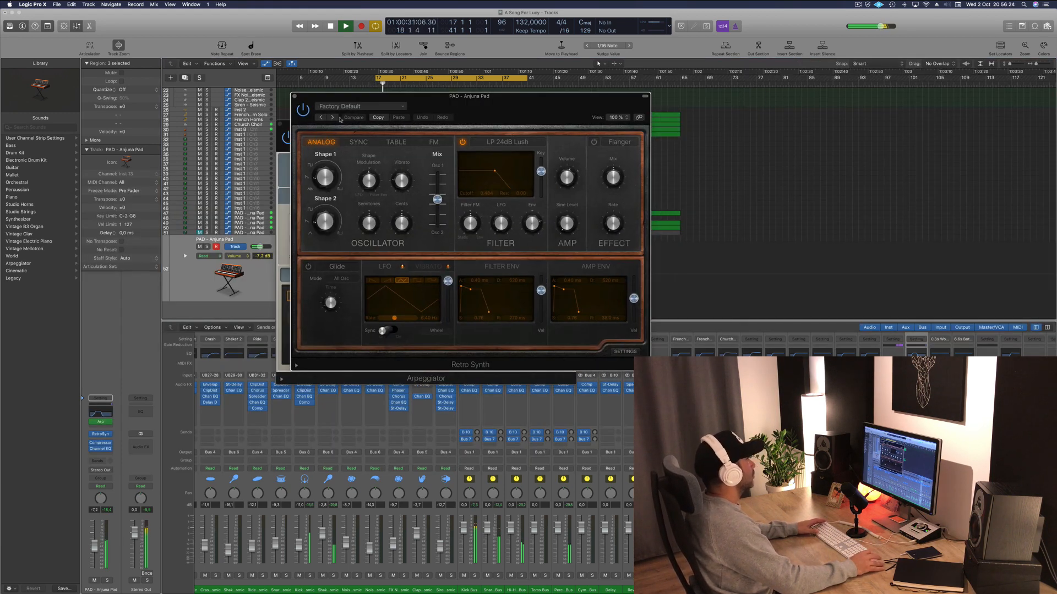
left_click(333, 118)
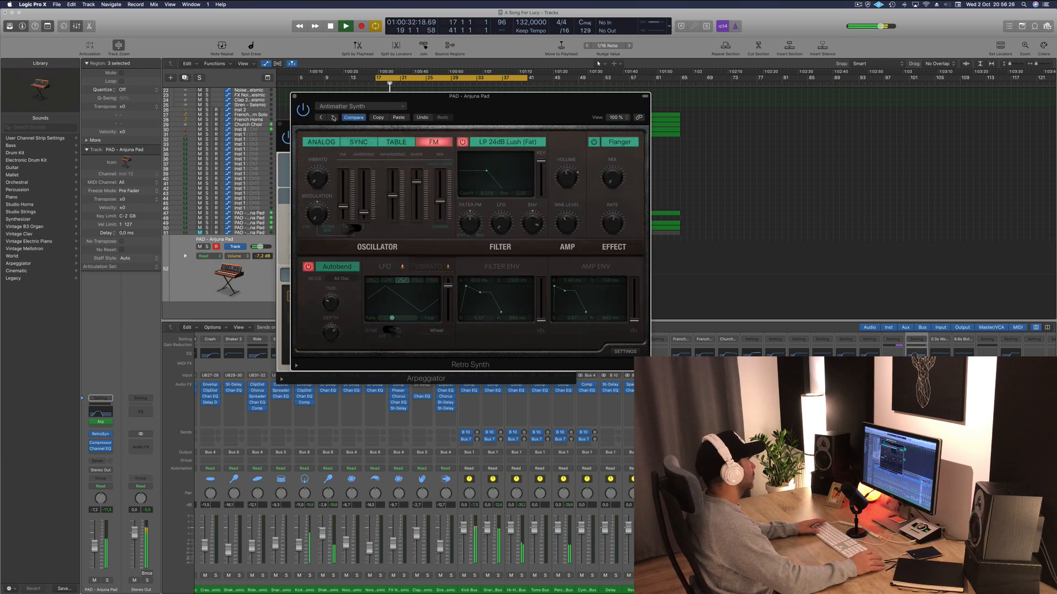
left_click(333, 118)
left_click(333, 118)
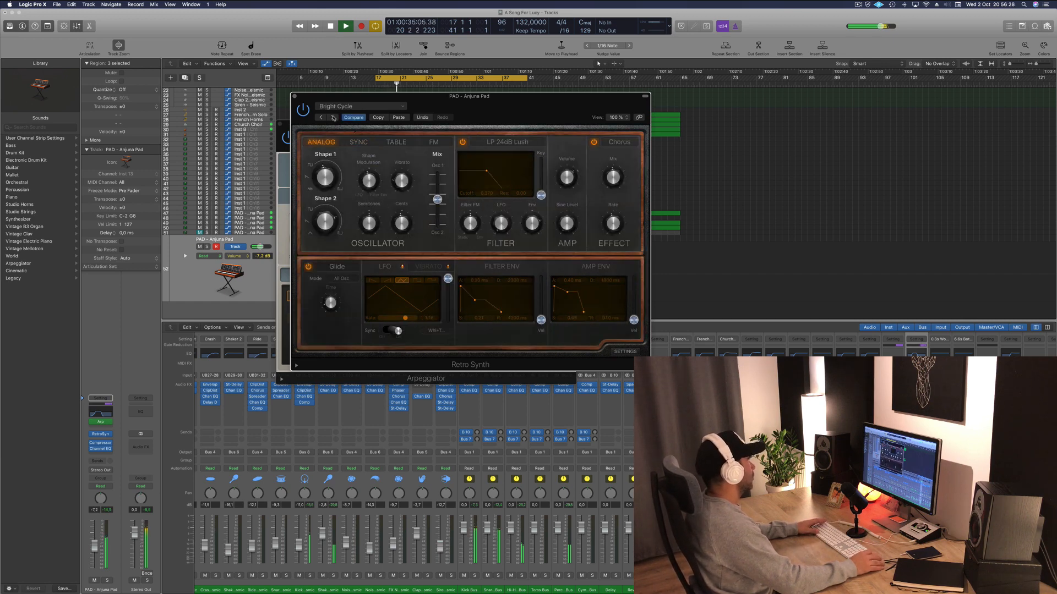
left_click(333, 117)
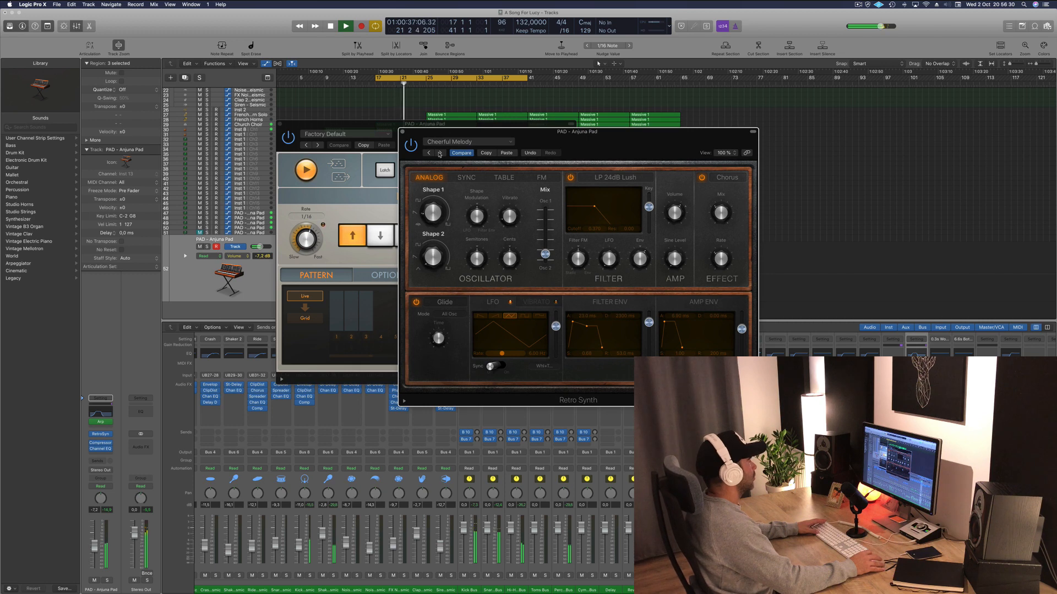
left_click(441, 153)
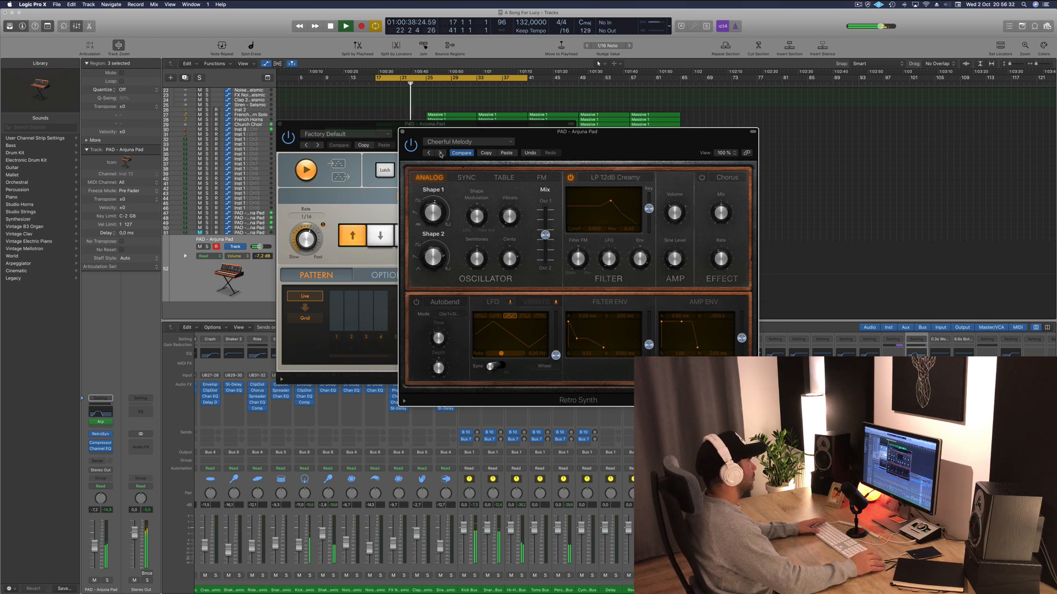
left_click(440, 153)
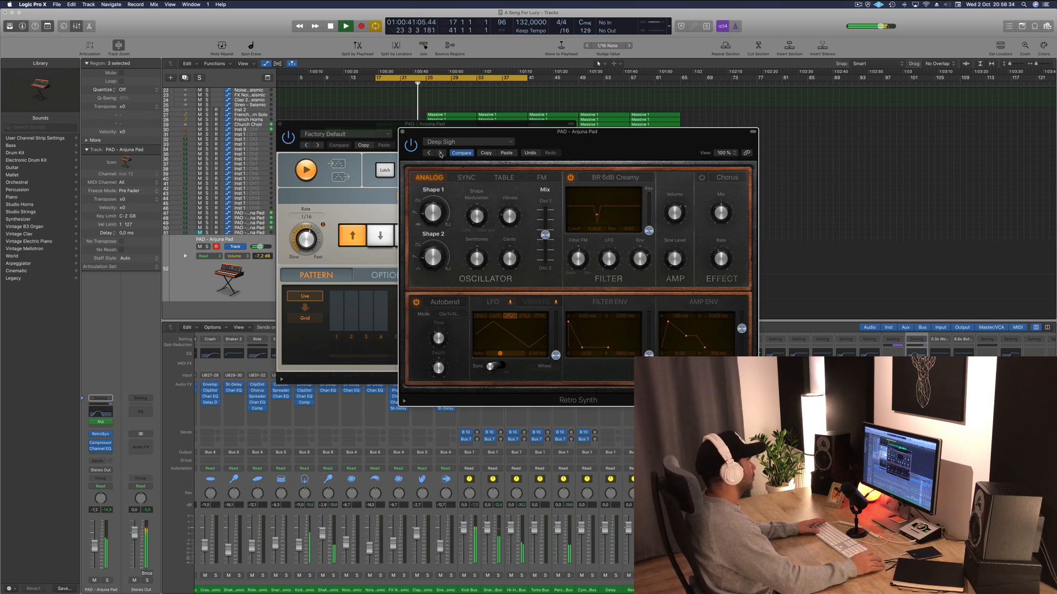
left_click(440, 153)
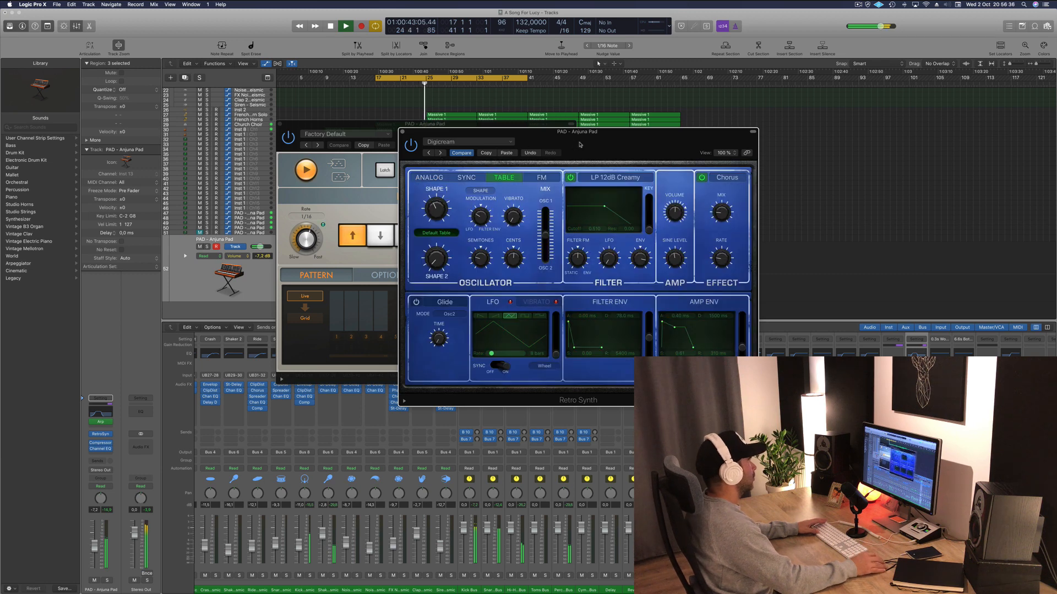
Move the plug-in windows off the regions and audition further Retro Synth presets from Digital Waves through Electricity Lead, Growl Baby and Modulator
left_click_drag(573, 146, 651, 125)
left_click_drag(389, 125, 758, 147)
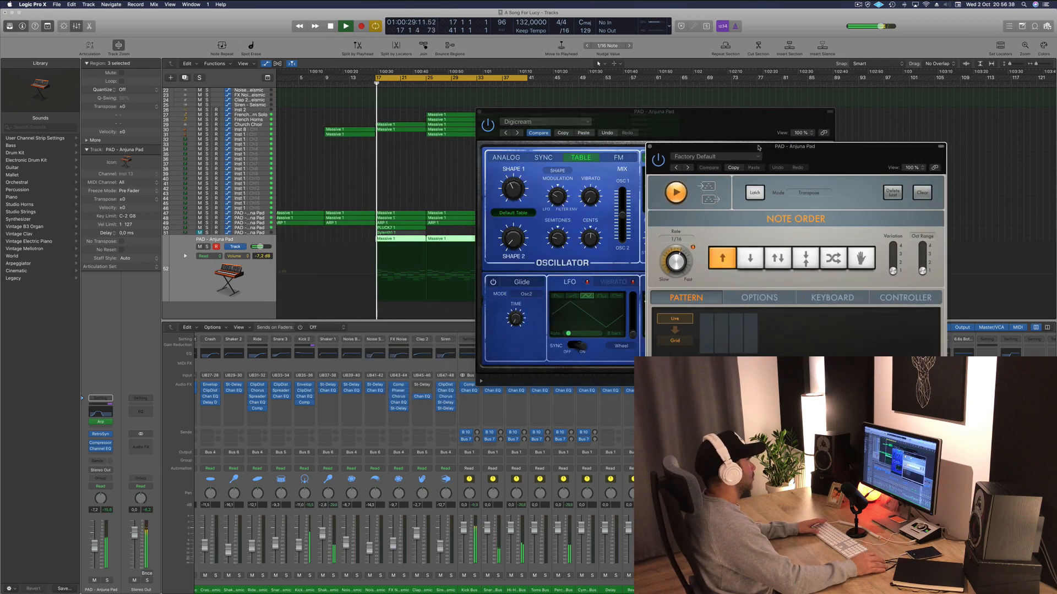
left_click(518, 134)
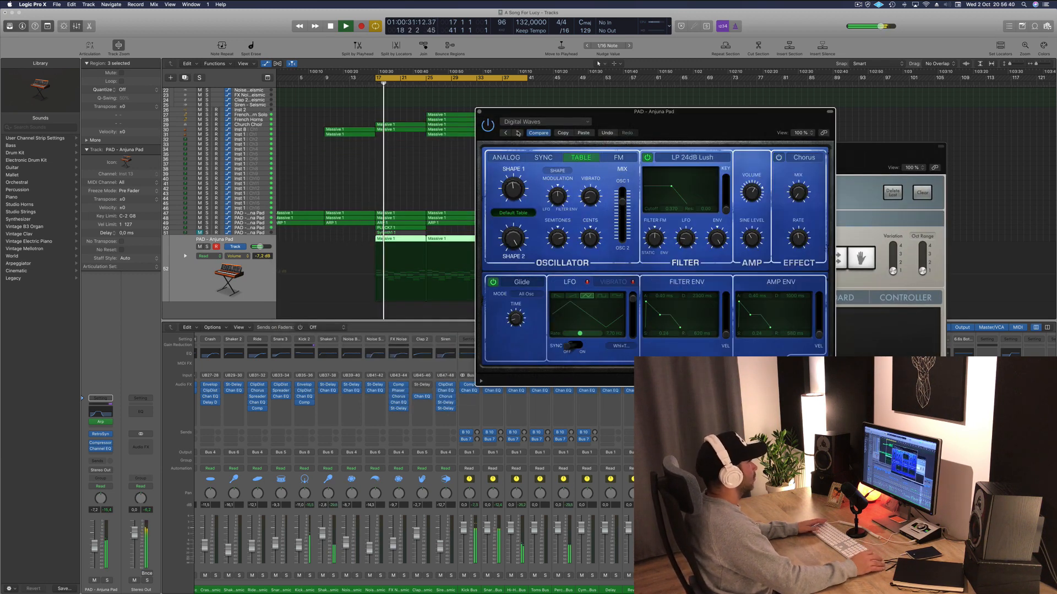
left_click(518, 133)
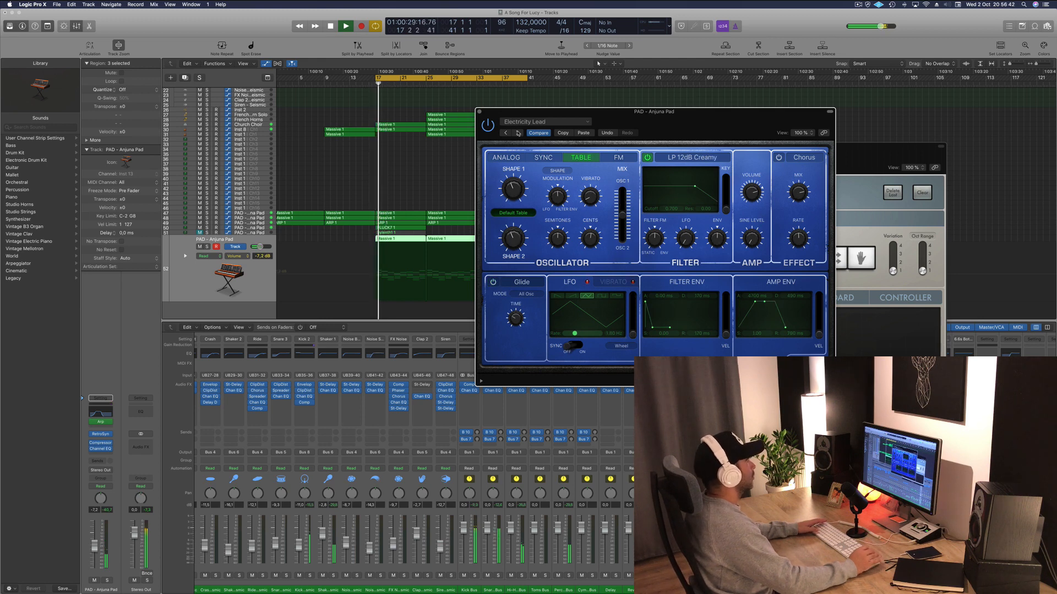
left_click(517, 133)
left_click(518, 133)
key("space")
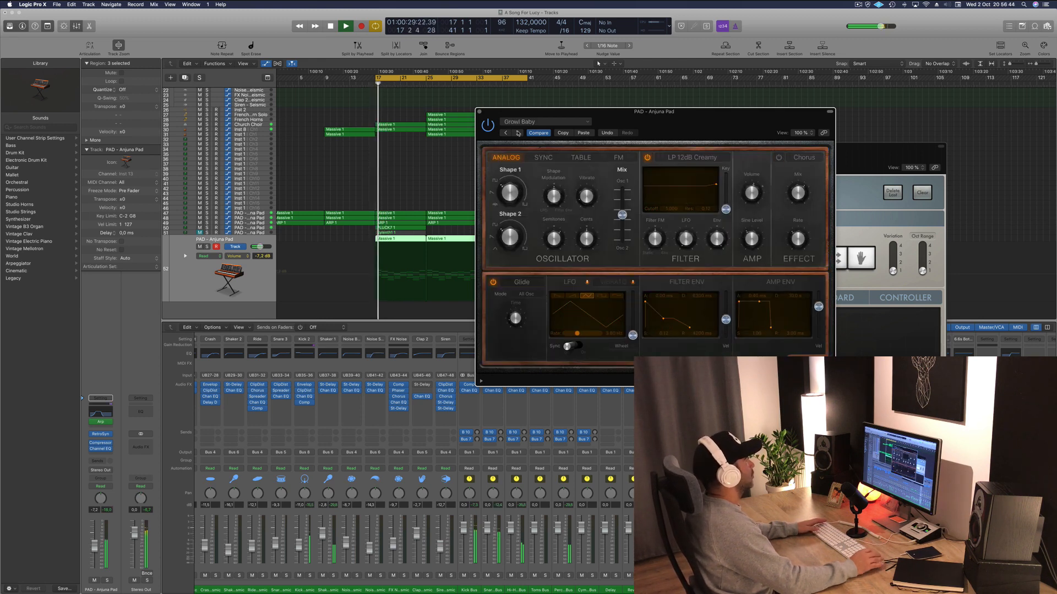
left_click(517, 133)
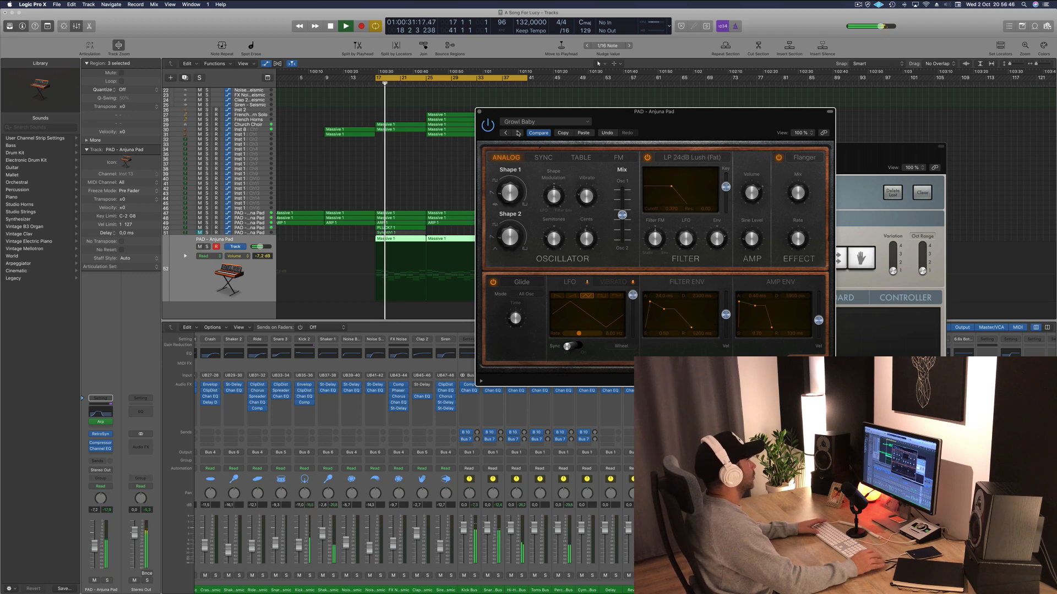
left_click(518, 133)
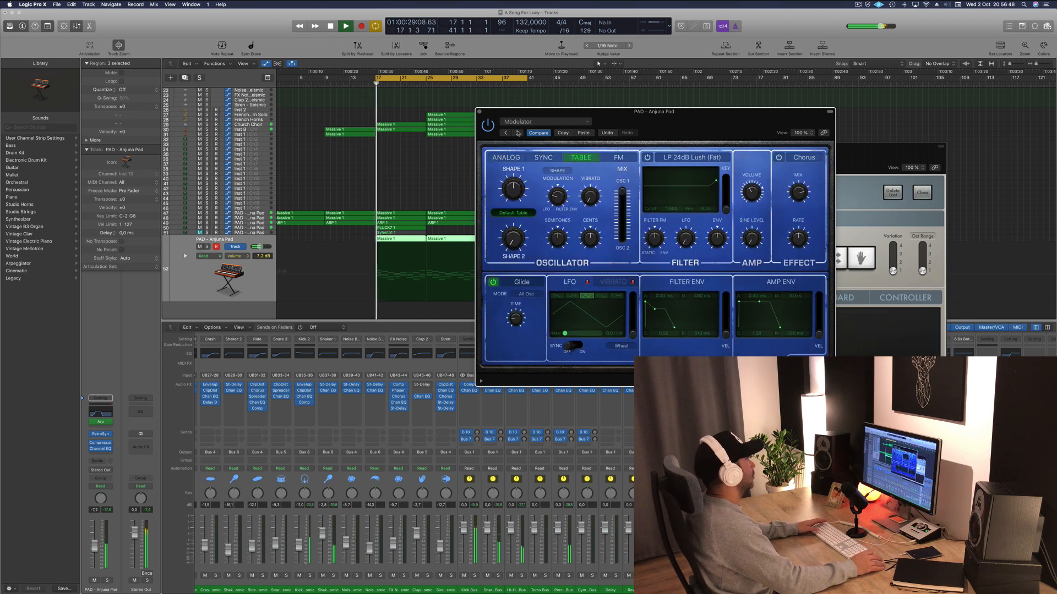
left_click(518, 133)
Switch Retro Synth back to its original sound with Compare and close the Retro Synth and Arpeggiator windows
left_click_drag(681, 125, 786, 145)
left_click(604, 150)
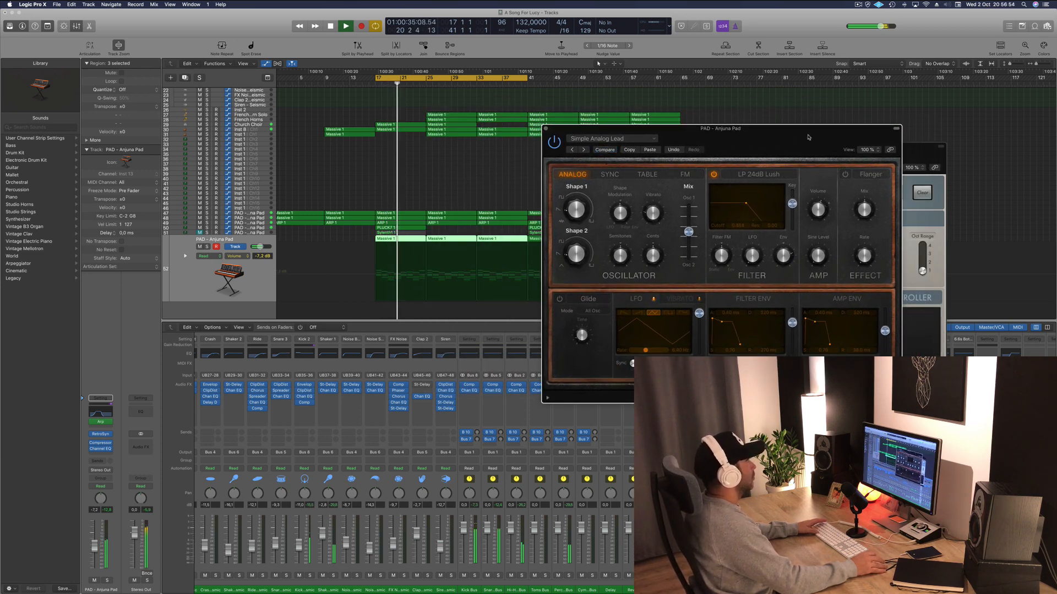
left_click_drag(792, 142, 754, 117)
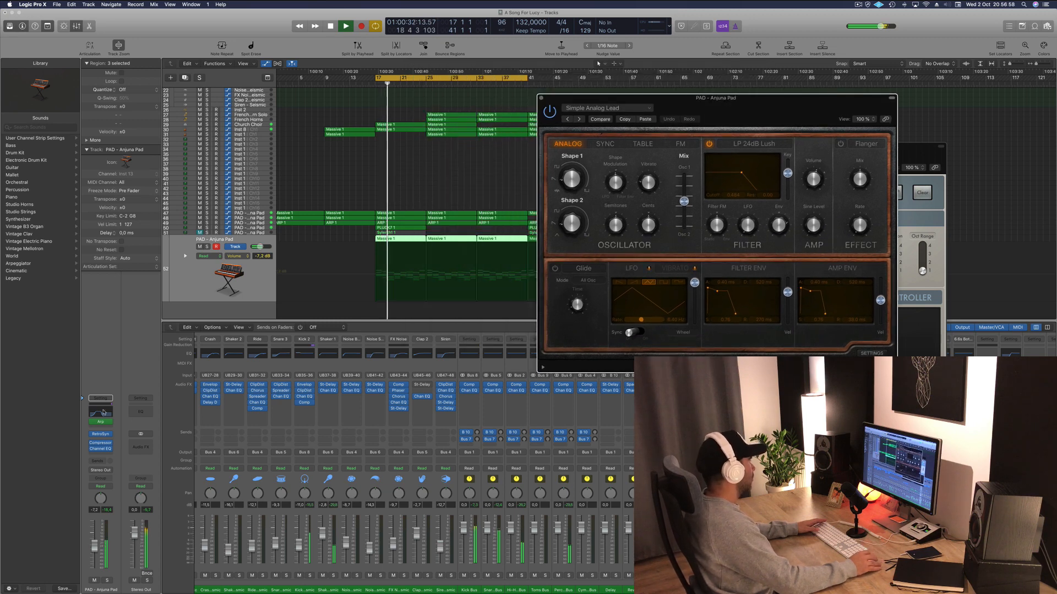
left_click(540, 98)
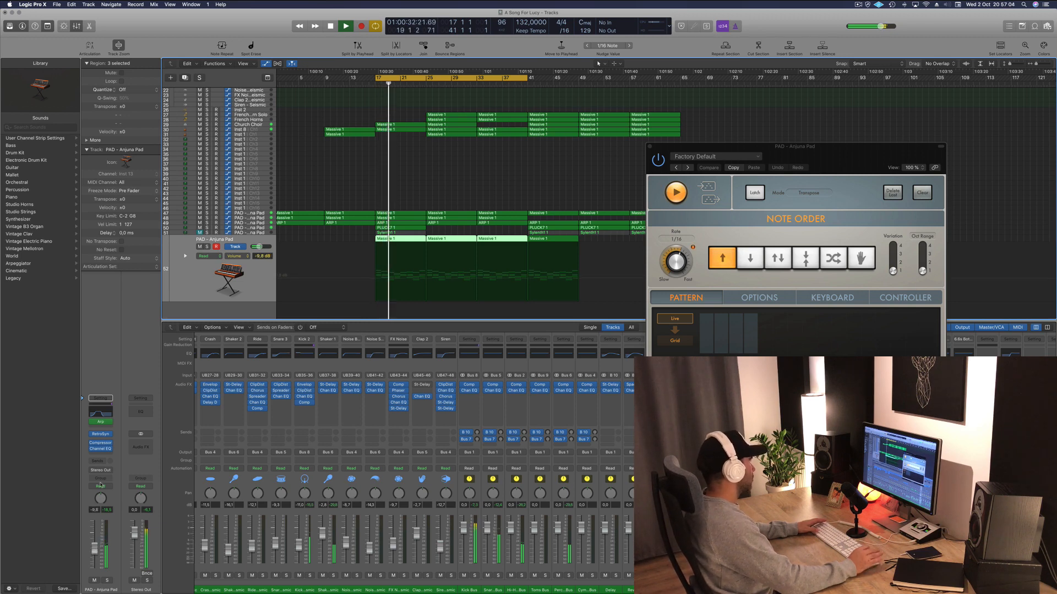
left_click_drag(825, 169, 656, 159)
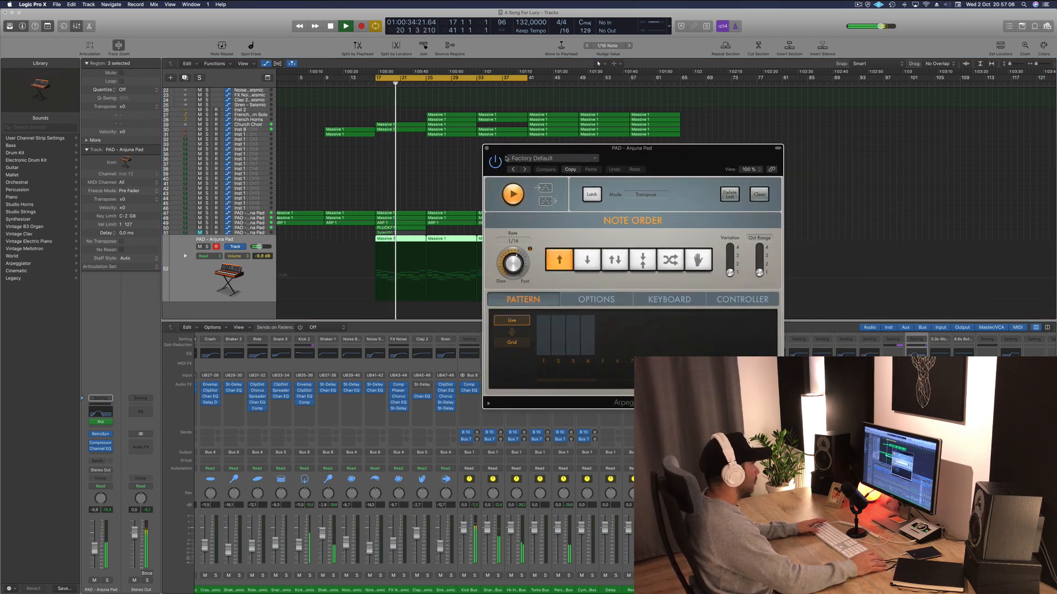
left_click(487, 149)
Clear the region selection and hide the mixer to bring the whole arrangement into view
left_click(351, 171)
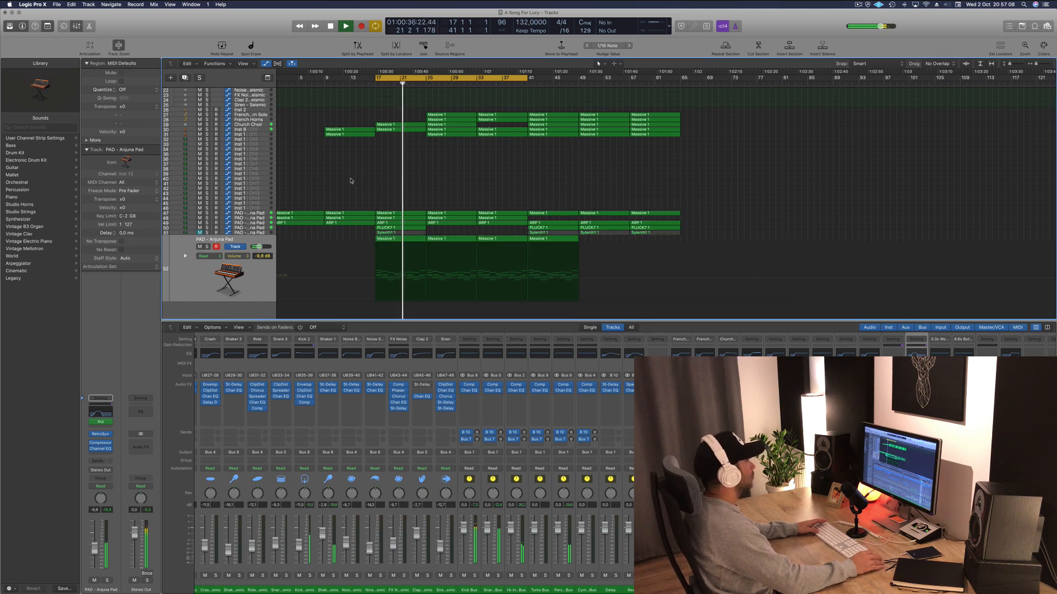
scroll(363, 172, "up", 5)
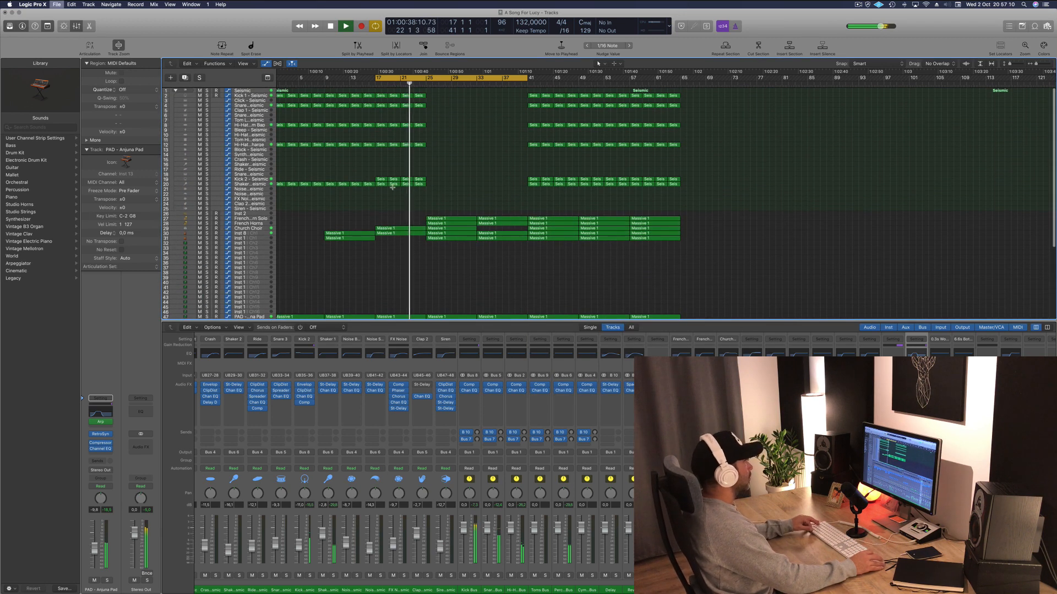
scroll(393, 281, "down", 2)
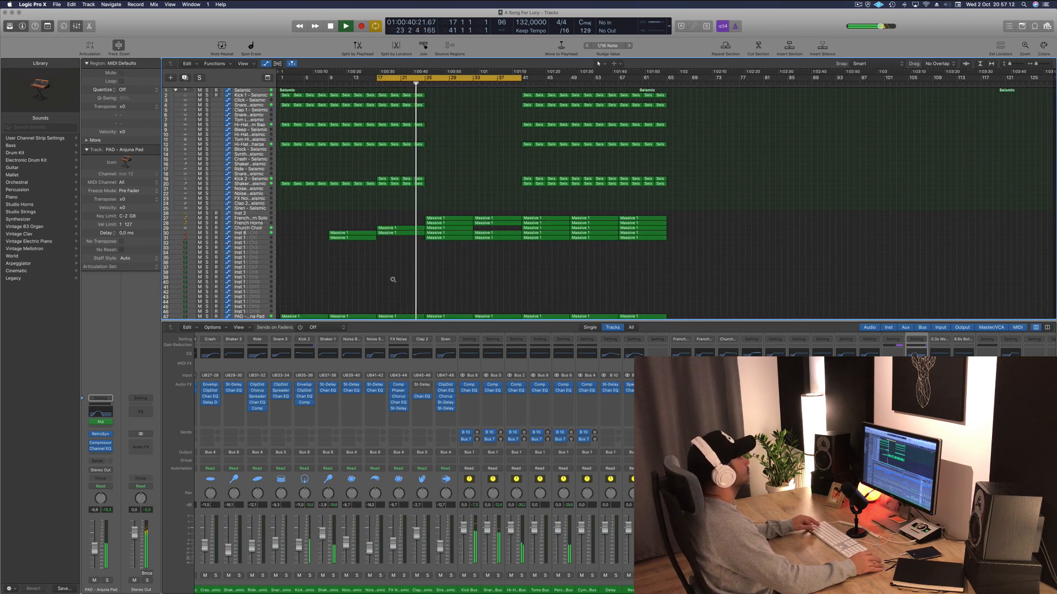
key("x")
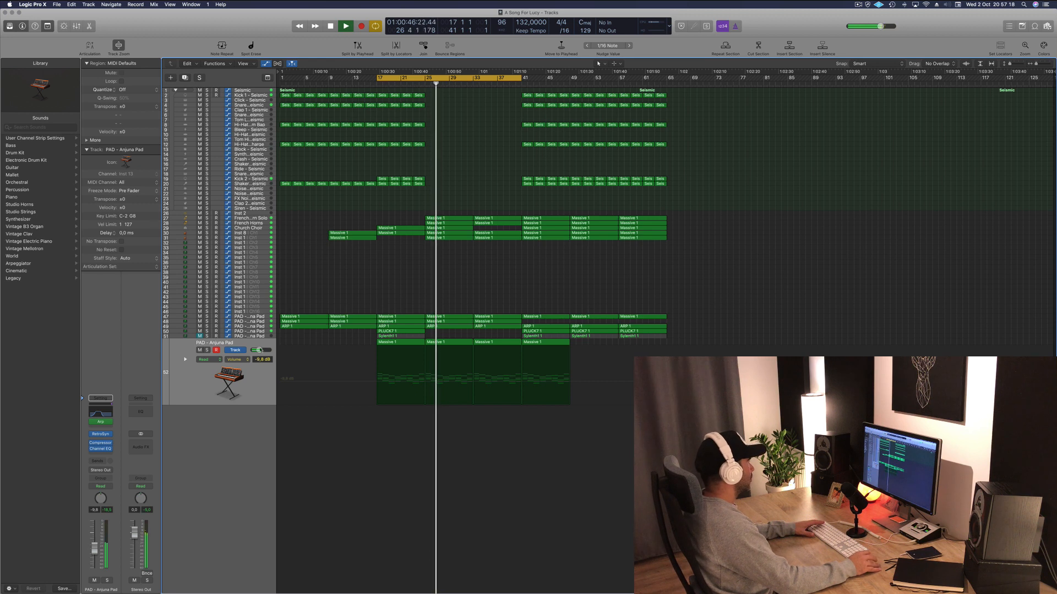
Stop playback and set the PAD - Anjuna Pad track's automation mode to Touch
left_click(208, 389)
key("space")
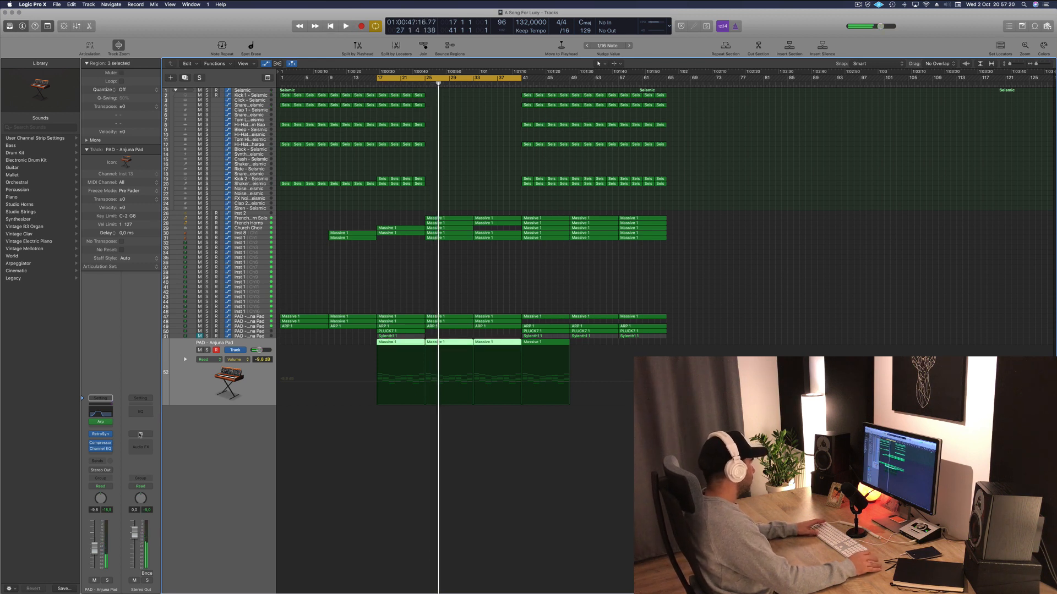
left_click(101, 471)
left_click(101, 486)
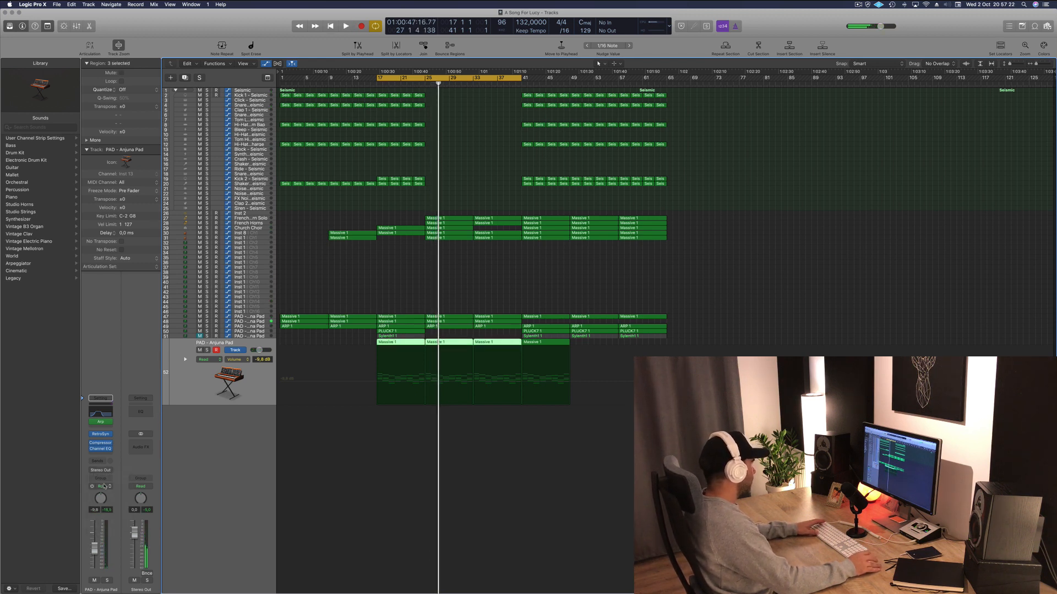
left_click(102, 487)
left_click(99, 495)
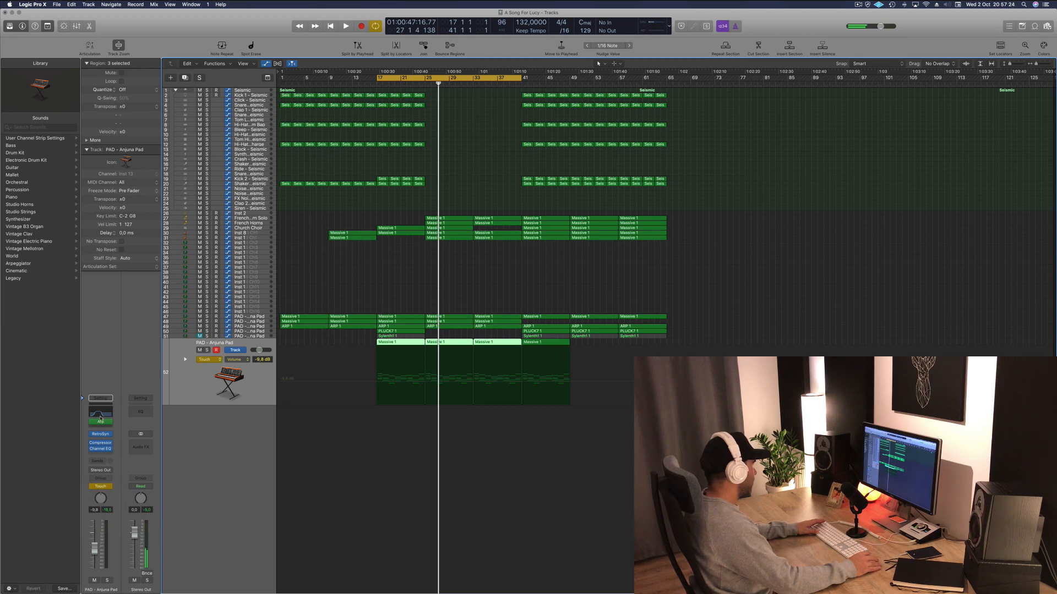
Record High Cut Frequency automation from the pad's Channel EQ during playback from bar 17 and close the EQ window
left_click(100, 417)
left_click_drag(462, 186, 858, 227)
key("space")
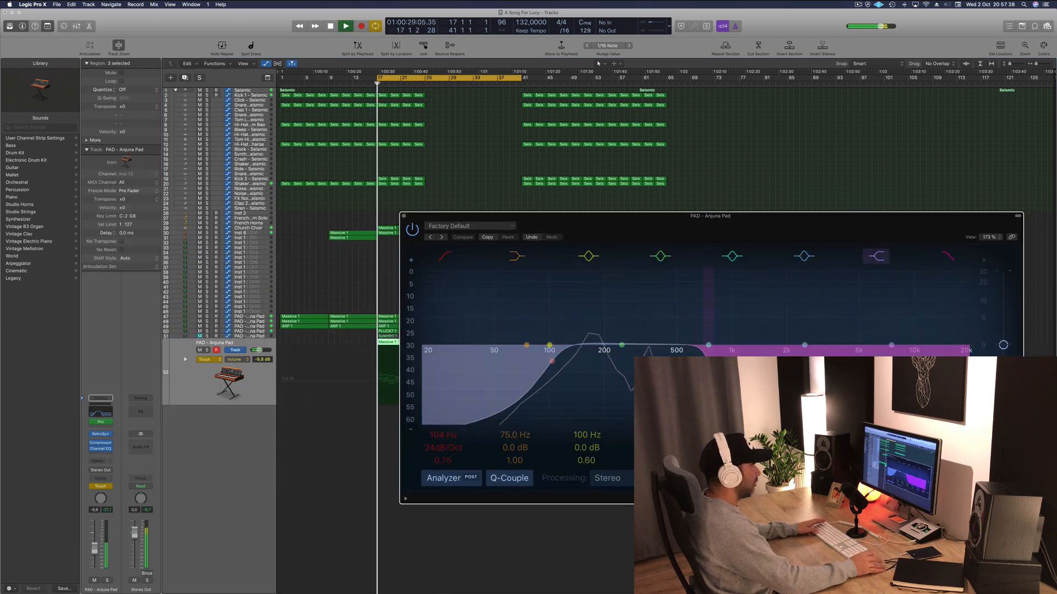
mouse_move(708, 365)
left_mouse_down()
mouse_move(697, 365)
mouse_move(709, 366)
left_mouse_up()
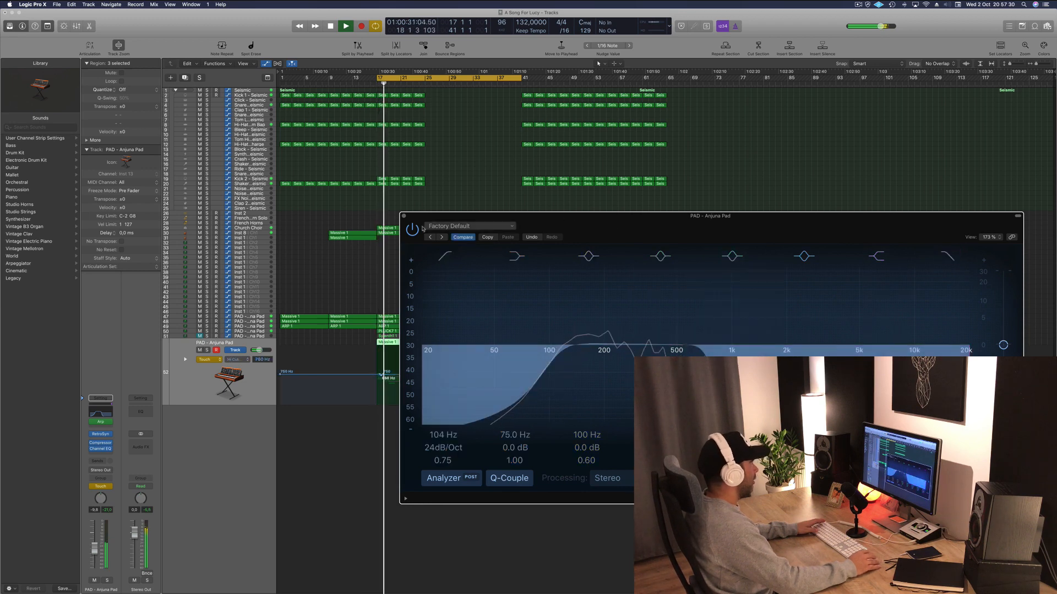
left_click(403, 215)
Adjust the High Cut Frequency automation points around bar 17 and set the pad track's automation mode to Read
left_click(375, 376)
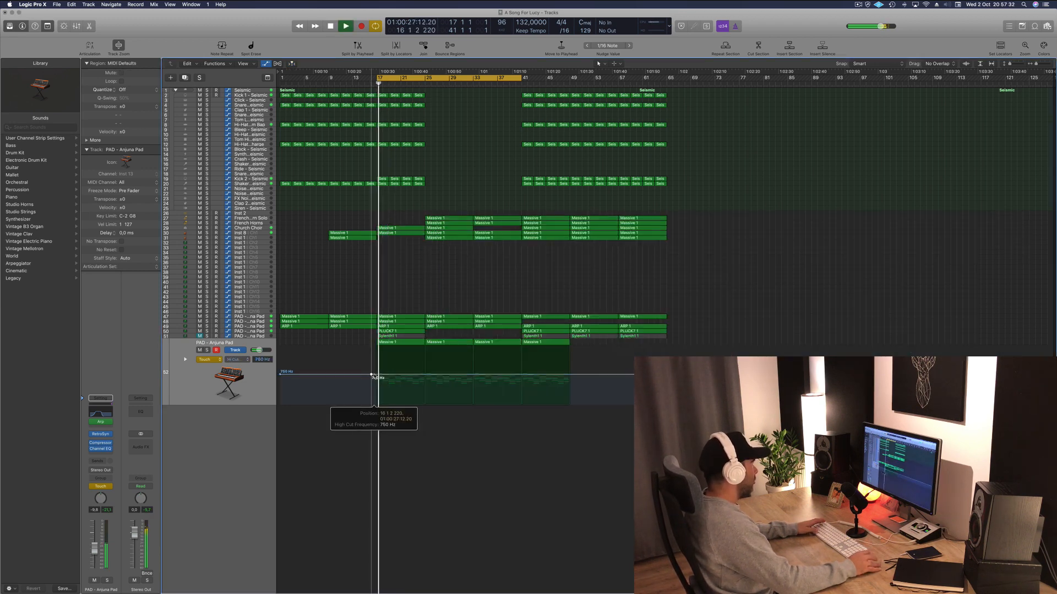
left_click_drag(377, 376, 375, 377)
left_click(209, 359)
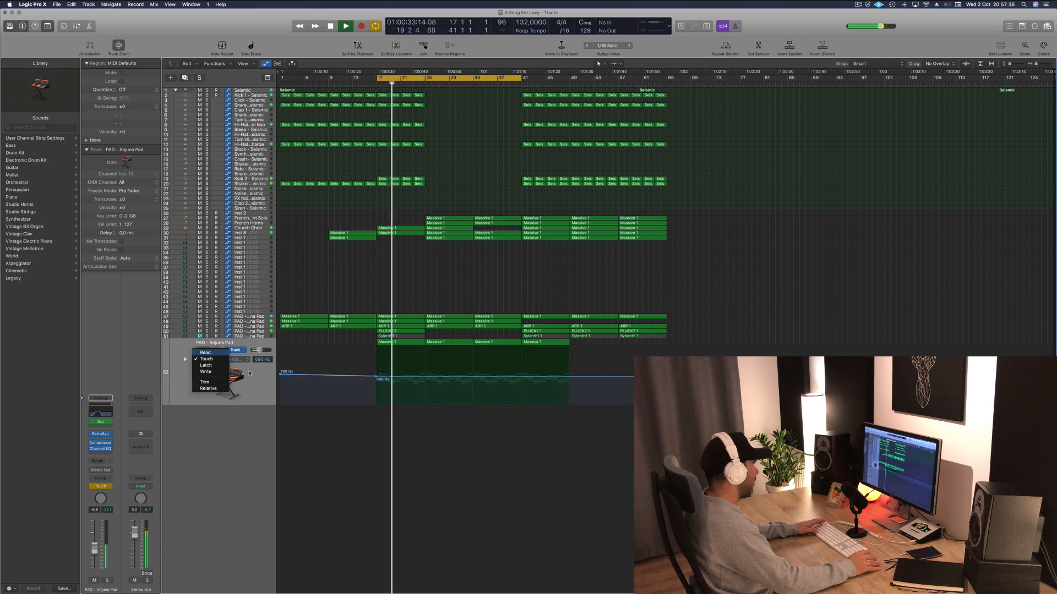
left_click(207, 354)
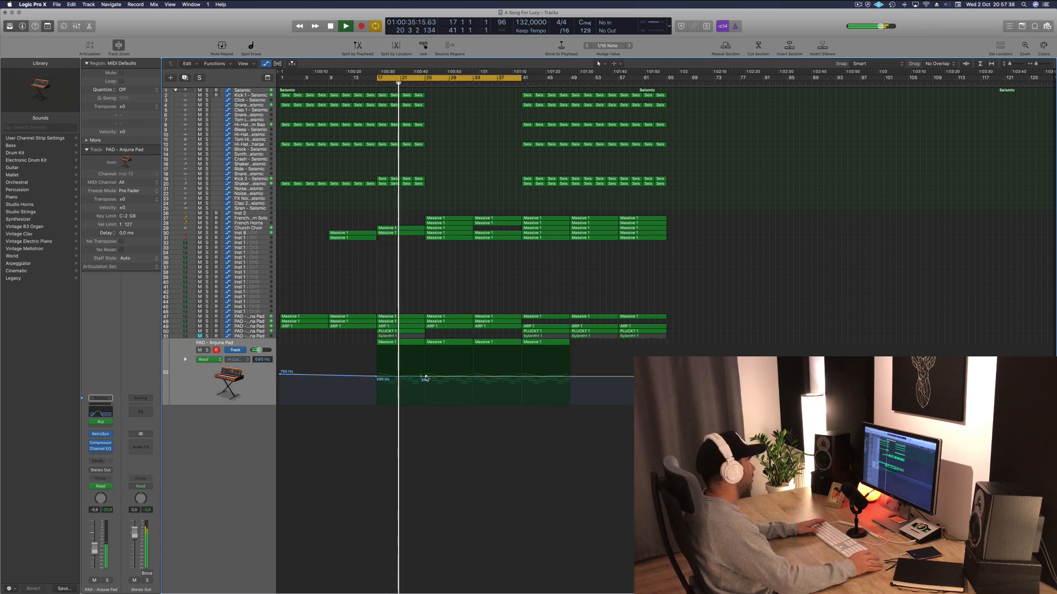
Draw a High Cut Frequency dip at bar 25 on the pad track, rising gradually to a lowered point at bar 33
left_click_drag(423, 378, 471, 376)
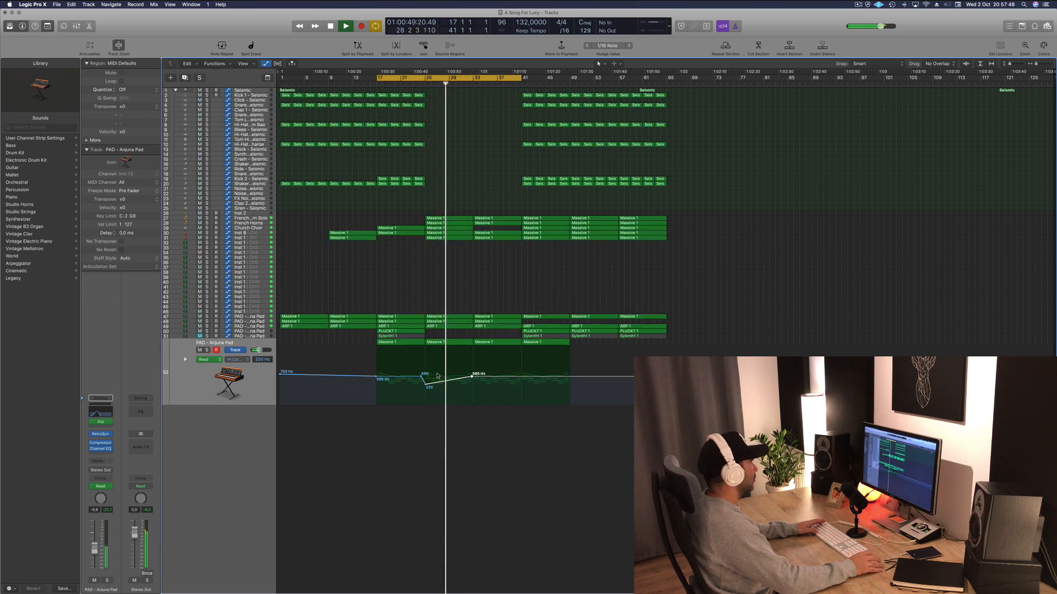
left_click_drag(473, 377, 473, 381)
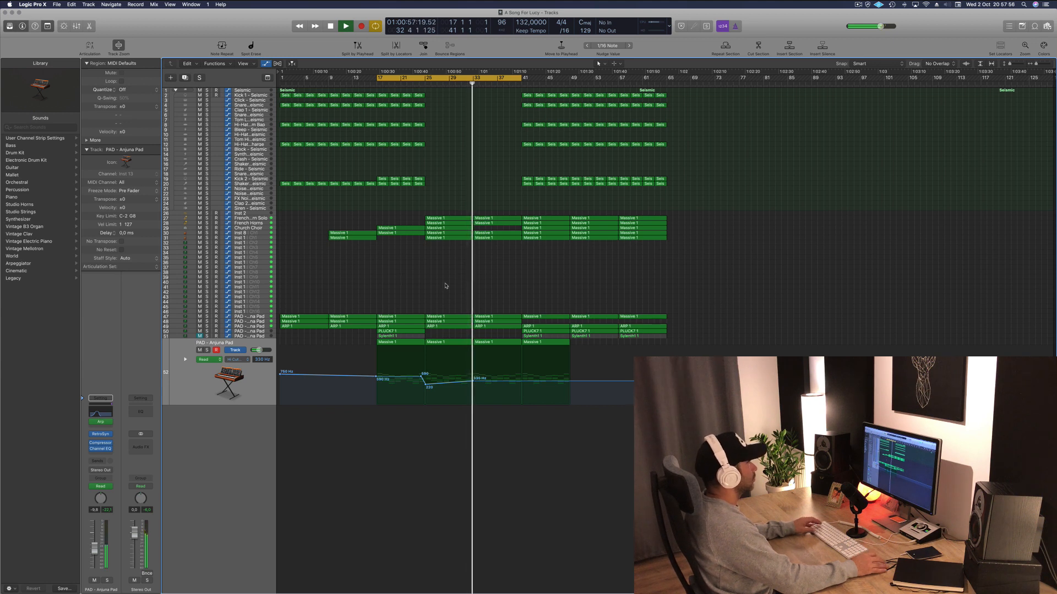
left_click(814, 26)
left_click(740, 212)
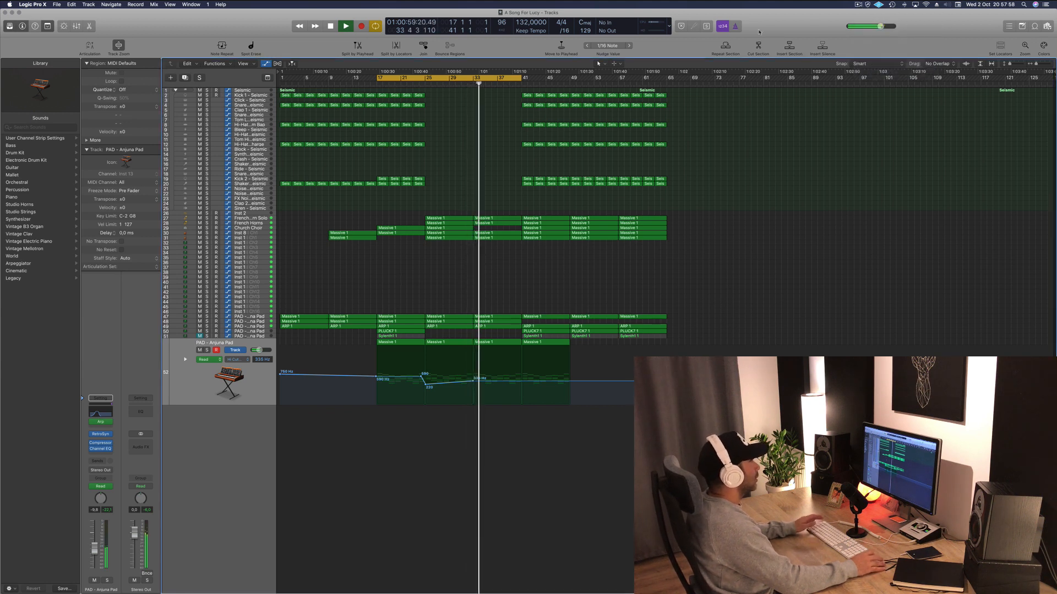
Play back the cycled section from bar 17 to check the automated pad in the mix, and stop playback
key("space")
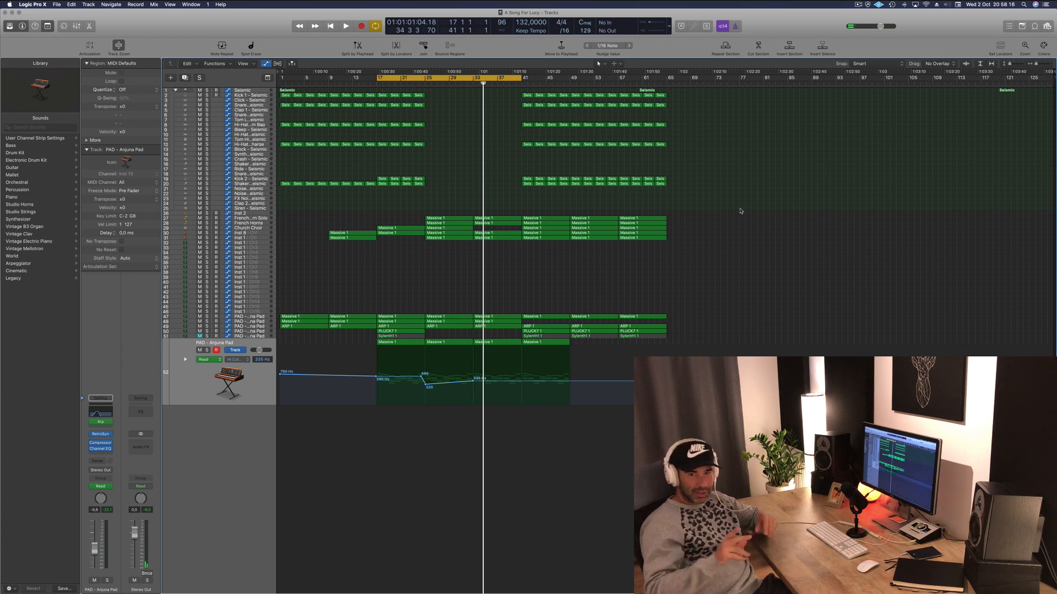
key("space")
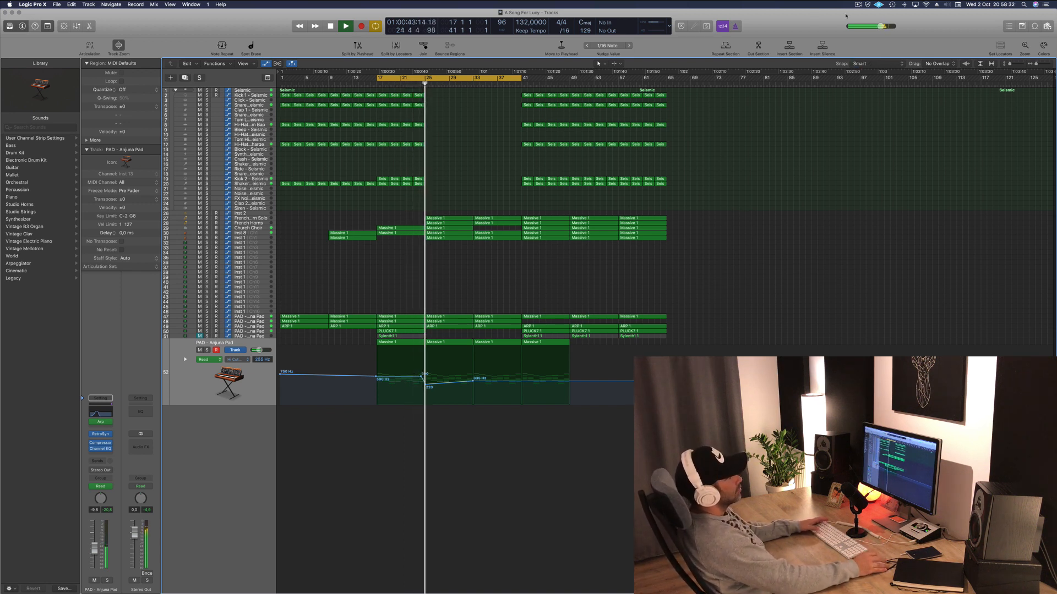
key("space")
left_click(857, 5)
left_click(875, 19)
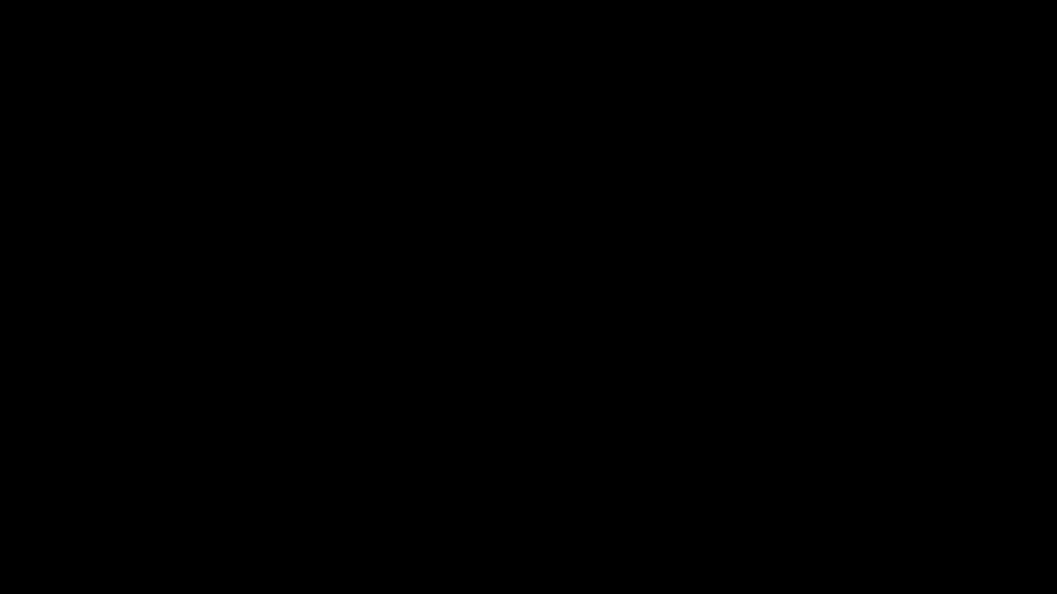